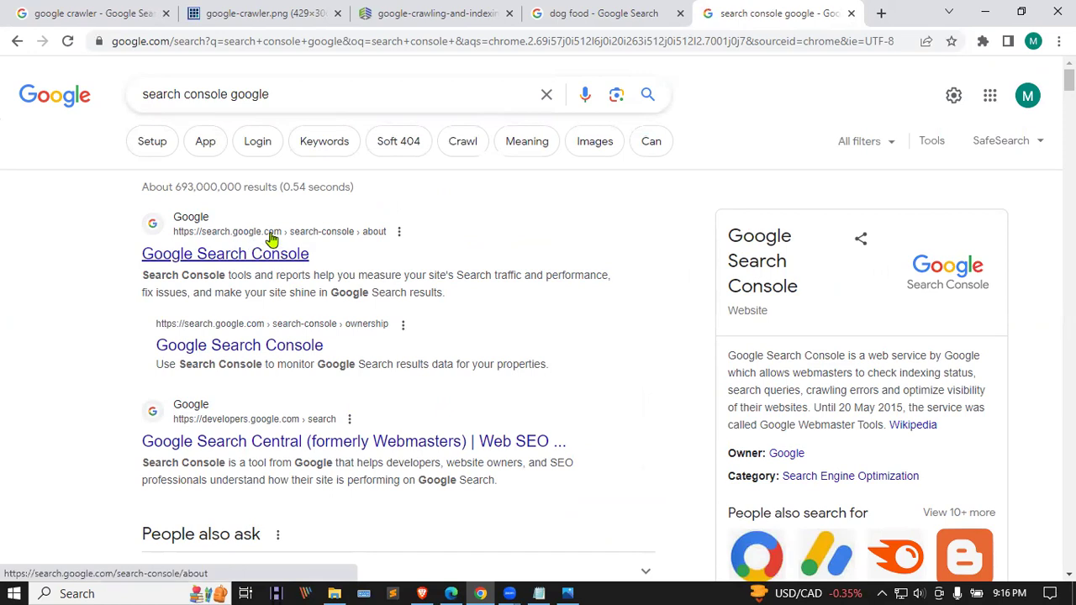
- Open Google Search Console from the search results and start it to reach the property overview
left_click(271, 238)
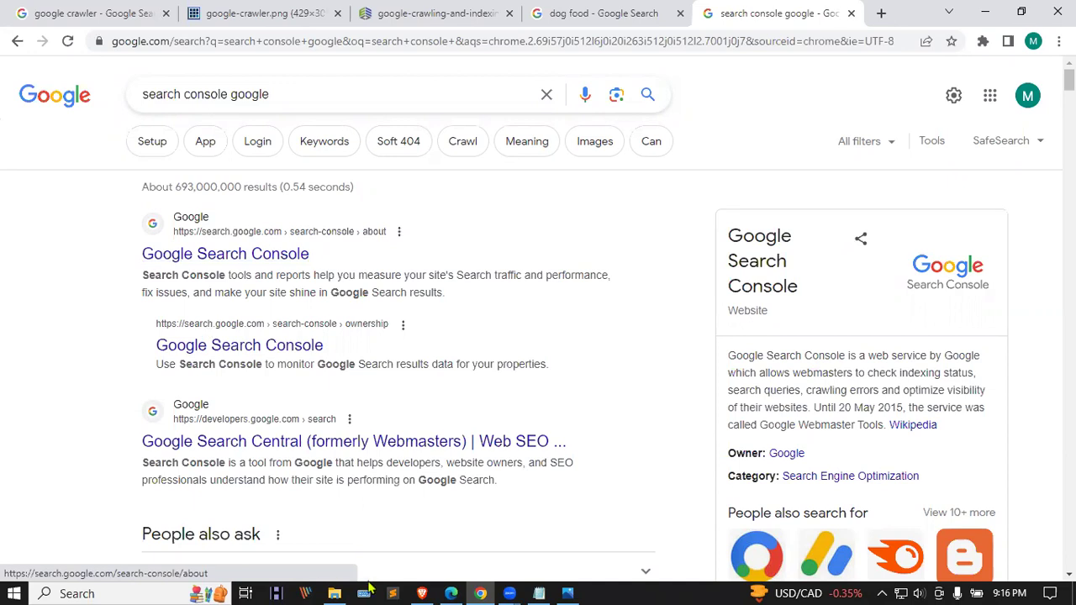
left_click(508, 592)
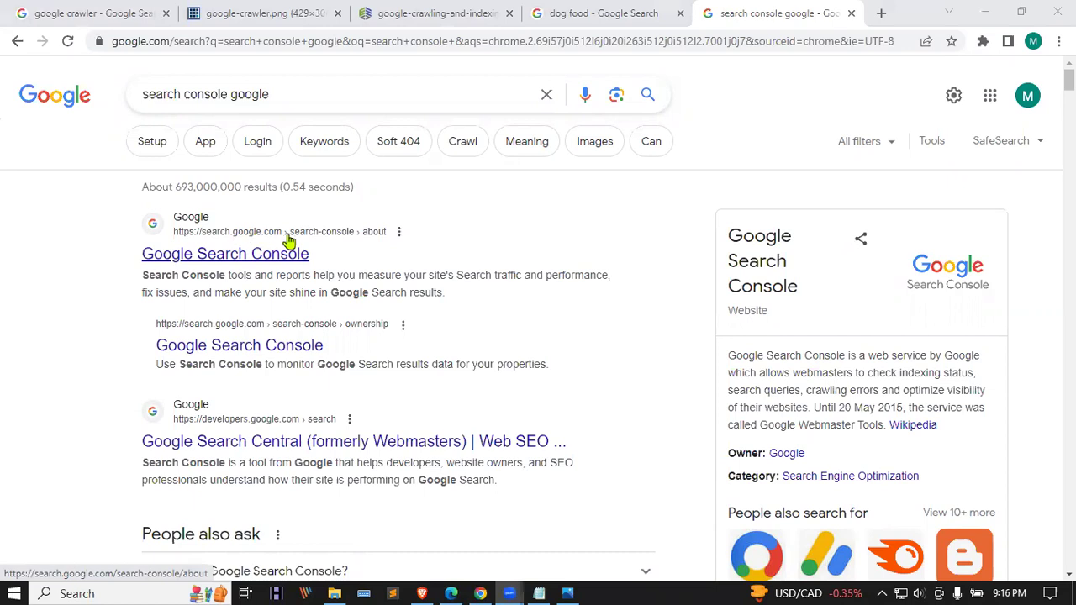
left_click(241, 261)
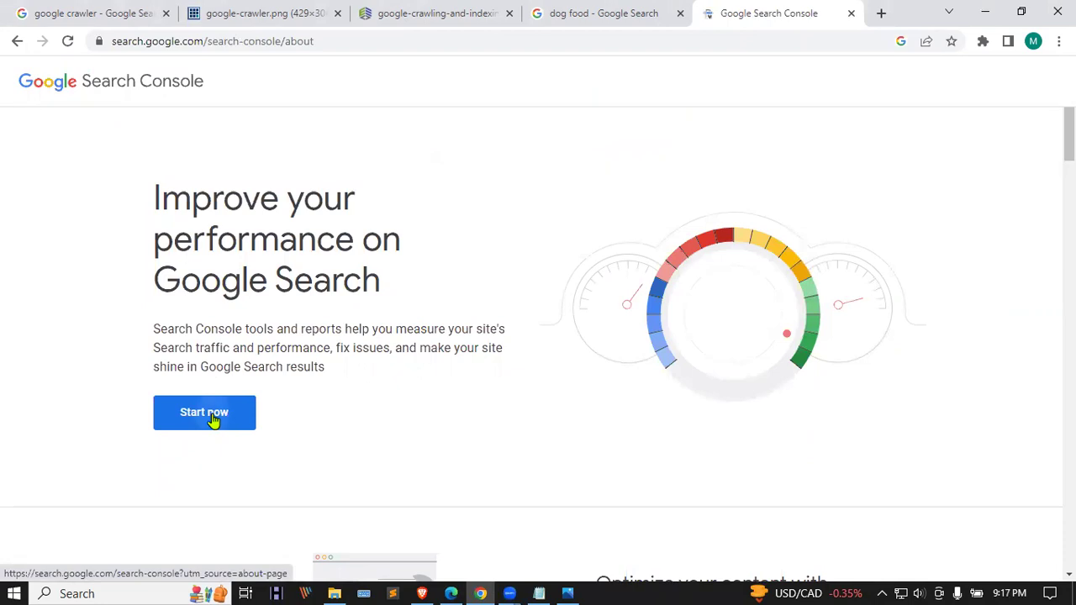
left_click(213, 420)
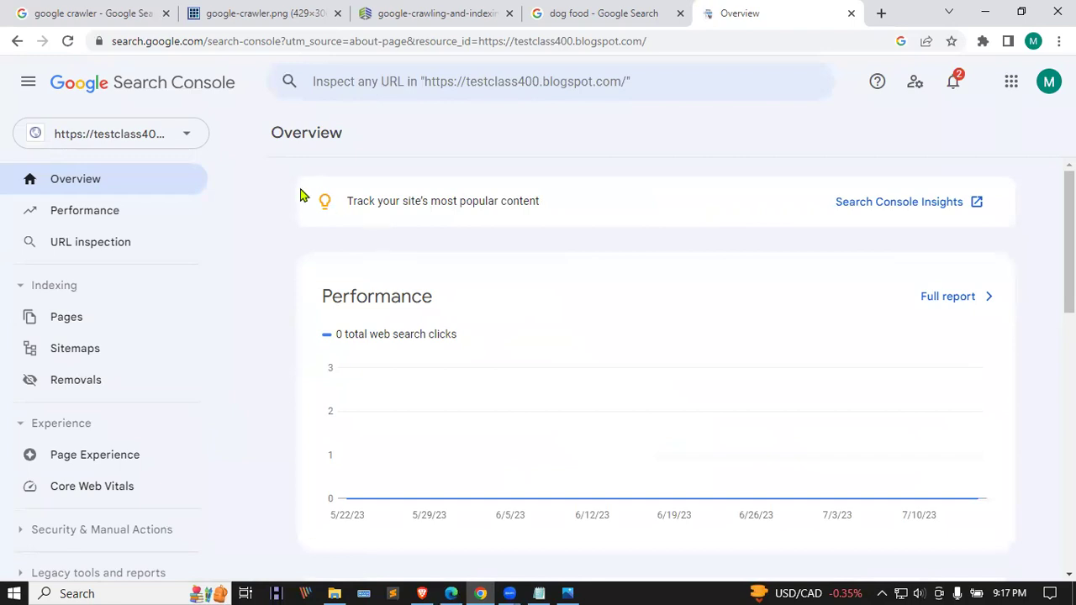
- Examine the overview of the testclass400.blogspot.com property and the list of properties on the account
scroll(300, 195, "down", 10)
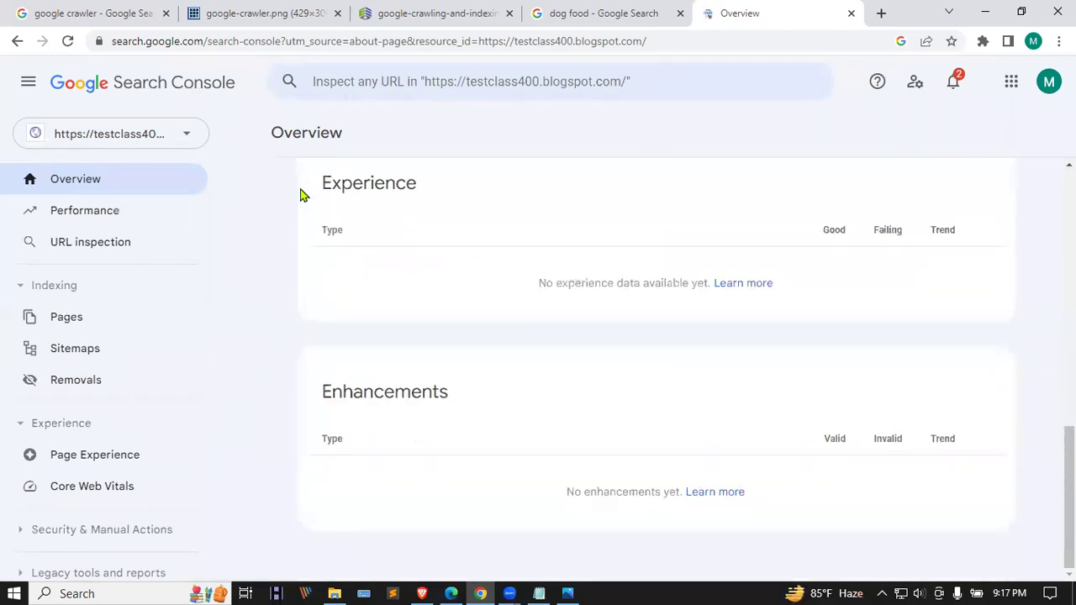
scroll(300, 195, "up", 10)
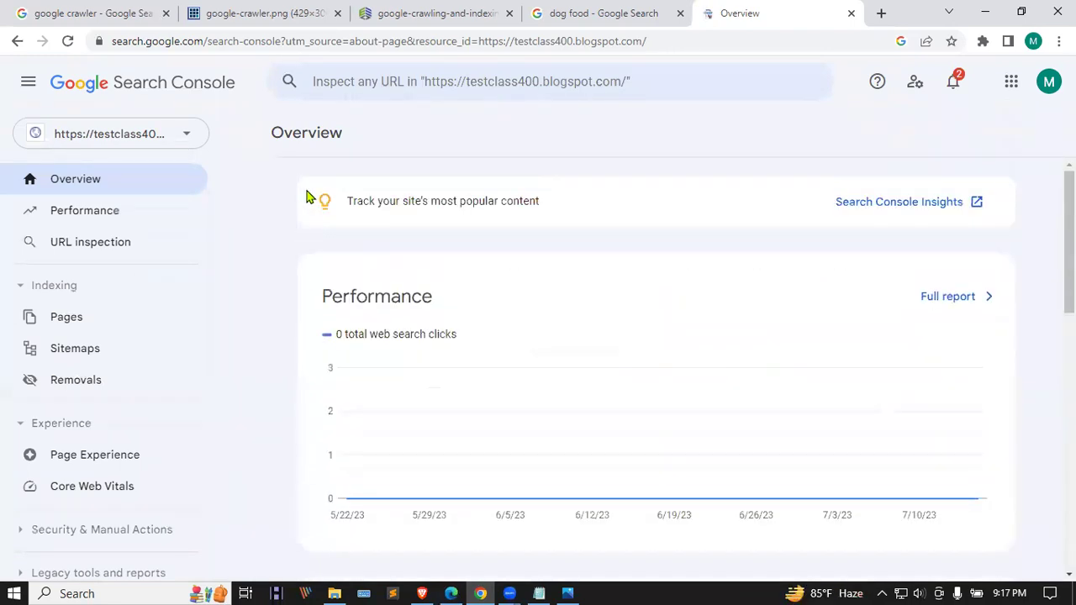
left_click(200, 139)
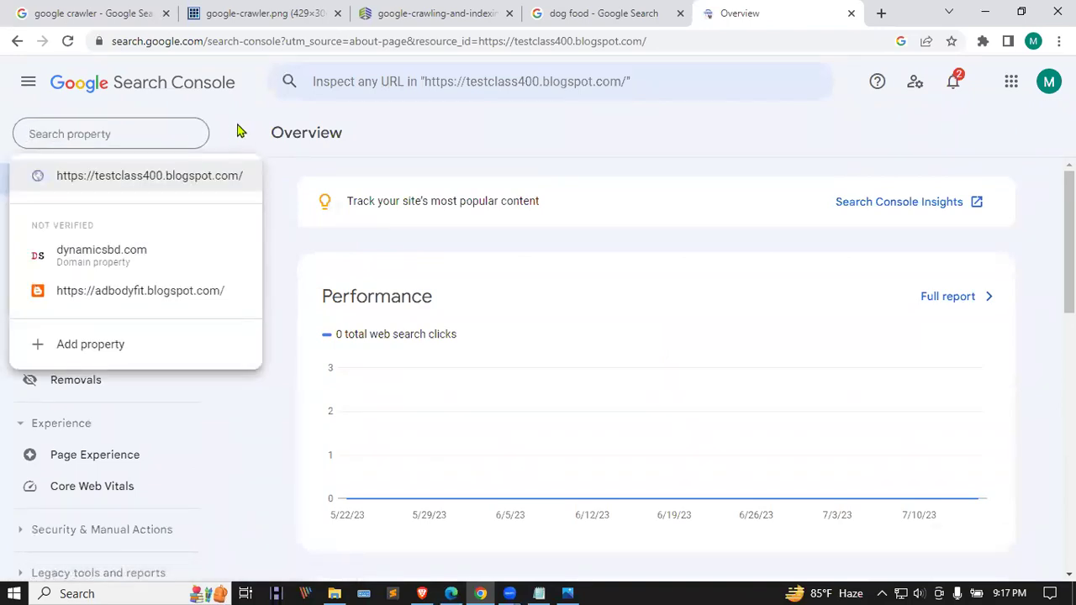
left_click(237, 130)
left_click(174, 132)
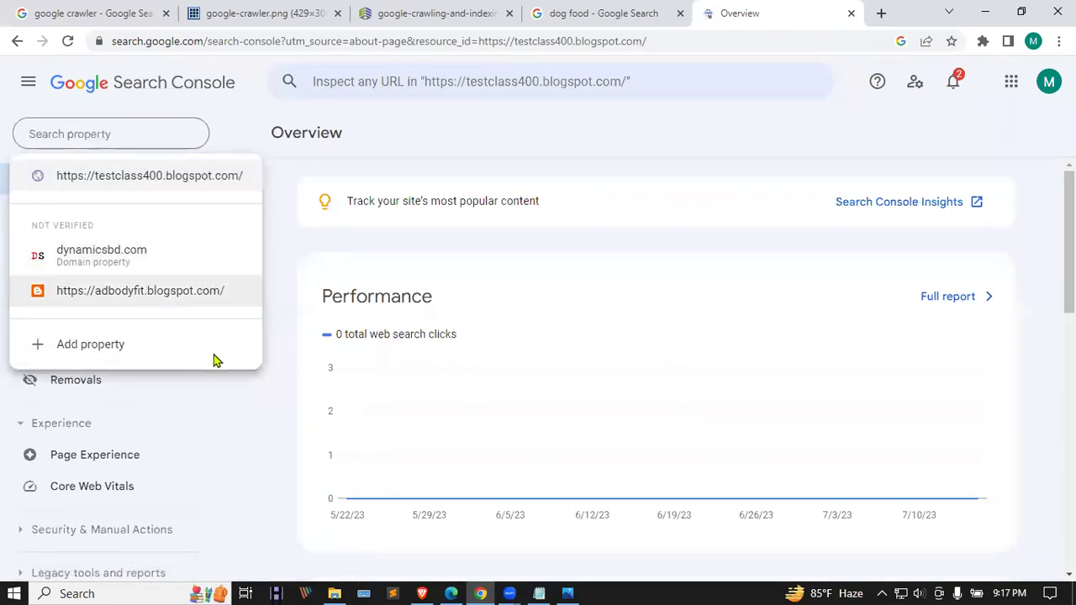
left_click(223, 109)
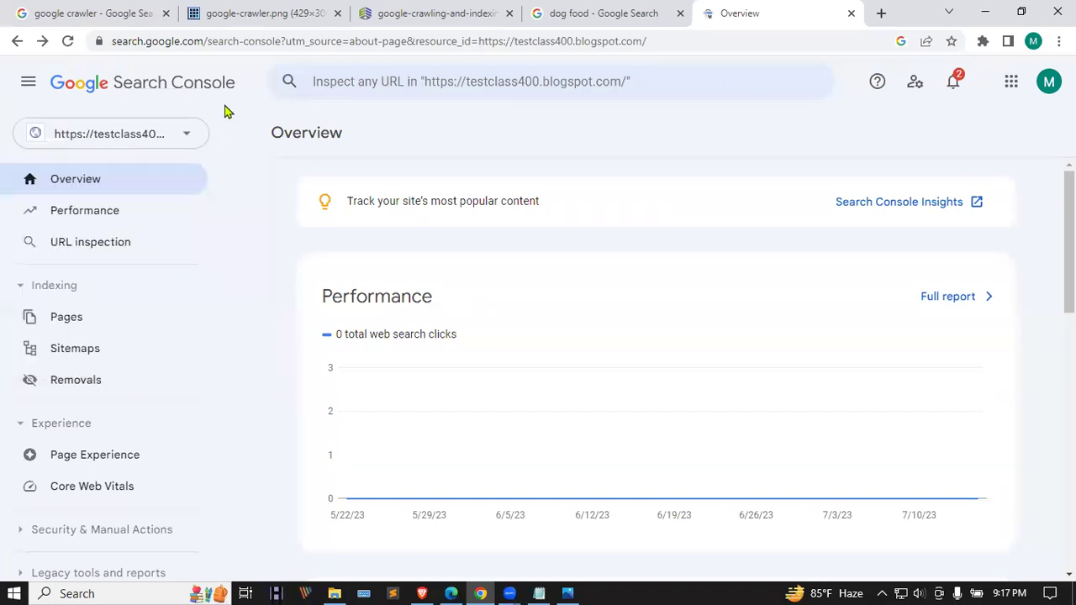
scroll(192, 356, "down", 2)
scroll(184, 353, "up", 1)
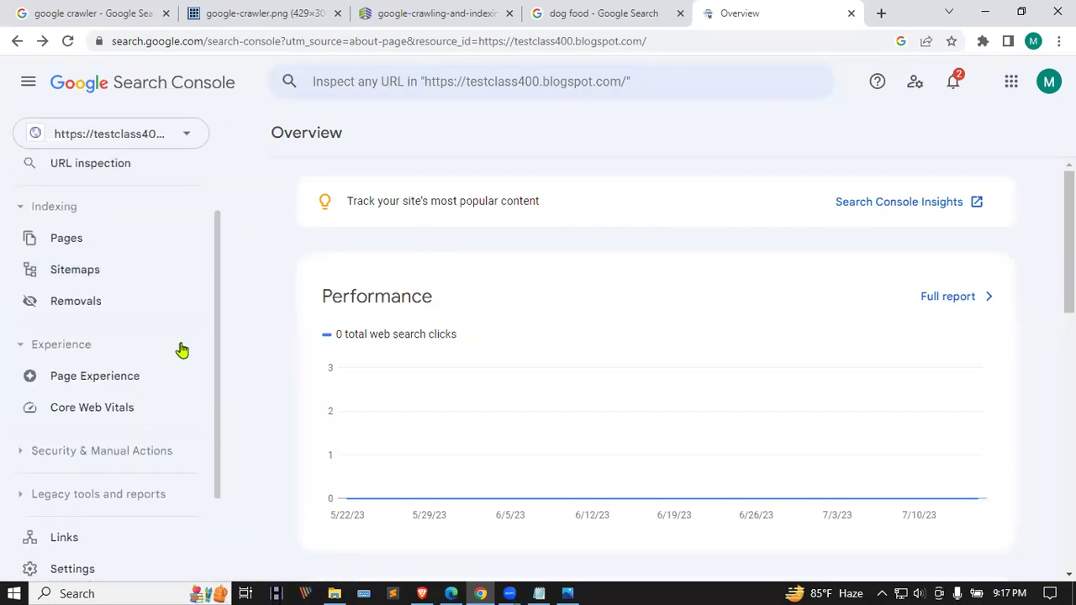
- View the outdated content and SafeSearch filtering requests under Removals, and the Links report
left_click(92, 307)
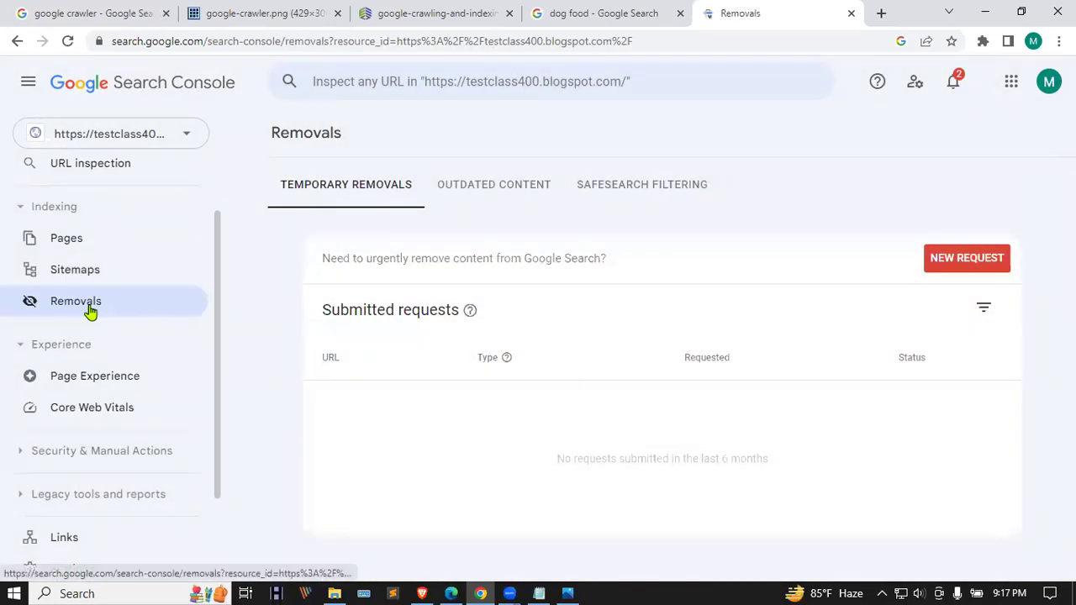
left_click(520, 183)
left_click(646, 189)
scroll(51, 315, "down", 3)
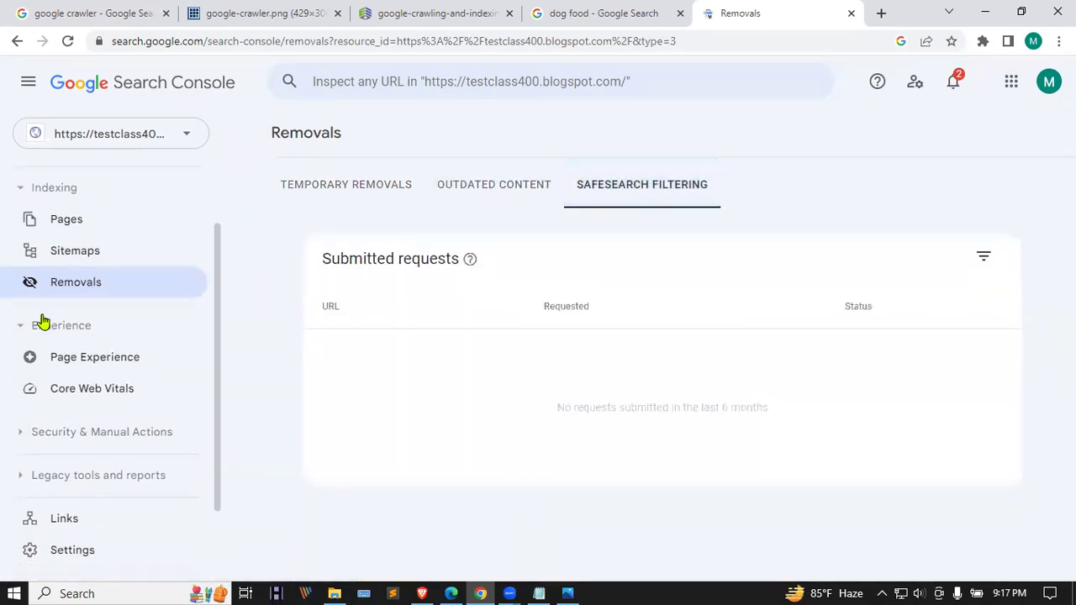
left_click(88, 427)
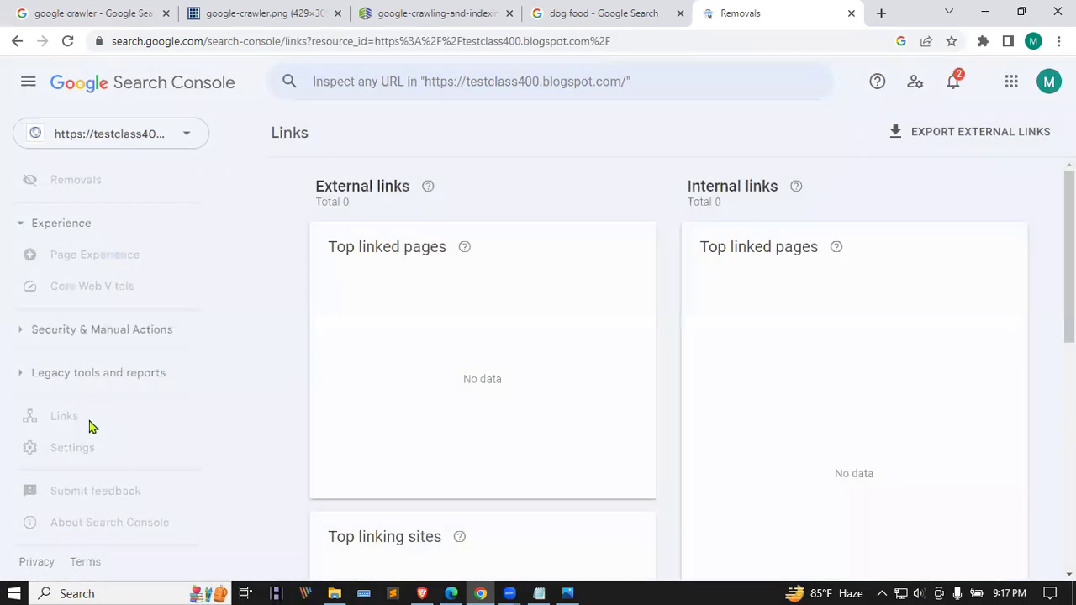
- Remove the testclass400.blogspot.com property from the account through its settings, dismissing the settings tip
left_click(36, 454)
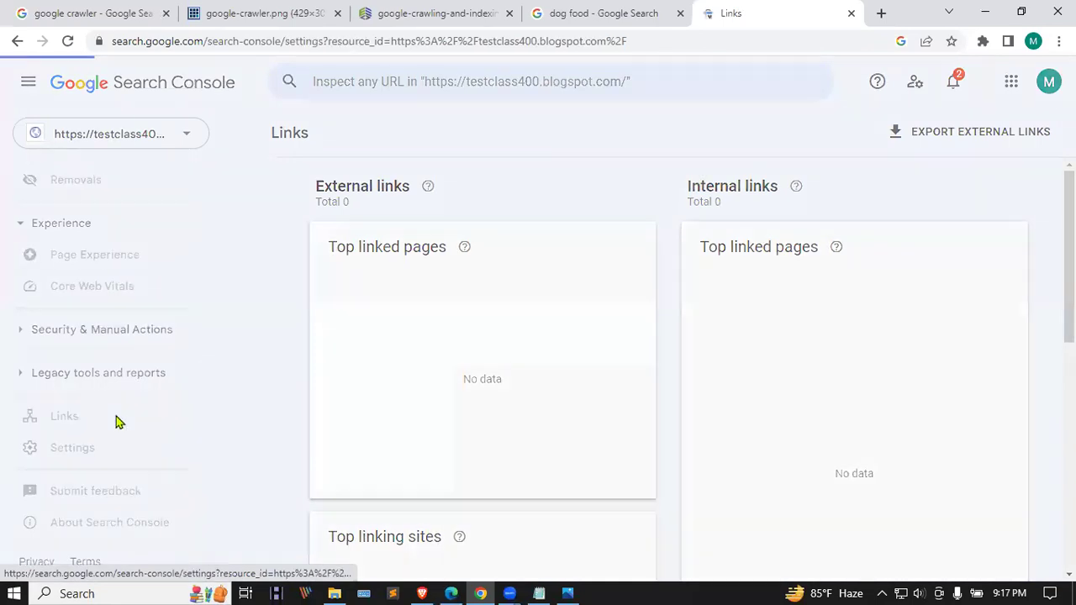
scroll(504, 194, "down", 3)
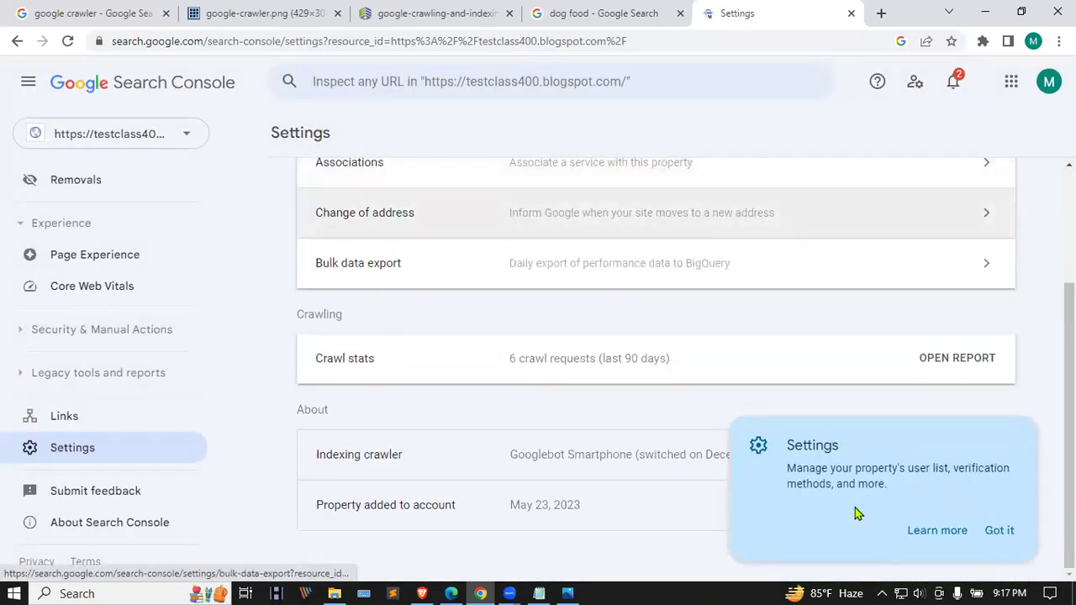
left_click(1000, 532)
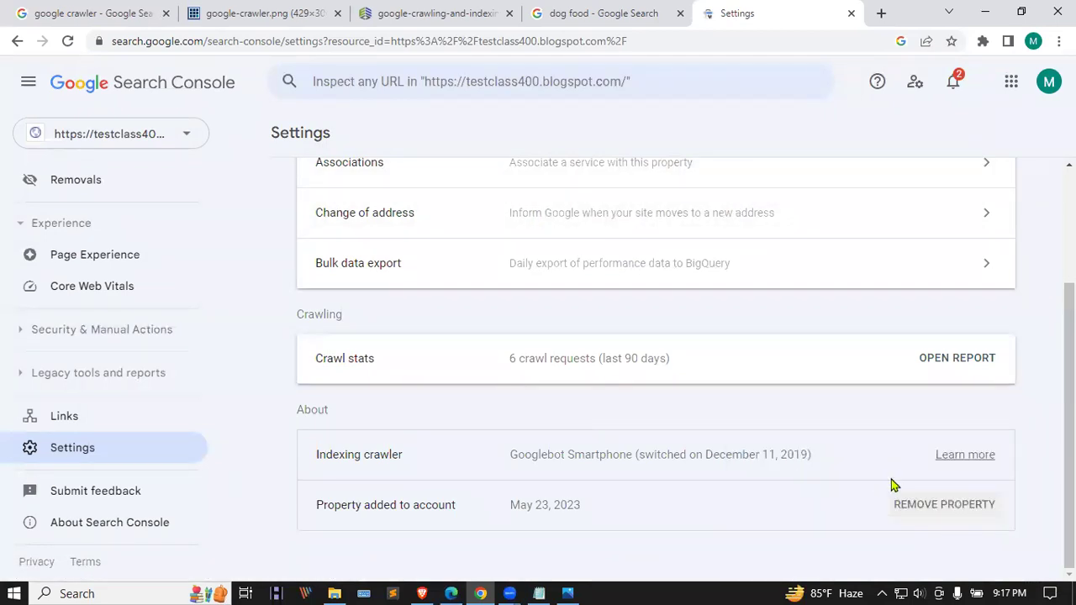
left_click(932, 518)
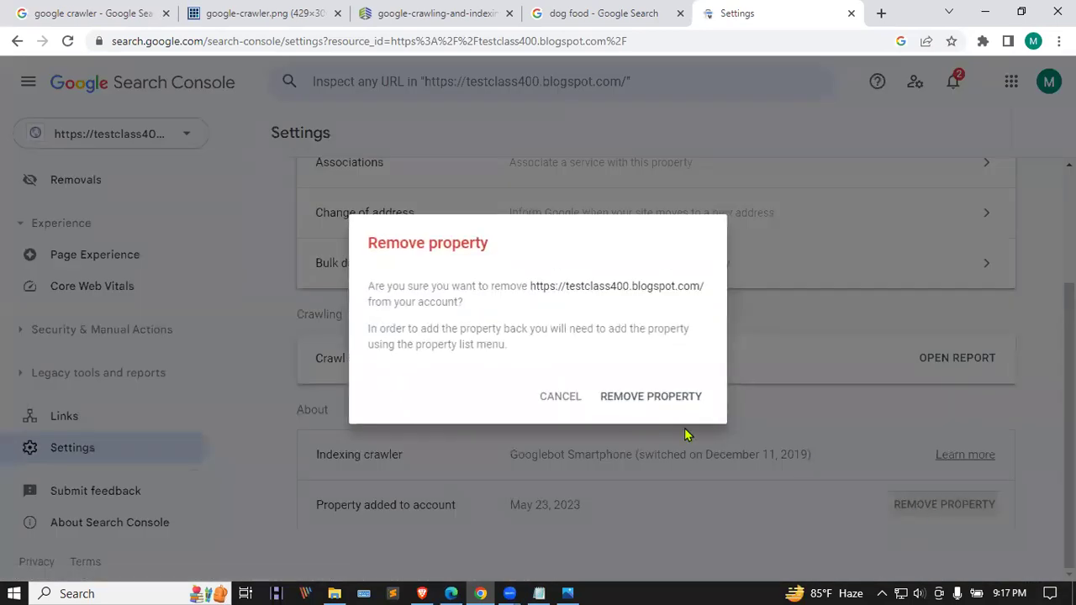
left_click(649, 403)
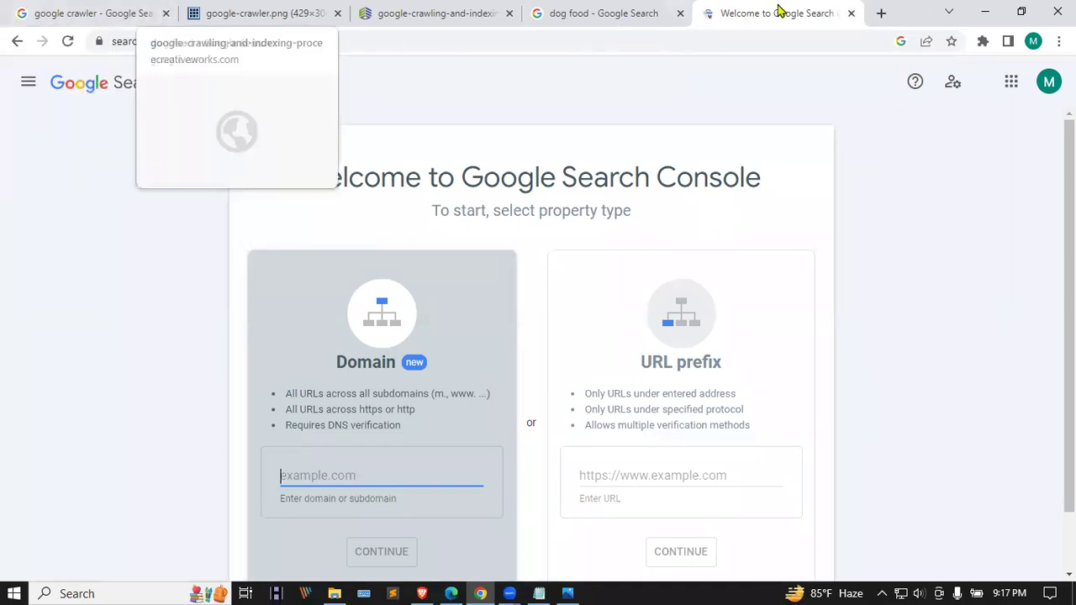
- Close the Search Console page and search Google for "search console google" in a new tab
left_click(851, 14)
left_click(780, 15)
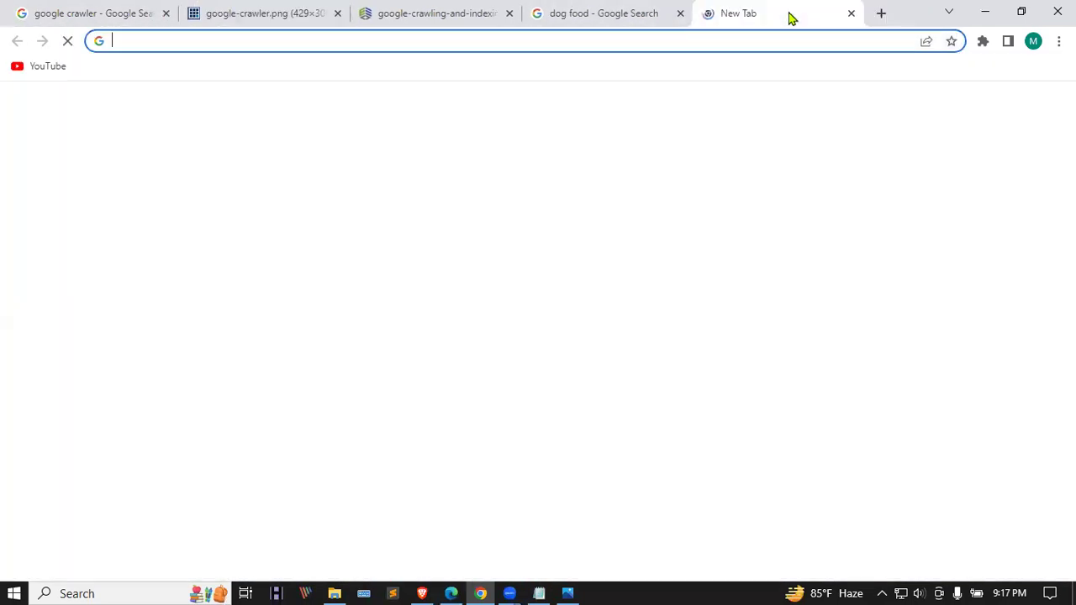
type("go")
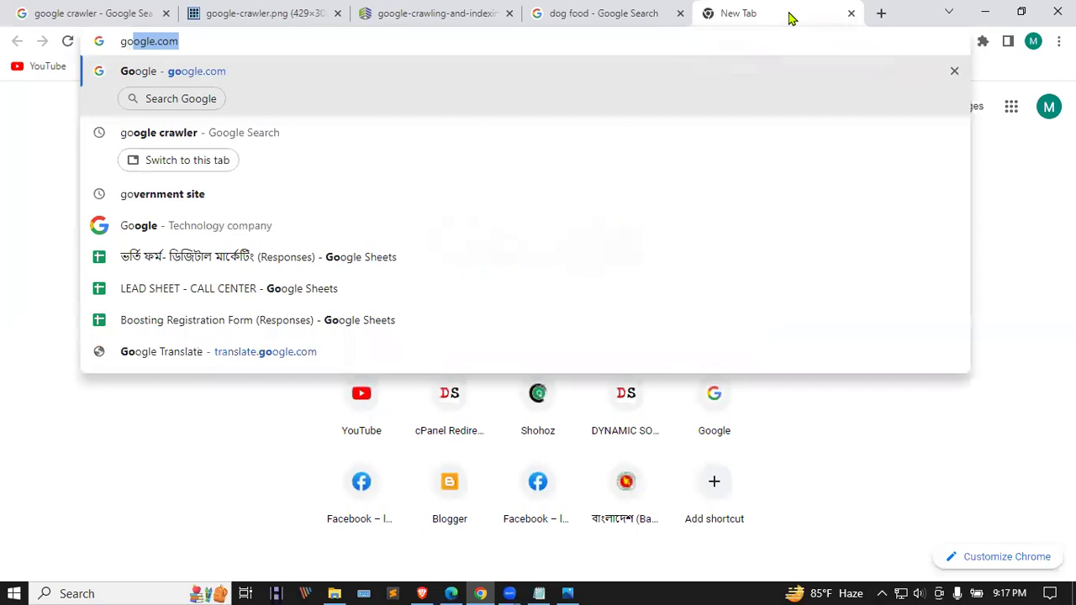
key("BackSpace")
key("BackSpace")
key("BackSpace")
type("ser")
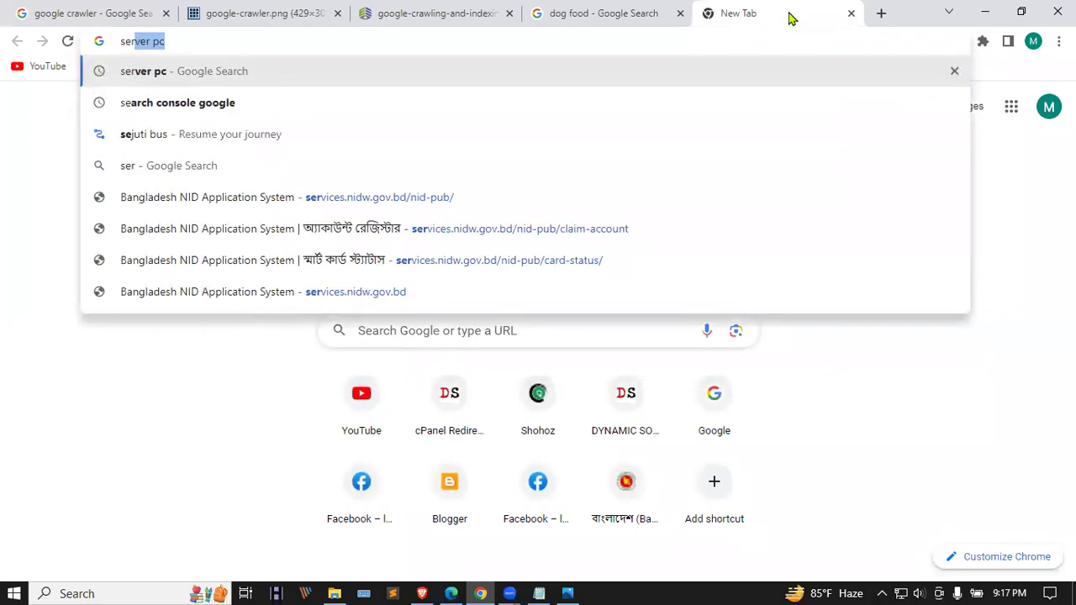
key("BackSpace")
key("BackSpace")
key("Down")
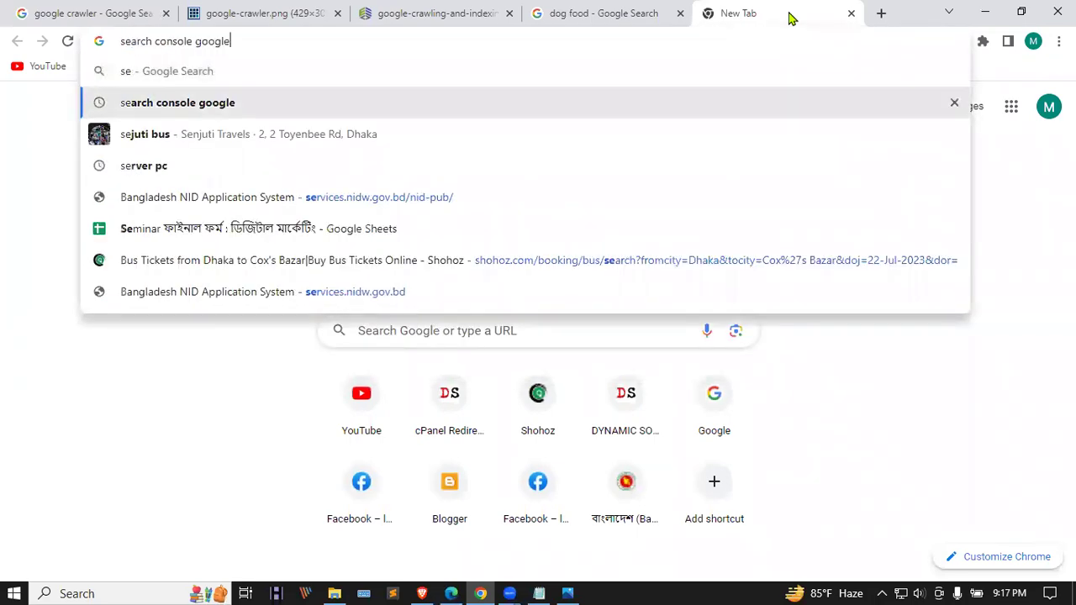
key("Return")
- Start Google Search Console from the search results and review the Domain and URL prefix property types
left_click(271, 251)
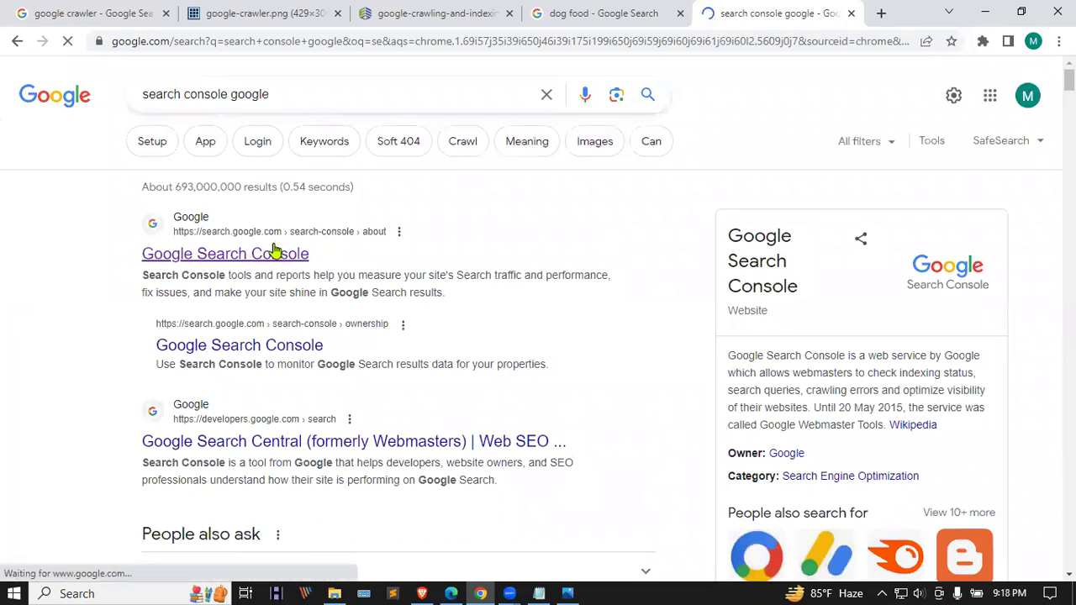
left_click(219, 412)
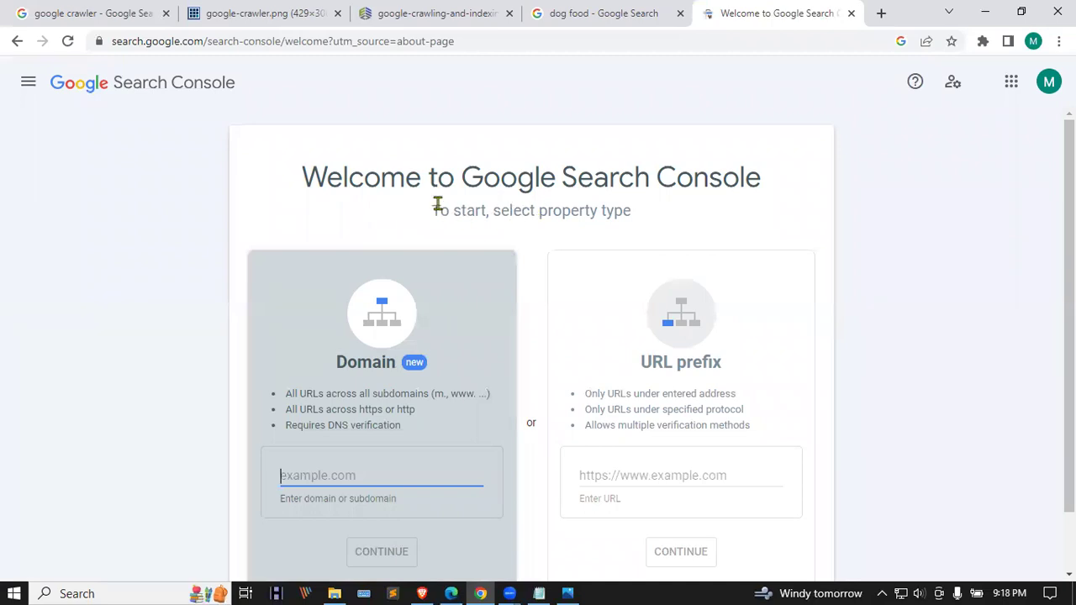
scroll(617, 277, "down", 2)
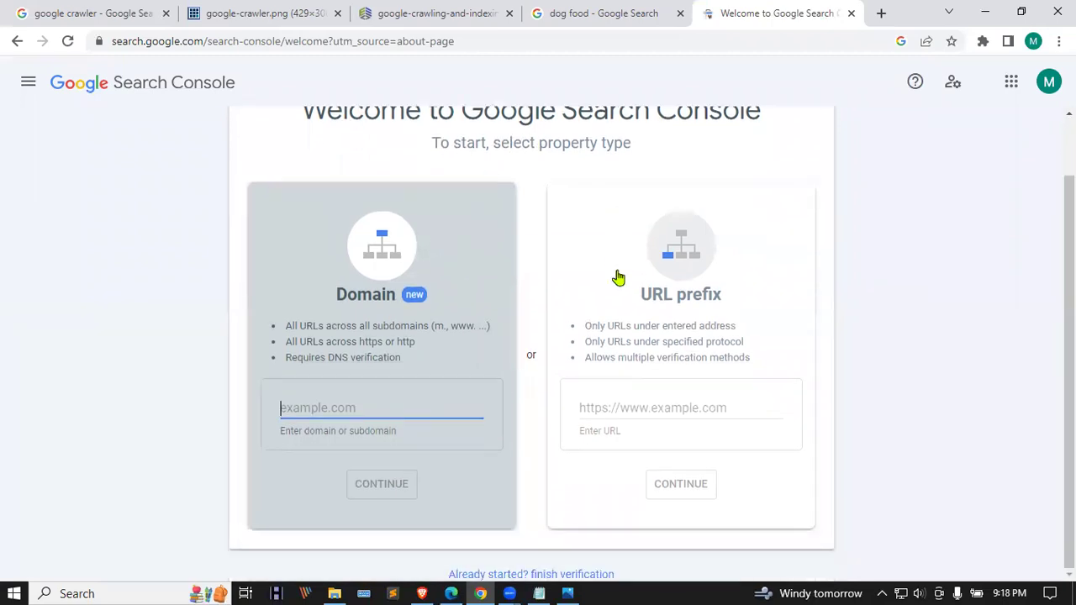
scroll(980, 392, "up", 2)
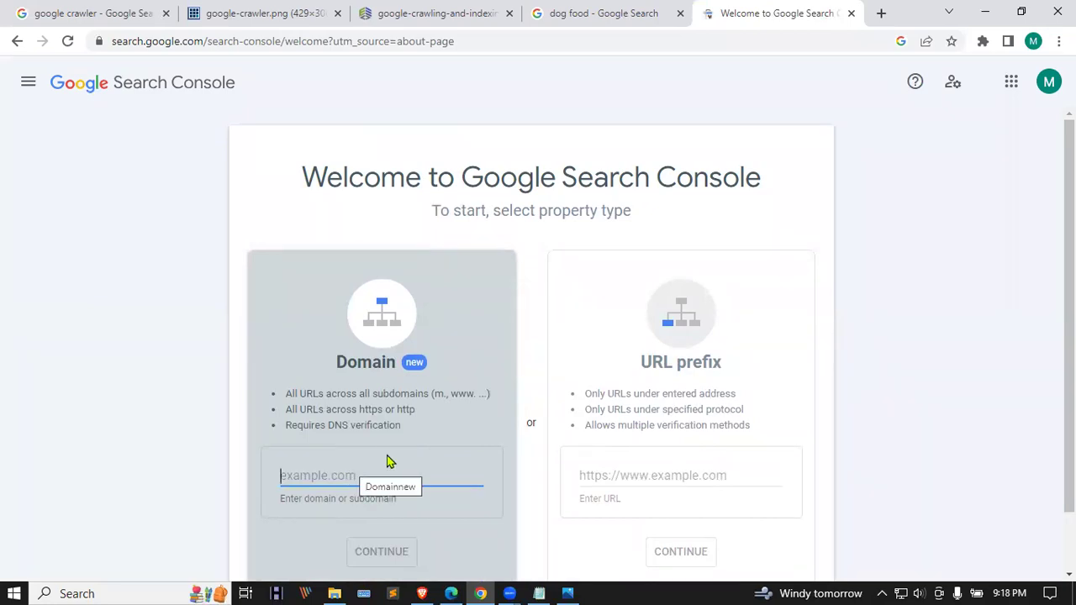
- Open the dynamicsbd.com website and the Blogger dashboard in two new tabs
left_click(882, 14)
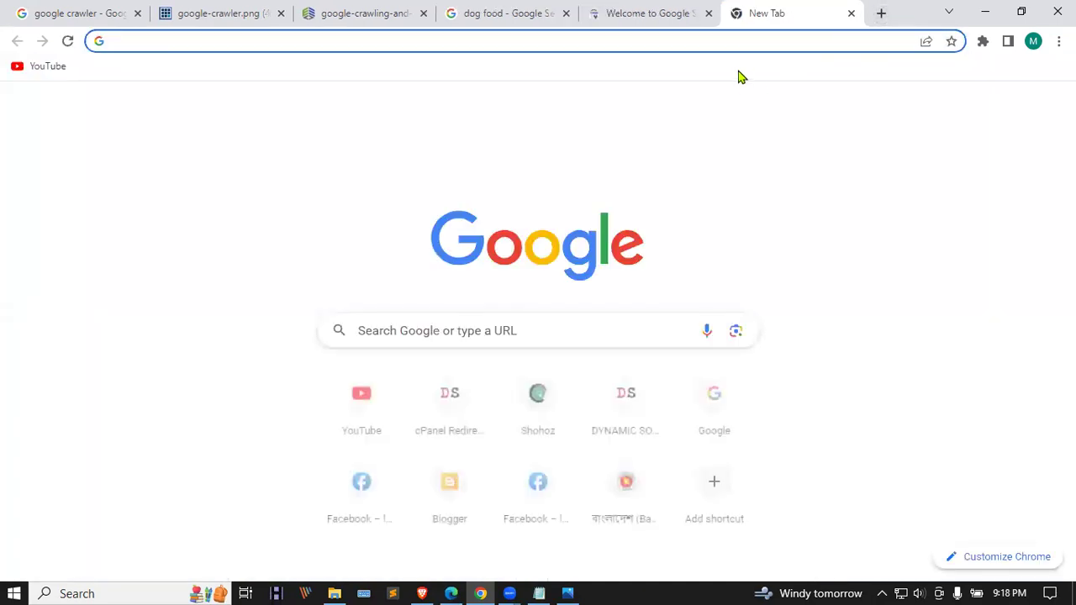
type("dy")
key("Return")
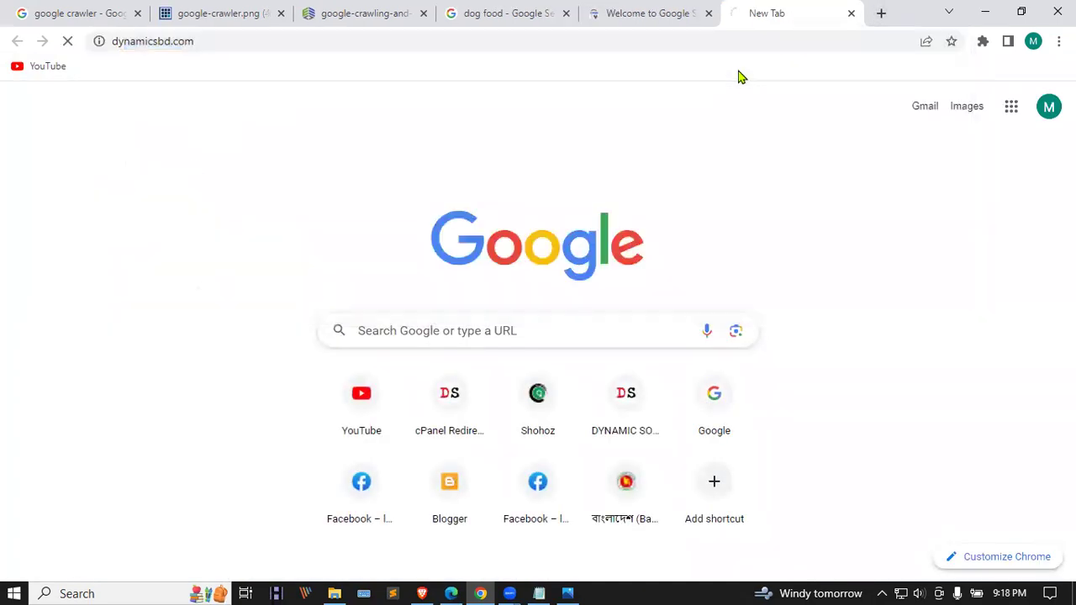
left_click(882, 14)
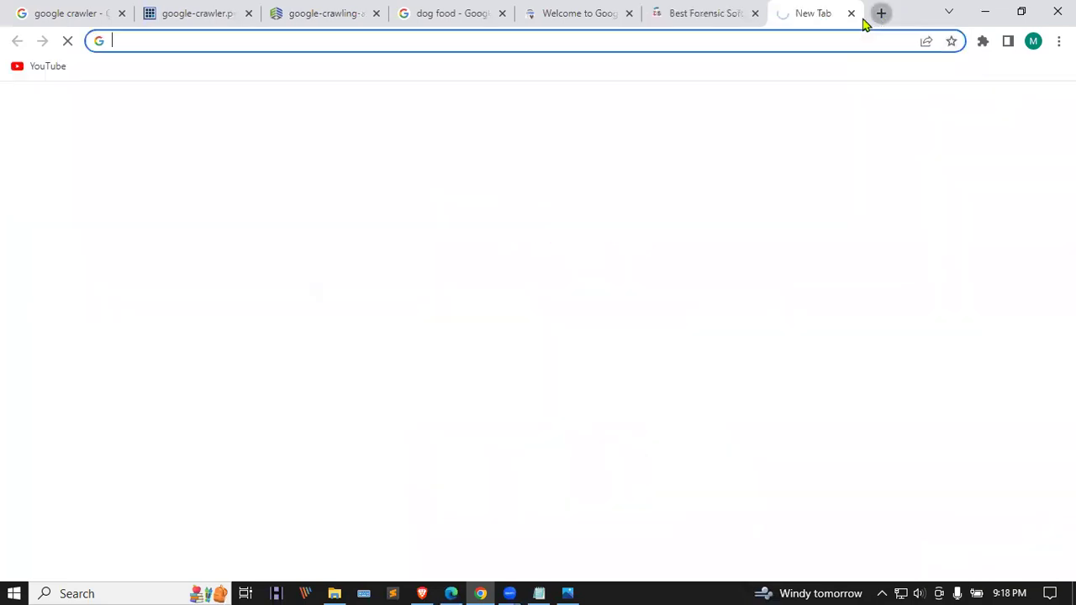
type("bl")
key("Return")
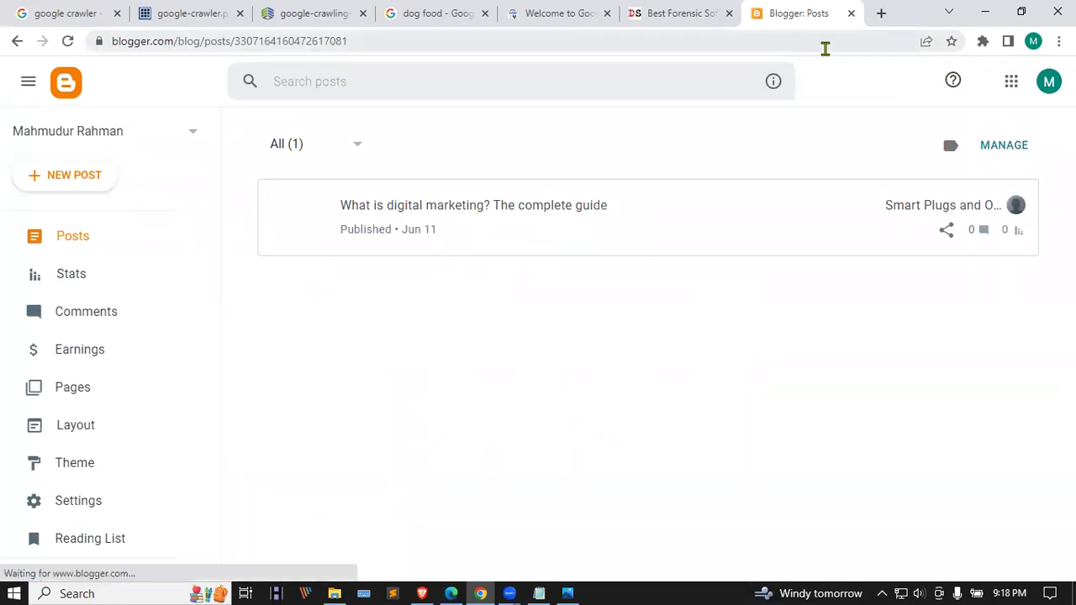
- View the dynamicsbd.com home page and the Blogger posts, and return to the Search Console welcome page
left_click(682, 10)
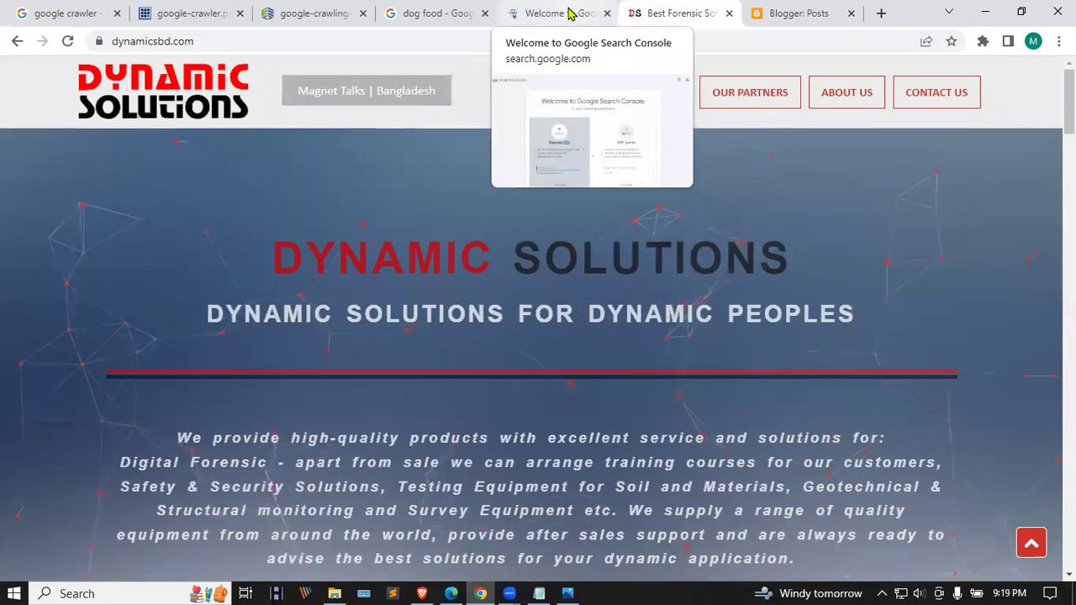
left_click(822, 29)
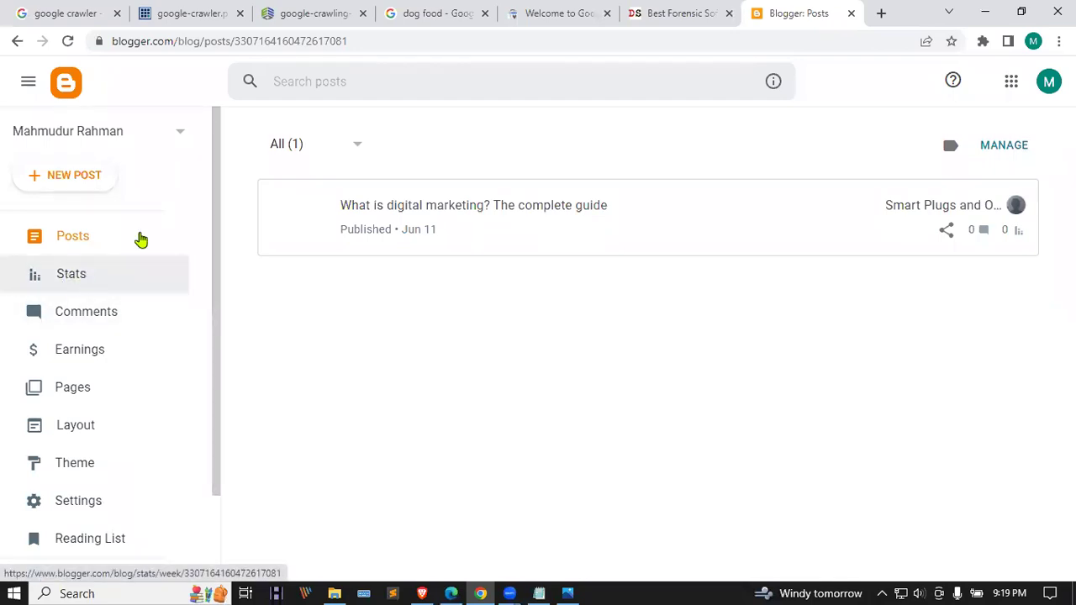
left_click(545, 10)
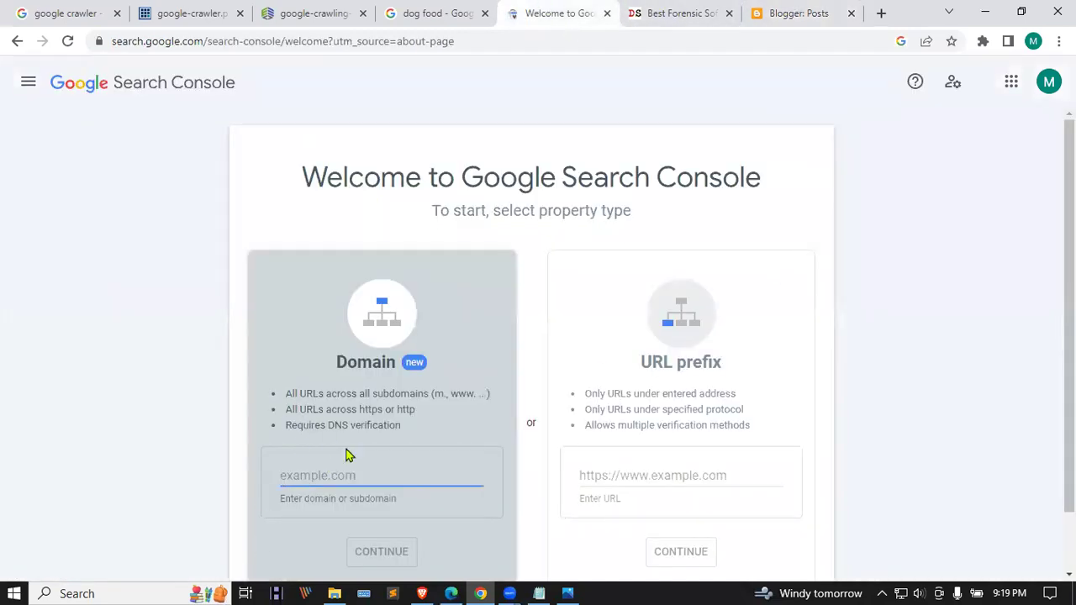
- Copy the dynamicsbd.com web address from the Dynamic Solutions website
left_click(724, 10)
left_click(724, 10)
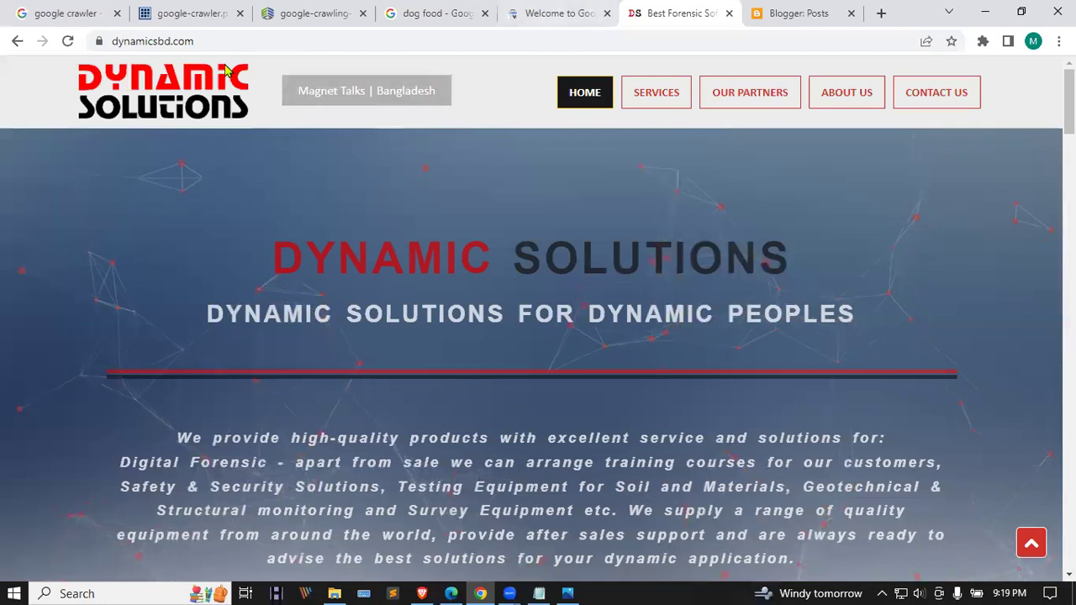
left_click(213, 40)
key("ctrl+c")
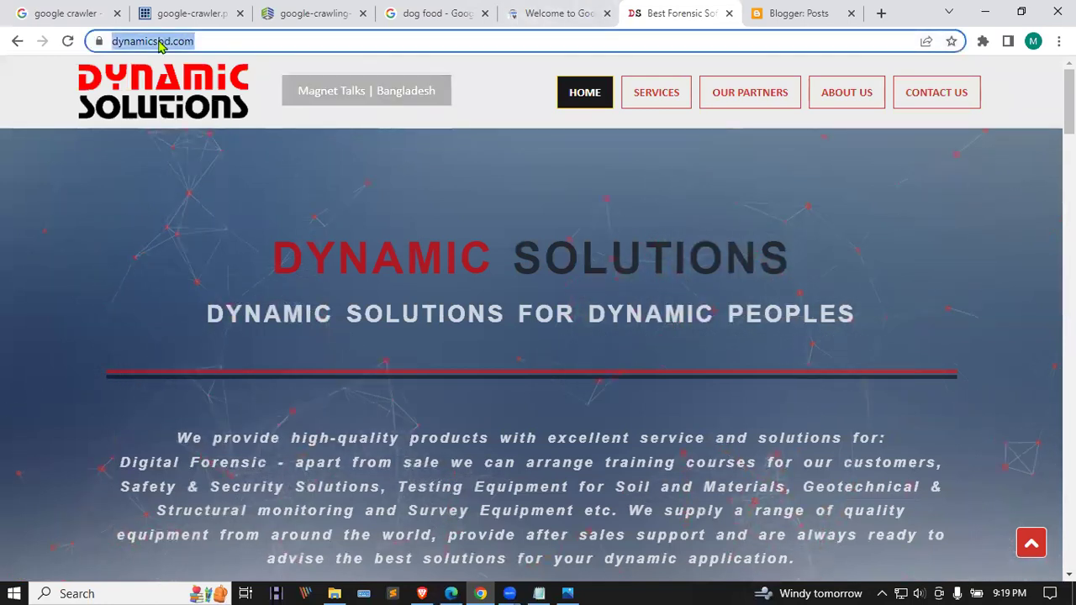
left_click(575, 10)
key("ctrl+v")
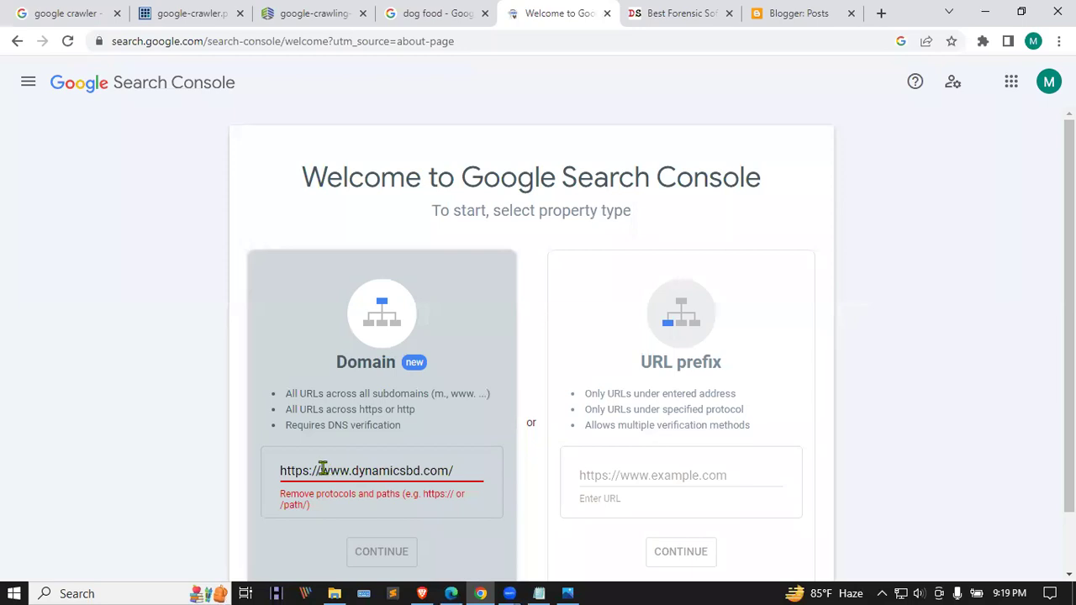
left_click_drag(322, 471, 239, 476)
key("BackSpace")
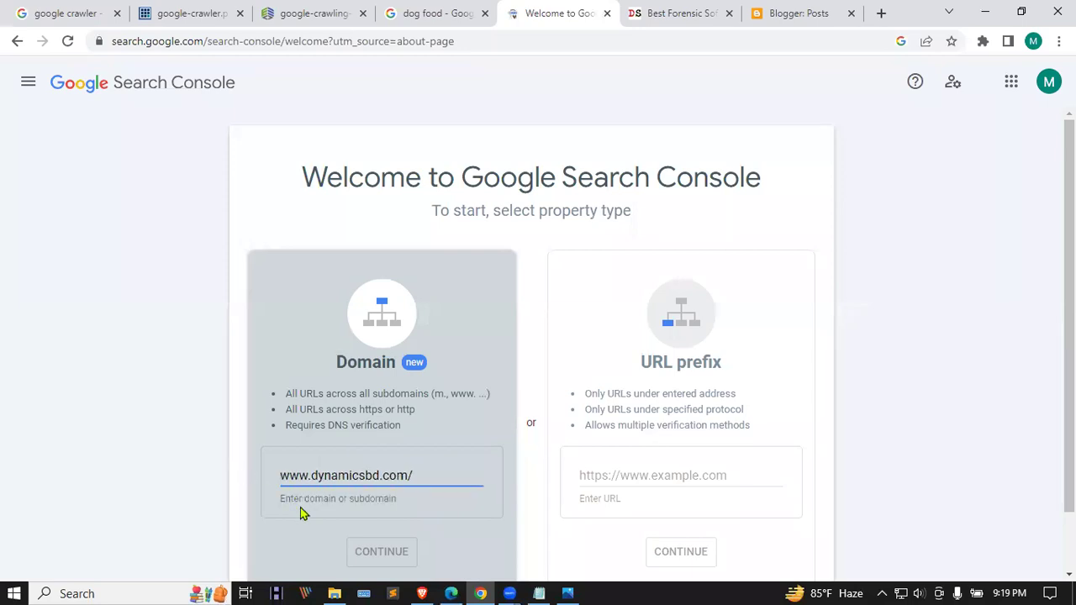
left_click(440, 471)
key("BackSpace")
left_click(409, 533)
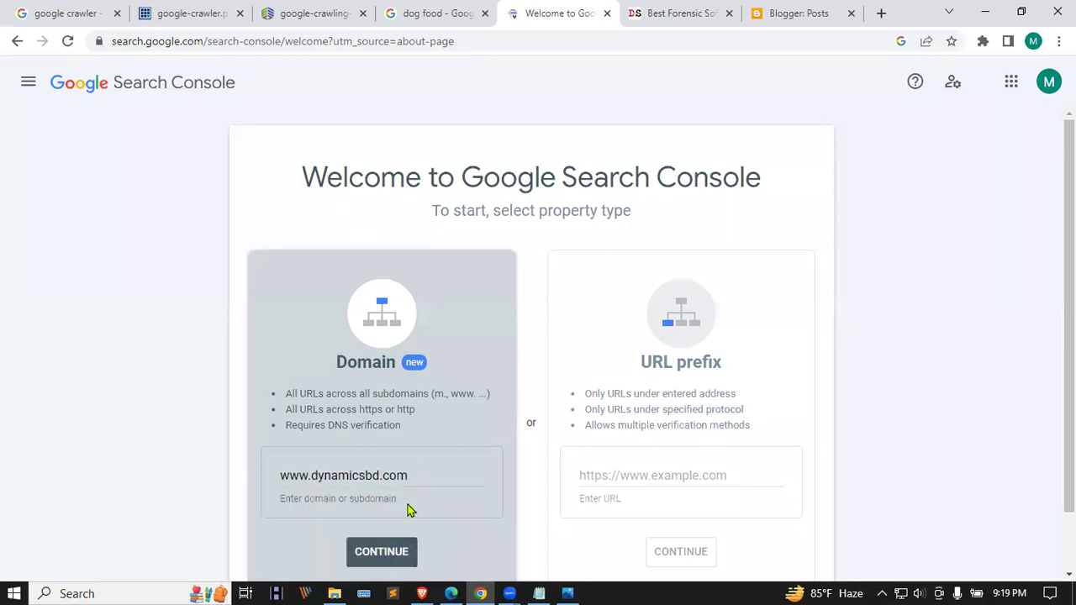
left_click_drag(413, 473, 235, 483)
left_click(339, 473)
left_click_drag(432, 473, 274, 479)
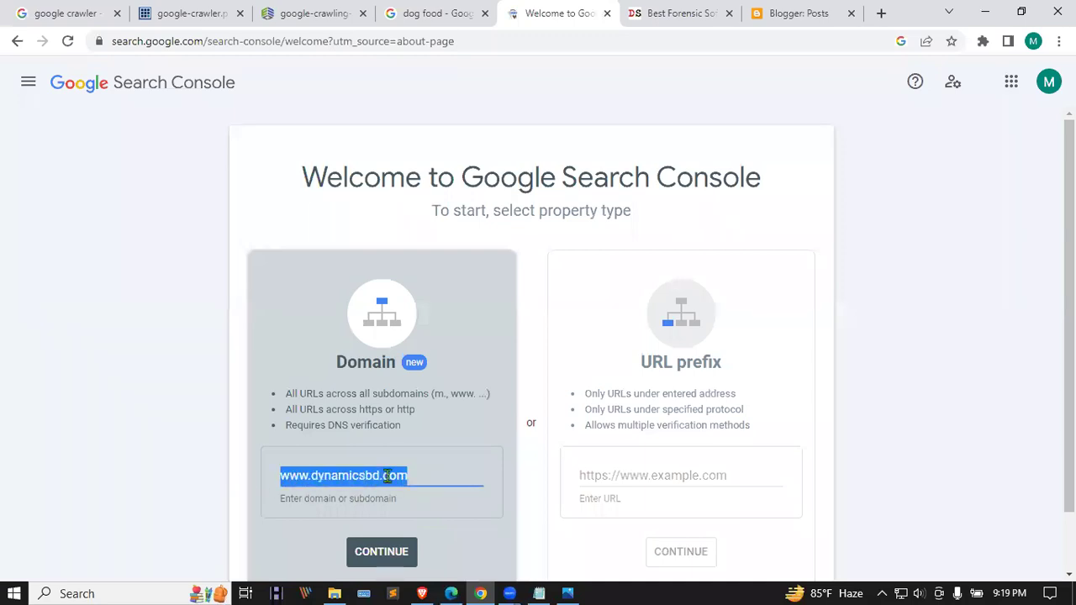
scroll(420, 467, "down", 1)
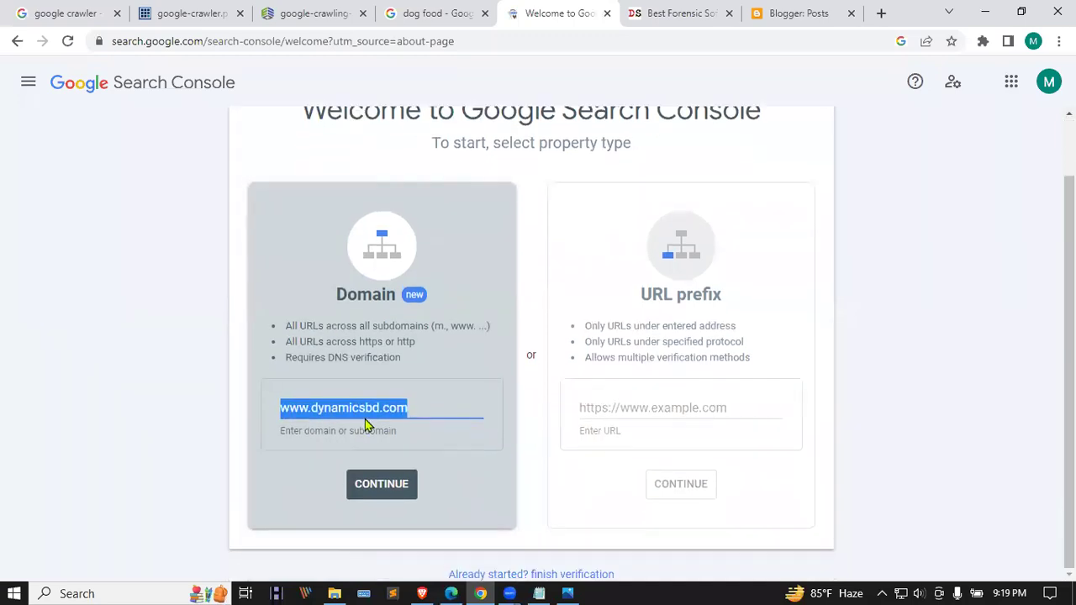
left_click(390, 487)
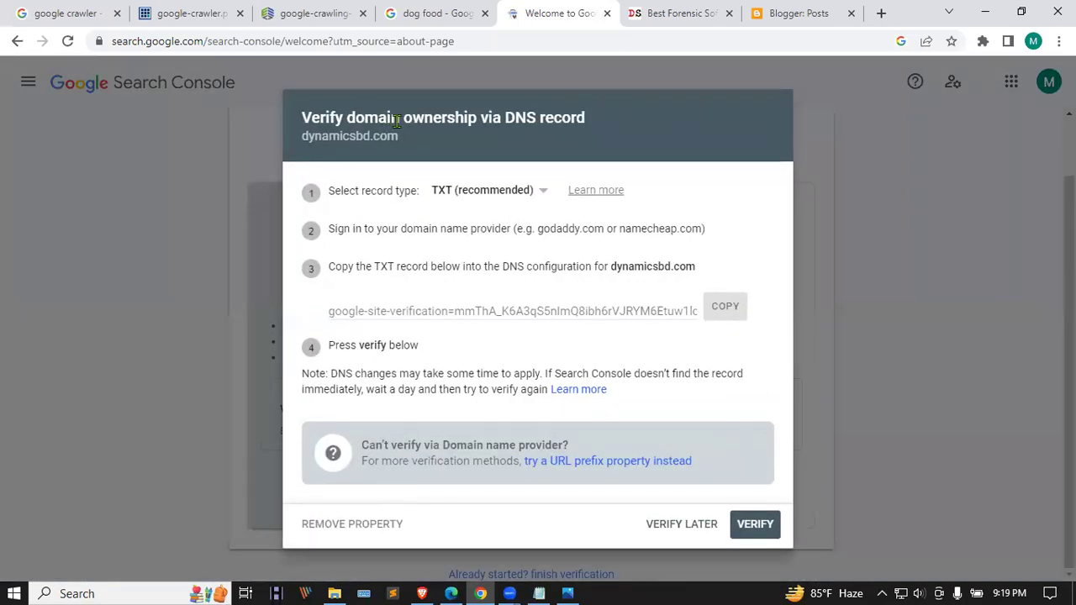
left_click_drag(310, 115, 580, 117)
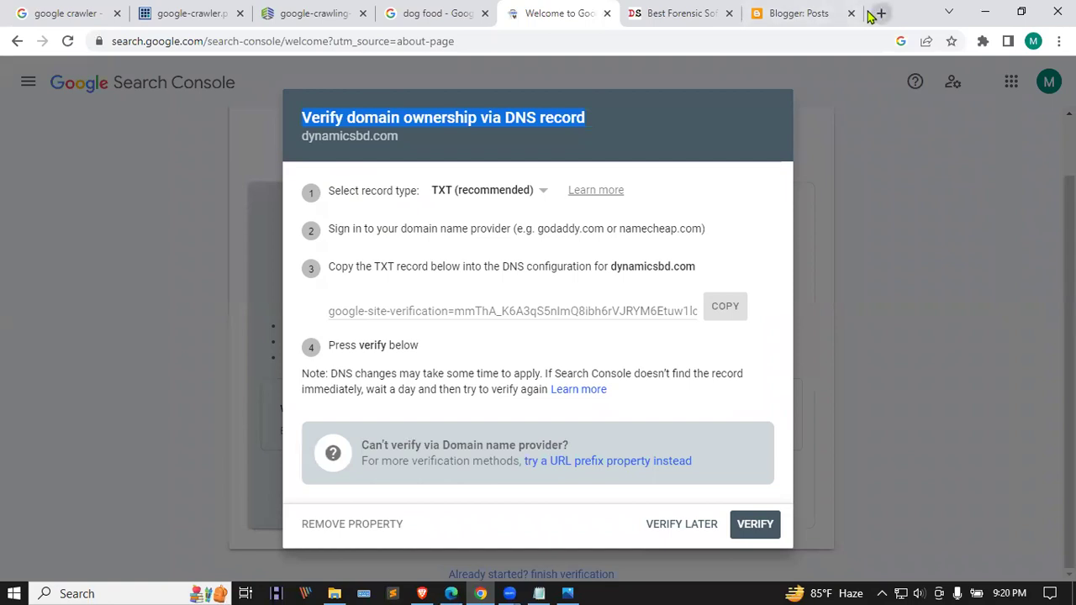
left_click(685, 13)
right_click(163, 100)
left_click(234, 109)
left_click(704, 13)
left_click(259, 41)
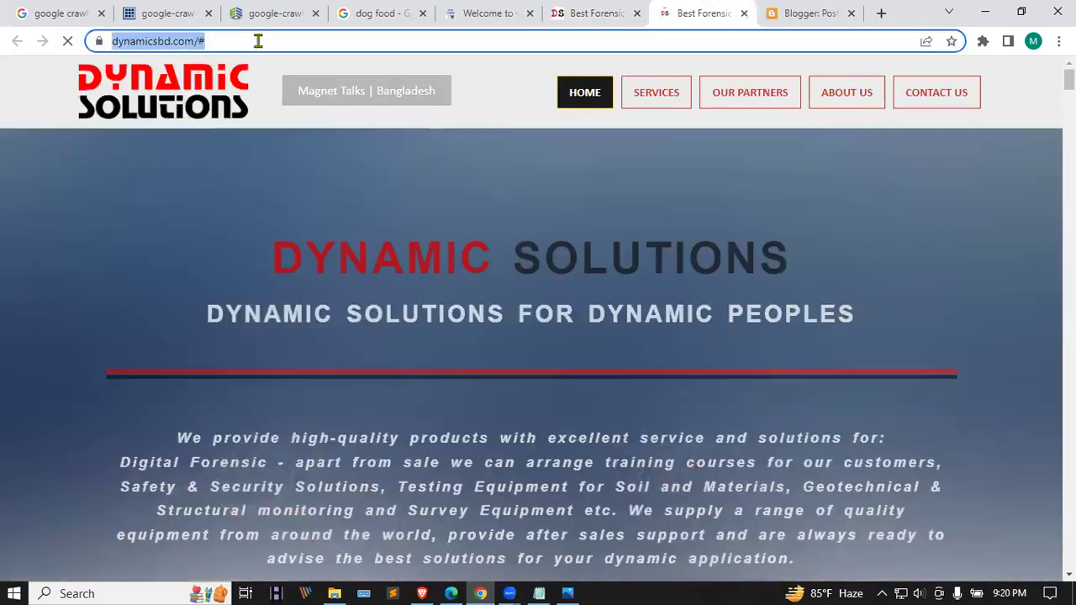
left_click(258, 42)
key("BackSpace")
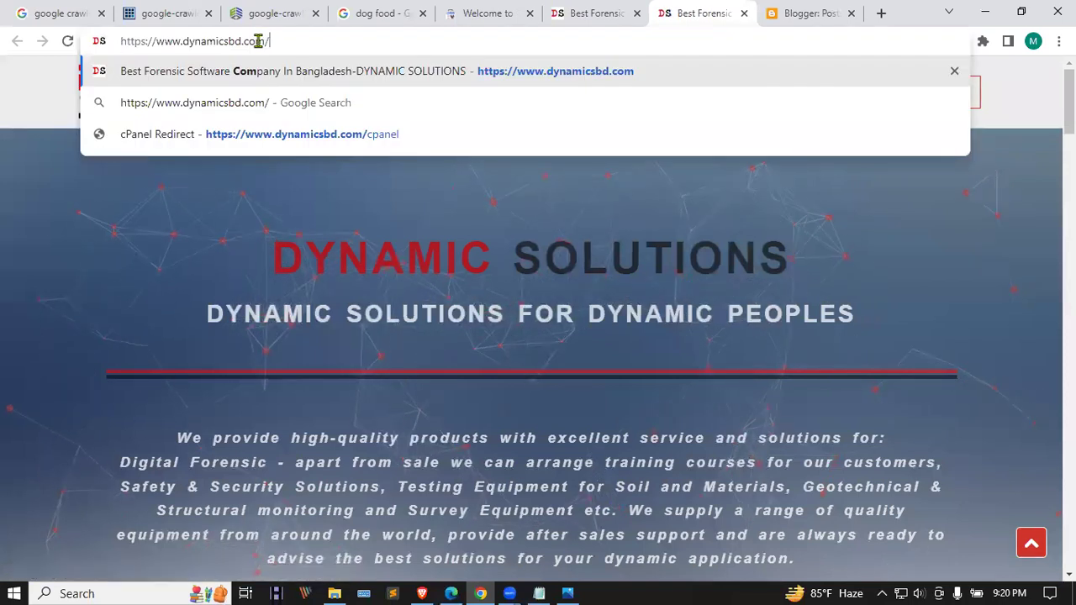
type("cpanel")
key("Return")
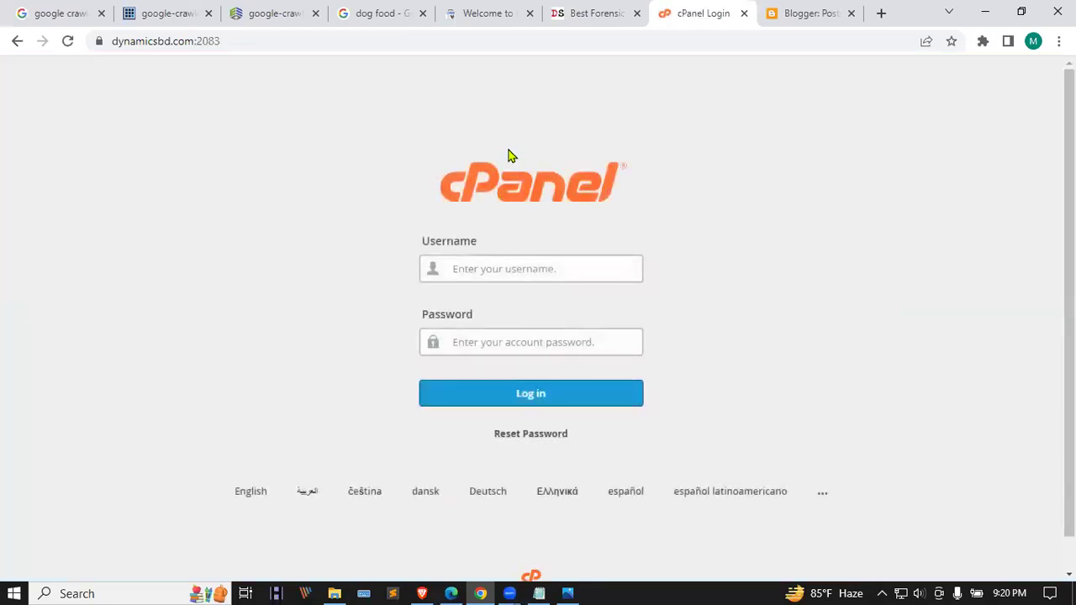
- Log in to cPanel with the account username and password
left_click(483, 269)
left_click(547, 308)
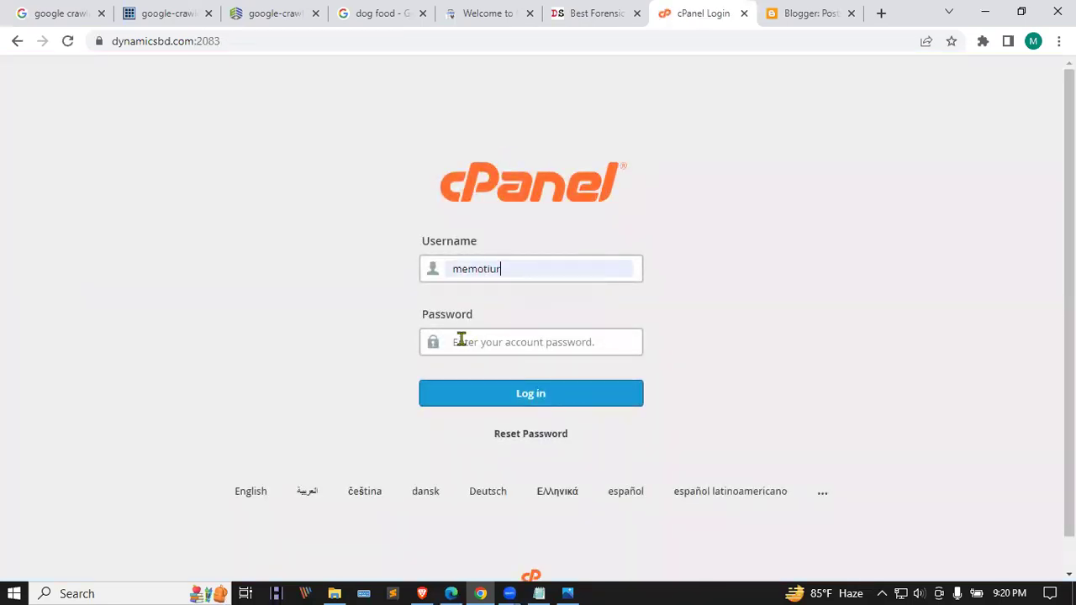
type("•")
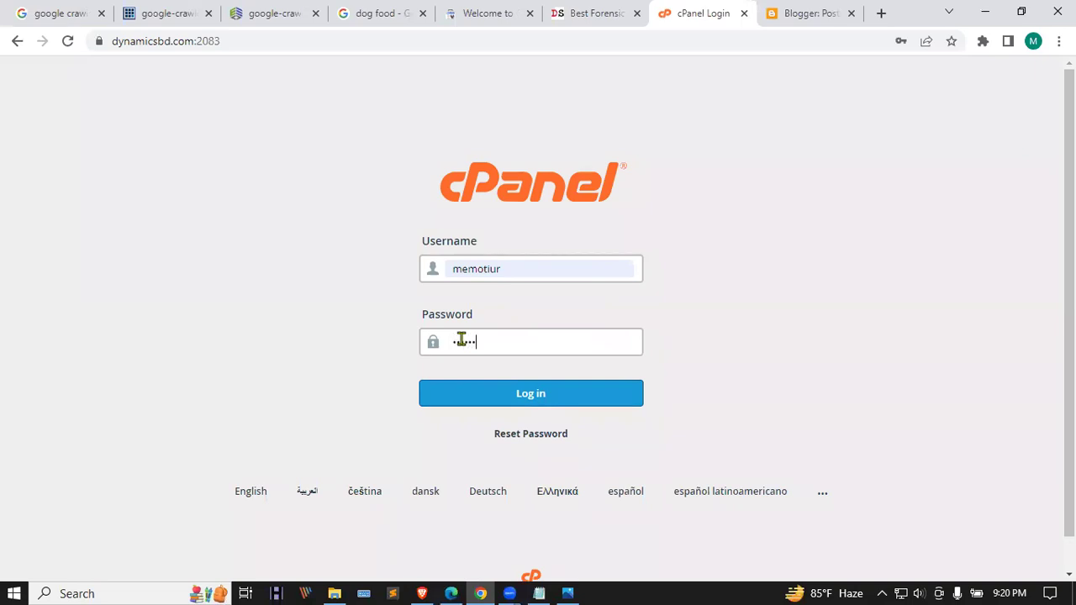
left_click(490, 394)
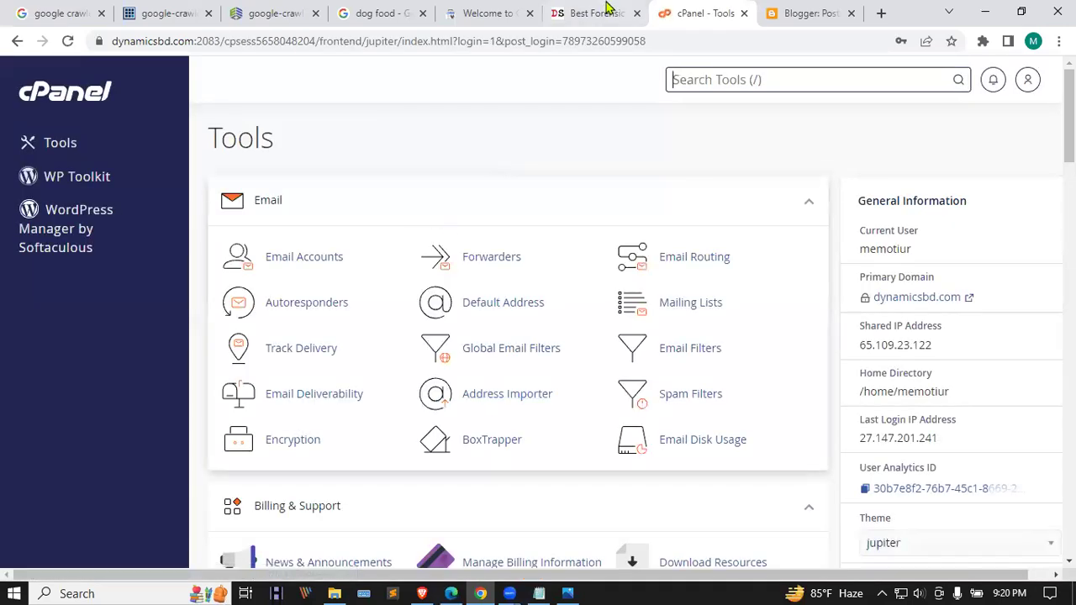
- Review the TXT record verification instructions in Search Console alongside the cPanel tools page
left_click(592, 13)
left_click(494, 13)
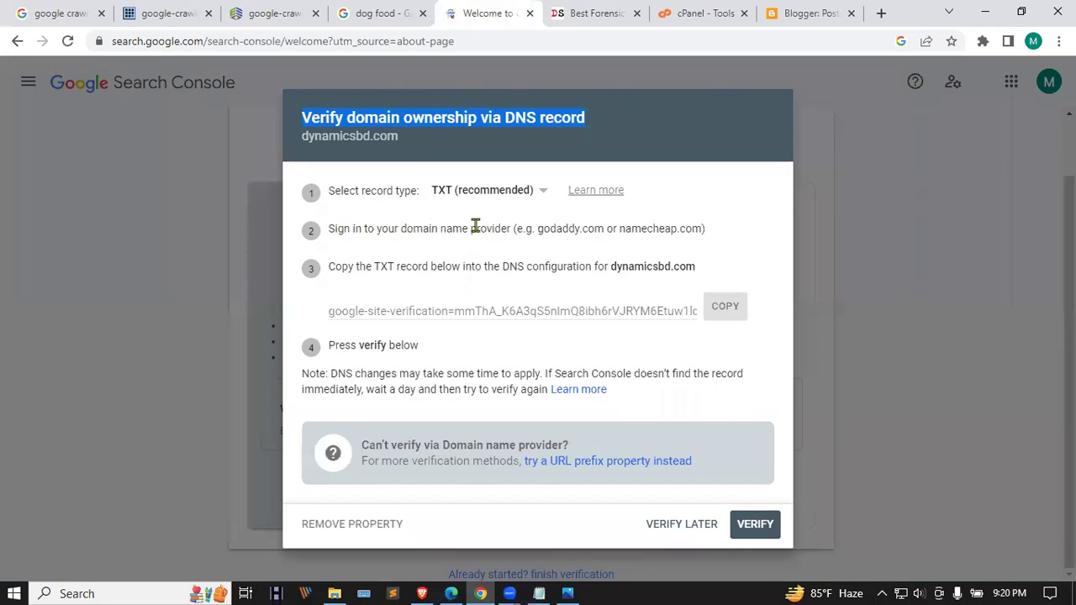
left_click(702, 12)
left_click(494, 12)
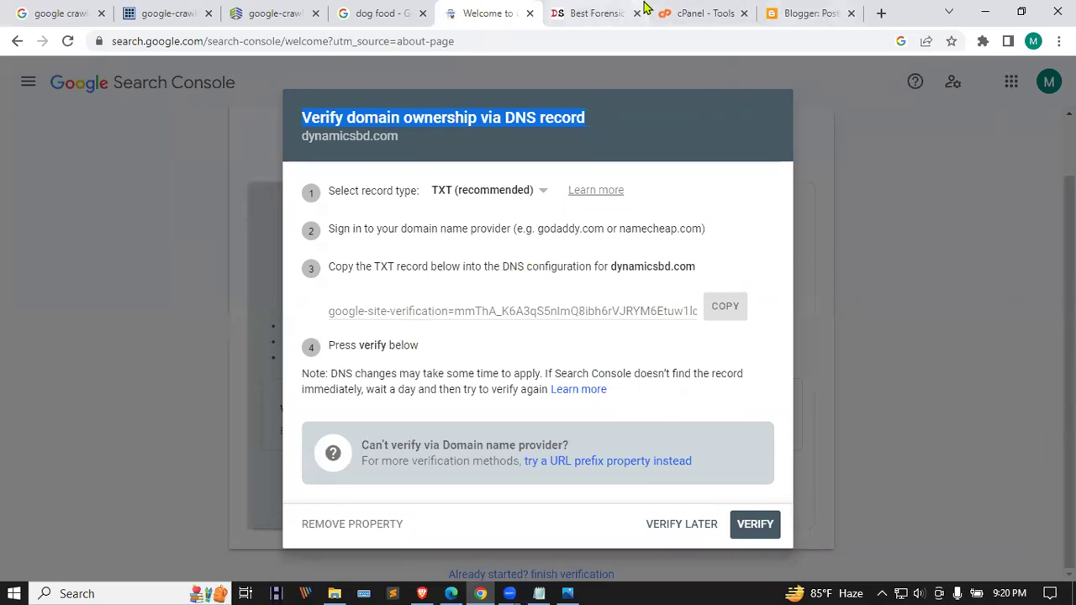
- Locate the Zone Editor among the Domains tools in cPanel
left_click(703, 12)
scroll(341, 267, "down", 5)
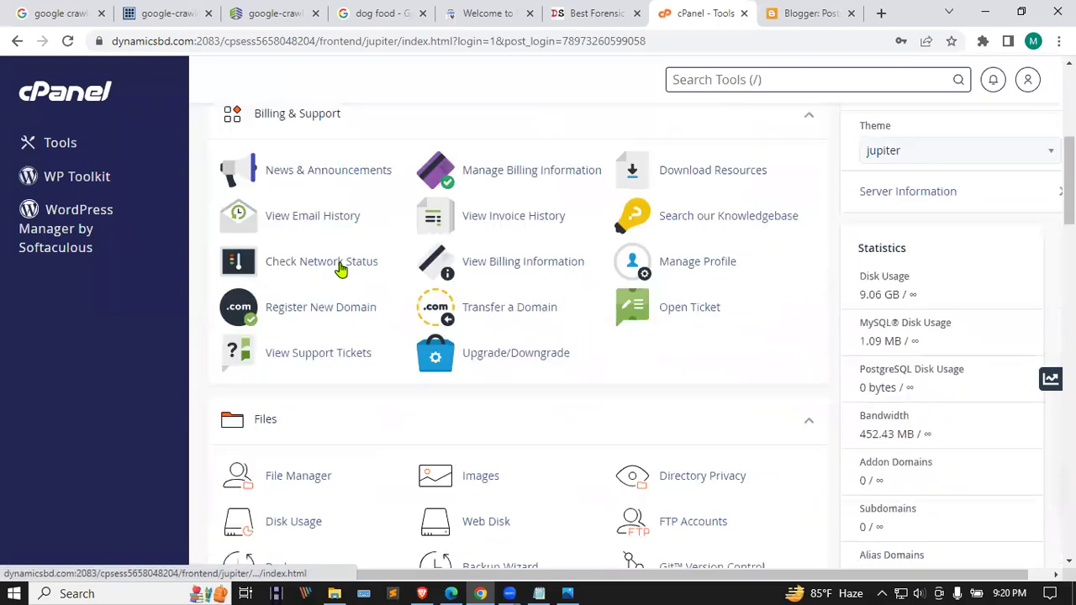
scroll(340, 267, "down", 6)
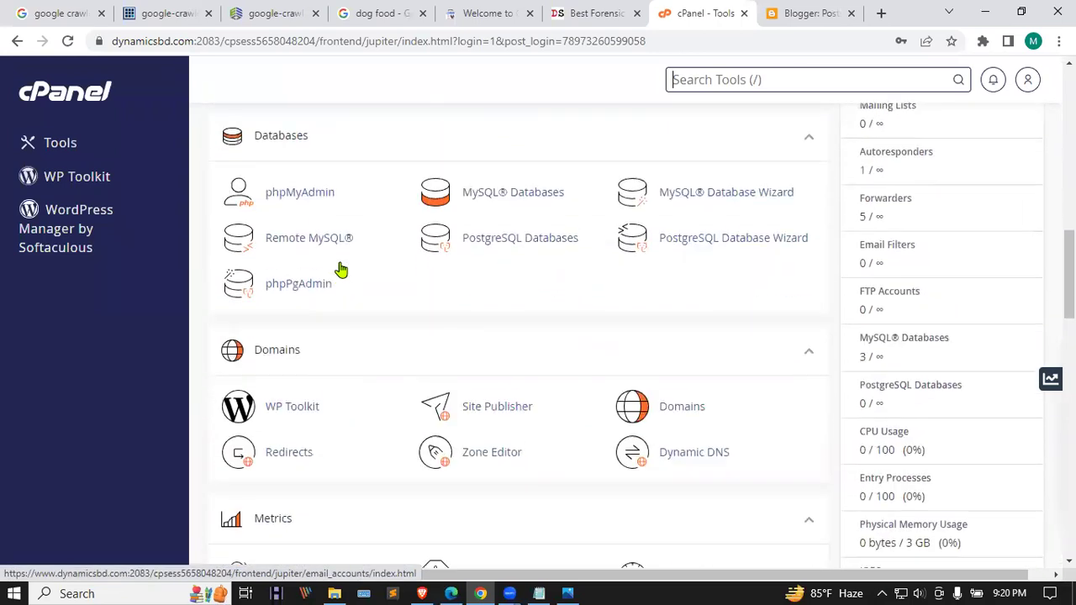
scroll(340, 267, "down", 2)
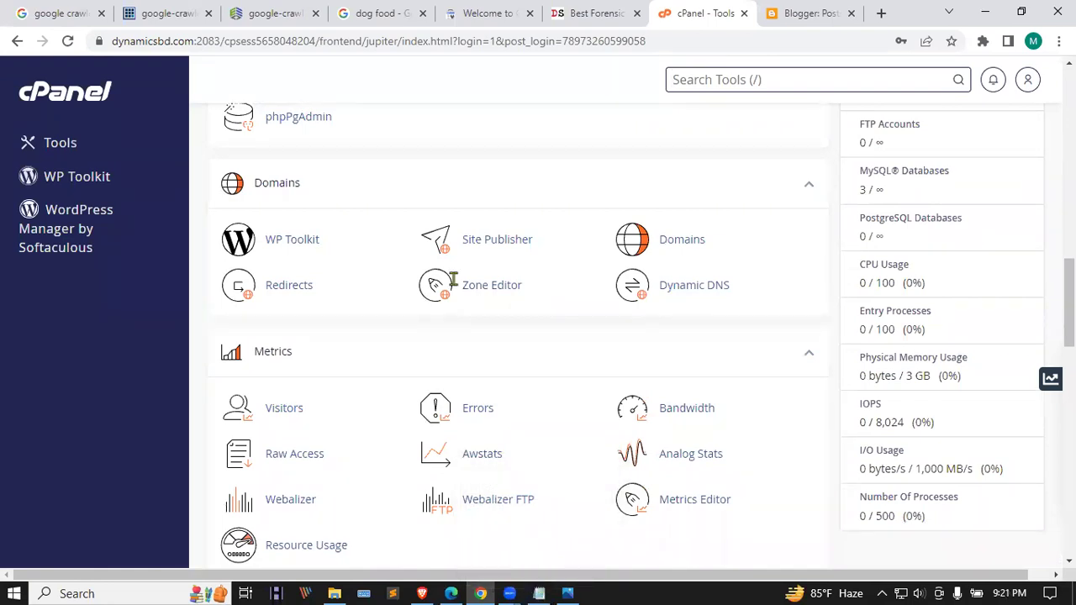
- Switch to Notepad and write "1st login cpanel-> go to" on the empty line in zoom.txt
key("alt+Tab")
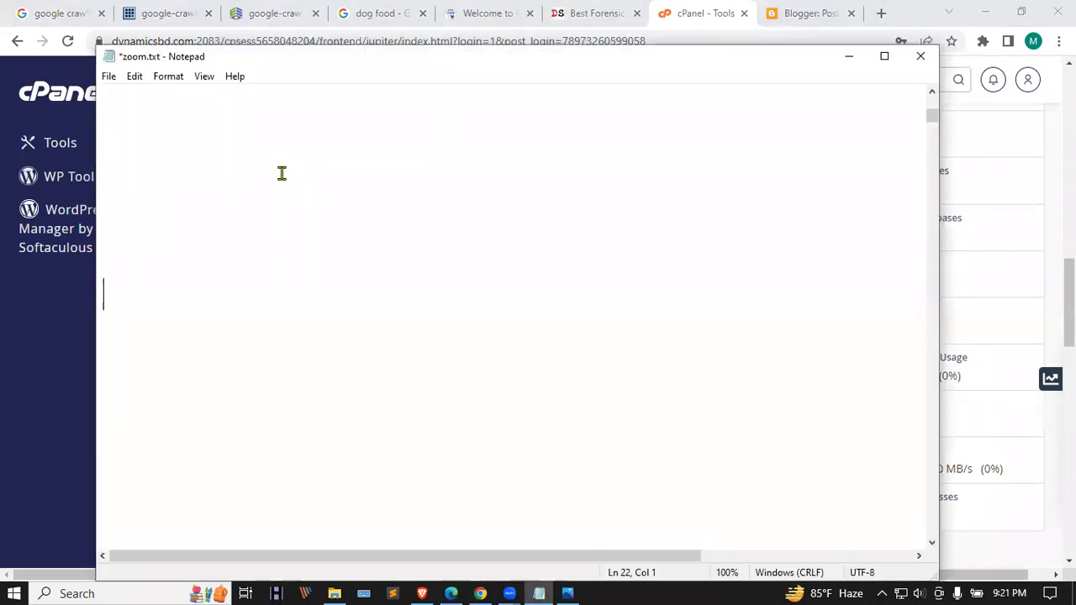
type("1st ne")
key("BackSpace")
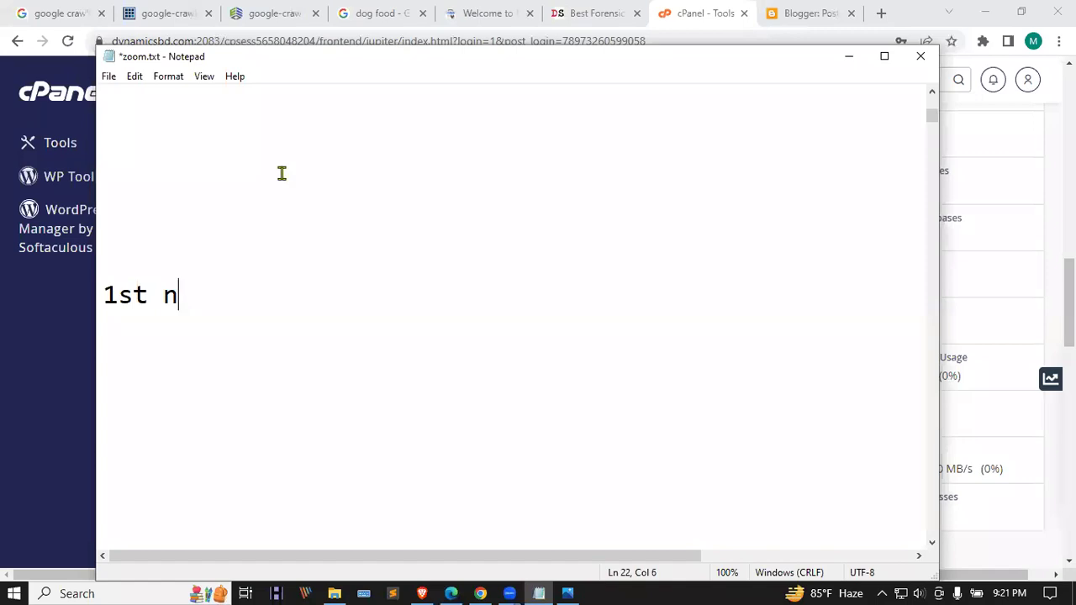
key("BackSpace")
type("li")
type("g")
key("BackSpace")
key("BackSpace")
type("ogin c")
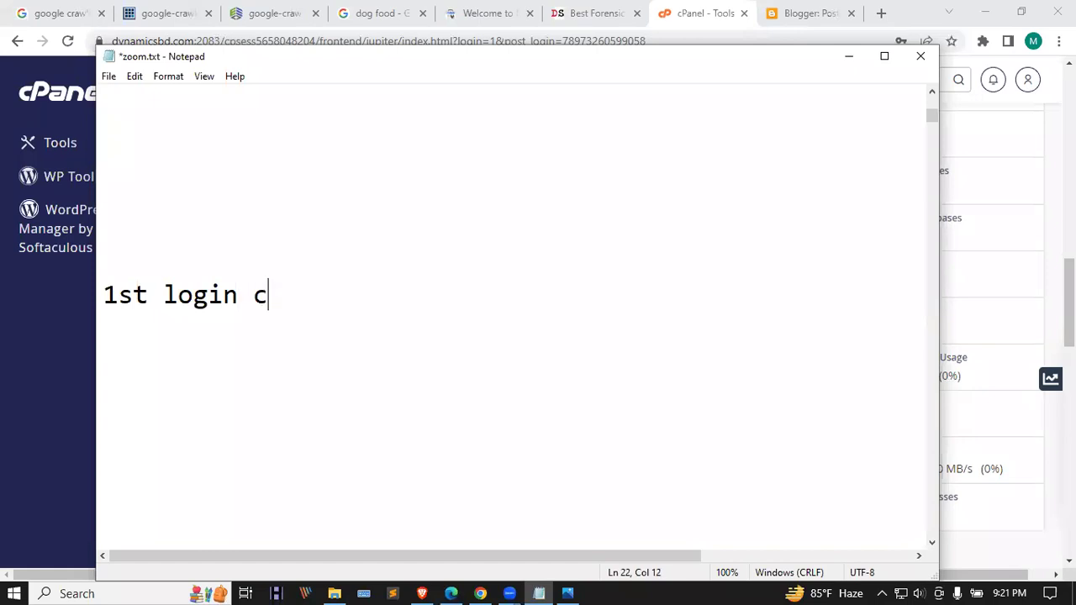
type("panel")
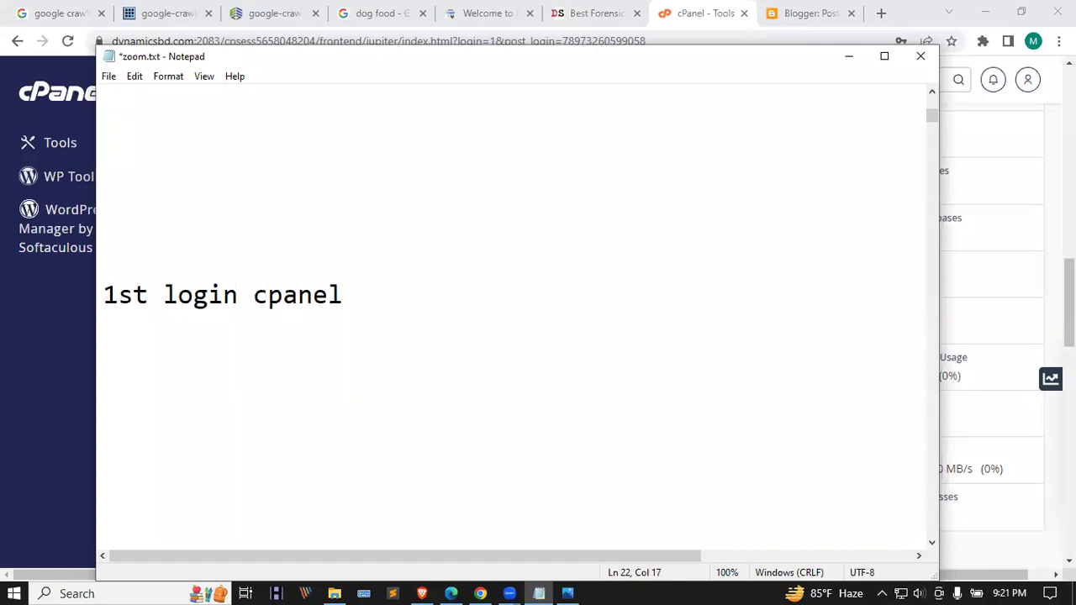
type("-> go to")
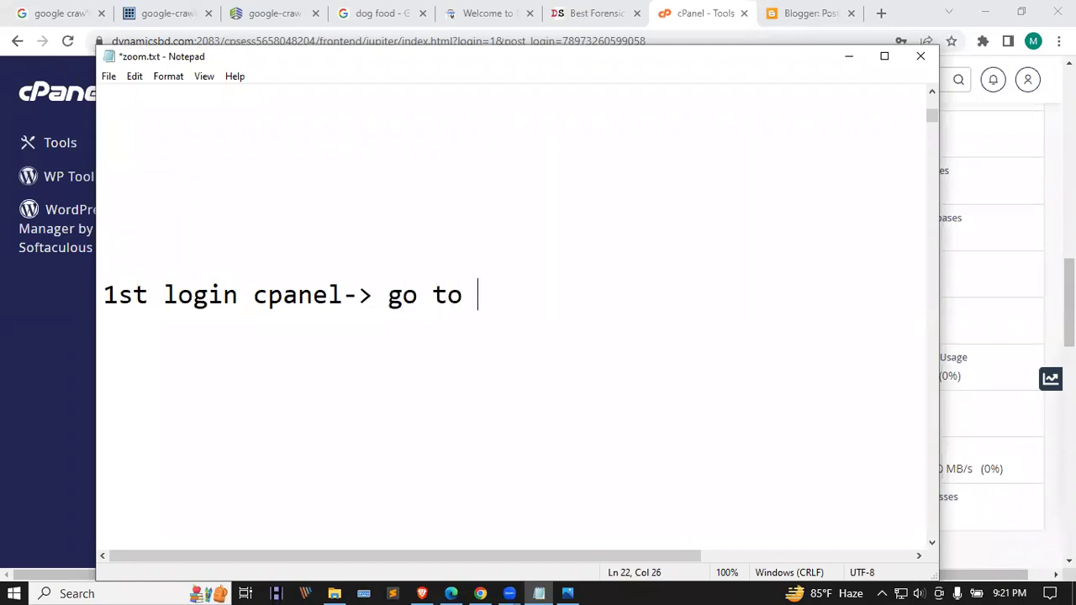
- Extend the note with "Domains" option, keeping only the word Domains in quotation marks, followed by an arrow
left_click_drag(688, 67, 789, 199)
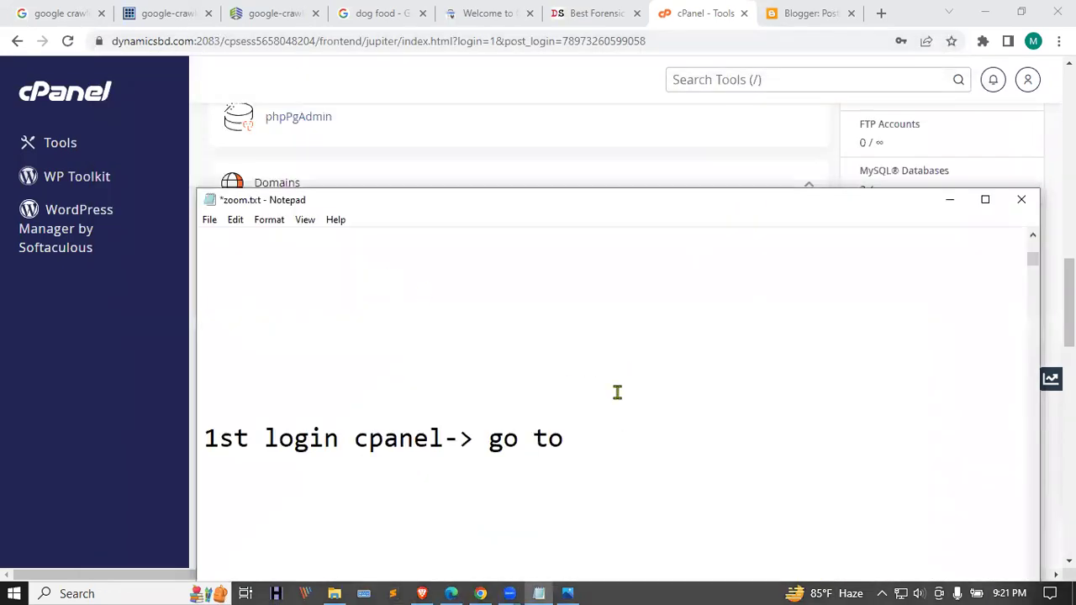
type("Domain")
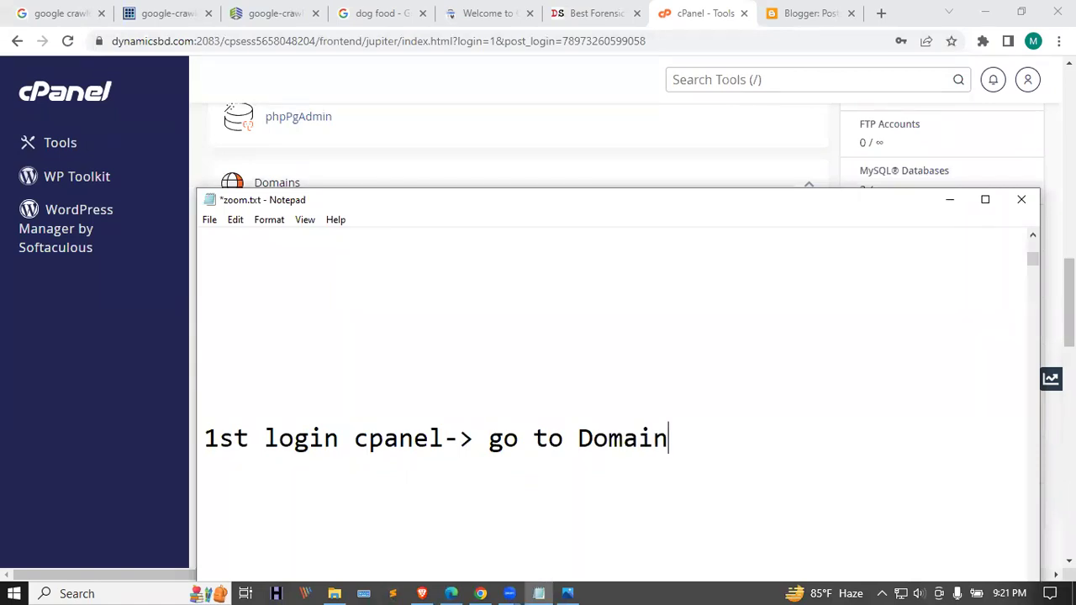
type("s option")
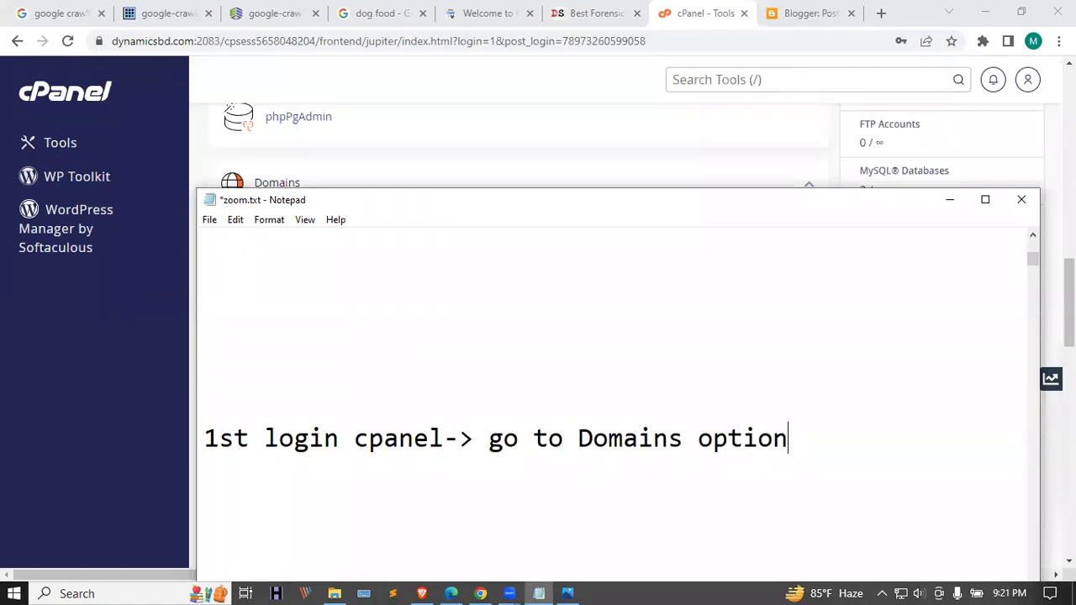
type("\"")
left_click(576, 435)
type("\"")
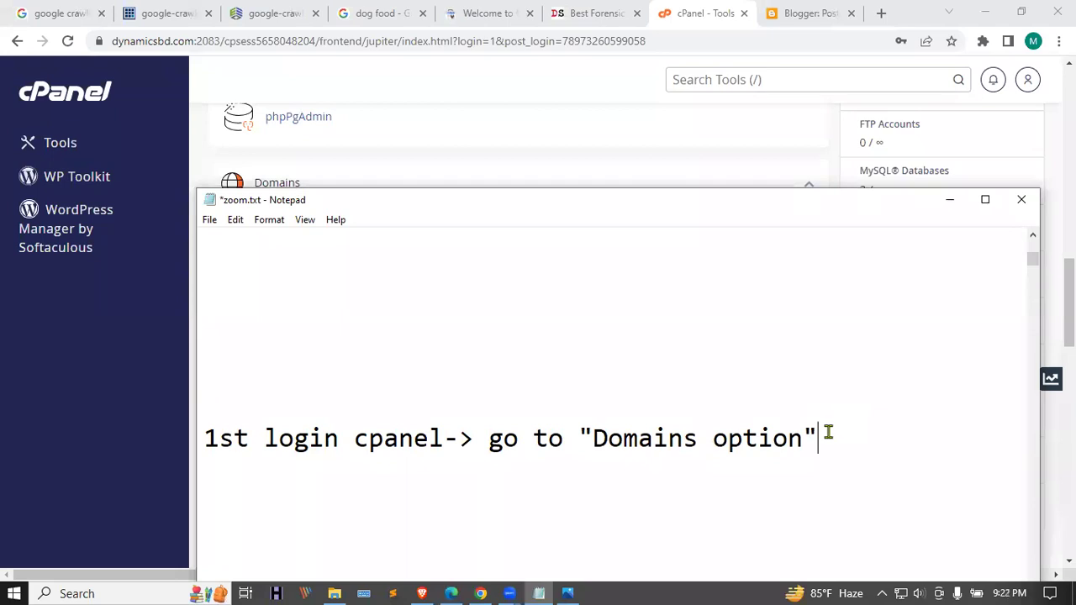
left_click(700, 438)
type("\"")
left_click(839, 430)
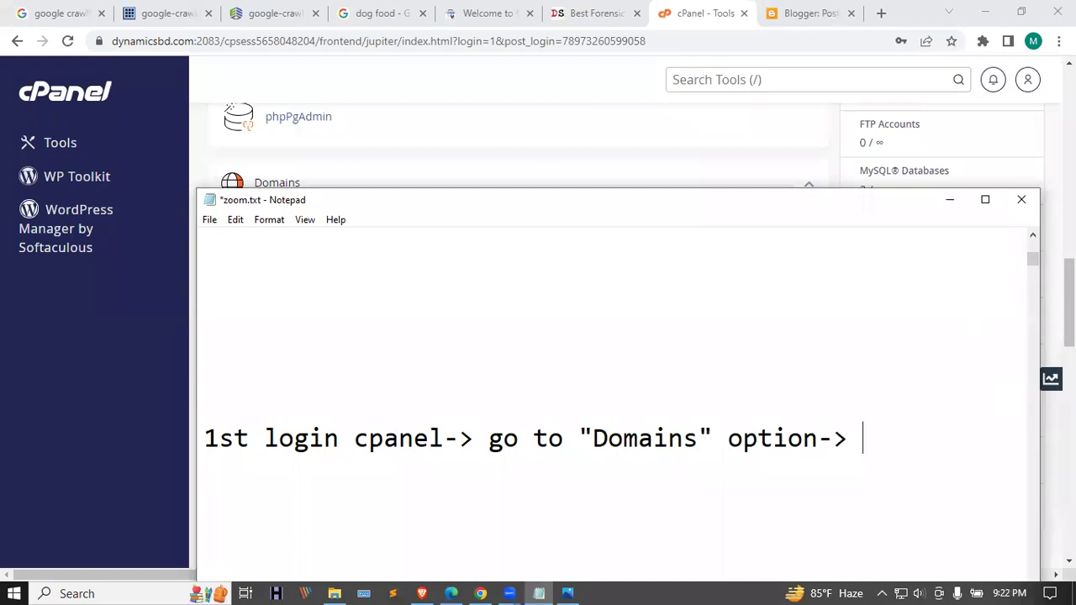
- Complete the note line with go to "zone editor", putting zone editor in quotation marks
type("go to")
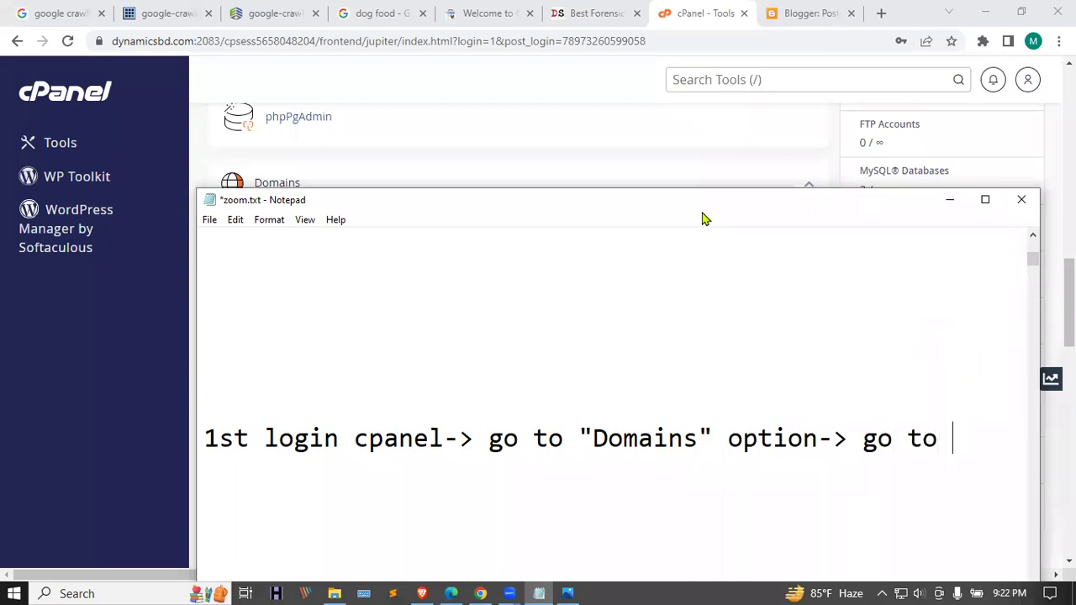
left_click_drag(703, 202, 611, 118)
type("zone")
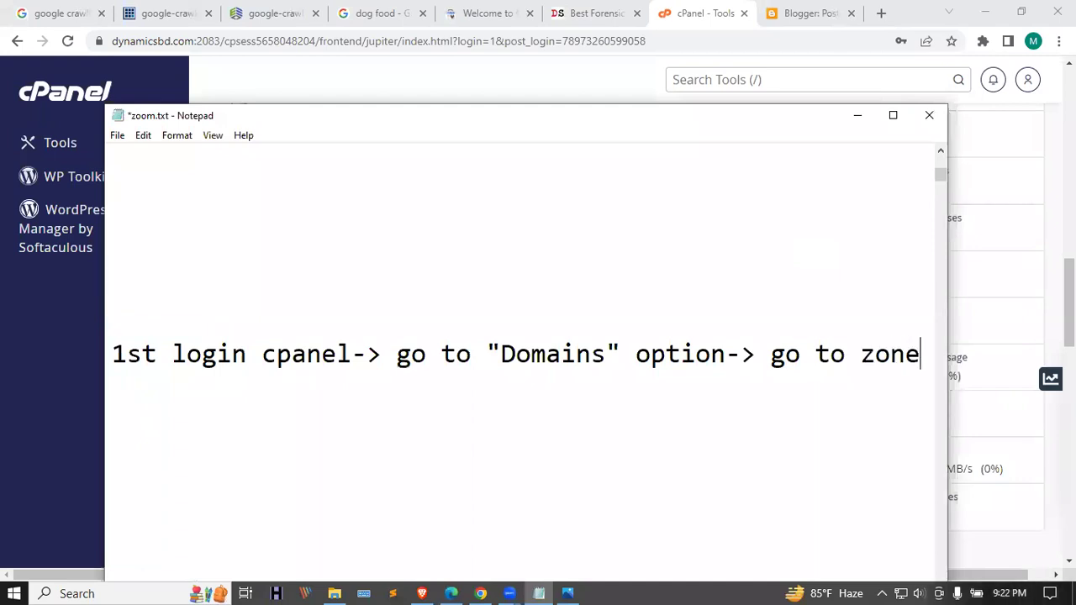
type(" E")
key("BackSpace")
type("editor")
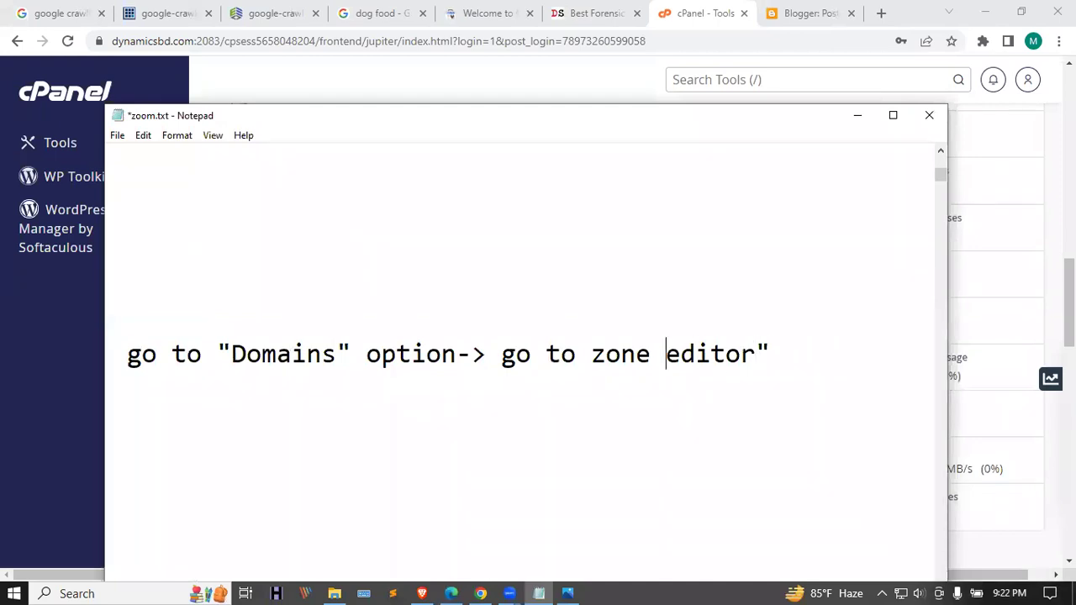
type("\"")
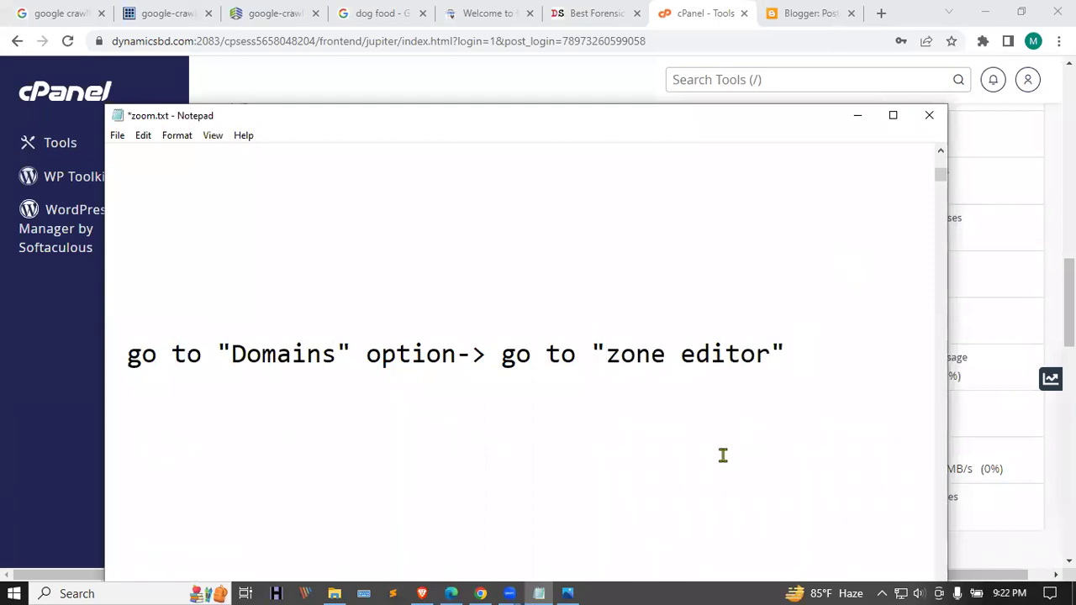
- Review the full cPanel instruction line in the note and the meeting text above it
left_click_drag(546, 120, 560, 53)
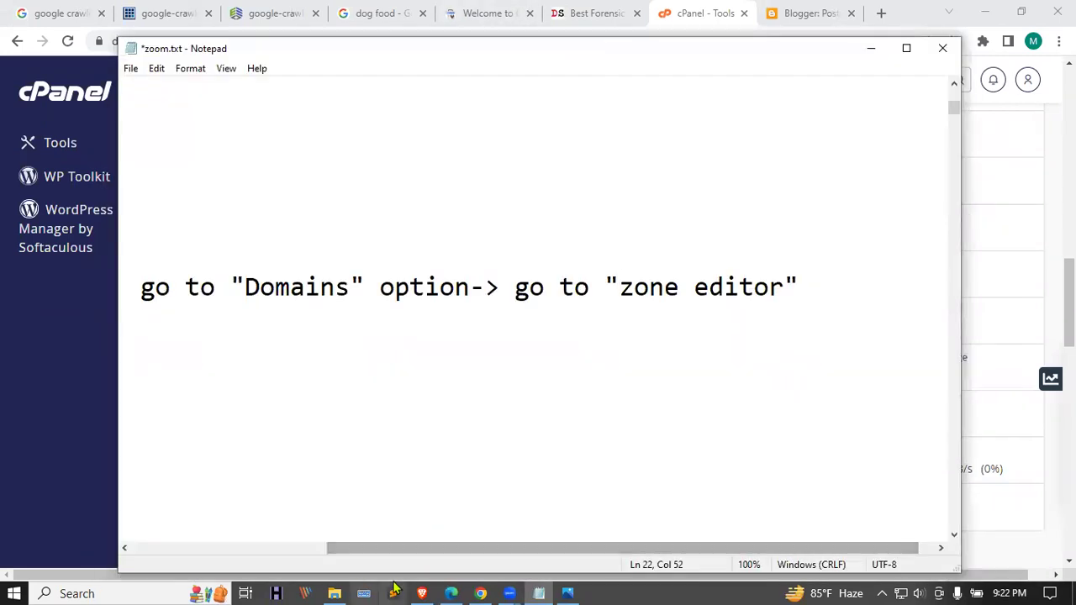
left_click_drag(404, 558, 192, 519)
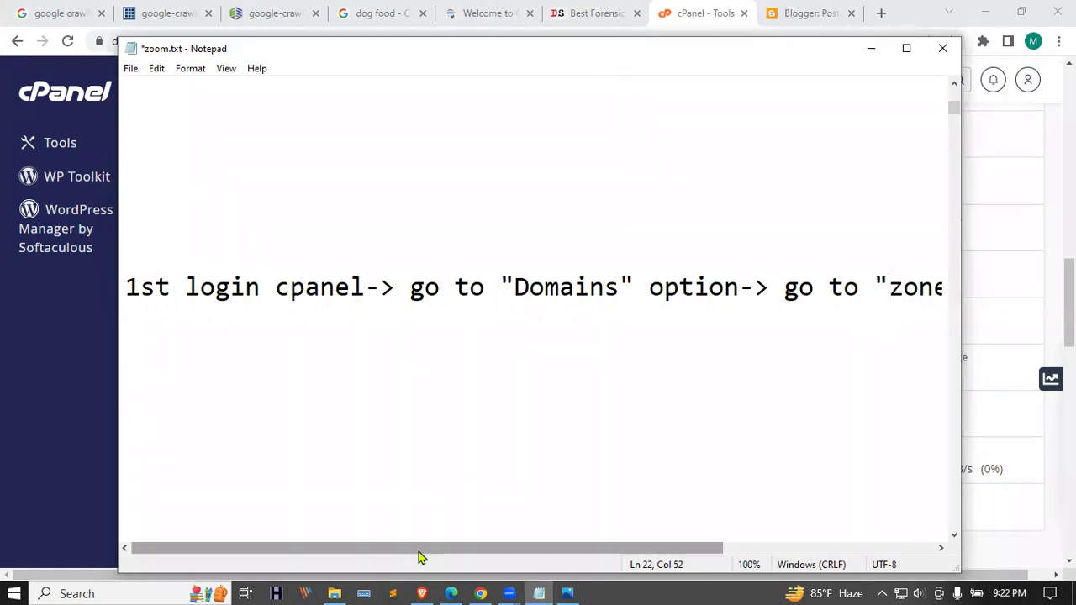
left_click_drag(417, 548, 443, 548)
left_click_drag(631, 548, 697, 548)
left_click_drag(501, 286, 392, 285)
left_click_drag(673, 548, 687, 547)
scroll(408, 428, "up", 4)
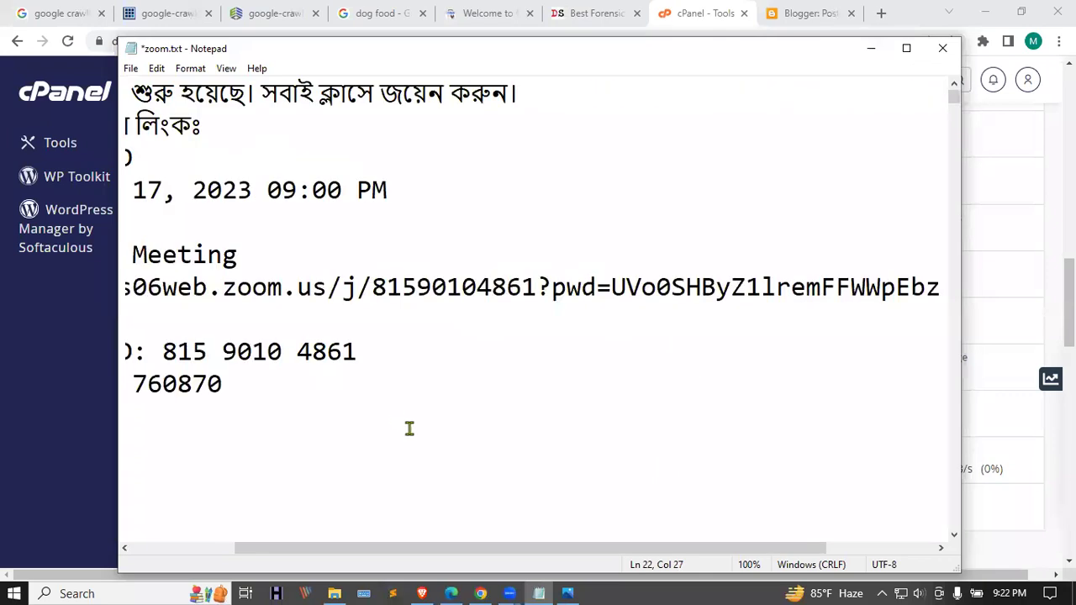
- Replace "1st" with "1." in the note and split the Domains instruction onto its own line numbered "2."
scroll(415, 435, "down", 3)
left_click_drag(239, 548, 189, 551)
left_click(189, 551)
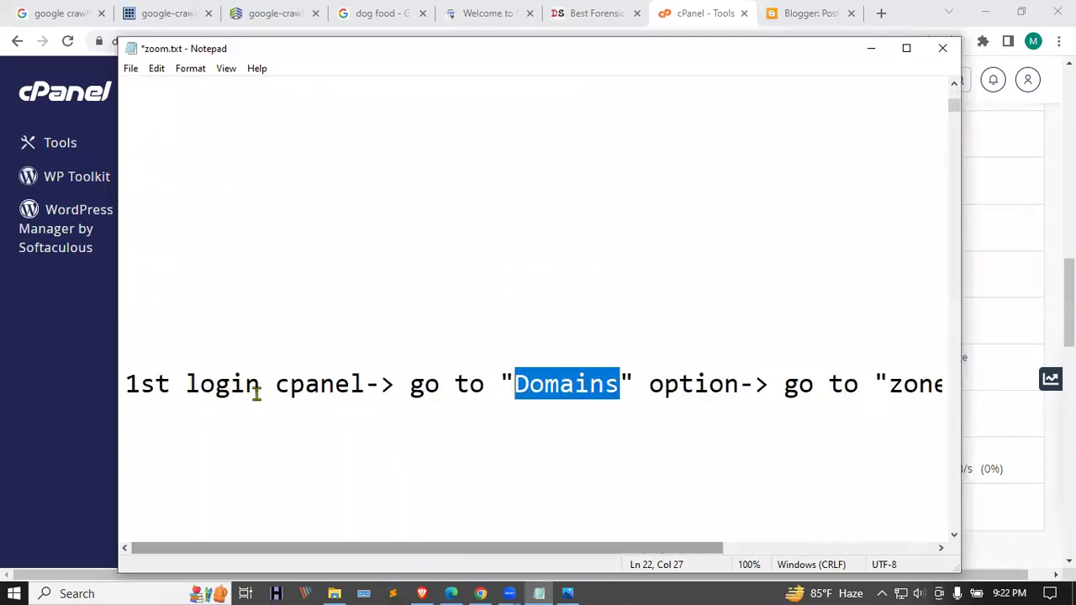
left_click_drag(165, 385, 143, 384)
type(".")
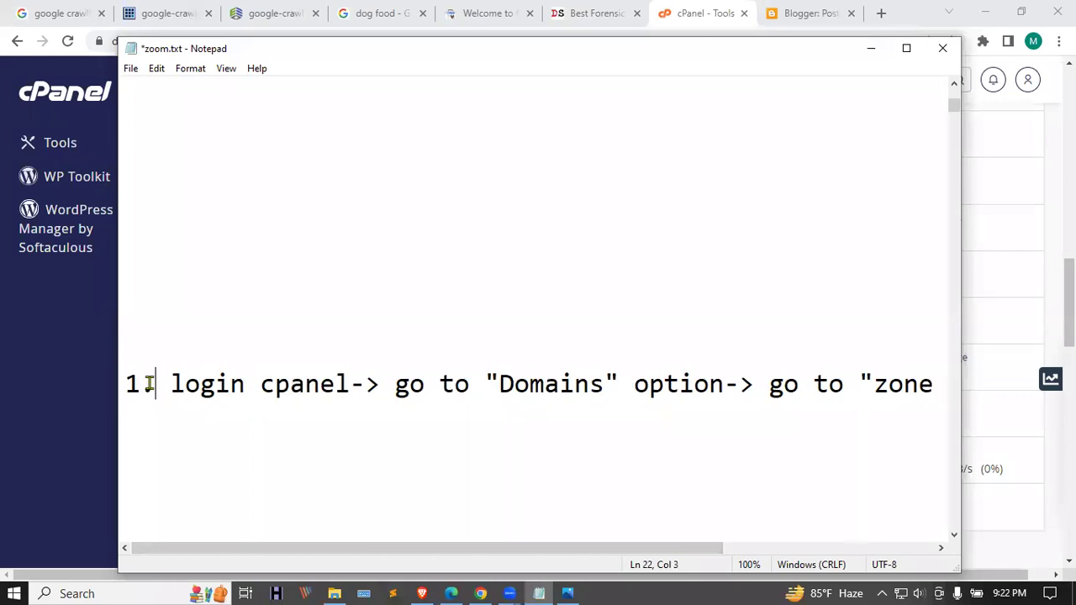
left_click_drag(392, 384, 353, 382)
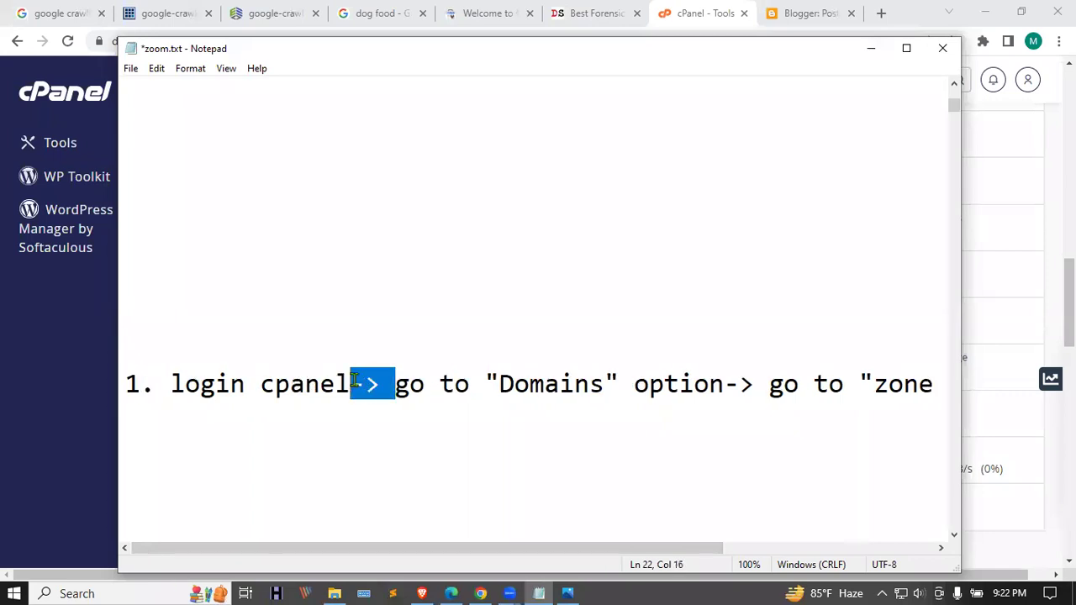
key("Return")
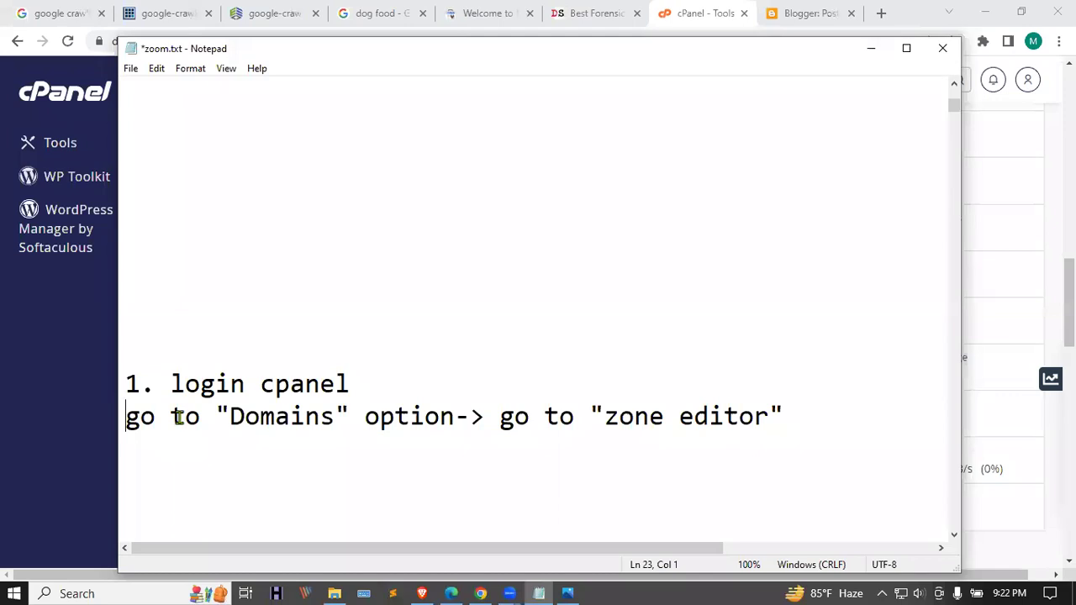
type("2.")
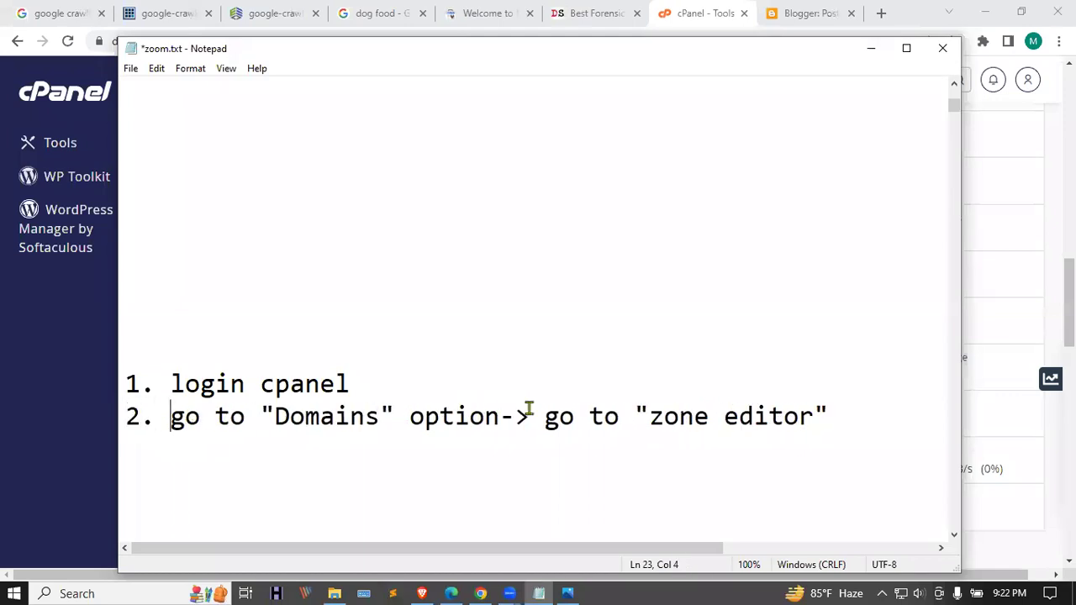
- Split the zone editor instruction onto its own line numbered "3." and add a following line containing only "4."
left_click_drag(529, 409, 502, 419)
key("BackSpace")
key("Return")
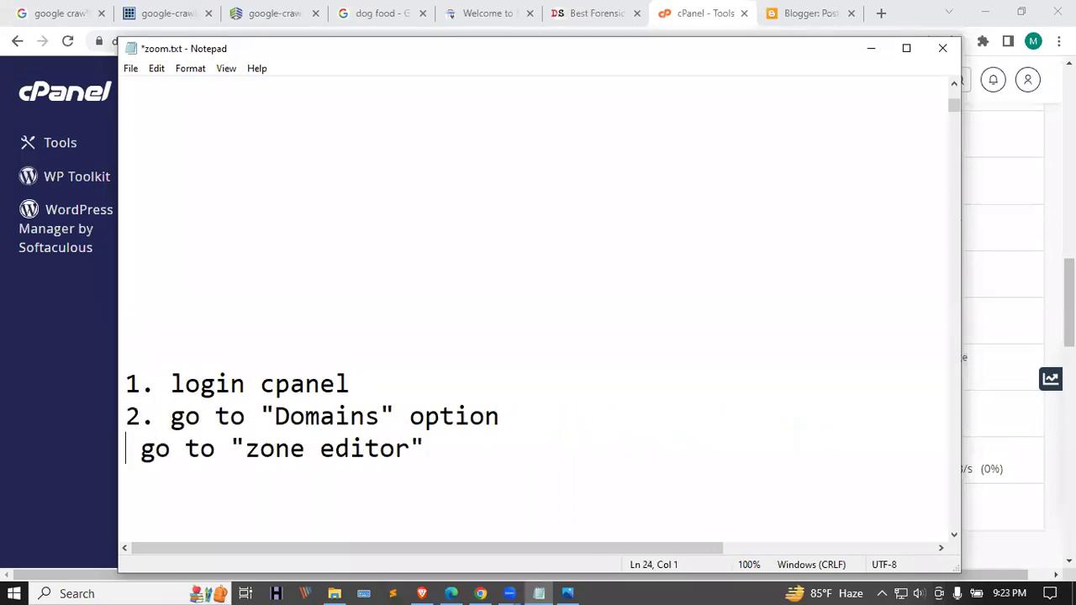
key("BackSpace")
type("3.")
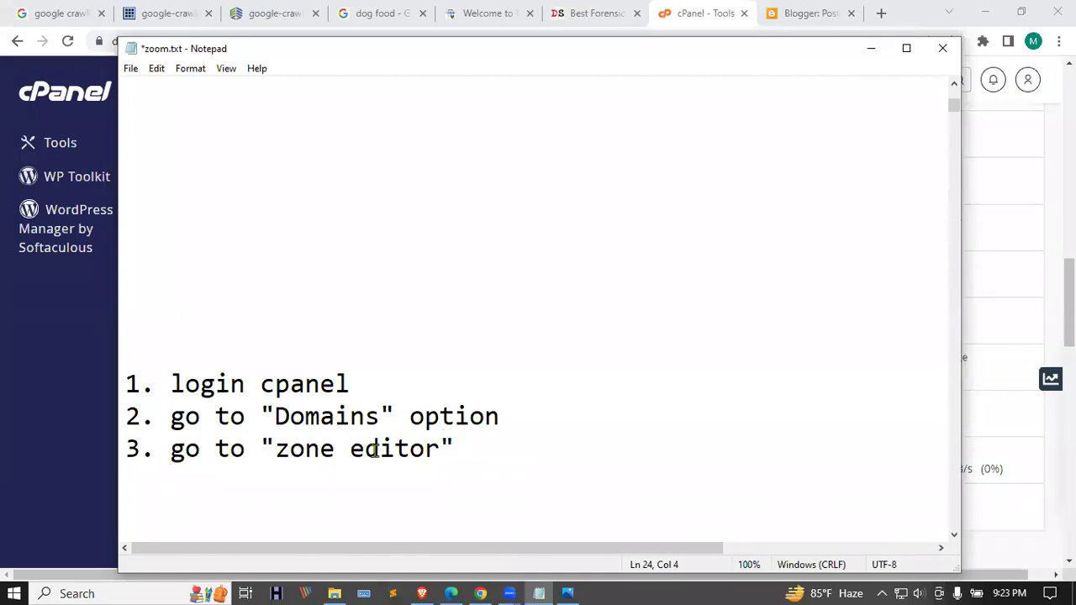
left_click(454, 442)
key("Return")
type("4.")
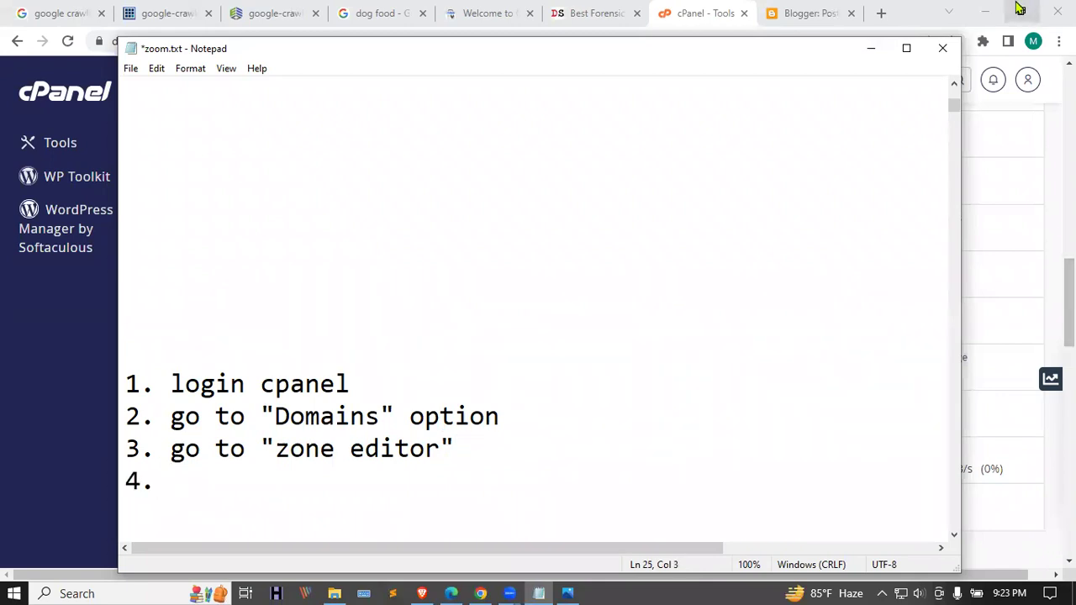
- Switch back to cPanel and open the Zone Editor's record management page for dynamicsbd.com
left_click(871, 49)
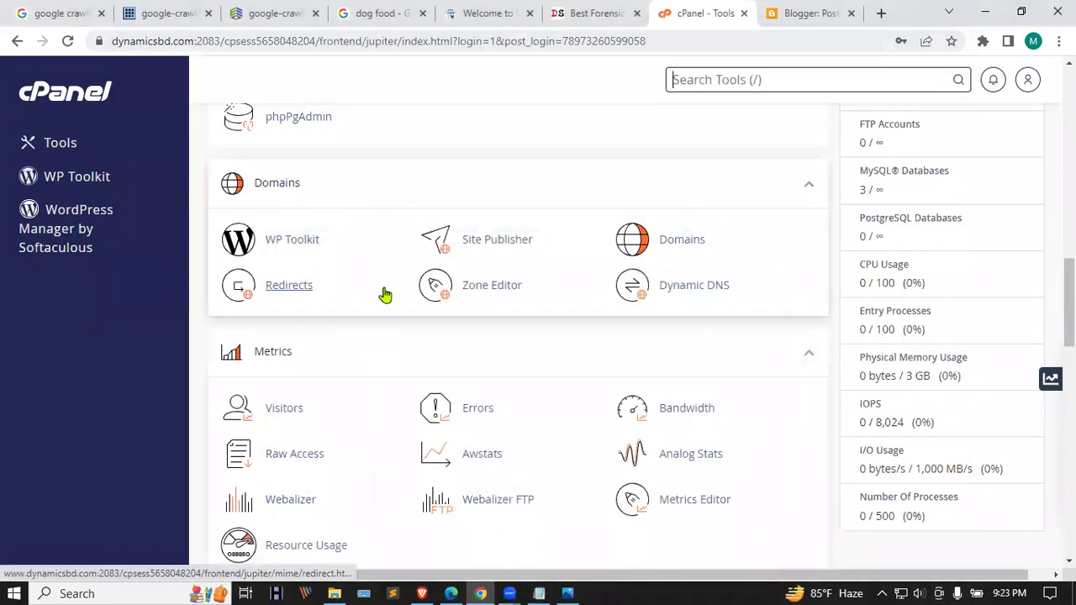
scroll(372, 385, "up", 1)
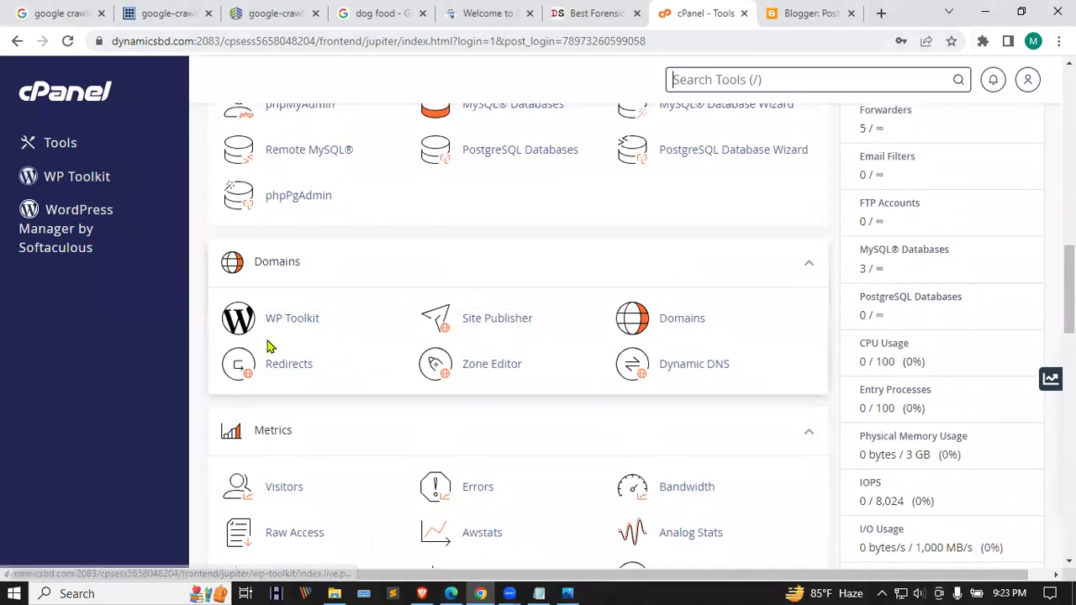
left_click(496, 366)
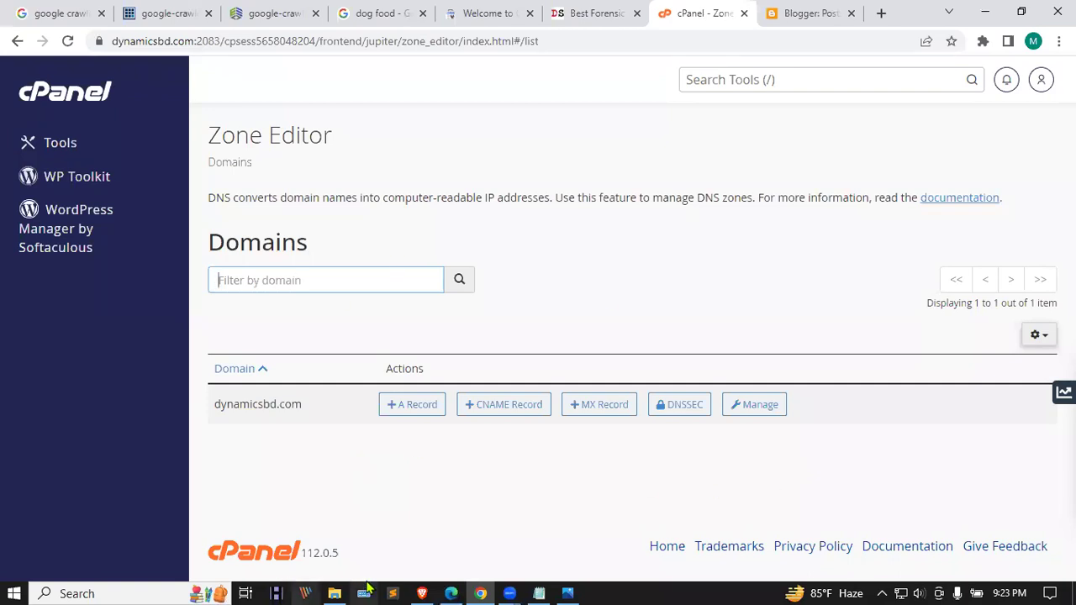
left_click(767, 409)
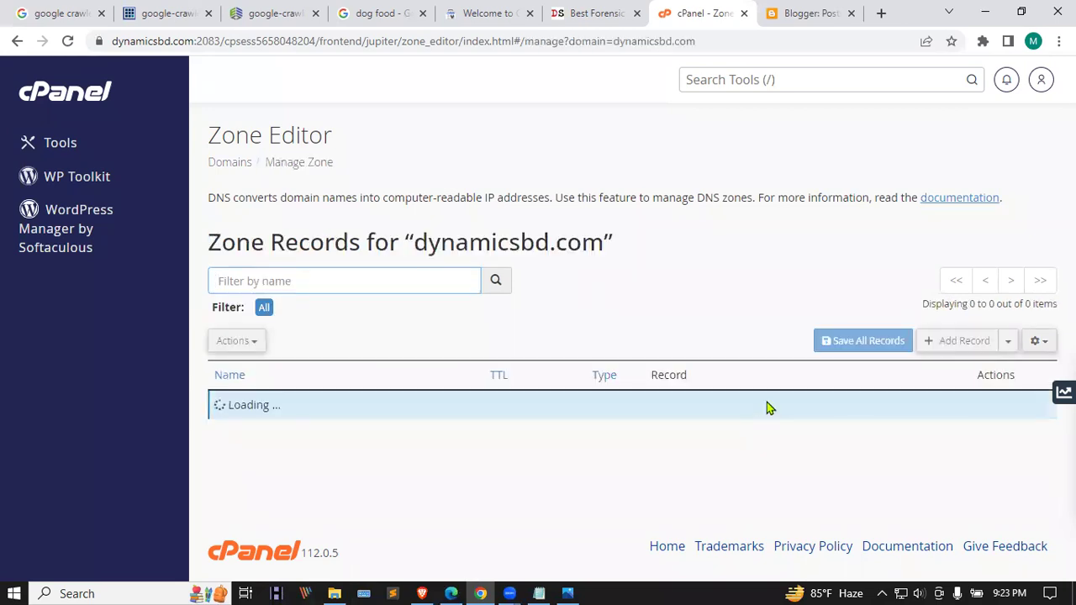
- Look over the existing zone records, then add a new record and enter dynamic as its name
scroll(682, 401, "down", 3)
scroll(540, 245, "down", 2)
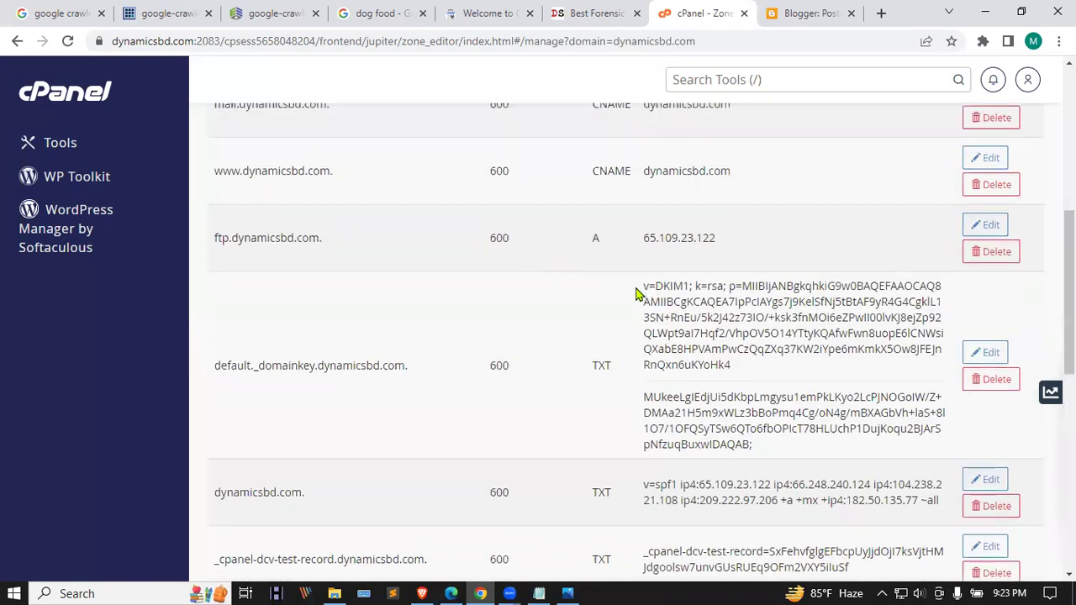
scroll(636, 293, "up", 5)
scroll(637, 293, "down", 2)
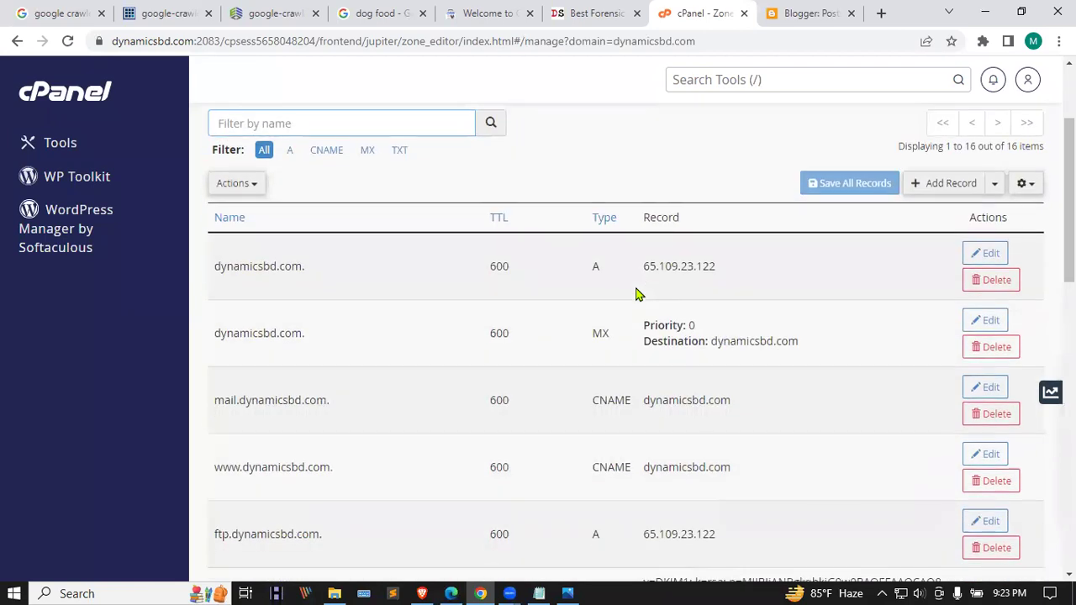
scroll(637, 293, "up", 2)
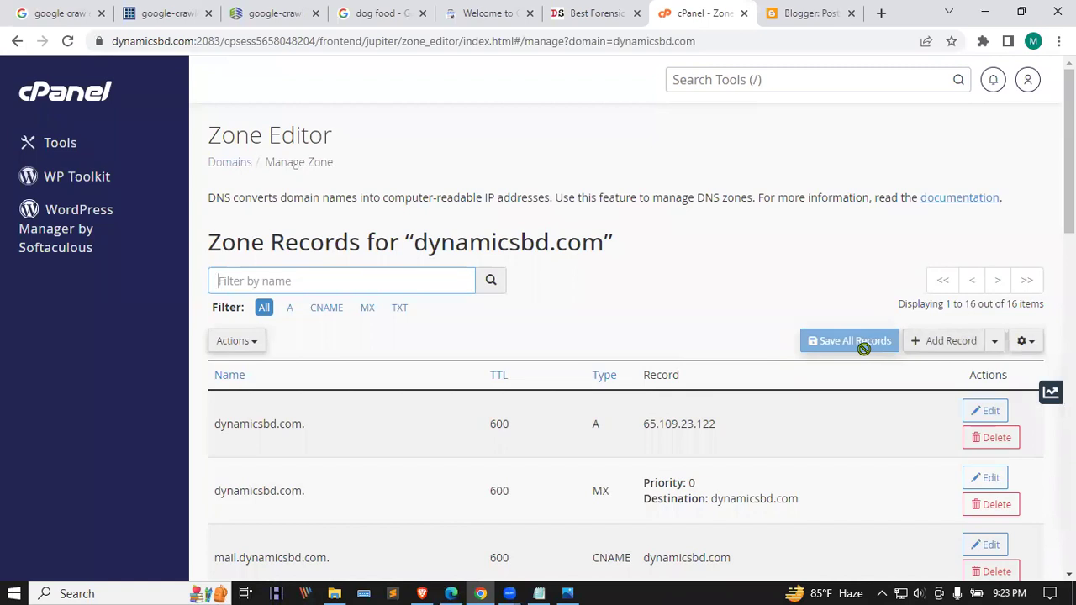
left_click(941, 345)
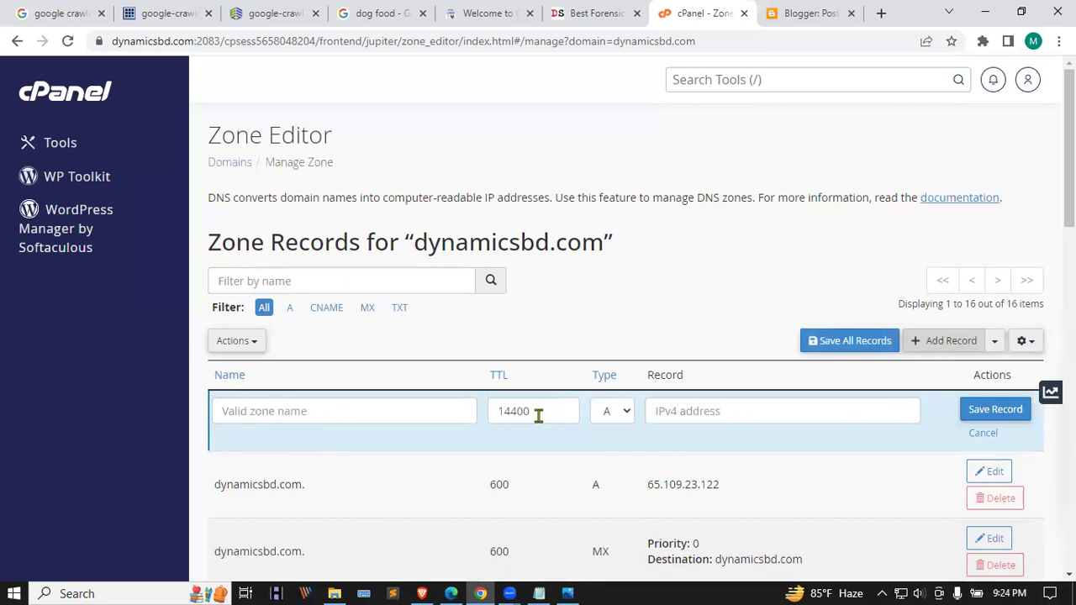
left_click(309, 412)
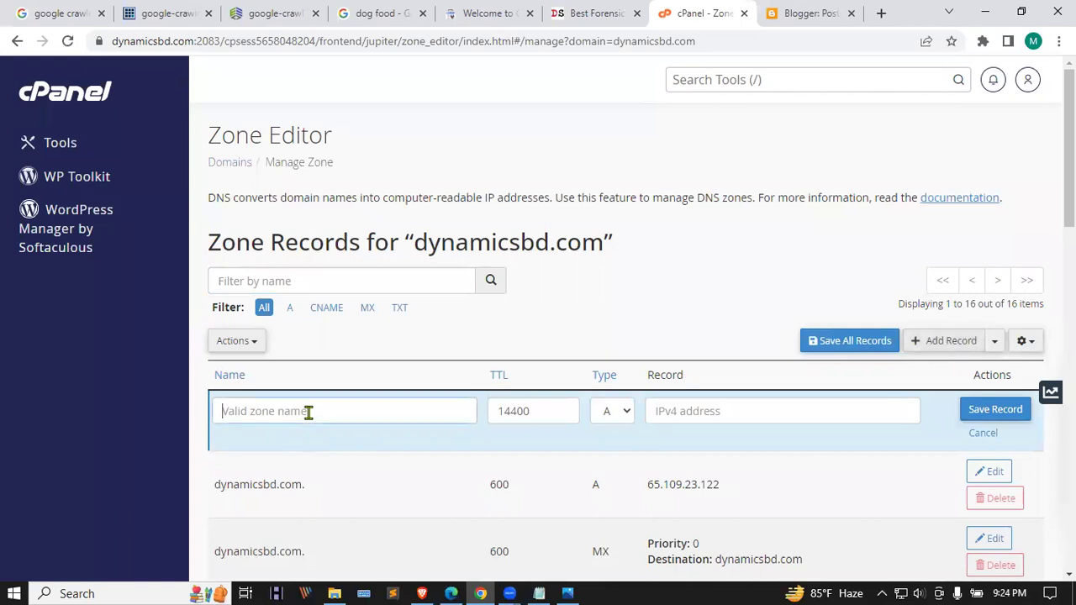
type("dynamic")
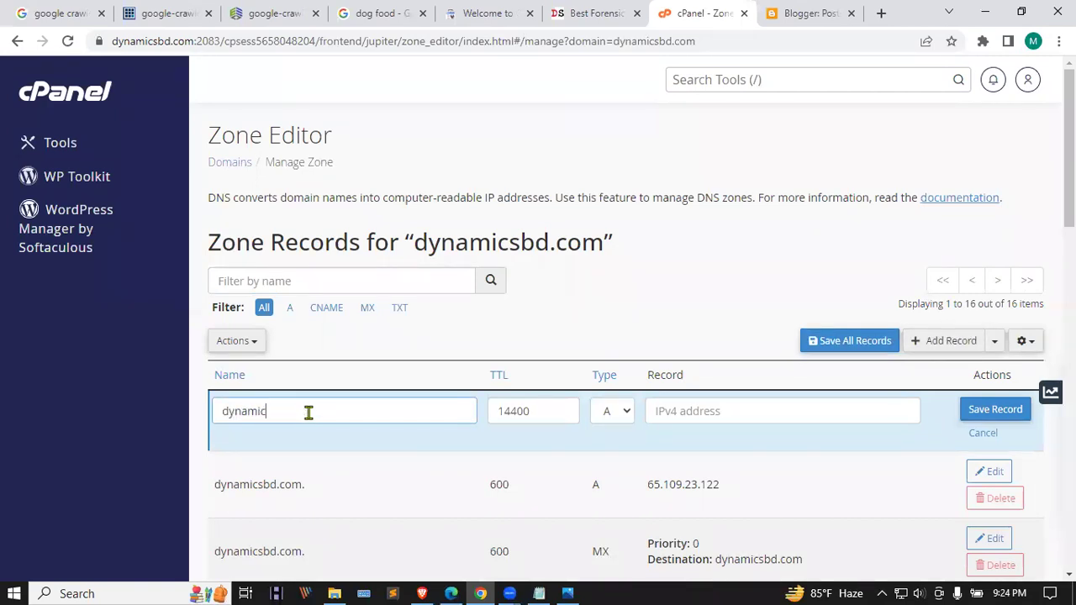
left_click(593, 13)
left_click(193, 41)
left_click(256, 41)
left_click_drag(256, 42, 178, 45)
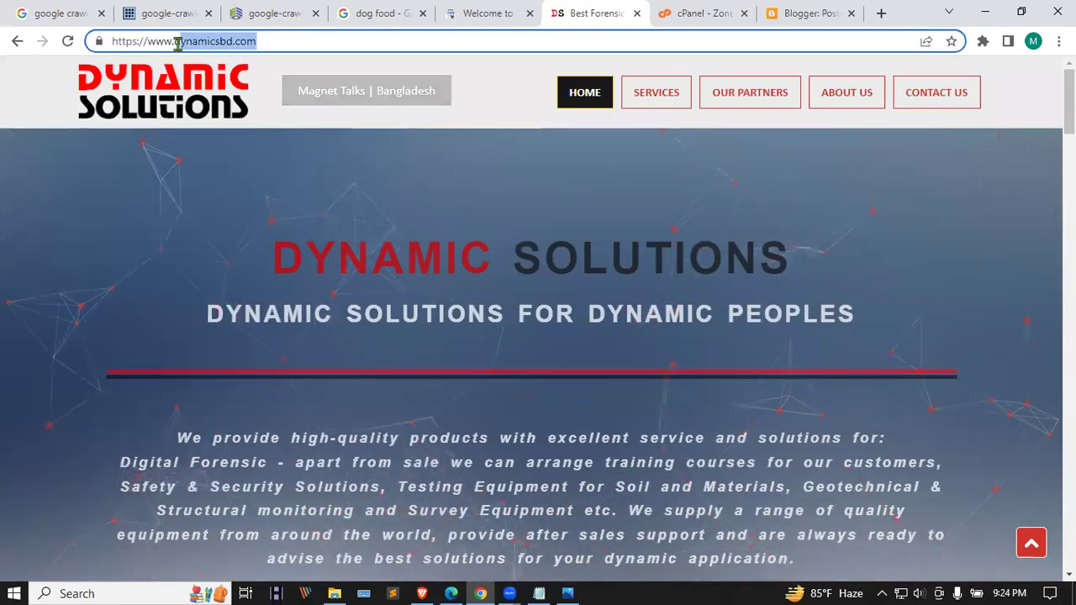
left_click(200, 41)
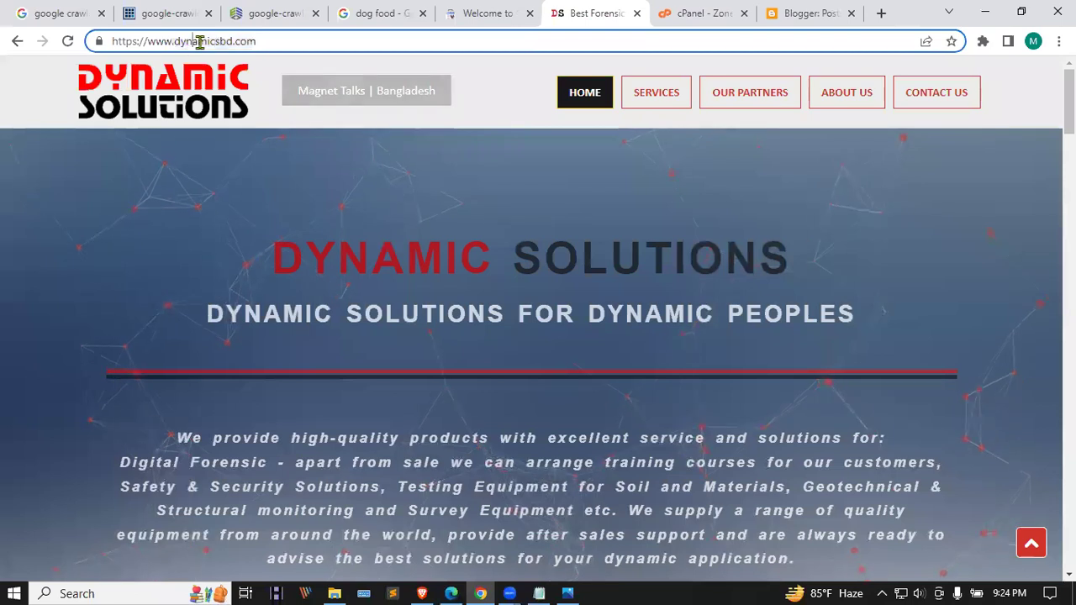
left_click_drag(257, 41, 177, 43)
key("ctrl+c")
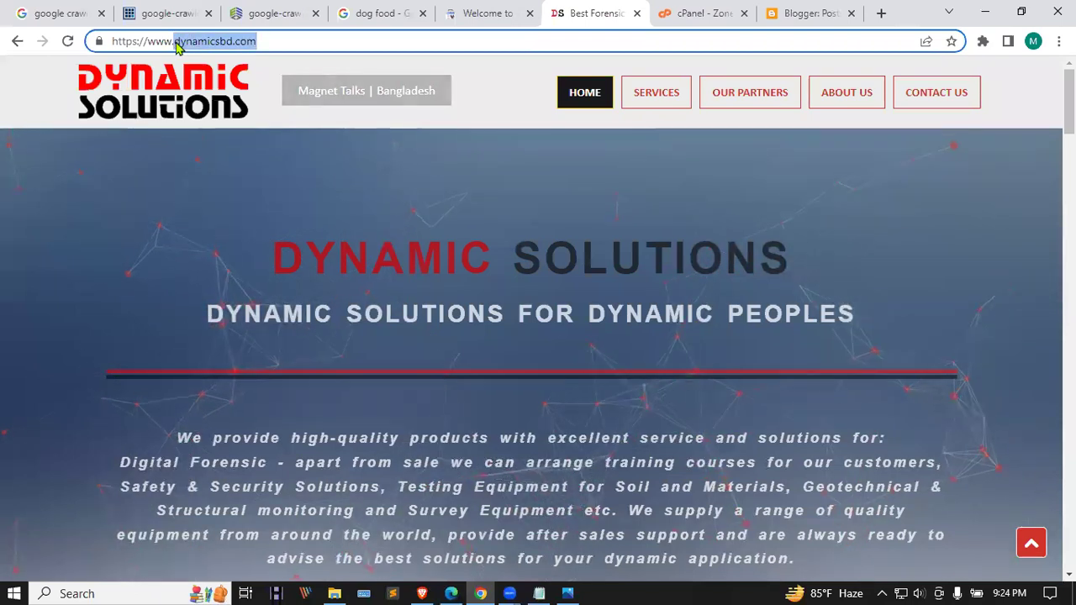
- Replace the new zone record's name in cPanel with the copied domain dynamicsbd.com
left_click(698, 13)
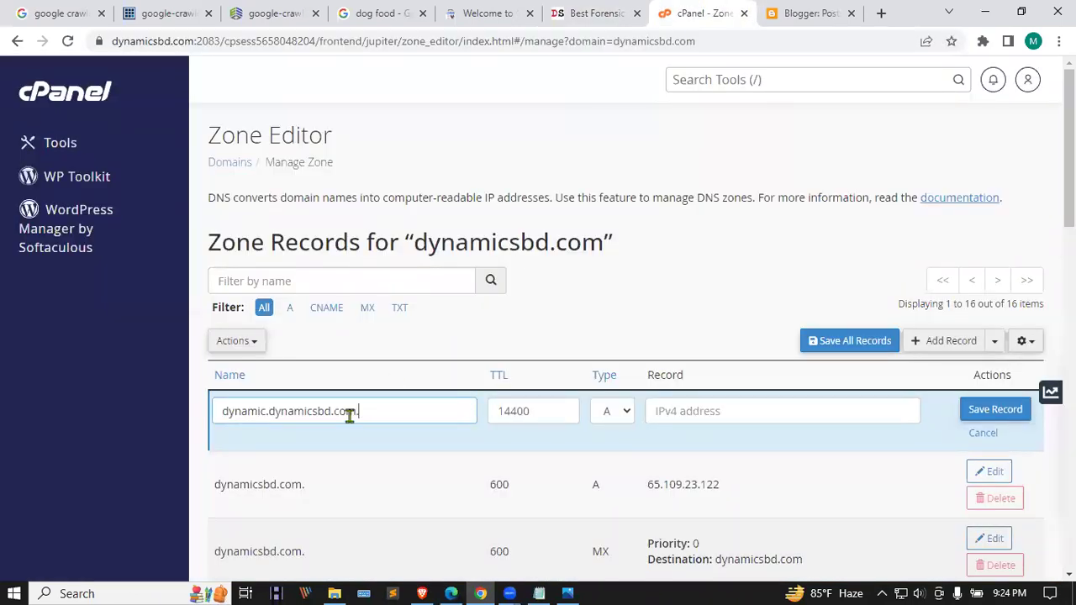
left_click_drag(358, 411, 182, 413)
key("ctrl+v")
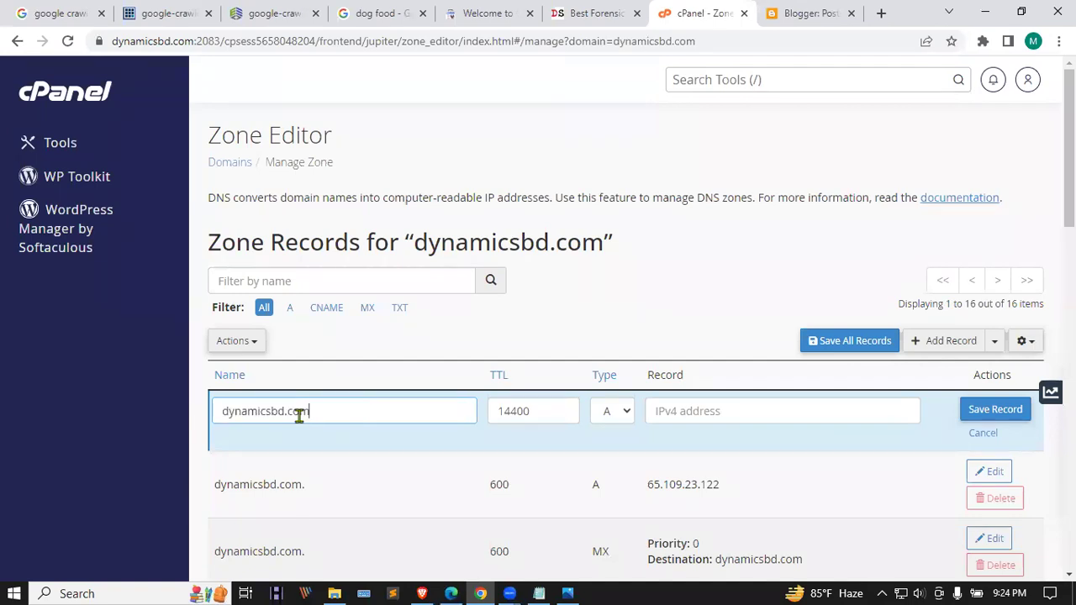
left_click(330, 441)
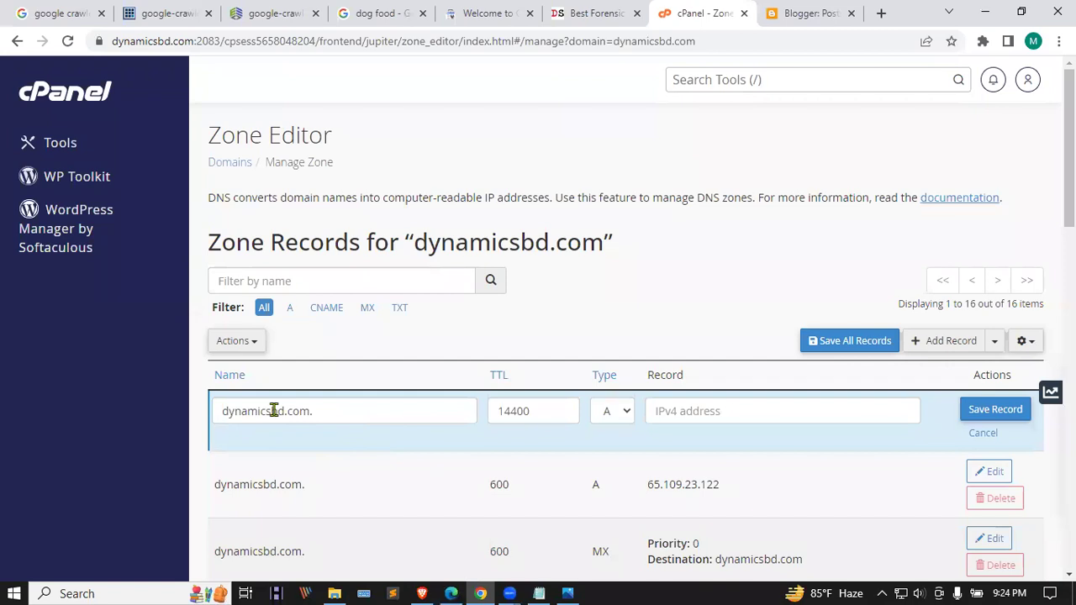
- Check the website's domain and the record type requested in Search Console's DNS verification dialog, then return to the Zone Editor
left_click(811, 13)
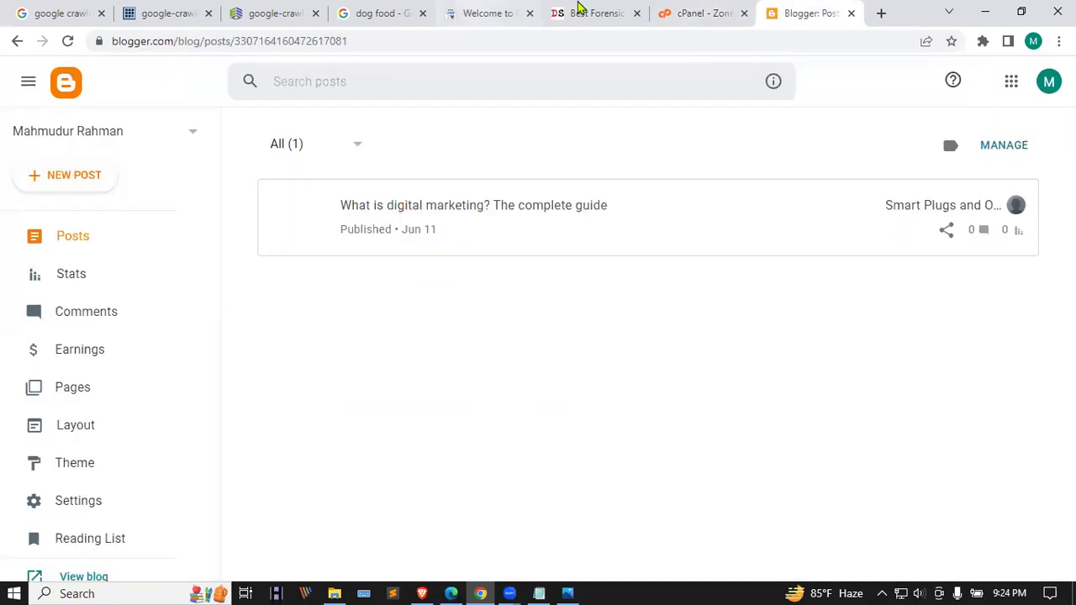
left_click(593, 13)
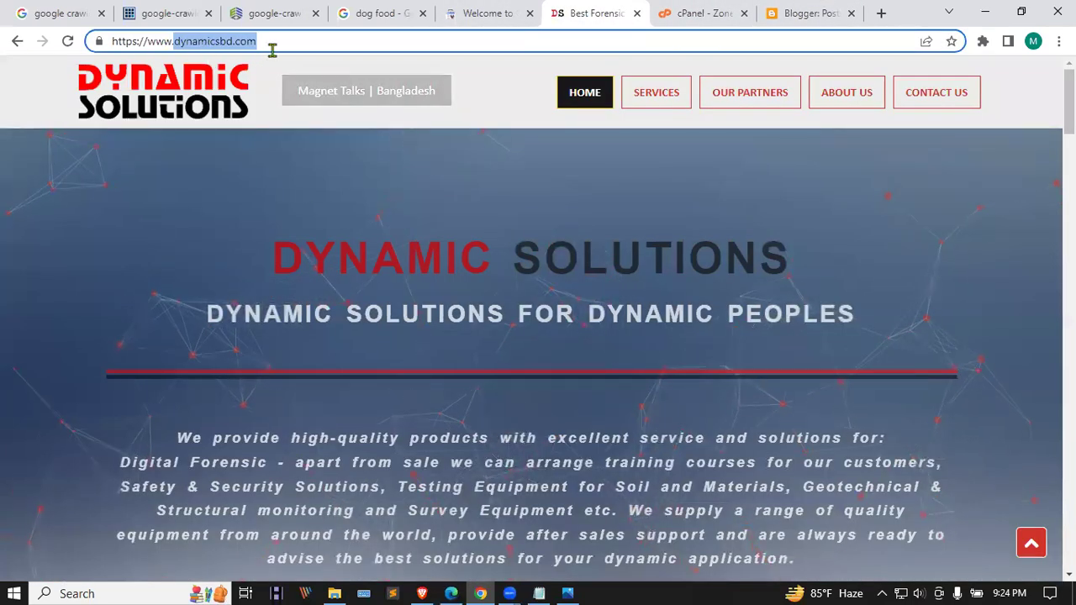
left_click(673, 15)
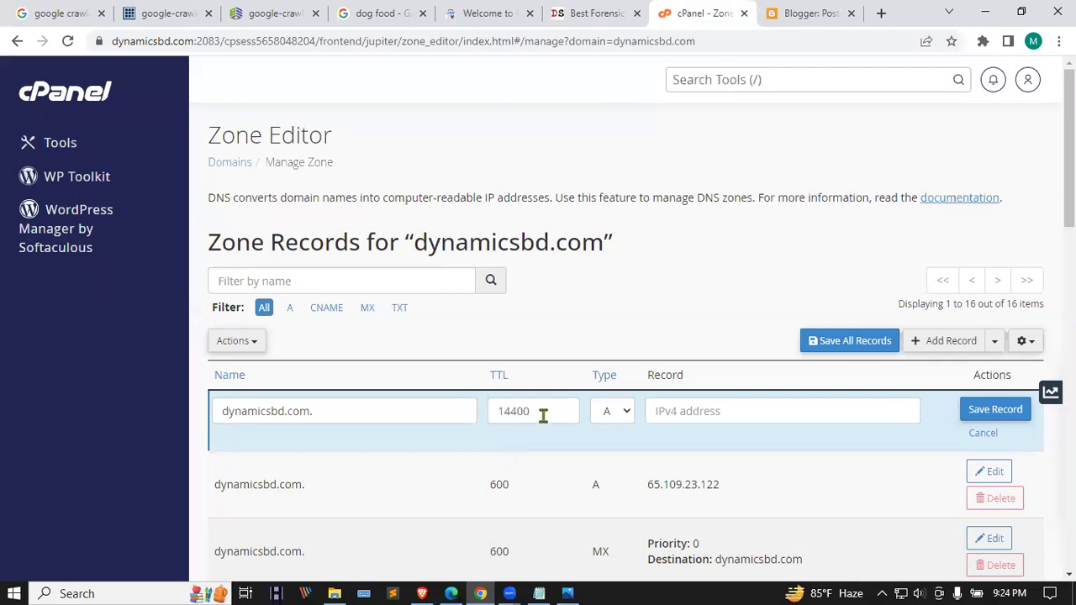
left_click(503, 18)
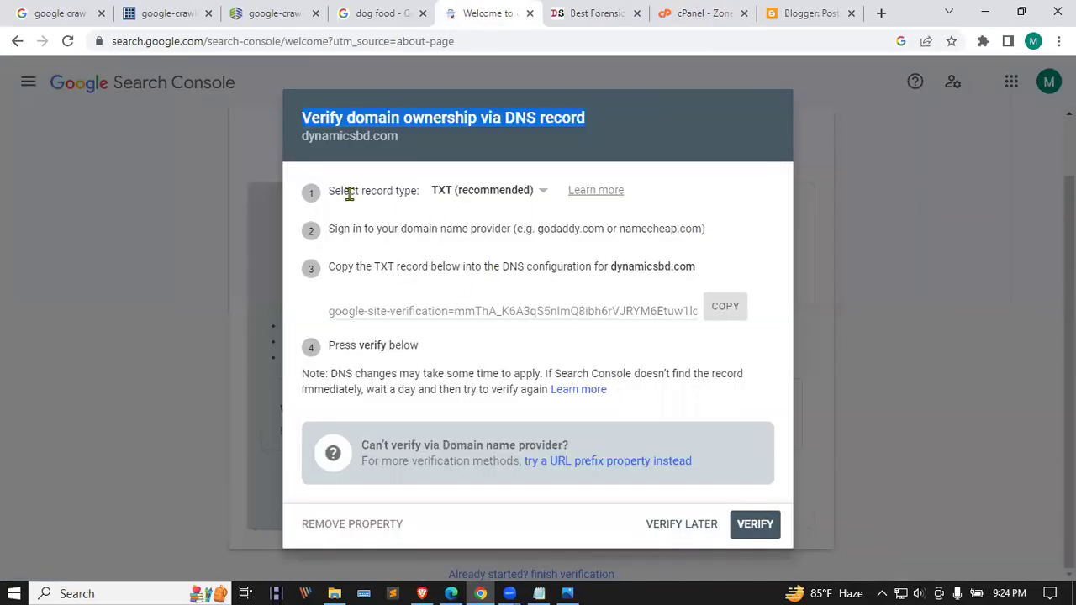
left_click(675, 10)
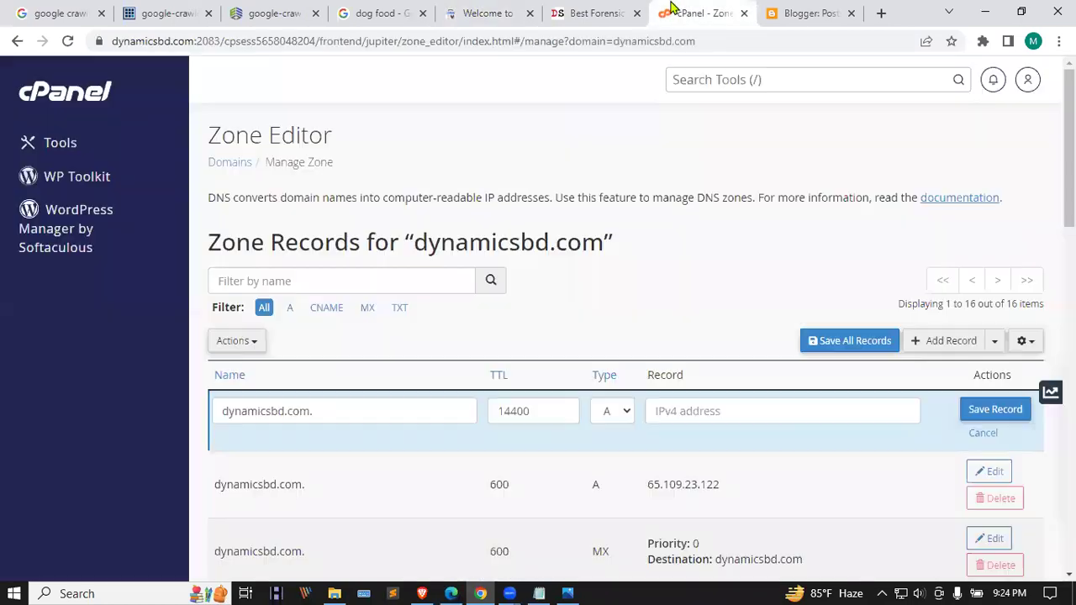
- Set the new dynamicsbd.com record's type to TXT
left_click(624, 413)
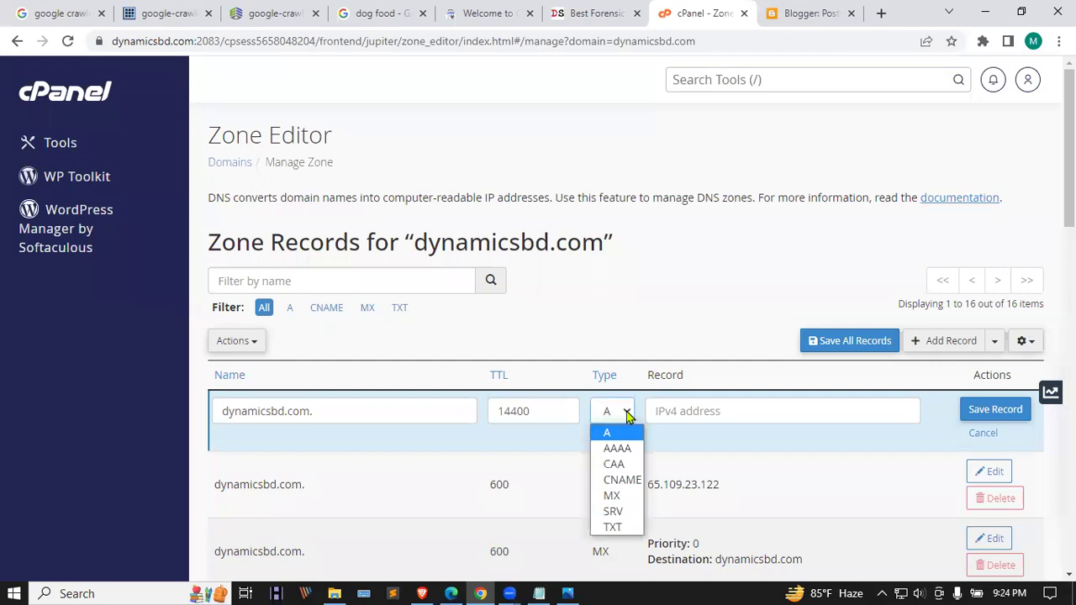
scroll(727, 291, "down", 3)
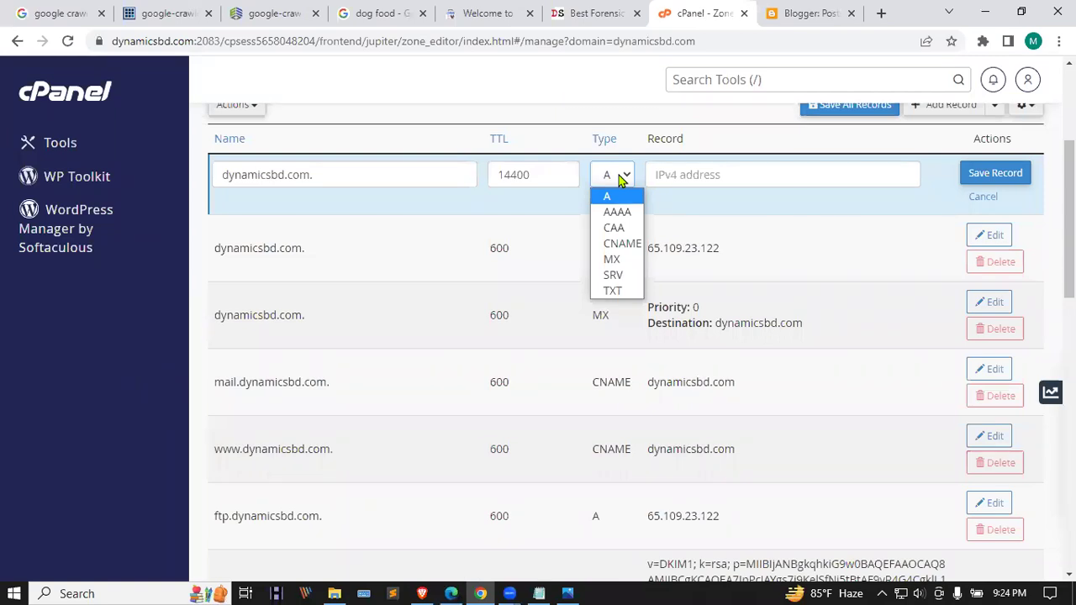
left_click(613, 291)
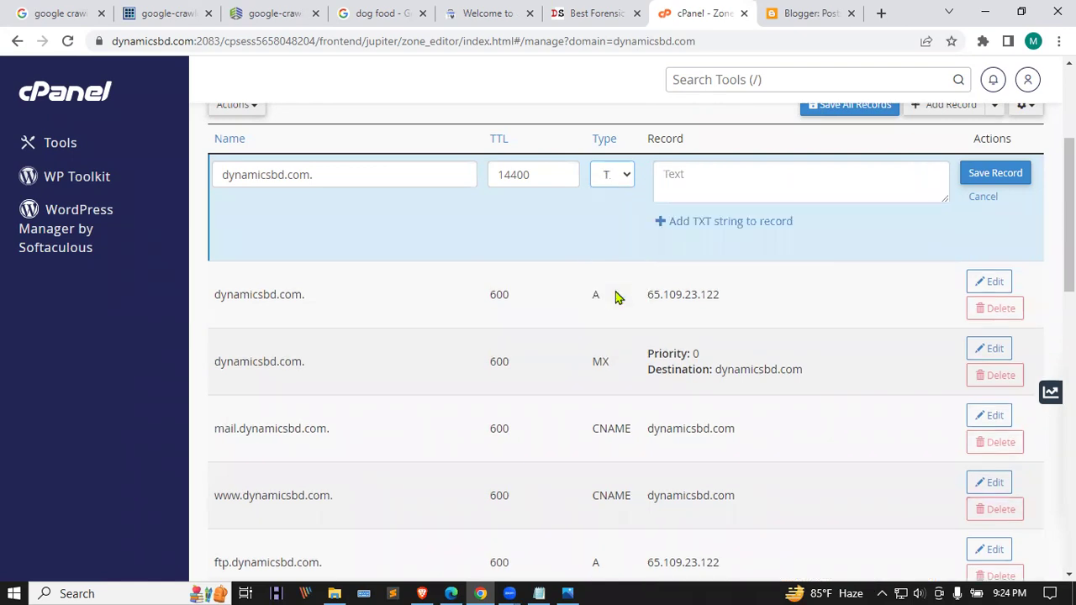
- Copy the google-site-verification TXT value from Search Console's domain ownership dialog for the new record's text
left_click(677, 175)
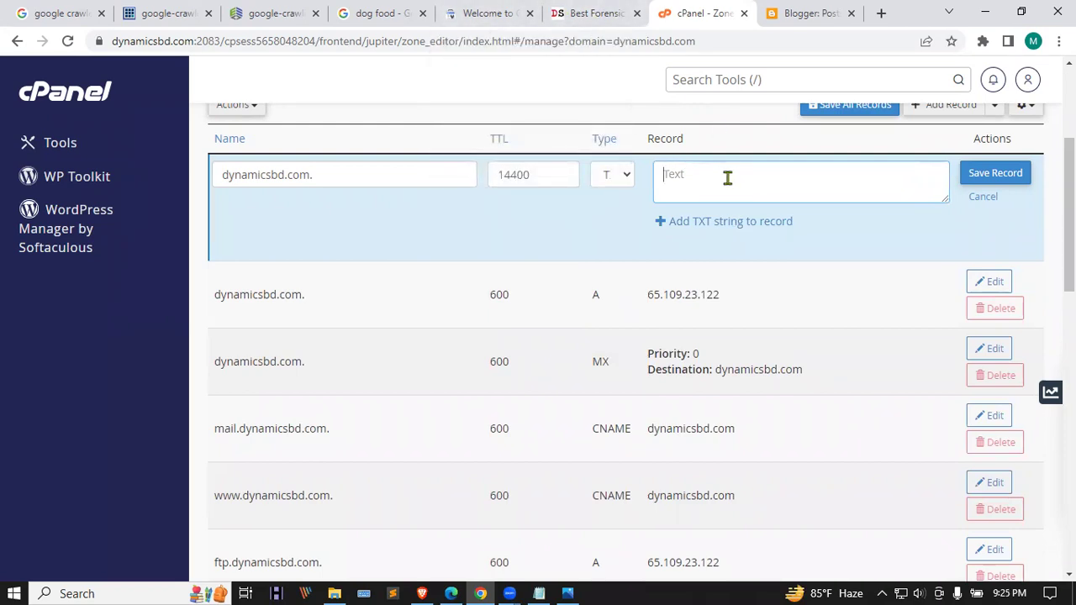
left_click(513, 8)
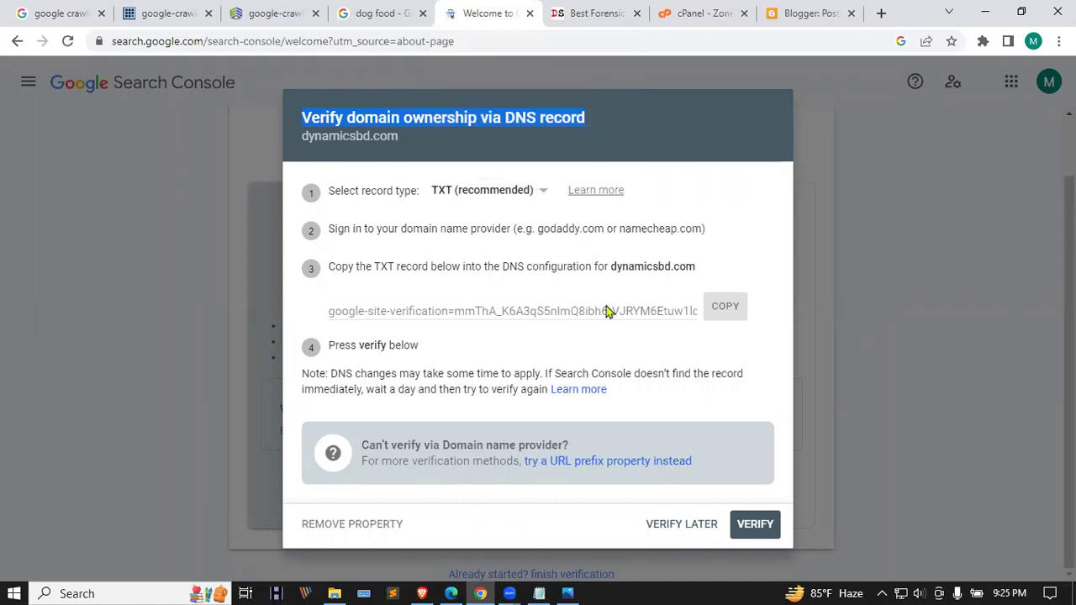
left_click(726, 309)
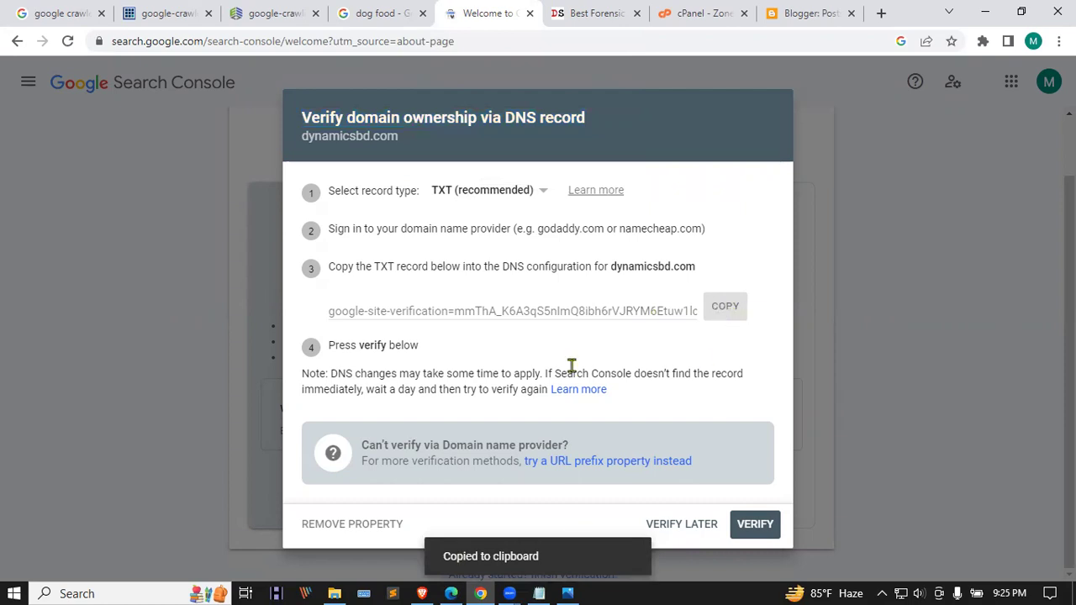
- Paste the copied google-site-verification value into the new dynamicsbd.com TXT record in cPanel's Zone Editor and try to save the record
left_click(718, 6)
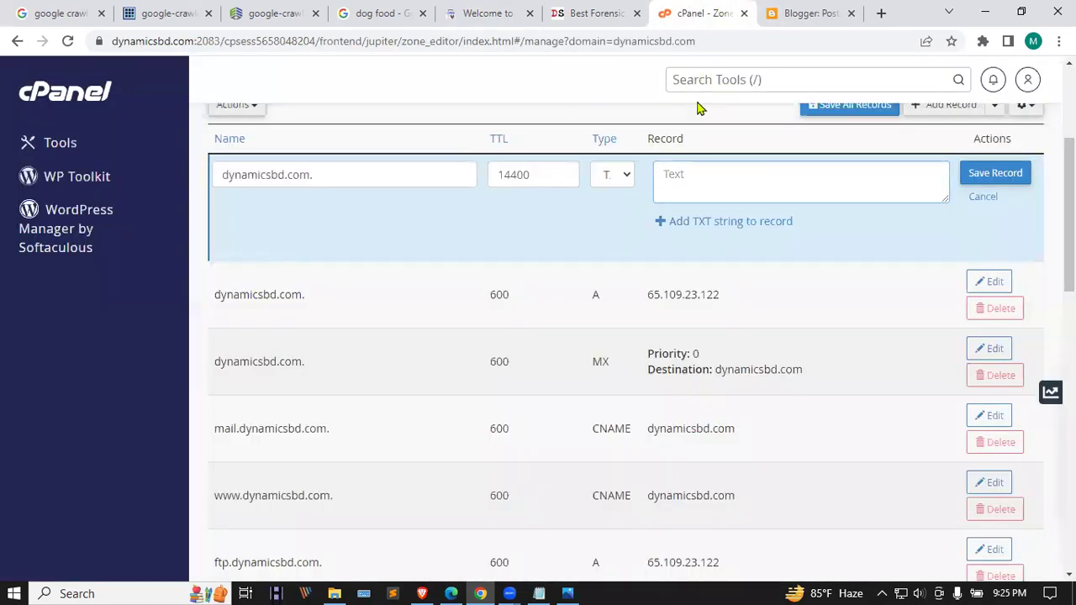
key("ctrl+v")
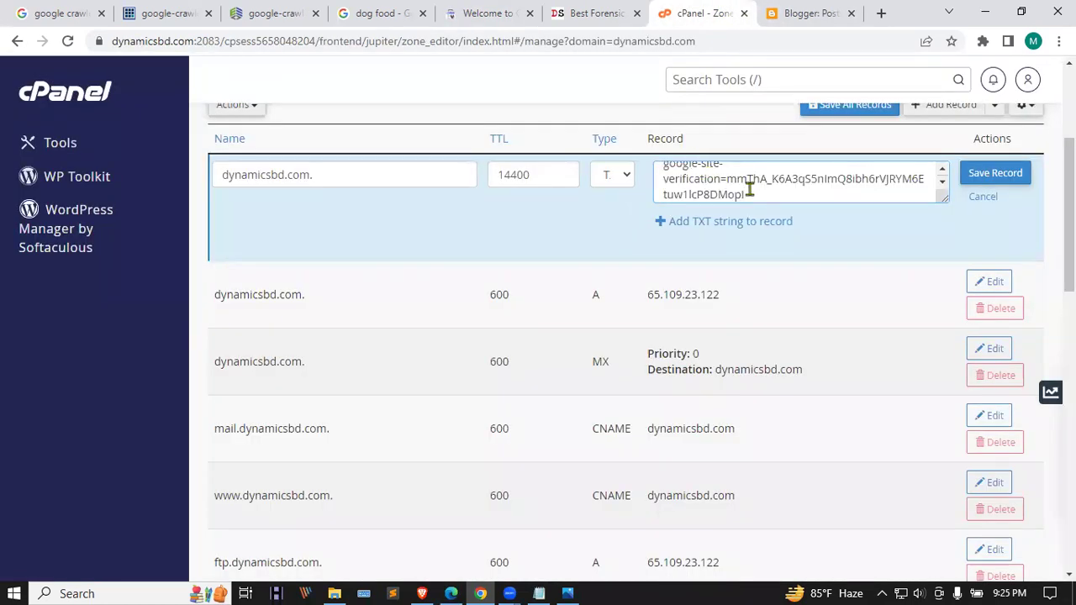
scroll(753, 189, "down", 1)
key("ctrl+a")
key("BackSpace")
right_click(710, 174)
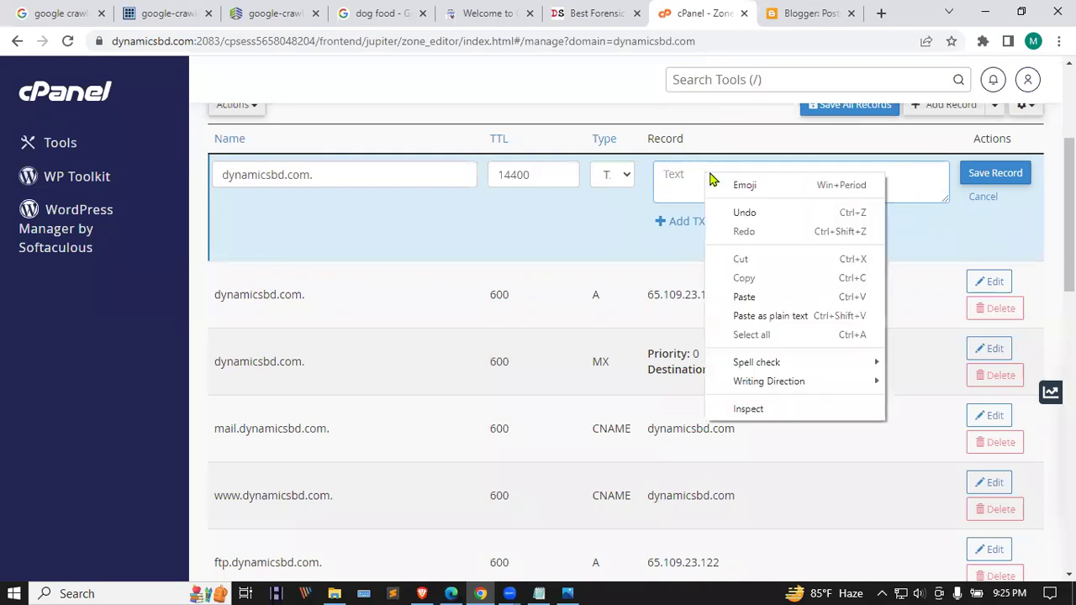
left_click(744, 297)
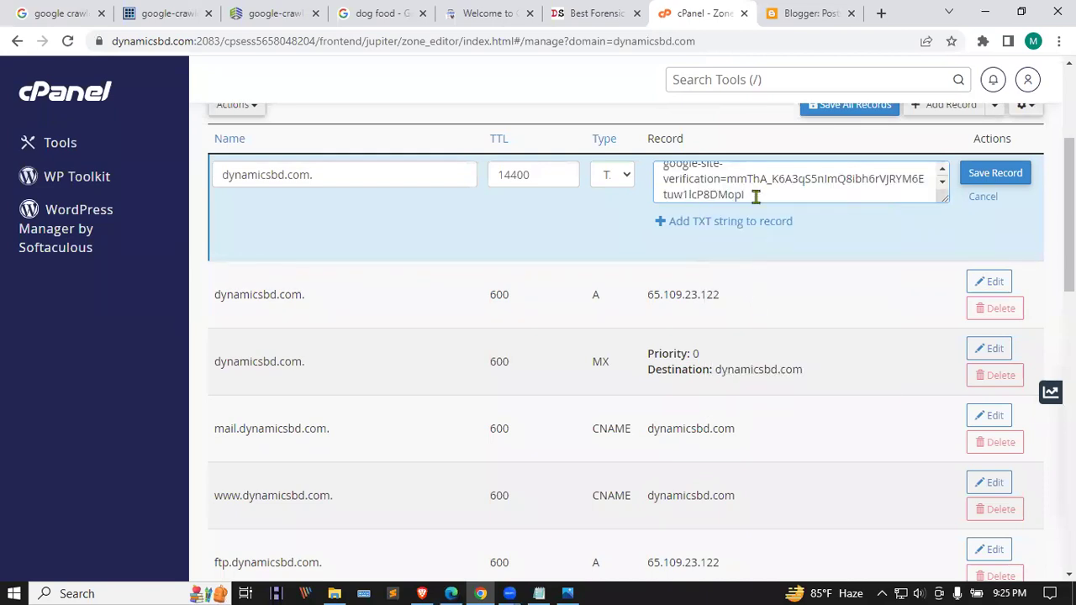
left_click(993, 176)
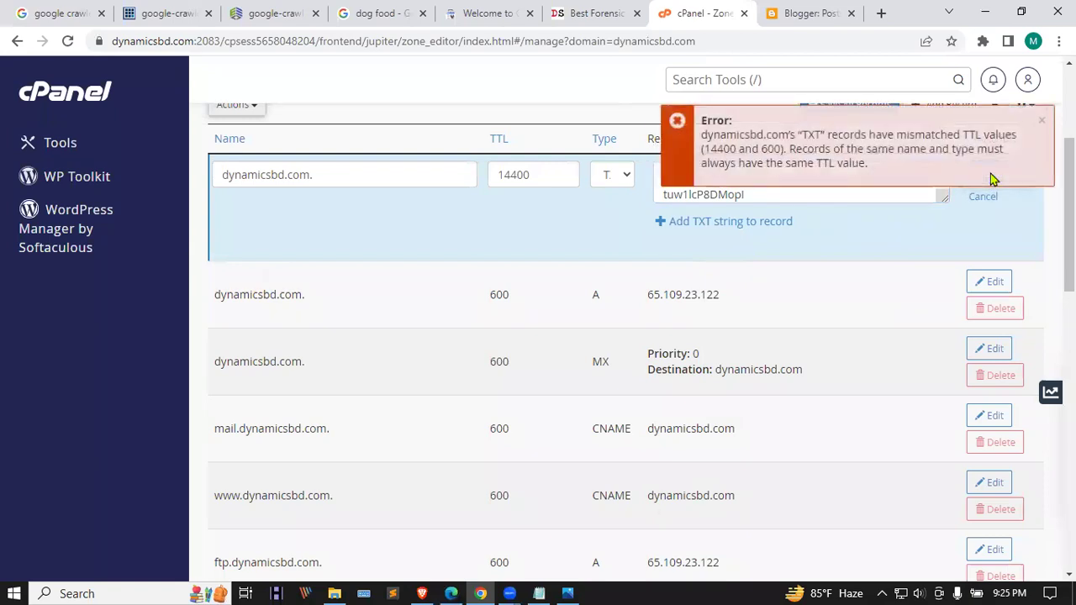
- Reselect the new record's type and try to save the dynamicsbd.com TXT record again
scroll(875, 291, "up", 1)
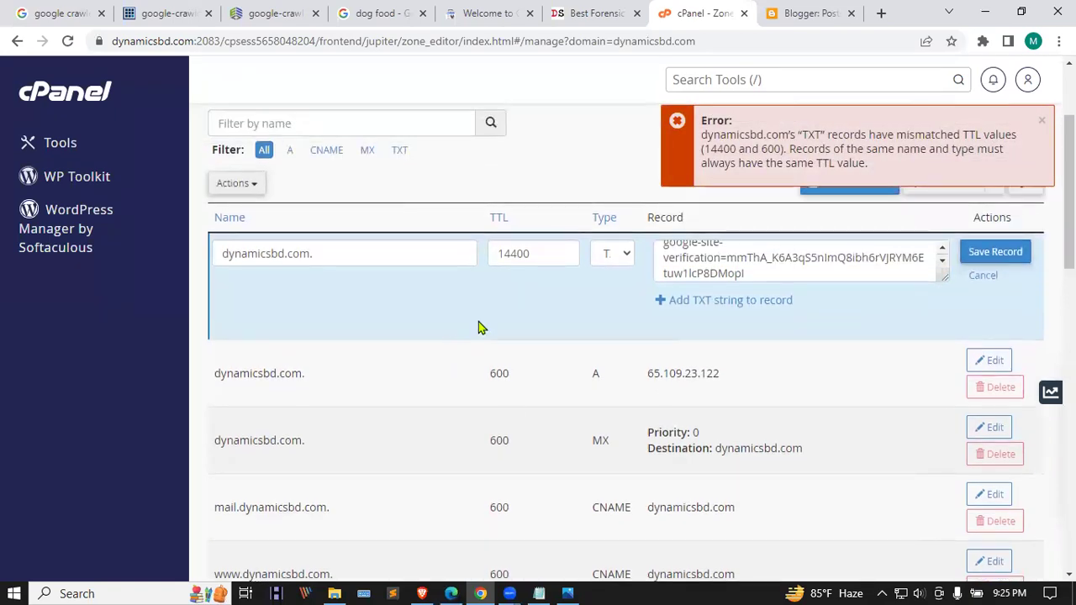
left_click(622, 257)
left_click(616, 373)
scroll(740, 294, "up", 2)
scroll(743, 336, "down", 3)
scroll(744, 327, "up", 3)
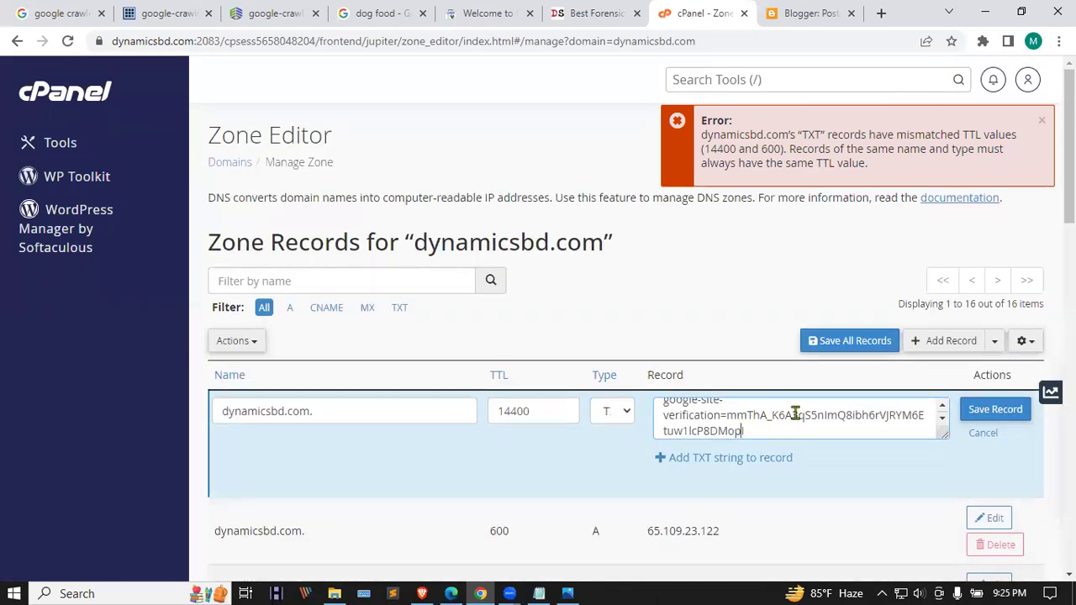
left_click(997, 414)
- Compare the TTL of the existing TXT records, dismiss the error notice, and set the new dynamicsbd.com record's TTL to 600
scroll(825, 352, "down", 4)
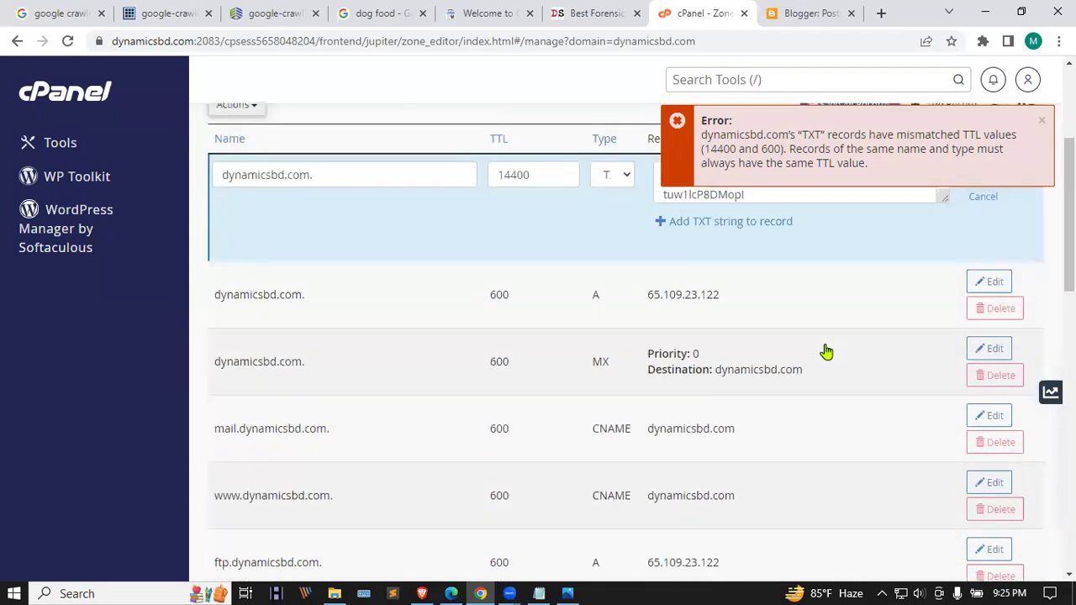
scroll(825, 352, "down", 3)
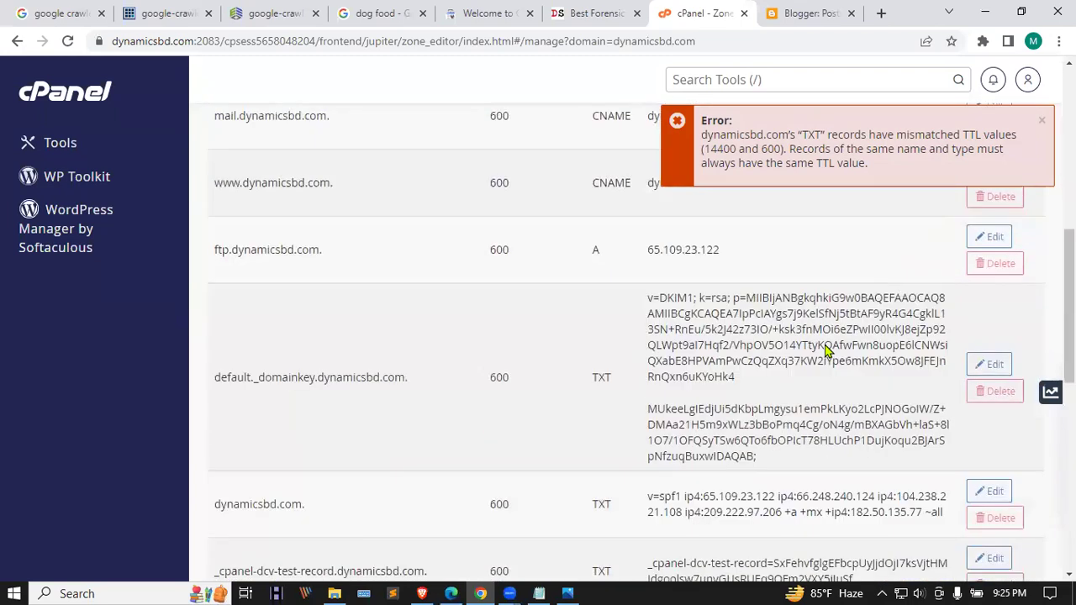
scroll(825, 345, "down", 3)
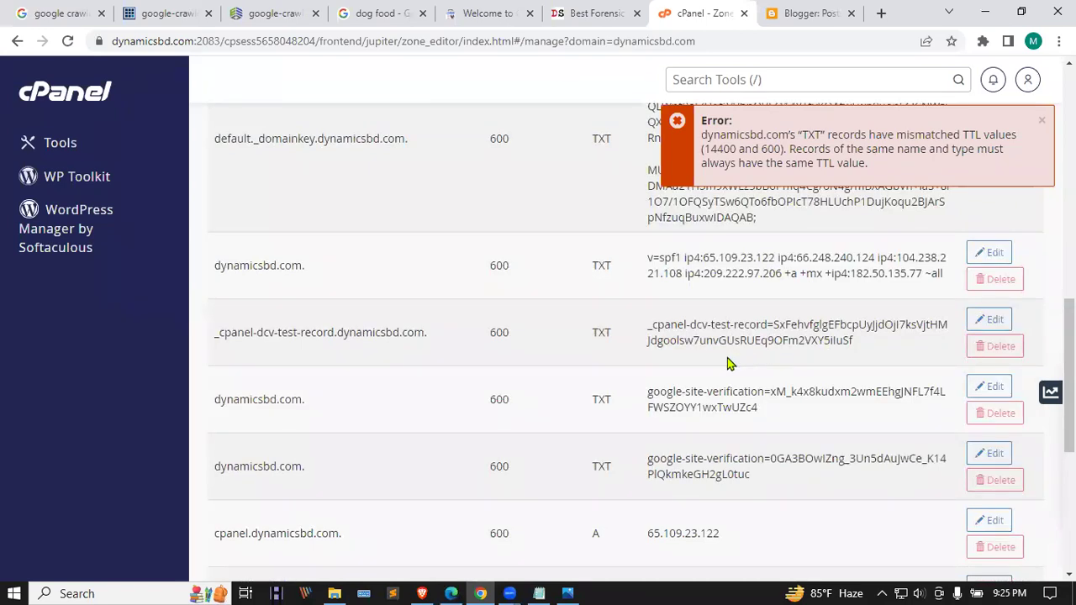
scroll(728, 363, "down", 1)
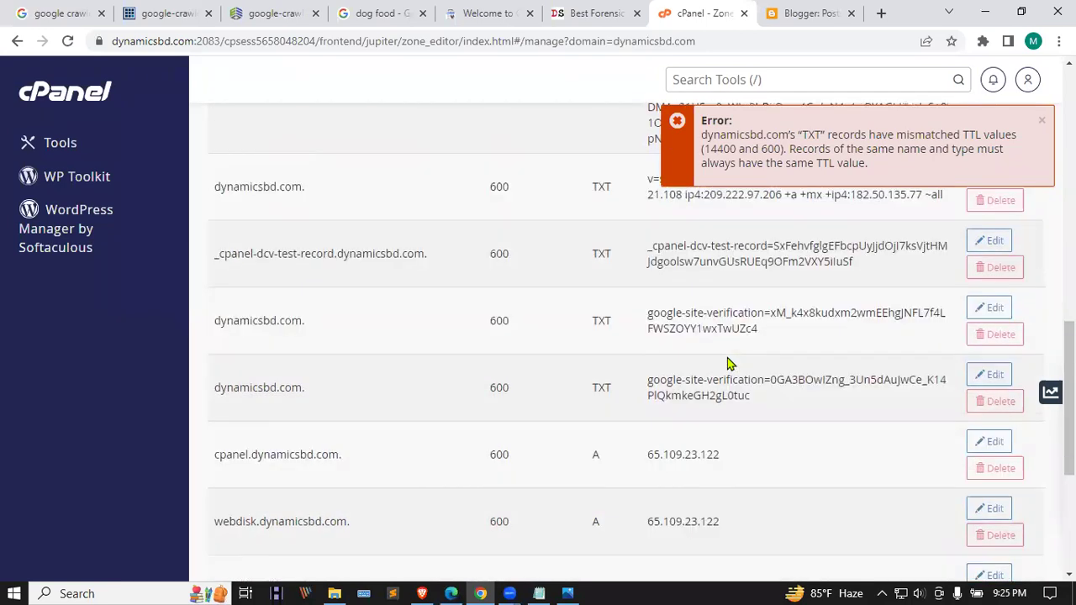
left_click(1044, 123)
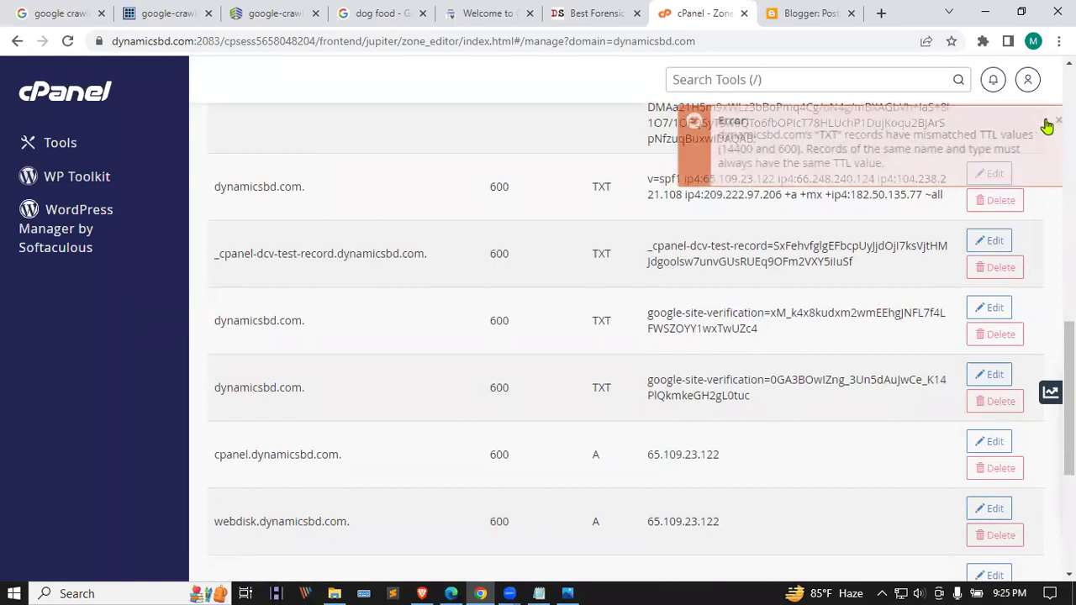
scroll(598, 339, "up", 10)
left_click(568, 332)
key("ctrl+a")
type("6")
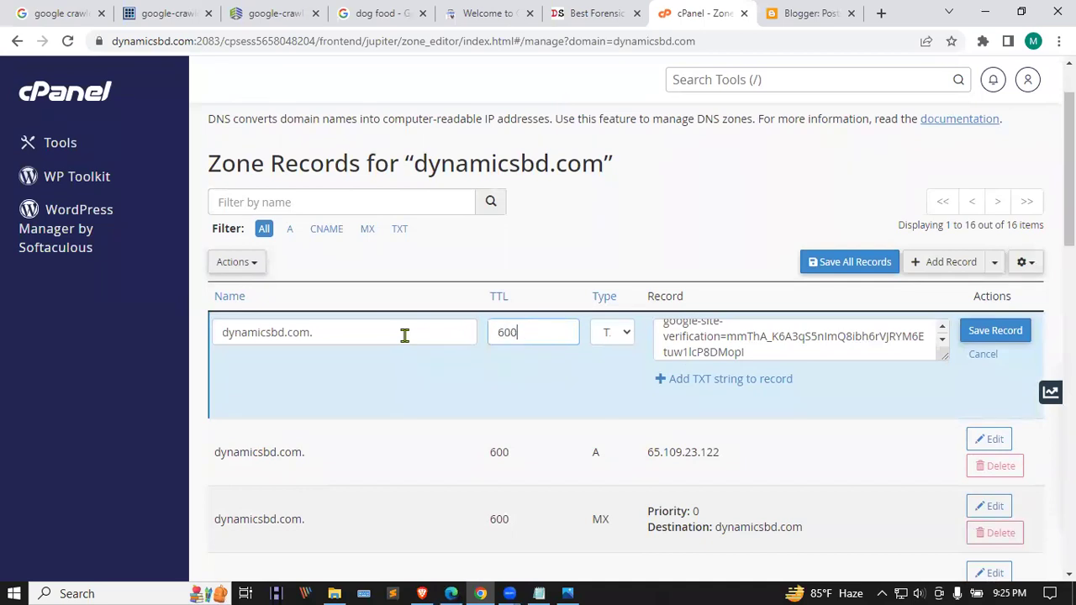
left_click(546, 367)
scroll(562, 322, "down", 2)
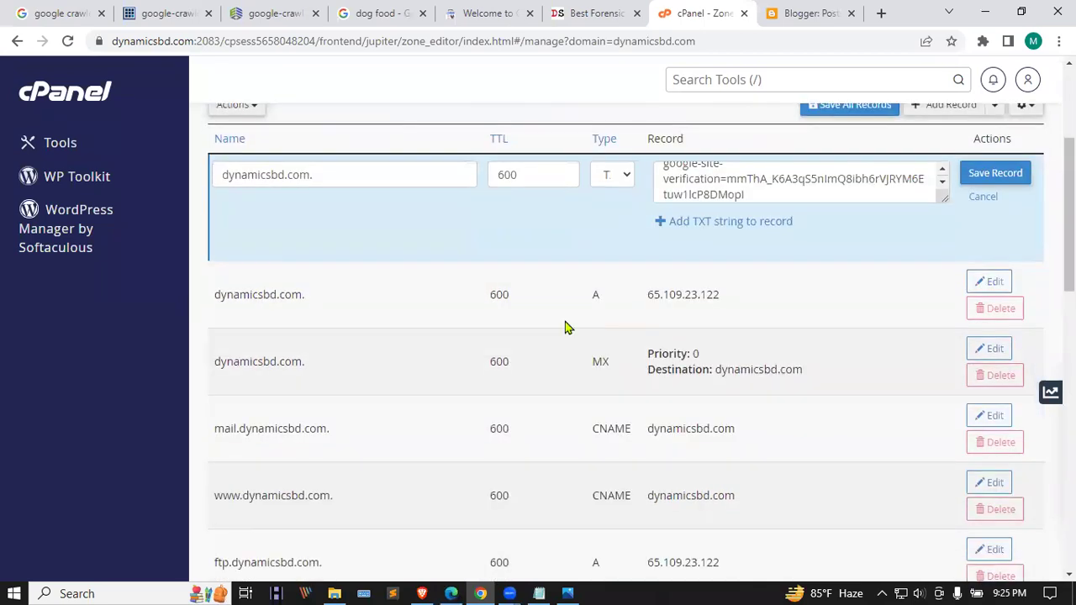
- Choose TXT as the new record's type and save the record to the dynamicsbd.com zone
left_click(627, 178)
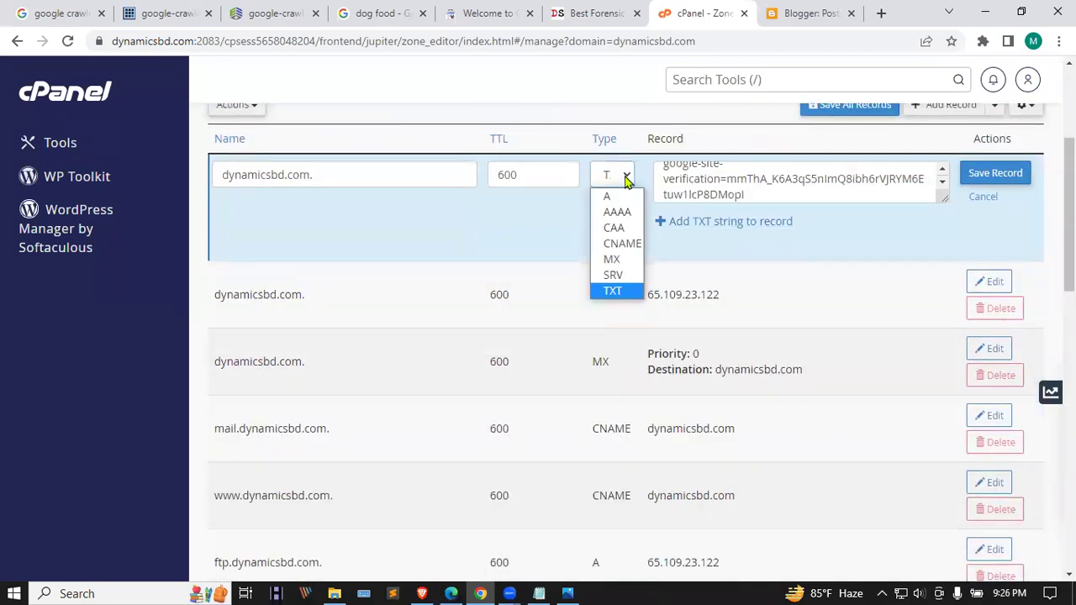
left_click(612, 291)
left_click(1003, 174)
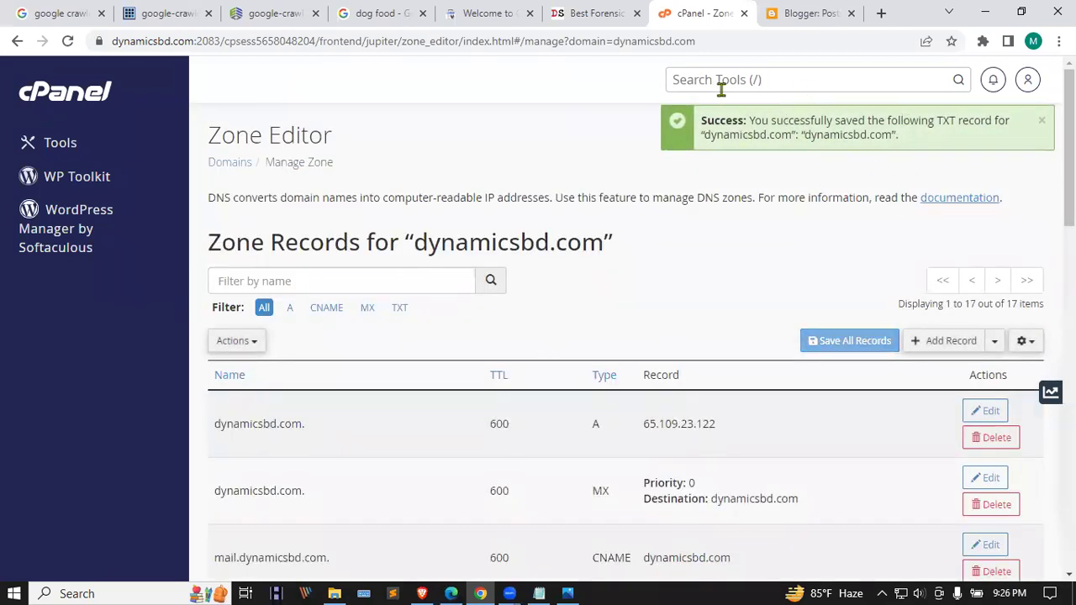
- Verify ownership of dynamicsbd.com from Search Console's DNS verification dialog and review the verification result
left_click(530, 8)
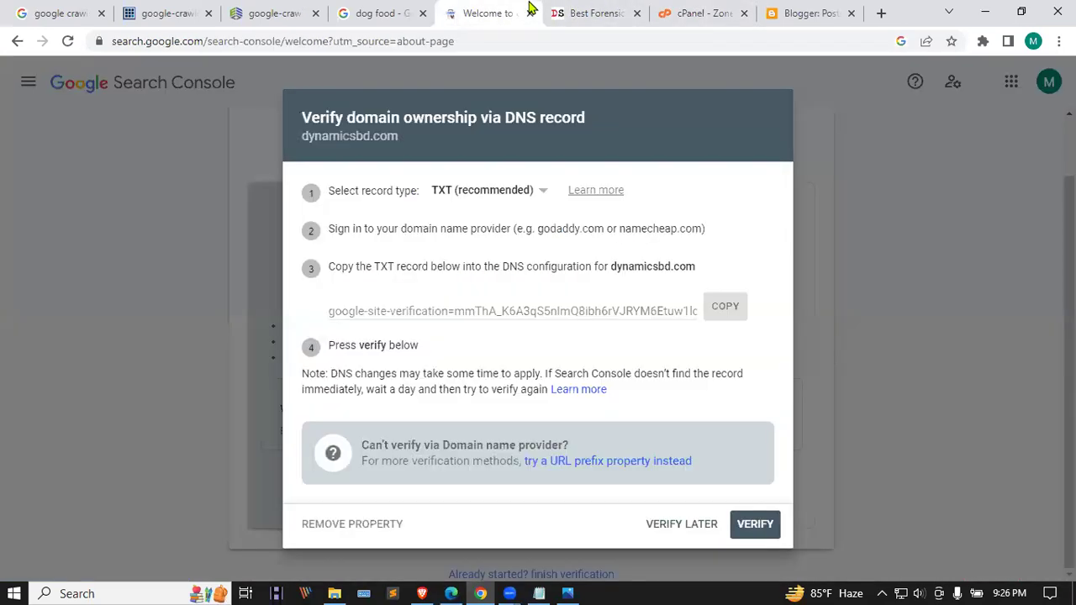
left_click(761, 524)
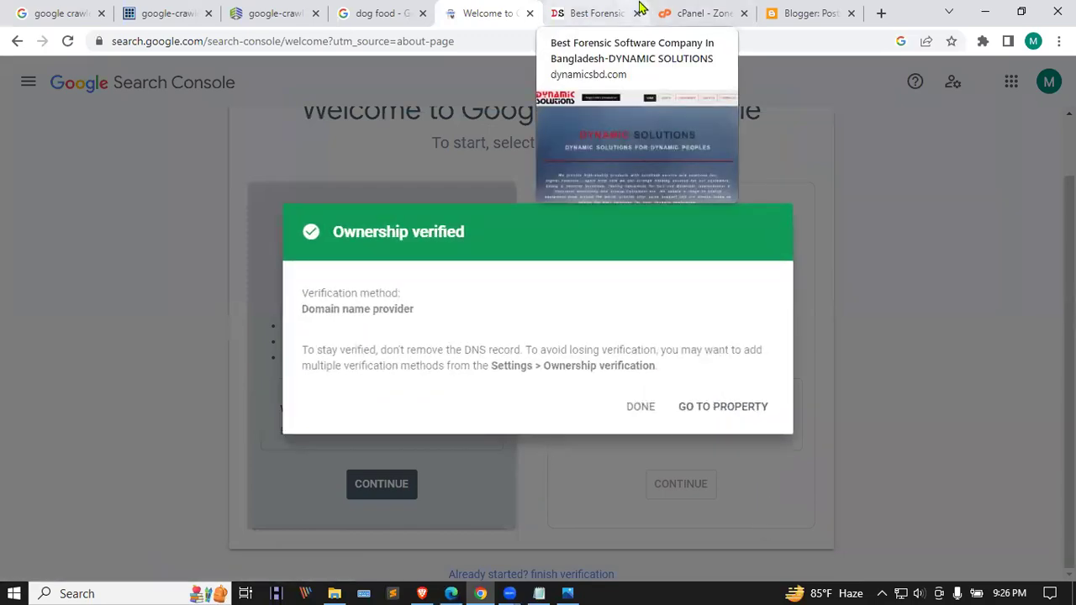
left_click(695, 12)
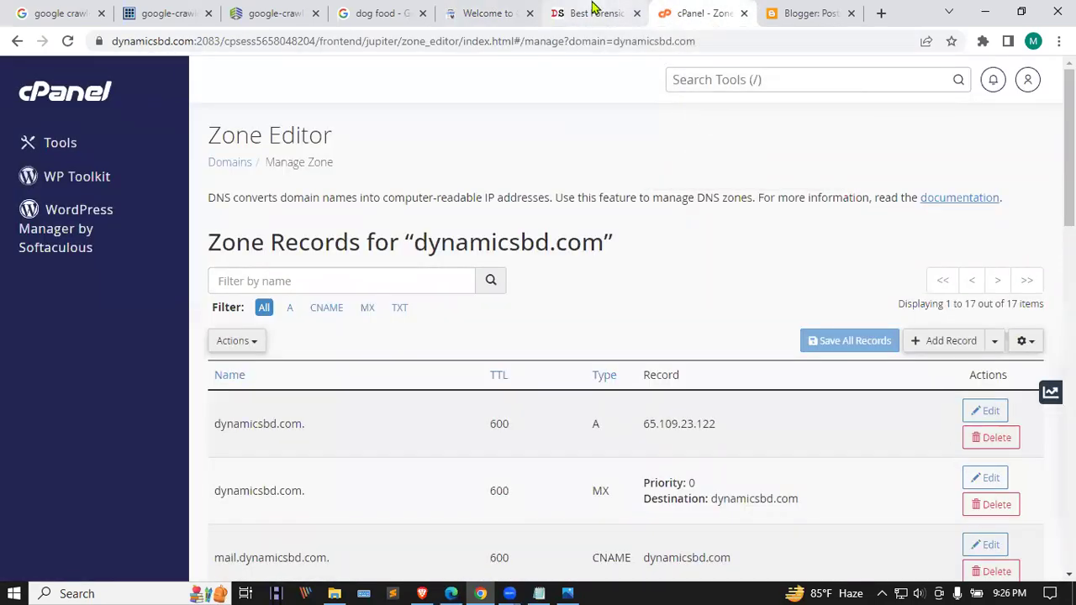
left_click(477, 12)
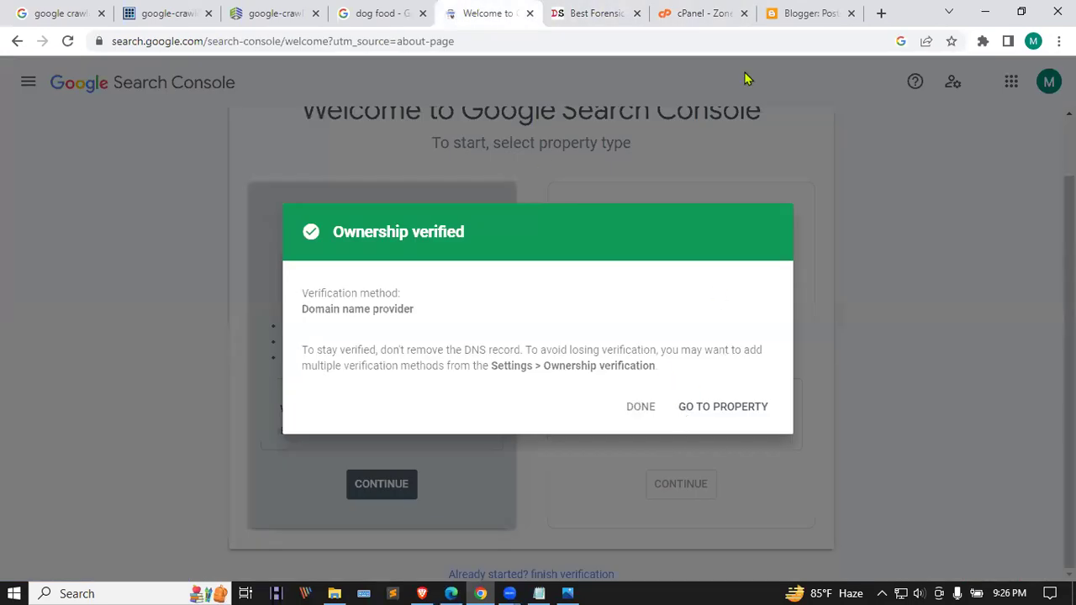
left_click(713, 12)
left_click(504, 13)
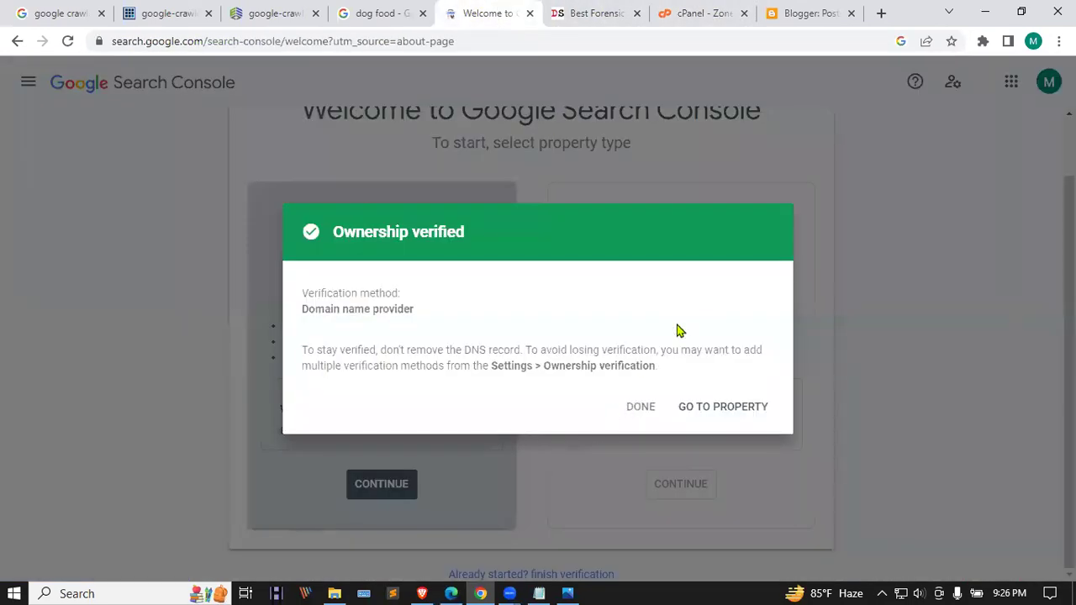
left_click_drag(315, 249, 475, 240)
- Go to the dynamicsbd.com property in Search Console and start past the Domain property welcome dialog to its Overview
left_click(730, 405)
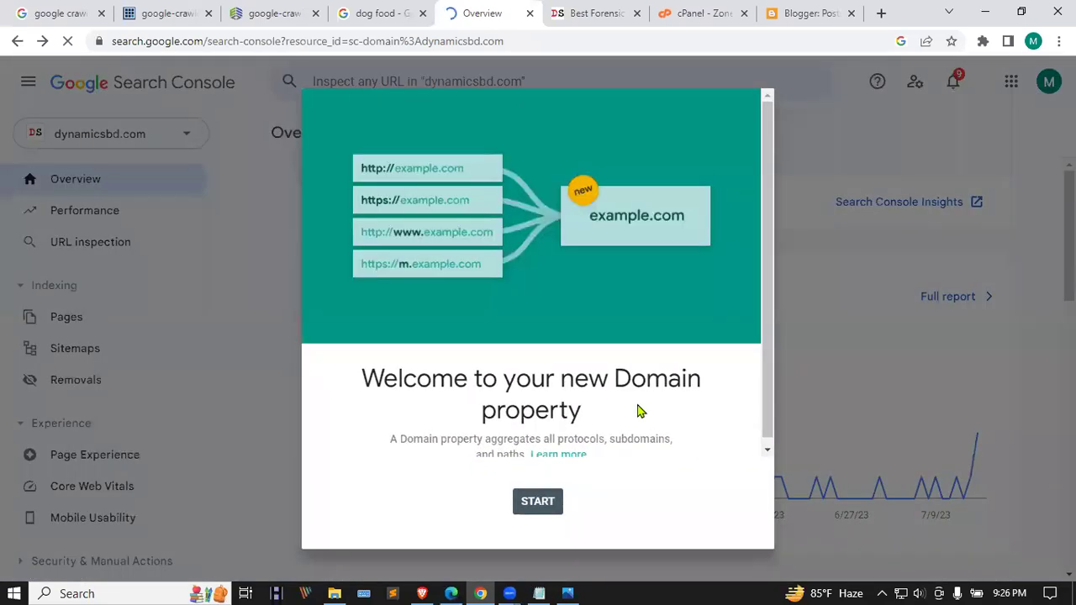
left_click(538, 502)
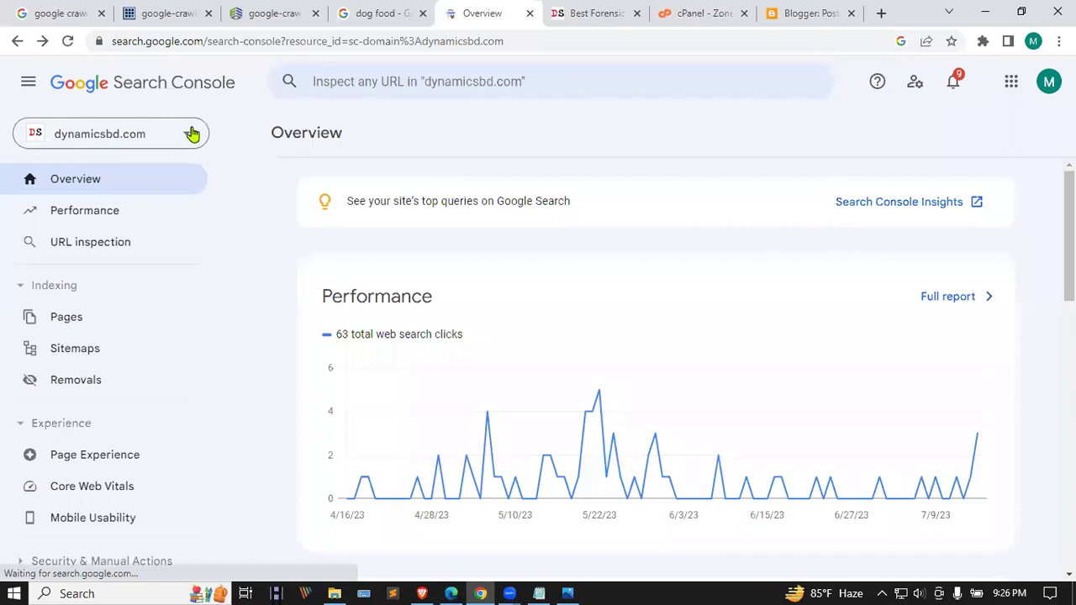
scroll(205, 312, "down", 3)
scroll(211, 317, "up", 3)
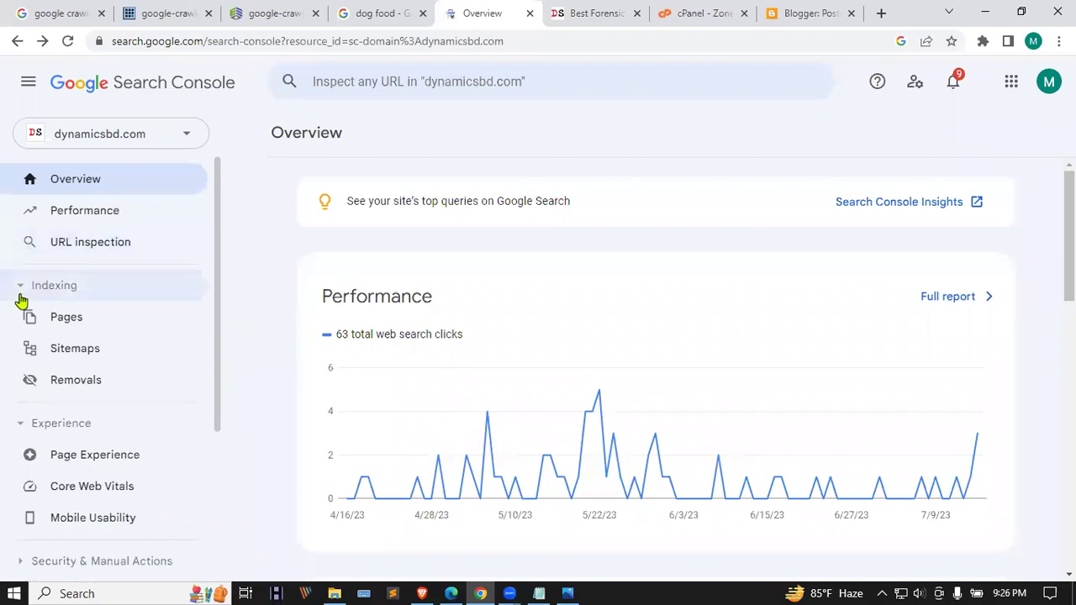
- Review the Page indexing report and its reasons why pages aren't indexed, then open the property's Sitemaps page
left_click(52, 317)
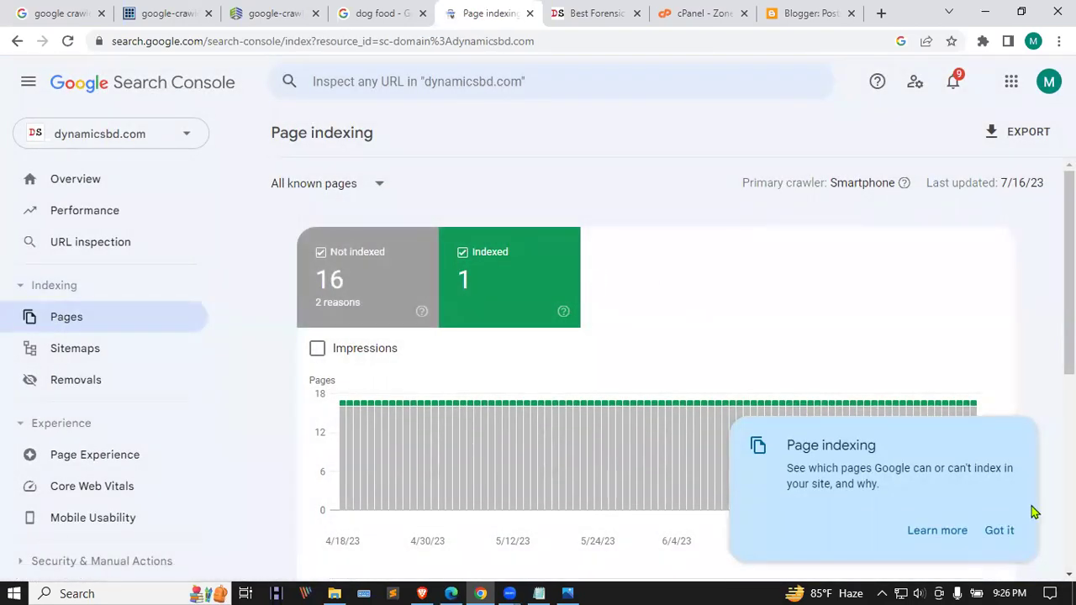
left_click(999, 530)
scroll(643, 342, "down", 4)
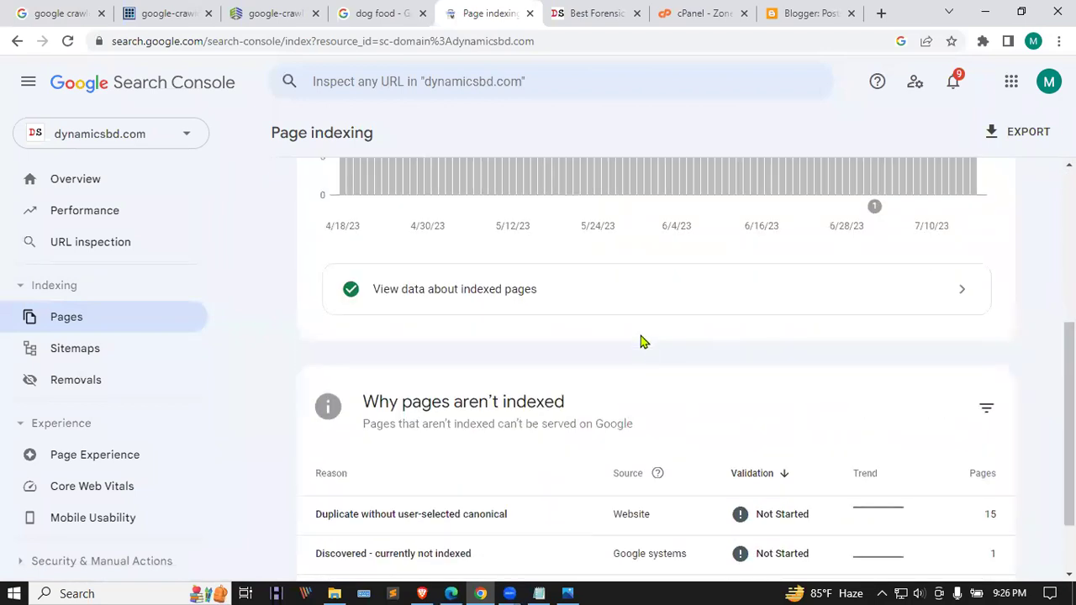
scroll(643, 341, "down", 2)
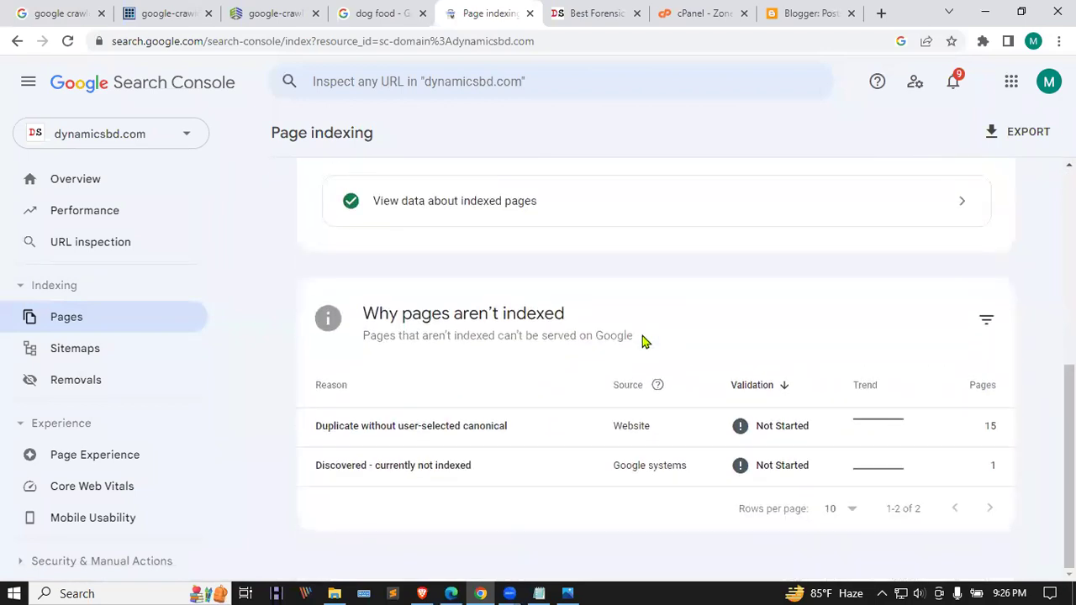
scroll(310, 378, "up", 3)
left_click(80, 348)
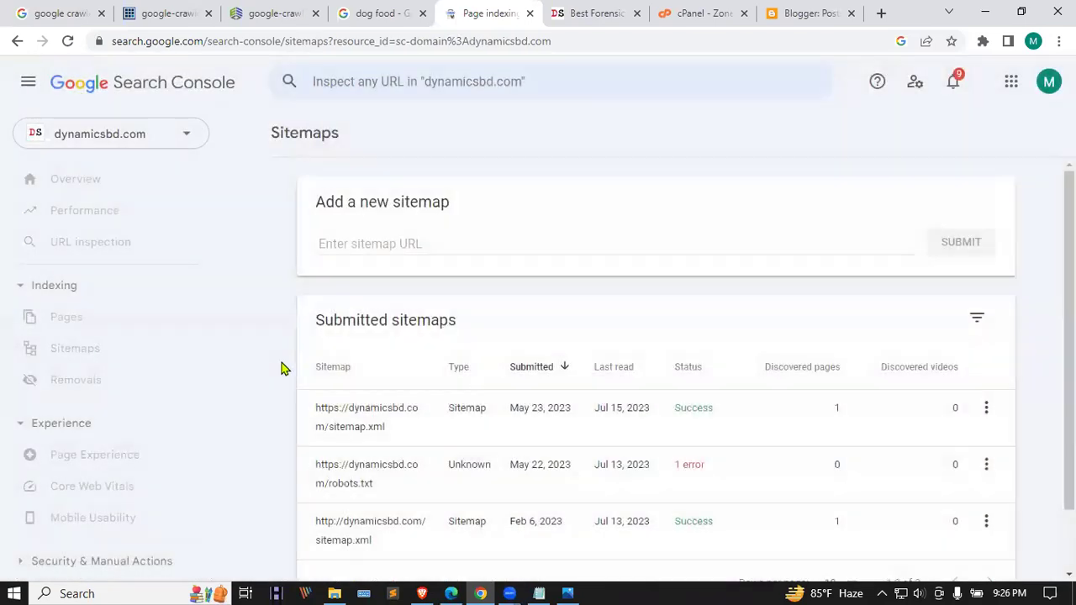
- Return to the main cPanel tools page, open File Manager and open the website's public_html folder
left_click(596, 8)
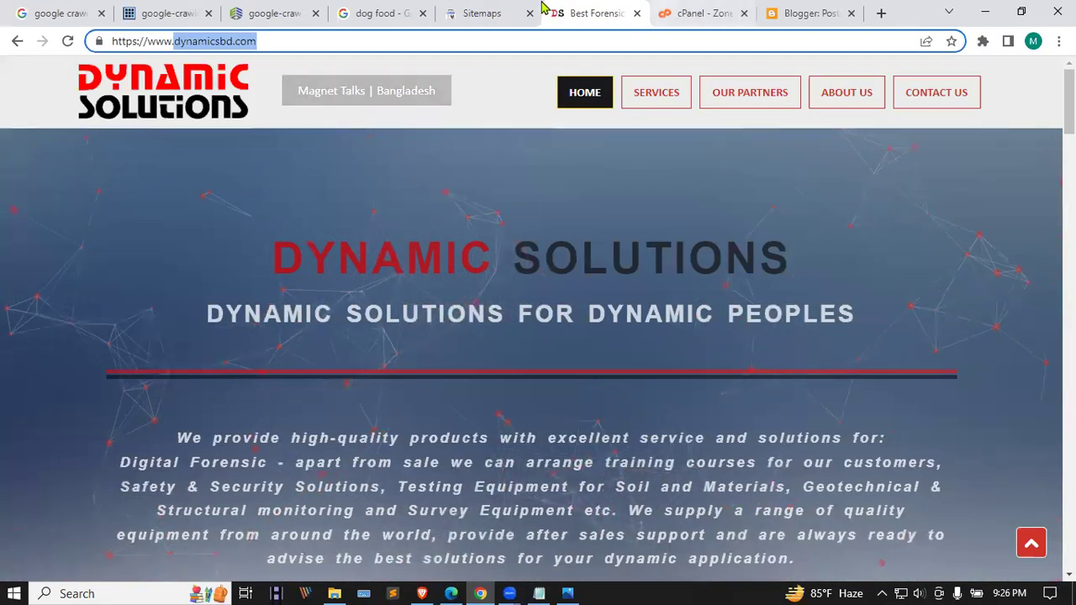
mouse_move(535, 9)
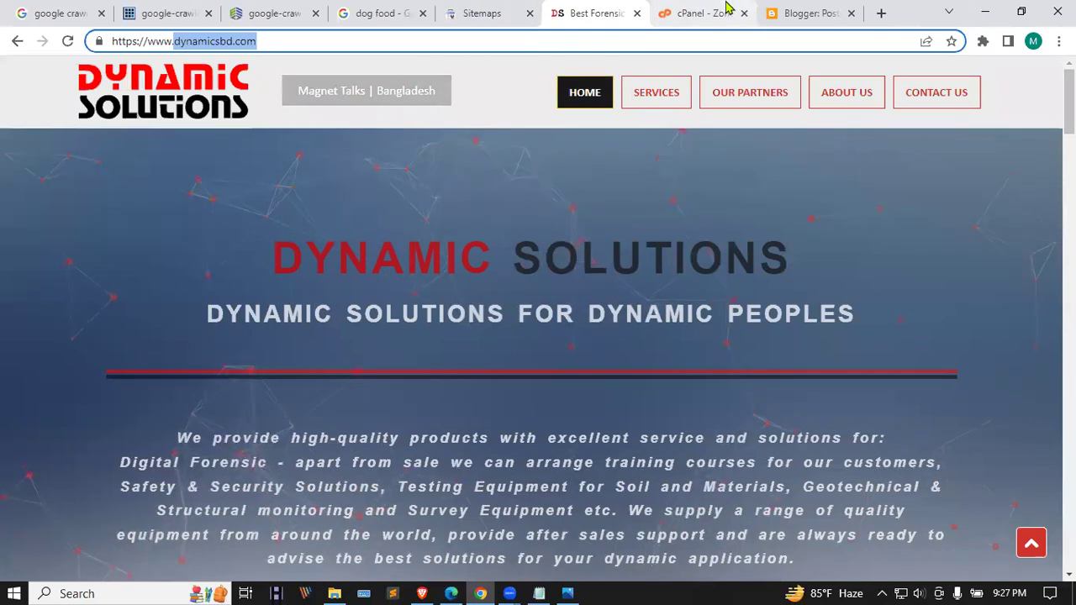
left_click(728, 7)
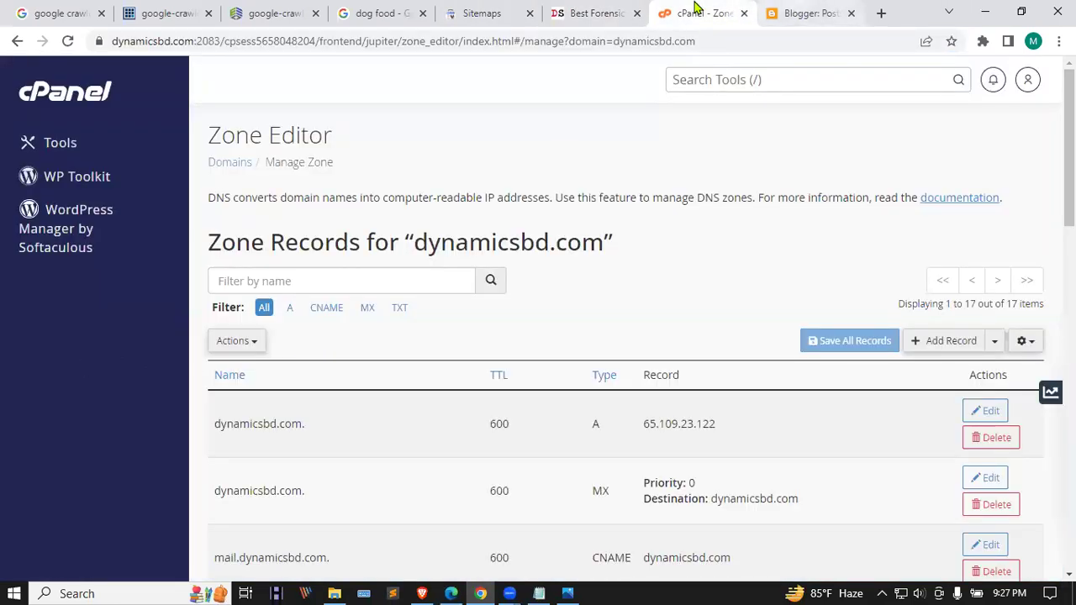
left_click(65, 92)
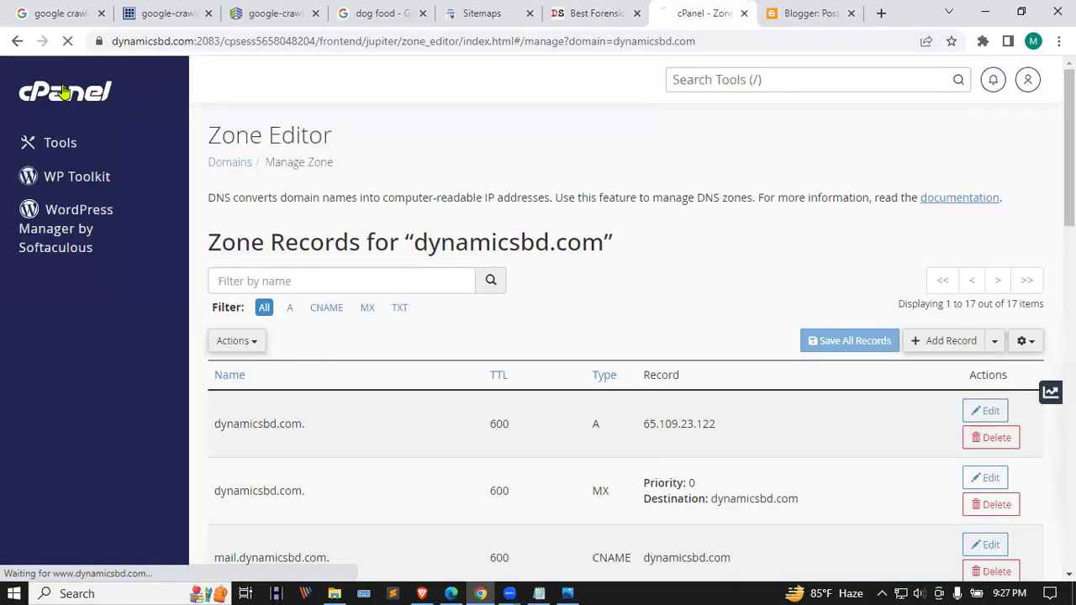
scroll(364, 222, "down", 6)
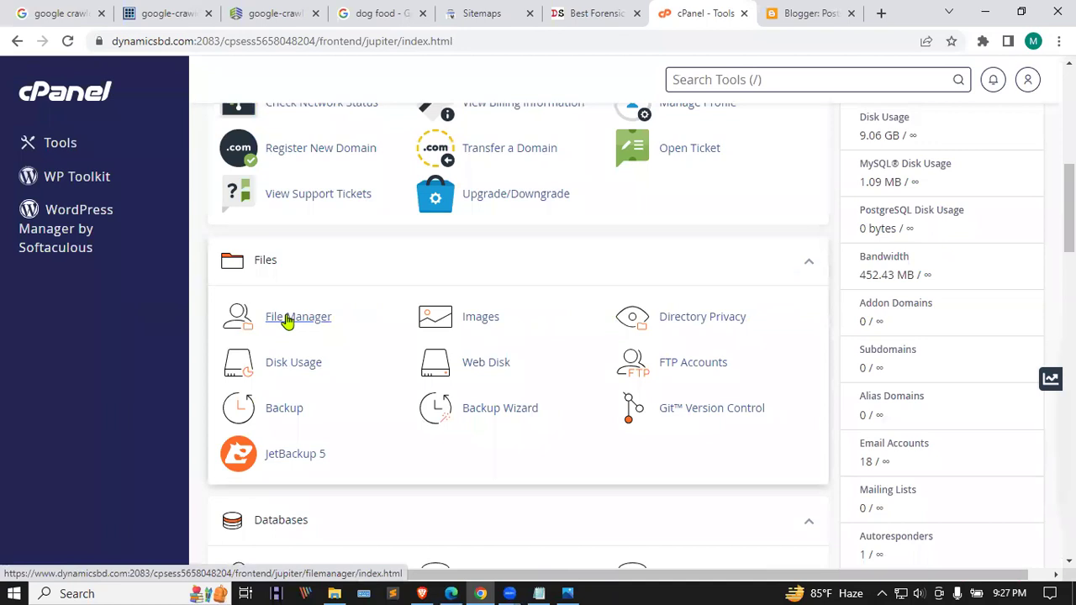
left_click(287, 319)
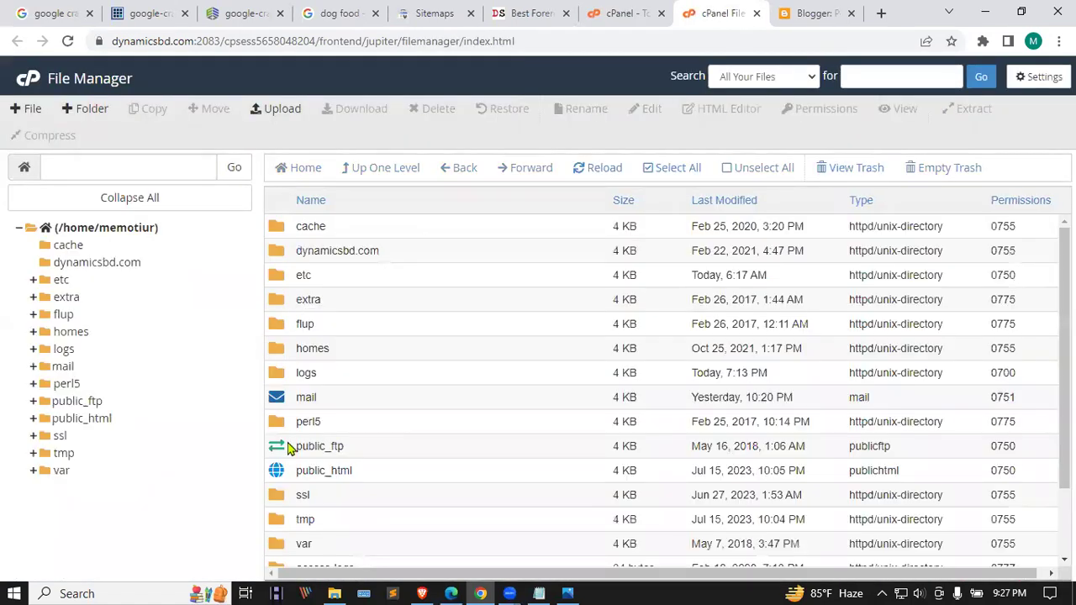
double_click(365, 473)
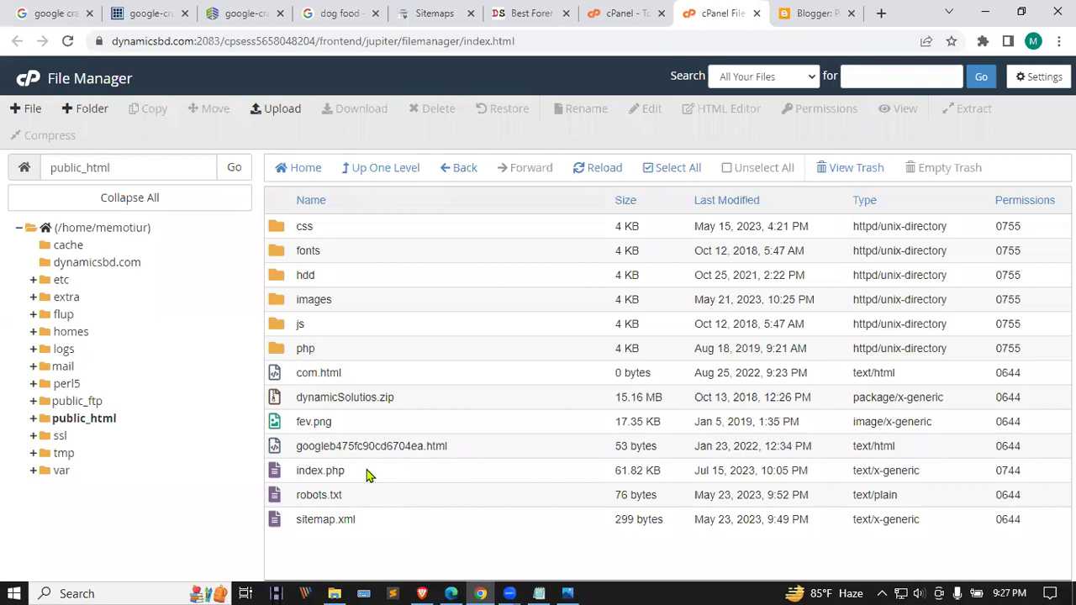
- Permanently delete sitemap.xml from the public_html folder, skipping the trash
left_click(377, 524)
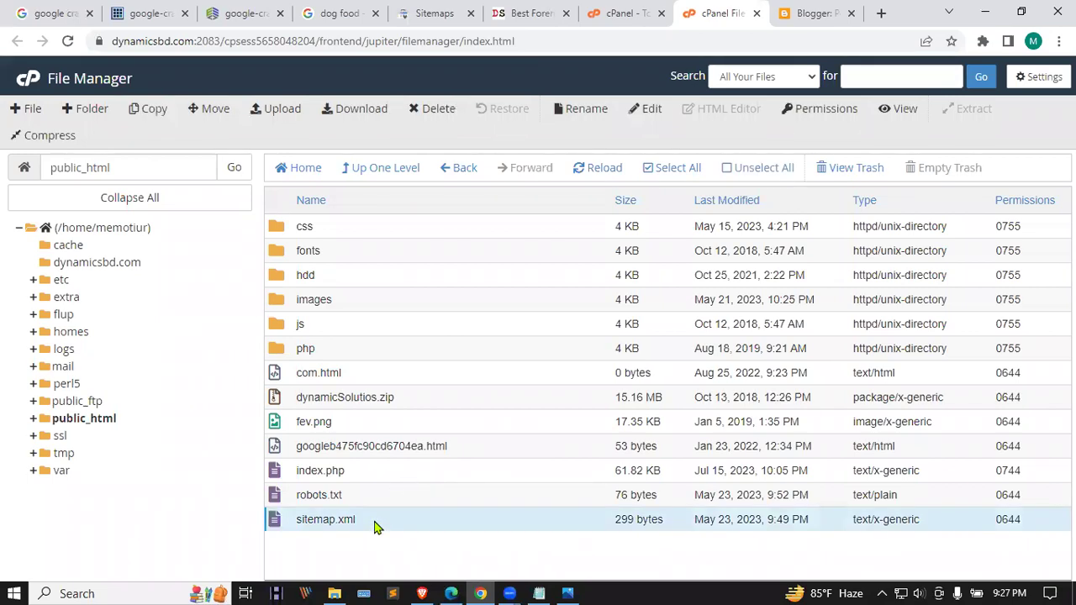
right_click(366, 523)
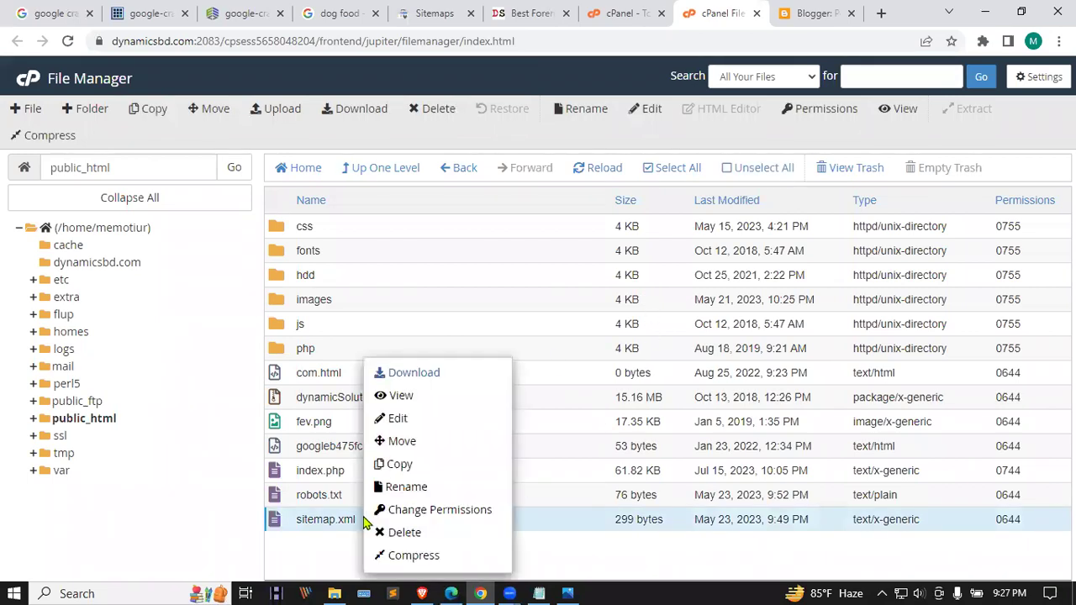
left_click(403, 533)
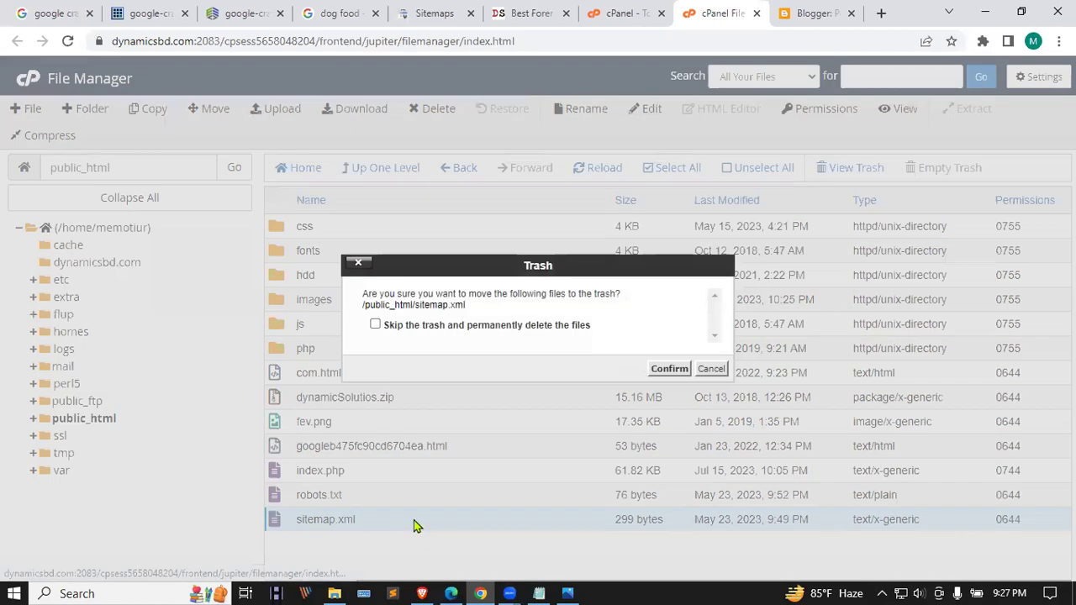
left_click(469, 330)
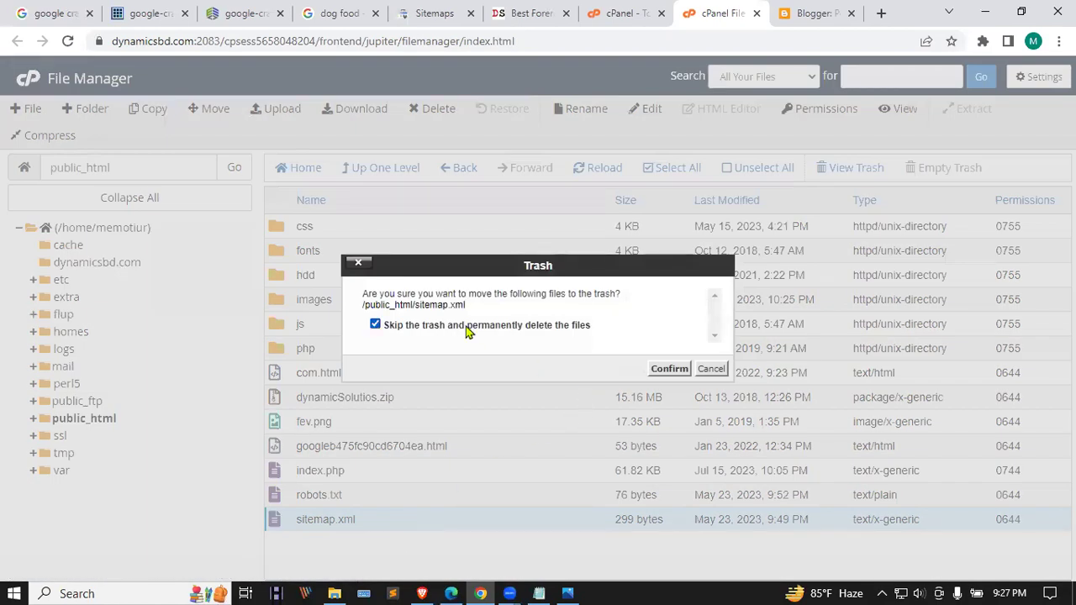
left_click(669, 368)
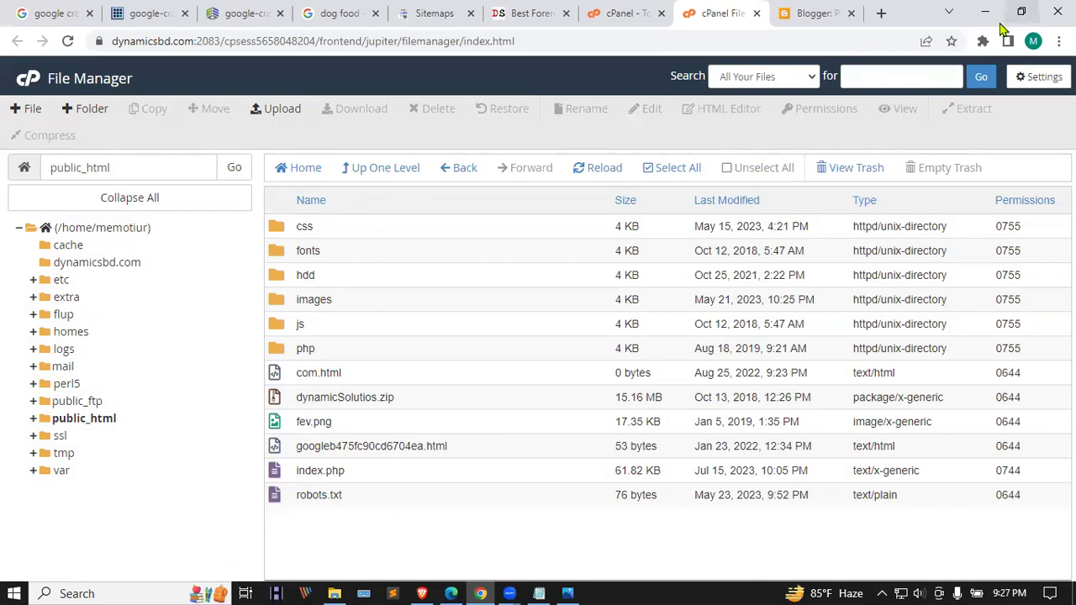
- Switch to the local seo folder in File Explorer and locate the sitemap.xml file there
left_click(990, 10)
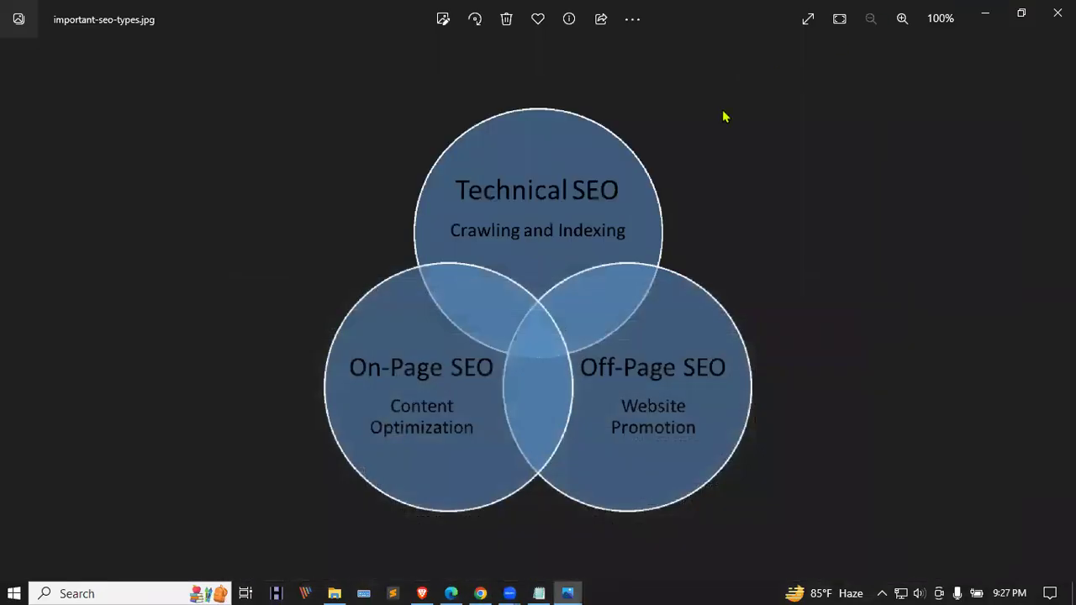
left_click(998, 15)
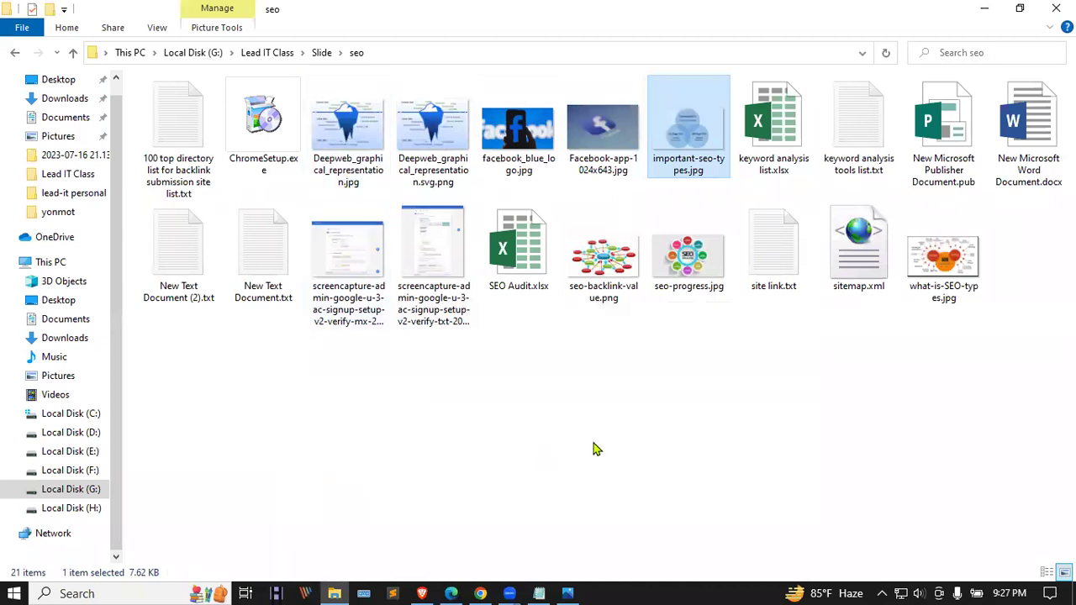
left_click(848, 243)
right_click(848, 243)
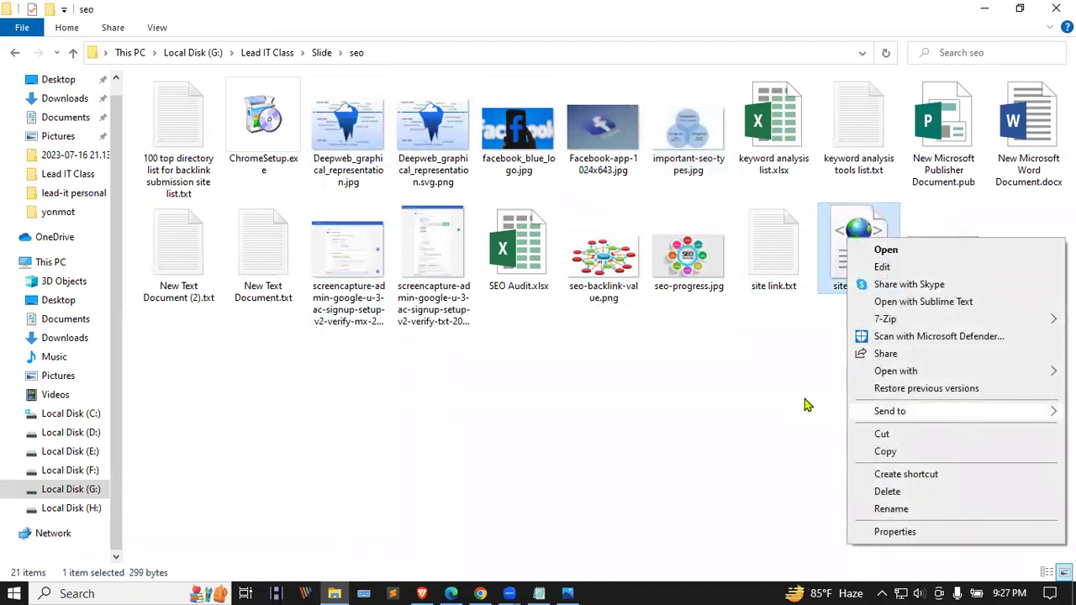
left_click(852, 294)
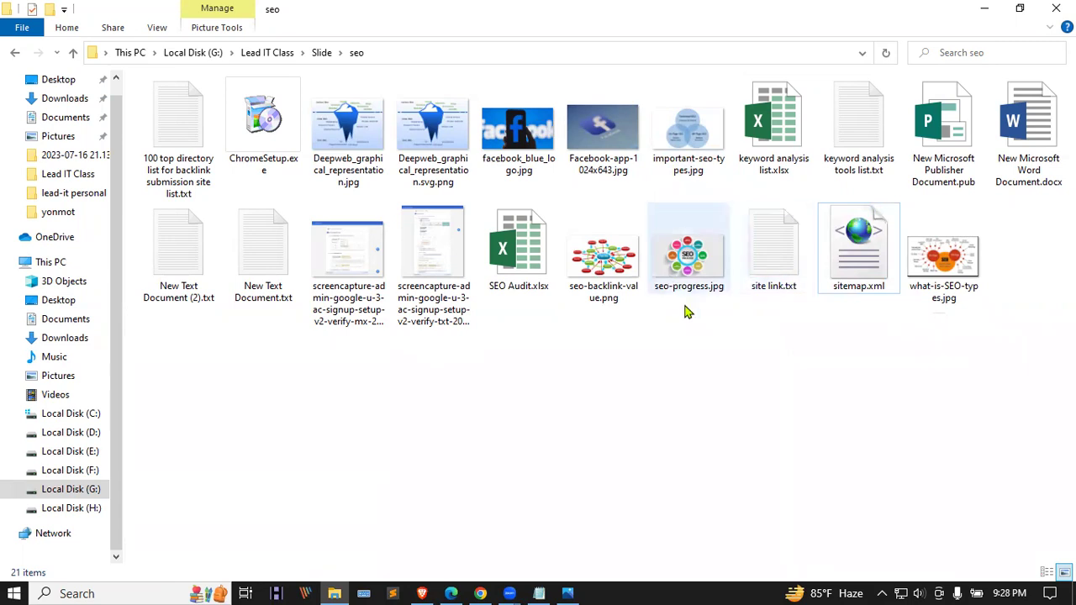
- Hide file name extensions in the seo folder and check how the files are listed without them
left_click(157, 27)
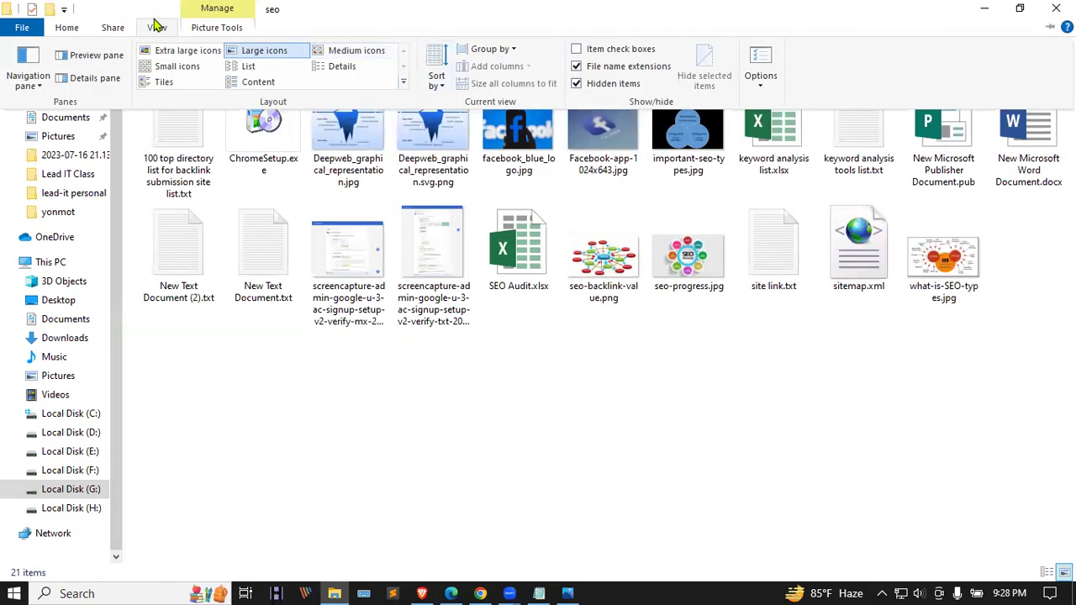
left_click(576, 66)
left_click(778, 296)
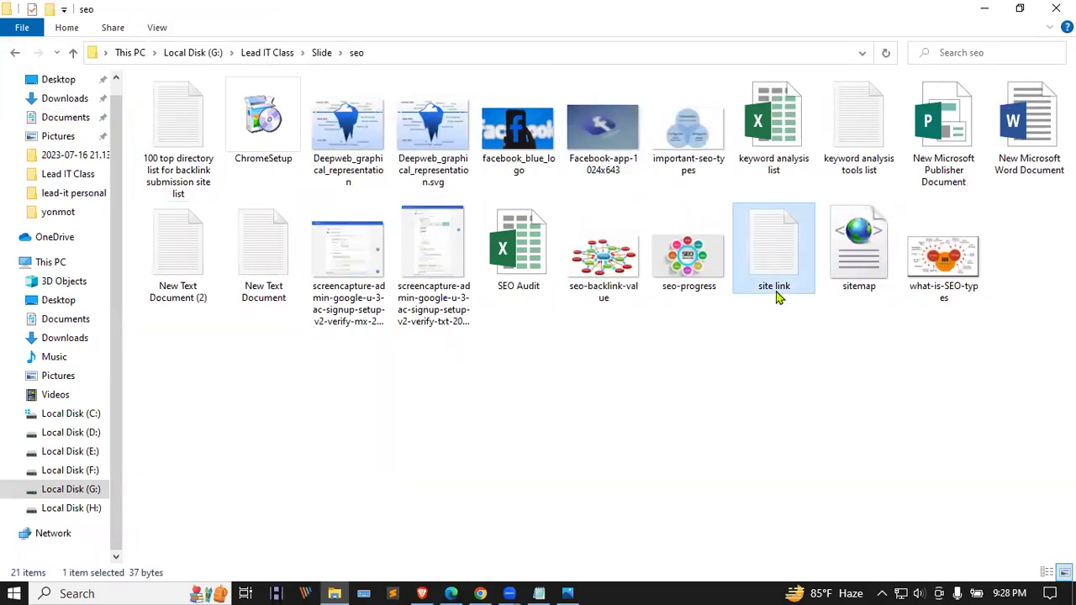
left_click(861, 267)
left_click(714, 273)
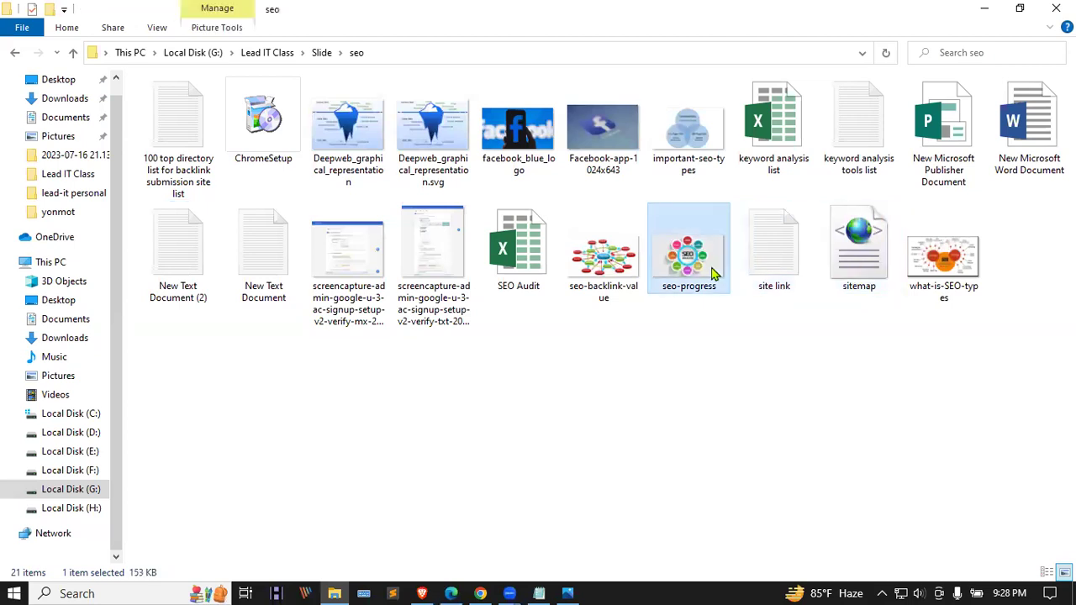
left_click(622, 270)
left_click(542, 263)
left_click(462, 269)
left_click(362, 271)
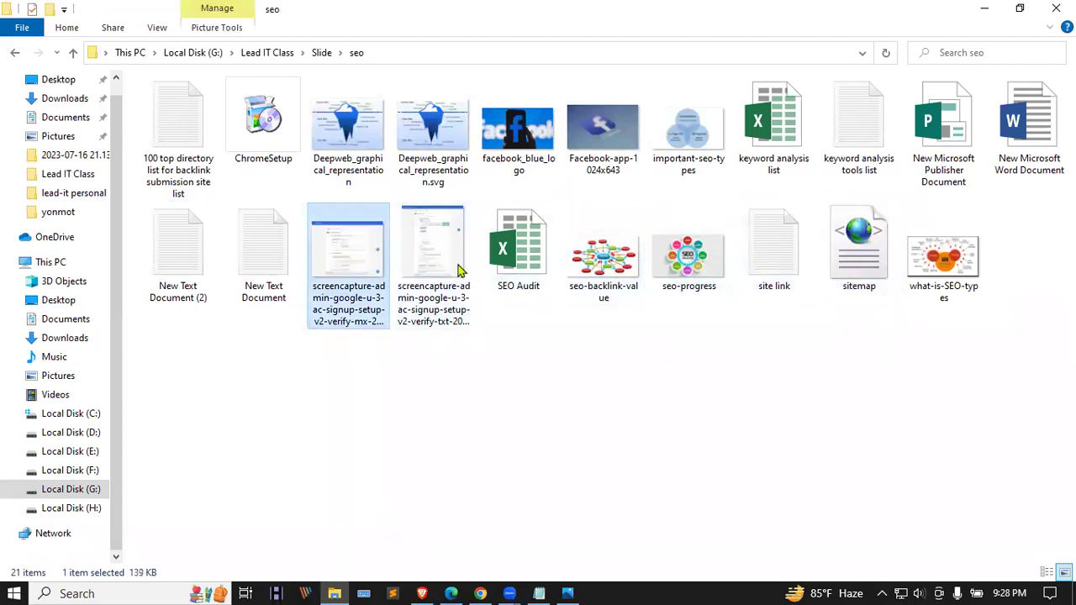
- Show the file name extensions again for the files in the seo folder
left_click(866, 253)
left_click(748, 361)
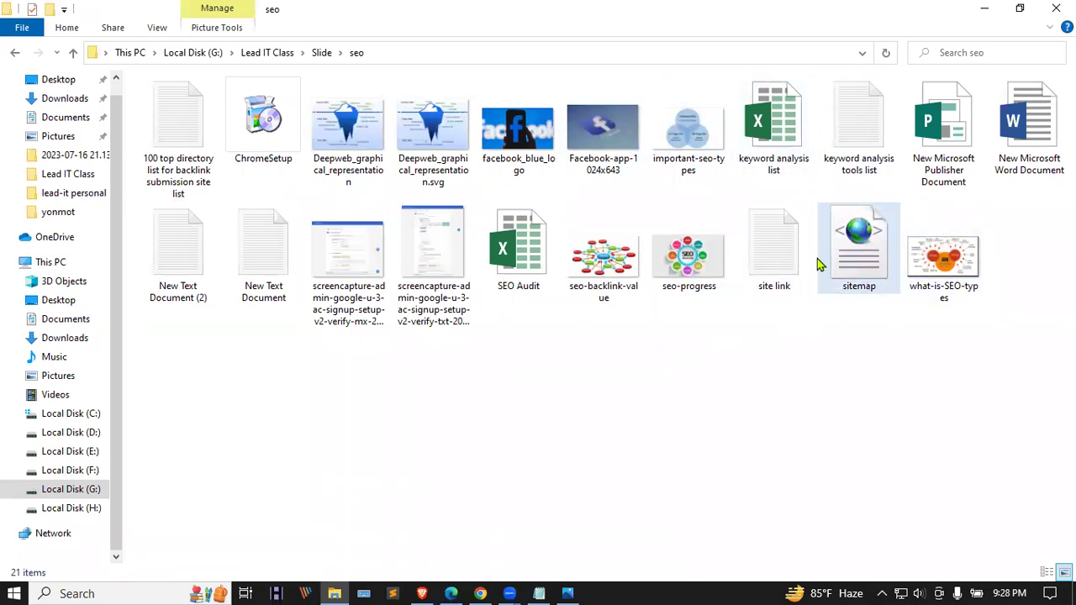
left_click(163, 32)
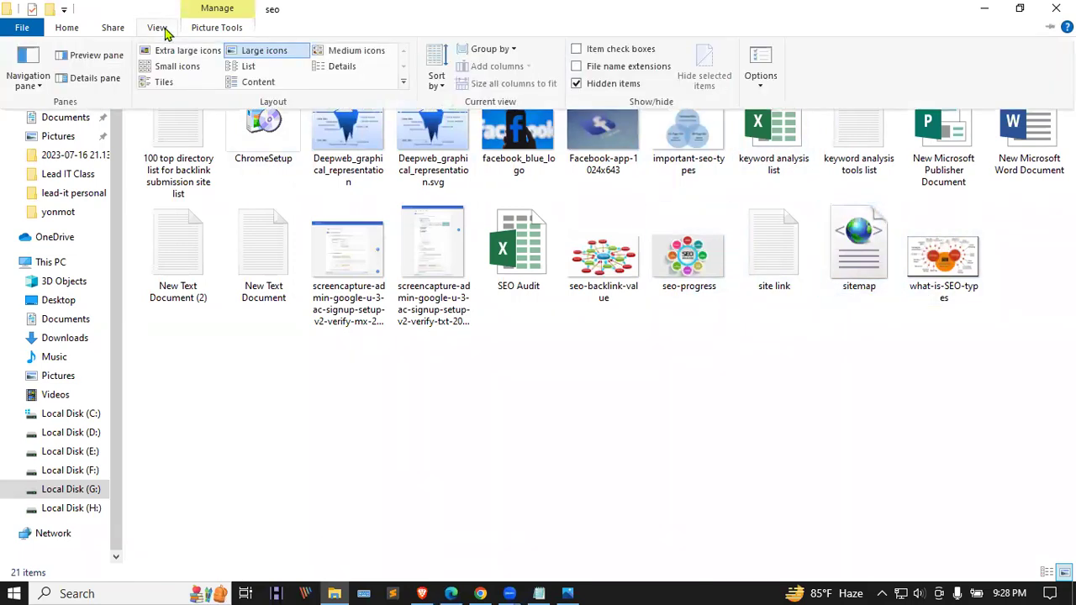
left_click(579, 68)
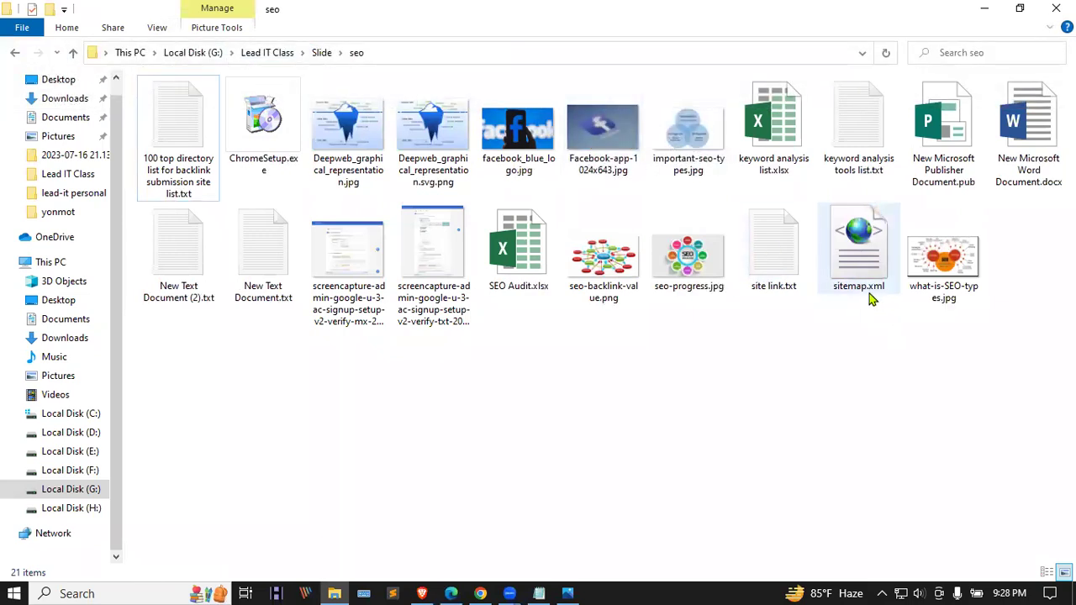
- Open sitemap.xml from the seo folder with Notepad and maximize its window
left_click(854, 258)
right_click(854, 256)
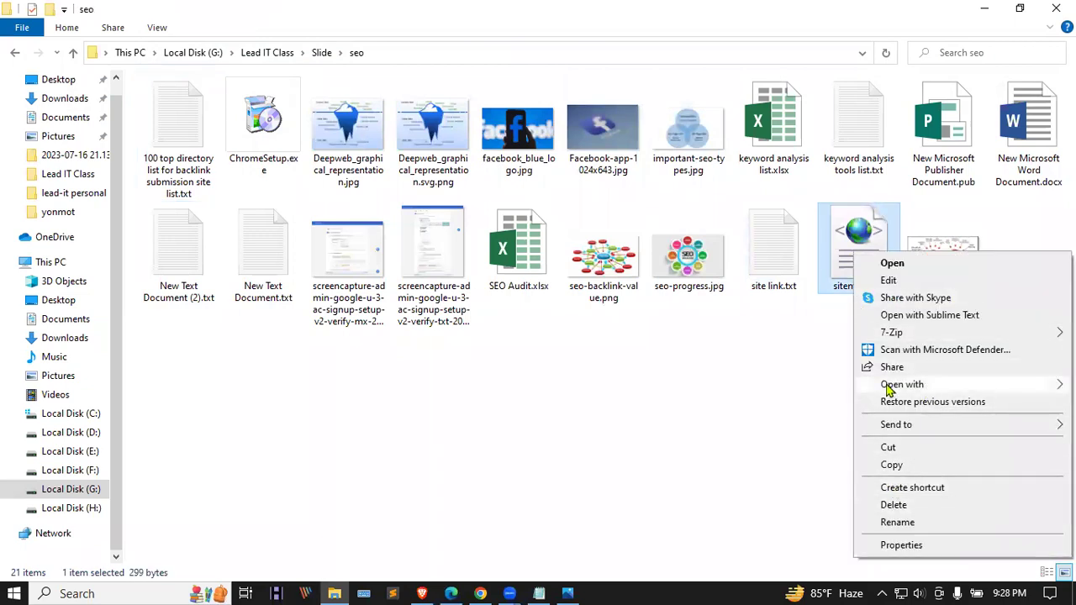
mouse_move(908, 391)
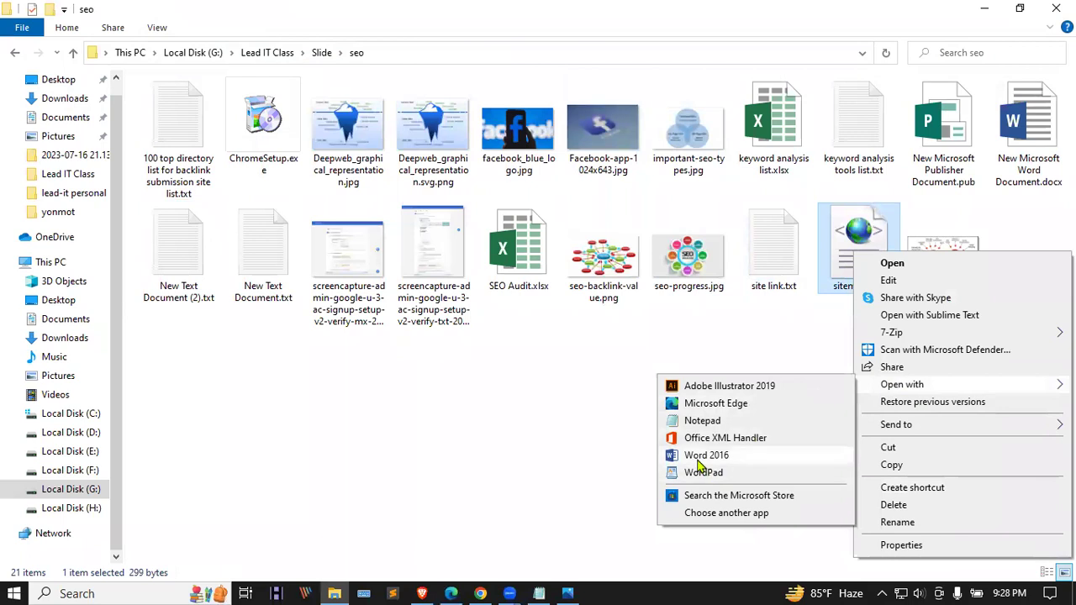
left_click(696, 425)
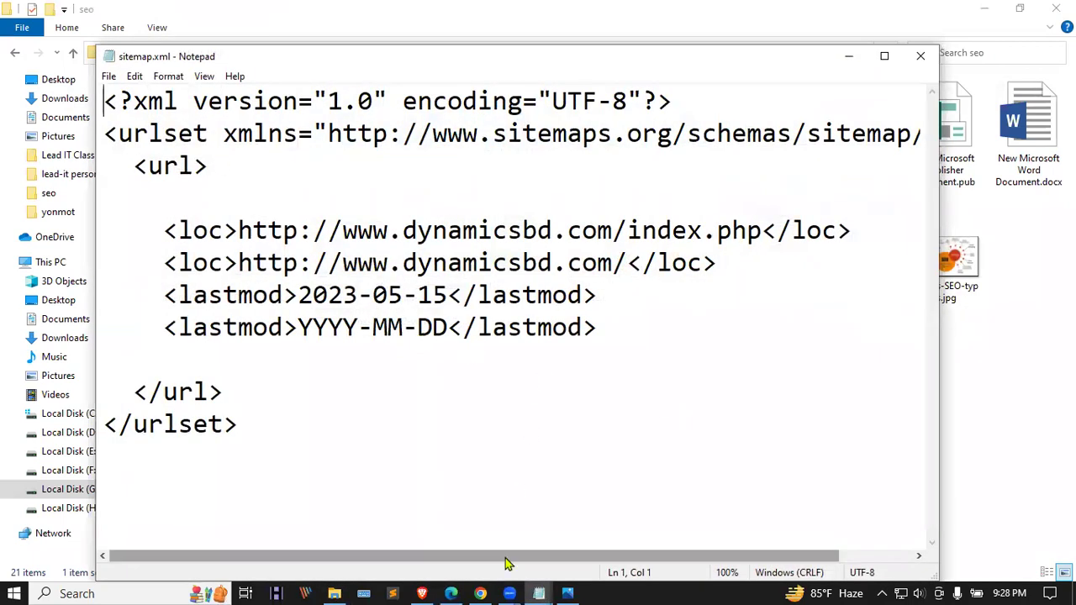
left_click(885, 56)
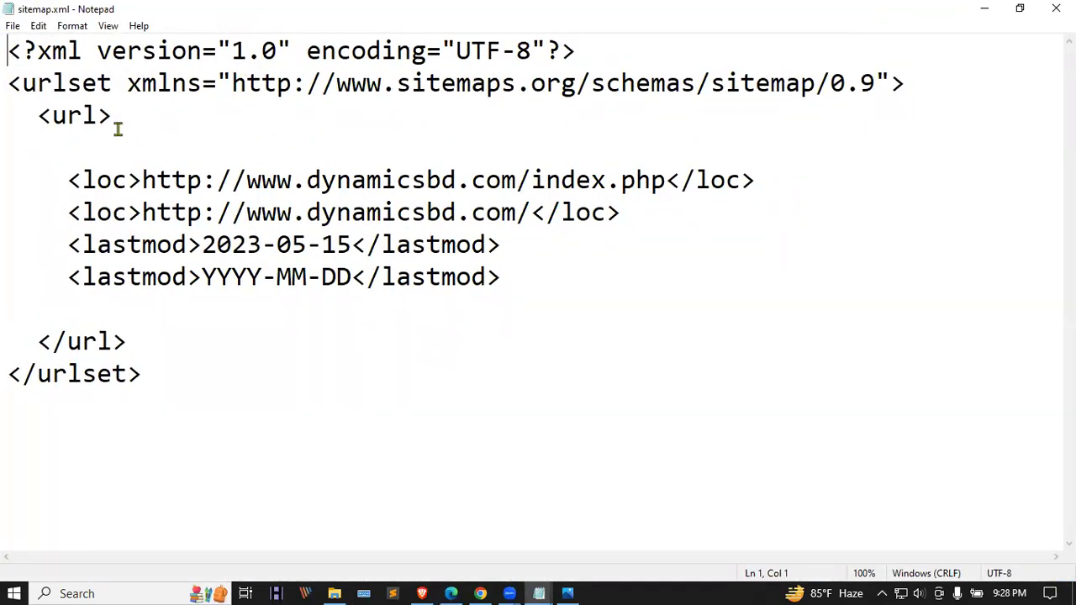
- Examine the sitemap's opening and closing tags and the page URLs in its two loc entries
left_click_drag(118, 128, 12, 57)
left_click_drag(31, 324, 168, 418)
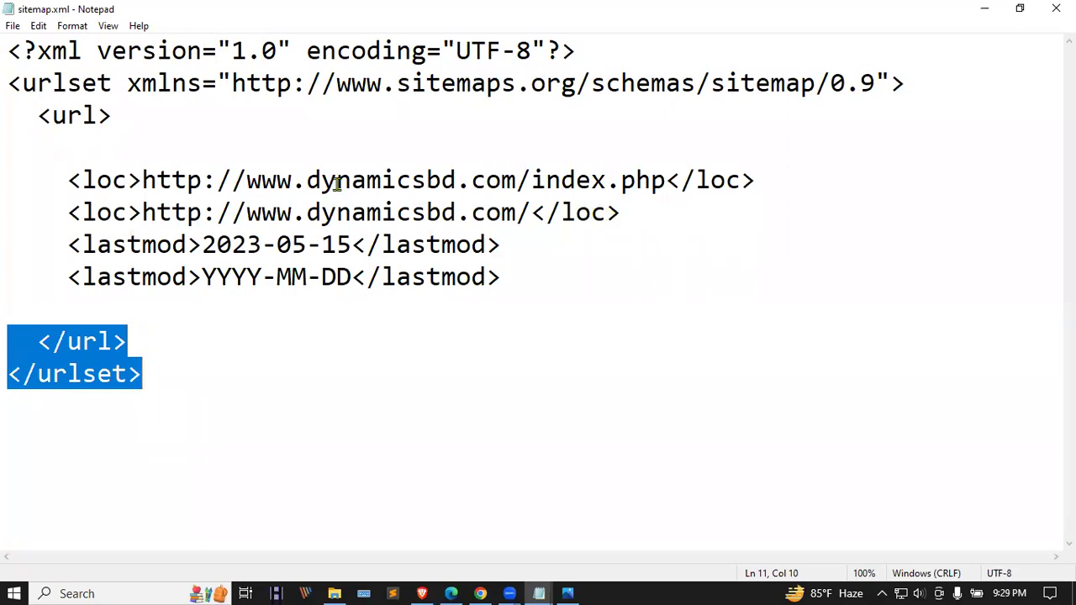
left_click_drag(246, 180, 663, 191)
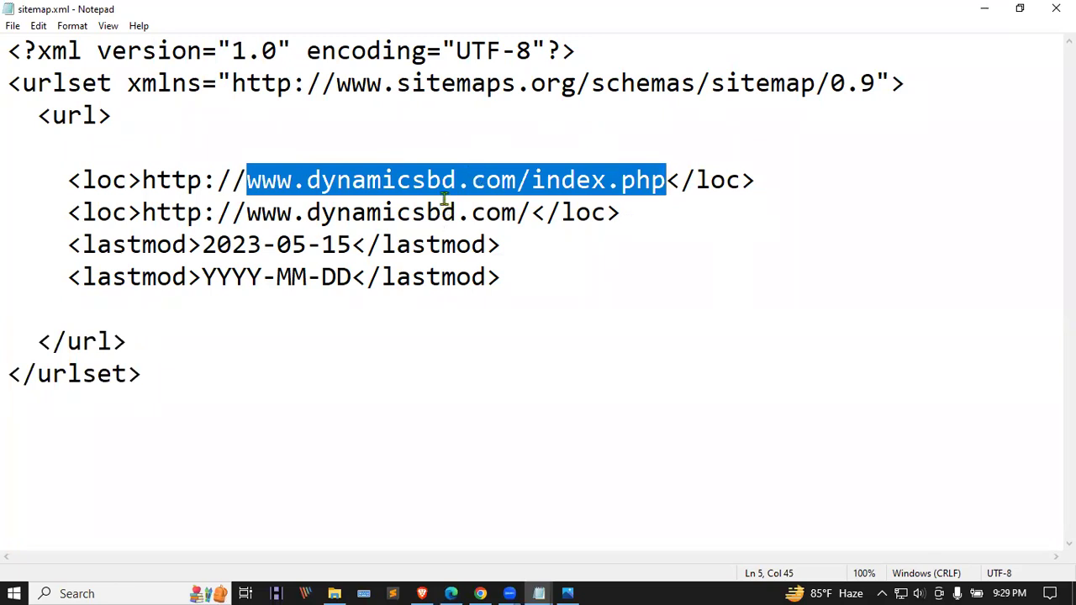
left_click(401, 182)
left_click(145, 172)
left_click_drag(143, 172, 670, 181)
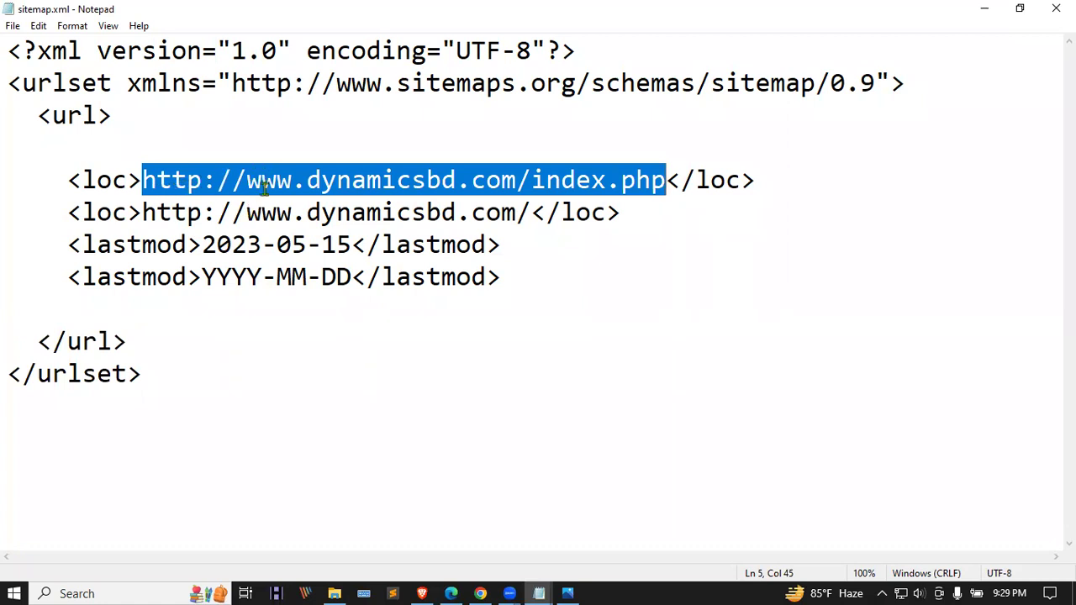
left_click(557, 179)
left_click_drag(143, 213, 523, 218)
left_click_drag(534, 182, 666, 182)
left_click_drag(535, 212, 141, 213)
- Check today's date in the system calendar and set the sitemap's first lastmod date to 2023-07-17
left_click(260, 255)
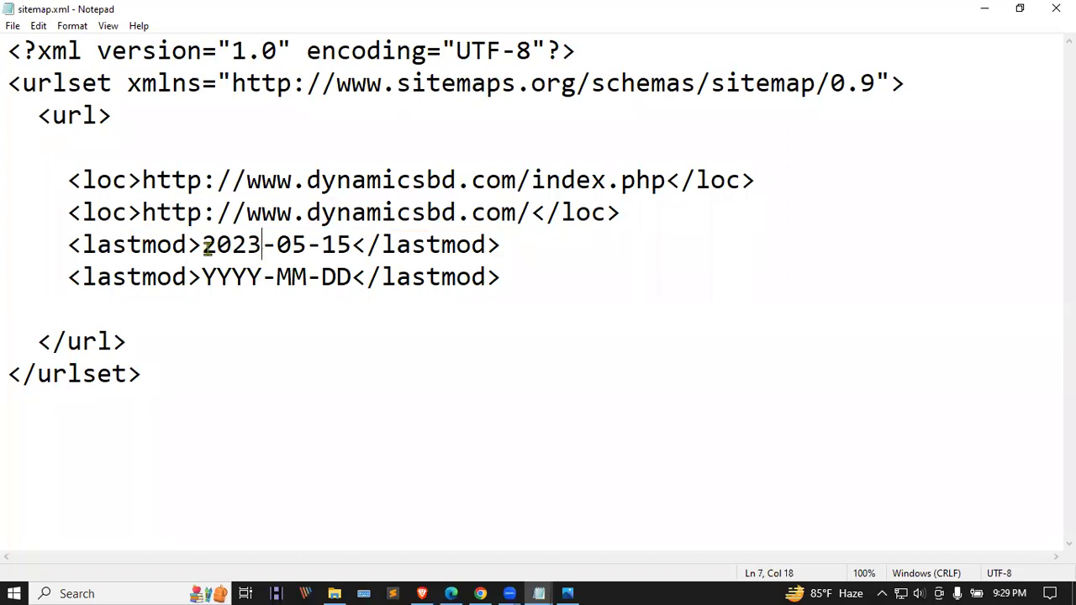
left_click_drag(82, 243, 192, 243)
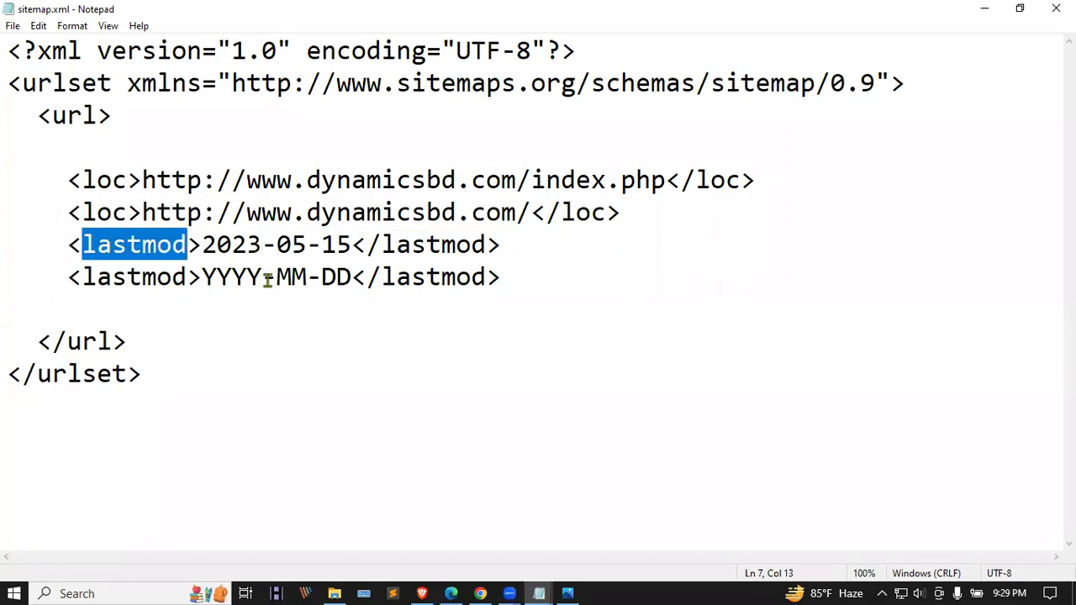
left_click(1001, 588)
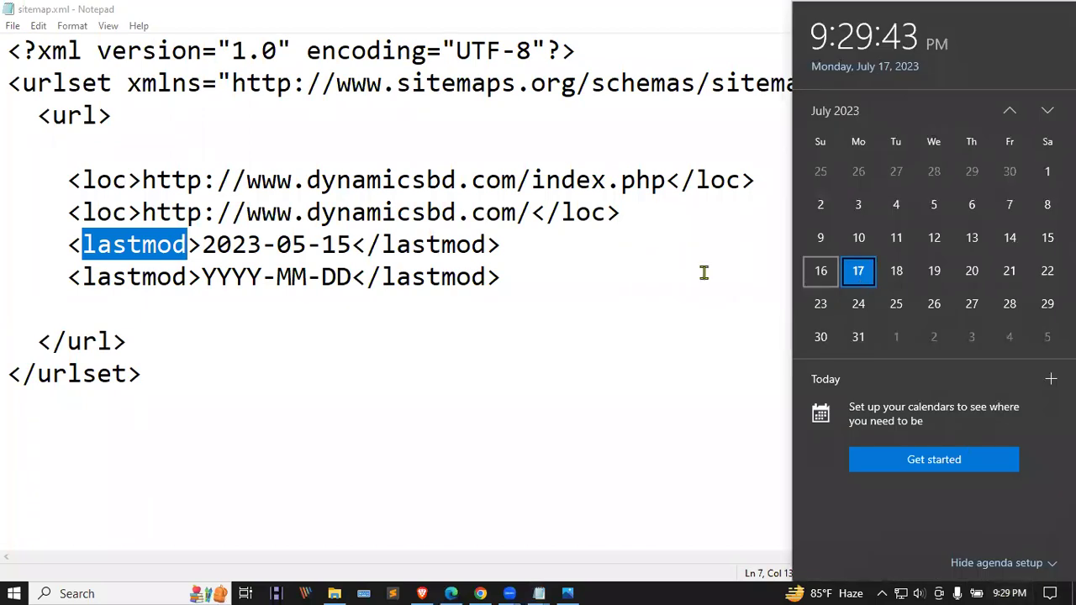
left_click(305, 238)
key("BackSpace")
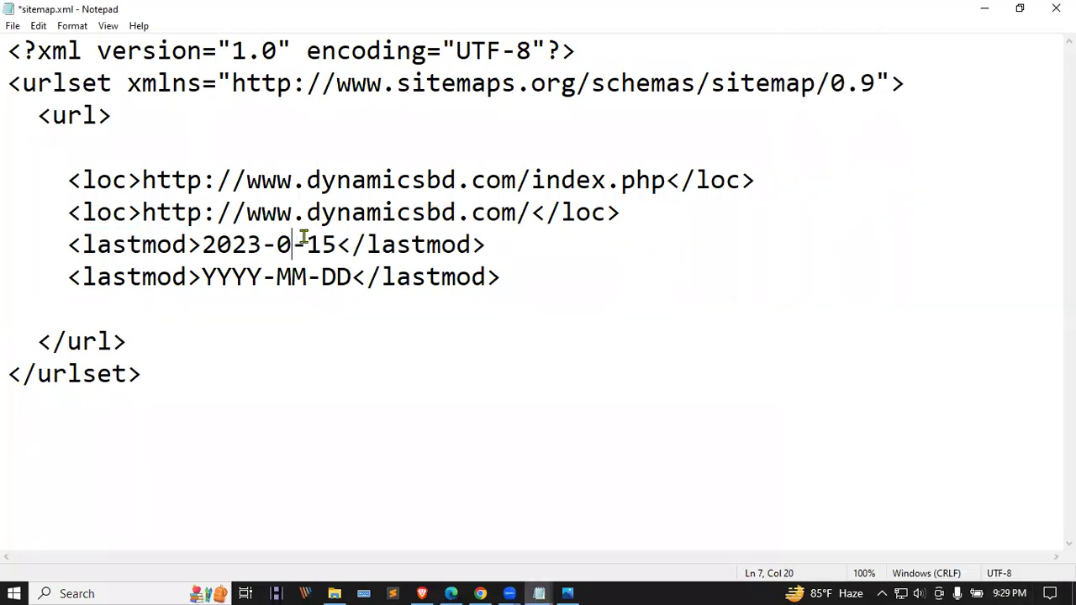
type("7")
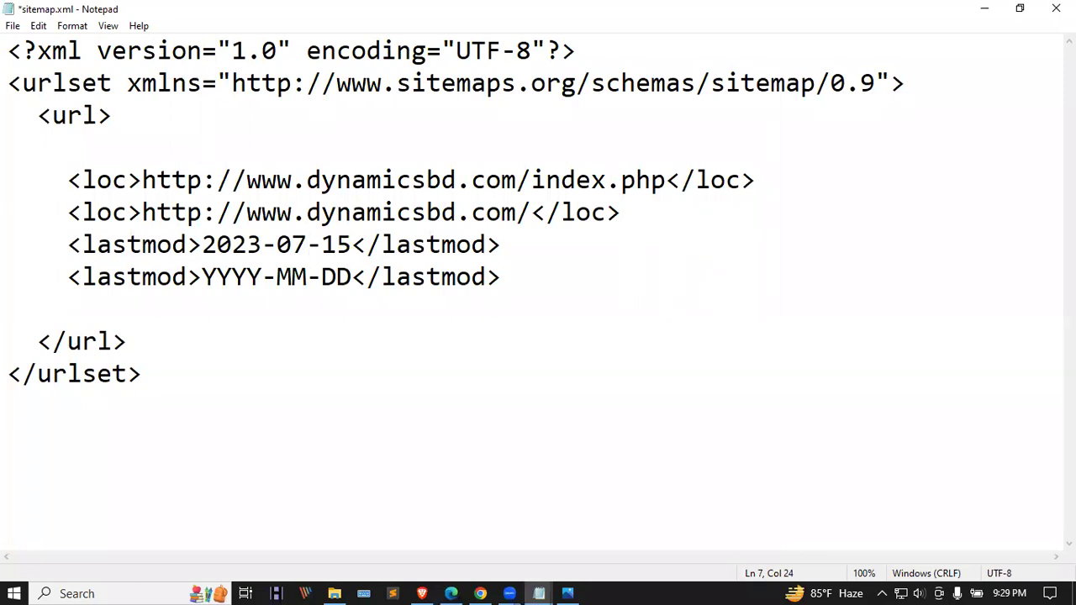
key("BackSpace")
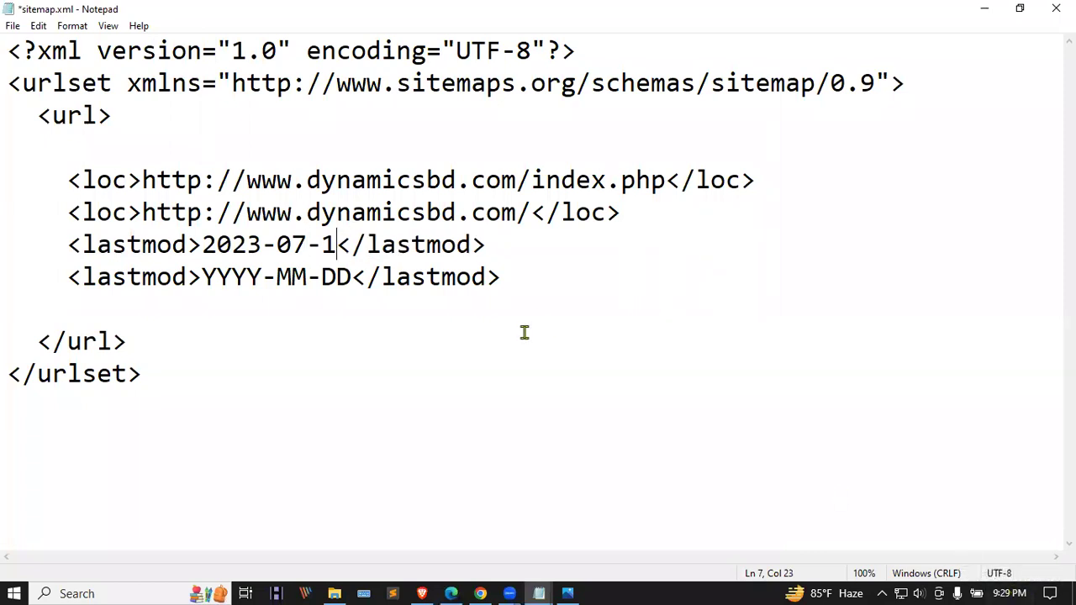
type("7")
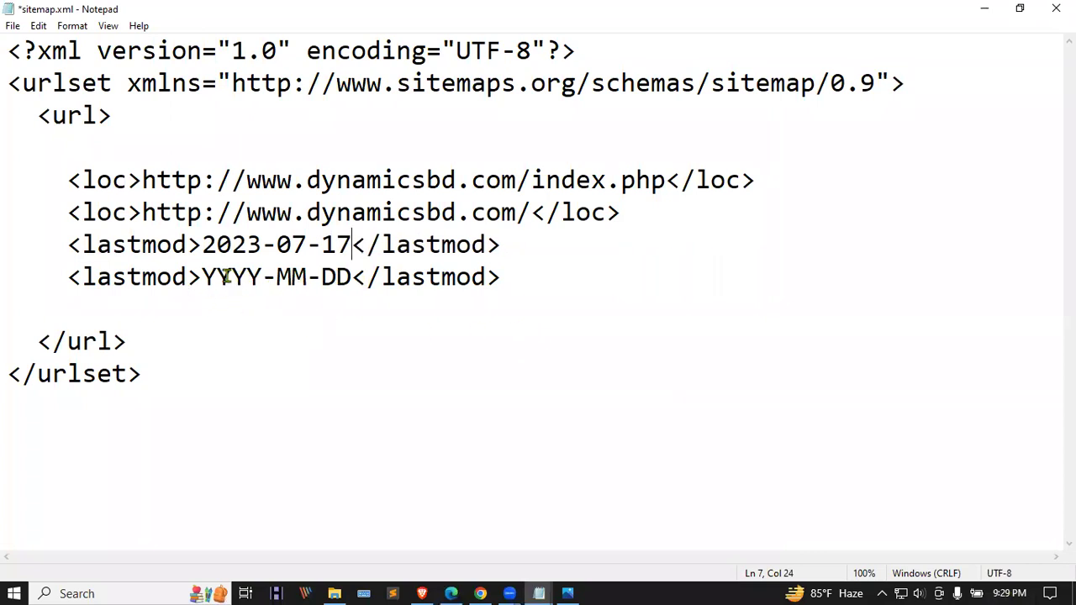
- Save the edited sitemap.xml and close Notepad
left_click(332, 289)
left_click(11, 26)
left_click(41, 95)
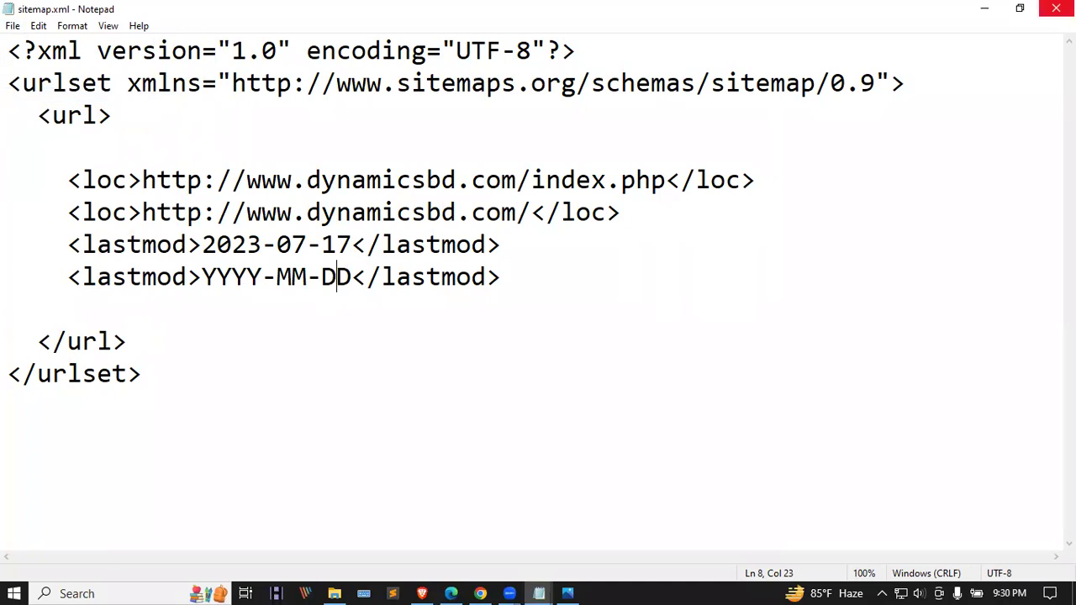
left_click(1056, 9)
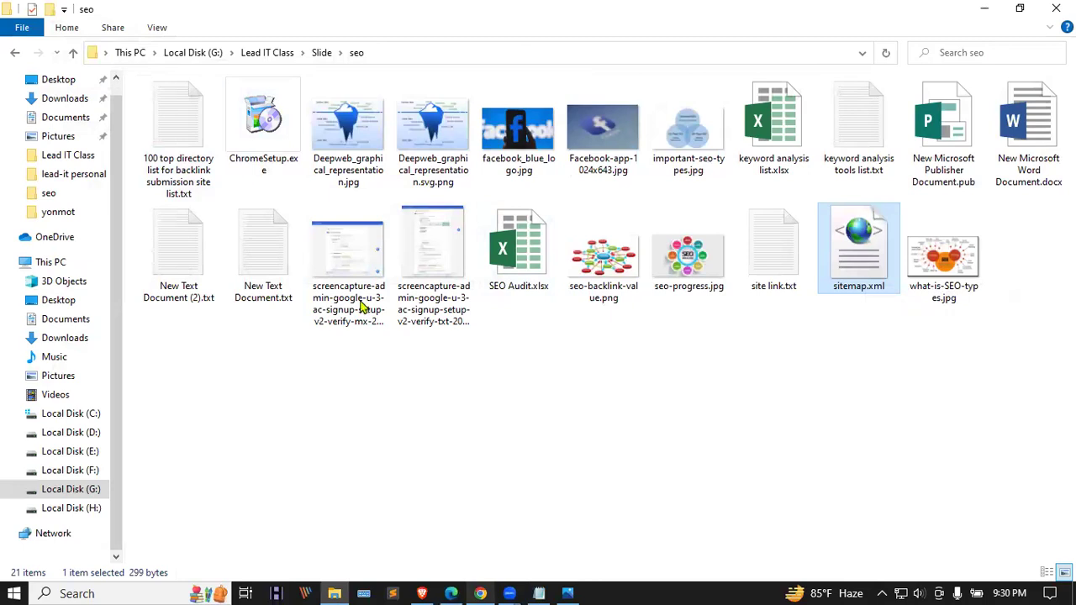
- Start a file upload to public_html in cPanel File Manager and browse to Lead IT Class > Slide > seo on Local Disk (G:)
key("alt+Tab")
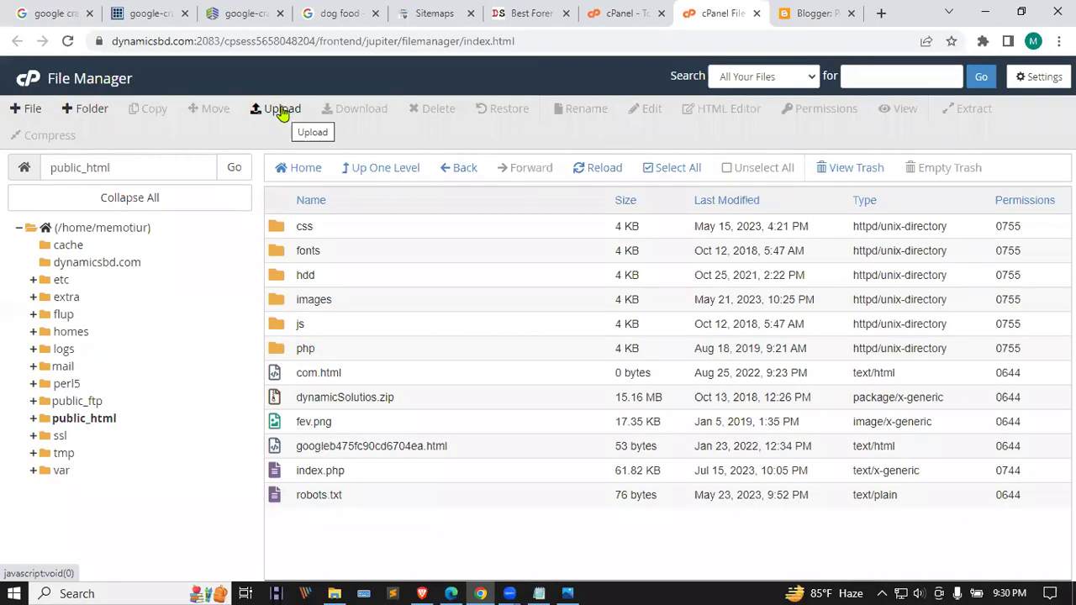
left_click(282, 113)
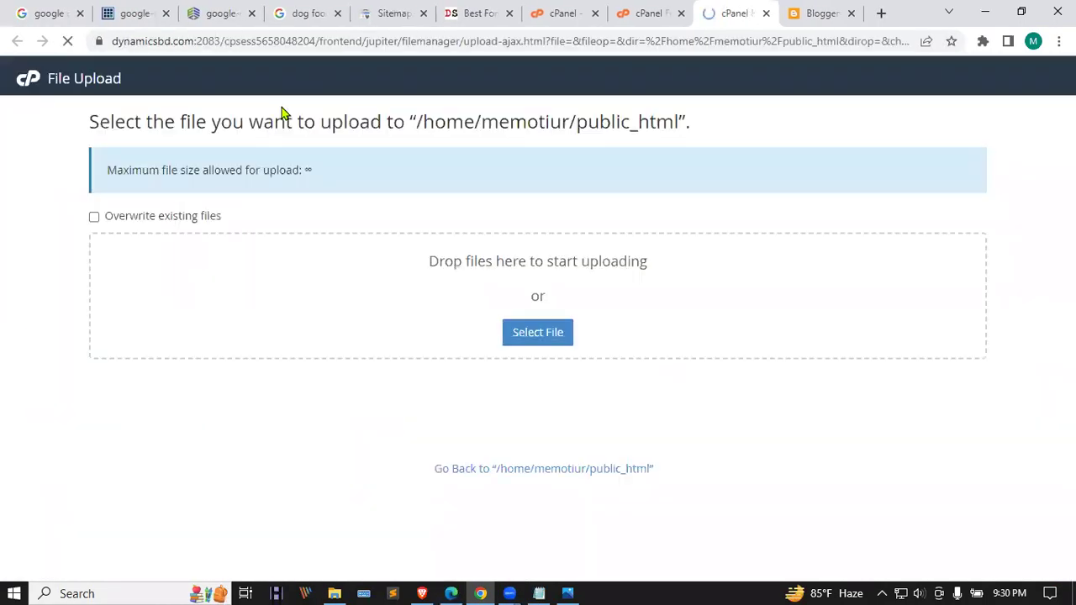
left_click(552, 334)
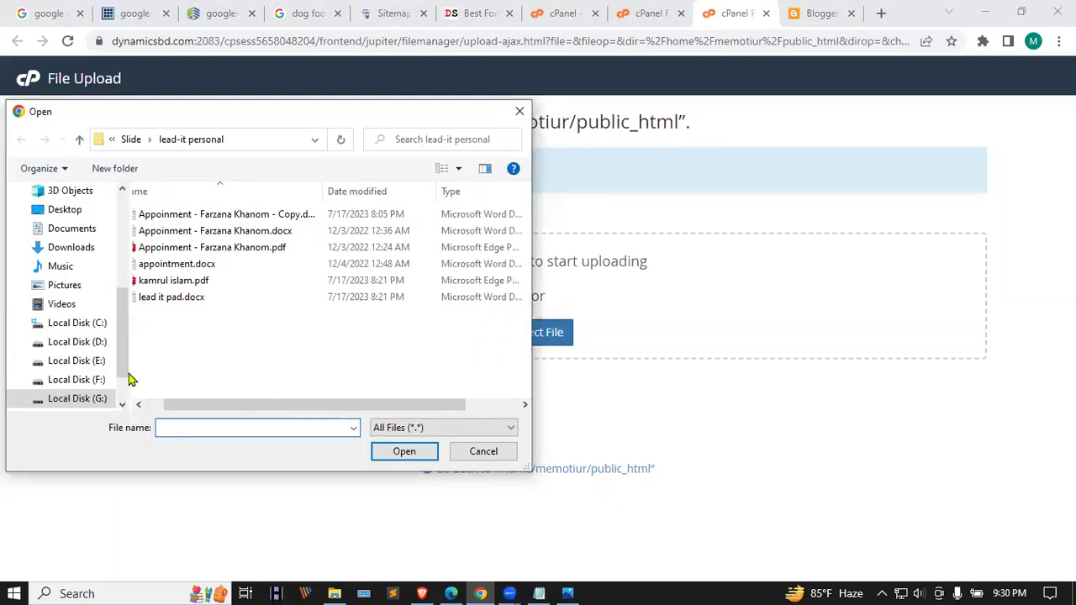
scroll(89, 336, "down", 1)
left_click(78, 360)
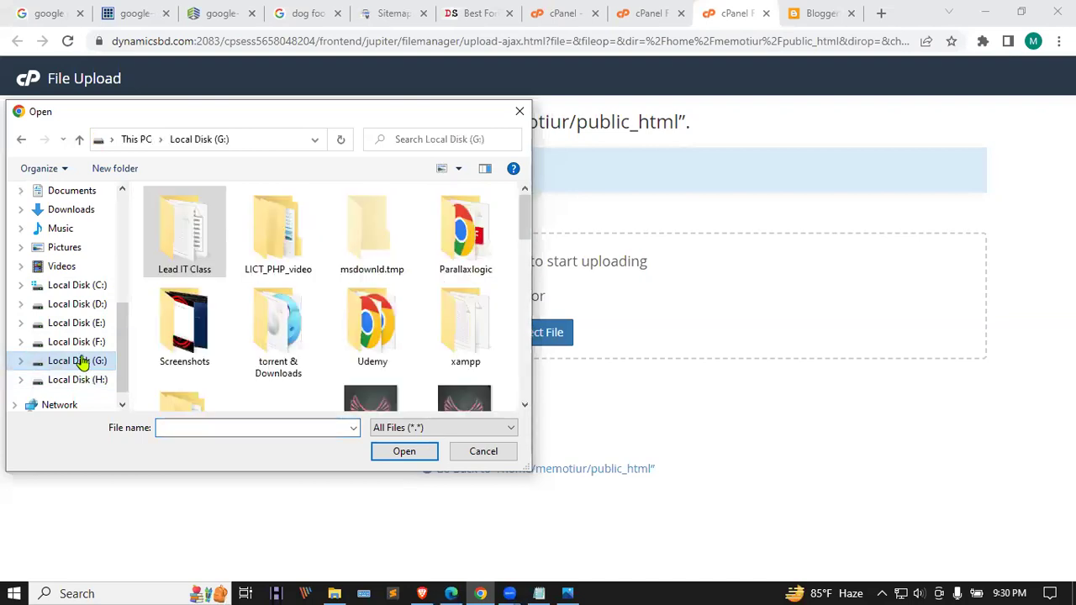
double_click(173, 221)
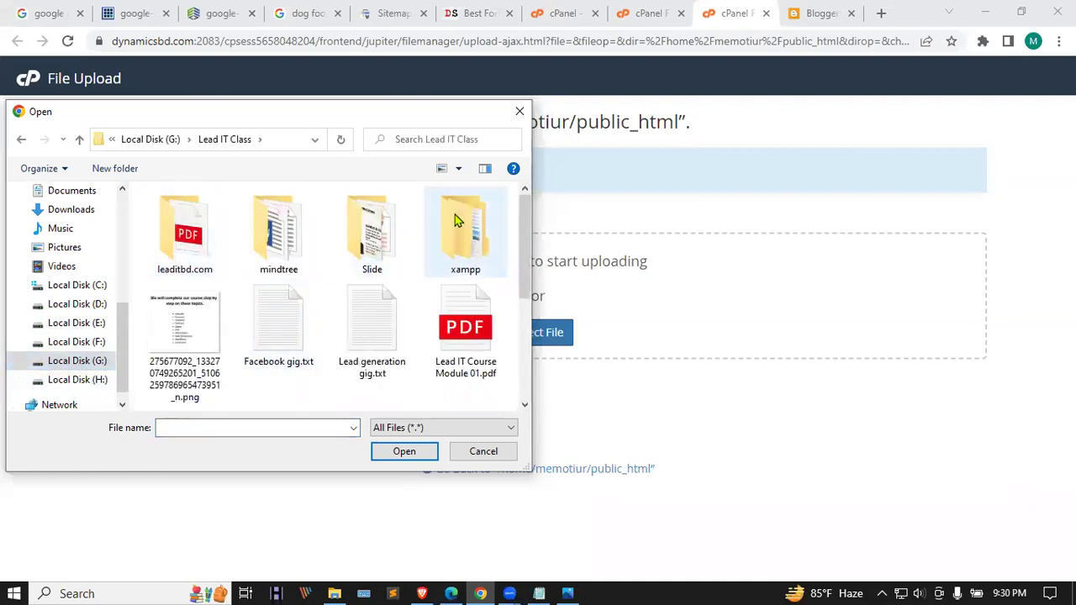
double_click(376, 222)
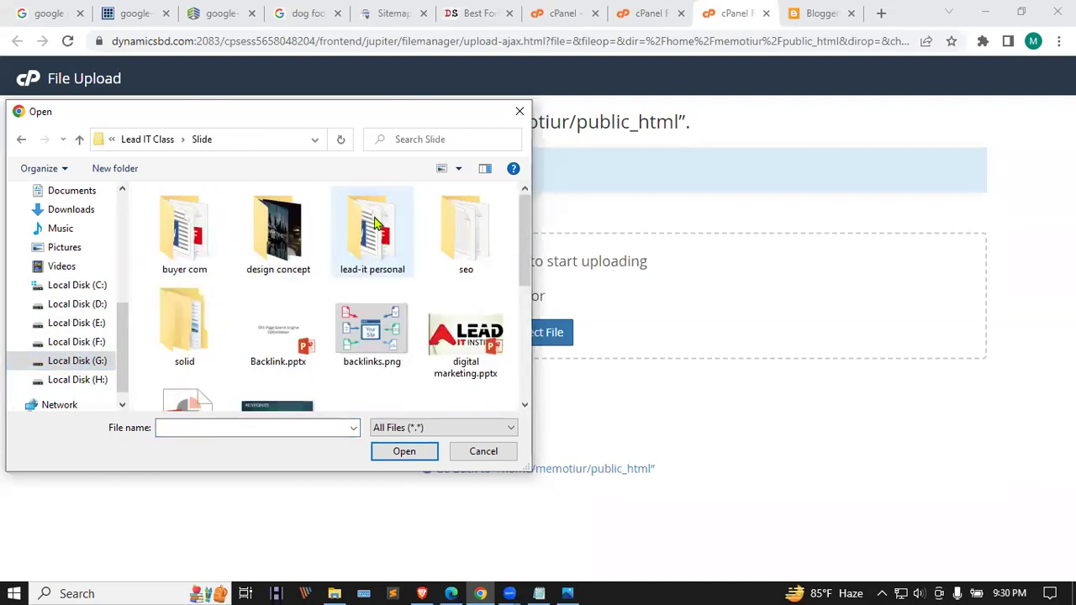
double_click(477, 228)
- Upload sitemap.xml from the seo folder and go back to the public_html listing
scroll(475, 239, "down", 5)
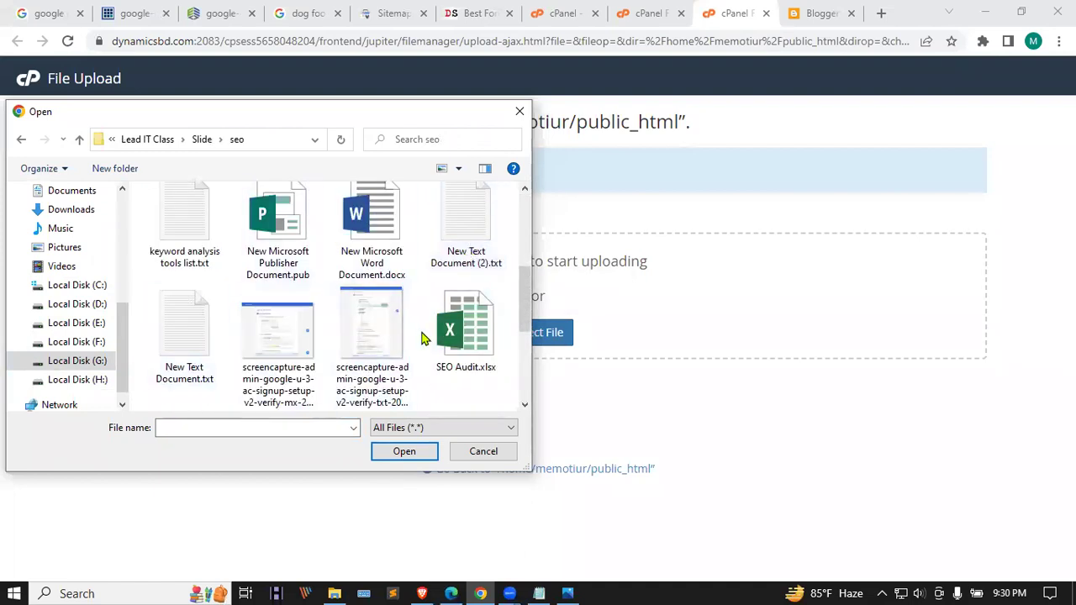
scroll(425, 336, "down", 2)
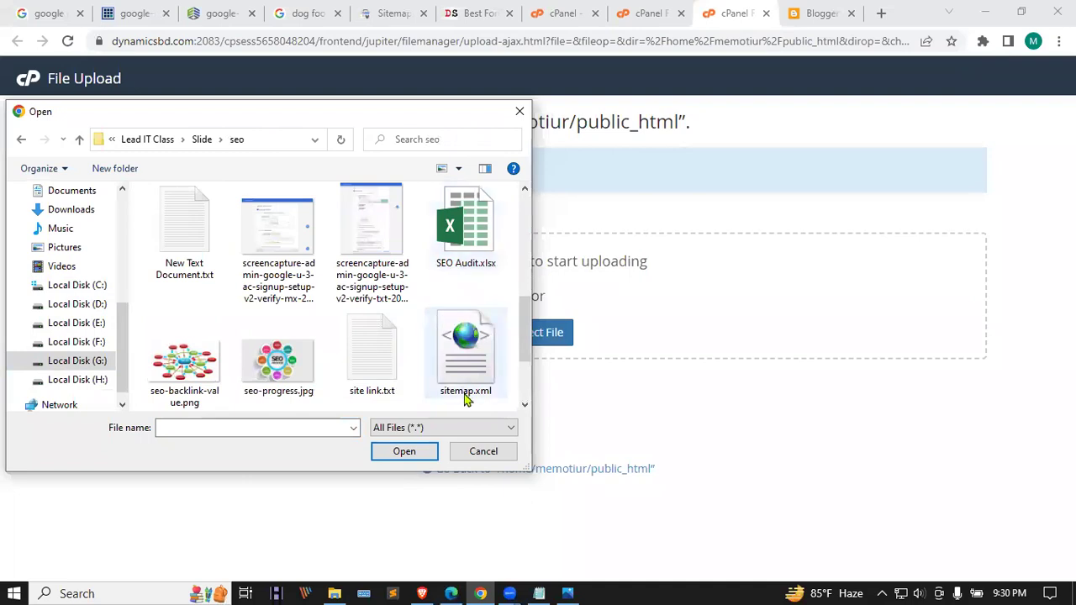
left_click(460, 356)
scroll(445, 353, "down", 2)
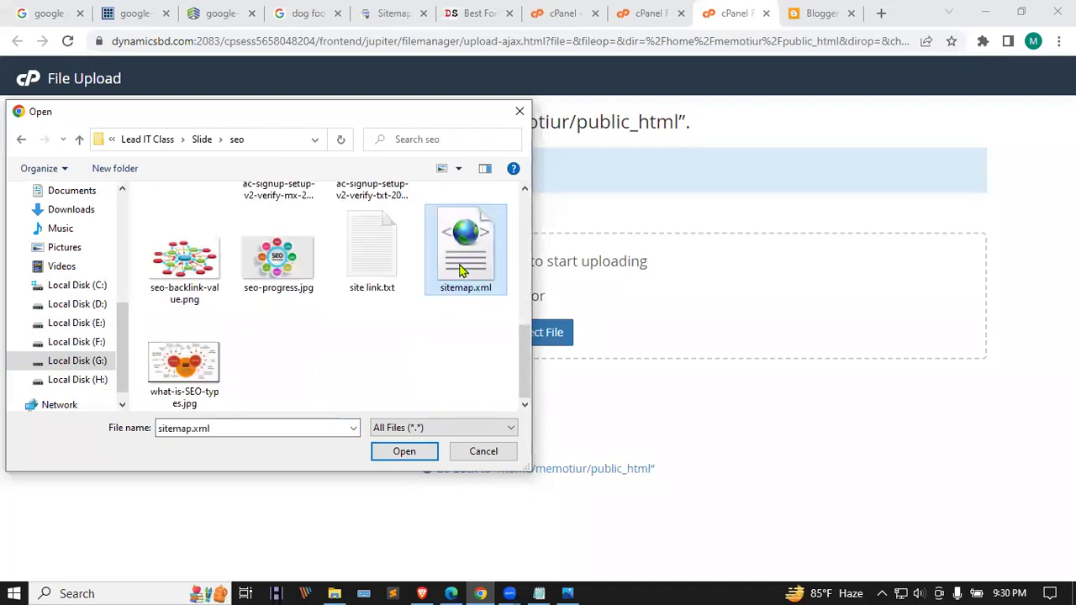
left_click(411, 452)
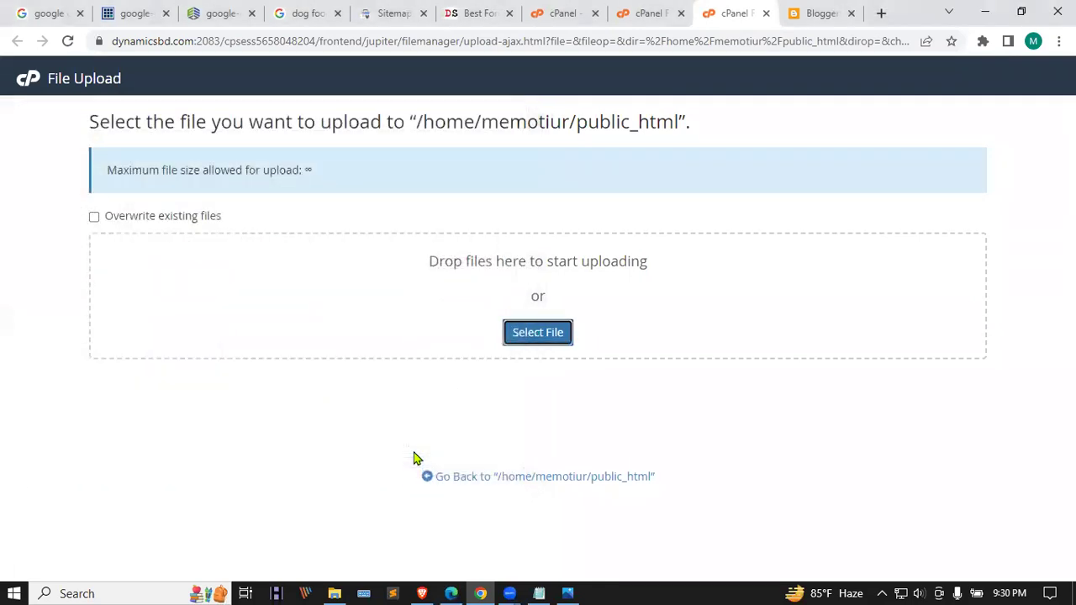
left_click(583, 476)
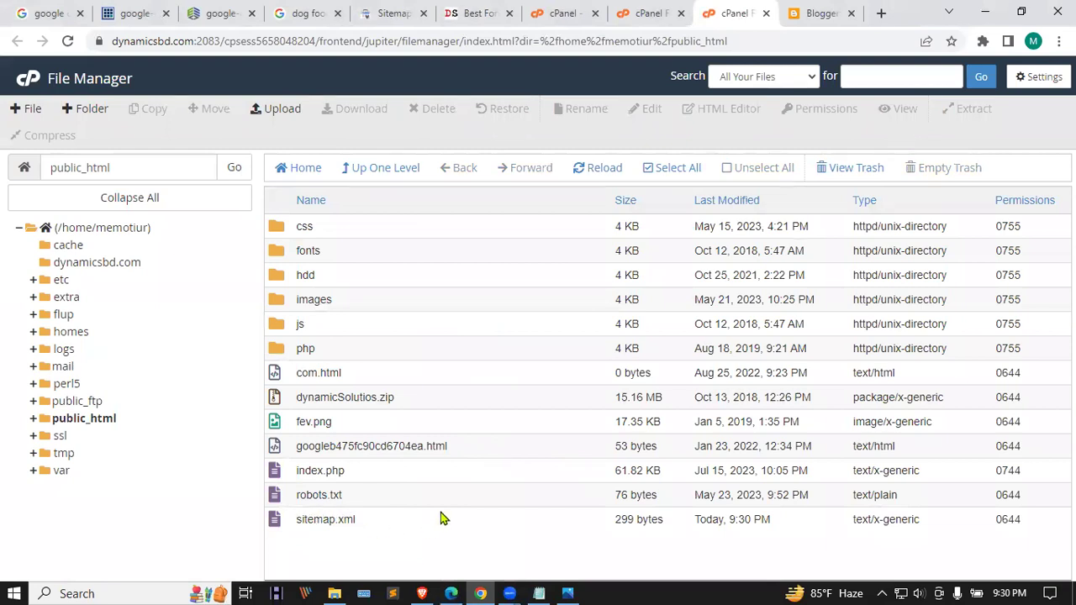
left_click(451, 592)
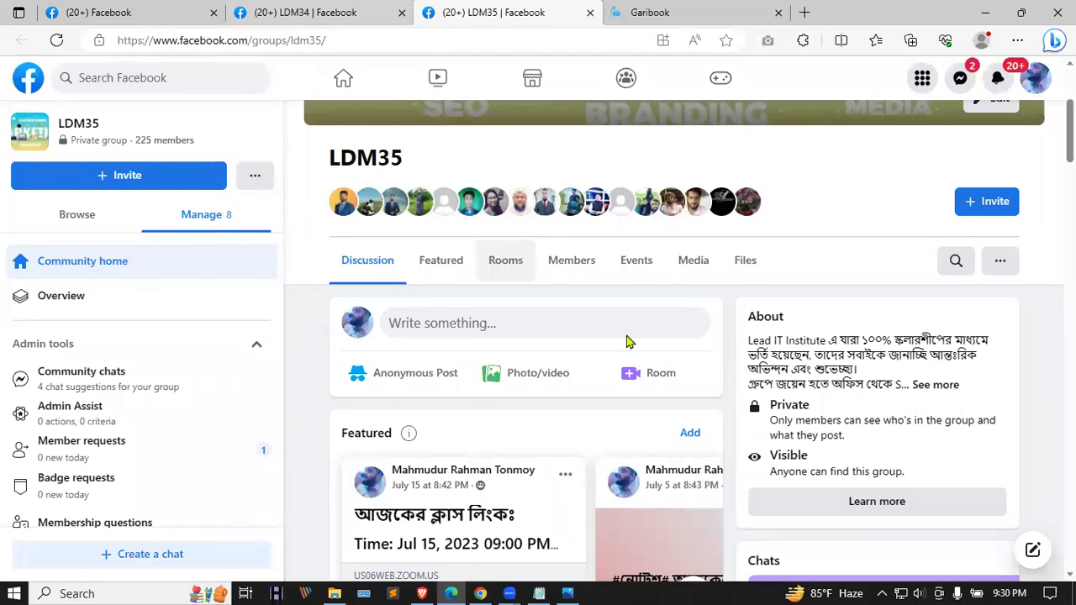
key("alt+Tab")
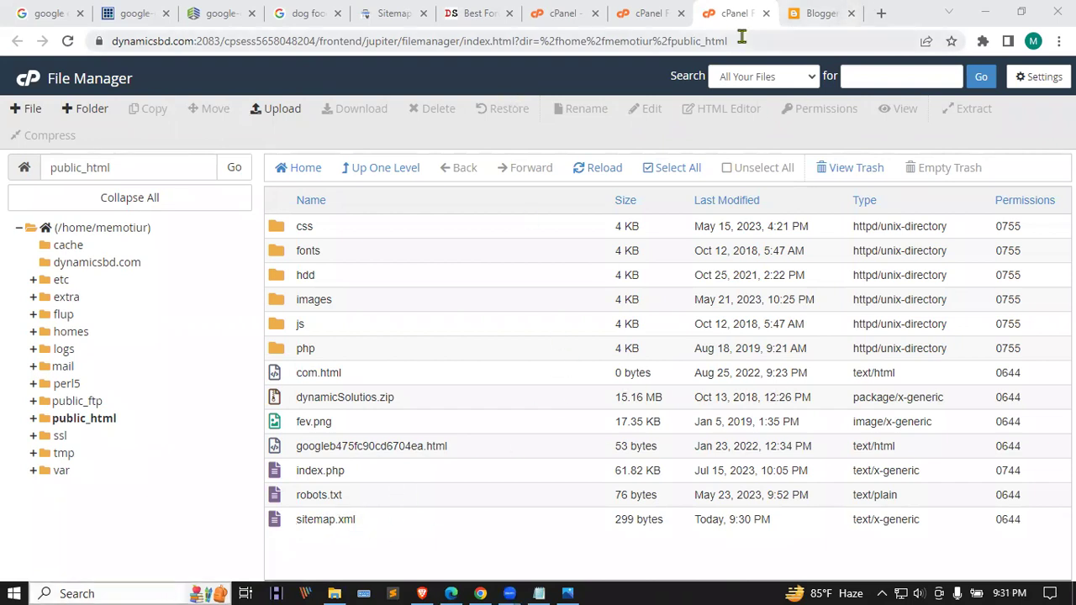
left_click(492, 11)
double_click(289, 45)
left_click(423, 43)
key("ctrl+a")
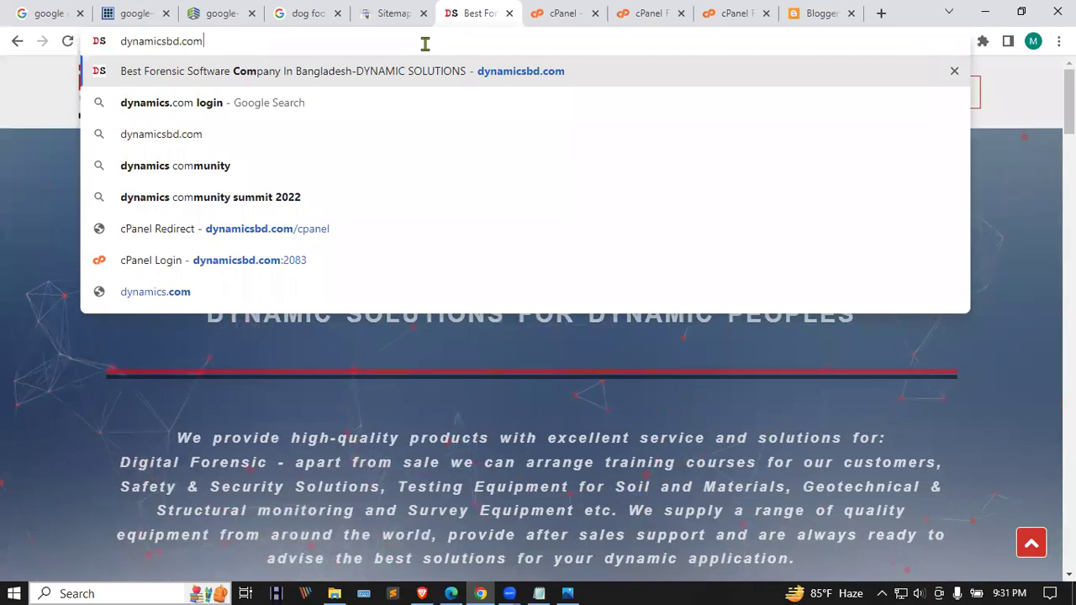
key("ctrl+a")
key("ctrl+c")
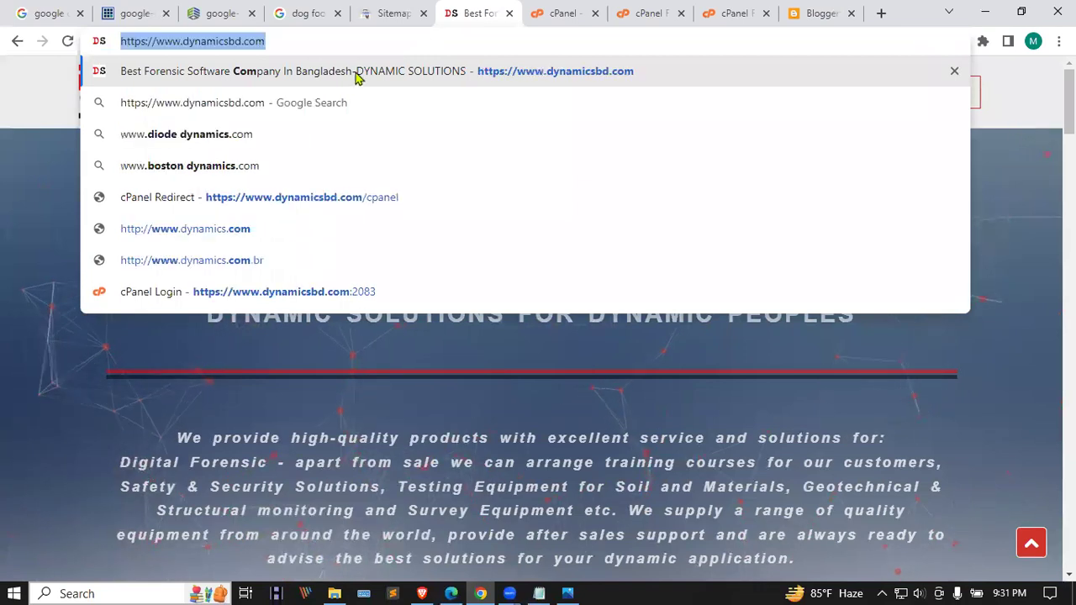
left_click(880, 13)
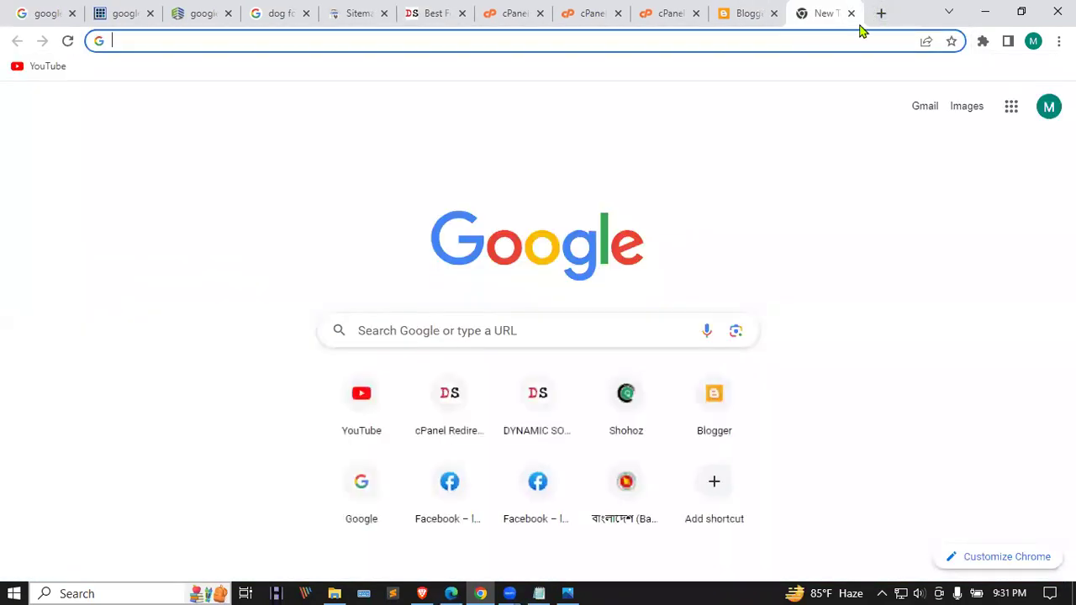
key("ctrl+v")
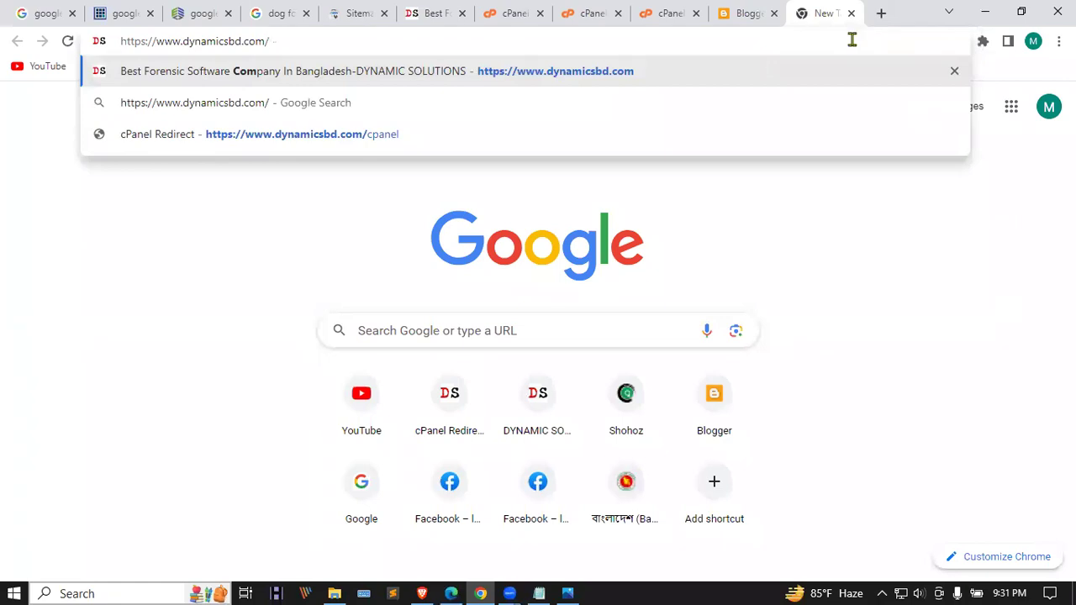
type("site")
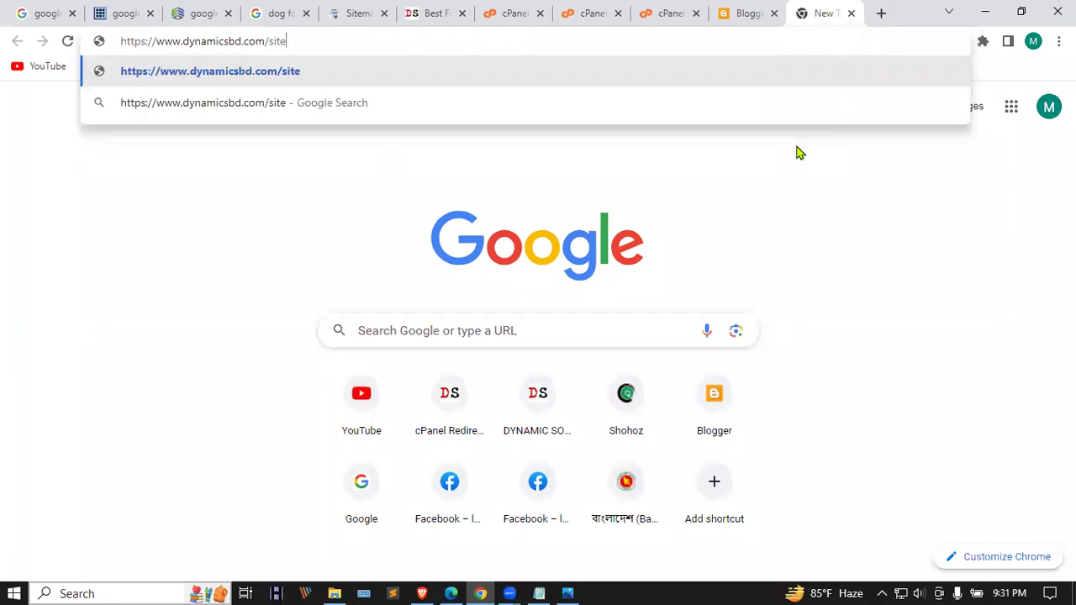
type("map.")
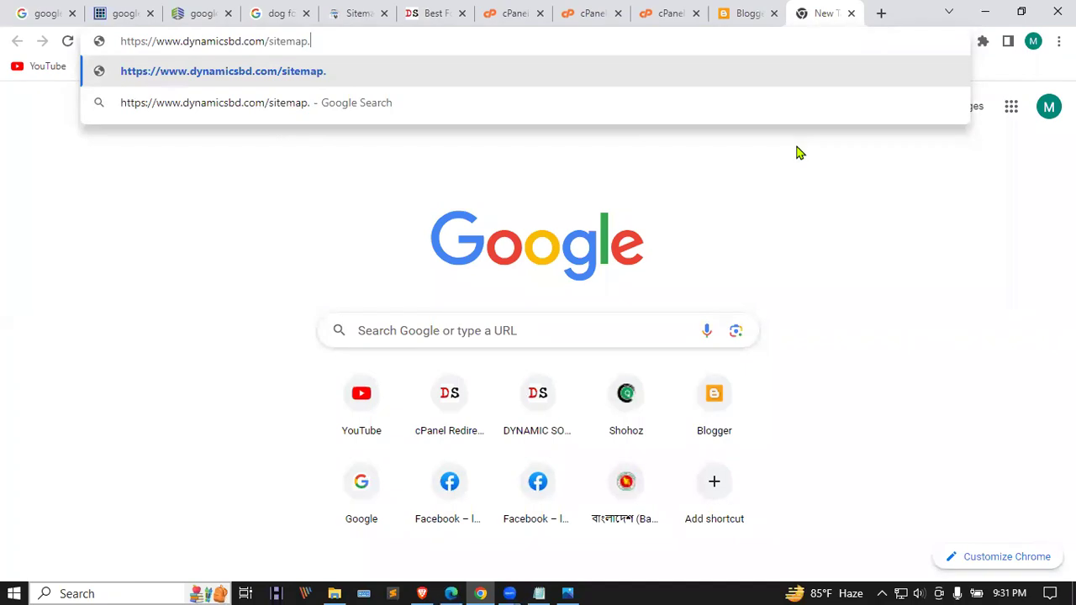
type("xml")
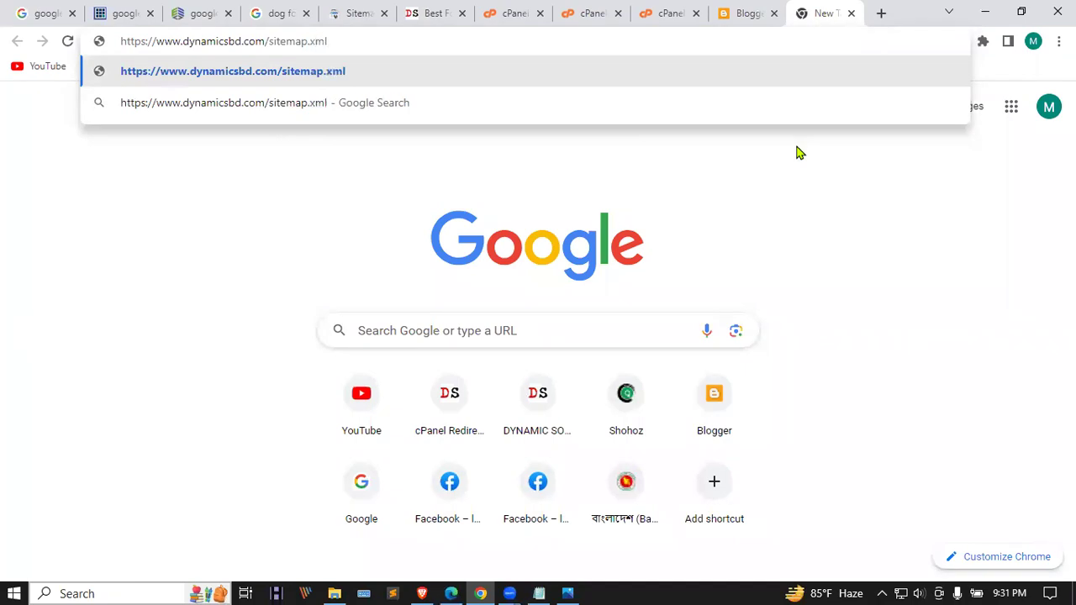
key("Return")
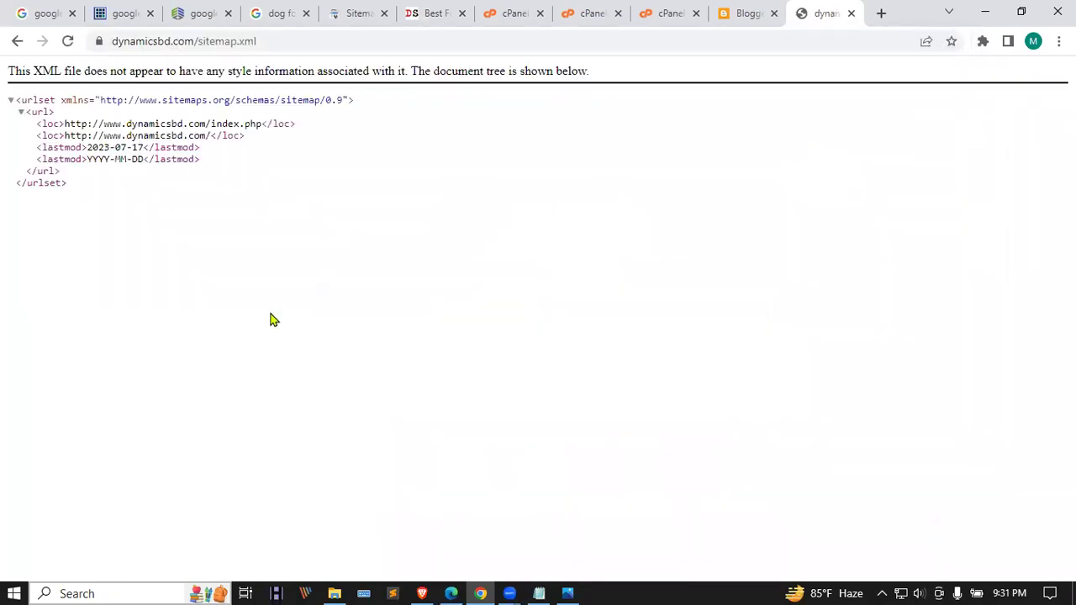
left_click_drag(74, 190, 3, 107)
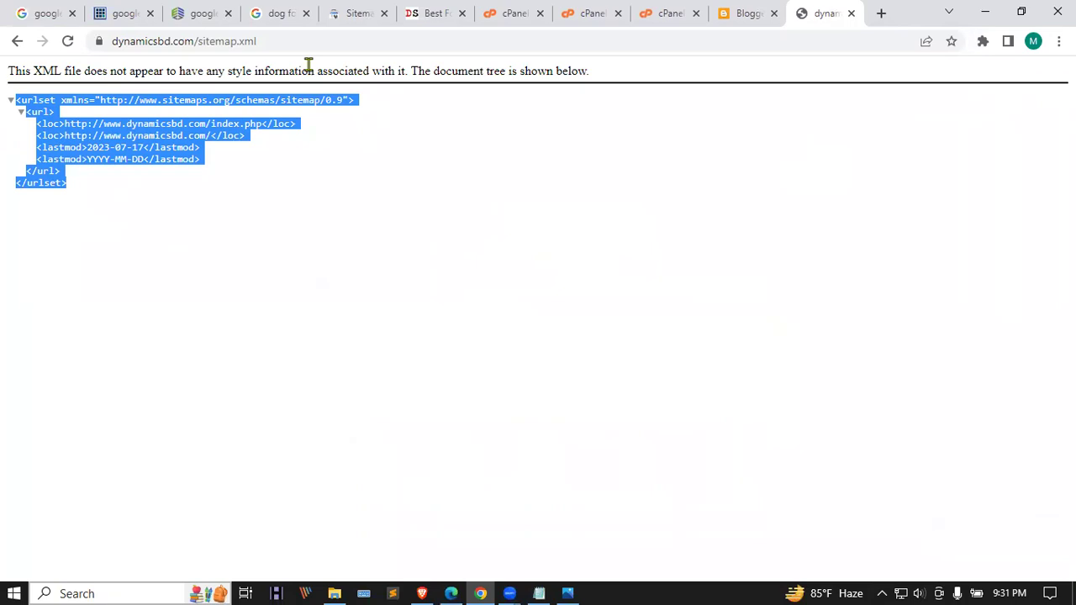
- Copy the live sitemap page's URL and switch to the Search Console tab
left_click(285, 40)
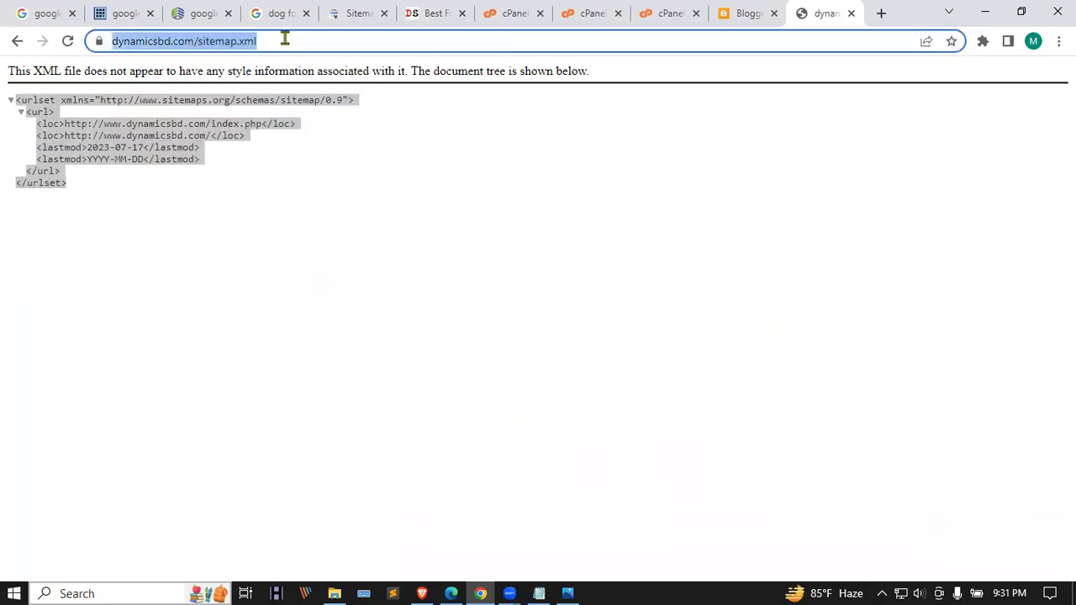
right_click(249, 49)
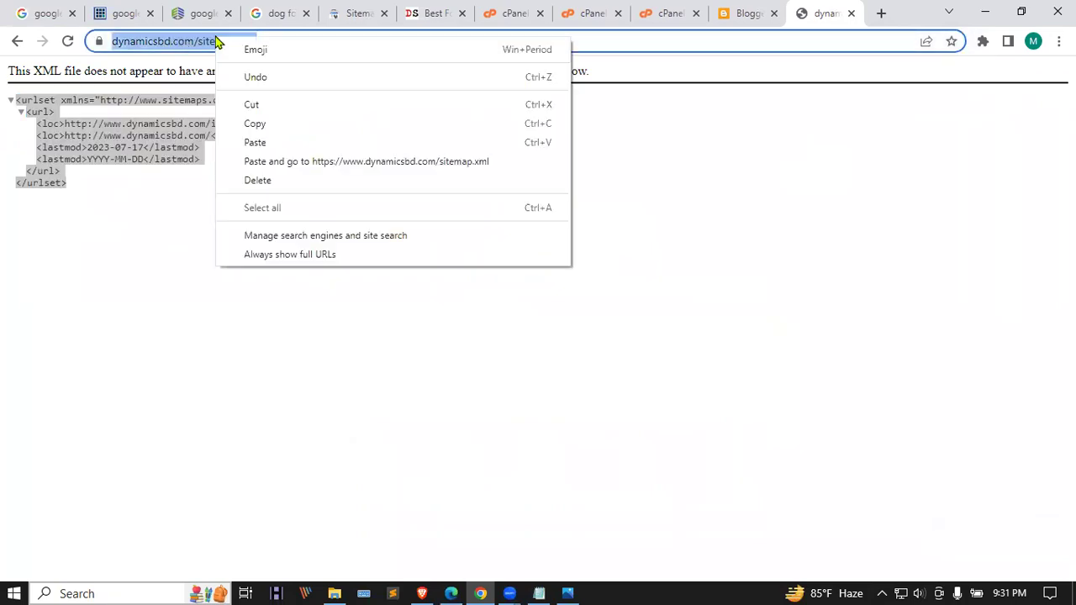
left_click(266, 130)
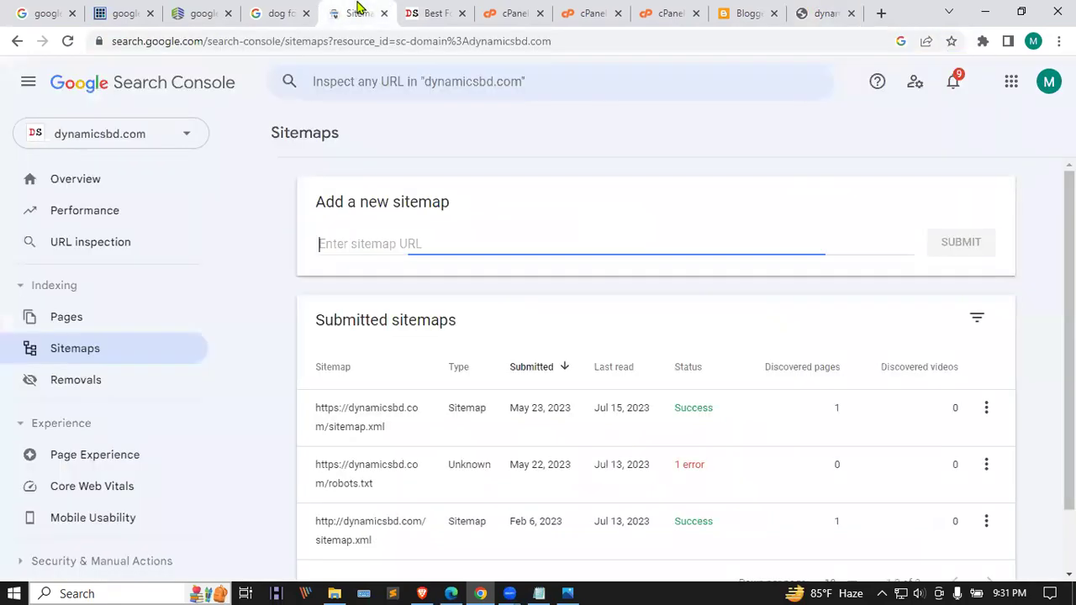
left_click(357, 13)
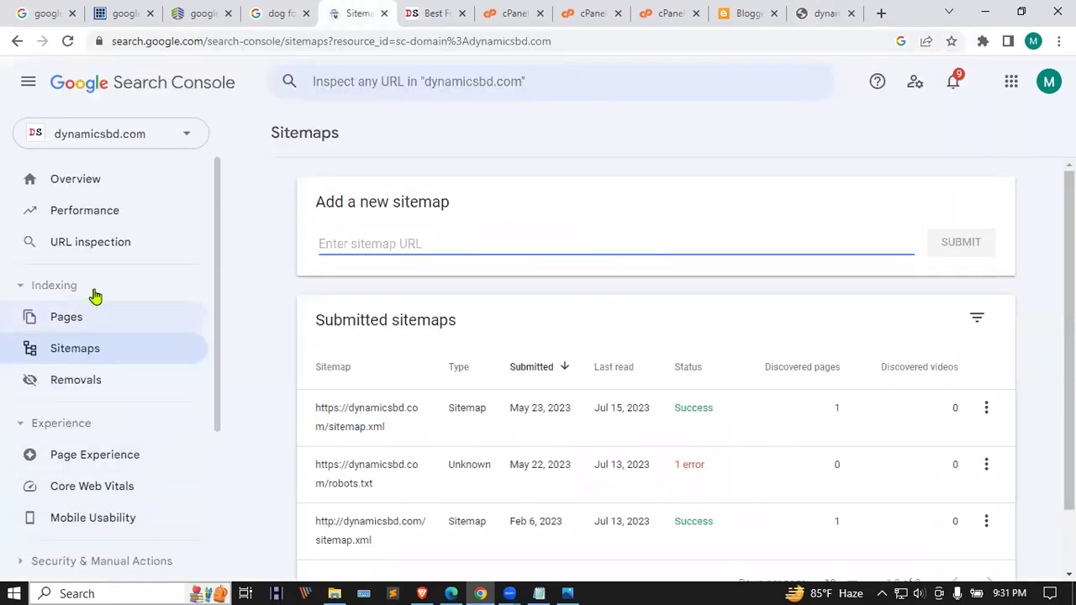
left_click(73, 180)
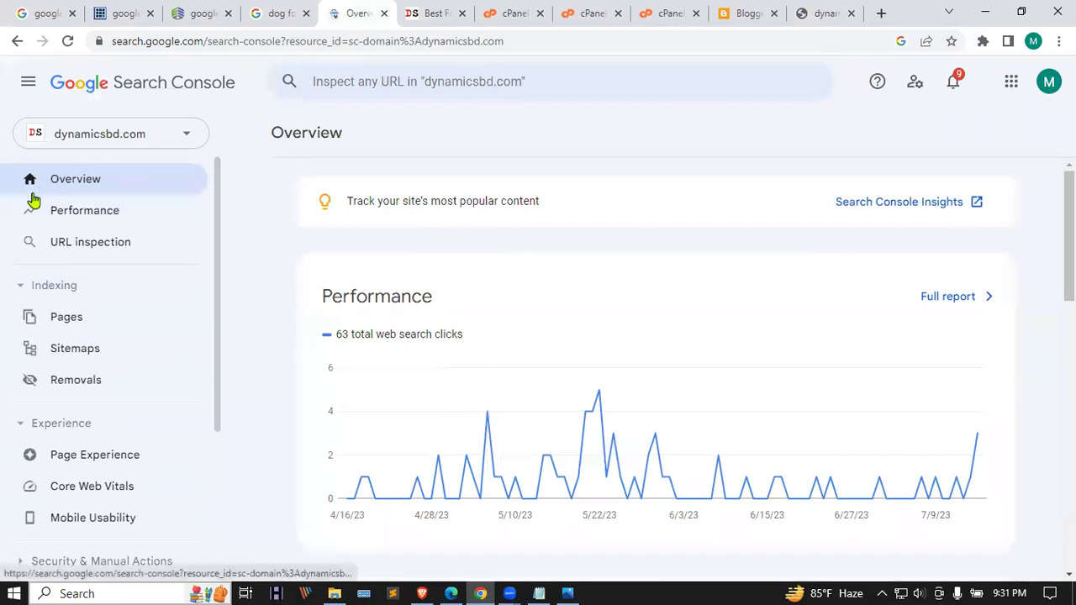
left_click(81, 356)
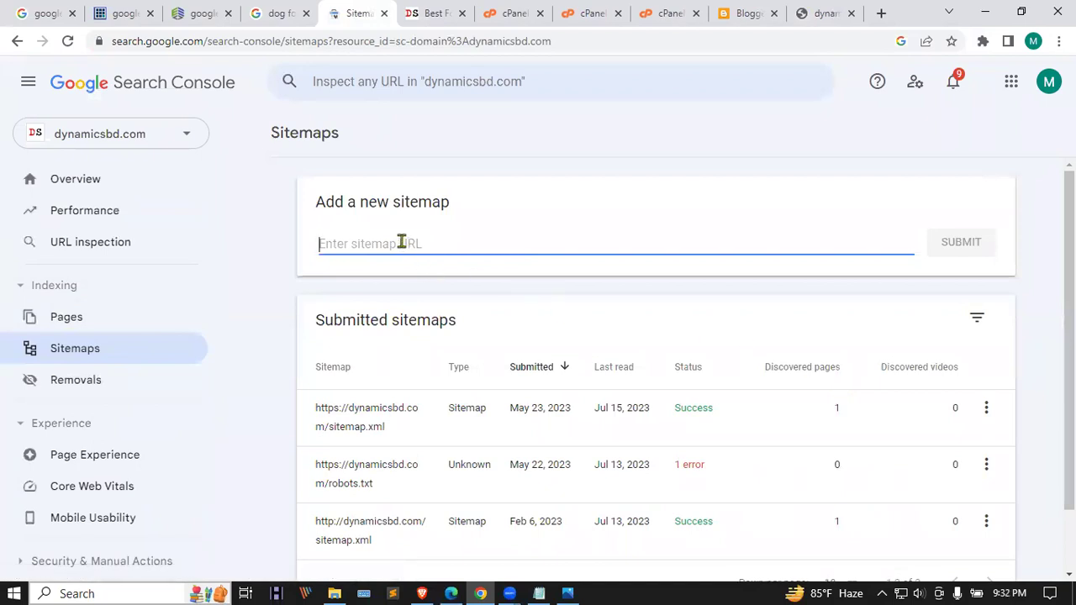
key("ctrl+v")
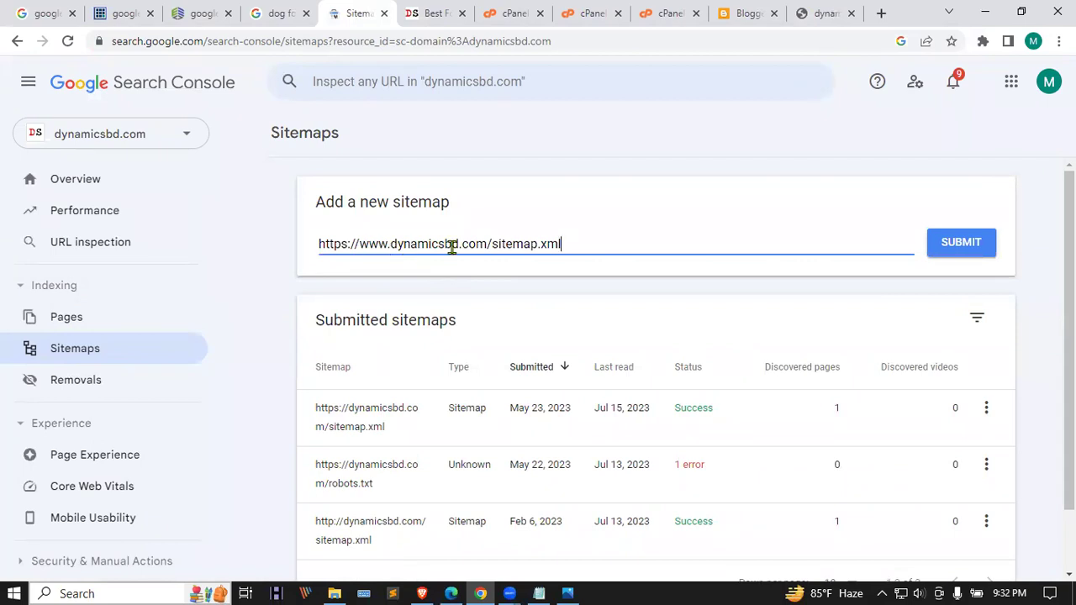
left_click(980, 247)
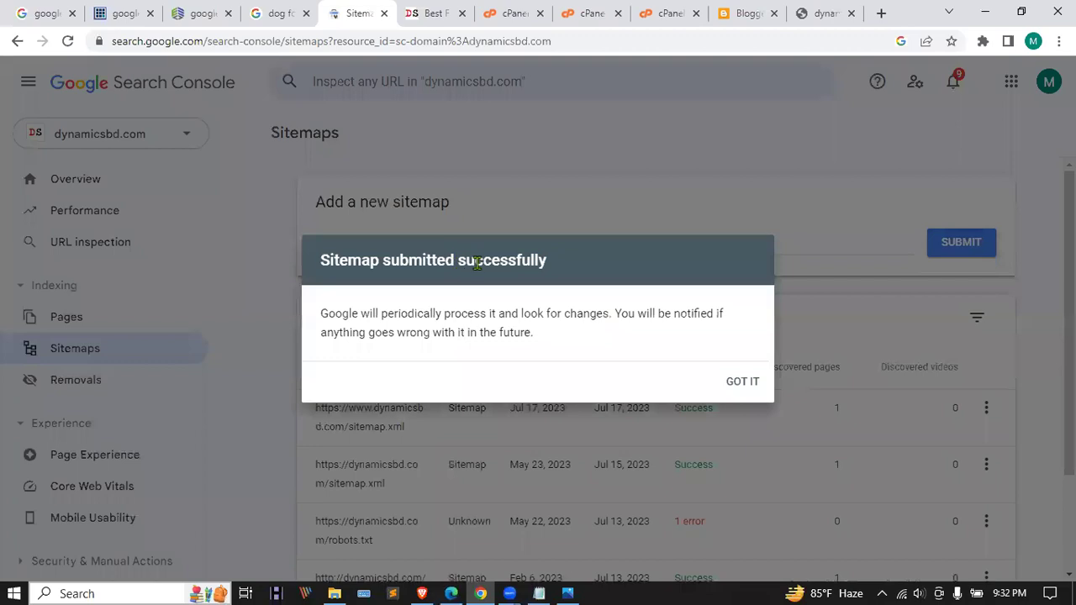
left_click(752, 385)
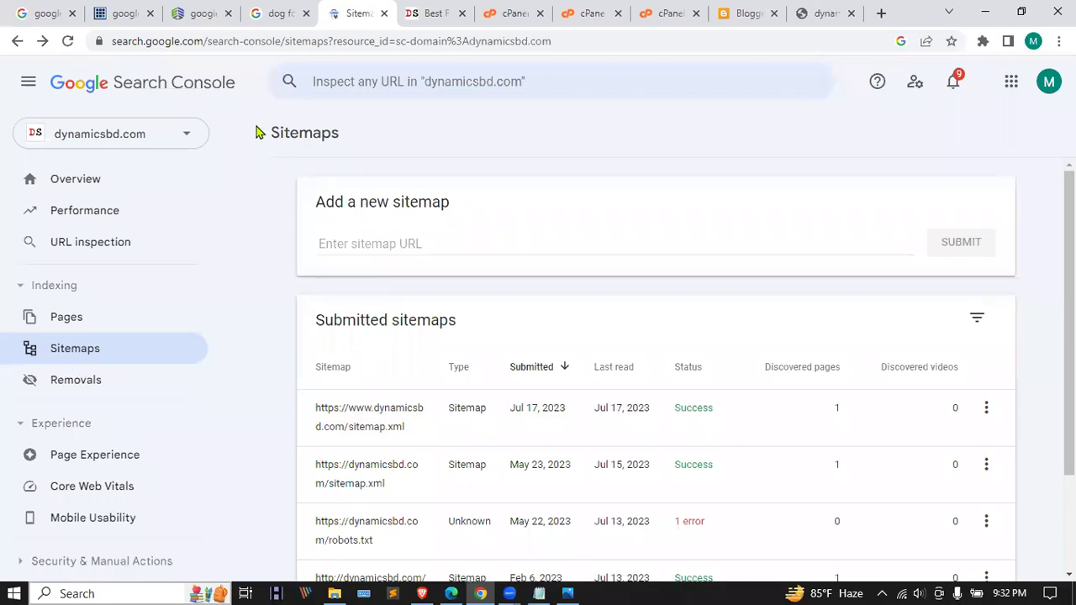
- Return to the public_html listing in cPanel File Manager and download robots.txt
left_click(443, 12)
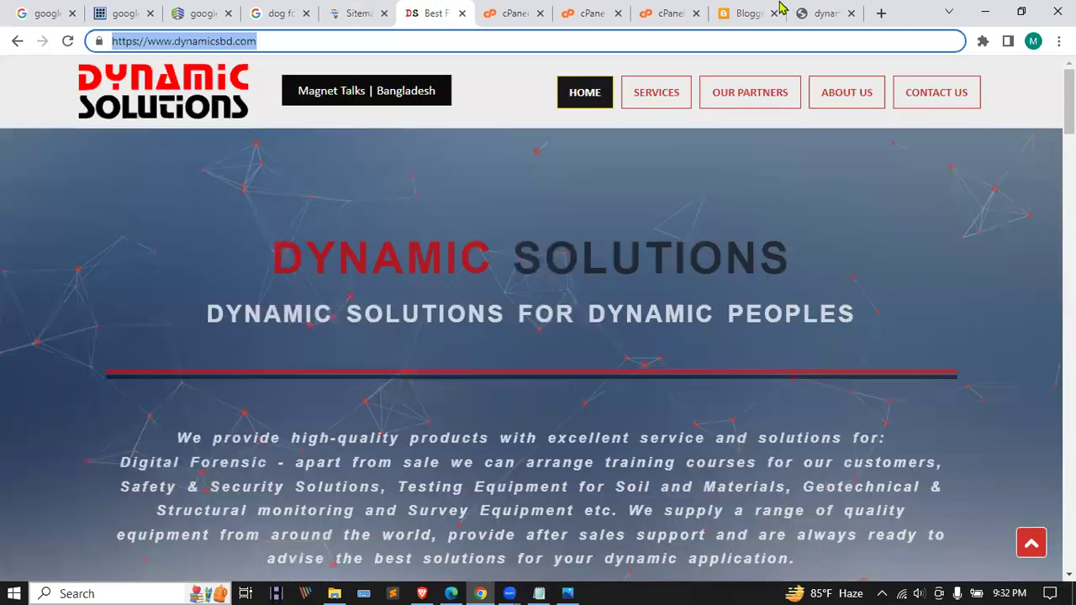
key("ctrl+Tab")
key("ctrl+Tab")
key("ctrl+Tab")
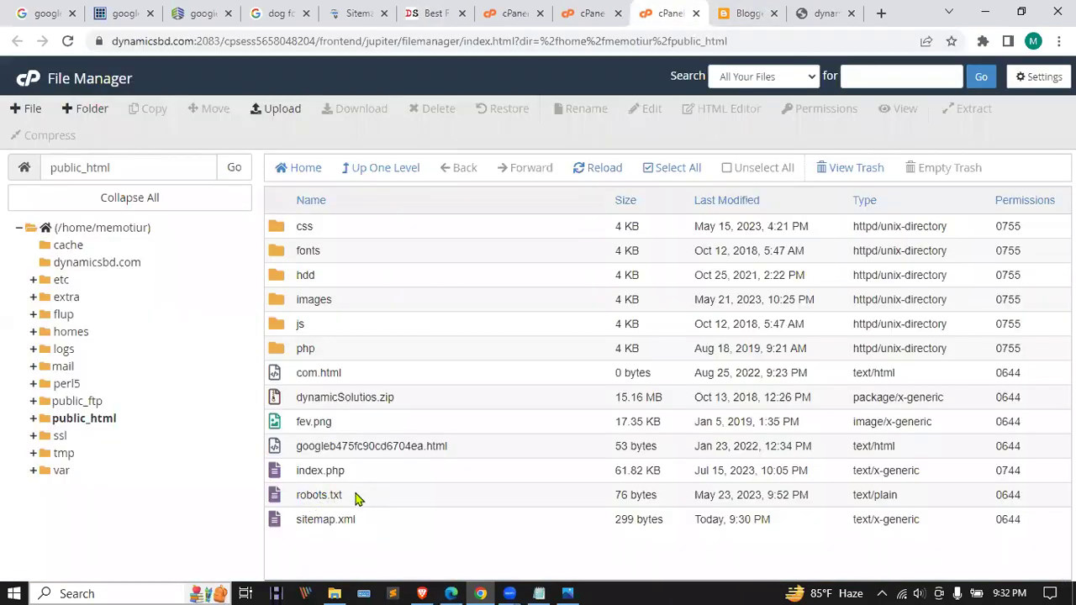
left_click(355, 496)
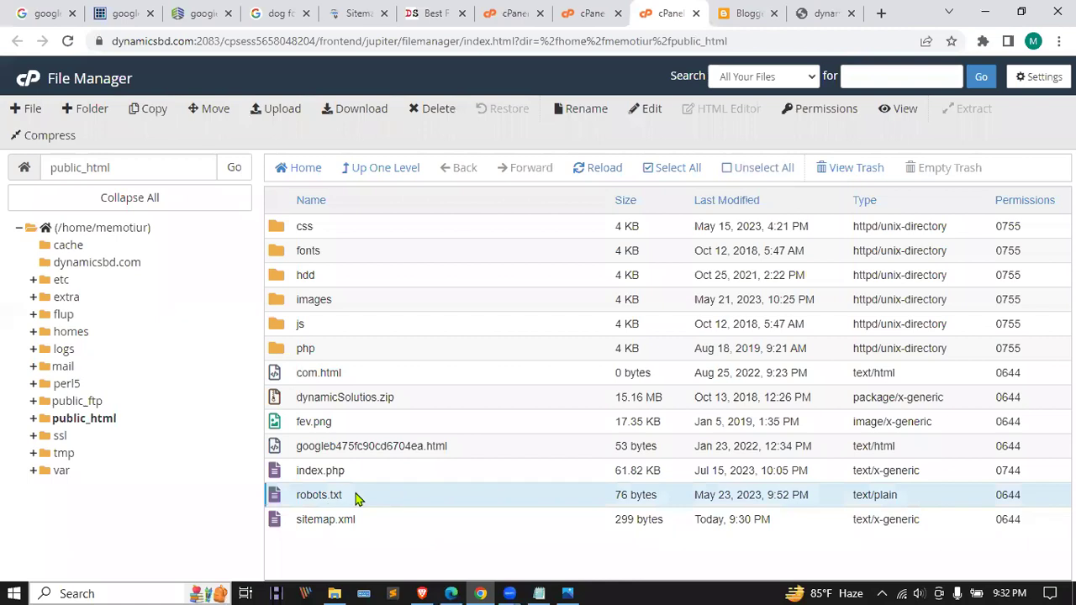
left_click(332, 115)
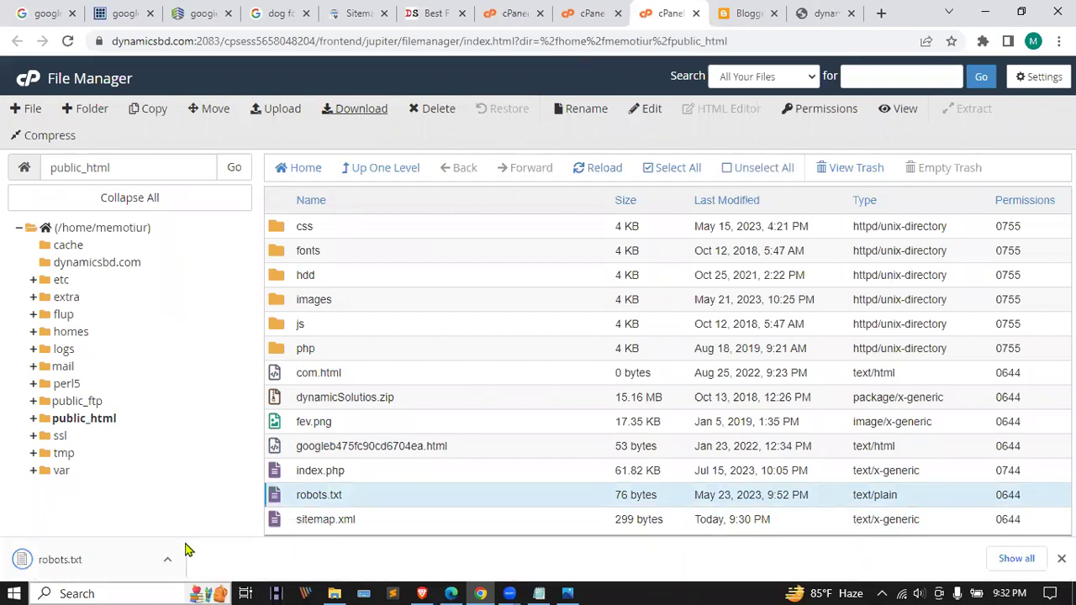
- Locate the downloaded robots.txt in its folder and place it in G:\Lead IT Class\Slide\seo
left_click(167, 559)
left_click(213, 506)
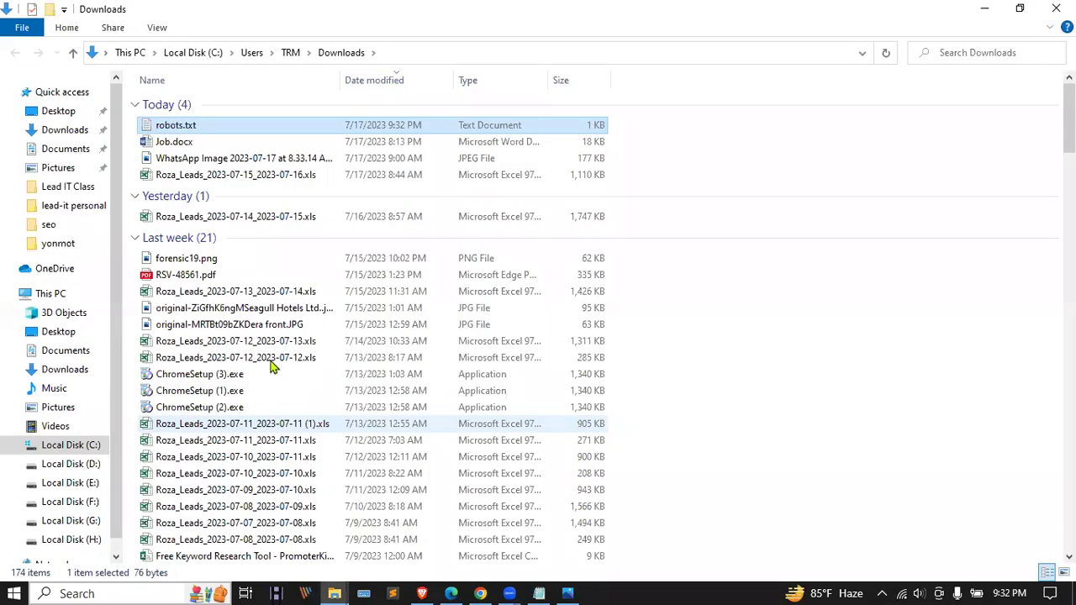
left_click(71, 521)
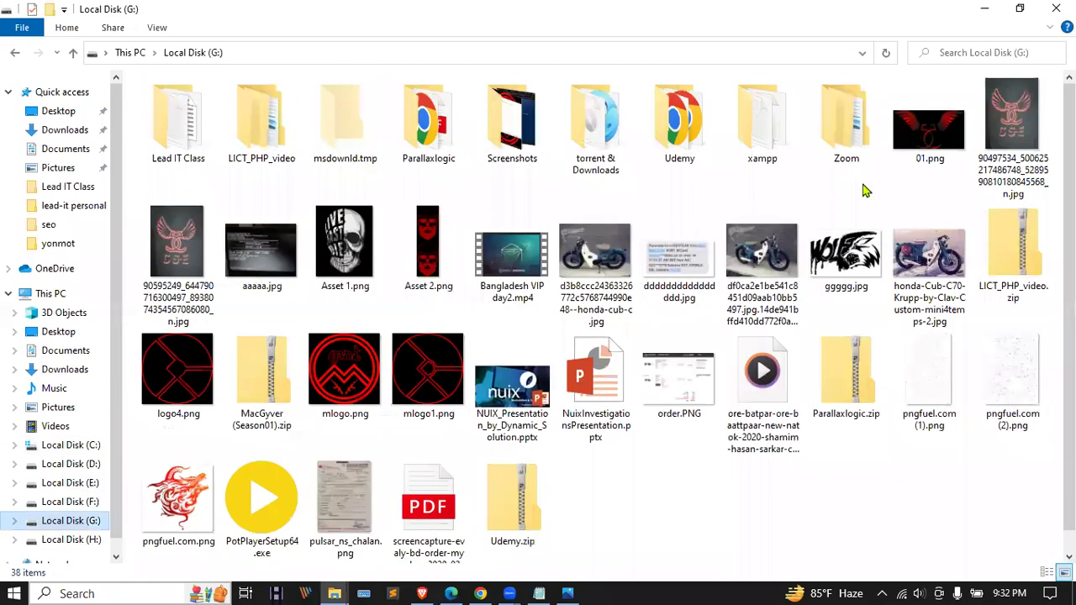
double_click(372, 92)
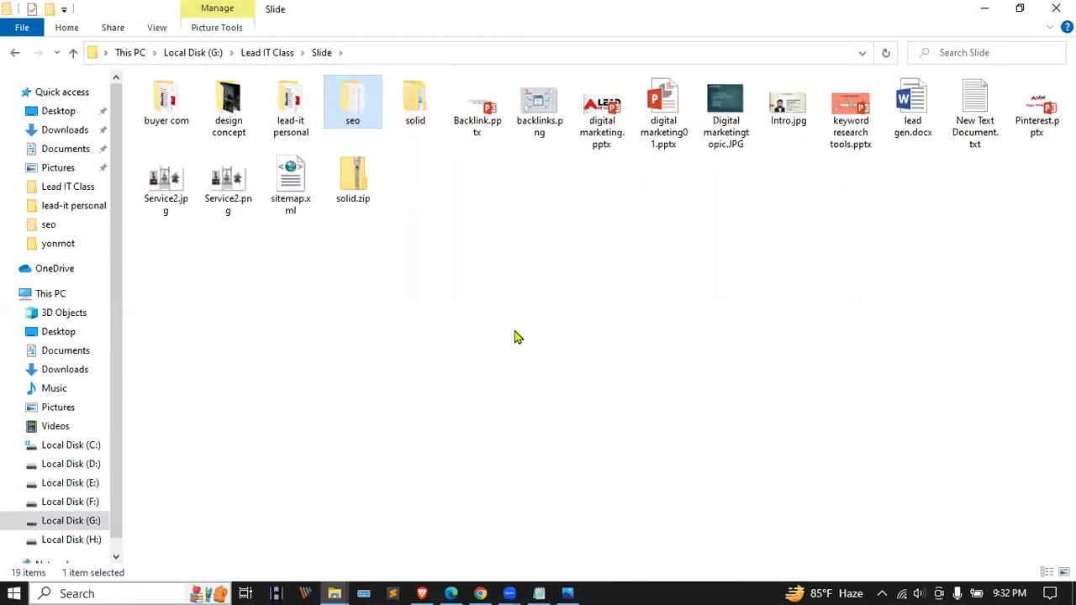
key("Return")
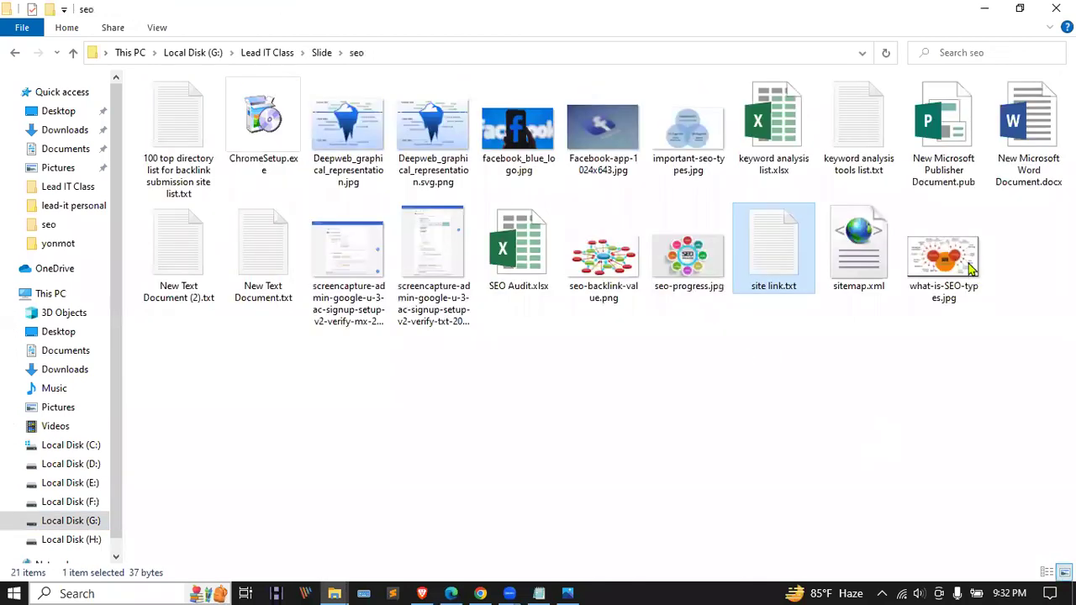
left_click(734, 392)
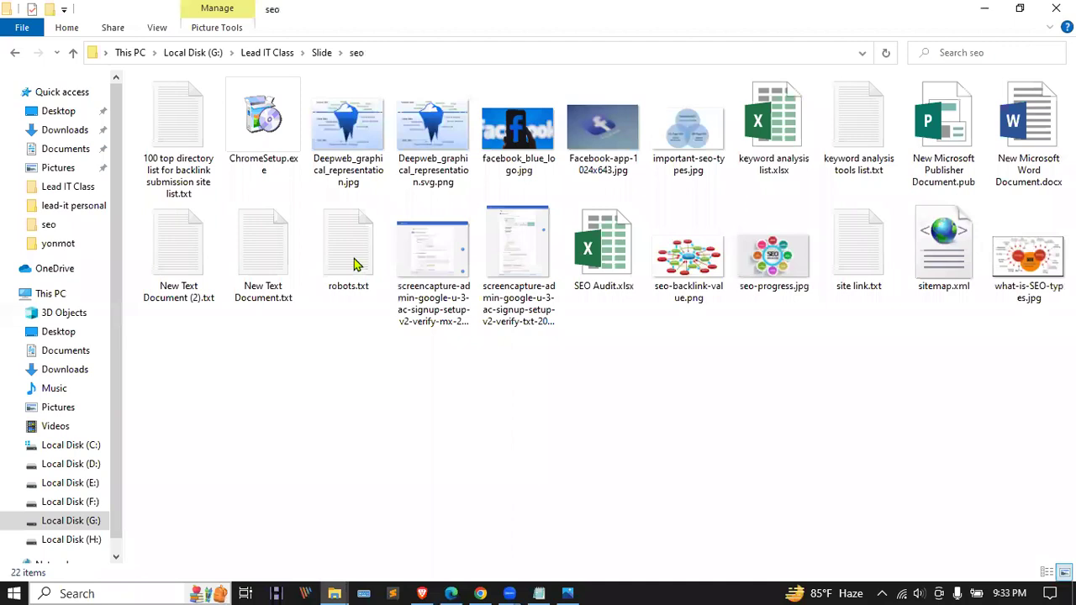
- Open robots.txt from the seo folder in Notepad and examine its User-agent, Allow and Sitemap lines
right_click(353, 264)
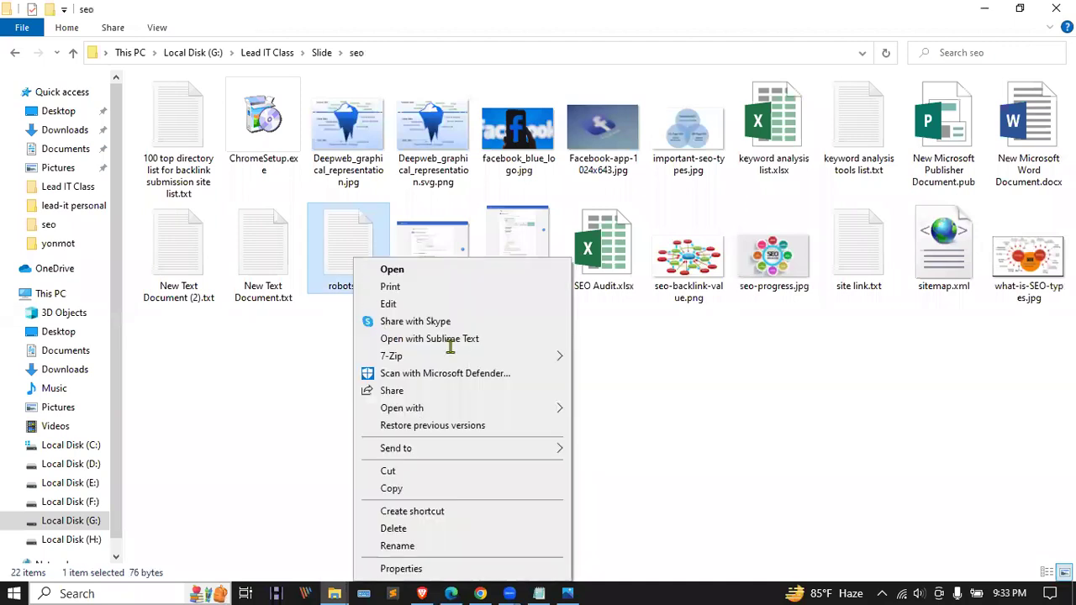
left_click(392, 269)
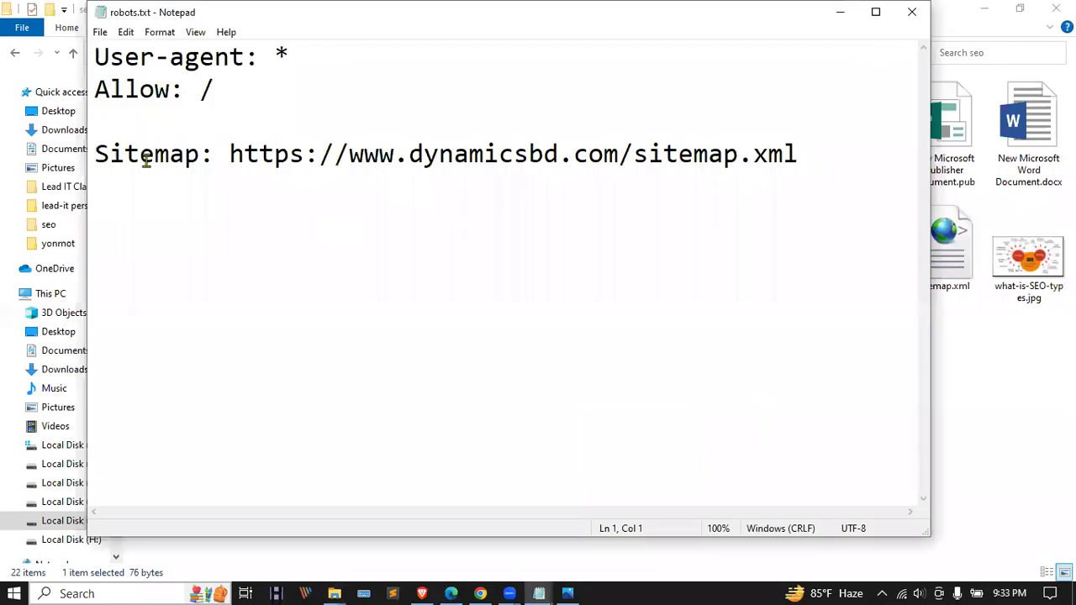
left_click(804, 154)
left_click_drag(235, 156, 105, 152)
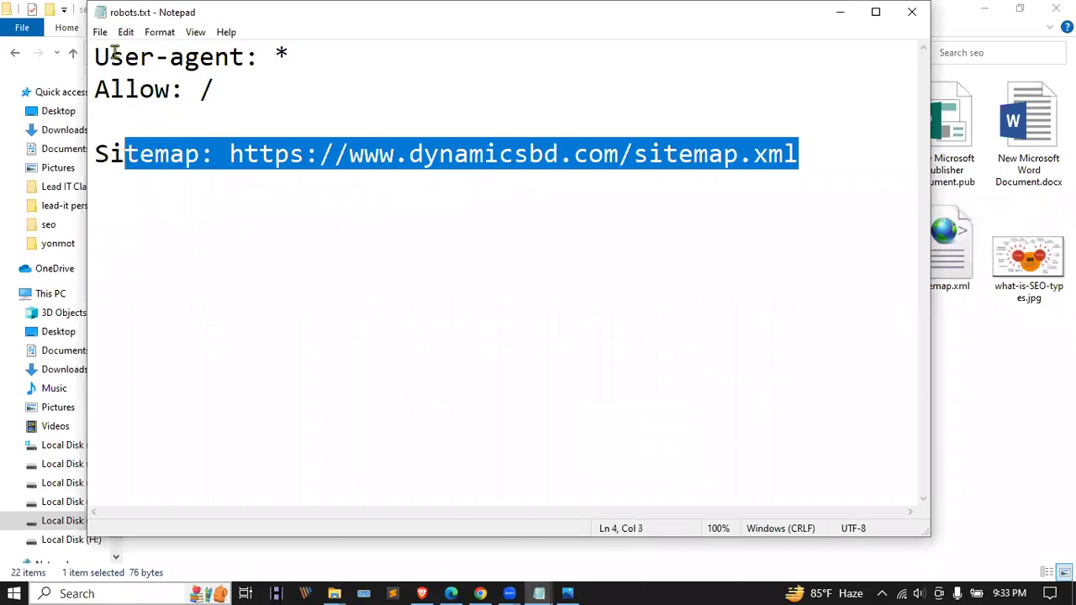
left_click(278, 55)
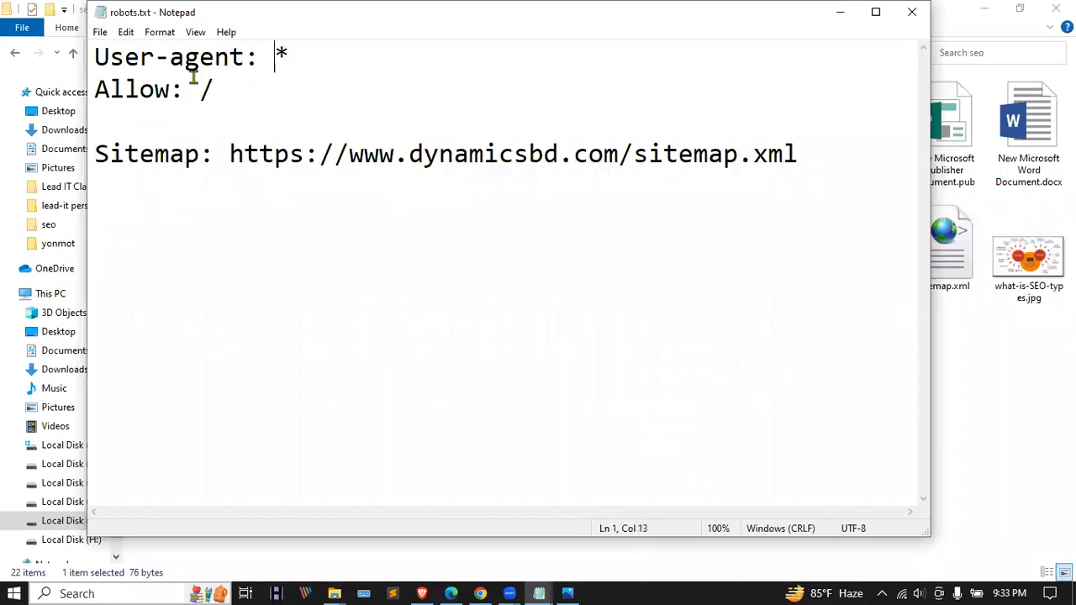
left_click_drag(91, 84, 108, 86)
left_click_drag(183, 85, 185, 86)
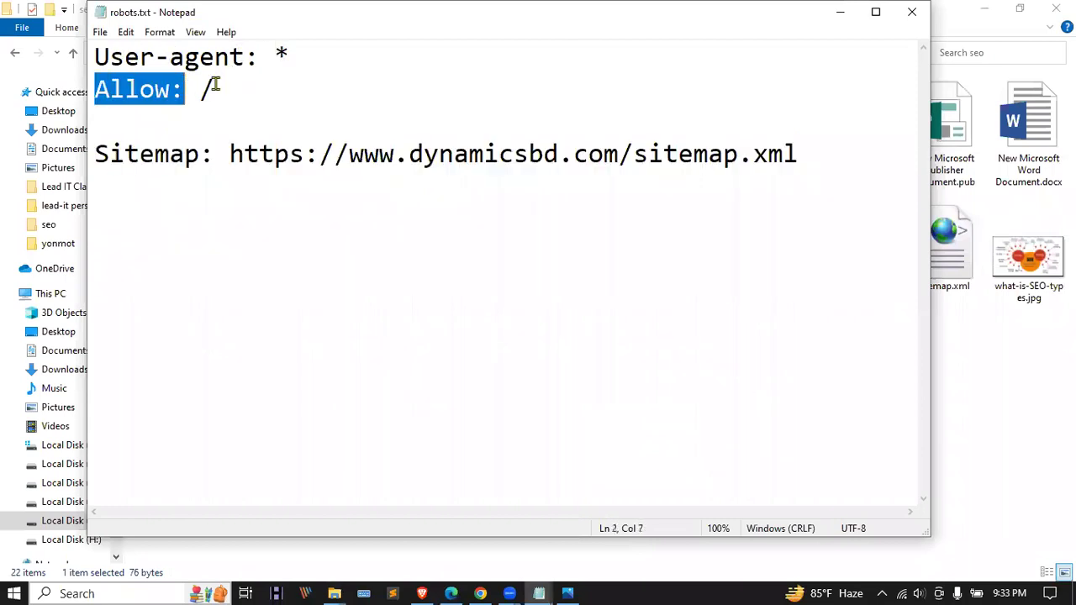
left_click_drag(94, 154, 684, 166)
left_click(221, 154)
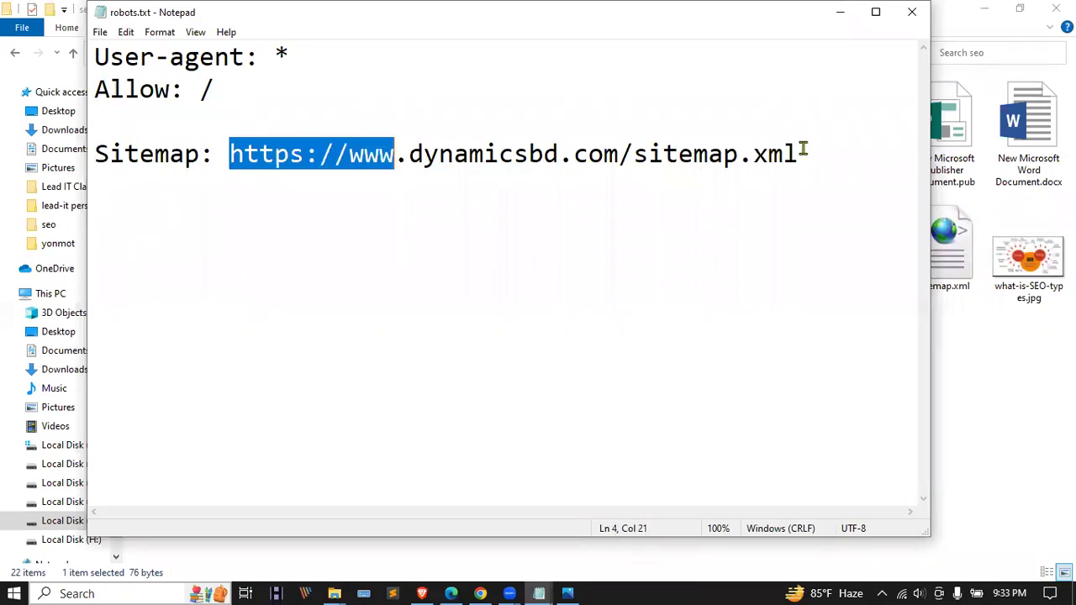
left_click_drag(805, 148, 799, 154)
key("Right")
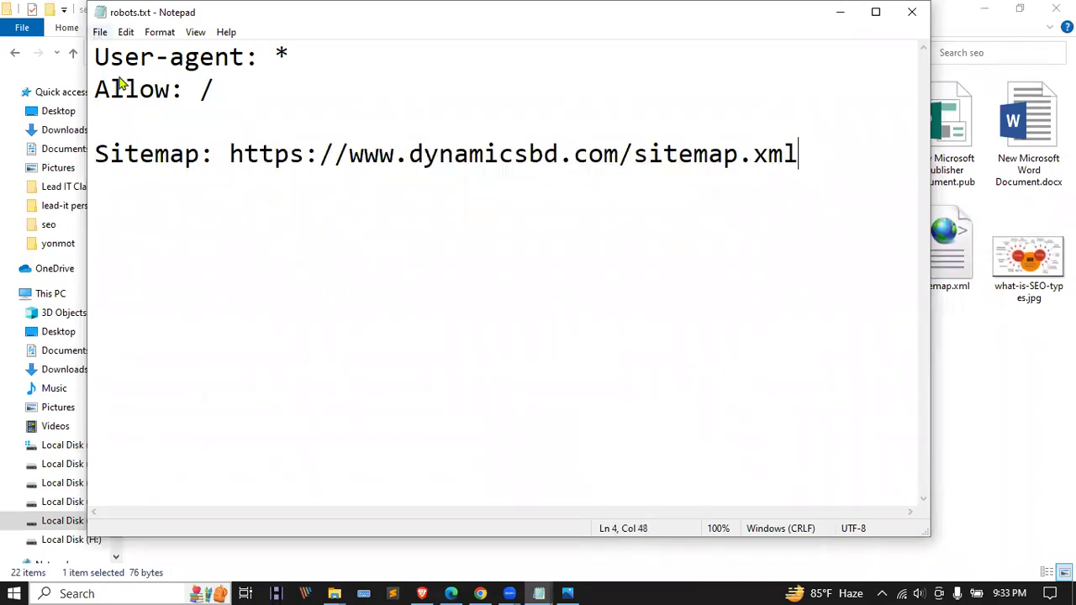
key("alt+f")
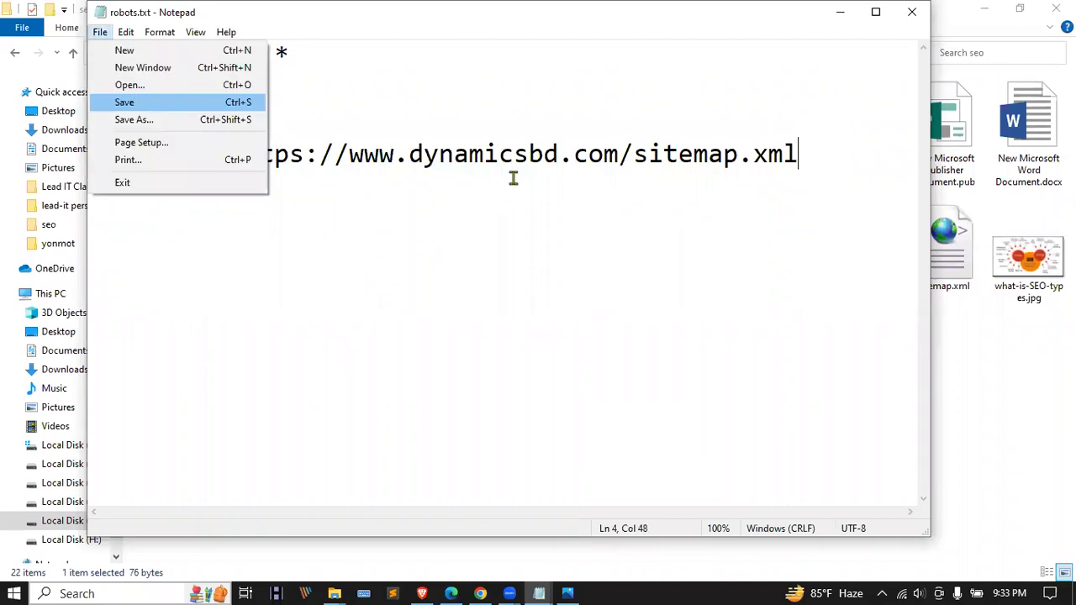
key("Escape")
left_click_drag(347, 160, 618, 153)
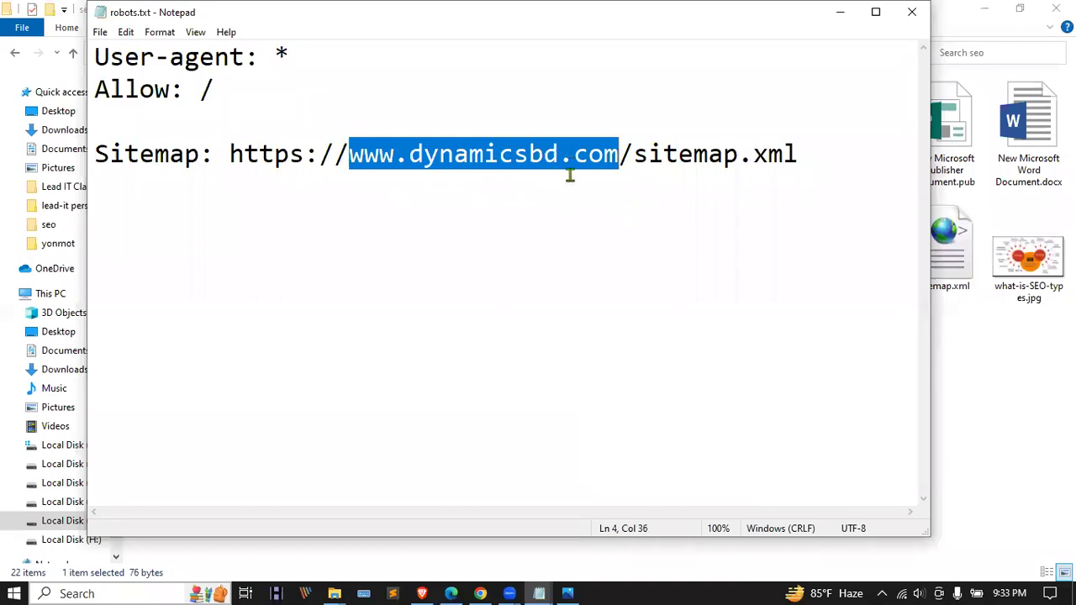
left_click(561, 133)
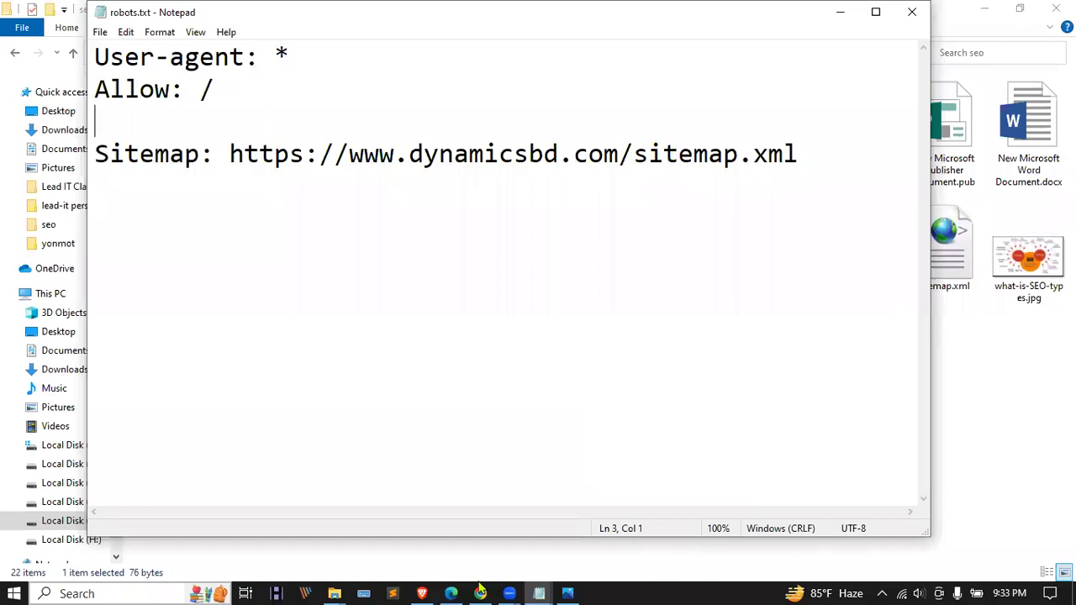
- Switch to Chrome and view the google-crawler.png diagram tab
left_click(476, 556)
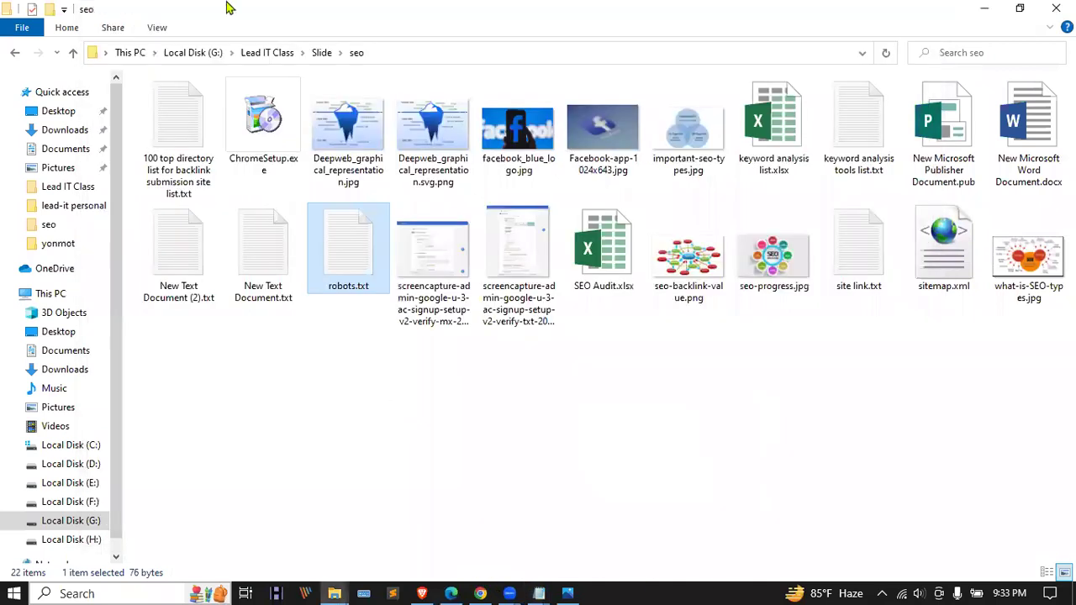
key("alt+Tab")
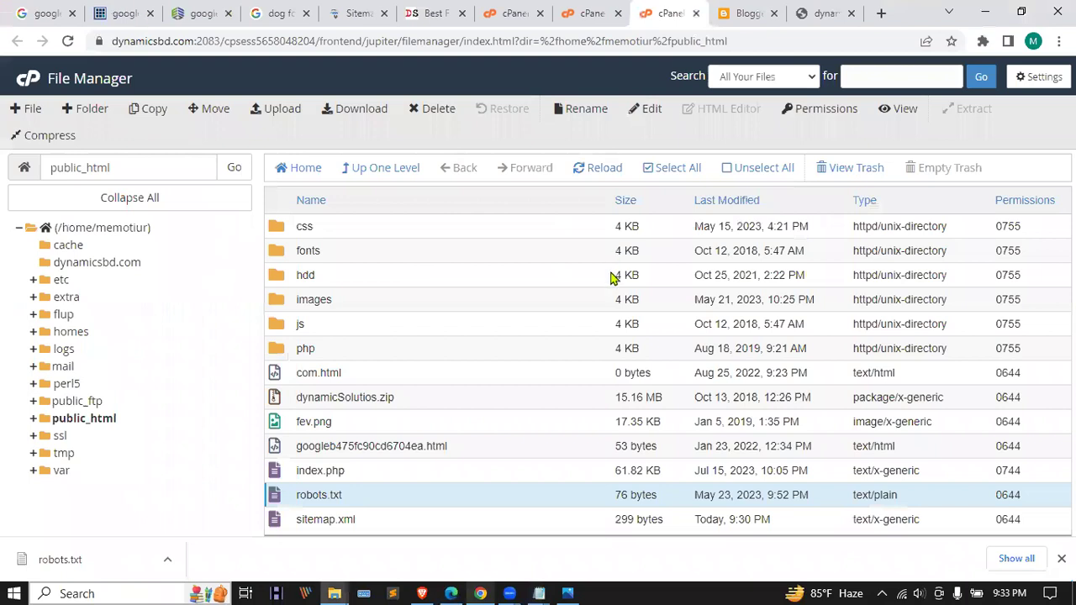
key("ctrl+2")
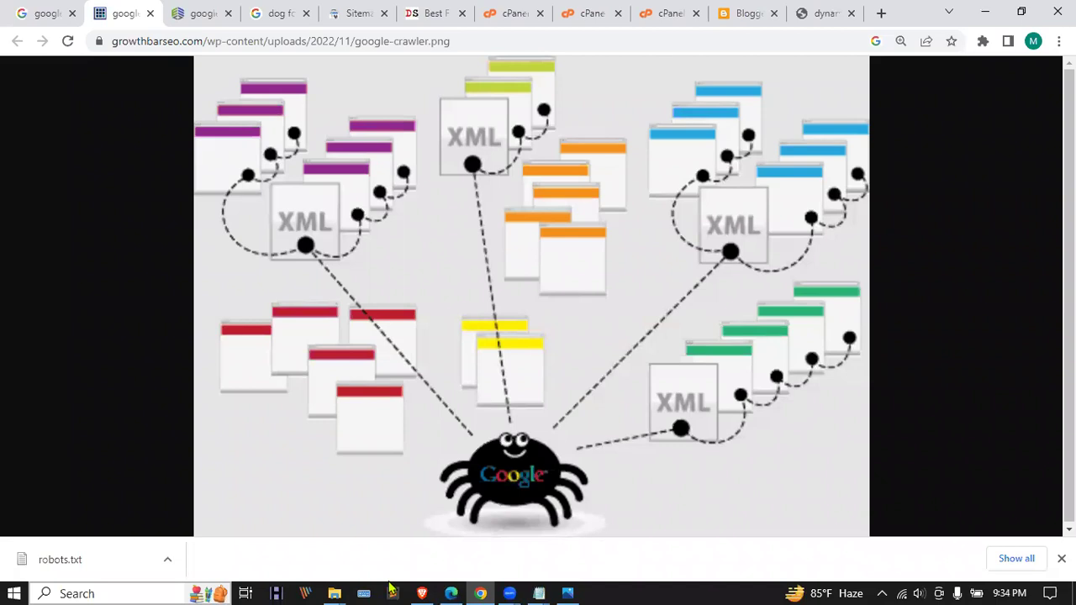
- Return to robots.txt in Notepad, check the file commands for saving, and close the file
left_click(538, 594)
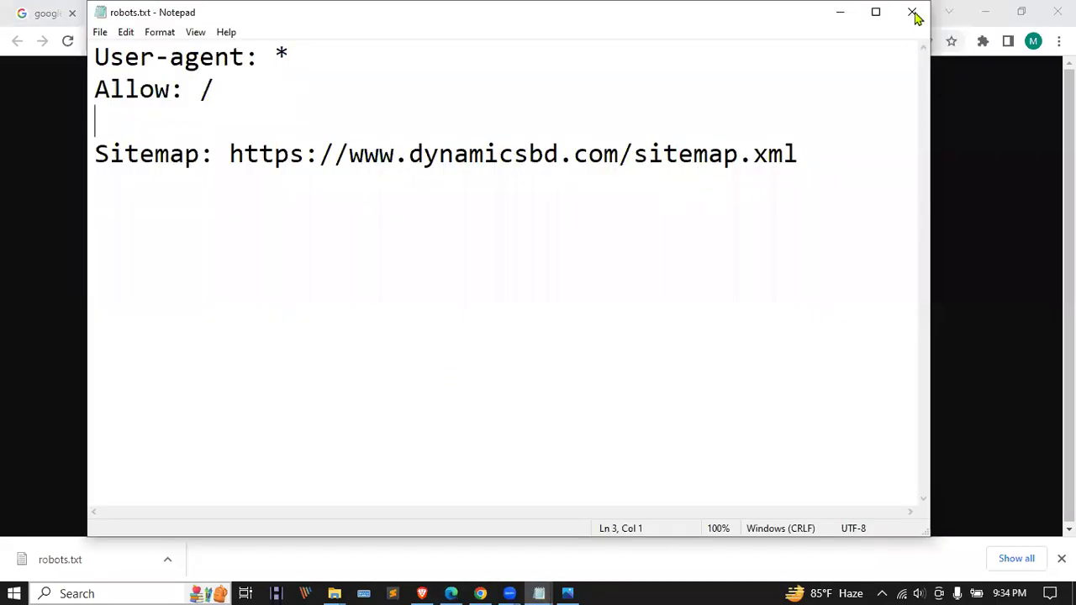
left_click(100, 32)
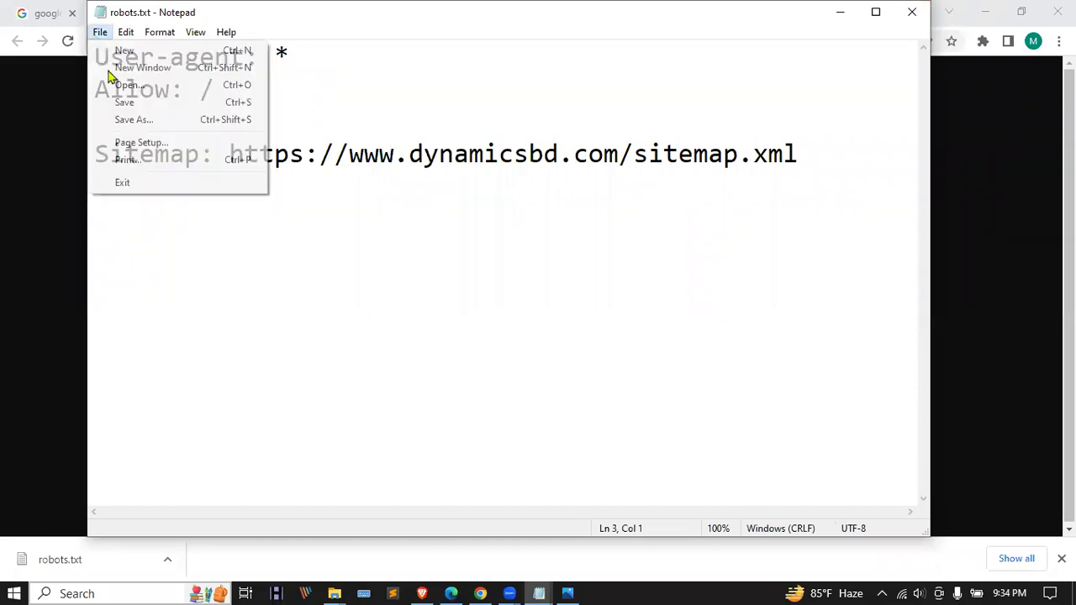
left_click(135, 116)
left_click(911, 11)
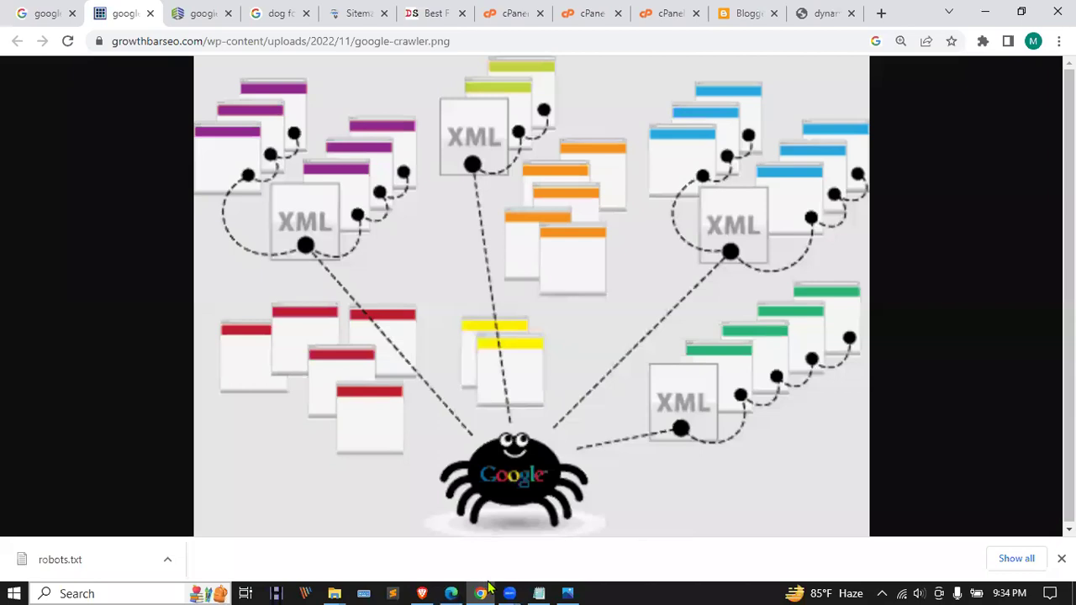
- Permanently delete robots.txt from public_html in cPanel File Manager, skipping the trash
left_click(678, 12)
right_click(362, 500)
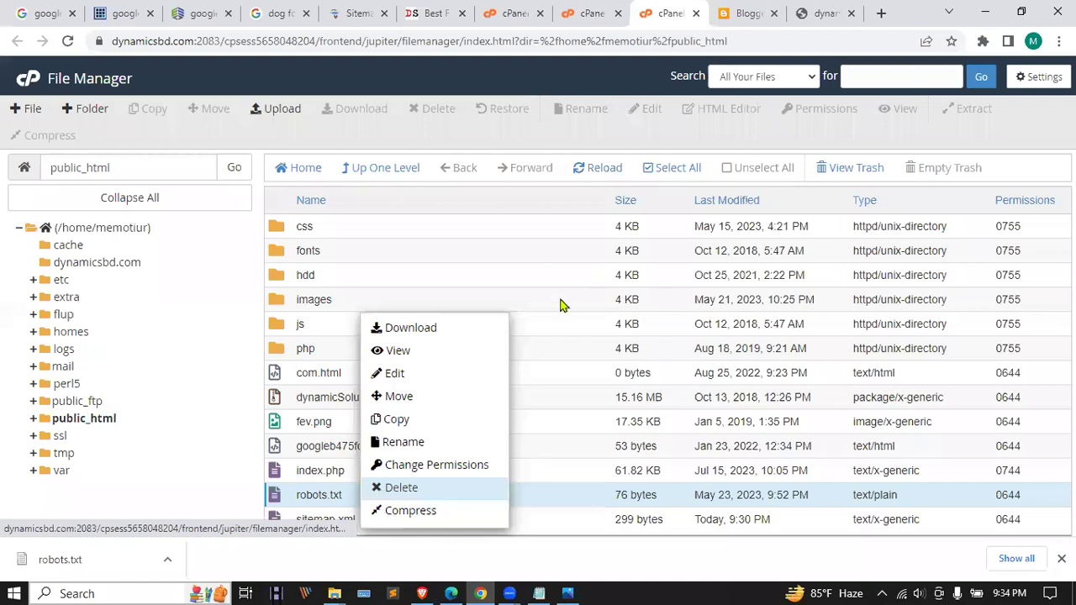
key("Delete")
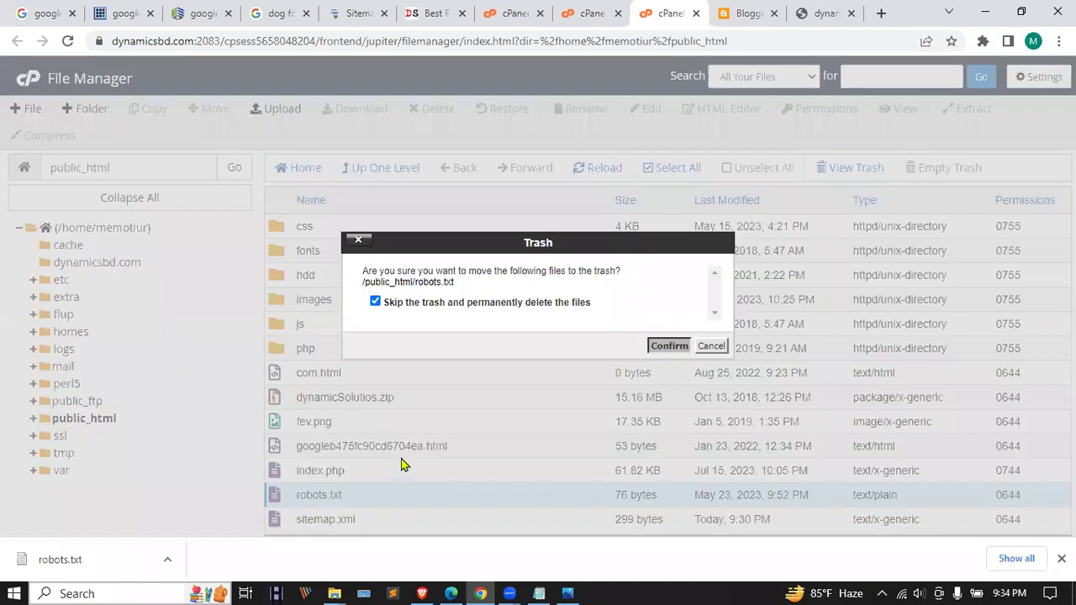
key("Return")
- Upload robots.txt from the local seo folder to public_html and return to the directory listing
left_click(269, 114)
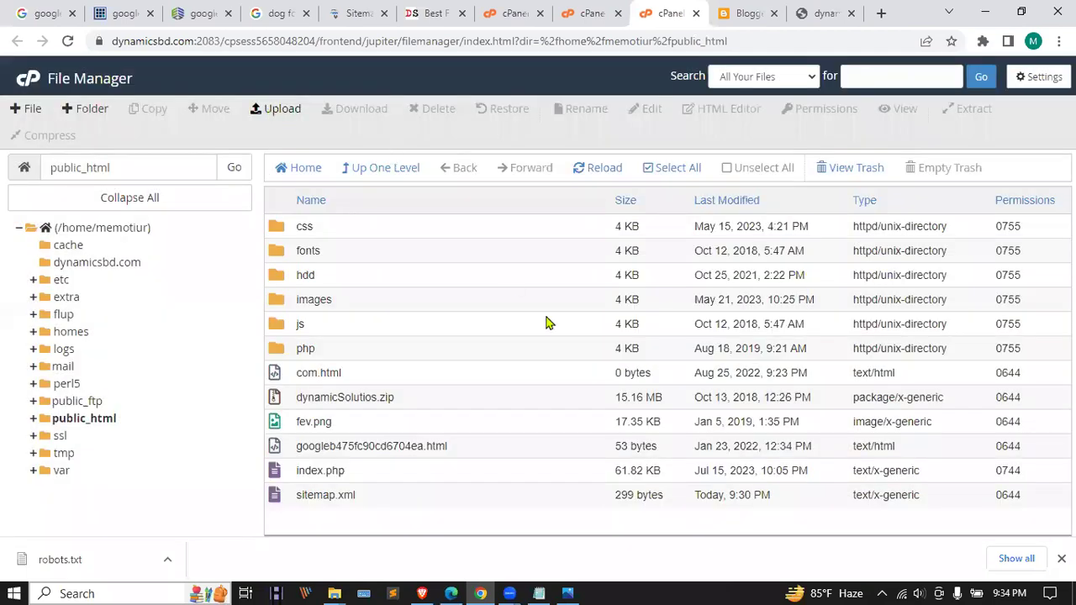
left_click(549, 332)
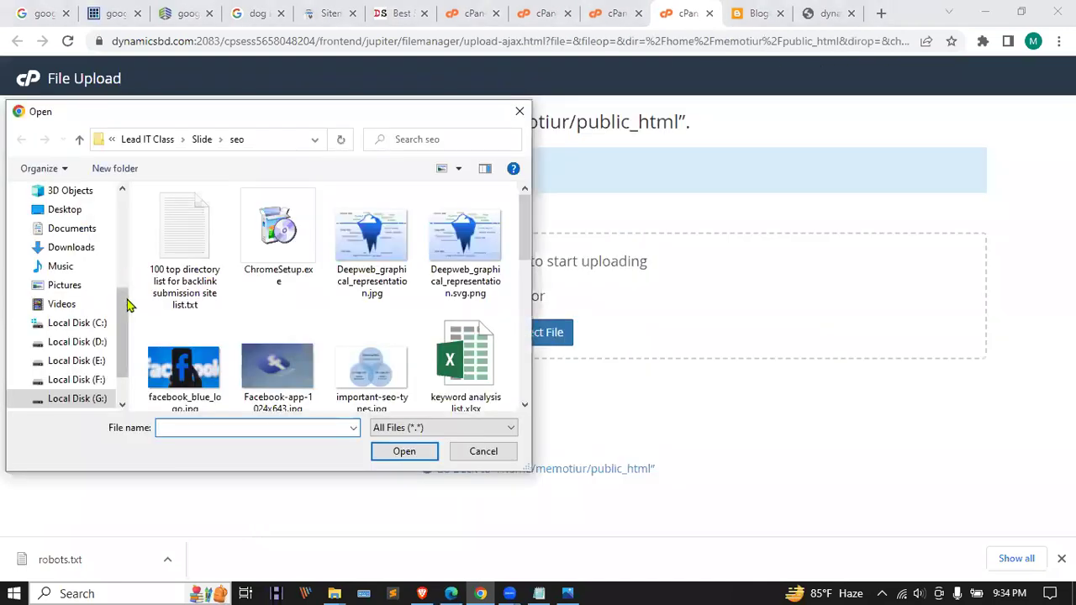
scroll(413, 312, "down", 5)
scroll(413, 312, "down", 2)
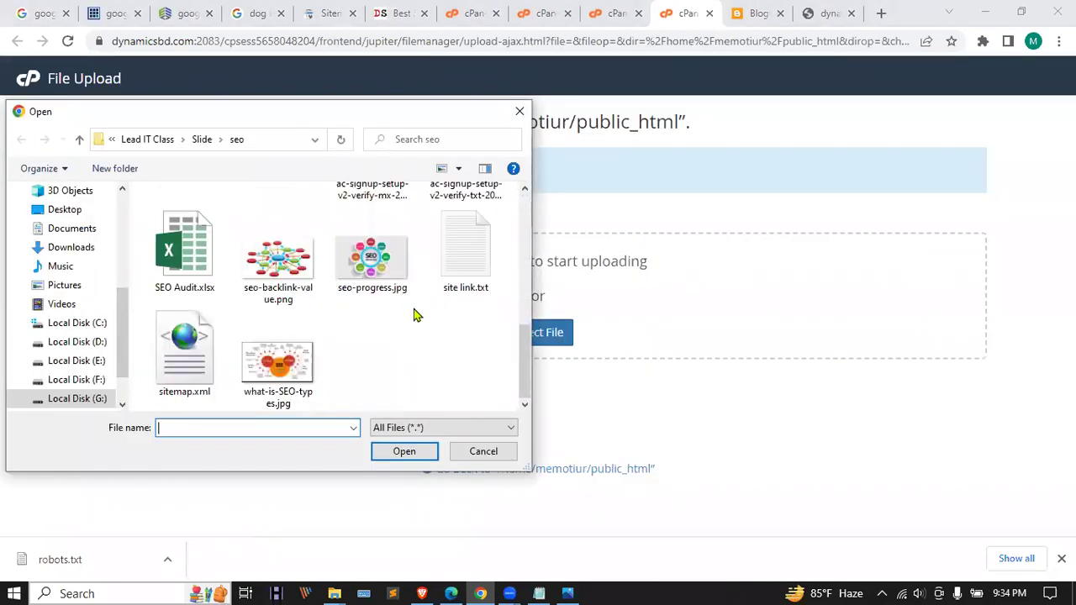
left_click(313, 340)
scroll(312, 339, "up", 3)
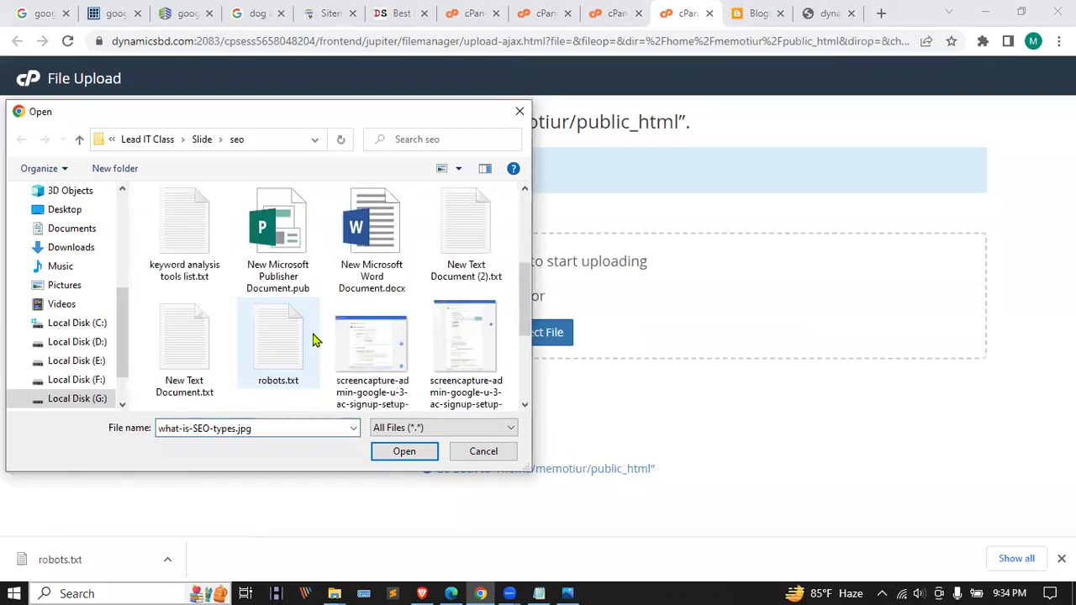
left_click(298, 376)
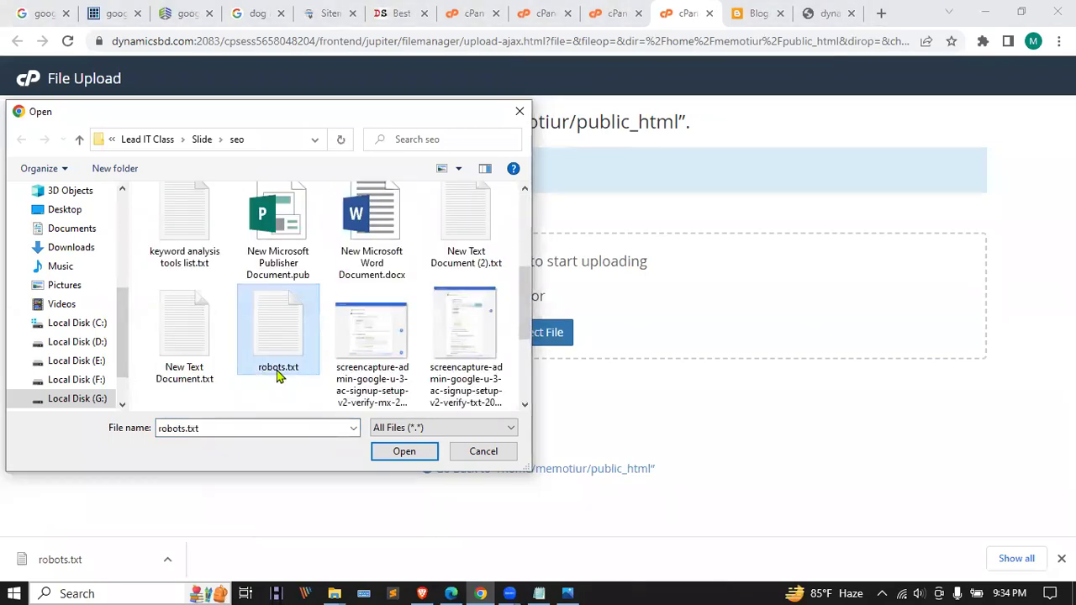
left_click(382, 452)
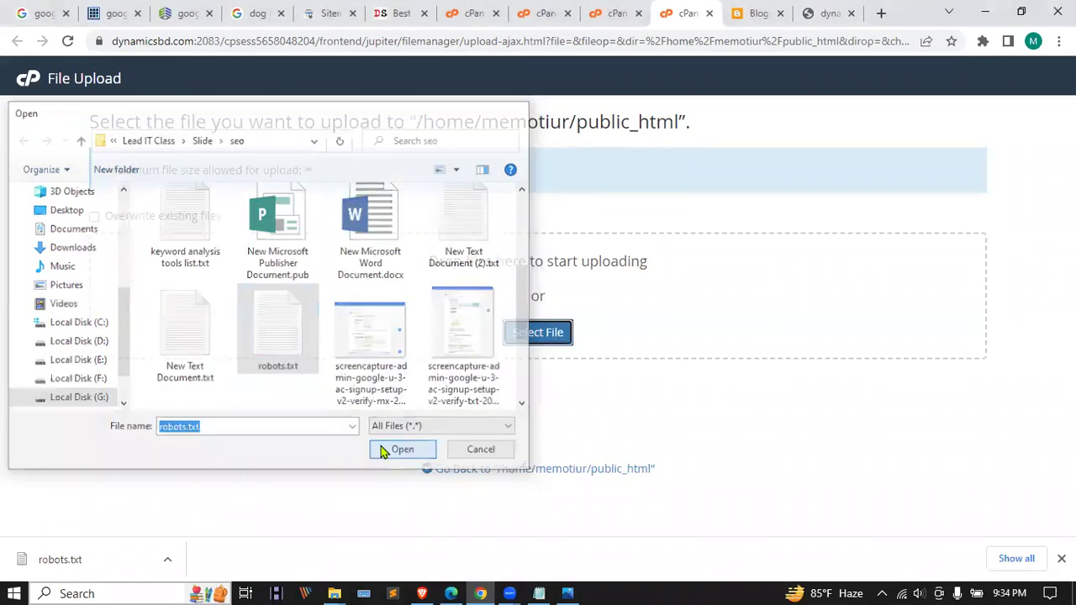
left_click(582, 477)
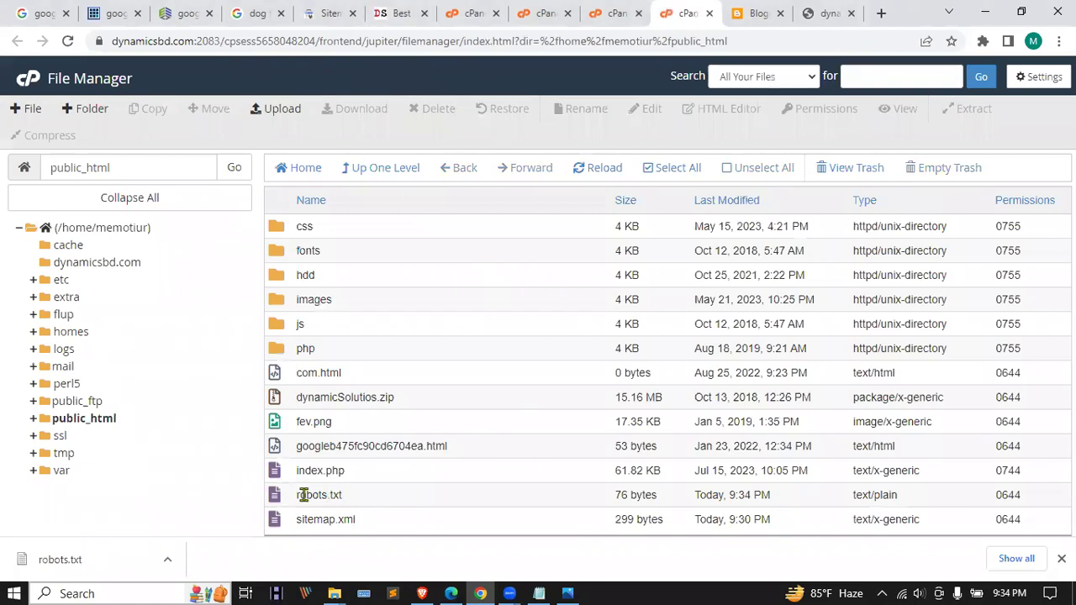
- Search Google for "robots txt checker" in a new tab and open the "Test your robots.txt with the robots.txt Tester" result in another tab
left_click(881, 14)
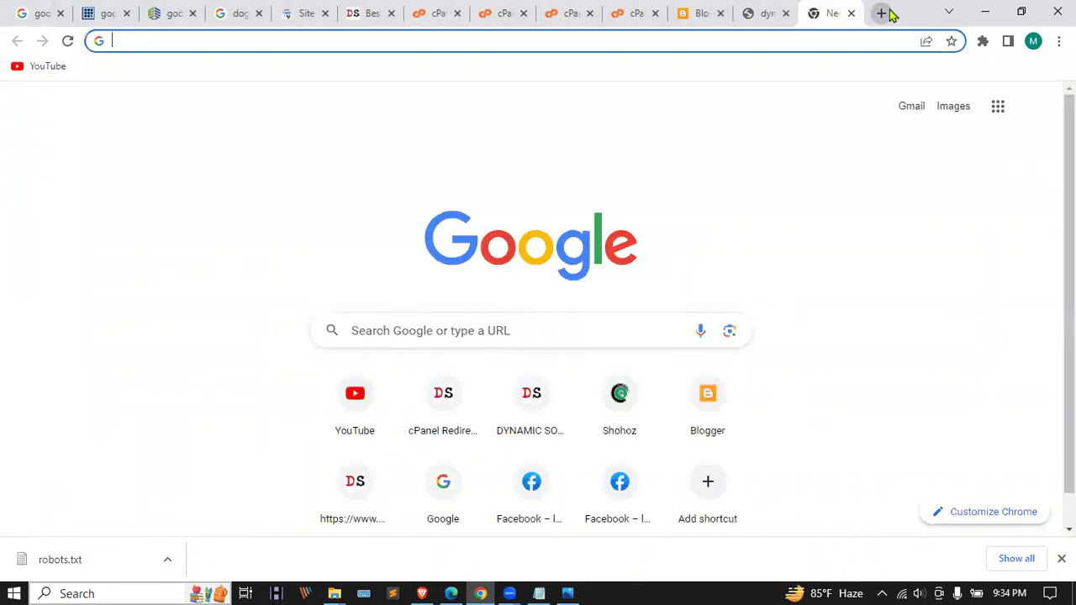
type("robots txt")
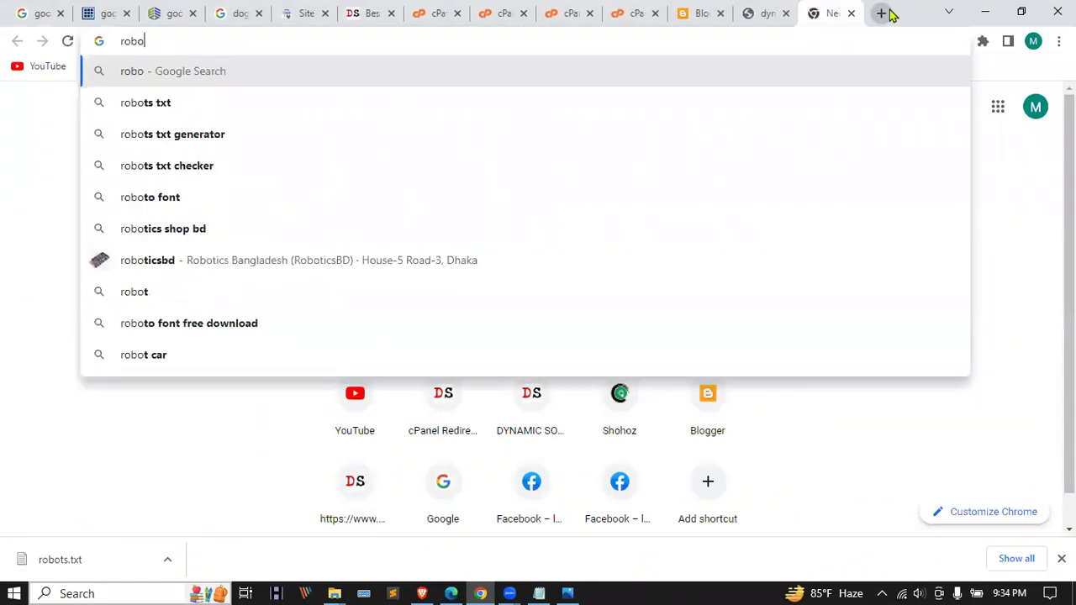
key("Down")
key("Down")
key("Down")
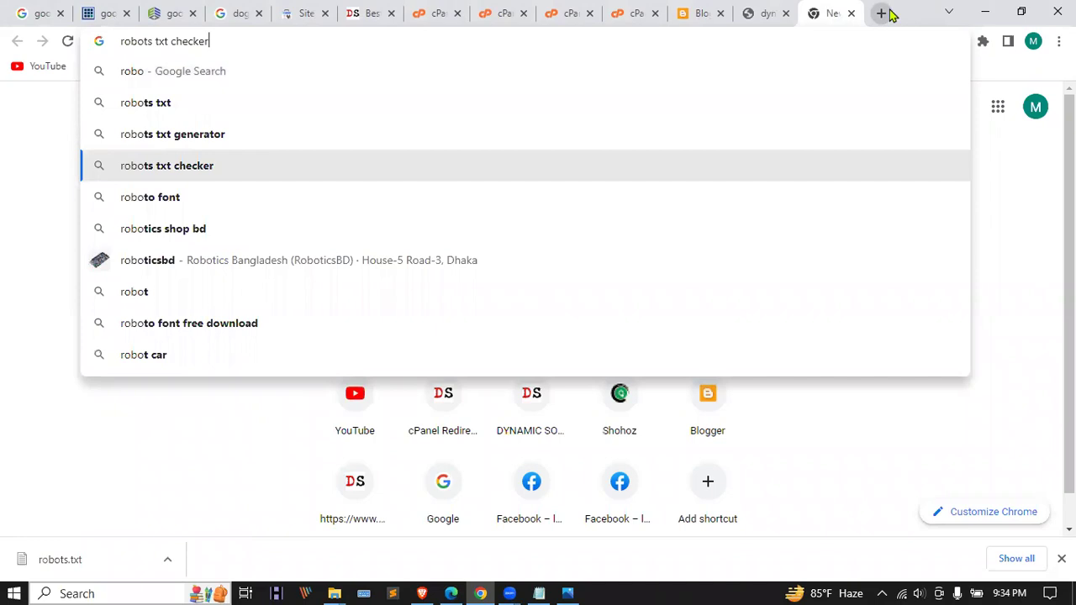
key("Return")
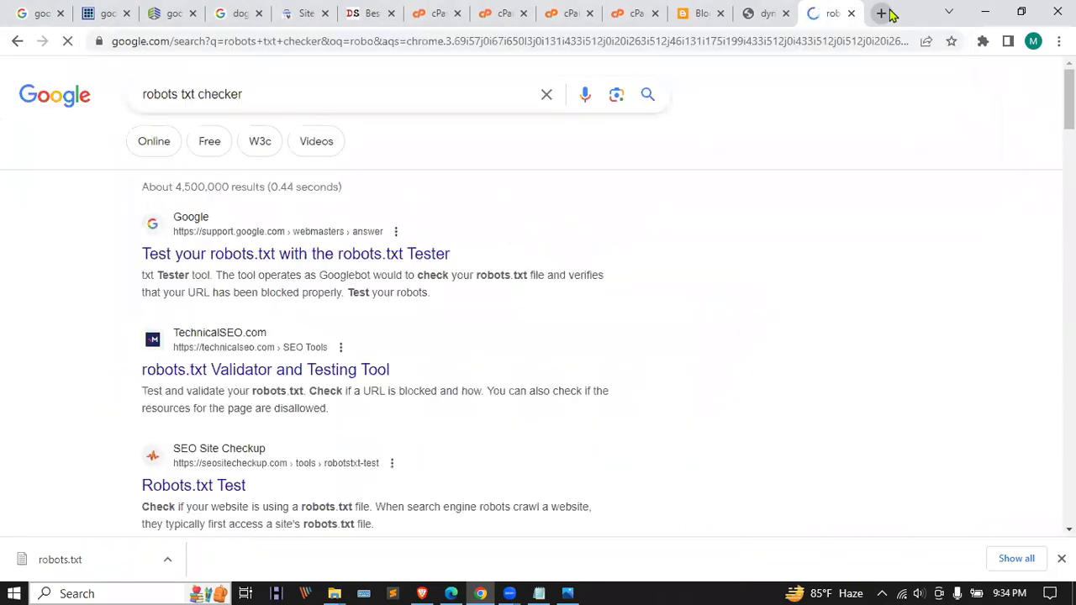
right_click(355, 255)
left_click(378, 265)
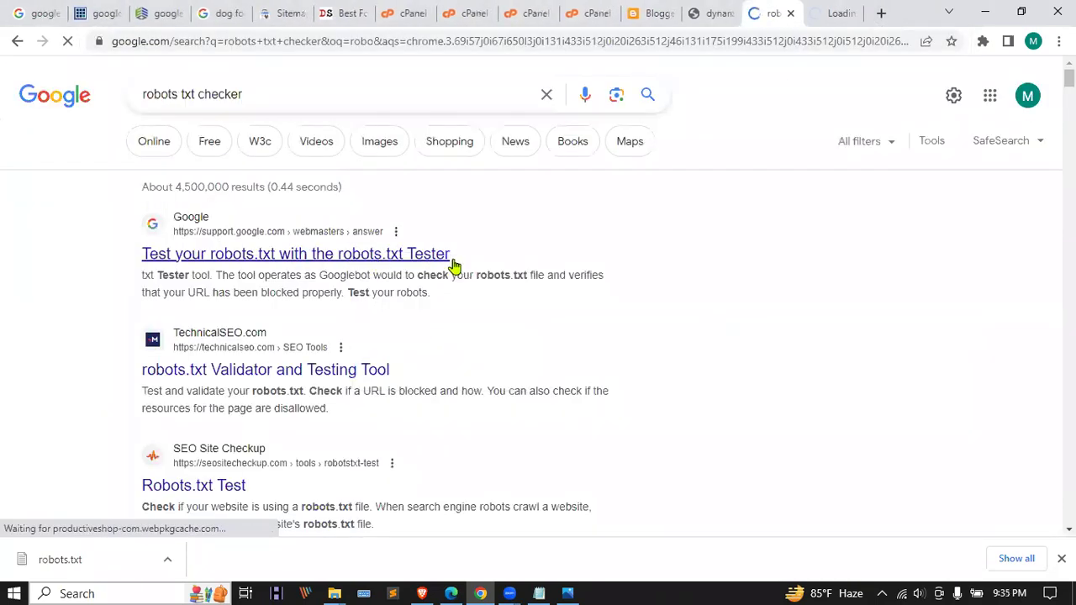
- Open the robots.txt Tester from the Search Console Help article and start adding a property
left_click(828, 8)
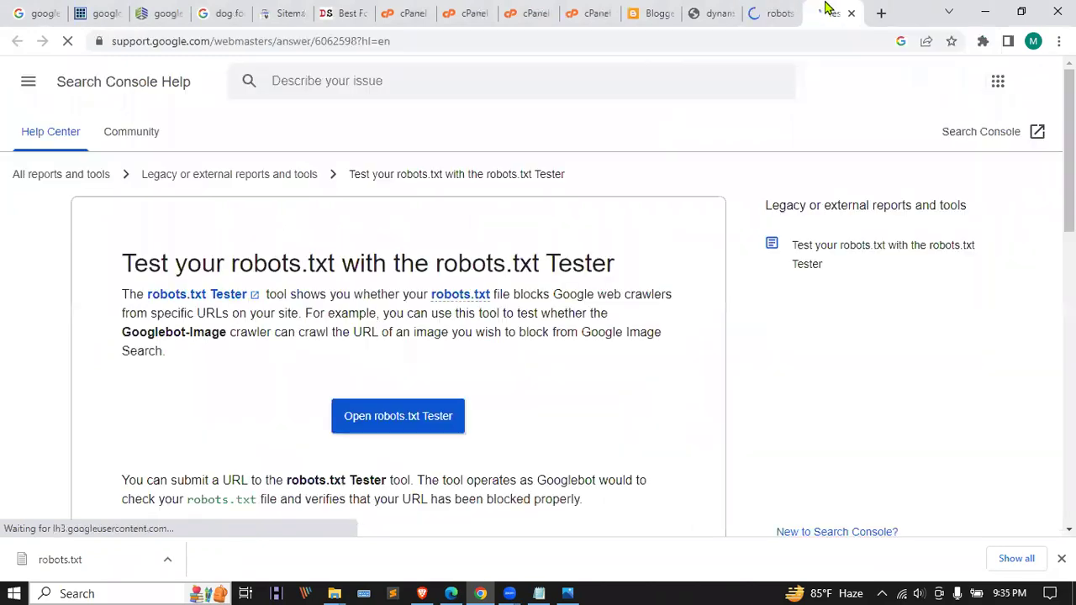
left_click(398, 417)
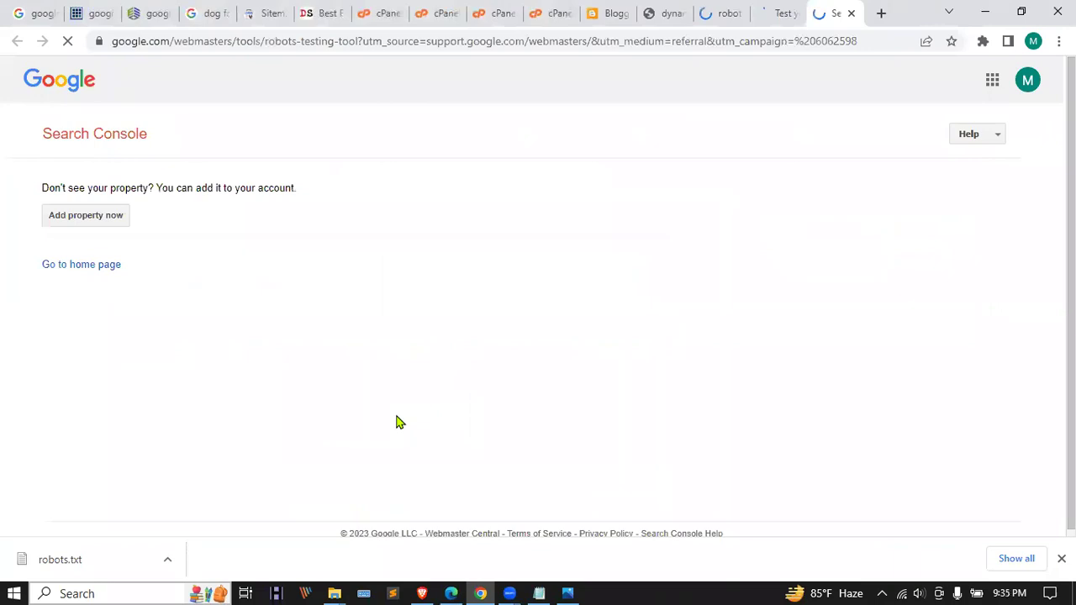
left_click(99, 219)
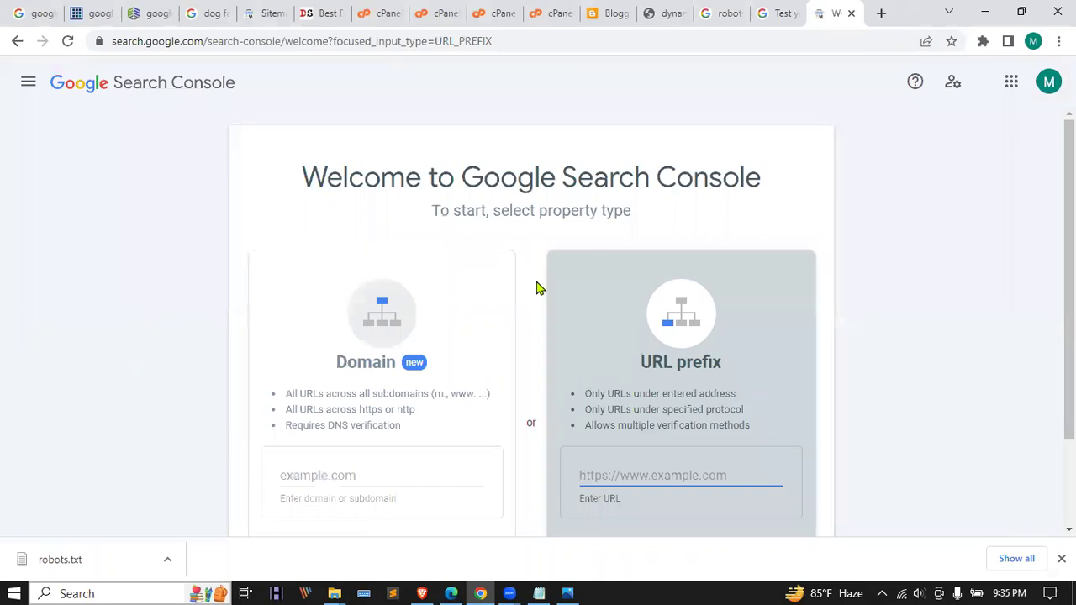
left_click(311, 10)
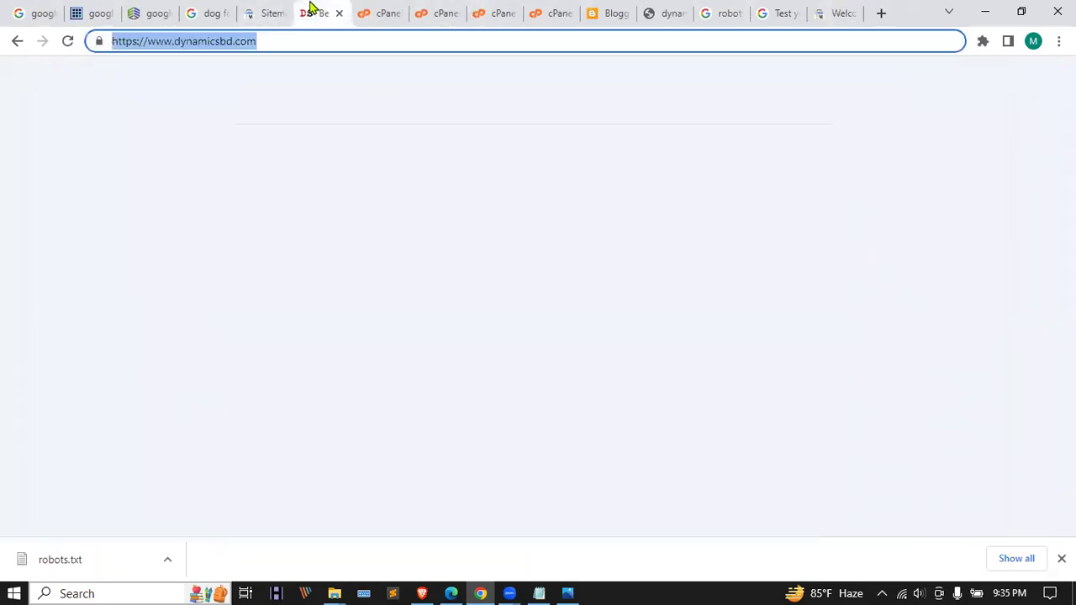
left_click(831, 9)
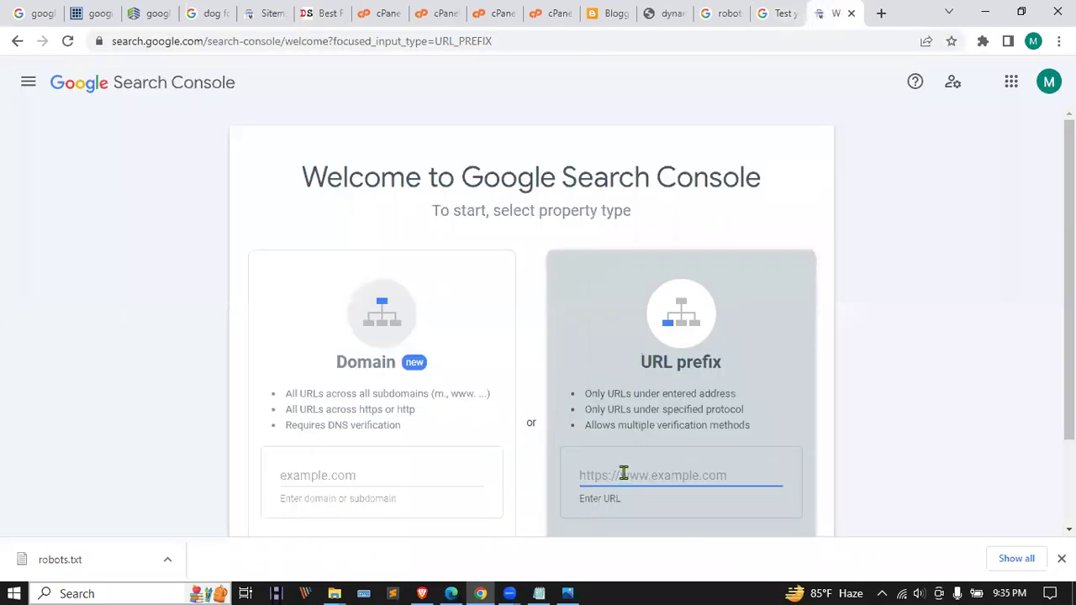
scroll(623, 473, "down", 1)
type("https://www.dynamicsbd.com/")
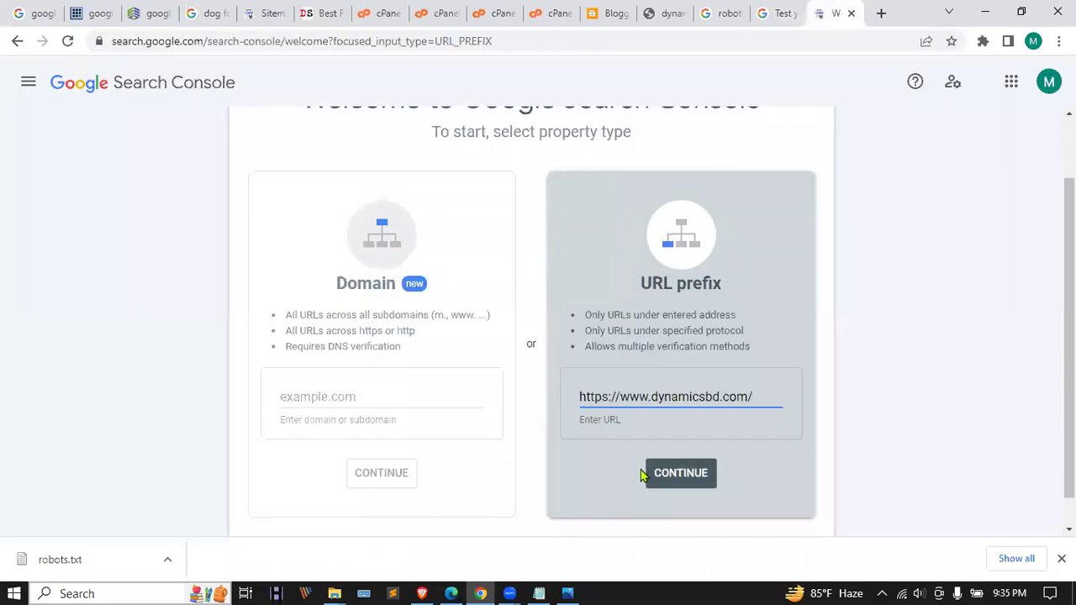
left_click(679, 473)
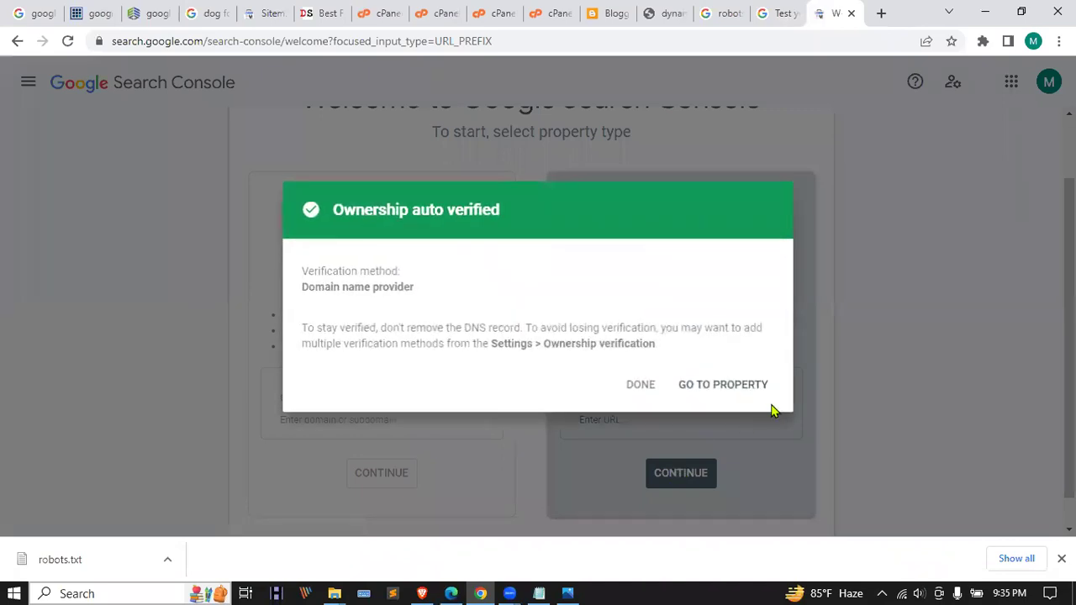
left_click(751, 385)
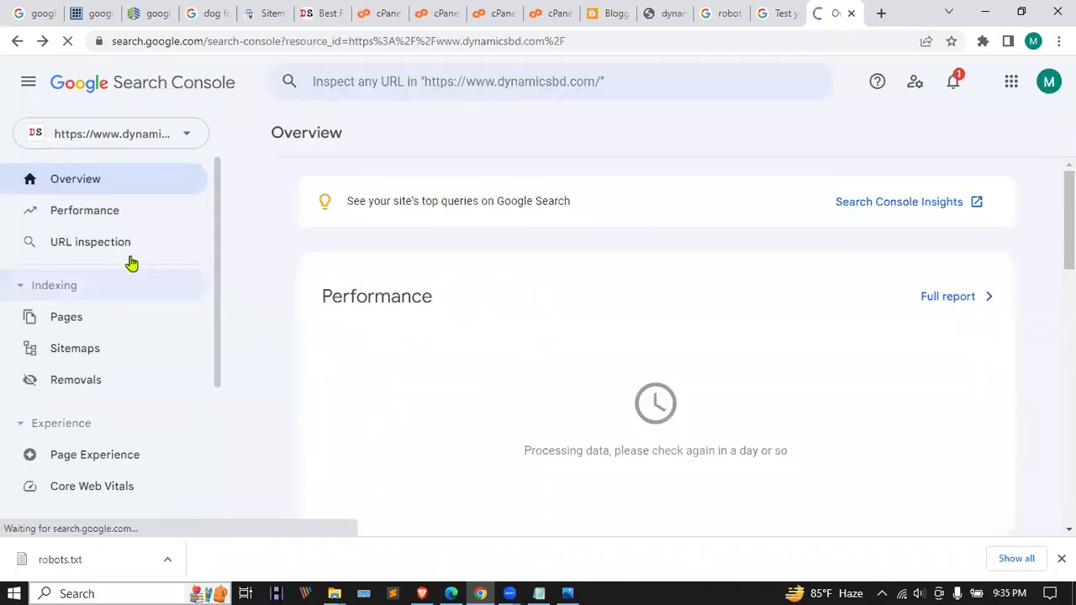
- Open the robots.txt Tester for dynamicsbd.com from the help article and review the file's content, errors and warnings
scroll(130, 263, "down", 1)
scroll(130, 263, "down", 2)
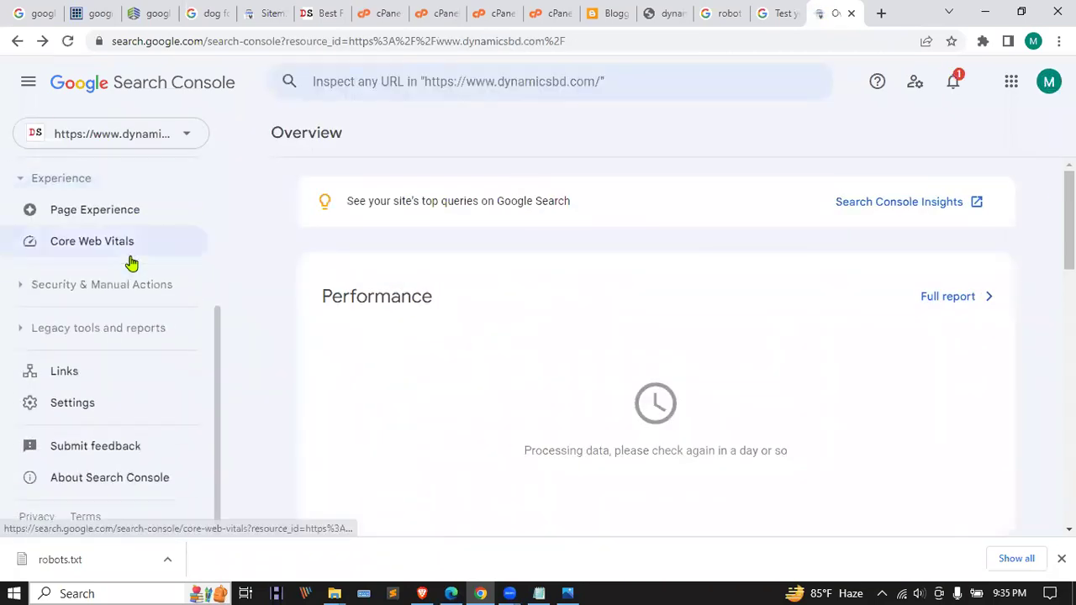
scroll(130, 263, "up", 3)
left_click(781, 12)
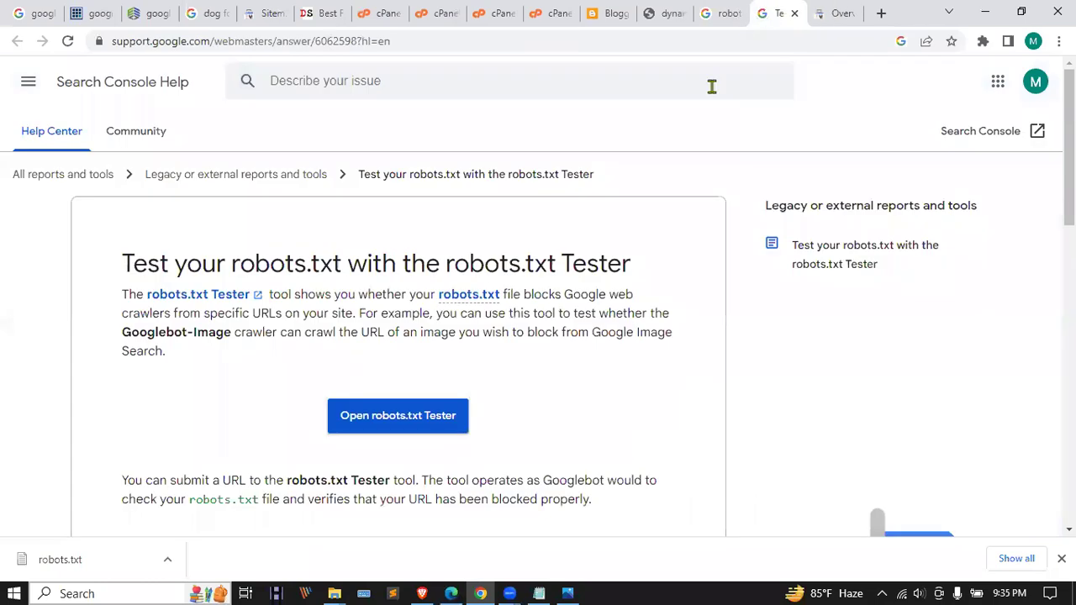
mouse_move(481, 292)
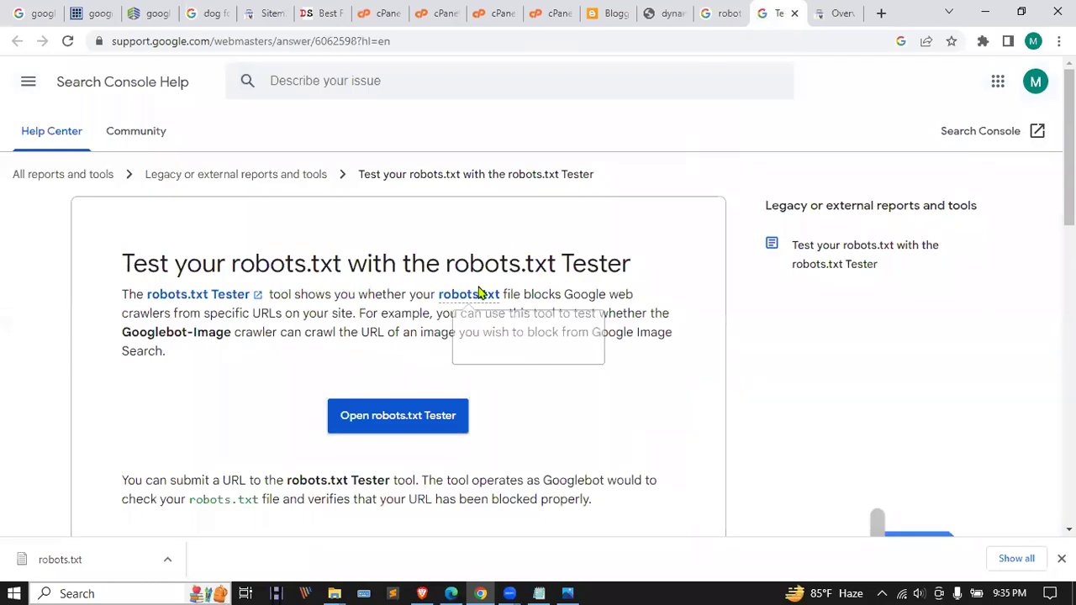
left_click(203, 296)
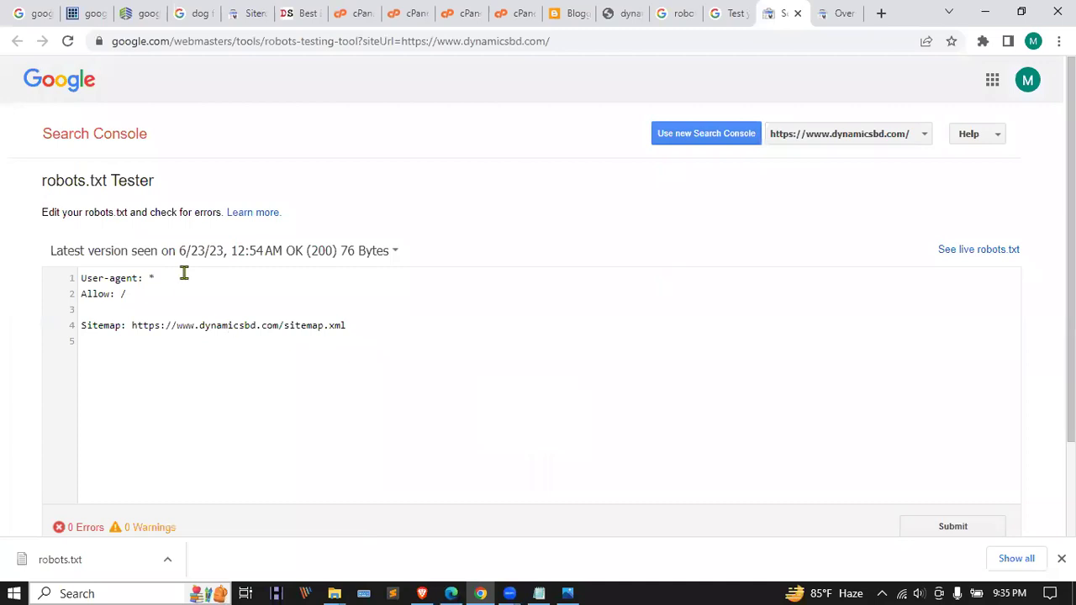
scroll(183, 269, "down", 2)
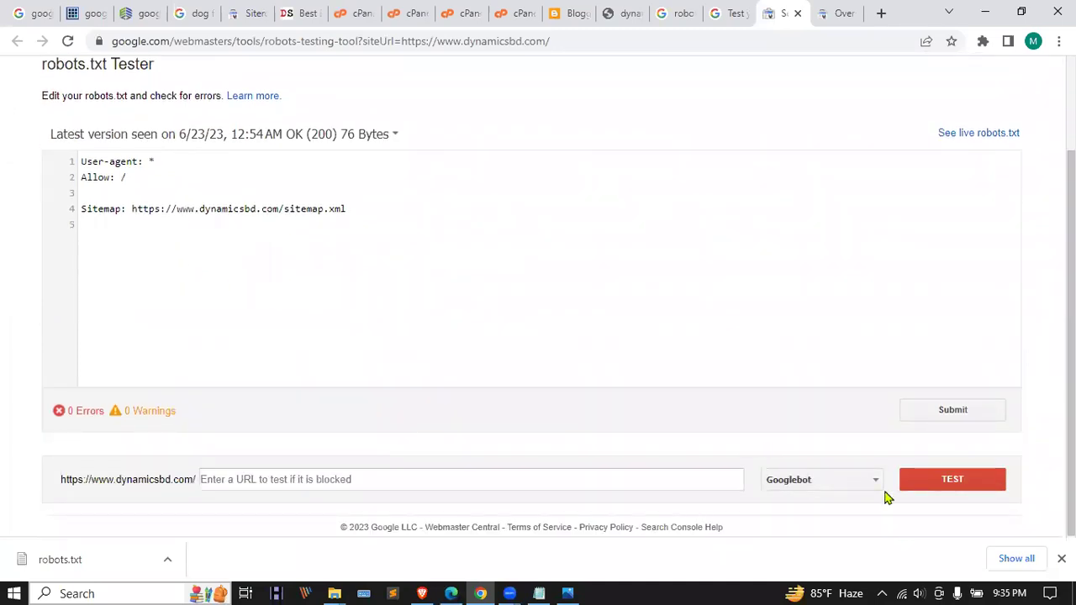
scroll(395, 285, "up", 2)
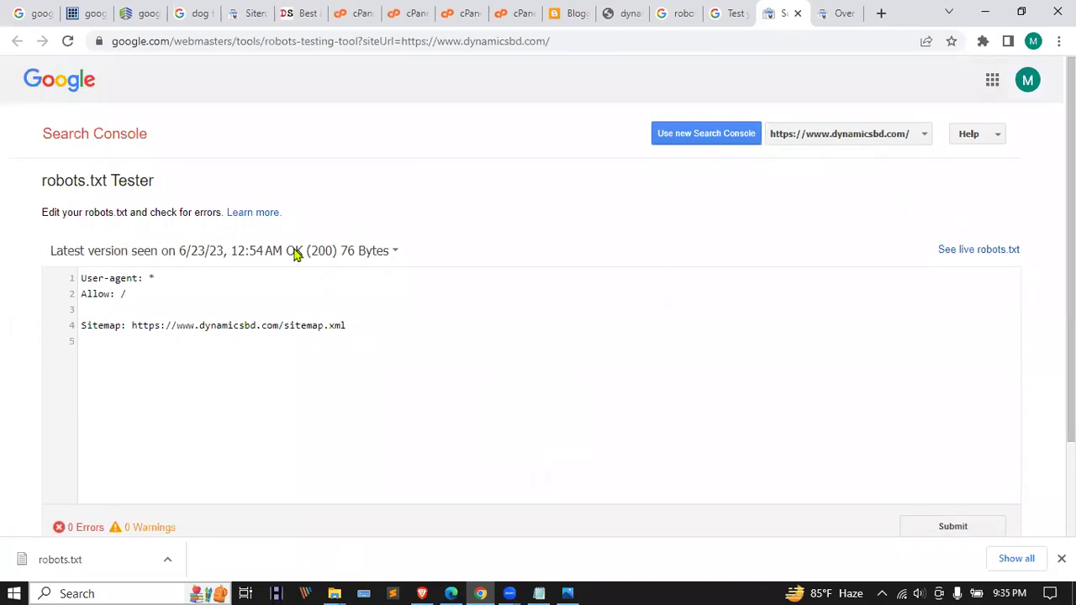
- Open the TechnicalSEO.com validator and the SEO Site Checkup "Robots.txt Test" from the search results in separate tabs
left_click(721, 10)
left_click(664, 12)
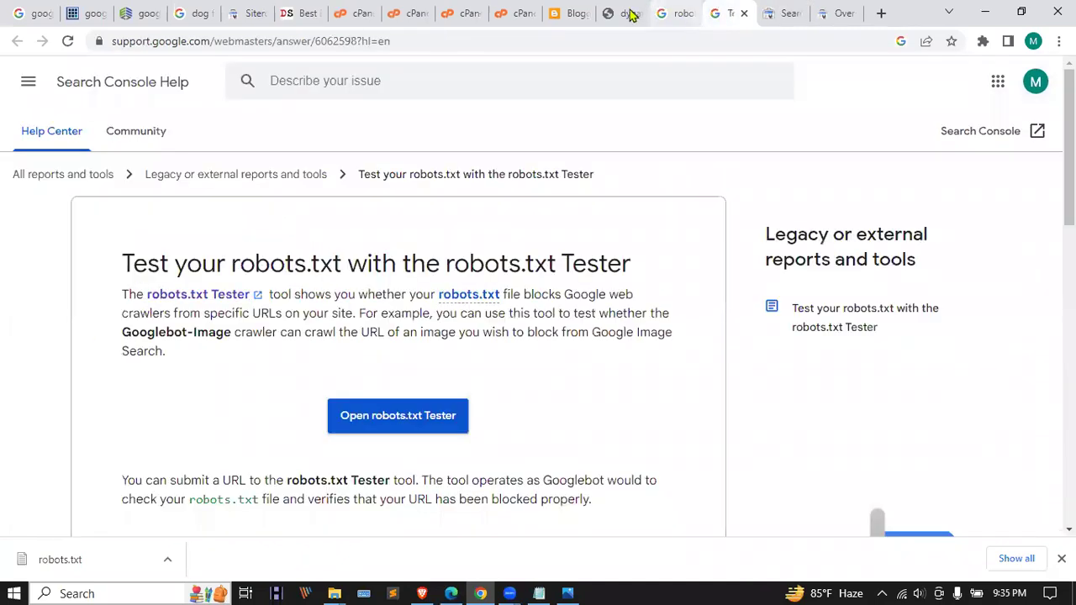
scroll(233, 307, "down", 1)
right_click(252, 291)
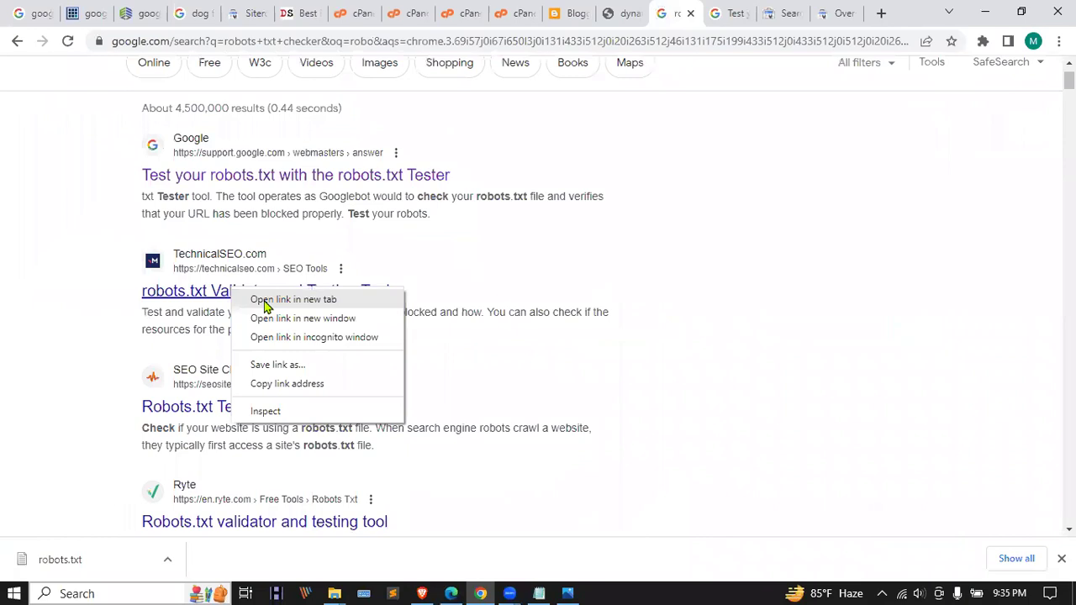
left_click(269, 299)
right_click(171, 403)
left_click(207, 409)
scroll(207, 408, "down", 3)
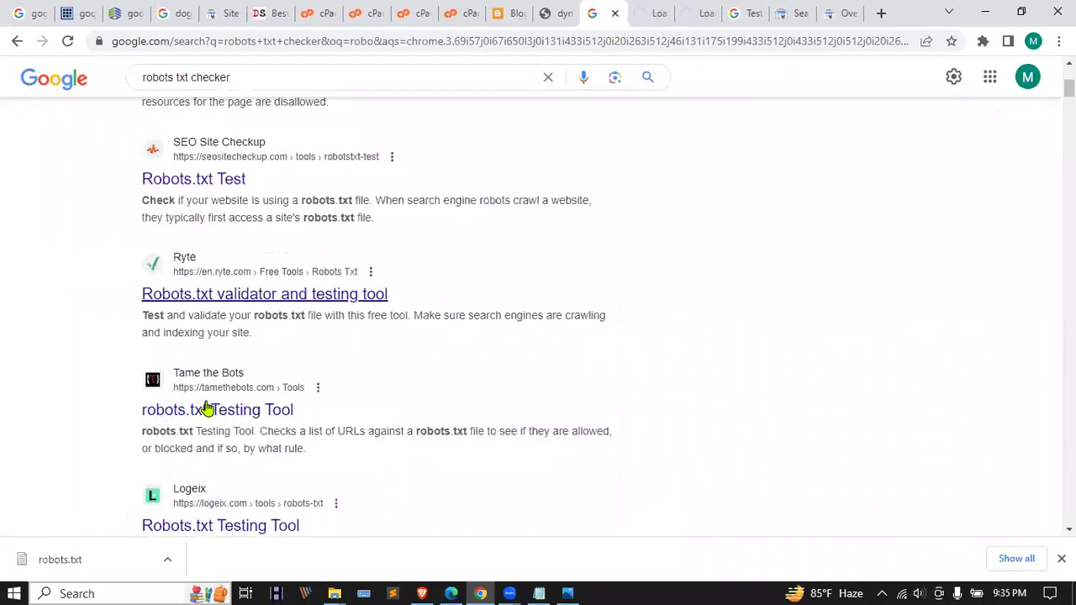
left_click(643, 10)
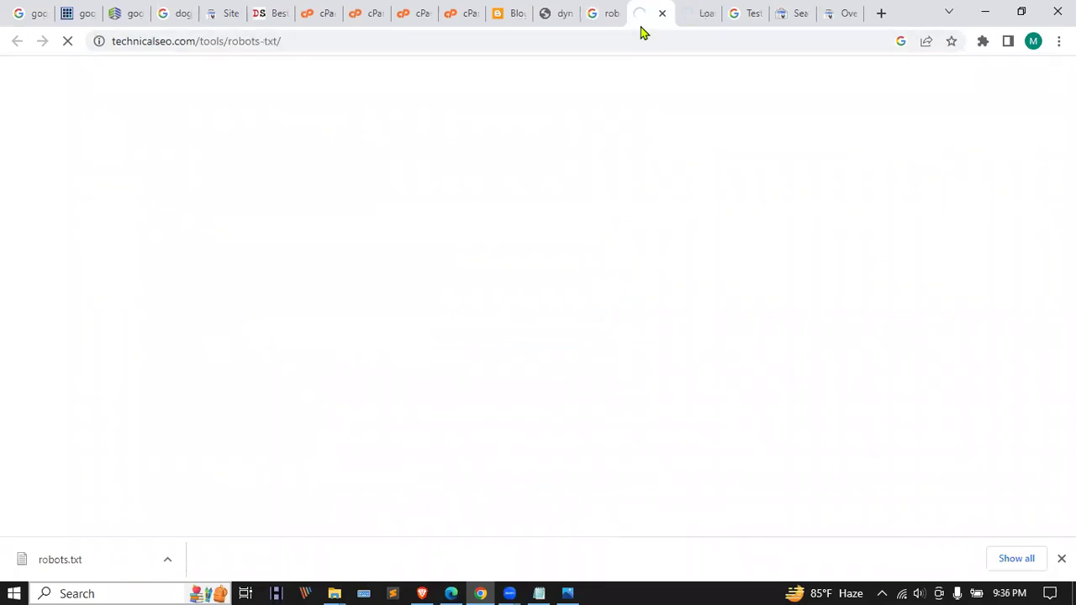
left_click(706, 9)
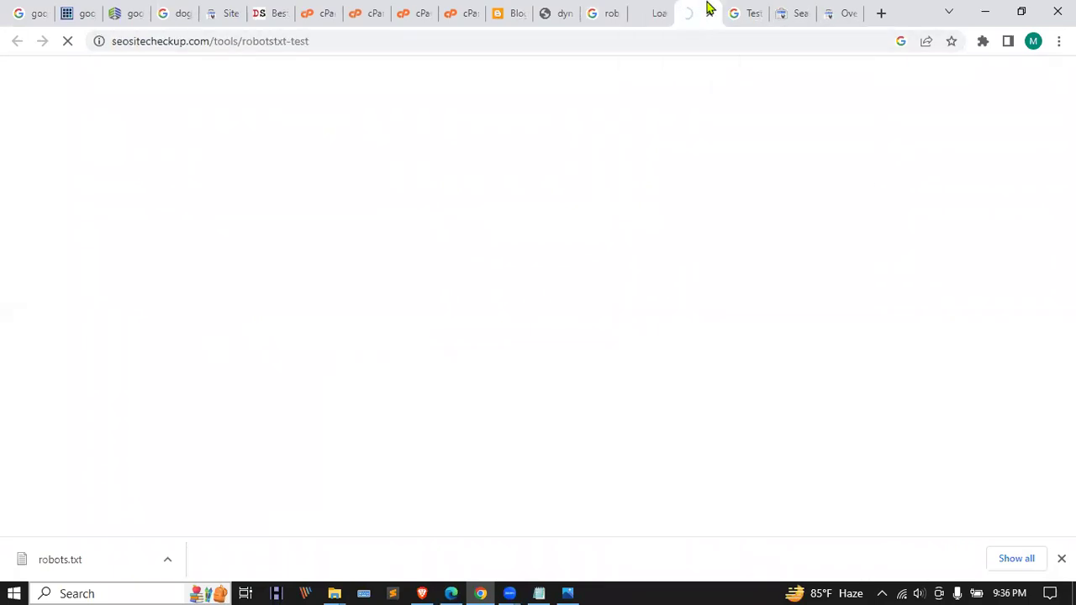
left_click(661, 7)
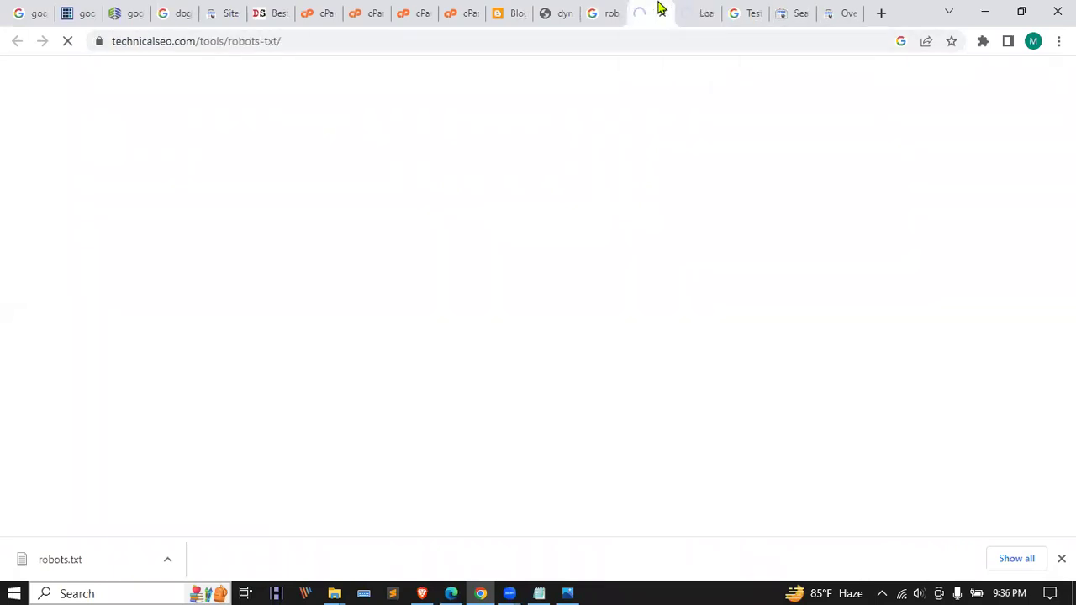
left_click(706, 9)
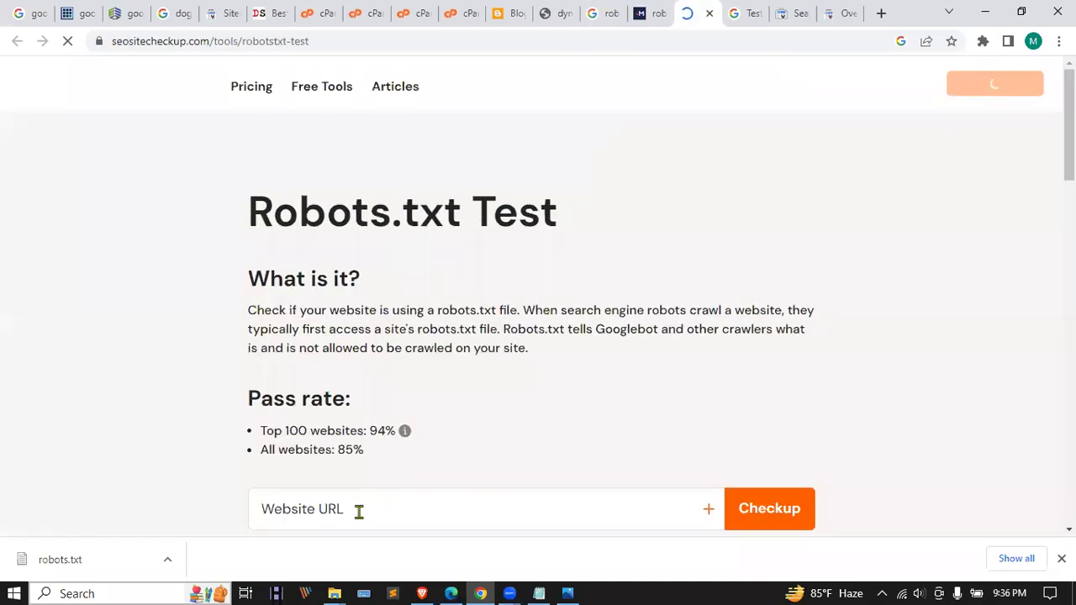
left_click(357, 497)
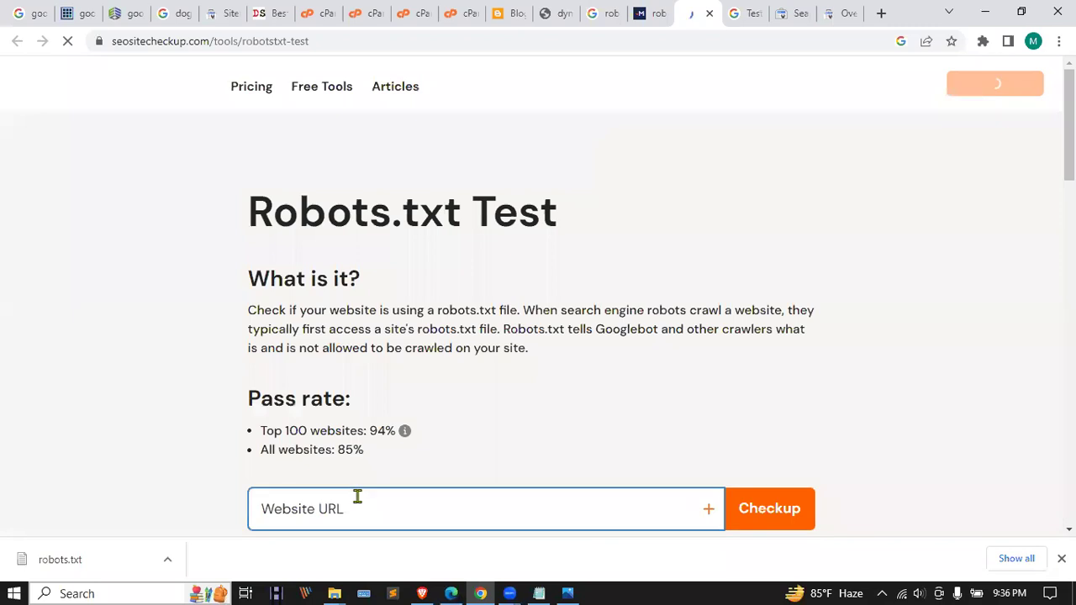
type("dynamicsbd.com/")
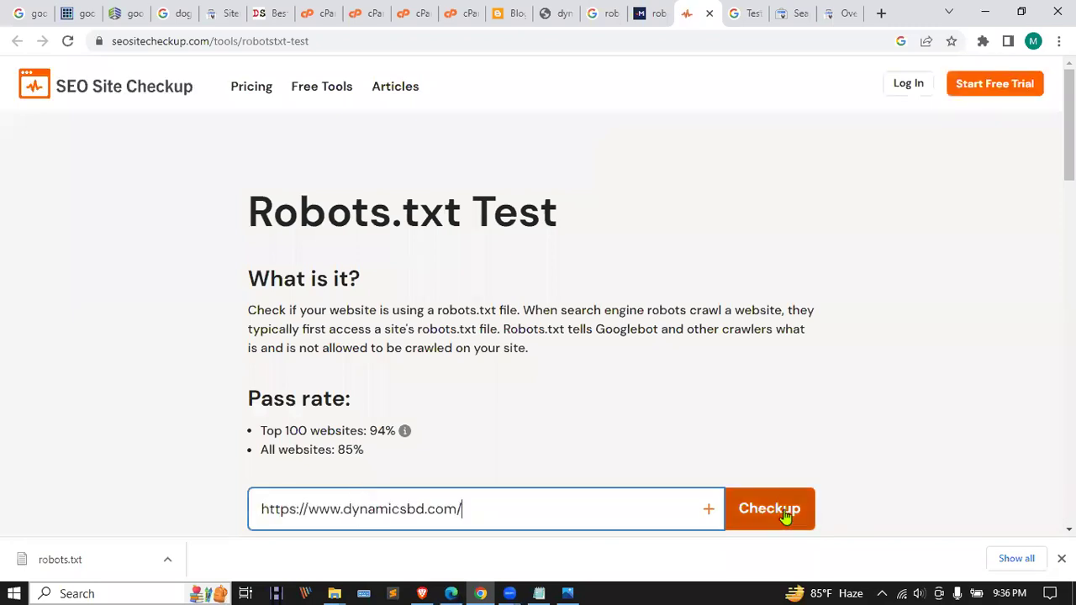
left_click(784, 517)
- Examine the SEO Site Checkup report's Robots.txt Test result and look at the TechnicalSEO.com validator page
scroll(836, 258, "down", 2)
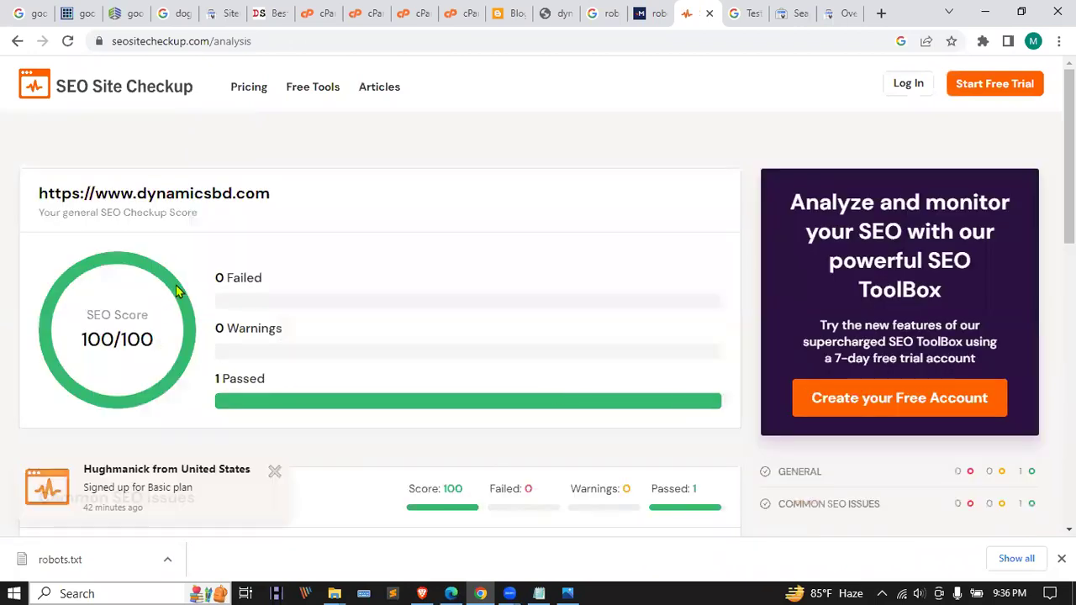
scroll(176, 288, "down", 2)
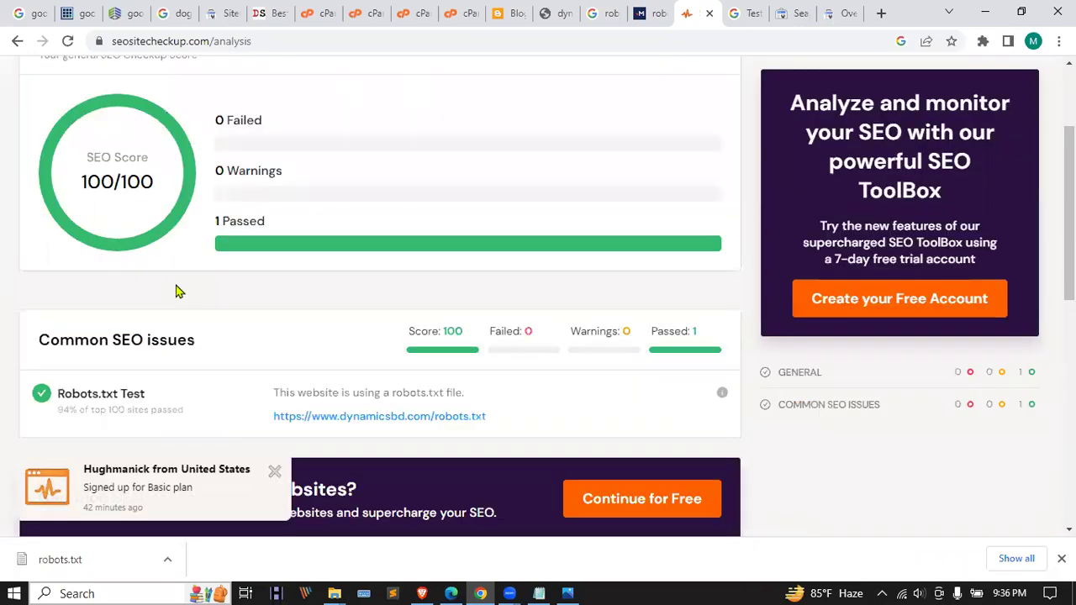
mouse_move(101, 409)
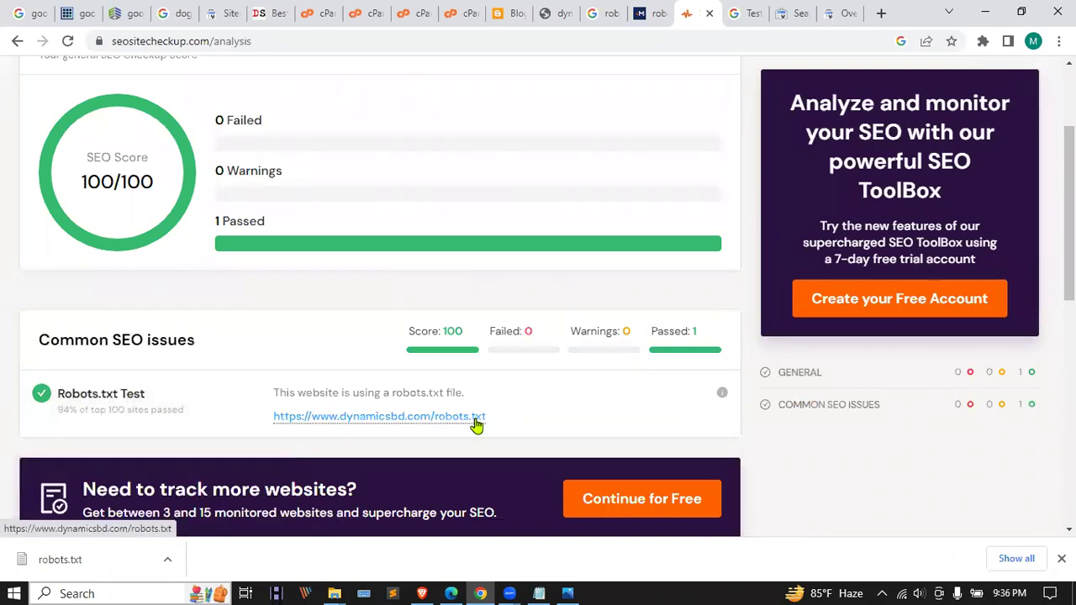
left_click(645, 12)
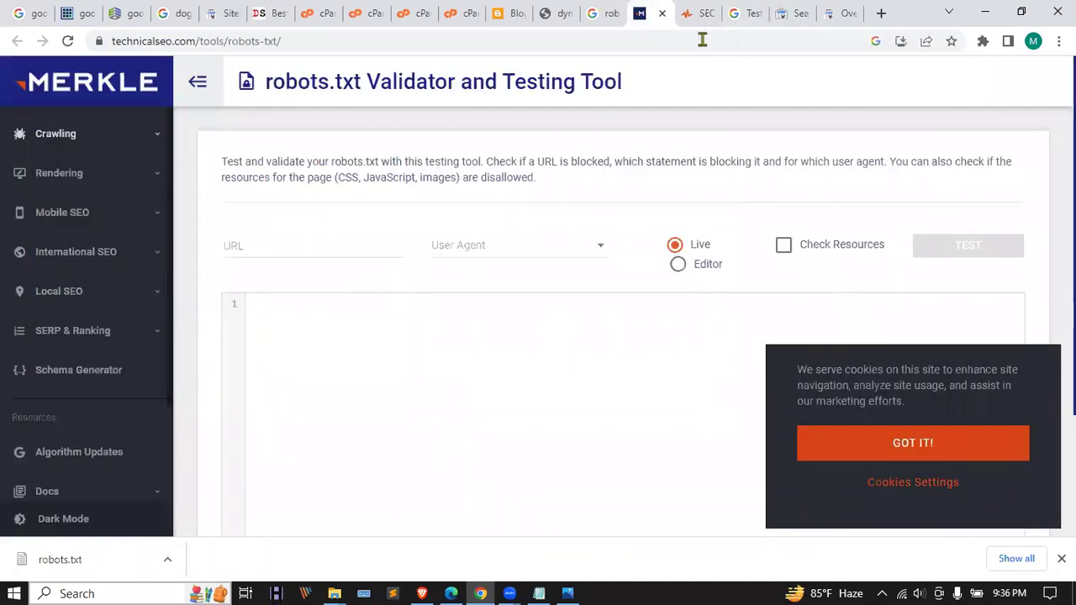
left_click(691, 12)
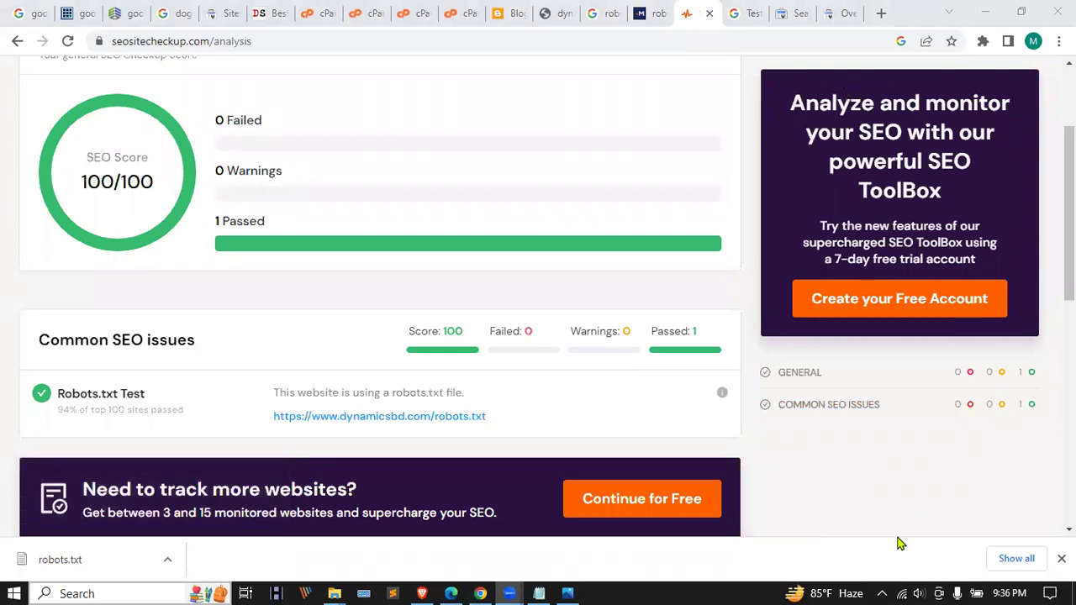
left_click(919, 593)
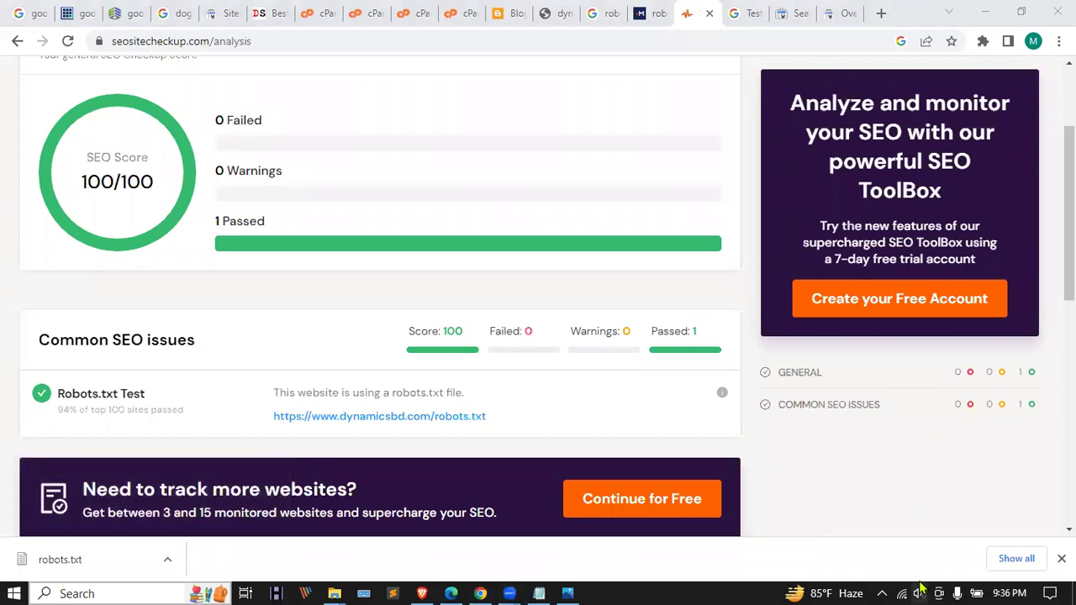
left_click(849, 471)
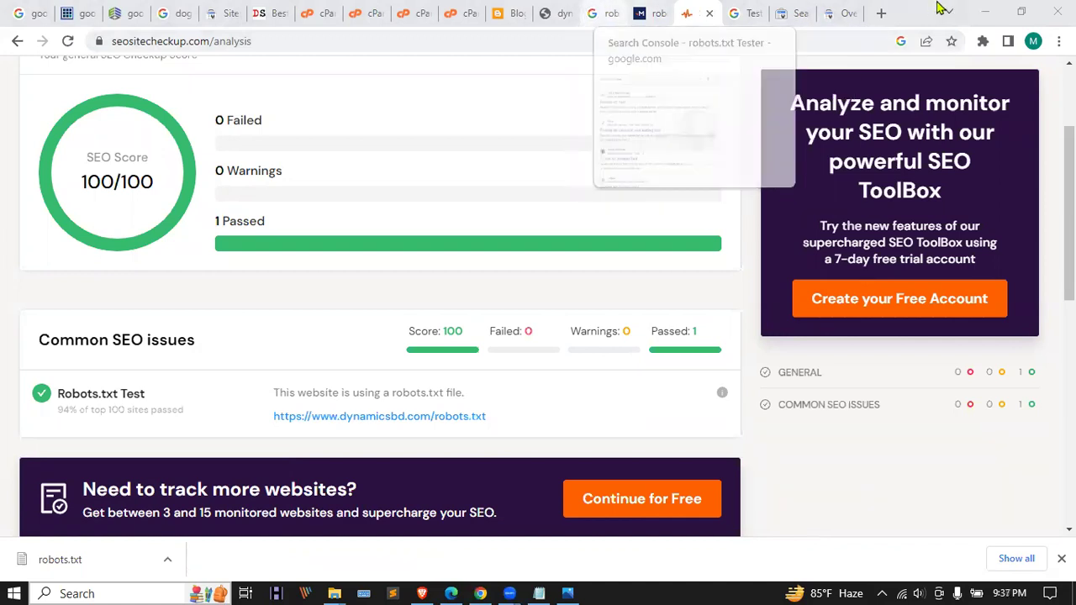
left_click(881, 14)
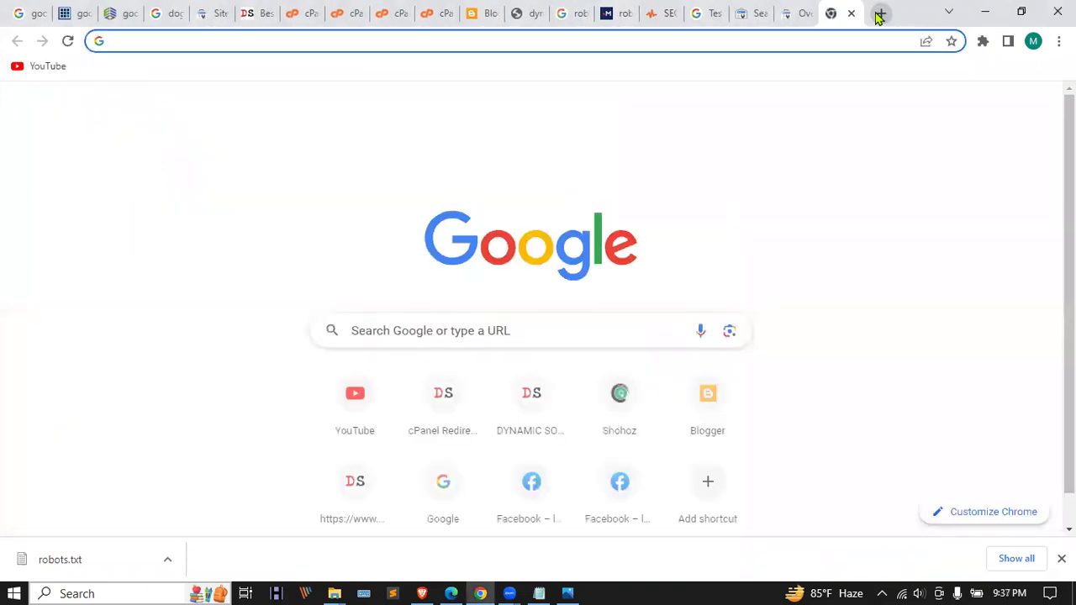
type("ap")
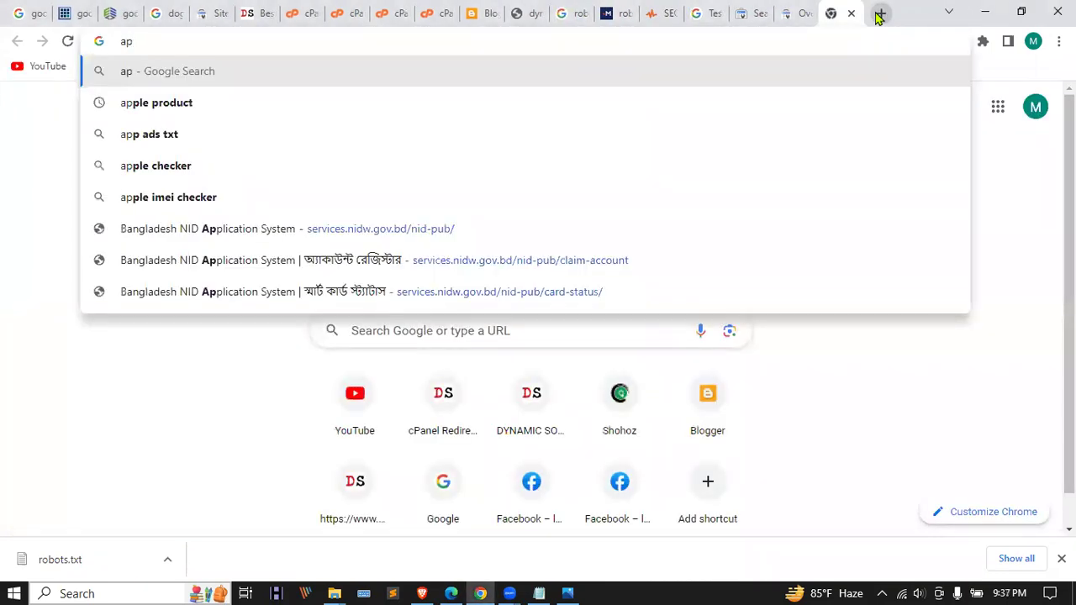
key("BackSpace")
key("BackSpace")
type("le")
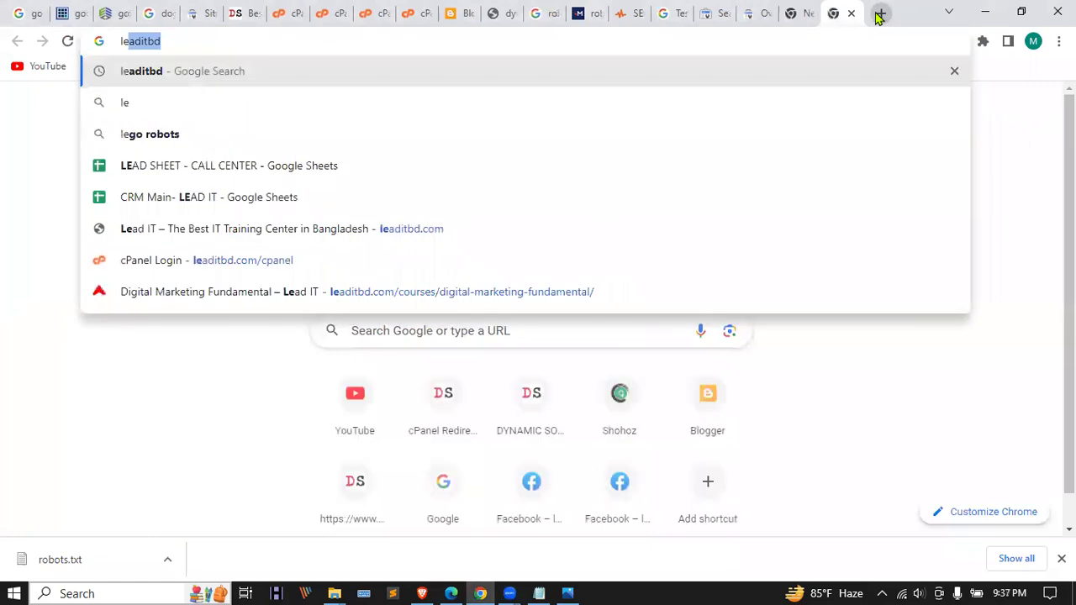
- Search Google for "apple" in a new tab
left_click(881, 14)
type("apple")
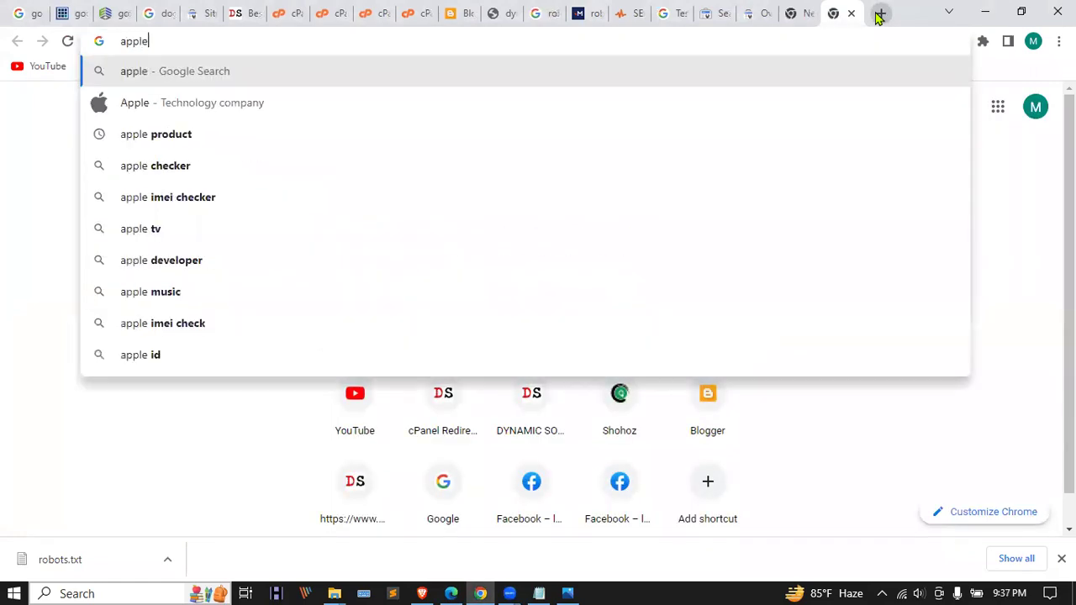
key("Return")
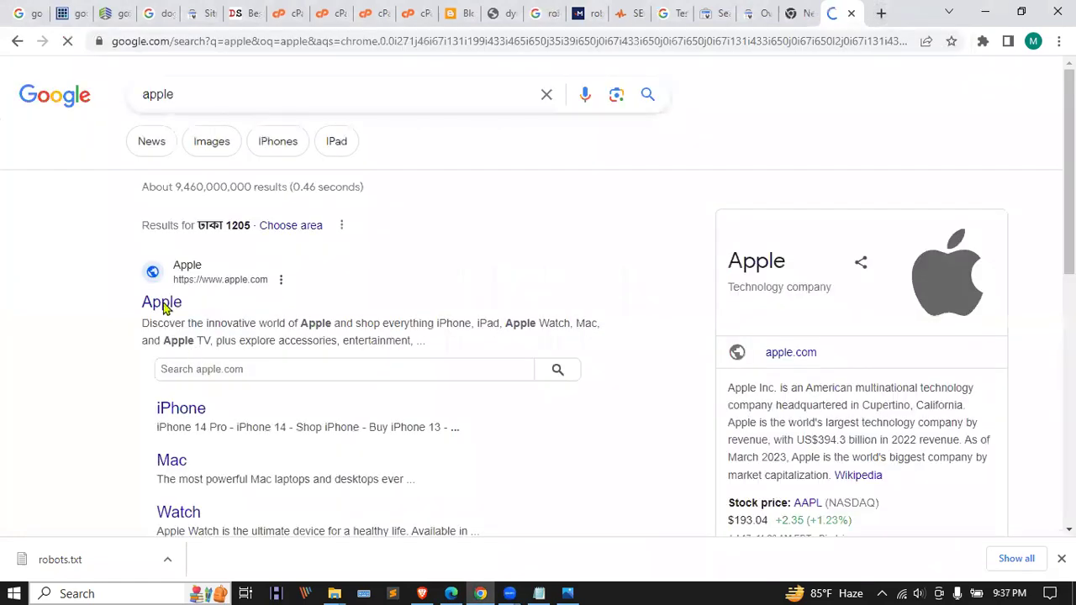
left_click(169, 306)
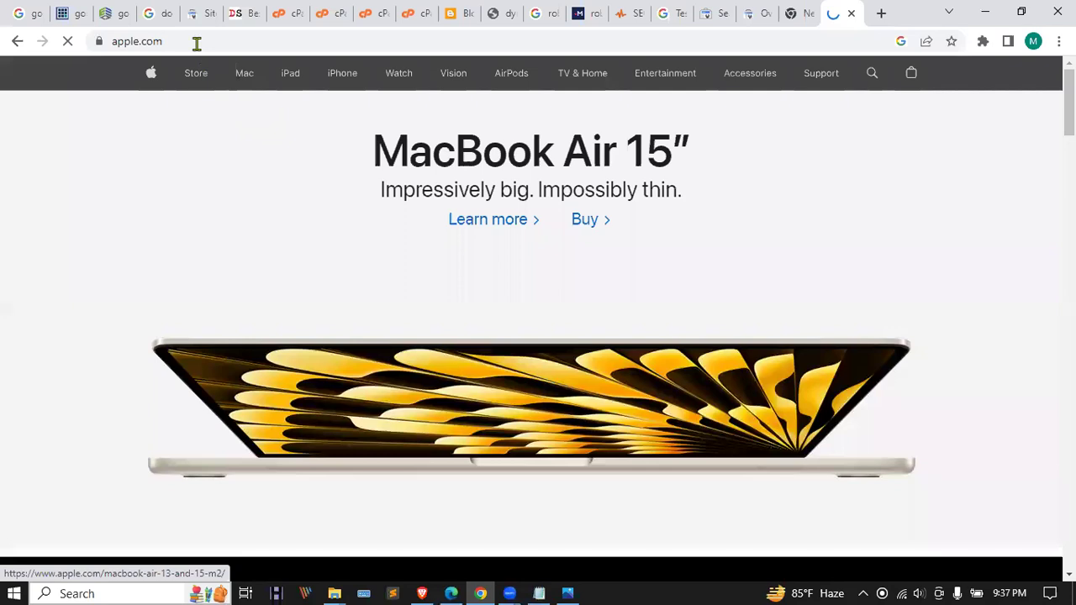
left_click(197, 41)
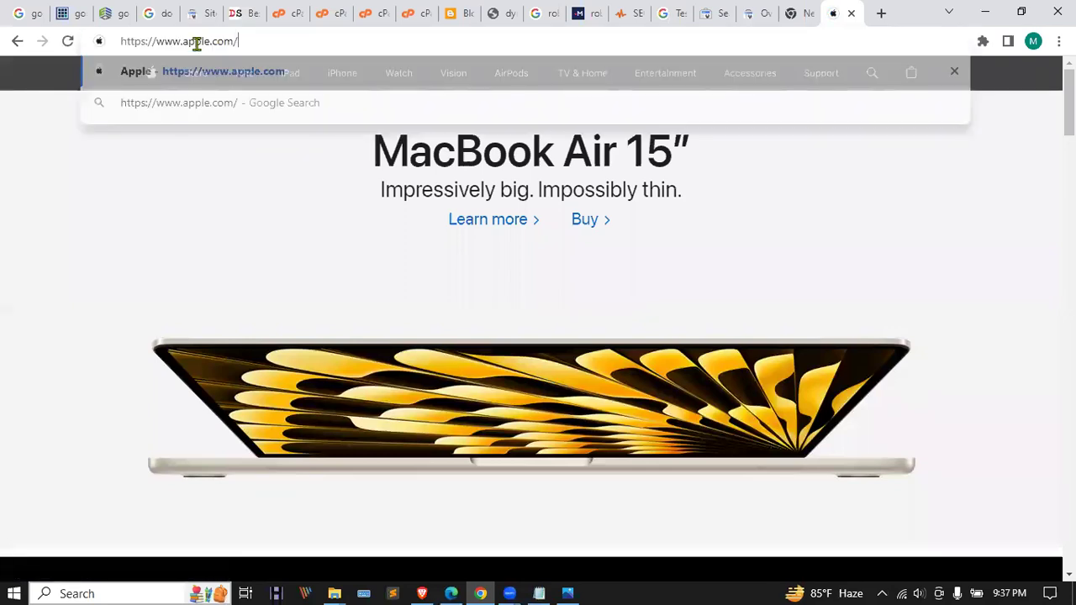
type("site")
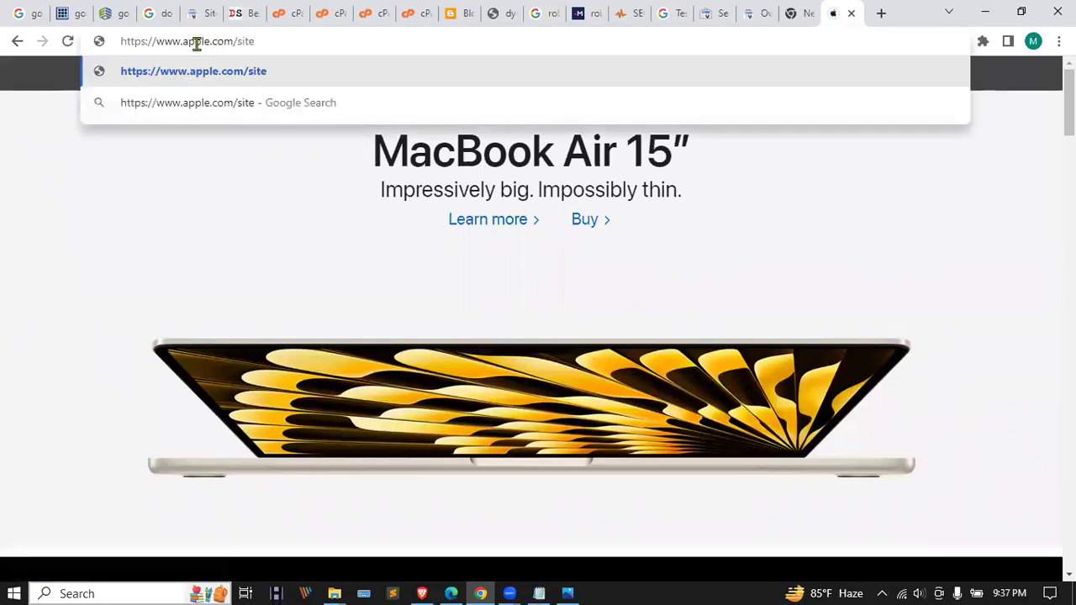
type("map.xml")
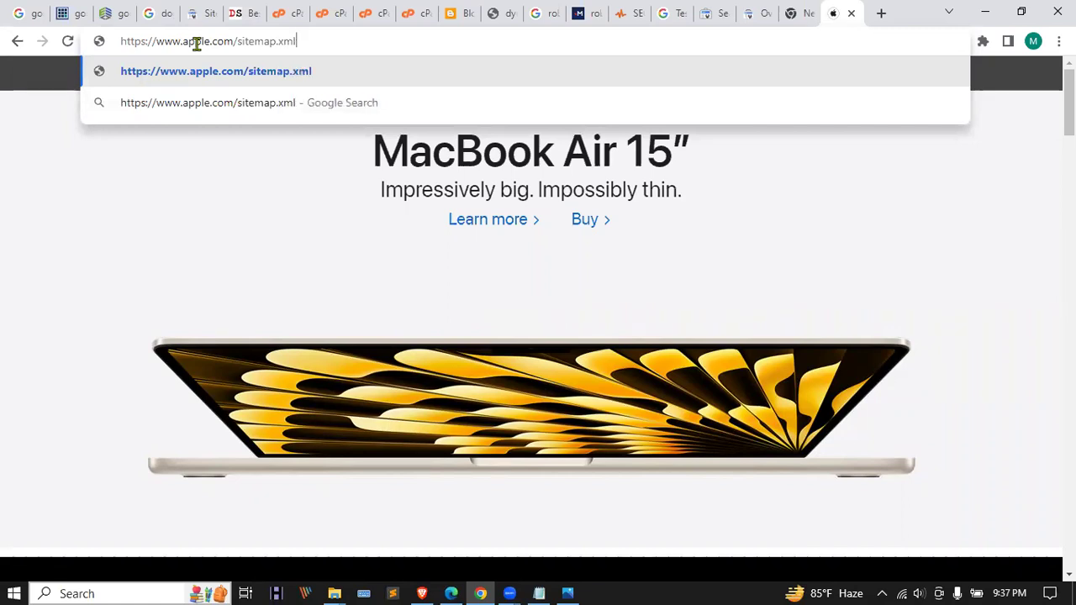
key("Return")
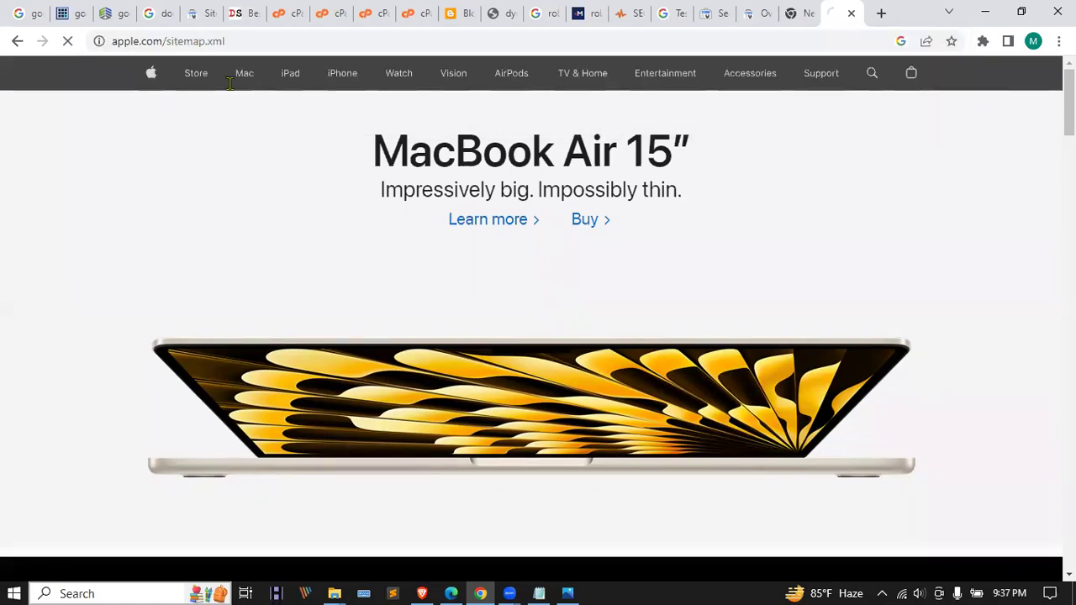
scroll(268, 270, "down", 10)
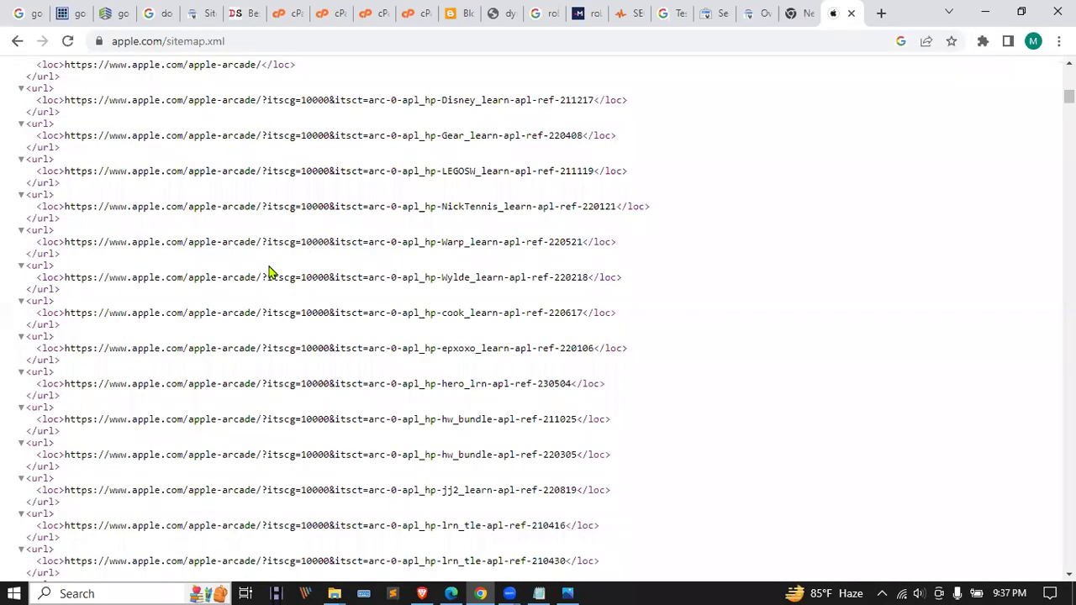
scroll(538, 319, "down", 10)
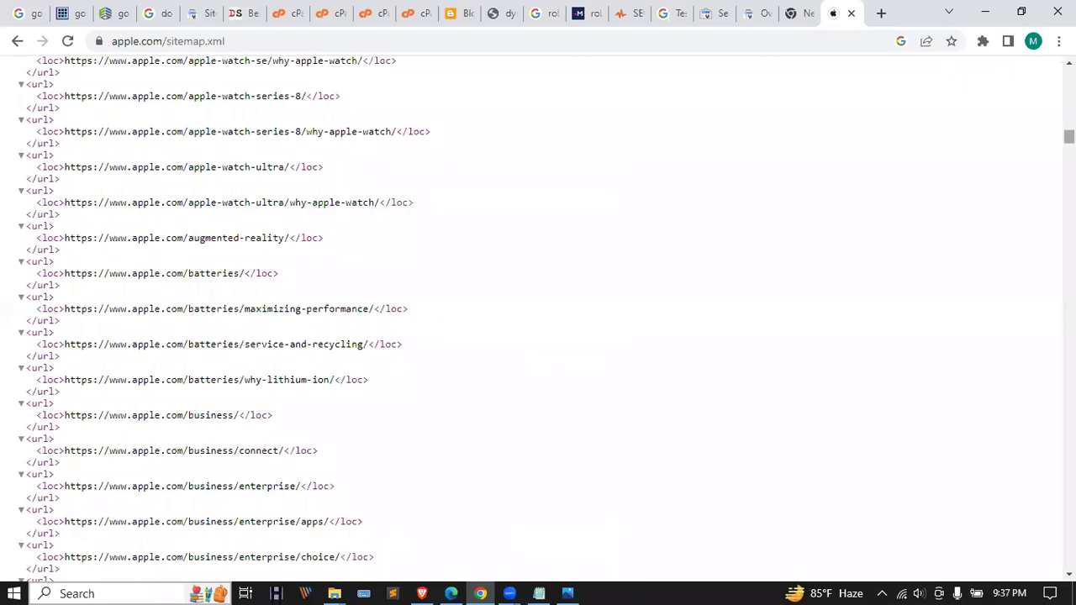
key("End")
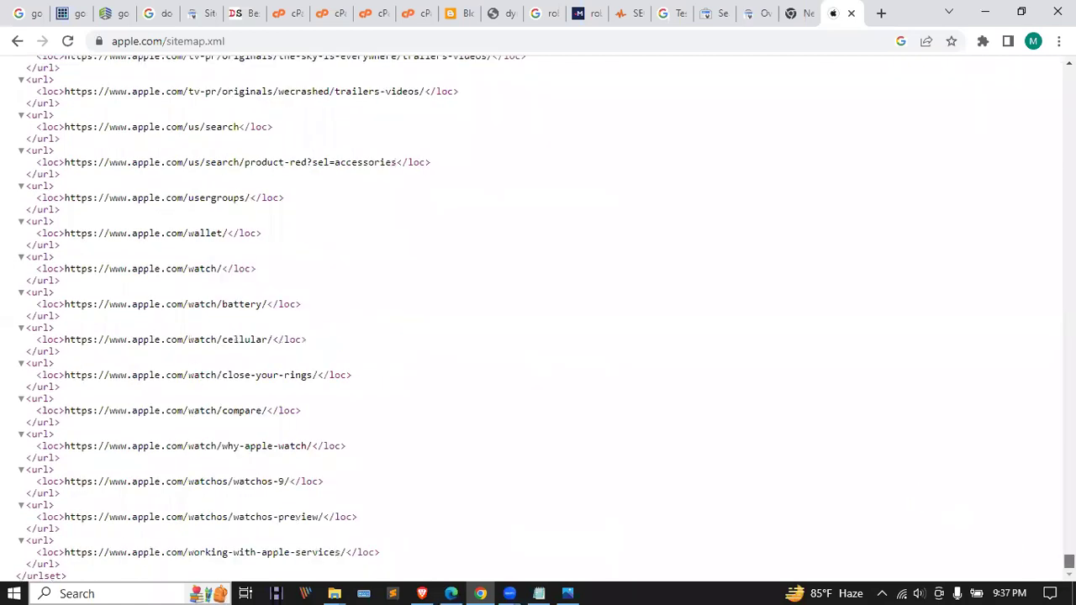
key("Home")
left_click_drag(223, 41, 167, 41)
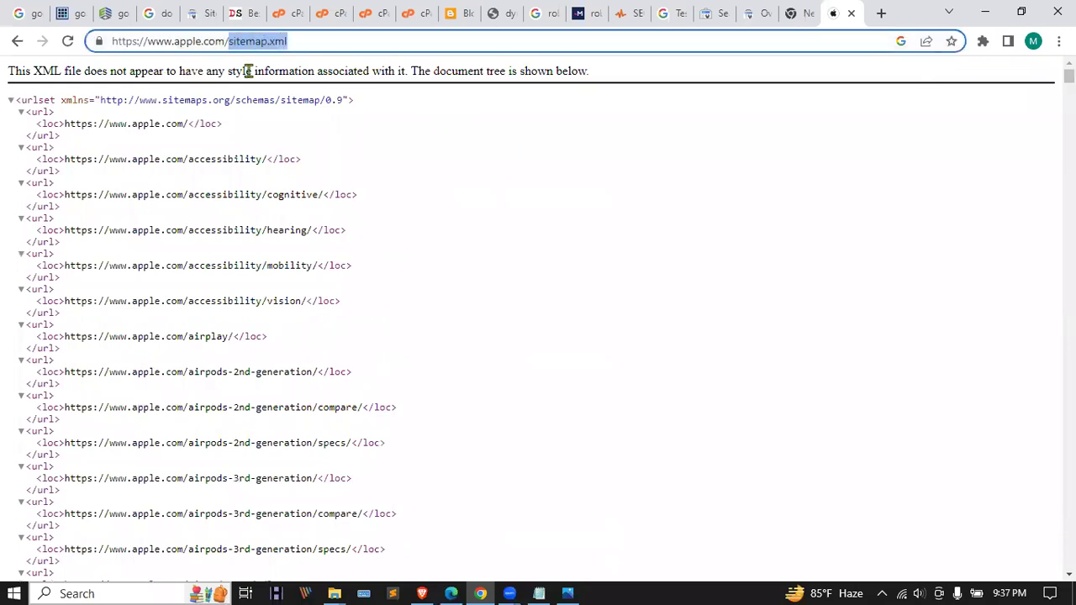
key("BackSpace")
type("ro")
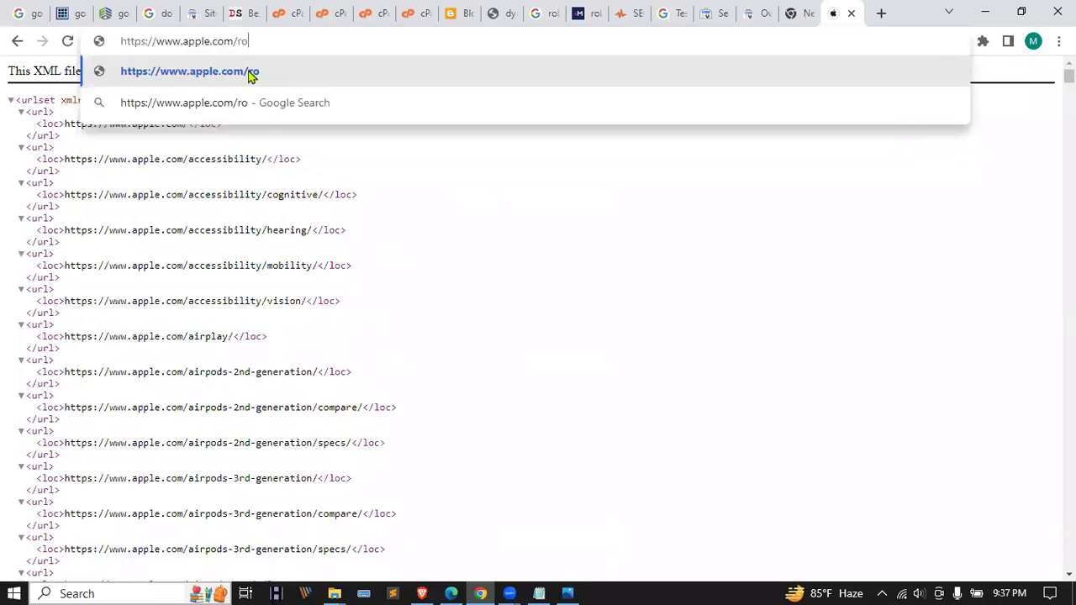
type("bots.")
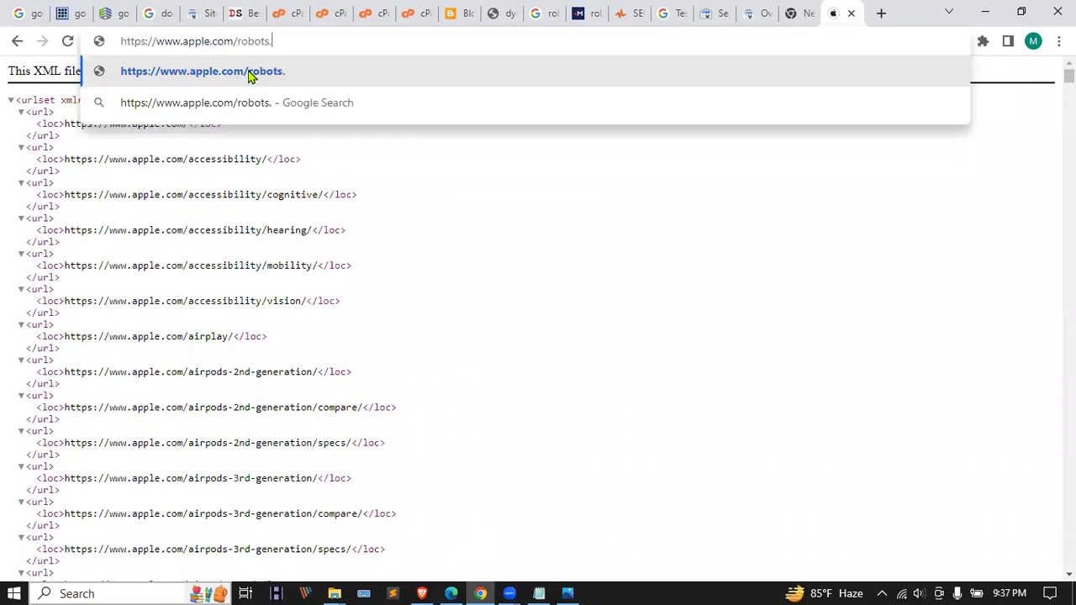
type("txt")
key("Return")
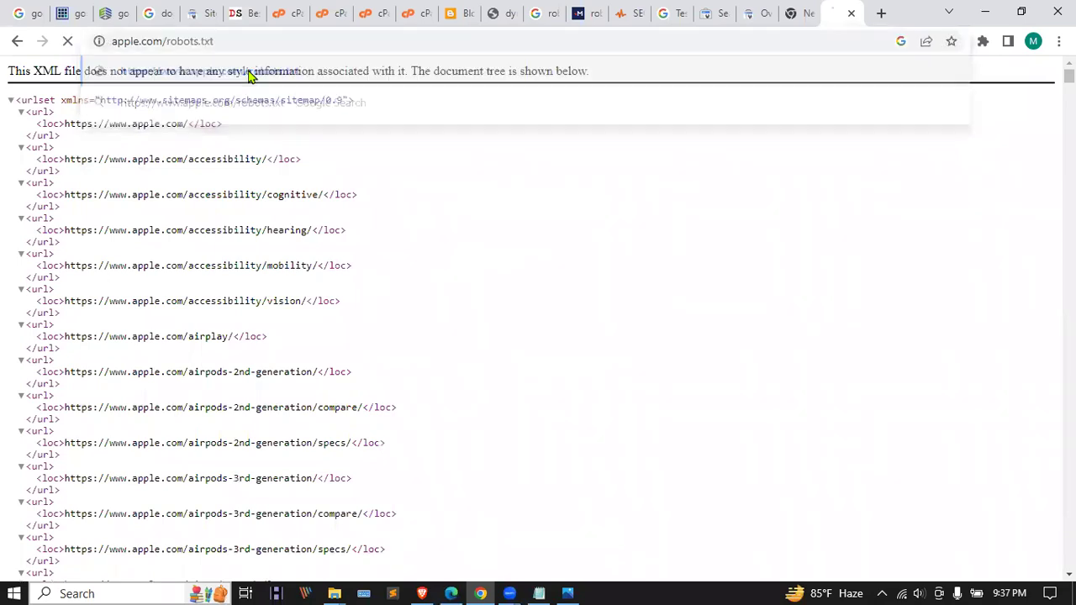
left_click_drag(11, 74, 133, 586)
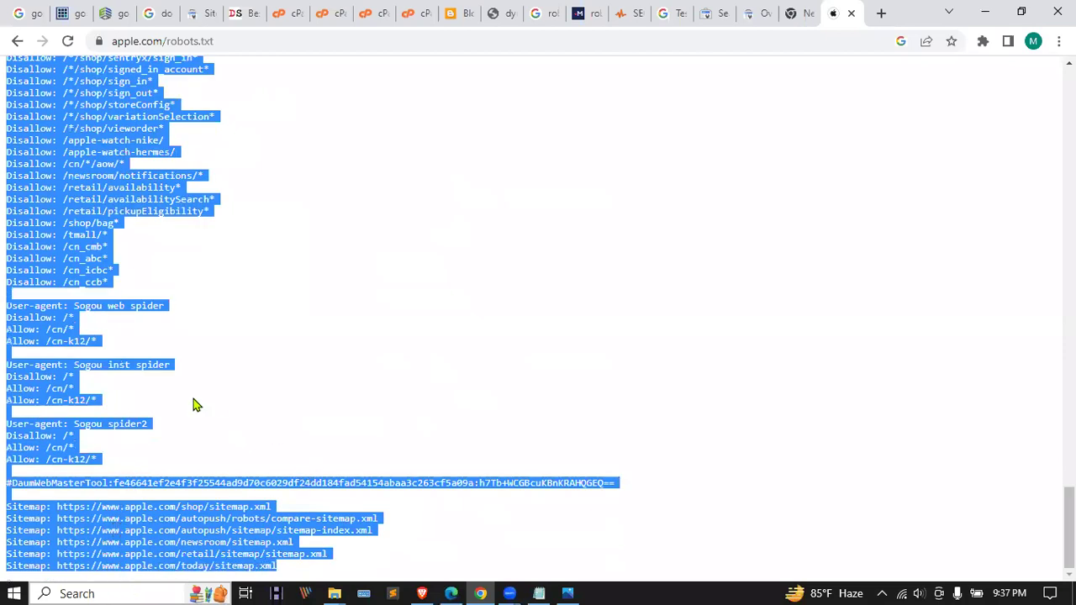
left_click(174, 417)
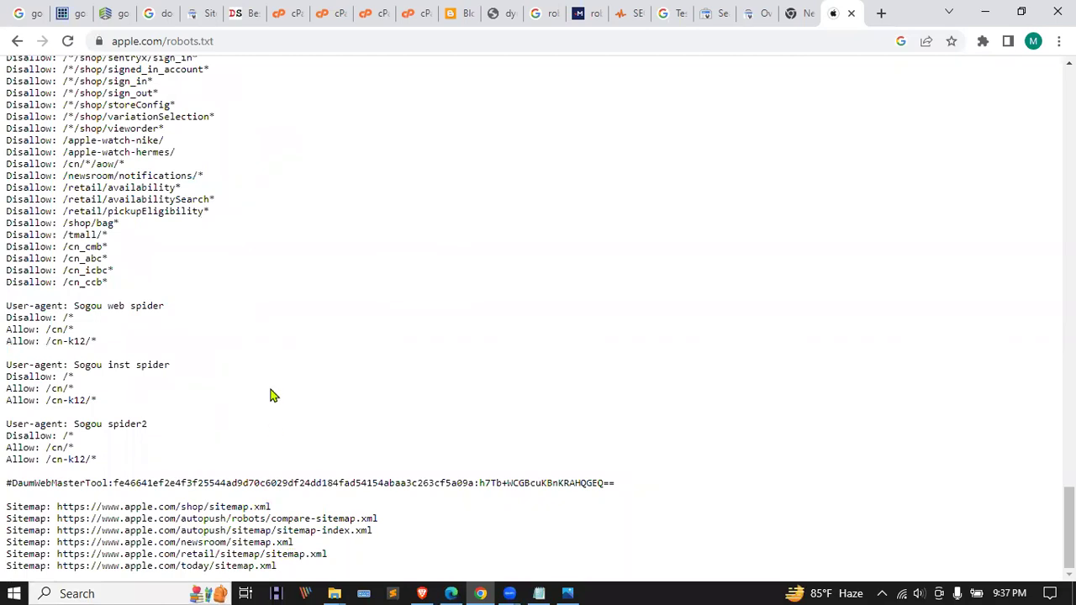
scroll(43, 391, "up", 15)
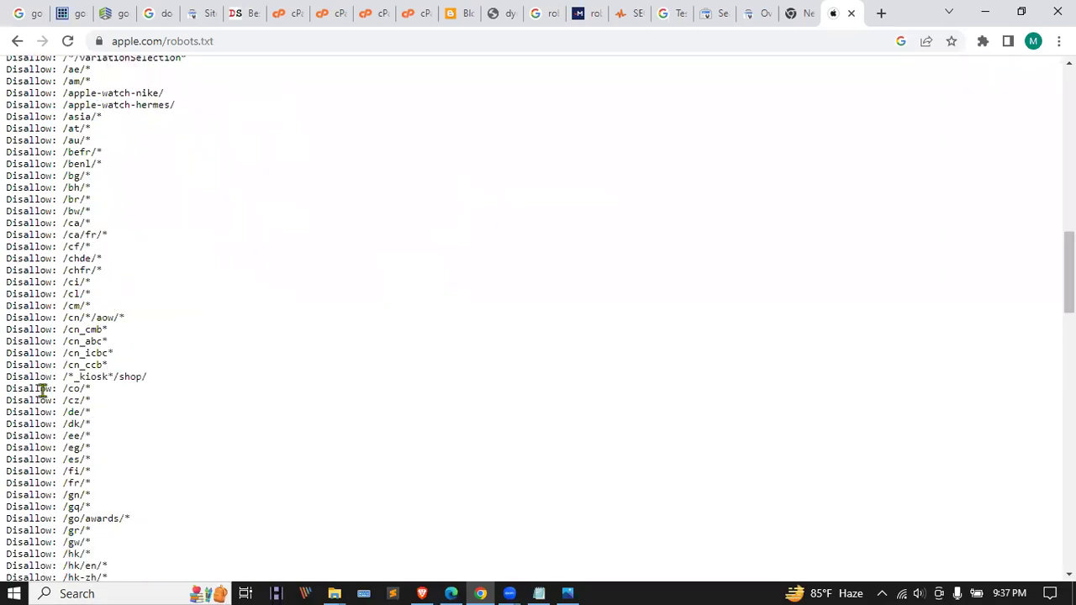
scroll(44, 391, "up", 4)
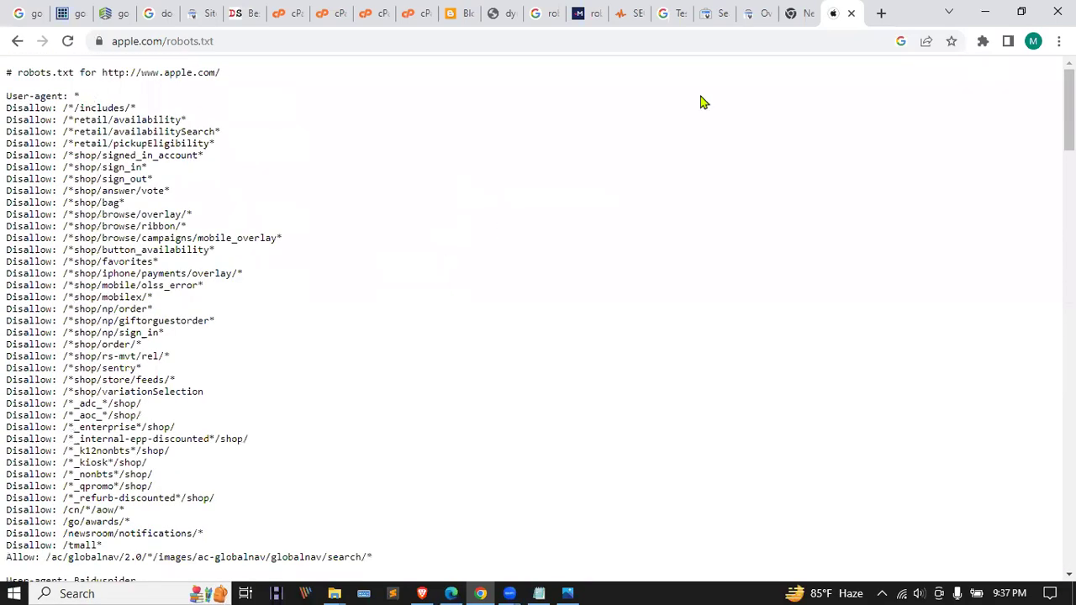
- Return to the open robots.txt checker pages and bring up the Search Console Help article on the robots.txt Tester
left_click(547, 12)
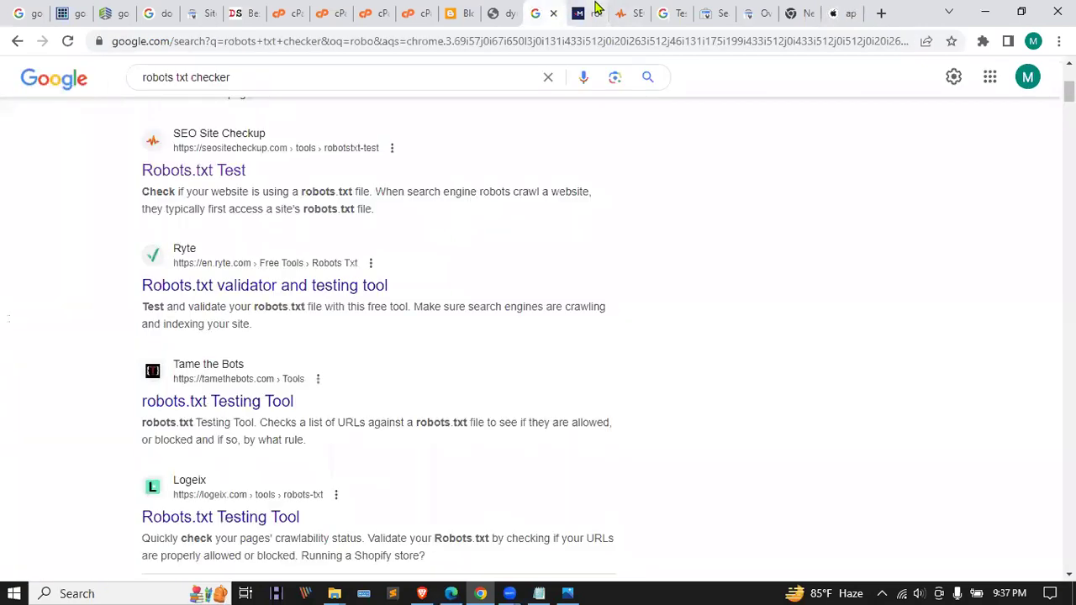
left_click(624, 12)
left_click(679, 11)
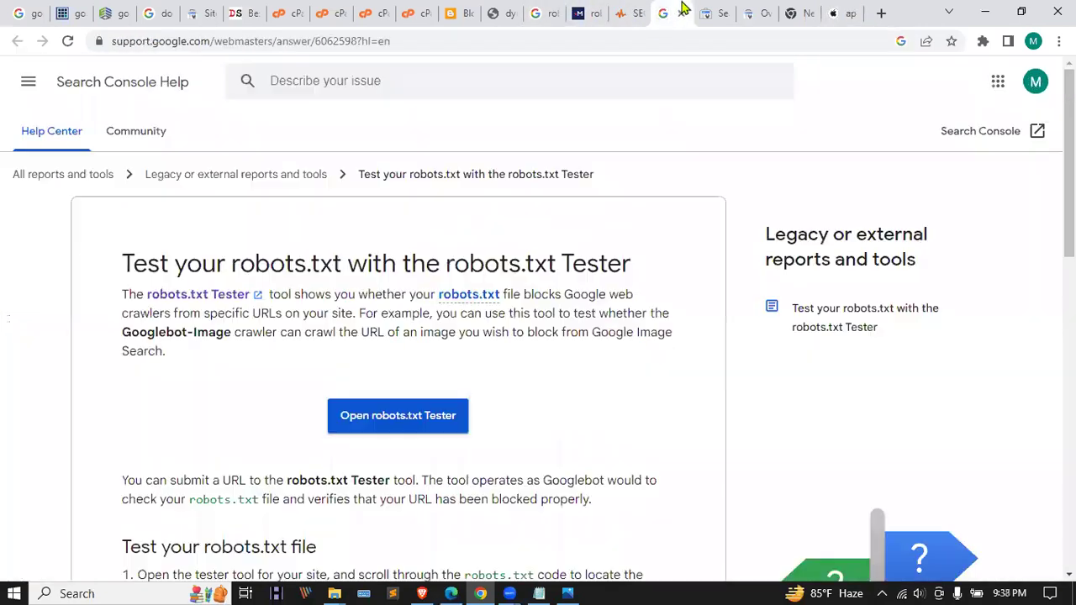
- Highlight the rules in the robots.txt Tester and examine the user-agent and disallow rules in apple.com/robots.txt
left_click(728, 10)
left_click_drag(373, 322, 83, 278)
left_click(838, 11)
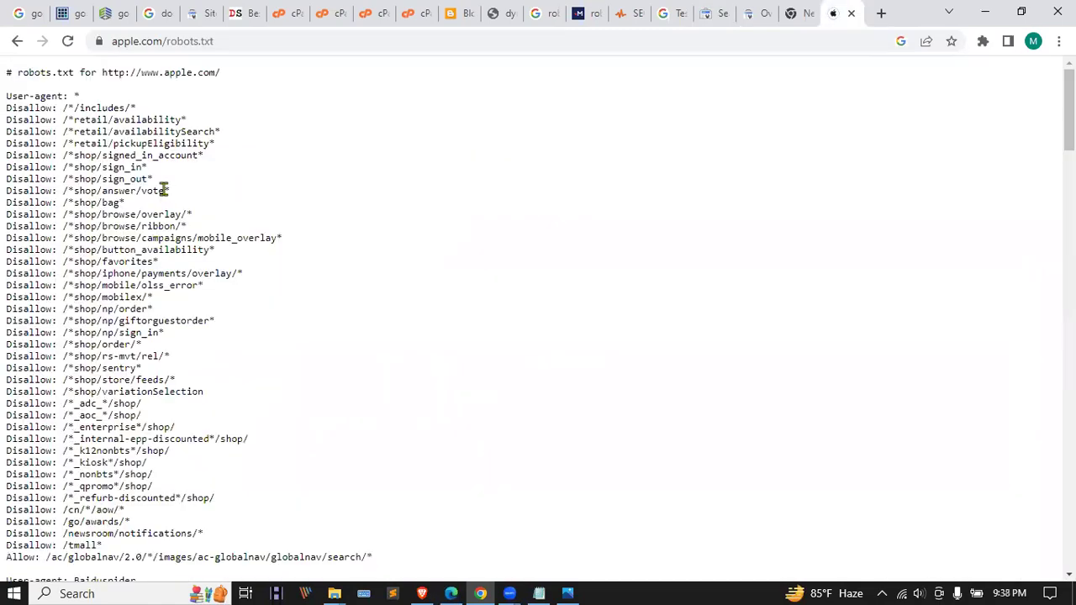
scroll(46, 159, "down", 5)
scroll(46, 199, "down", 8)
scroll(46, 199, "up", 9)
scroll(48, 200, "up", 4)
- Return from Apple's robots.txt file to the apple.com home page
left_click(18, 40)
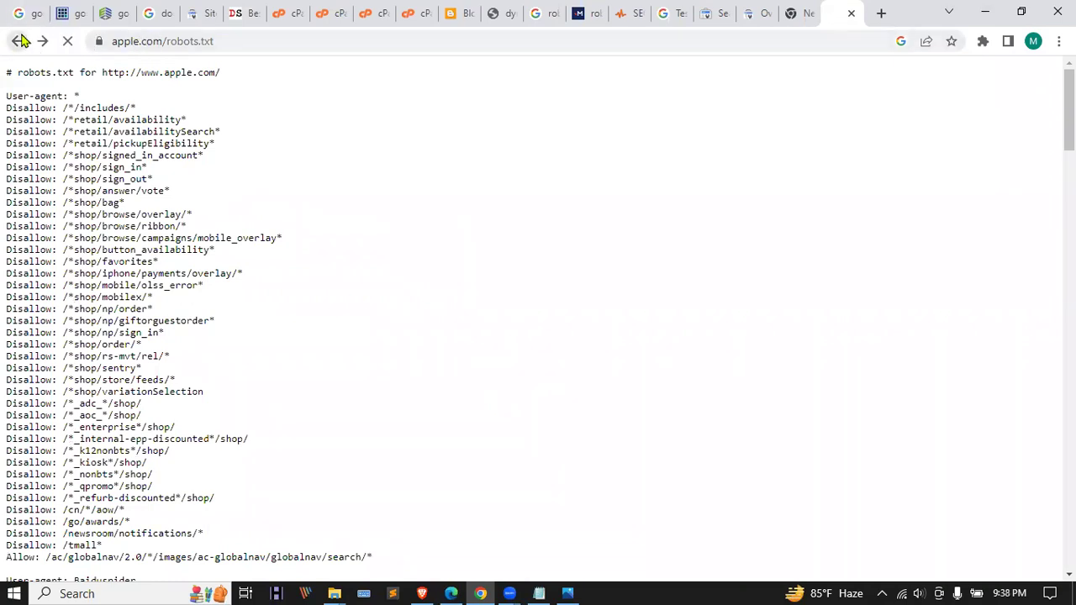
left_click(18, 41)
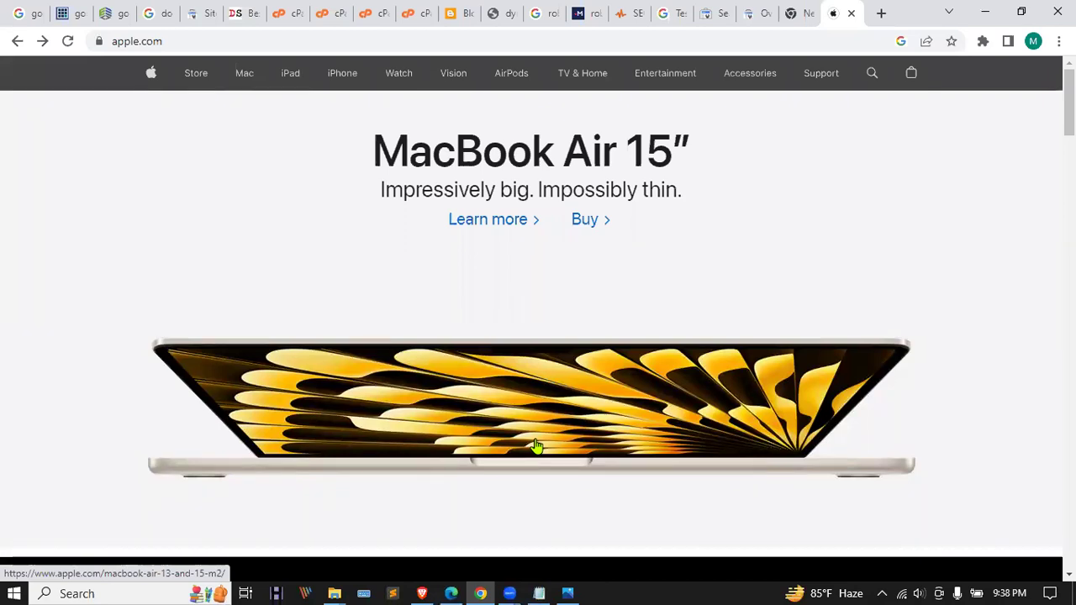
left_click(803, 8)
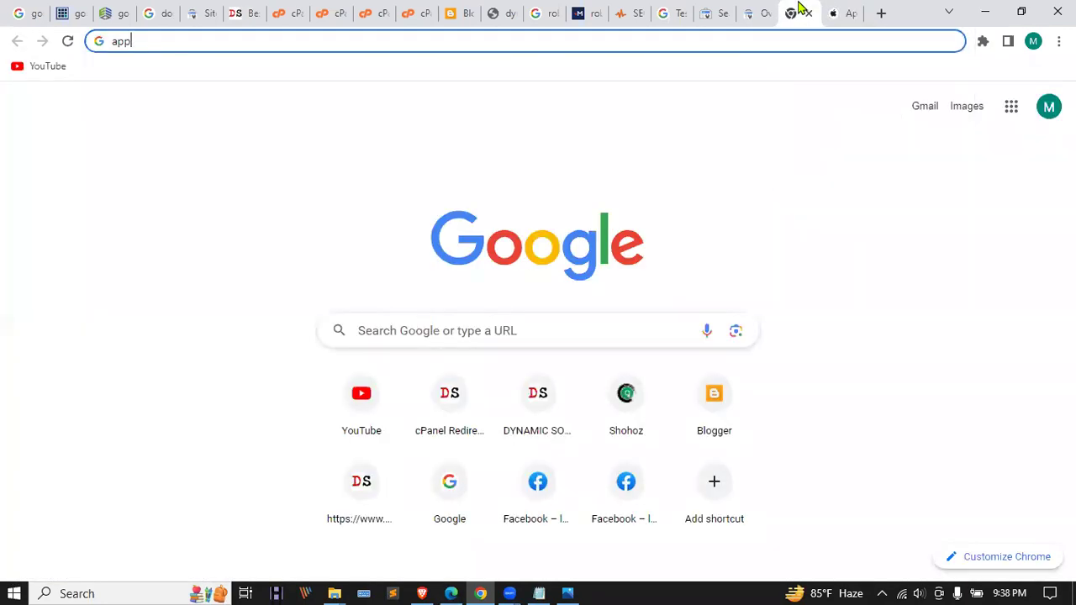
left_click(845, 10)
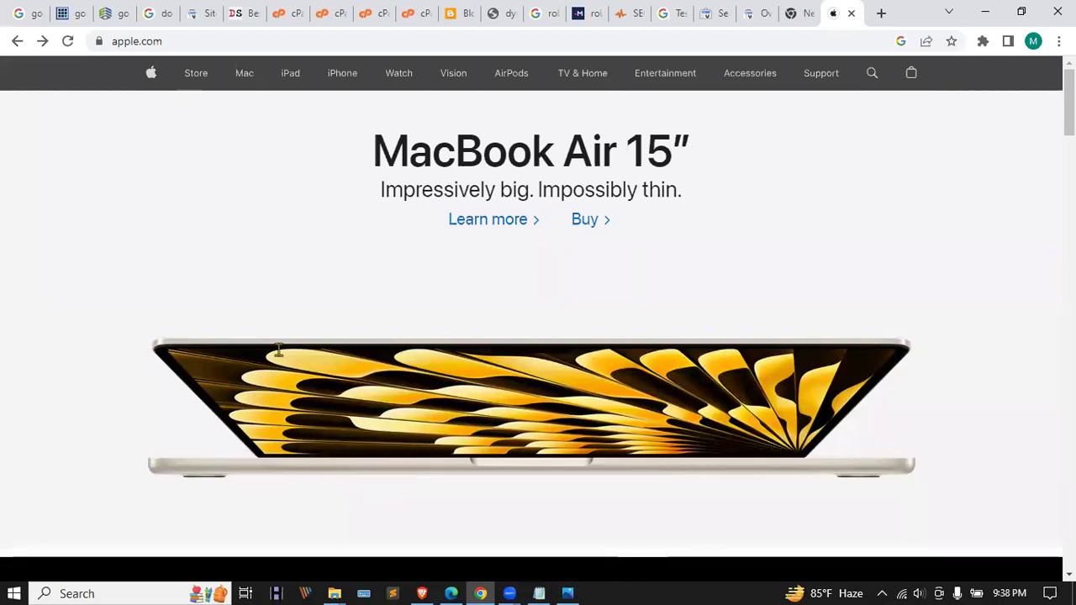
key("alt+Tab")
left_click(872, 47)
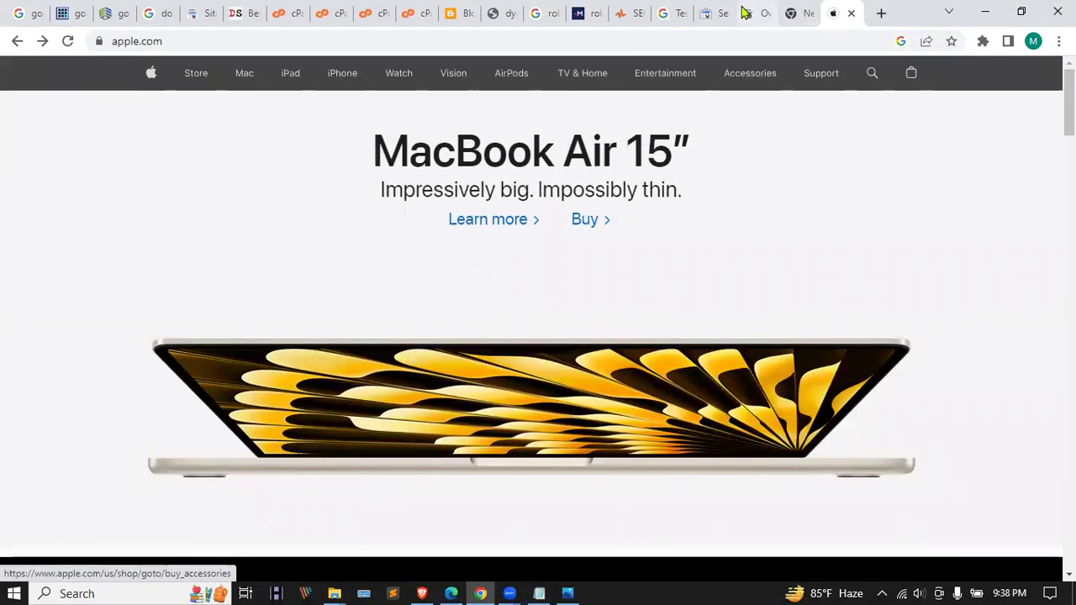
- Revisit the robots.txt Tester and look through the Search Console Help article on testing robots.txt
left_click(711, 16)
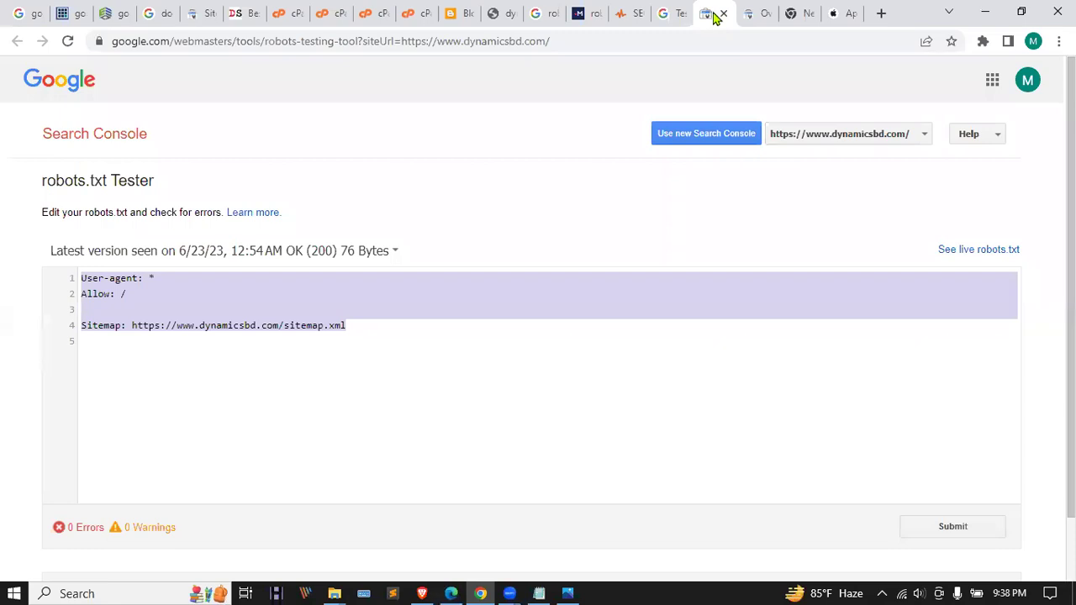
left_click(677, 13)
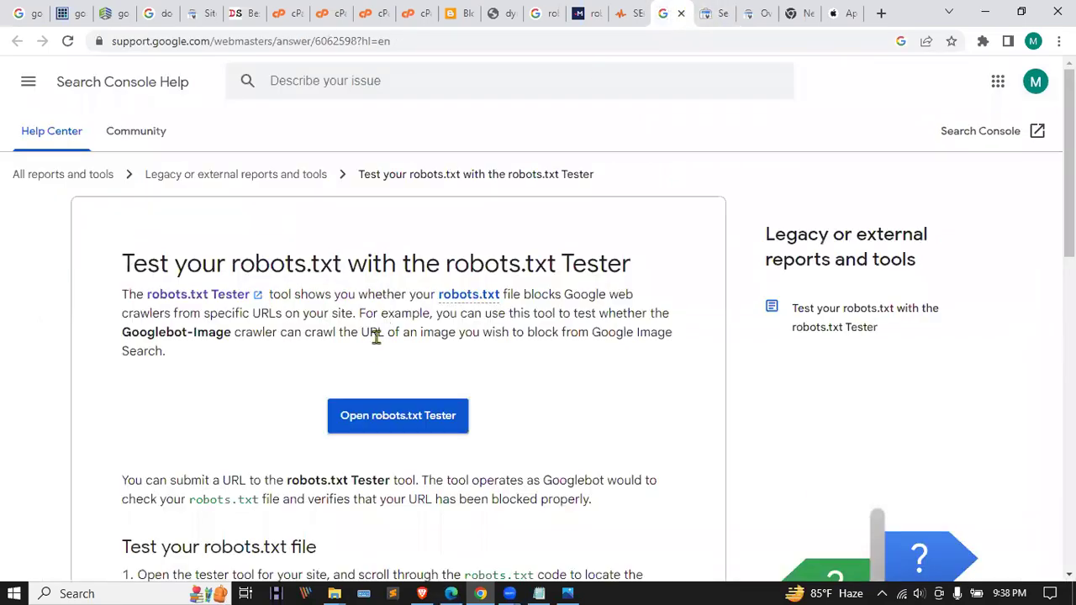
scroll(376, 336, "down", 3)
scroll(360, 336, "down", 8)
scroll(361, 332, "up", 9)
scroll(372, 497, "up", 2)
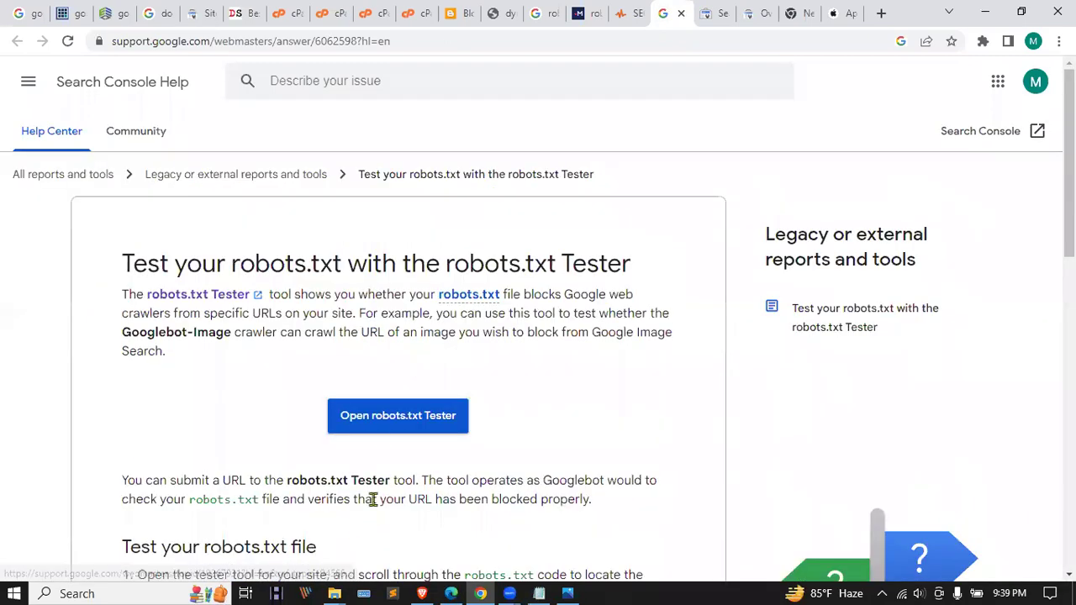
- Open the robots.txt glossary entry from the help article and look through its definition and the related glossary terms
left_click(457, 296)
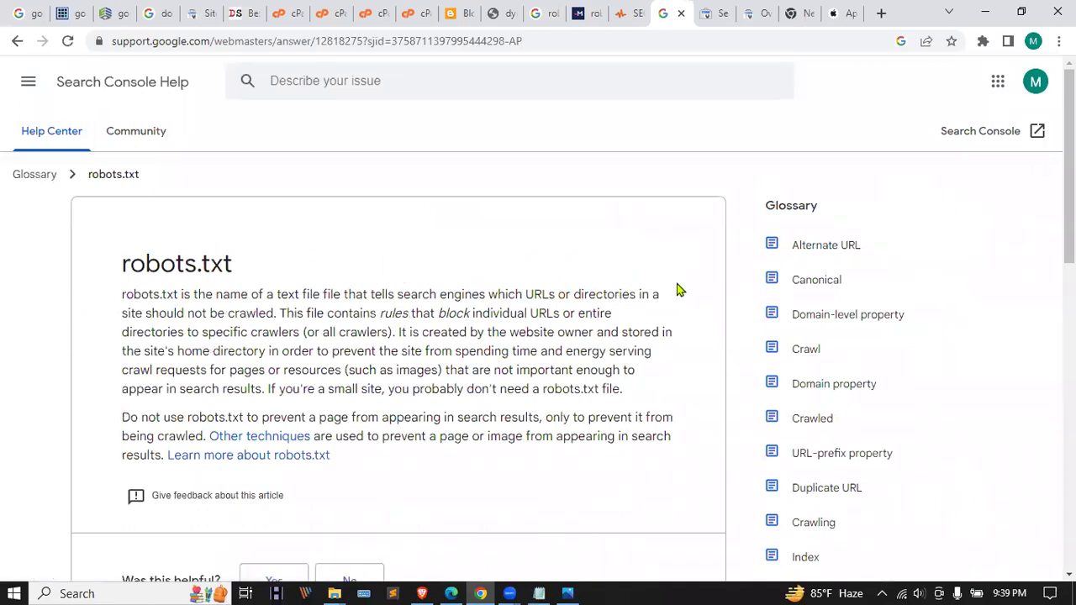
scroll(326, 225, "down", 3)
scroll(327, 220, "down", 6)
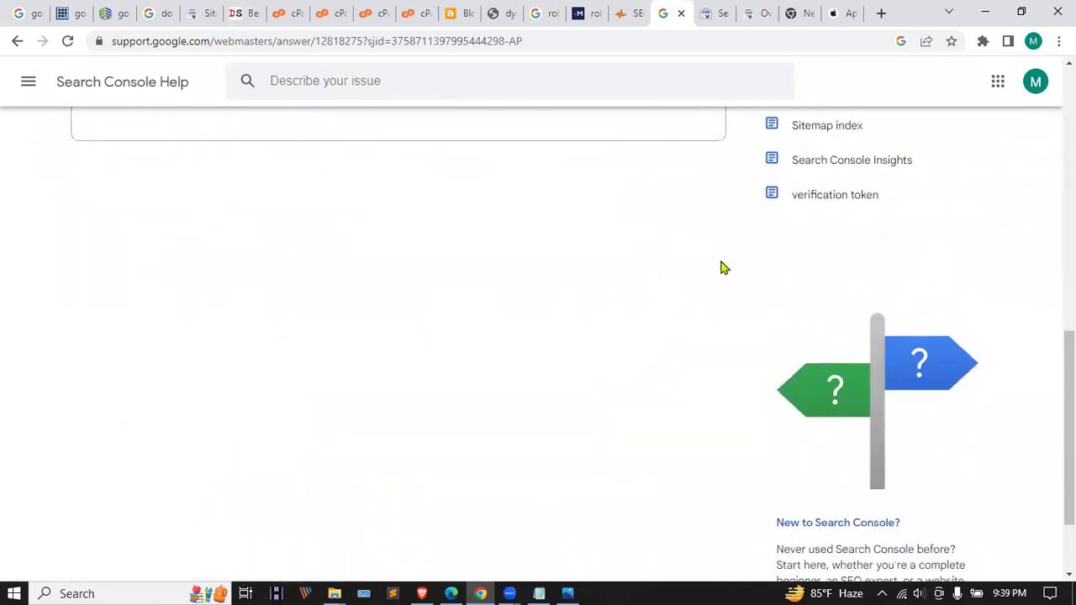
scroll(815, 281, "up", 5)
- Open the Indexing glossary entry and go back to the robots.txt definition
left_click(812, 309)
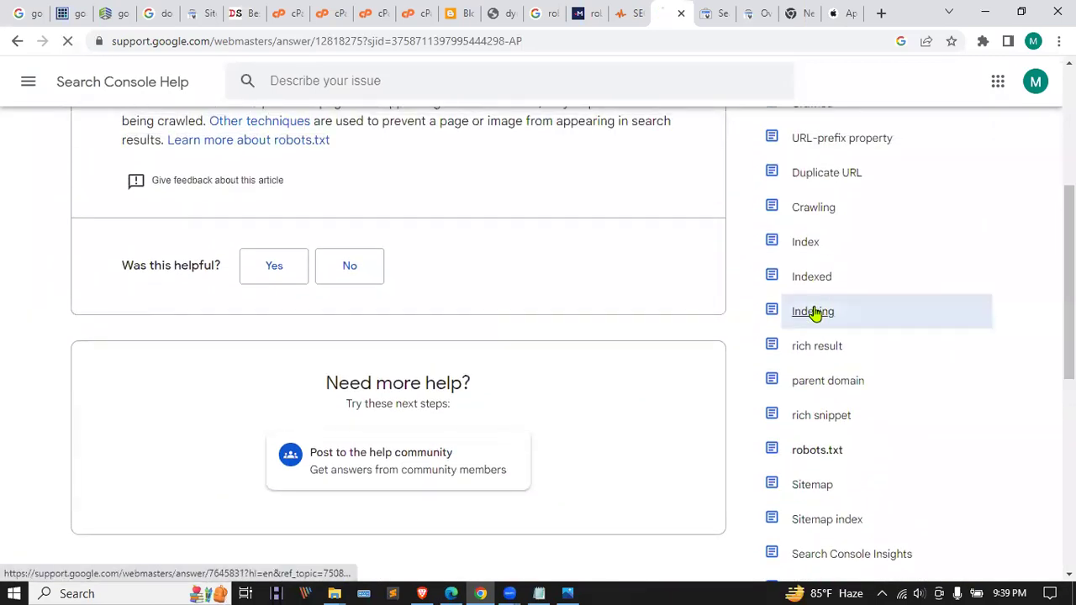
left_click(405, 375)
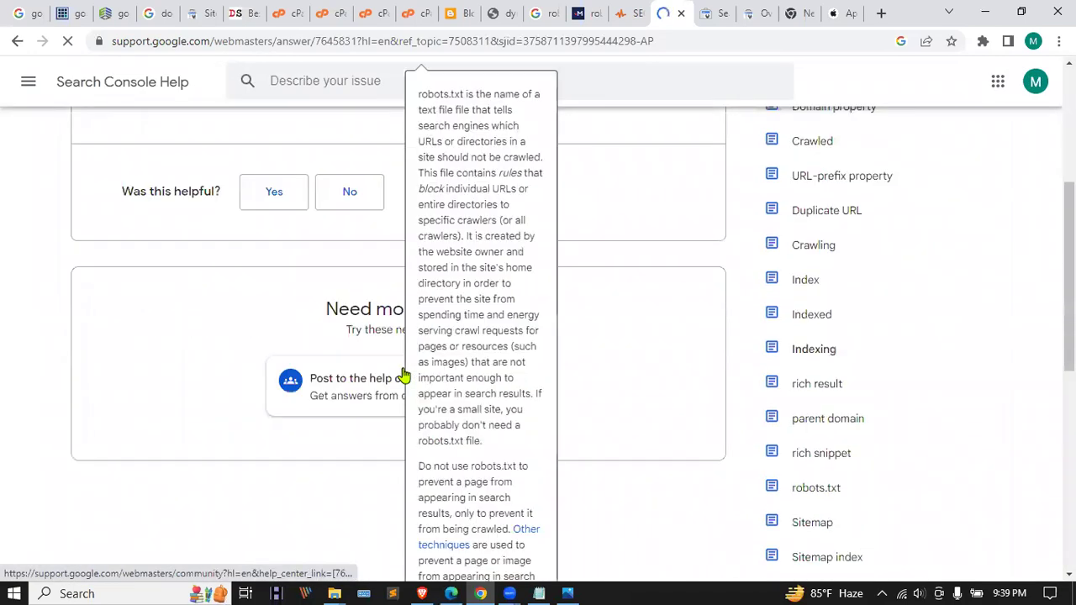
left_click(432, 370)
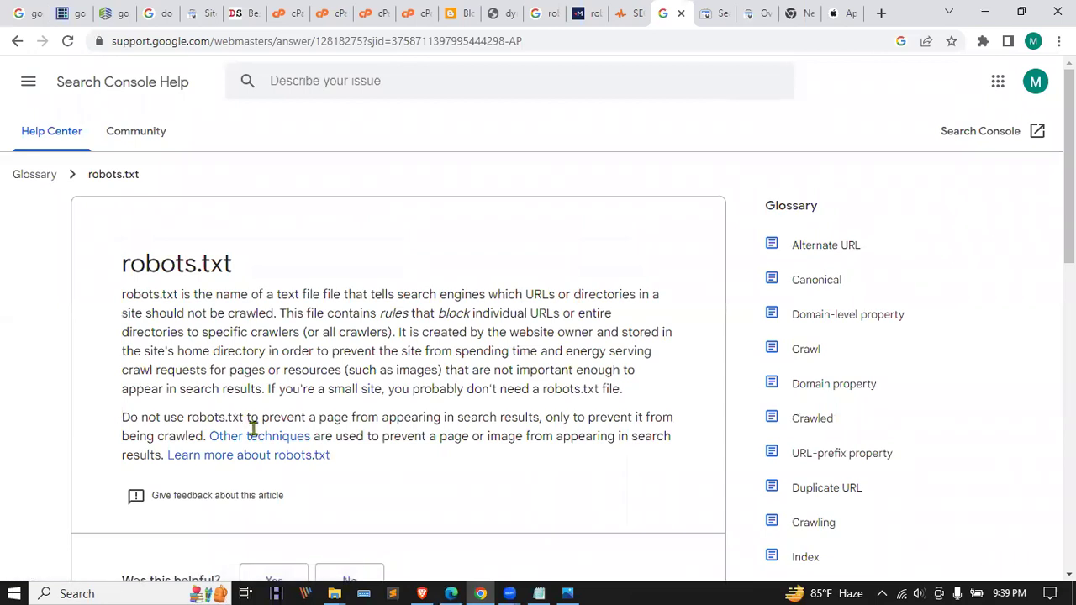
- Open the "Learn more about robots.txt" link and skim the "Introduction to robots.txt" guide
left_click(264, 461)
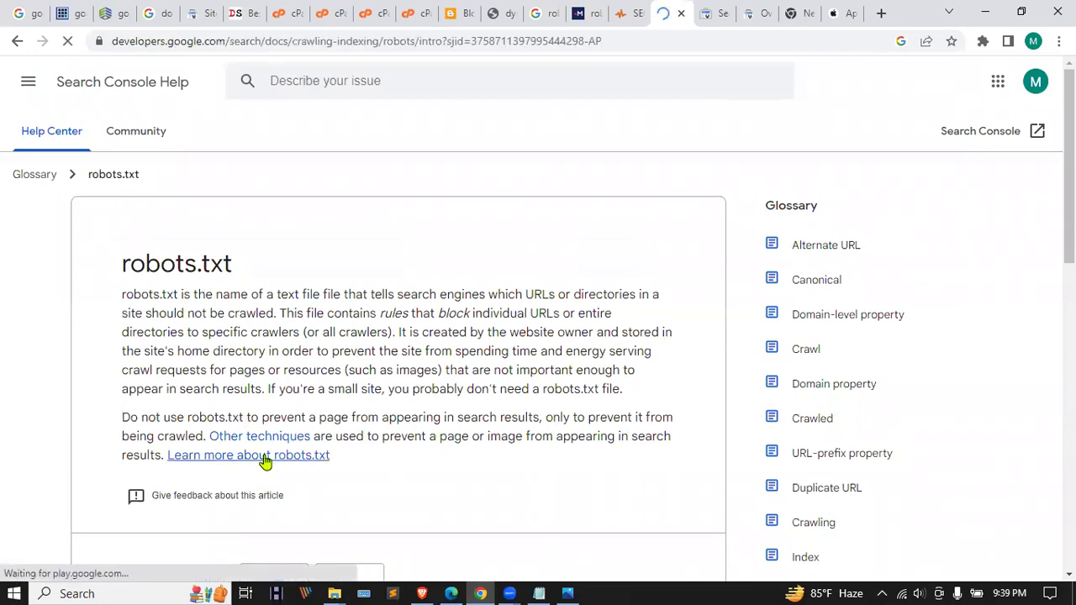
scroll(402, 225, "down", 1)
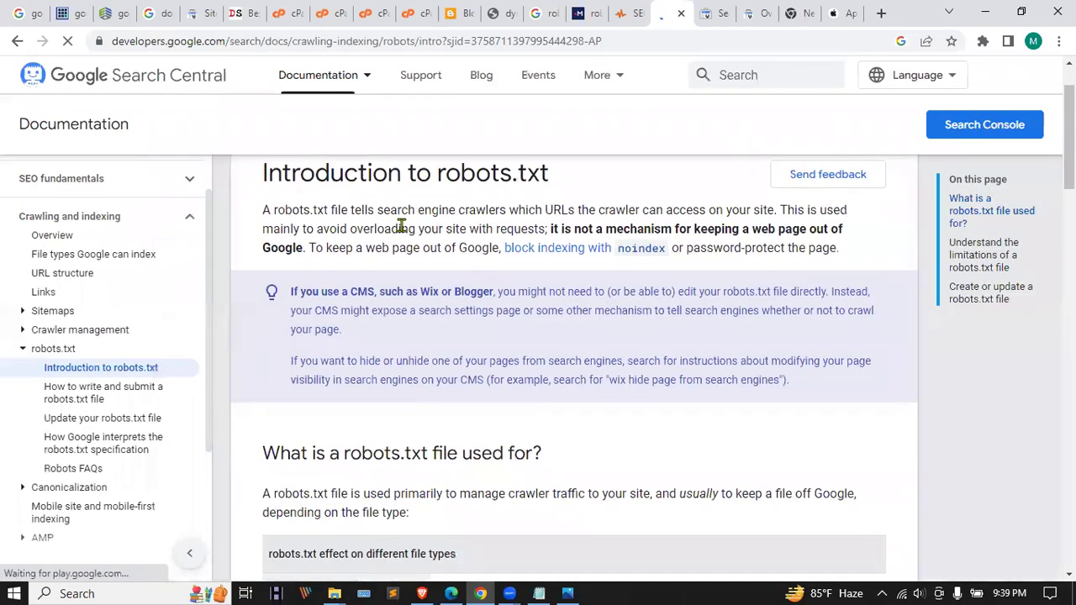
scroll(402, 225, "down", 10)
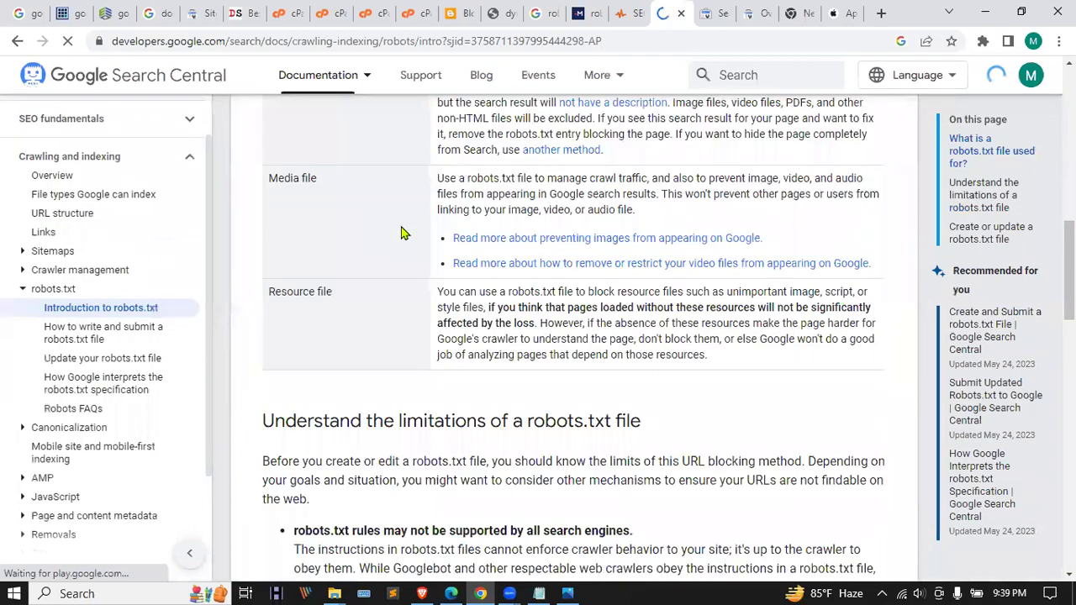
scroll(402, 233, "down", 20)
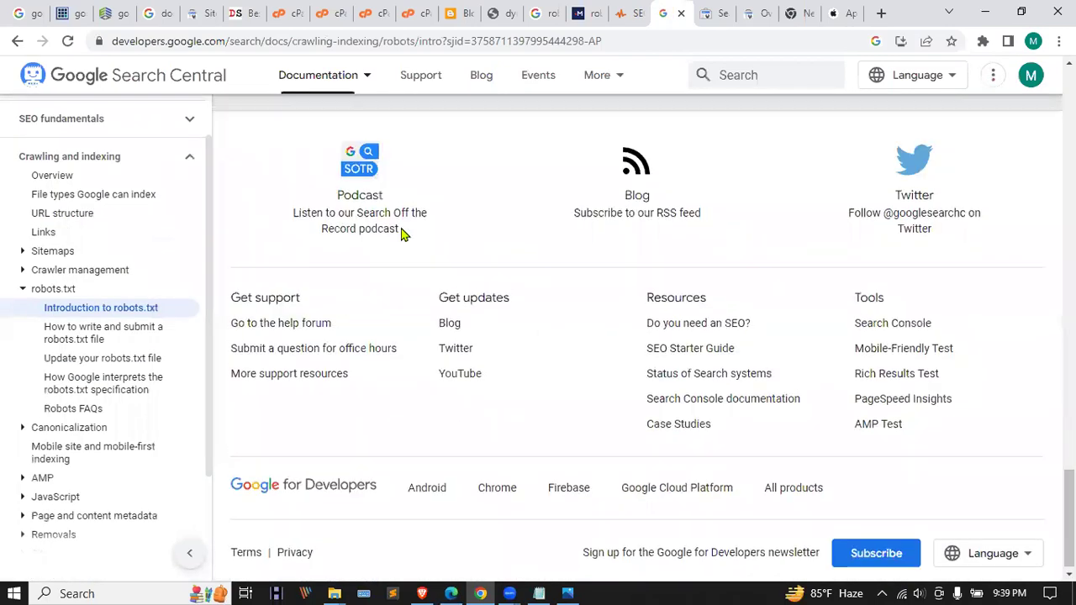
scroll(401, 234, "up", 5)
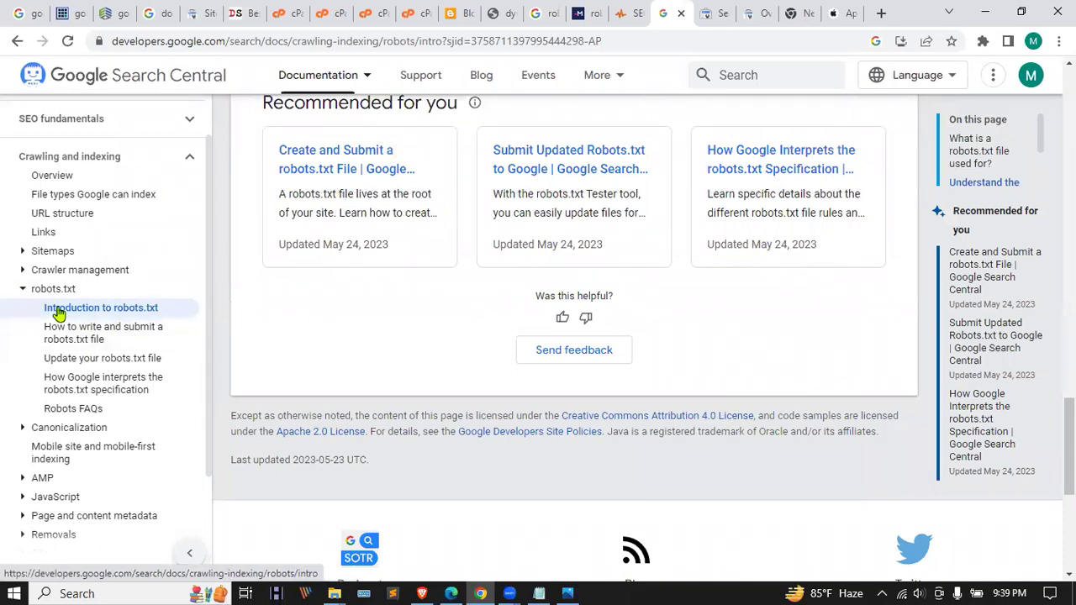
- Open the "How to write and submit a robots.txt file" guide and look through its sample file and rule-writing guidelines
left_click(96, 332)
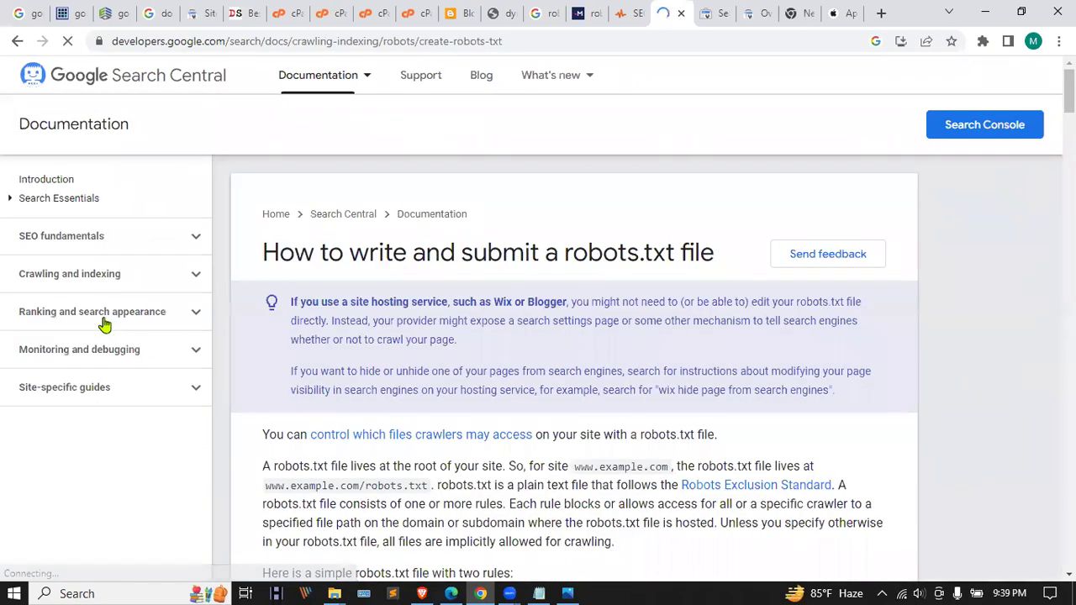
scroll(383, 302, "down", 4)
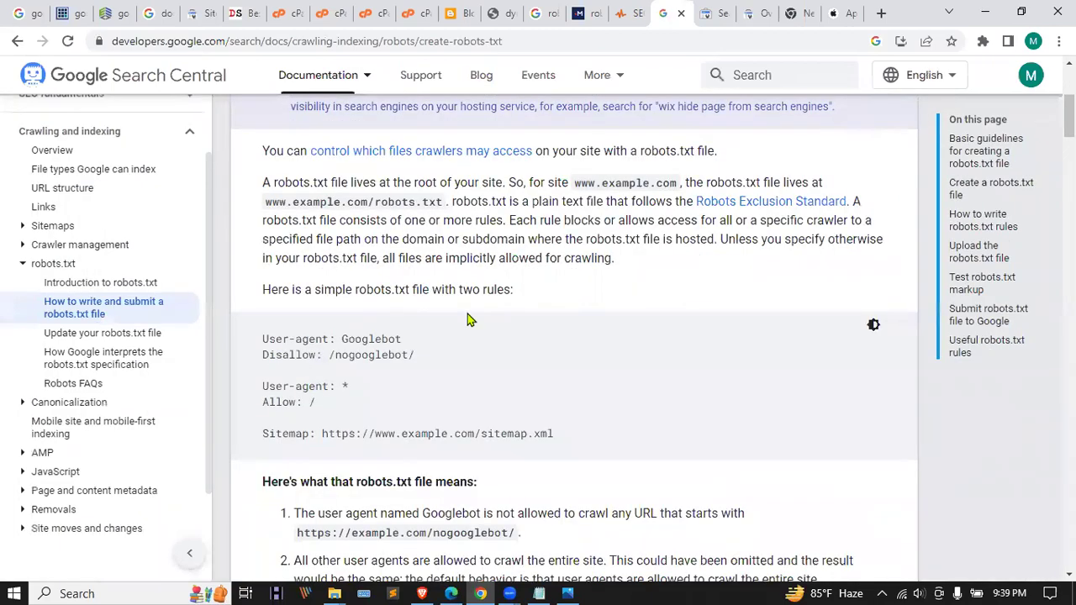
scroll(469, 319, "down", 3)
scroll(514, 263, "down", 2)
scroll(514, 264, "down", 12)
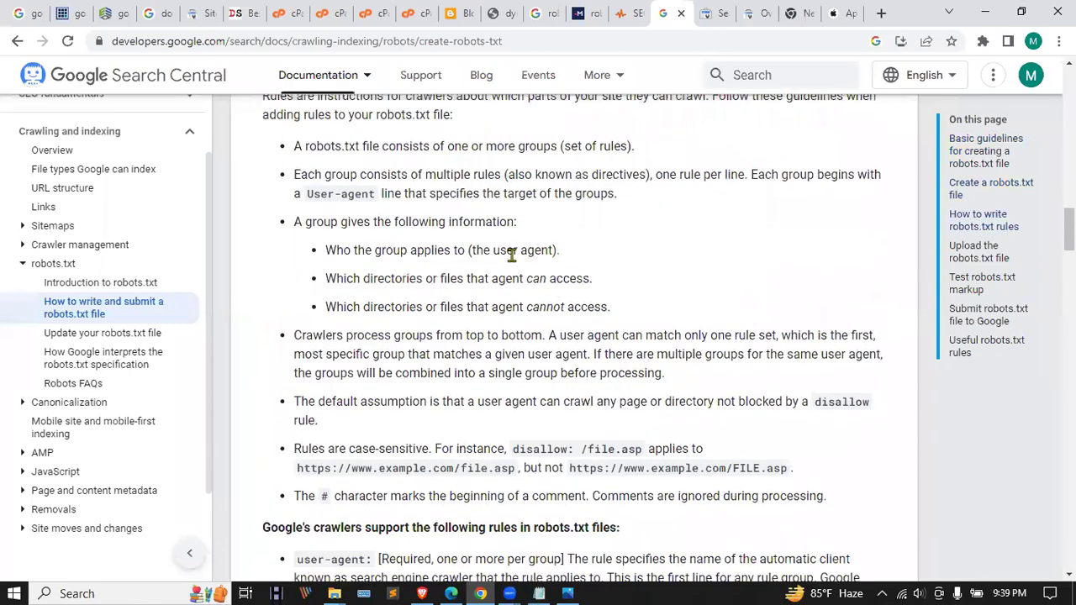
scroll(511, 254, "down", 4)
scroll(510, 253, "down", 5)
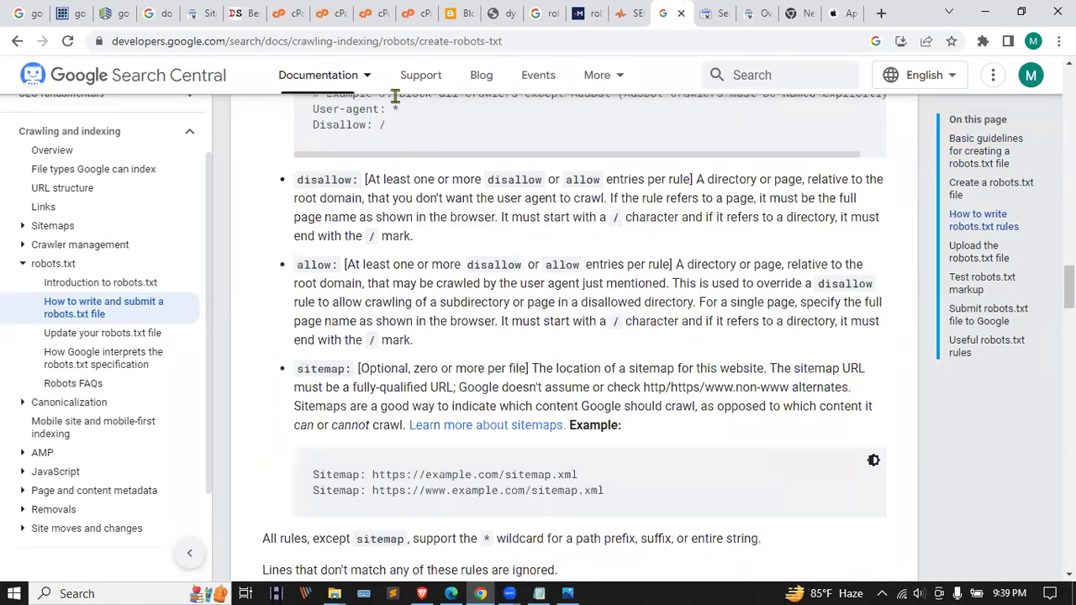
- Examine the guide's explanations and examples of the user-agent, disallow, allow and sitemap rules
mouse_move(395, 92)
scroll(542, 363, "up", 4)
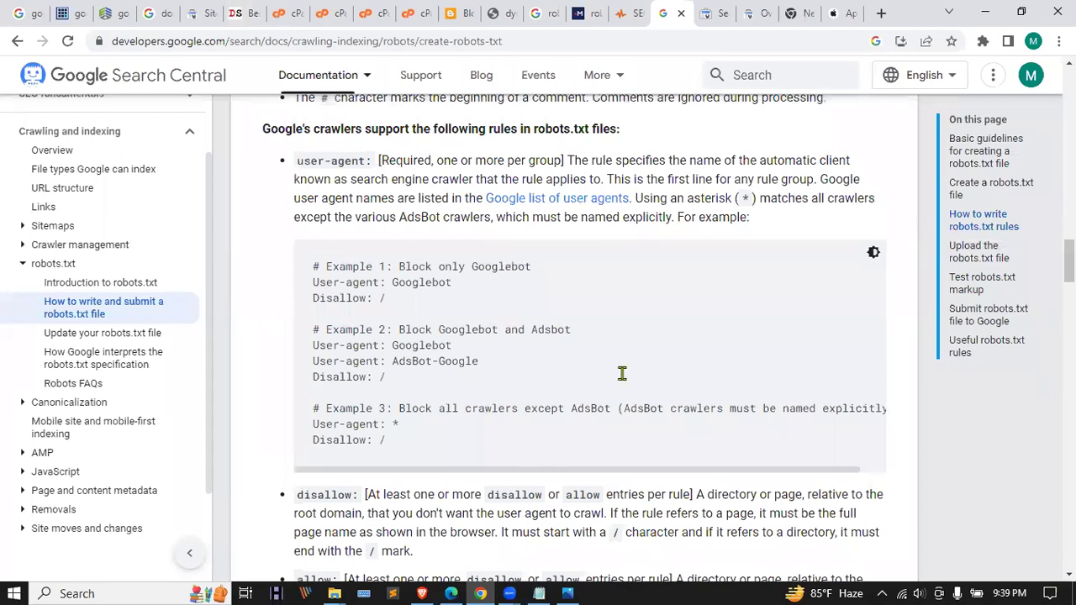
scroll(622, 372, "down", 4)
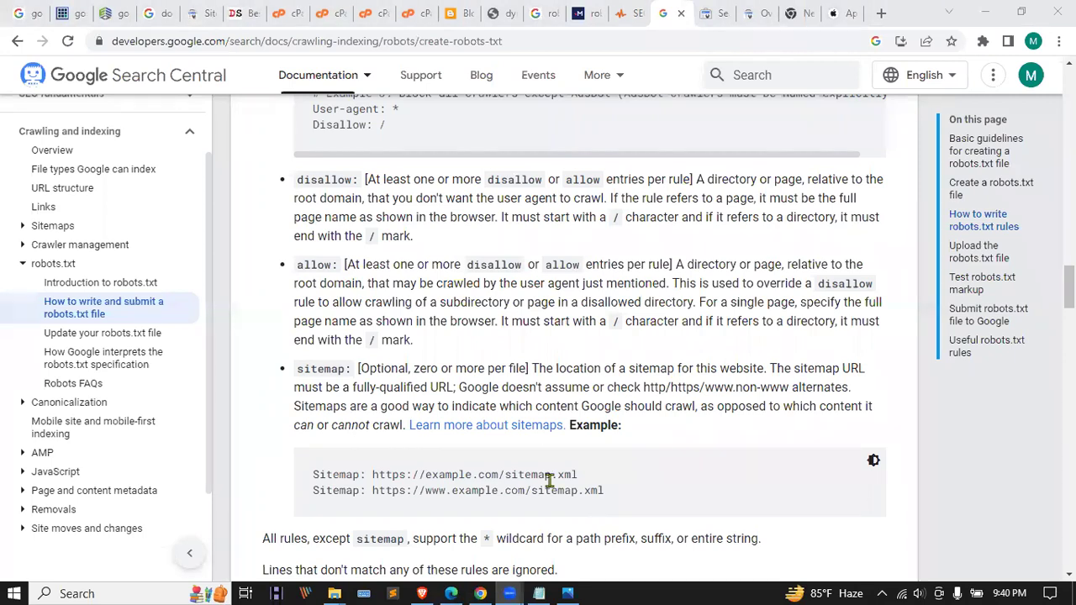
left_click(318, 75)
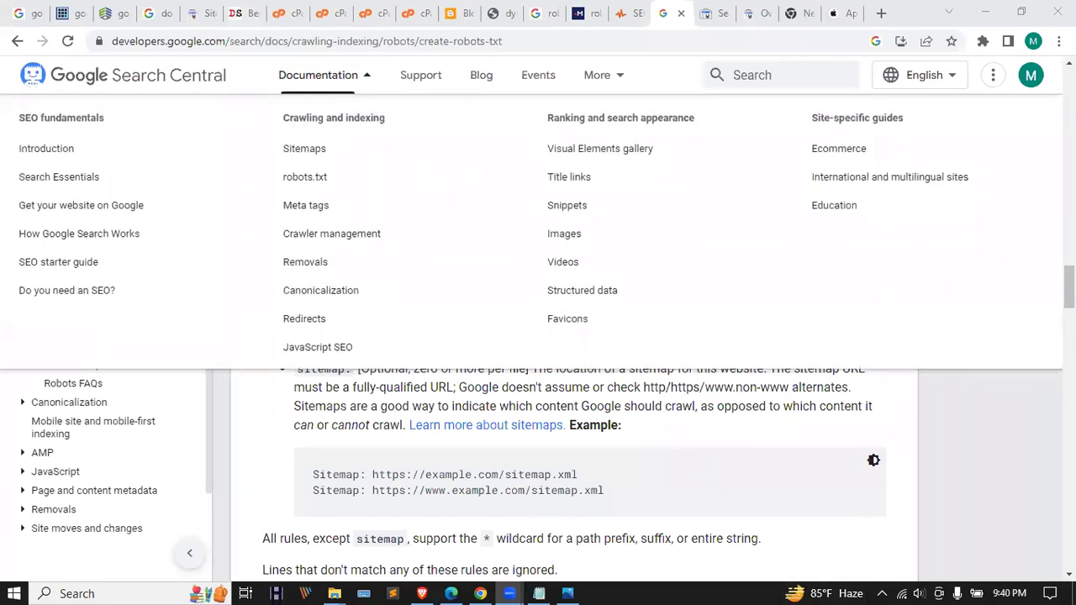
scroll(368, 387, "down", 4)
scroll(367, 384, "up", 5)
scroll(370, 384, "down", 3)
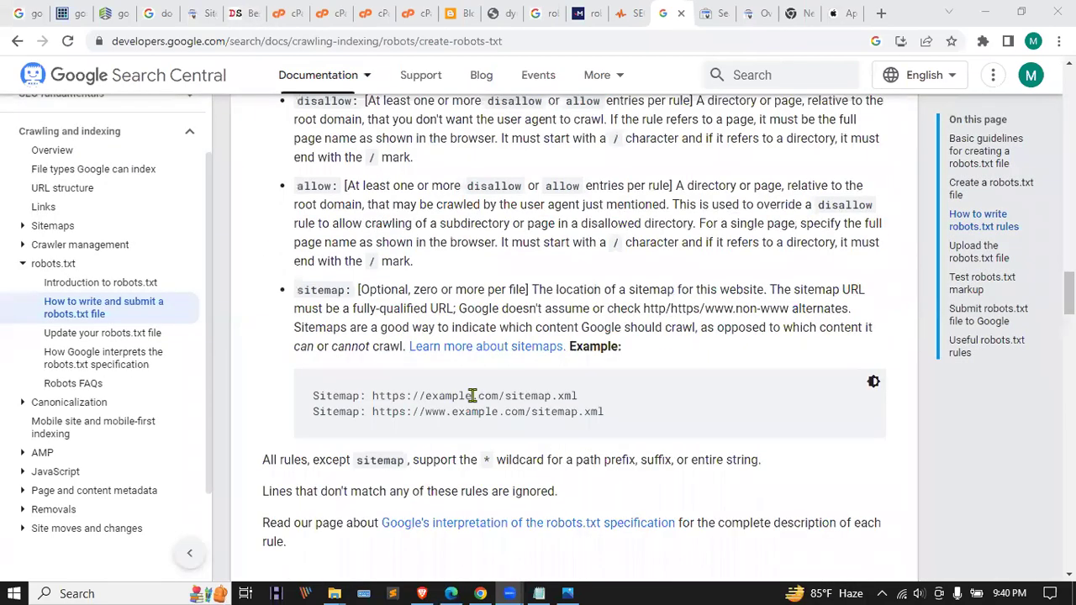
scroll(368, 402, "up", 4)
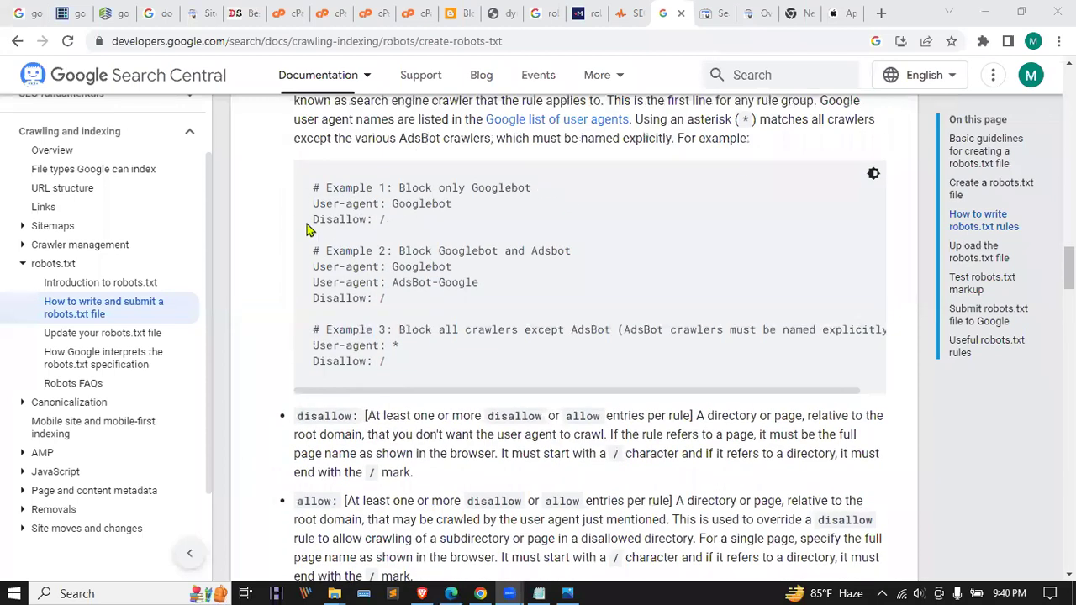
scroll(425, 327, "down", 1)
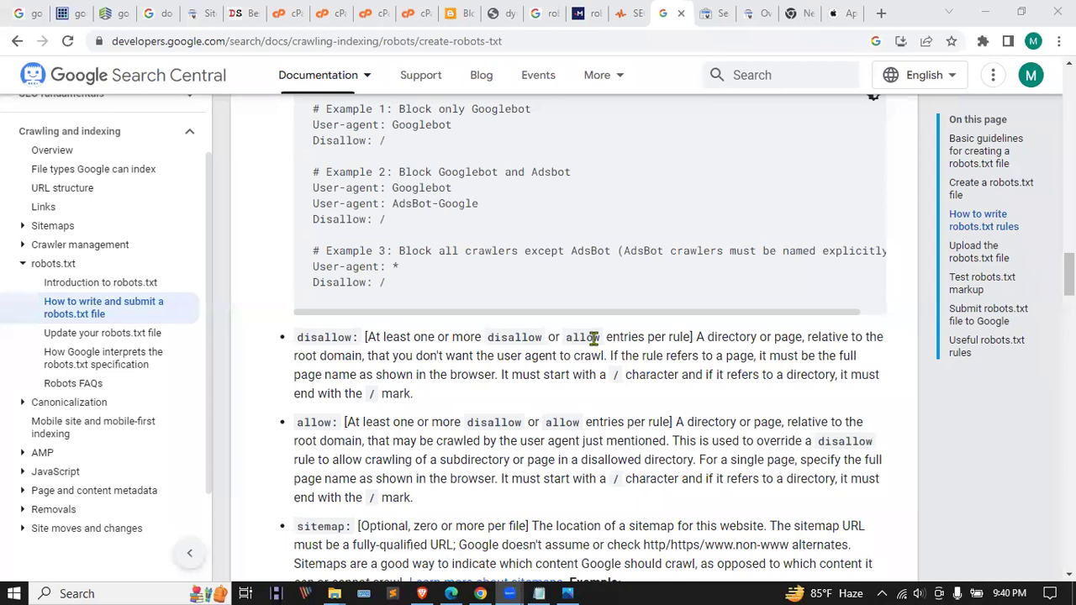
scroll(564, 390, "up", 2)
- Look through the guide's "Useful robots.txt rules" table, then go back up to the format and location rules
scroll(564, 389, "down", 12)
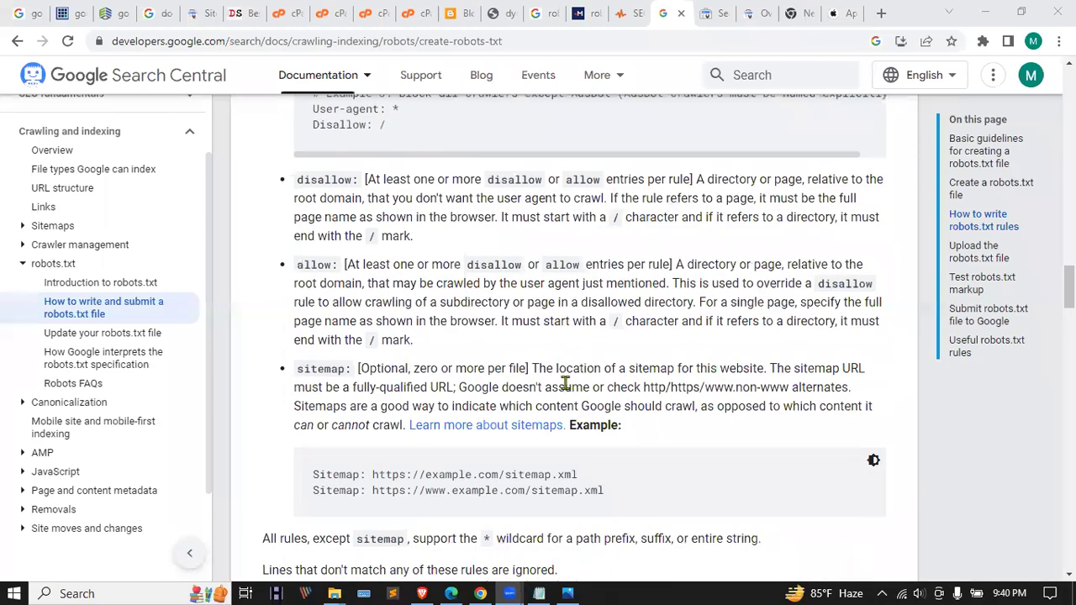
scroll(565, 383, "down", 11)
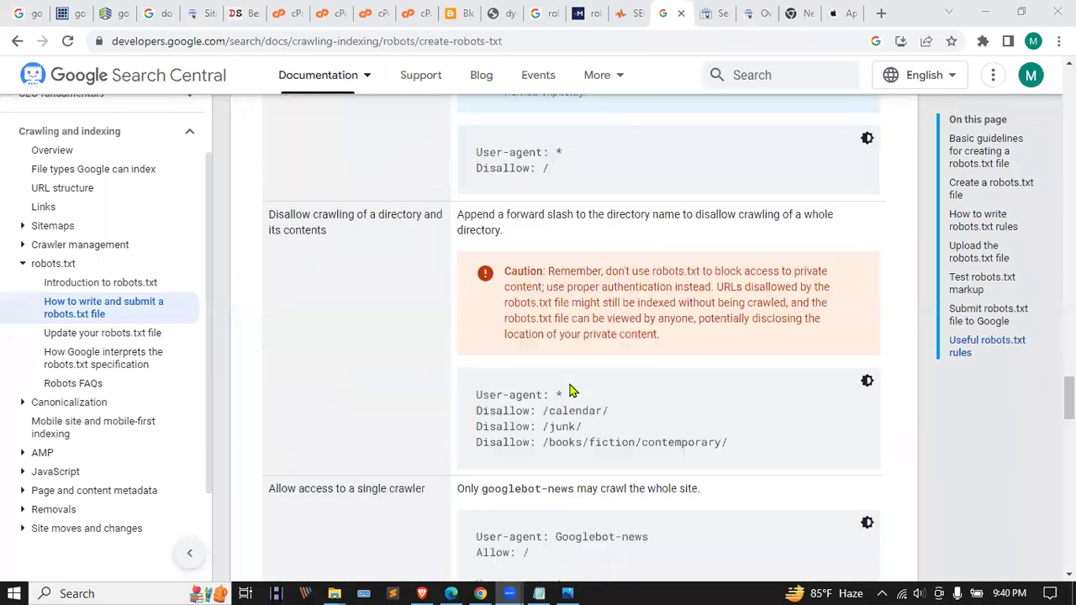
scroll(572, 391, "down", 14)
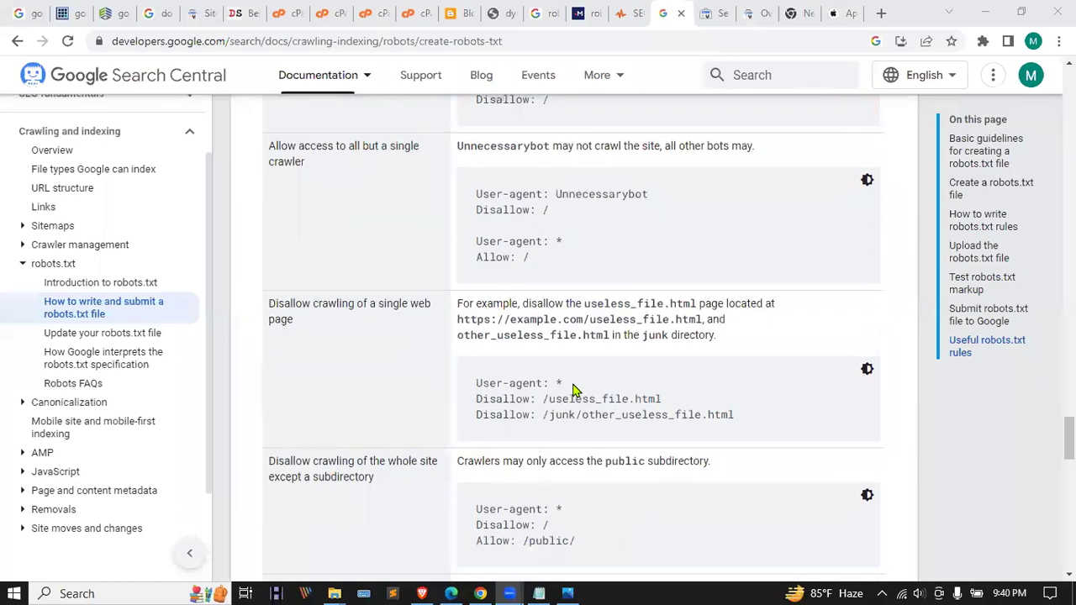
scroll(571, 390, "down", 5)
scroll(574, 389, "up", 14)
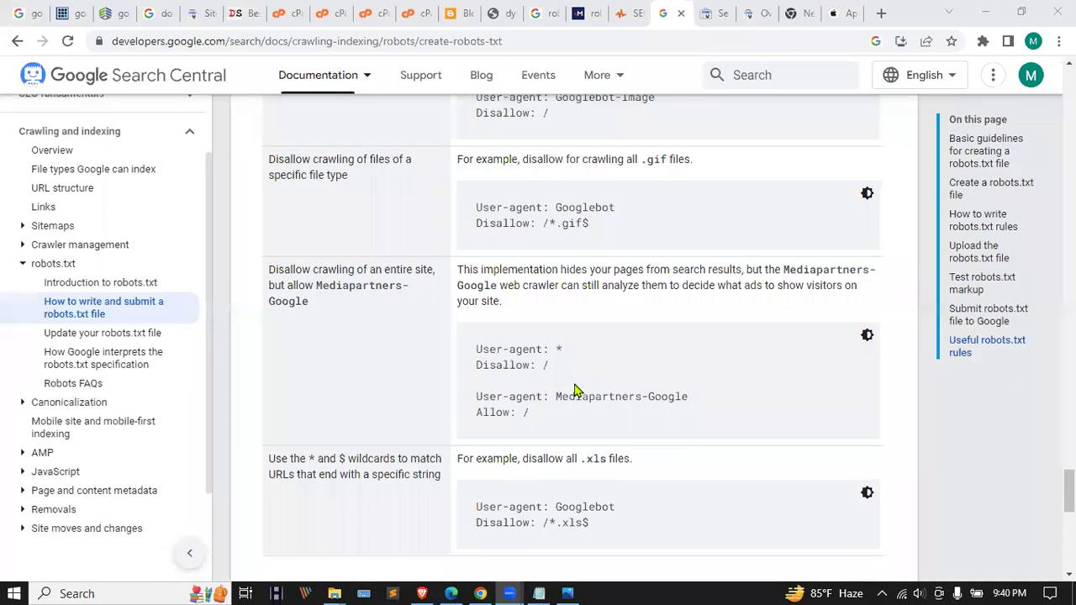
scroll(576, 384, "up", 20)
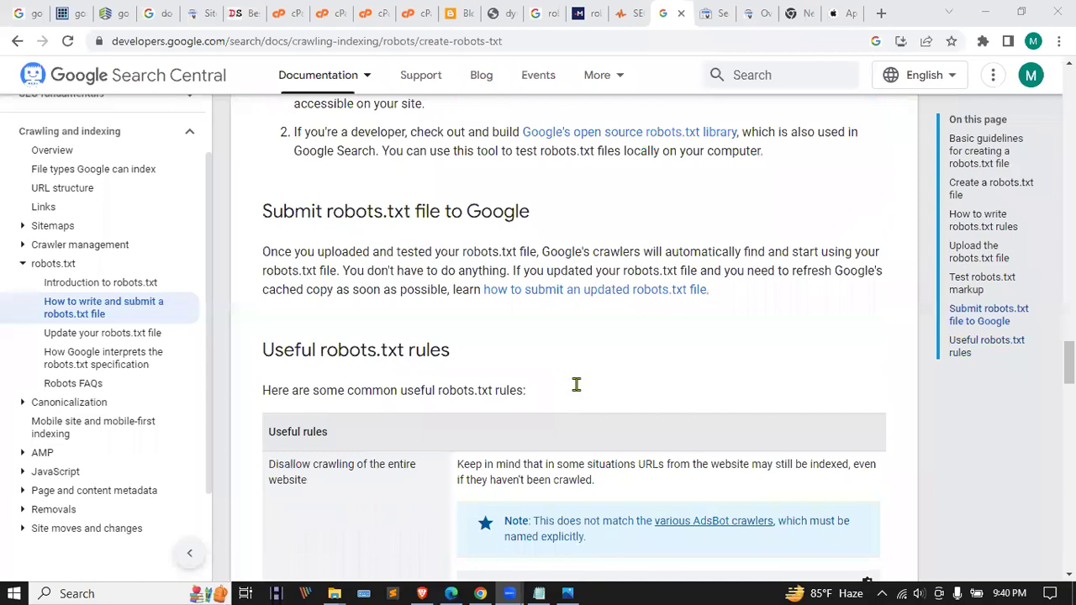
scroll(576, 384, "up", 10)
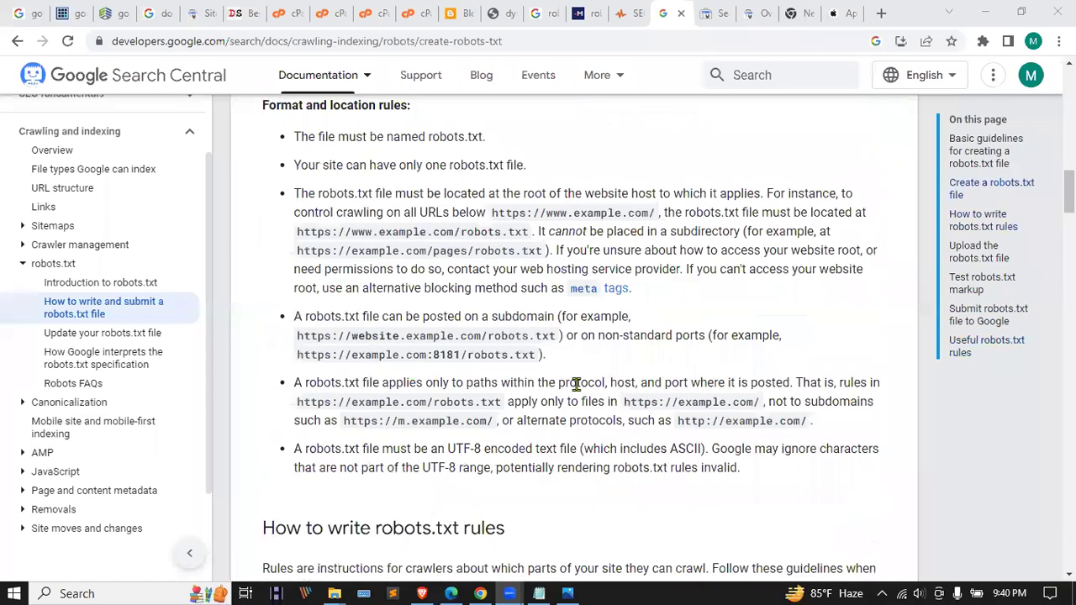
- Return to the robots.txt Tester and review the User-agent, Allow and Sitemap lines of the dynamicsbd.com file
scroll(577, 384, "up", 10)
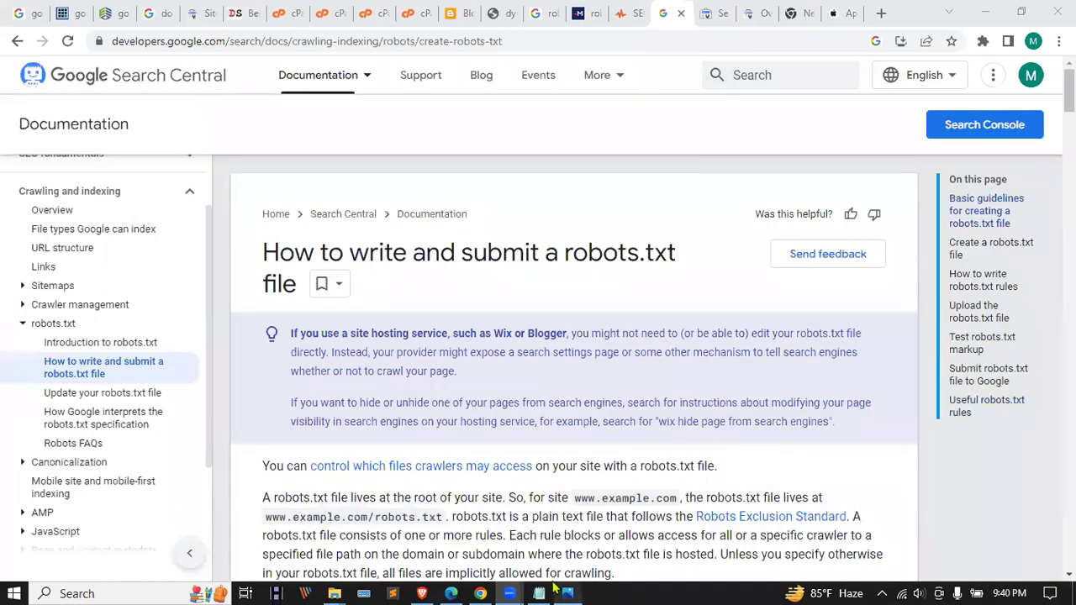
left_click(713, 10)
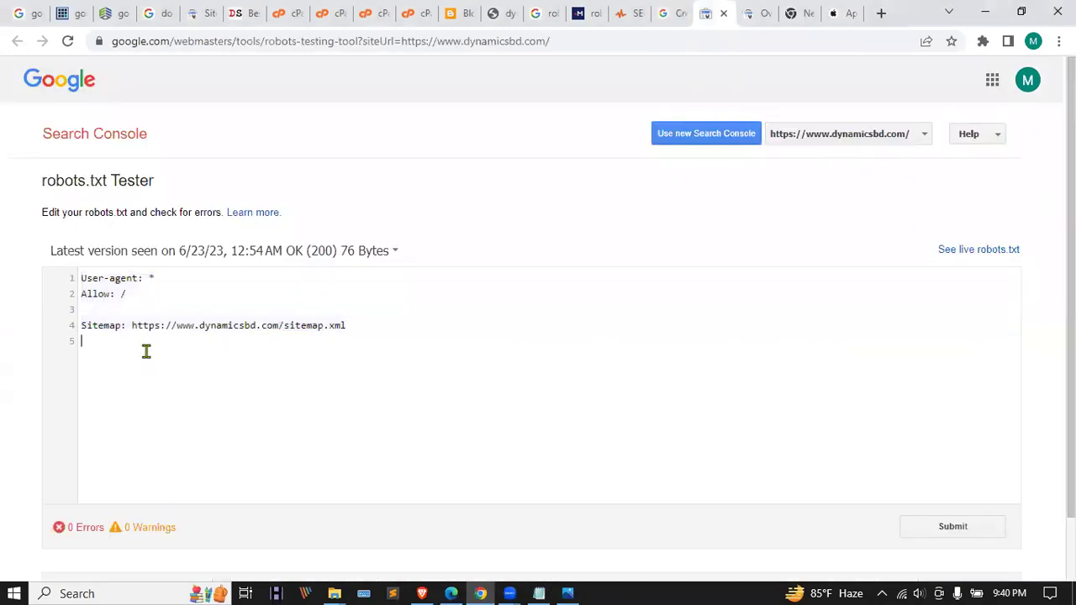
left_click_drag(378, 324, 73, 283)
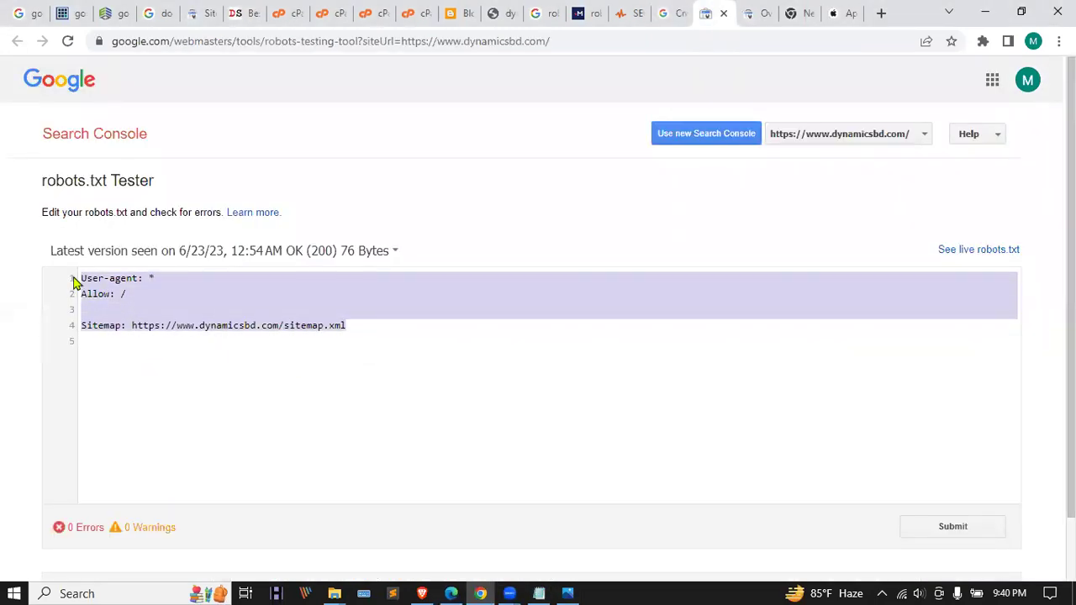
left_click_drag(355, 326, 74, 283)
left_click(91, 295)
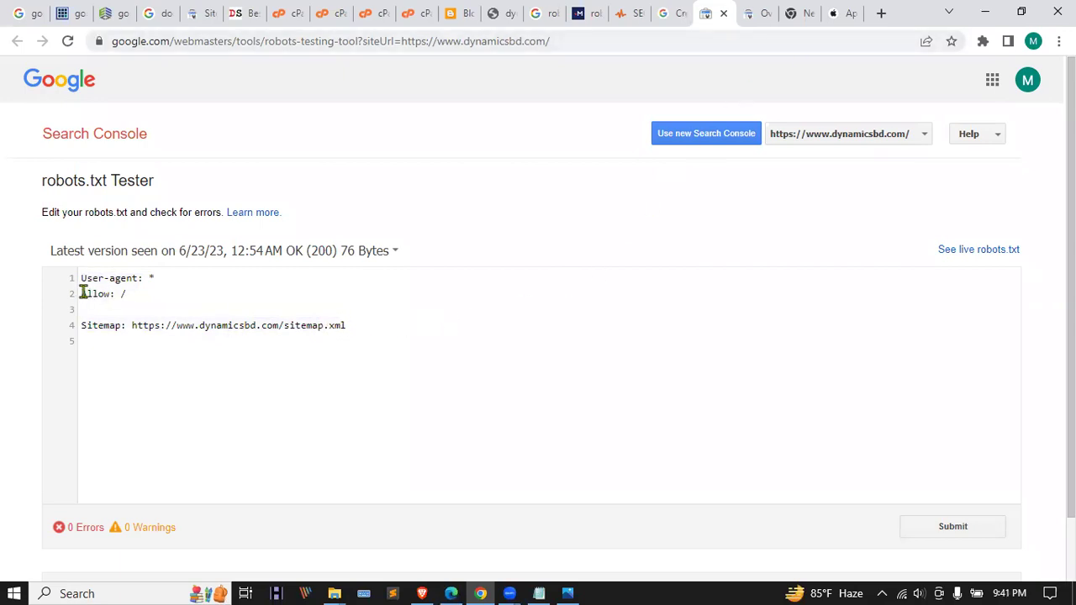
left_click_drag(79, 325, 128, 325)
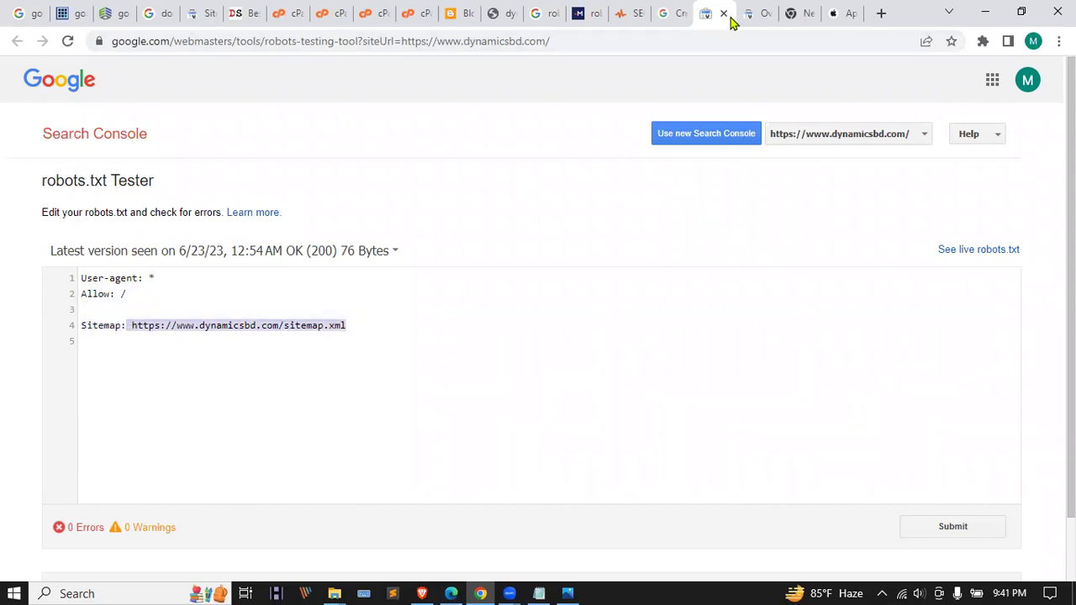
left_click(835, 10)
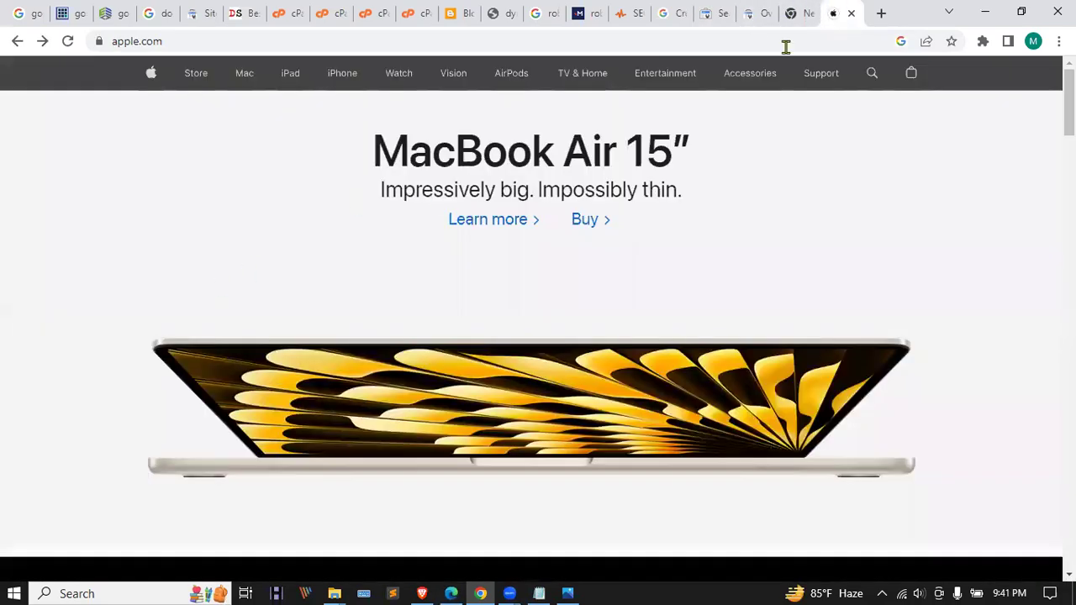
left_click(233, 41)
type("https://www.apple.com/")
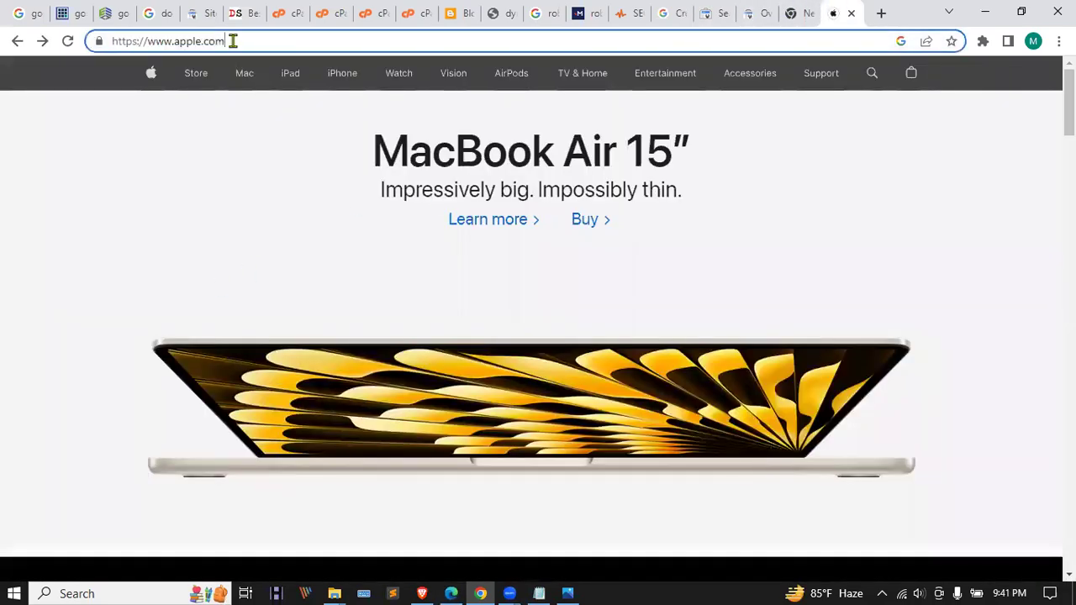
type("robos")
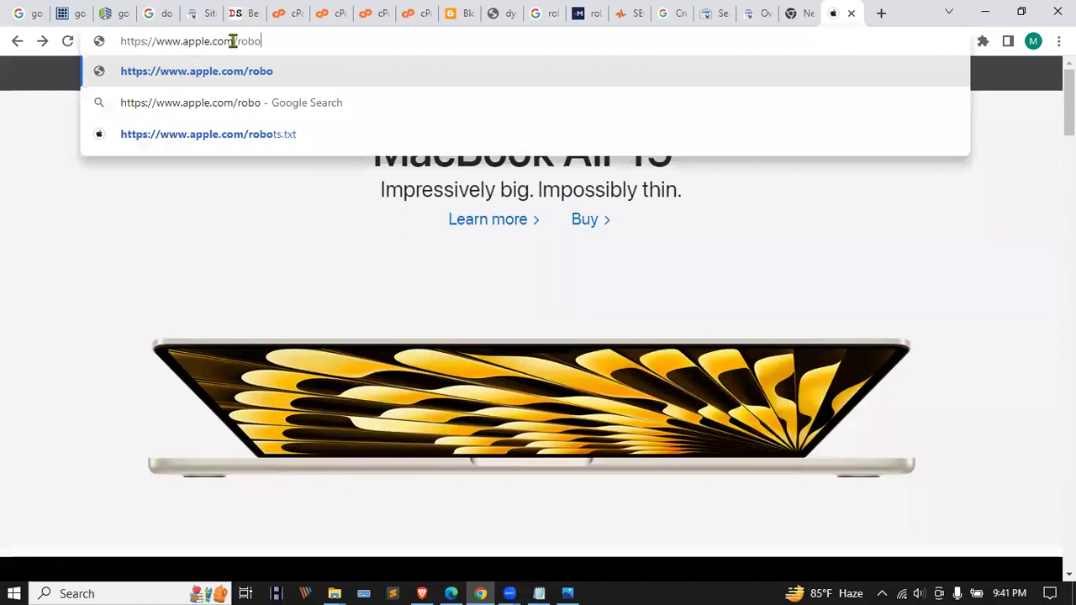
key("BackSpace")
key("BackSpace")
type("ots.txt")
key("Return")
scroll(384, 231, "down", 5)
- Replace the apple domain in the address and open Facebook's file at facebook.com/robots.txt
double_click(126, 41)
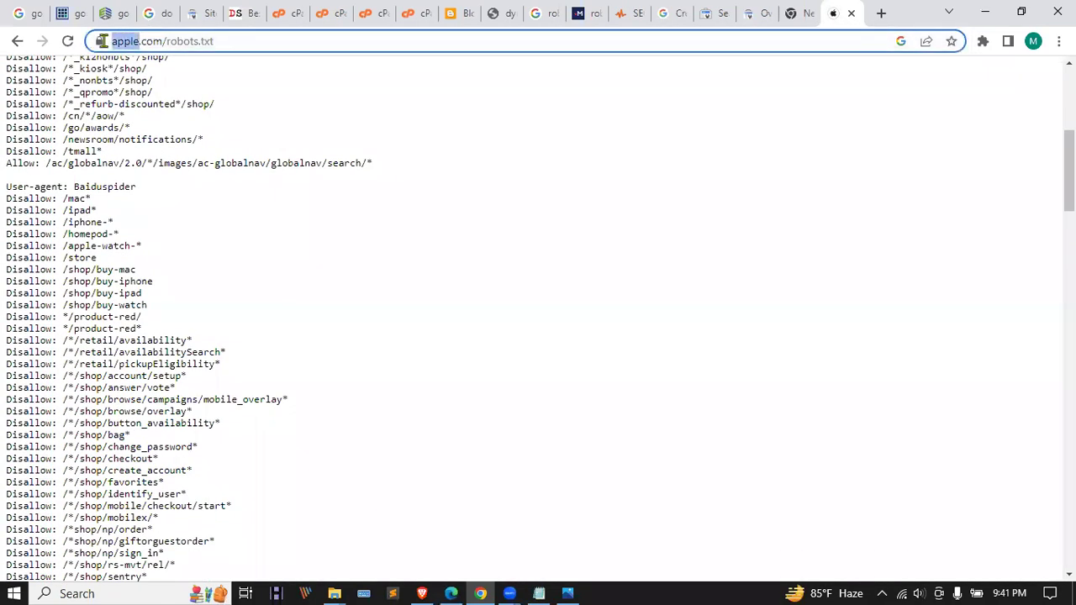
left_click(100, 42)
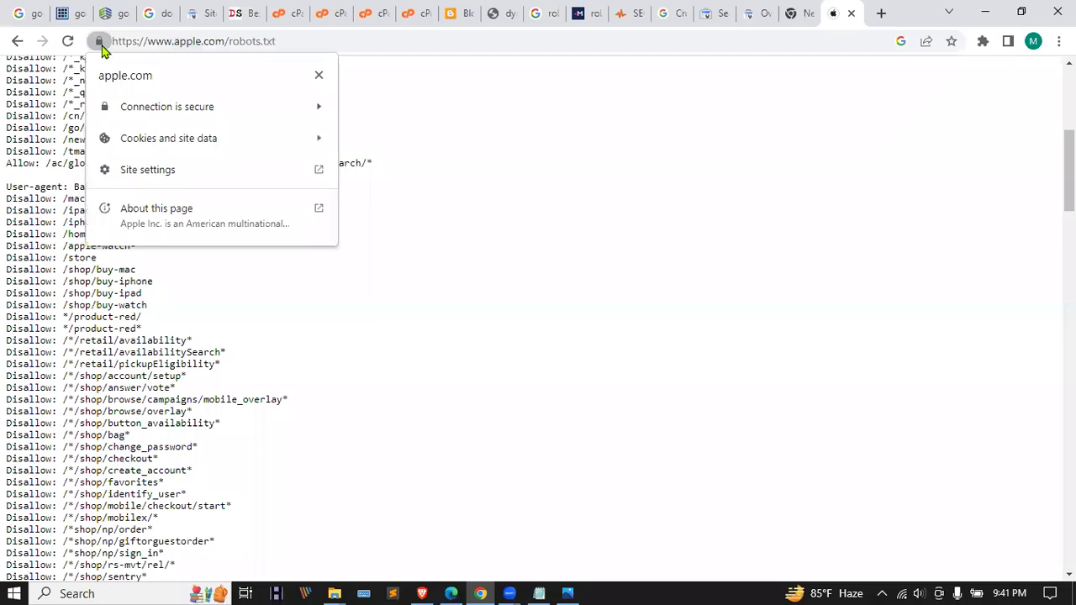
left_click(319, 74)
left_click(216, 40)
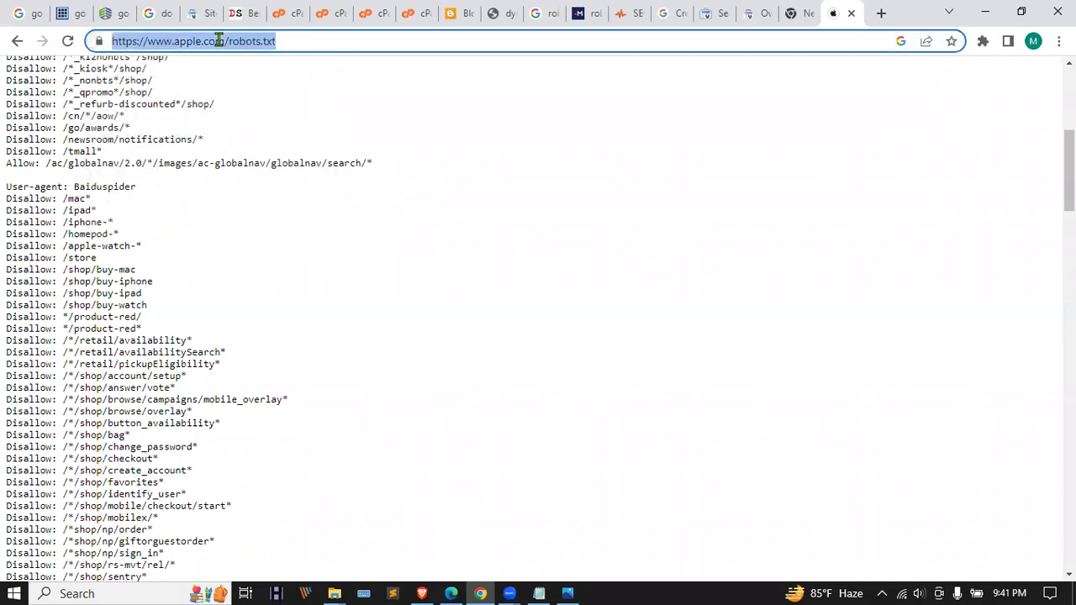
left_click(202, 39)
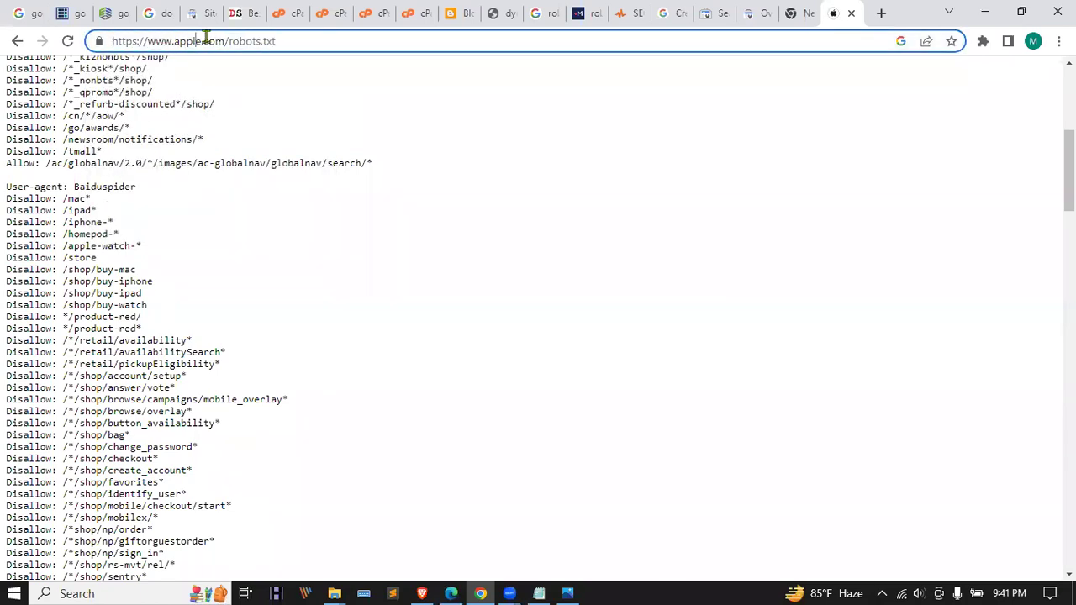
key("BackSpace")
key("BackSpace")
key("BackSpace")
key("BackSpace")
key("BackSpace")
type("faebook")
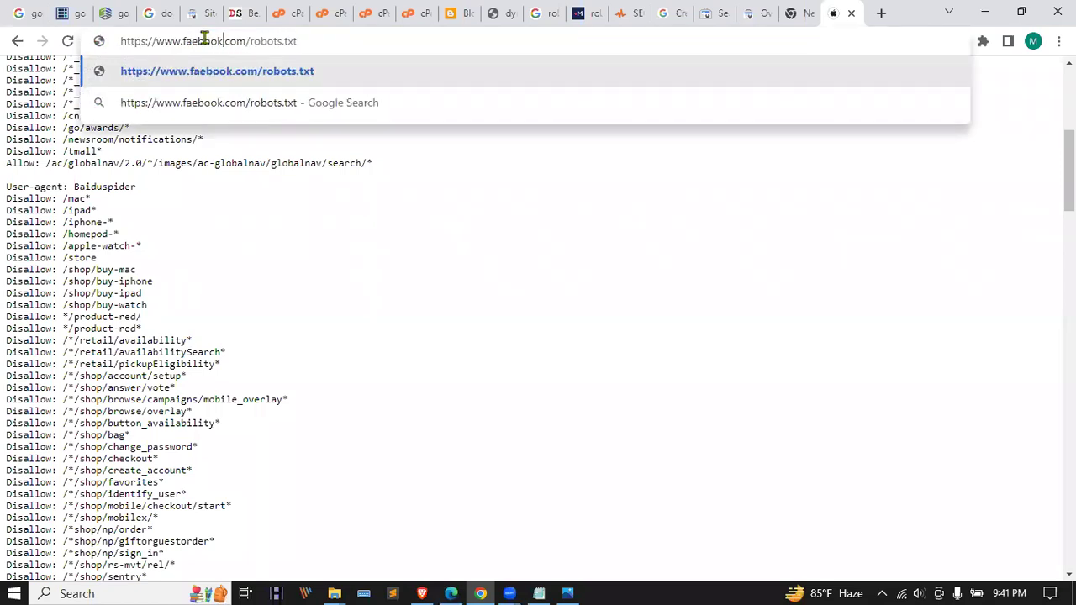
key("Return")
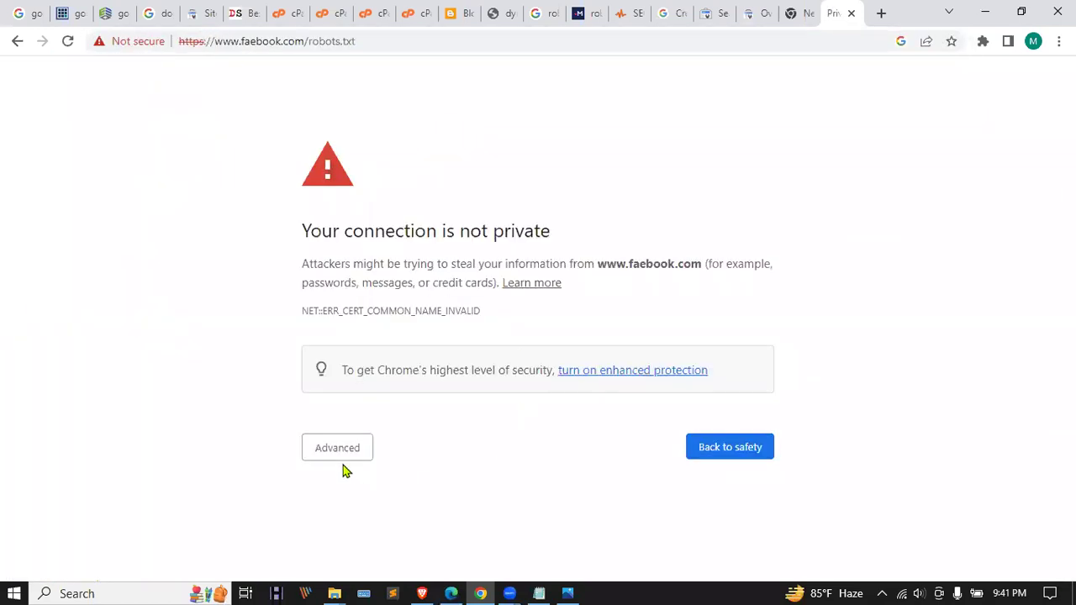
left_click(338, 448)
- Look through the crawler groups in Facebook's robots.txt down to the end of the file
scroll(336, 459, "down", 1)
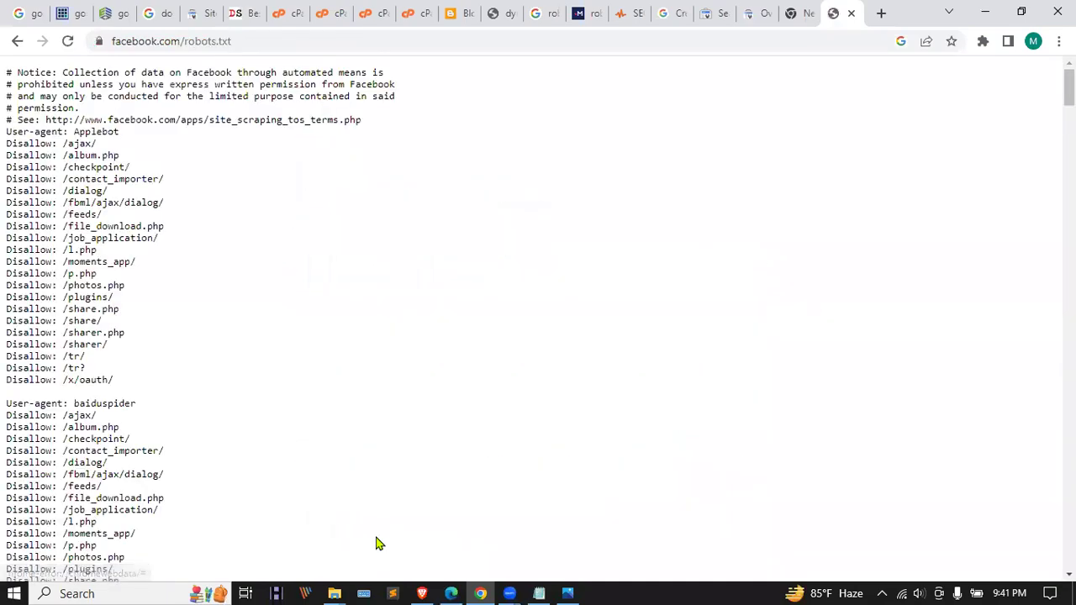
scroll(195, 219, "down", 2)
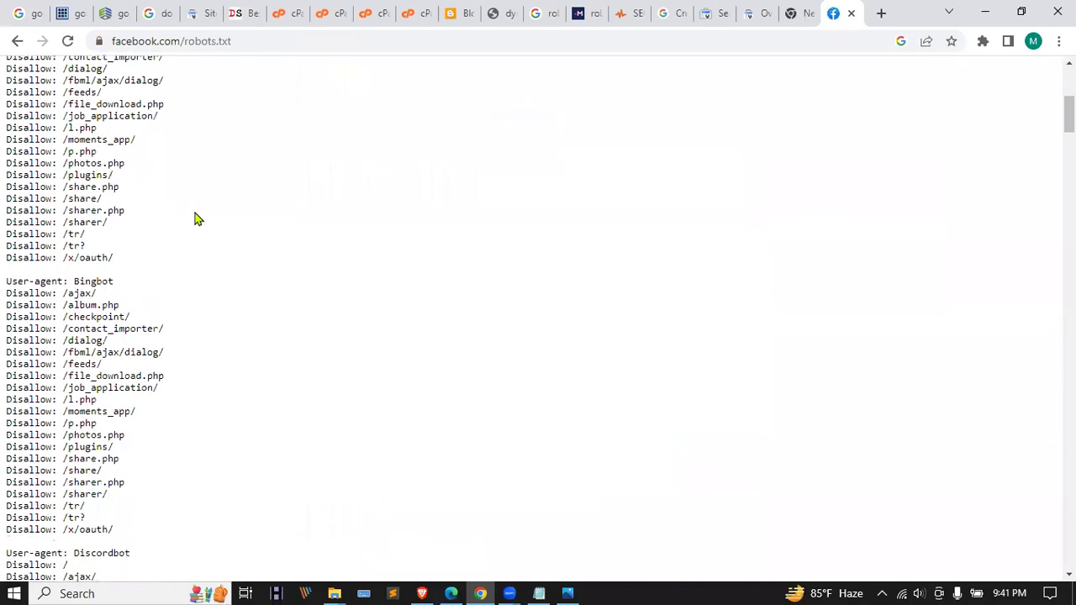
scroll(195, 219, "down", 15)
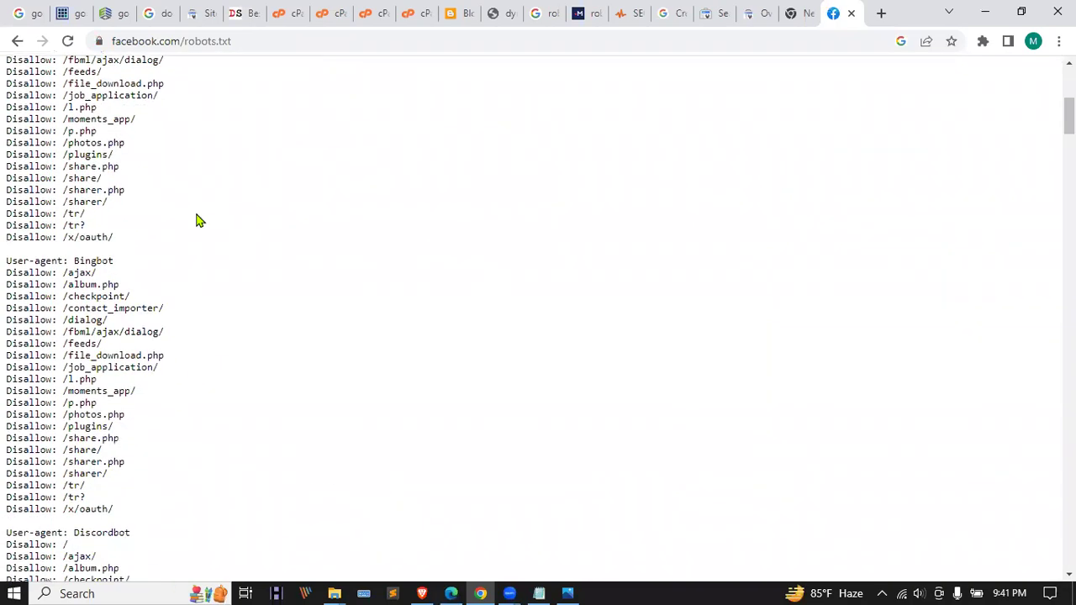
scroll(199, 220, "down", 20)
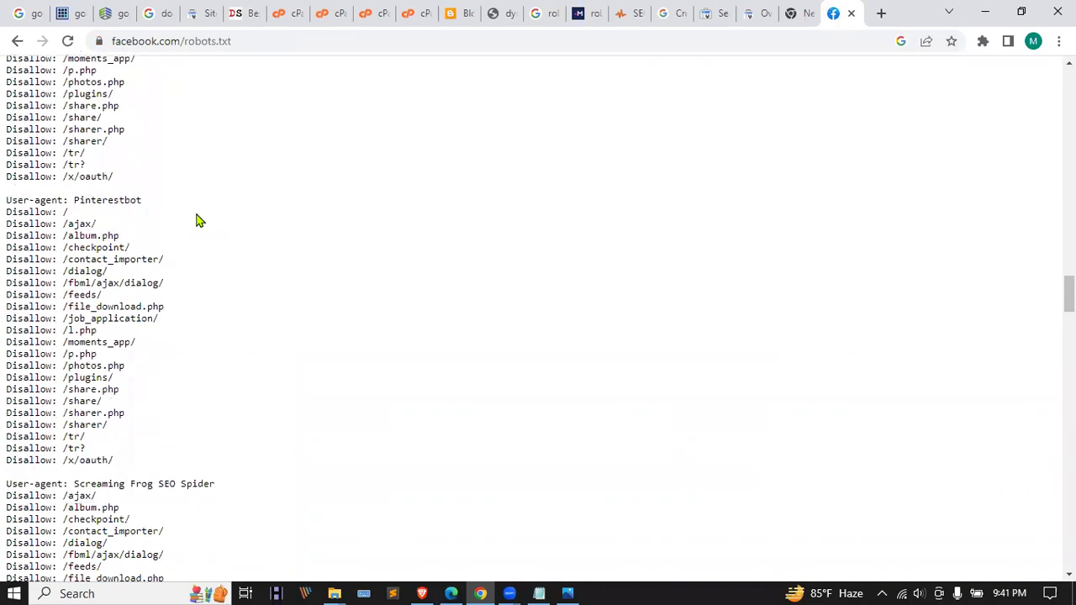
scroll(199, 220, "down", 13)
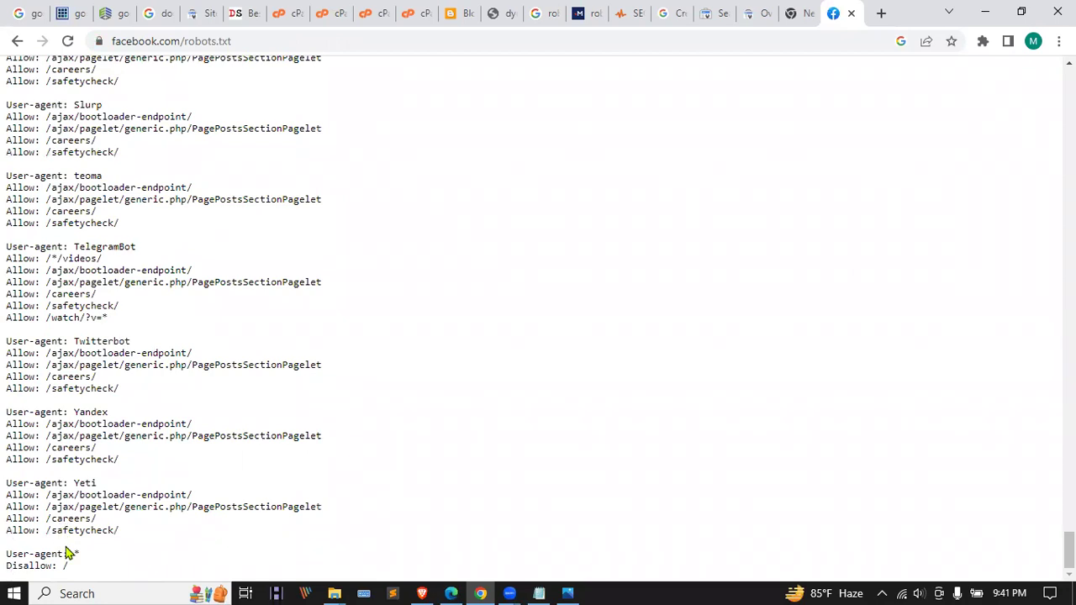
- Examine the closing allow and disallow groups, including the /ajax/bootloader-endpoint/ path listed under TelegramBot
left_click_drag(123, 521, 6, 172)
left_click(528, 276)
left_click_drag(69, 566, 3, 121)
left_click(53, 184)
left_click_drag(67, 565, 23, 217)
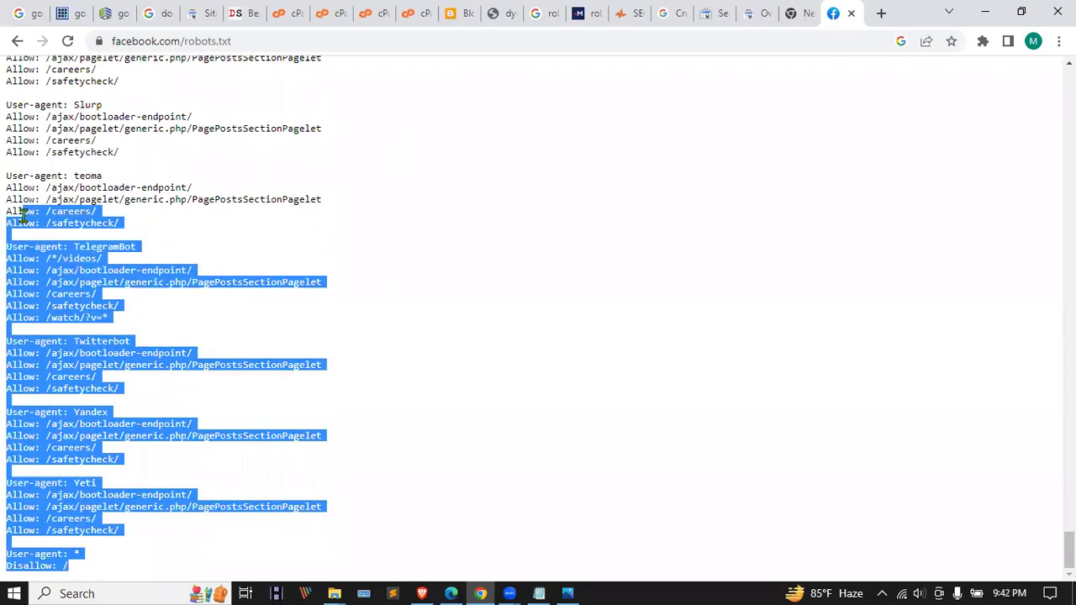
left_click(698, 382)
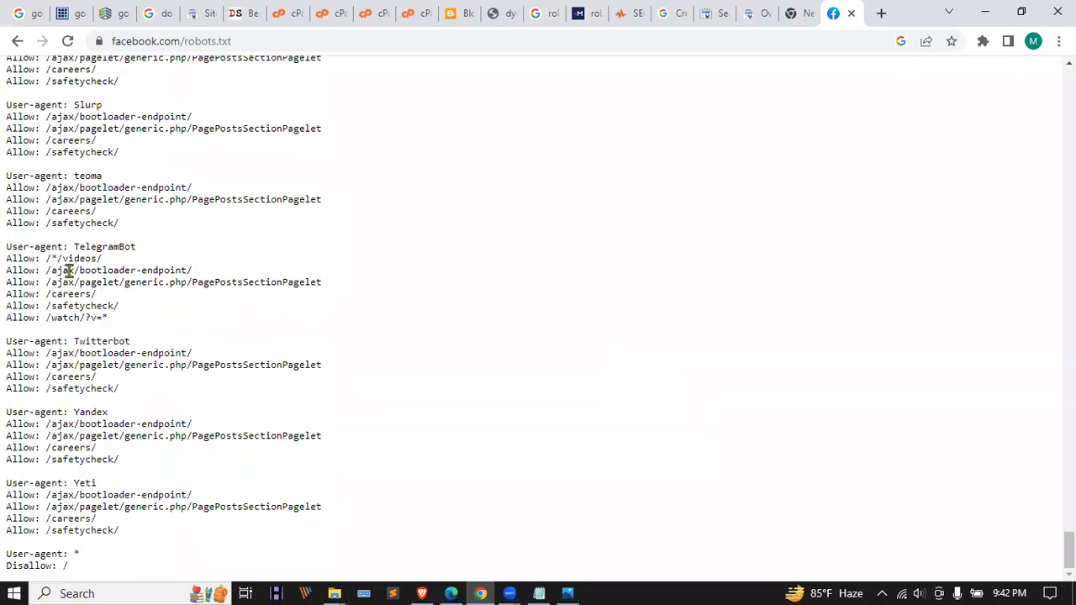
left_click_drag(45, 270, 211, 274)
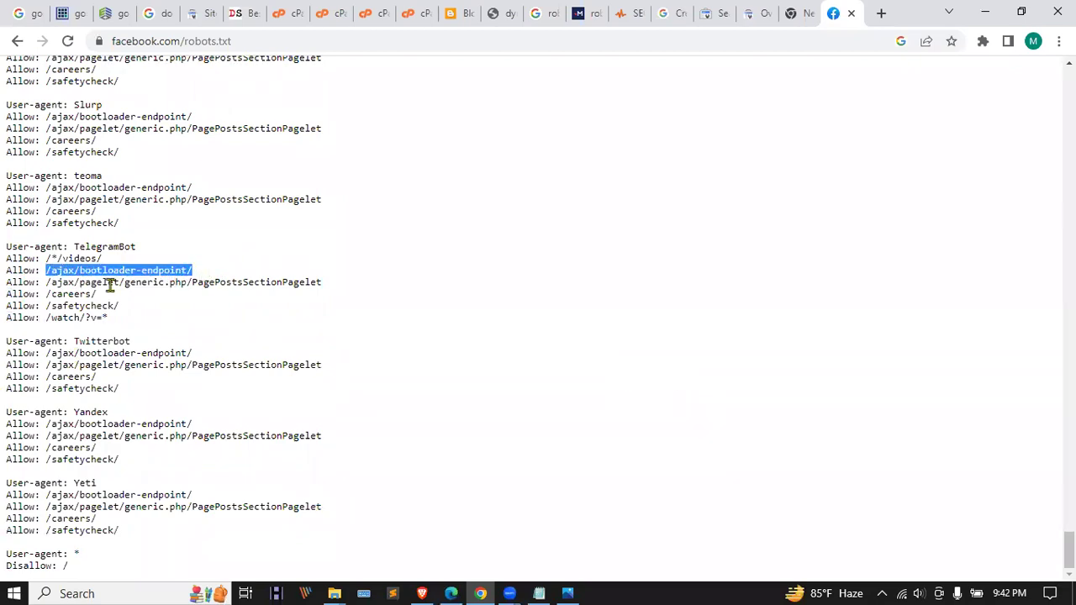
scroll(109, 286, "up", 2)
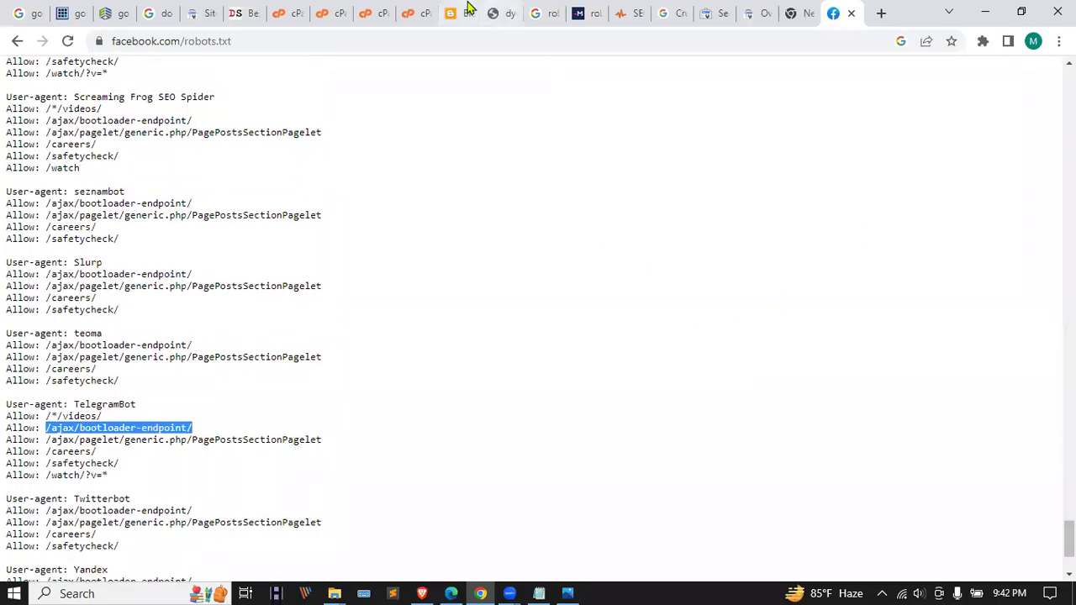
- Check the public_html folder in cPanel File Manager, then revisit the robots.txt Tester and the Search Console overview
left_click(373, 13)
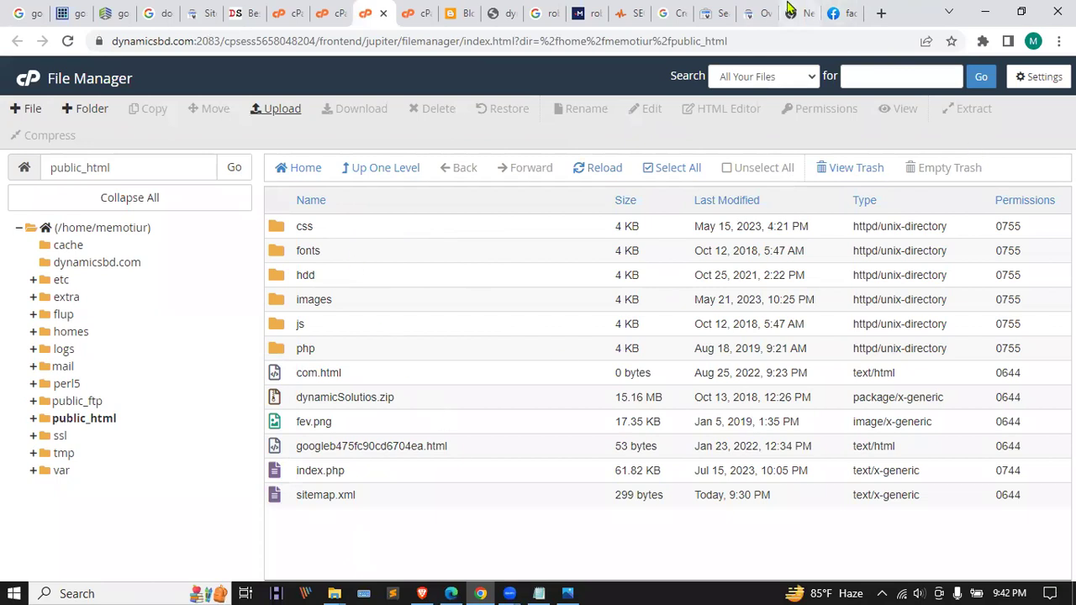
left_click(837, 13)
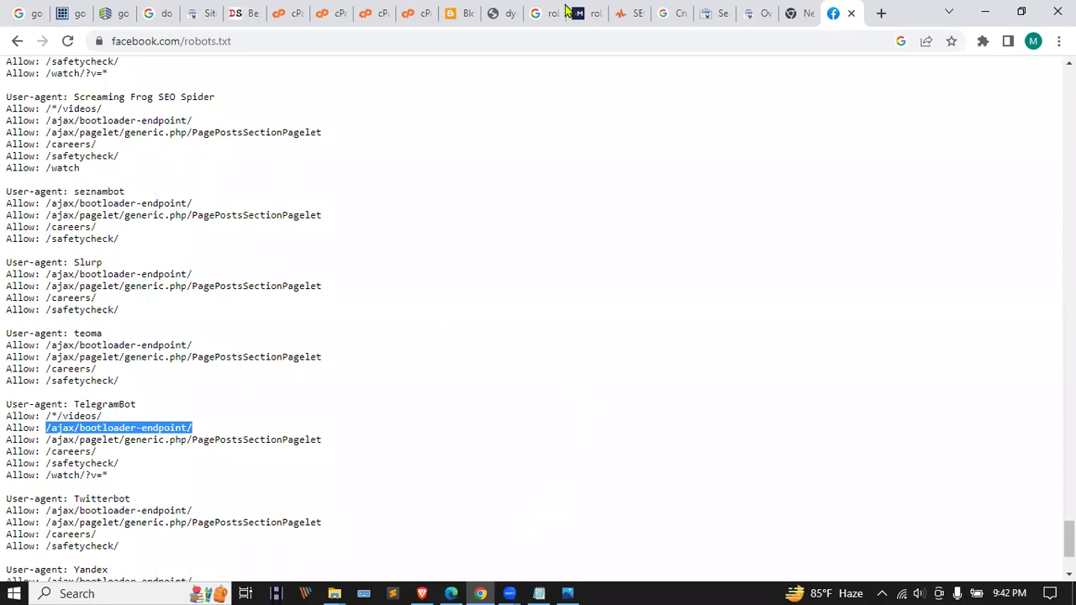
left_click(715, 10)
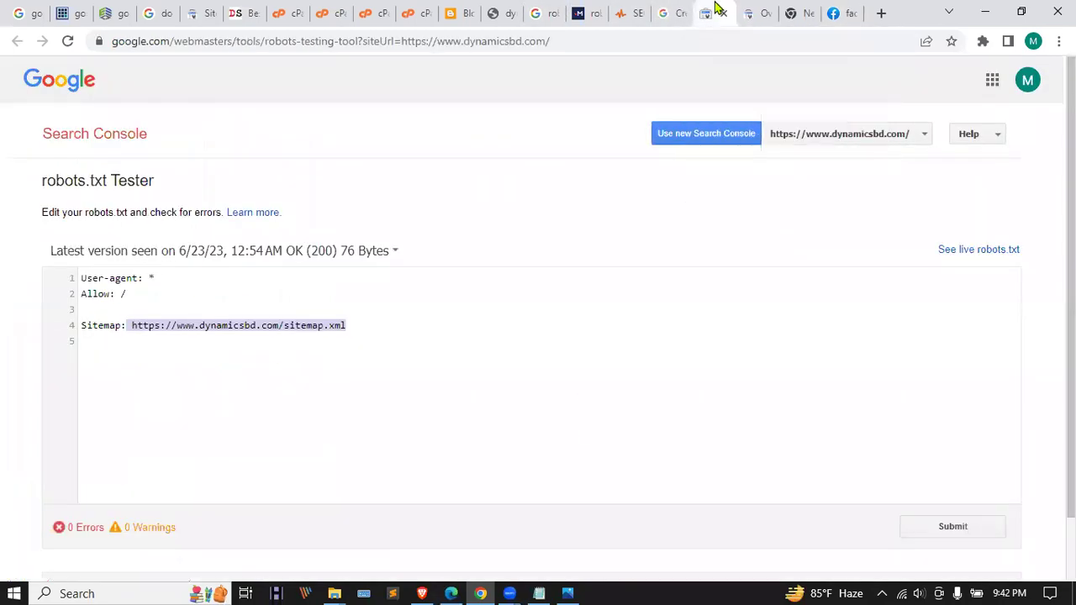
left_click(745, 10)
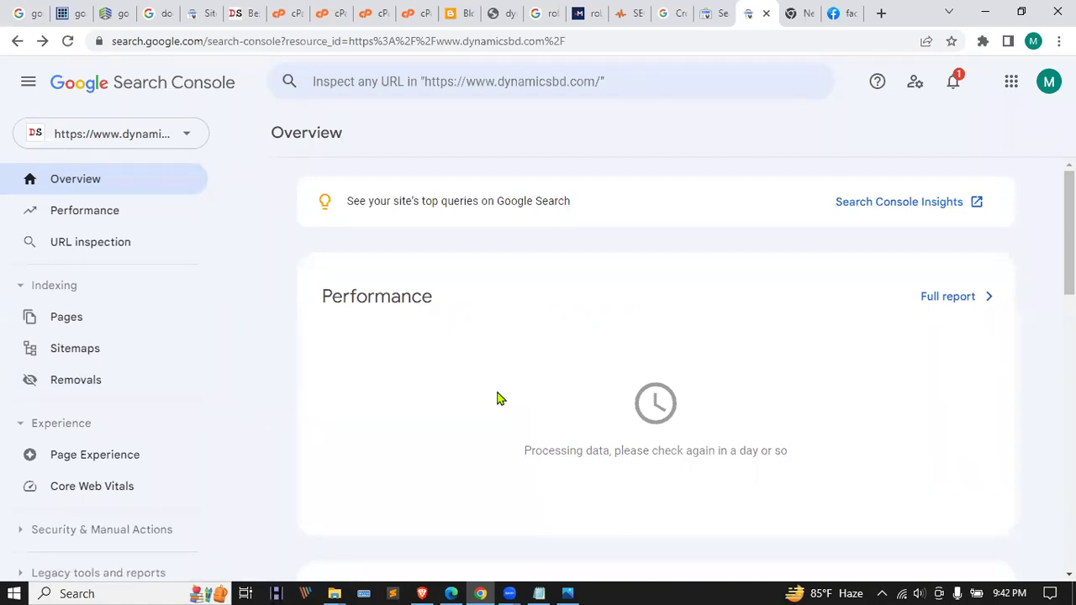
- Raise the volume of the system speakers
left_click(536, 592)
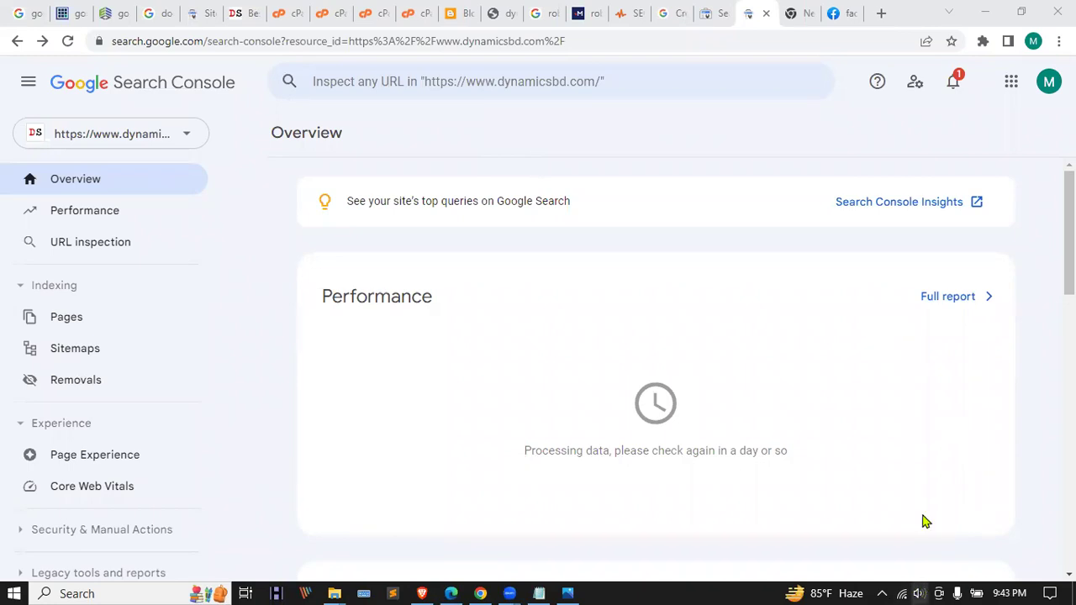
key("XF86AudioRaiseVolume")
key("XF86AudioRaiseVolume")
key("XF86AudioRaiseVolume")
key("XF86AudioLowerVolume")
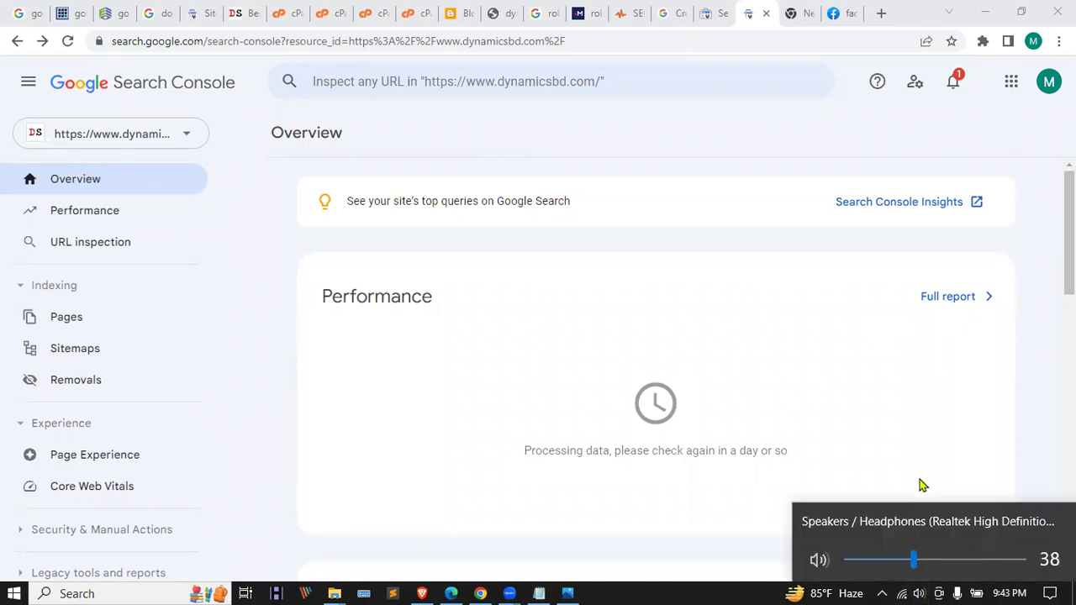
key("XF86AudioRaiseVolume")
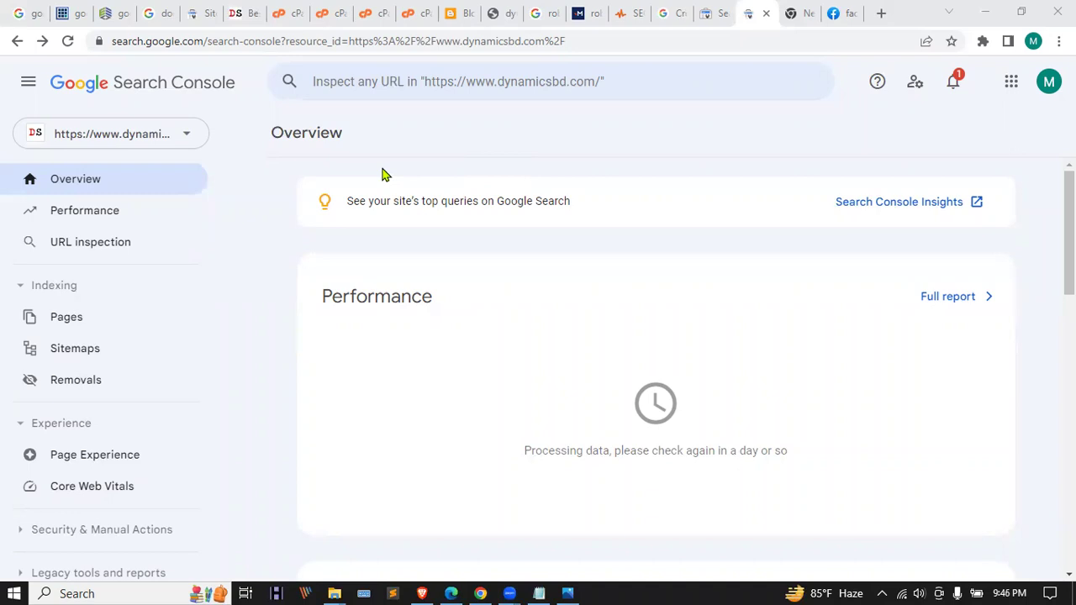
- Close all the open cPanel pages, including the File Manager
left_click(290, 14)
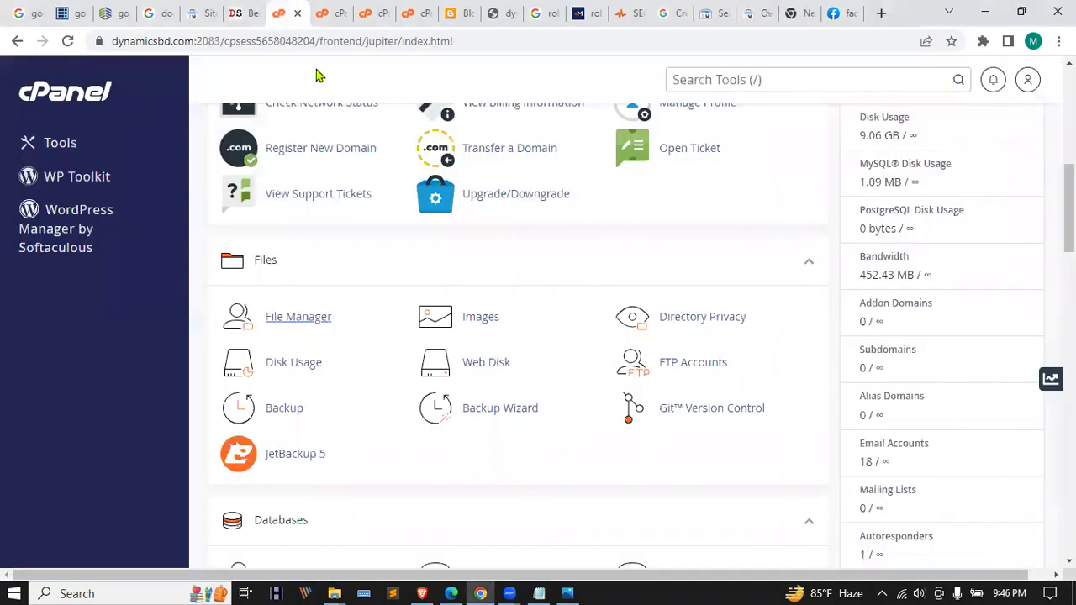
left_click(297, 15)
left_click(297, 15)
left_click(298, 15)
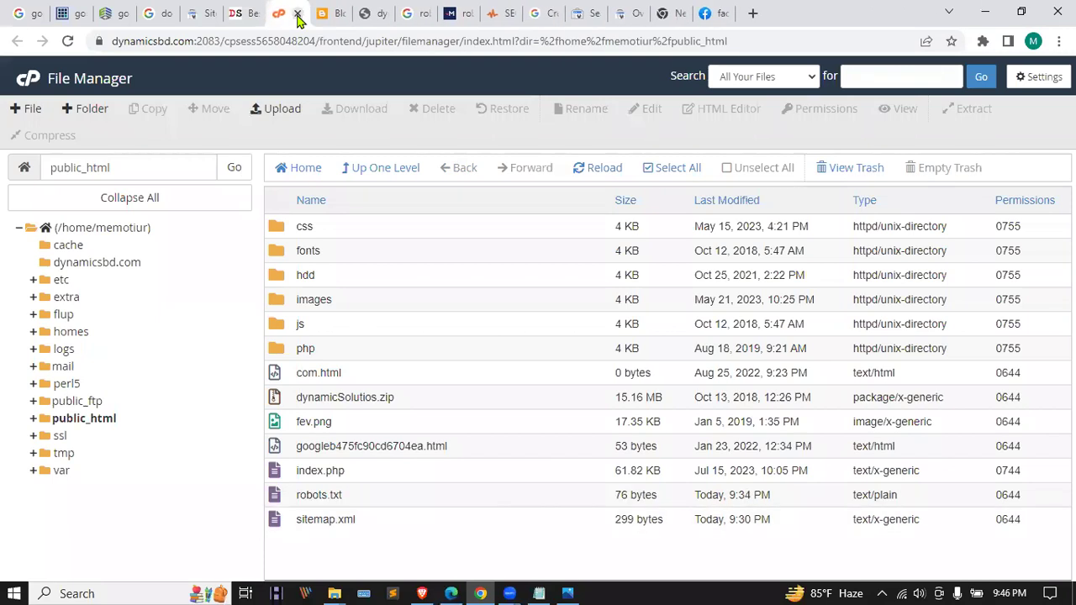
left_click(298, 15)
- Close the robots.txt research, checker, documentation, tester and Facebook pages, then return to Search Console's Sitemaps page for dynamicsbd.com
left_click(340, 13)
left_click(346, 15)
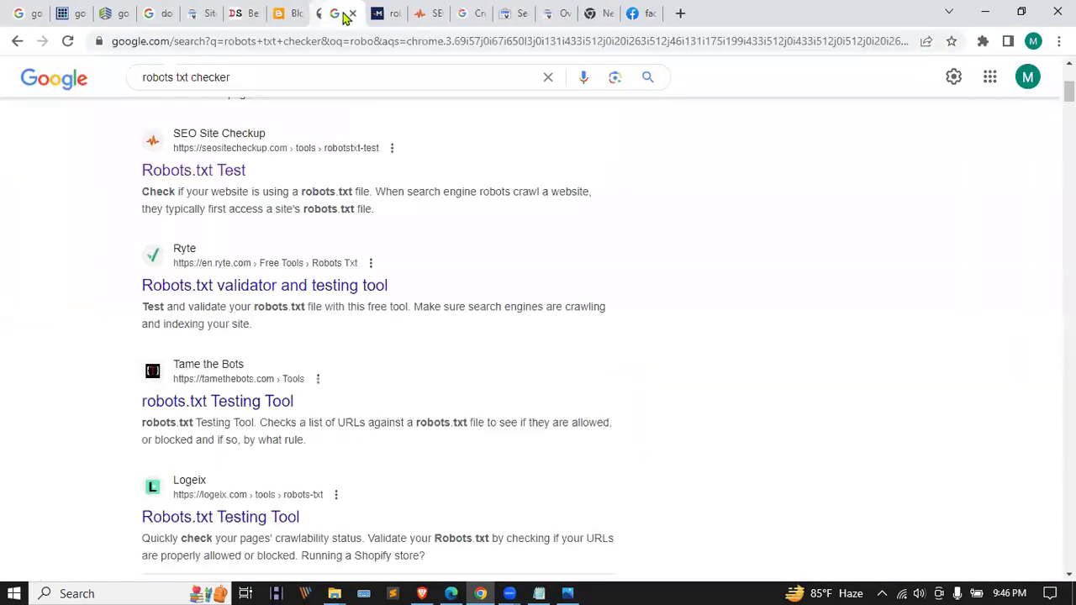
left_click(347, 14)
left_click(347, 14)
left_click(348, 14)
left_click(348, 14)
left_click(347, 15)
left_click(342, 13)
left_click(341, 13)
left_click(341, 14)
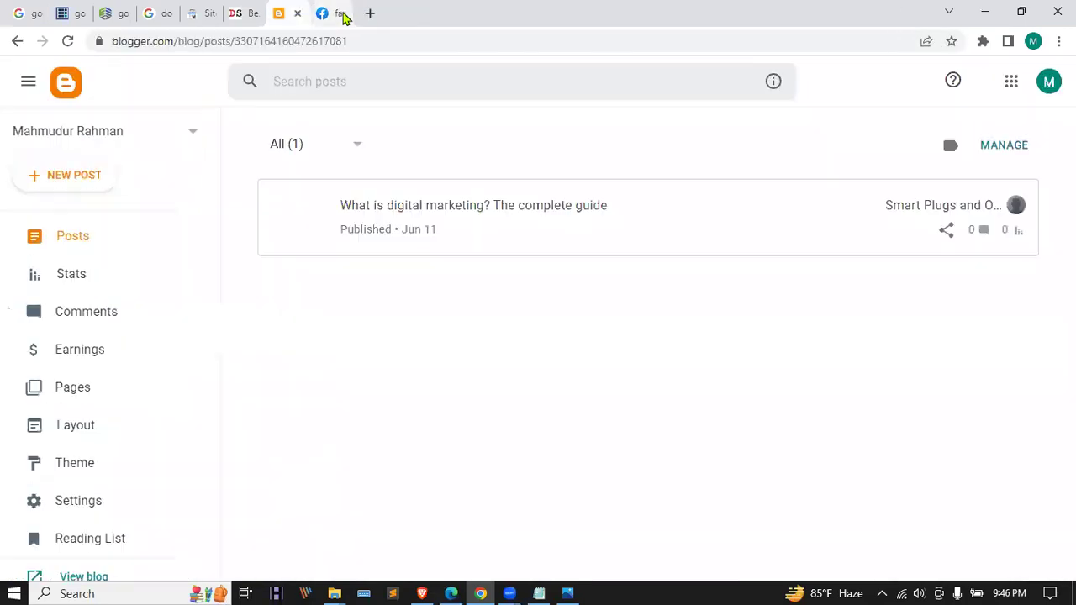
left_click(550, 13)
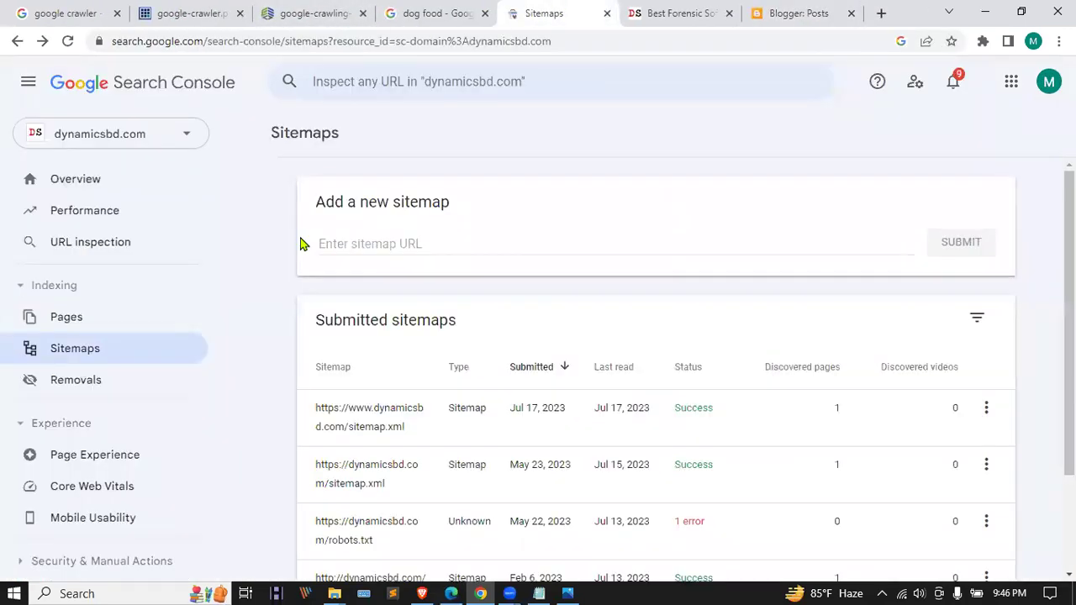
- Show the Search Console overview for dynamicsbd.com and move the Blogger page directly after it in the browser's page order
left_click(99, 186)
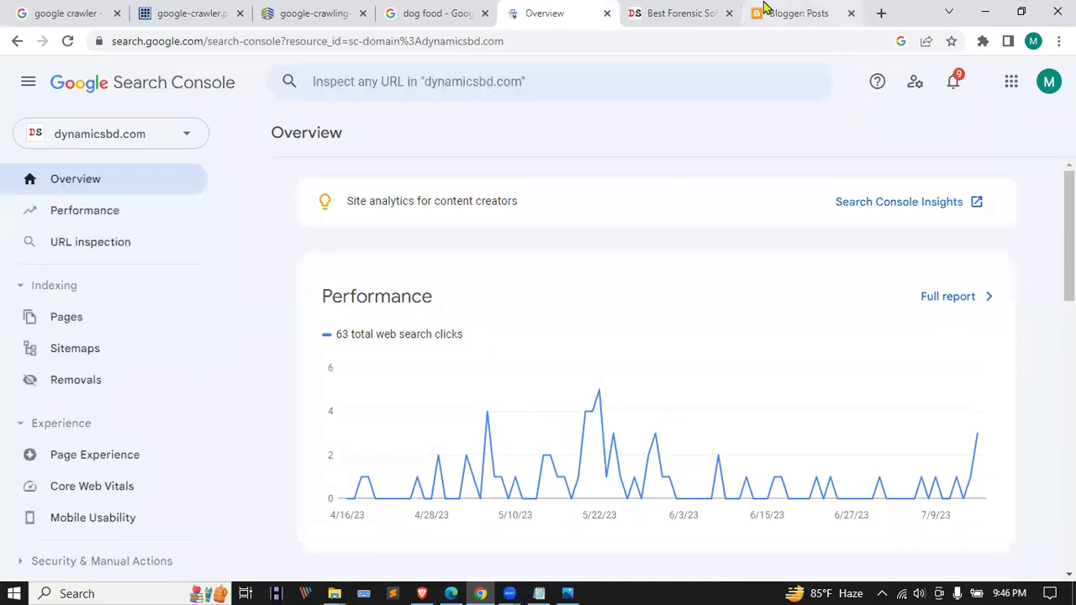
left_click(643, 9)
left_click_drag(761, 12, 651, 17)
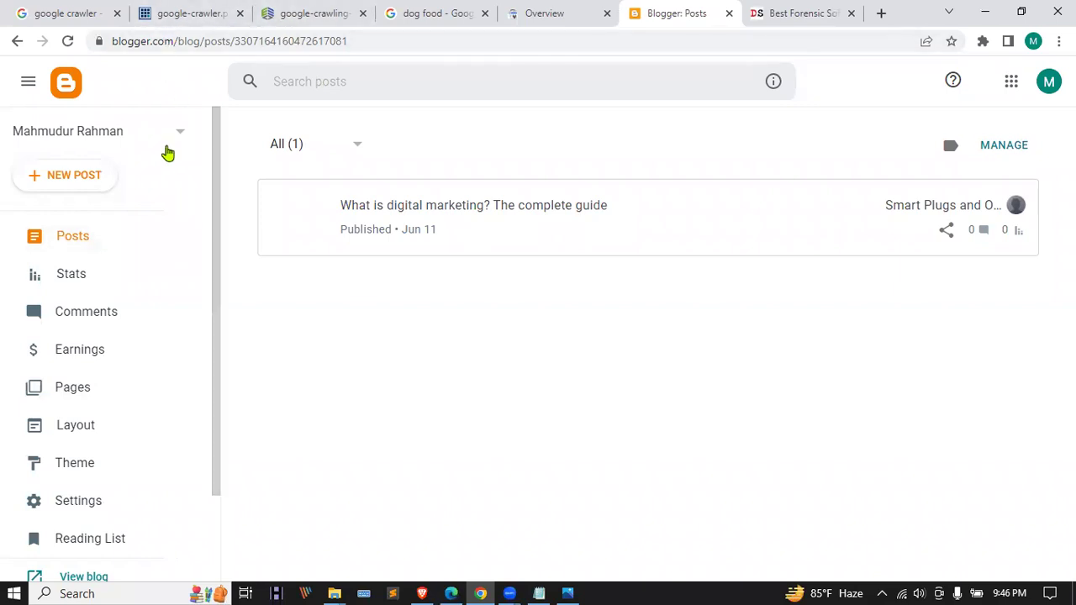
- Open the live blog from its Blogger posts page and select the blog's web address
scroll(168, 153, "down", 2)
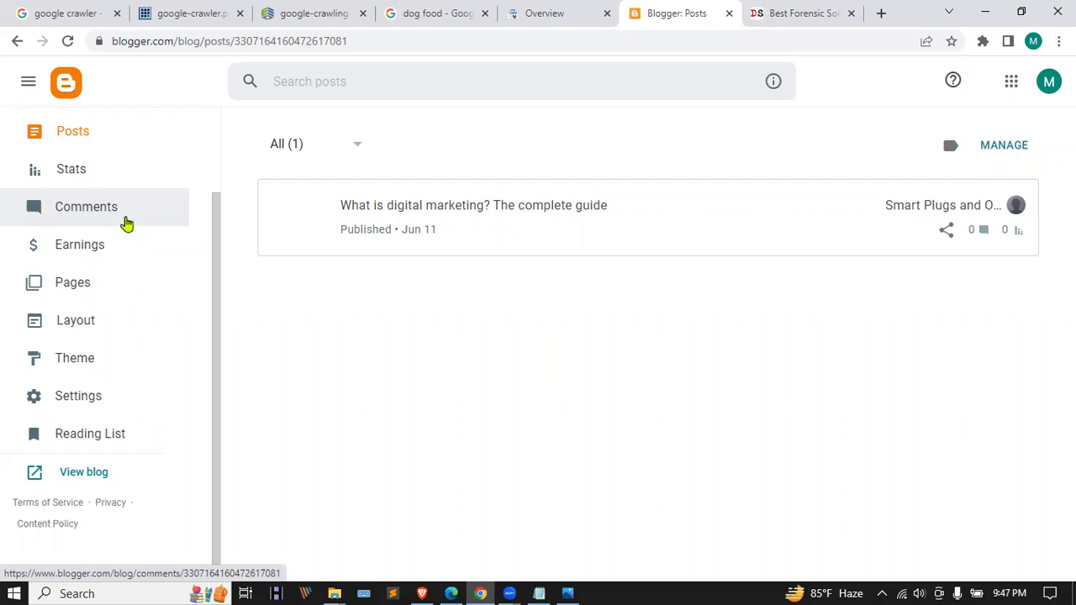
scroll(126, 222, "up", 2)
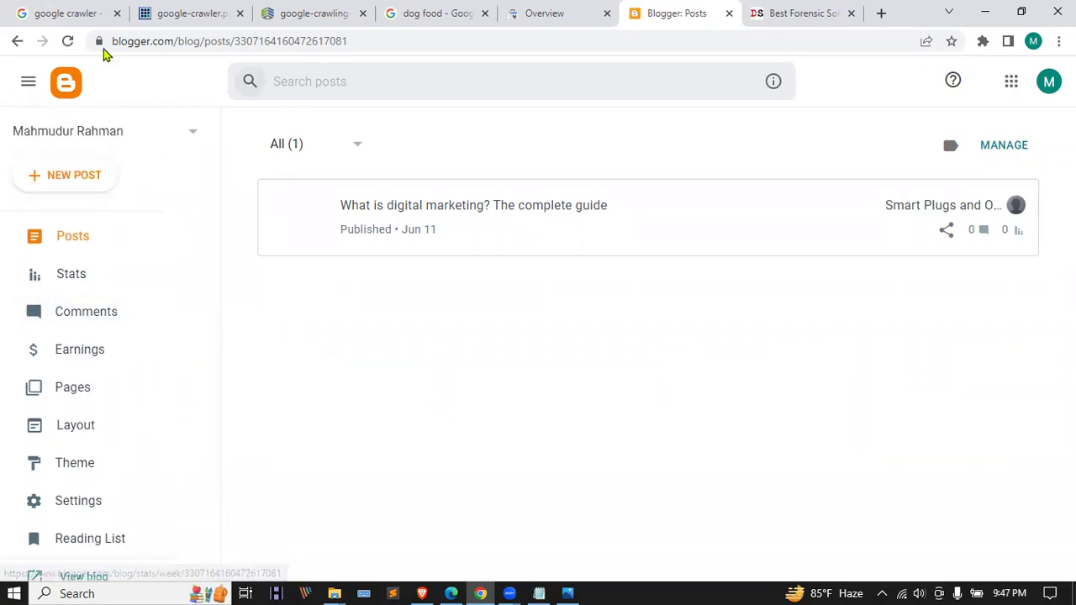
left_click(569, 10)
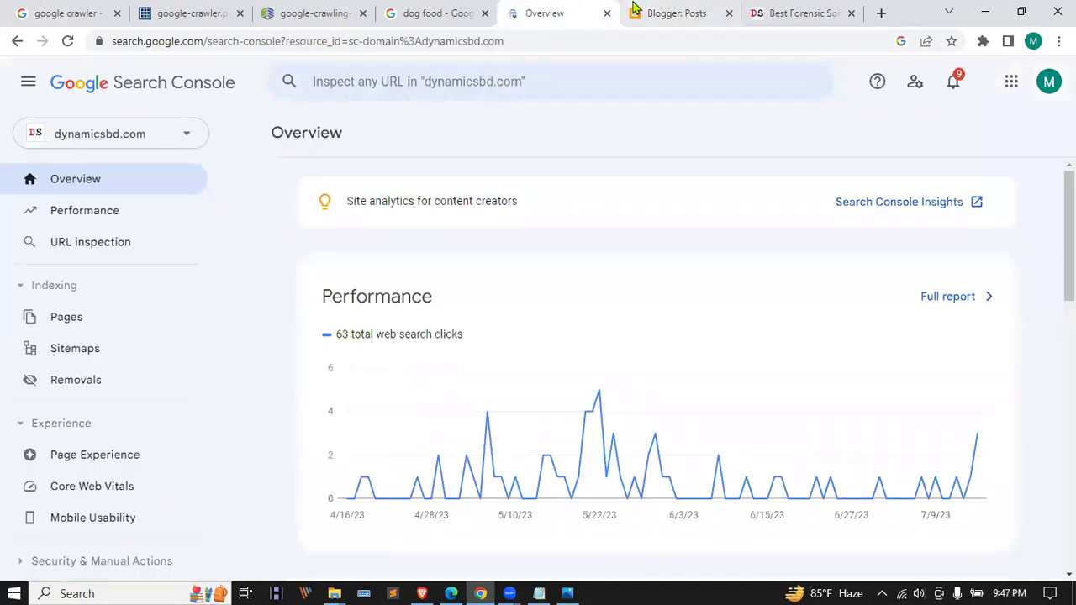
left_click(668, 10)
scroll(109, 311, "down", 2)
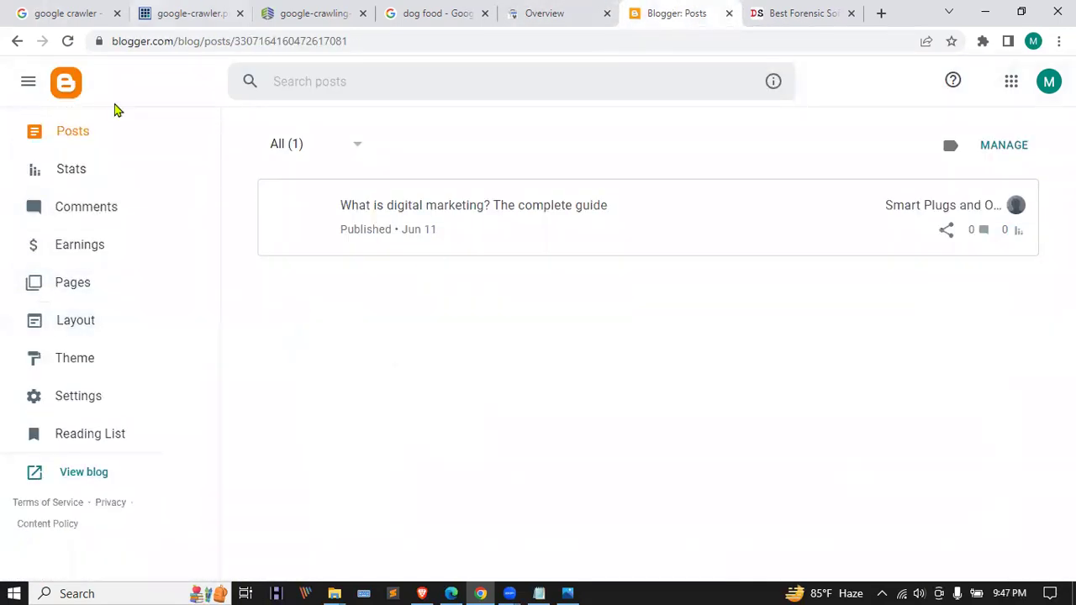
left_click(87, 478)
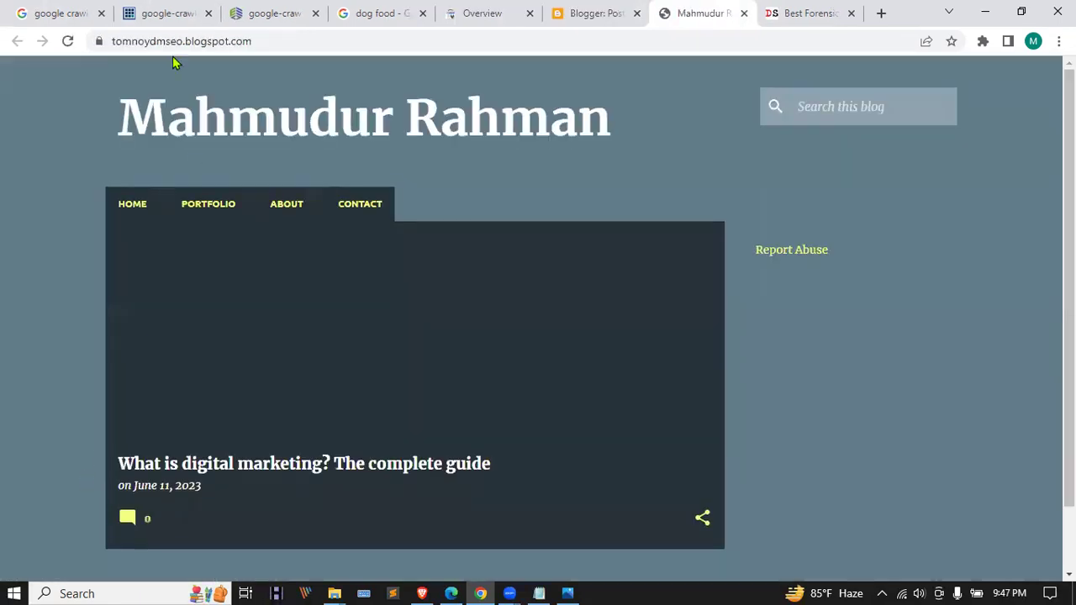
left_click(249, 41)
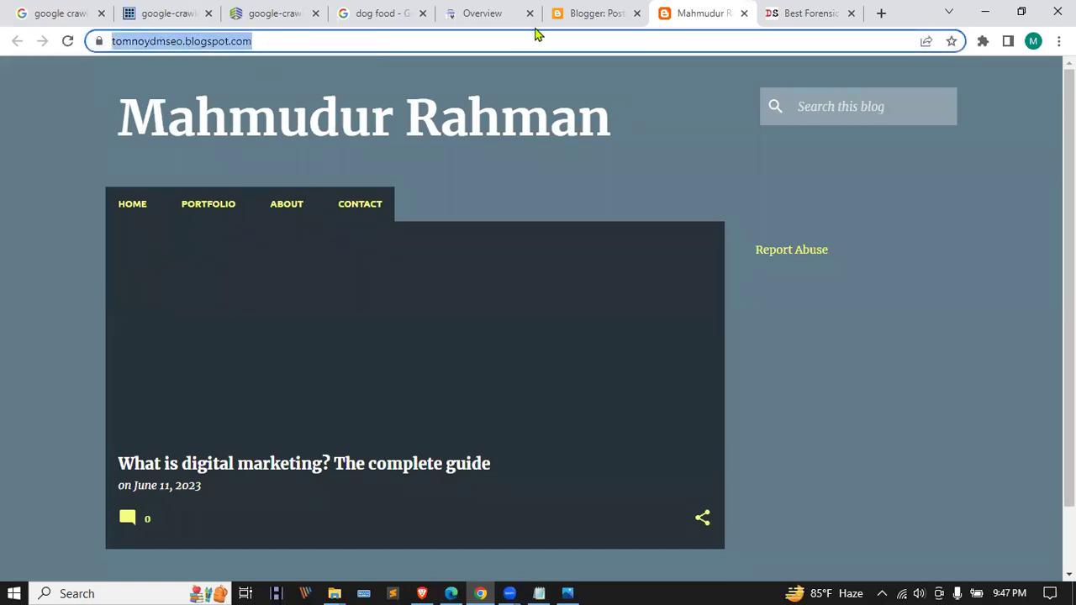
- Remove the dynamicsbd.com domain property from Search Console and confirm the removal
left_click(512, 10)
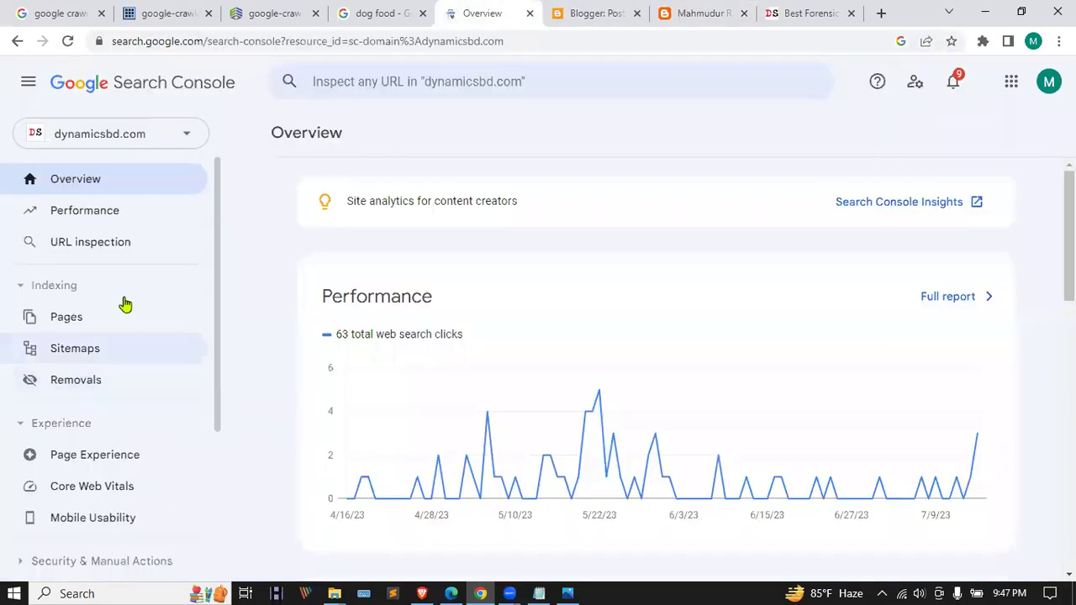
left_click(166, 137)
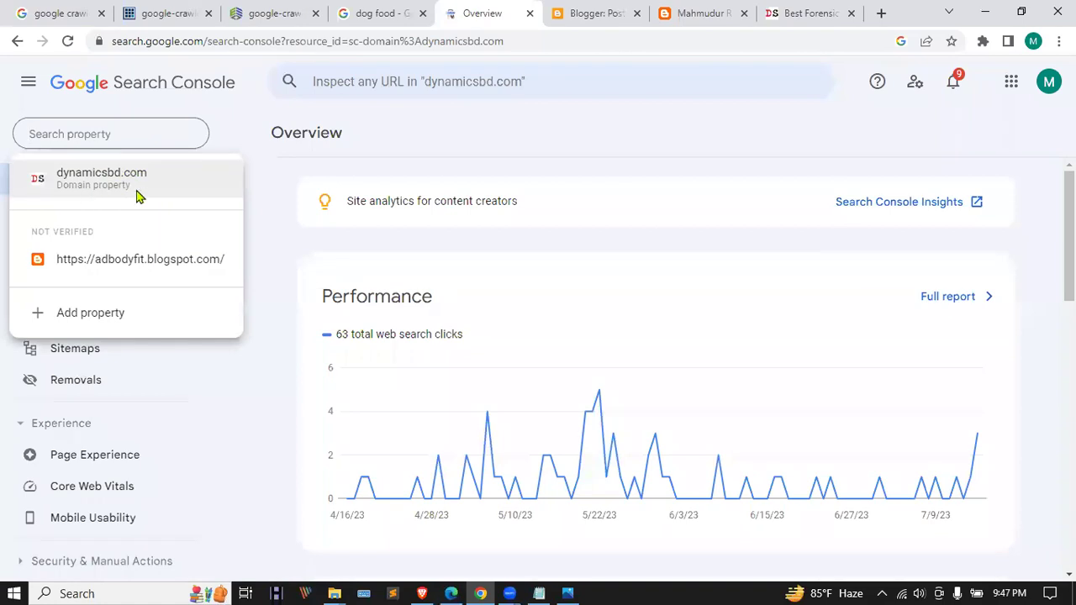
scroll(134, 386, "down", 5)
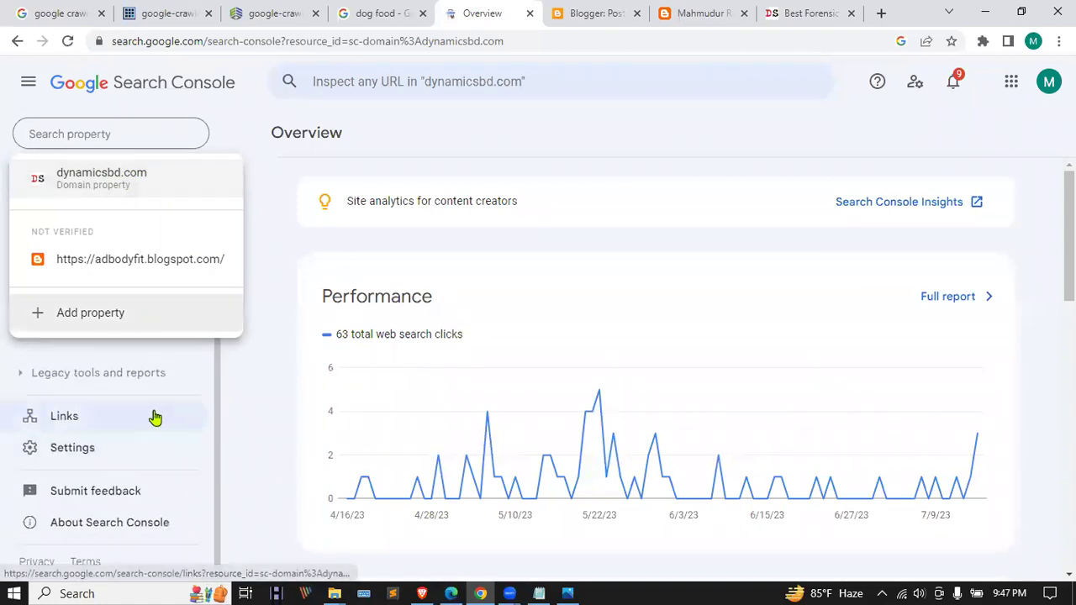
left_click(89, 447)
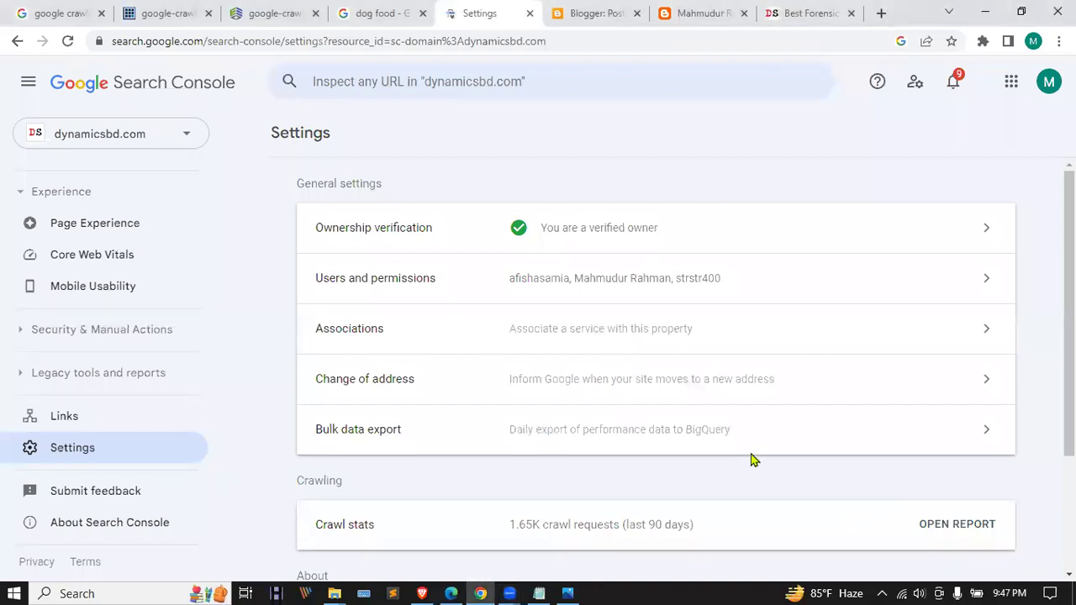
scroll(782, 404, "down", 2)
left_click(963, 505)
left_click(679, 400)
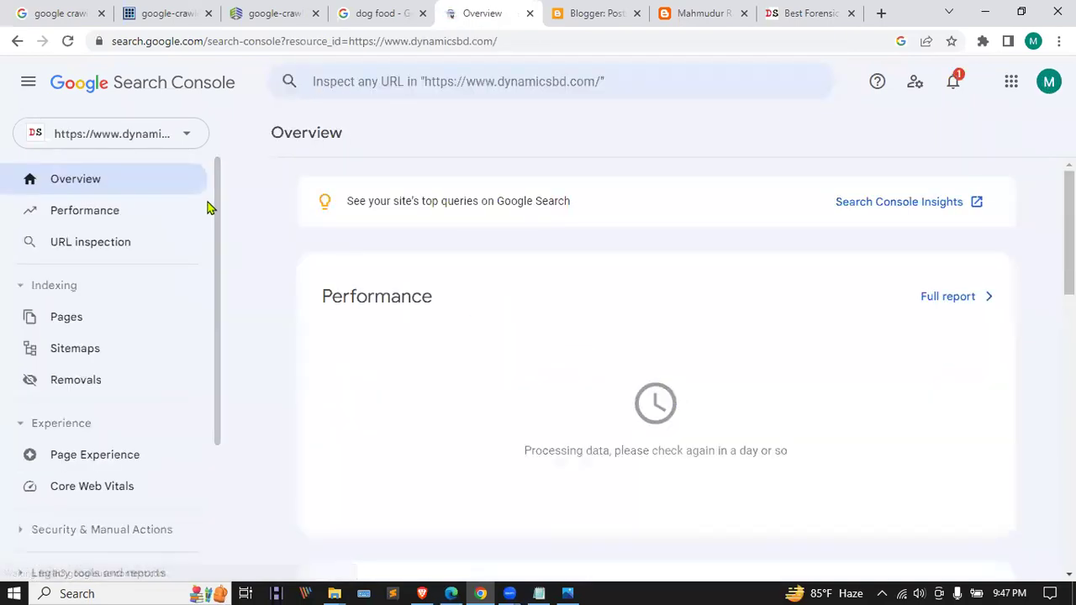
scroll(110, 385, "down", 3)
scroll(157, 244, "up", 3)
scroll(108, 366, "down", 3)
left_click(76, 450)
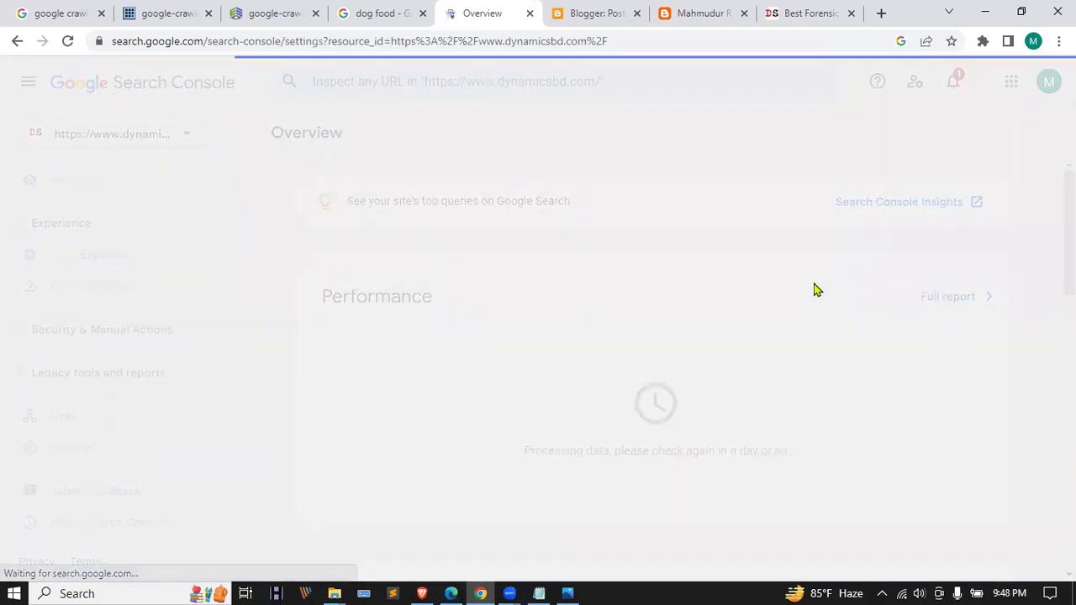
scroll(816, 294, "down", 2)
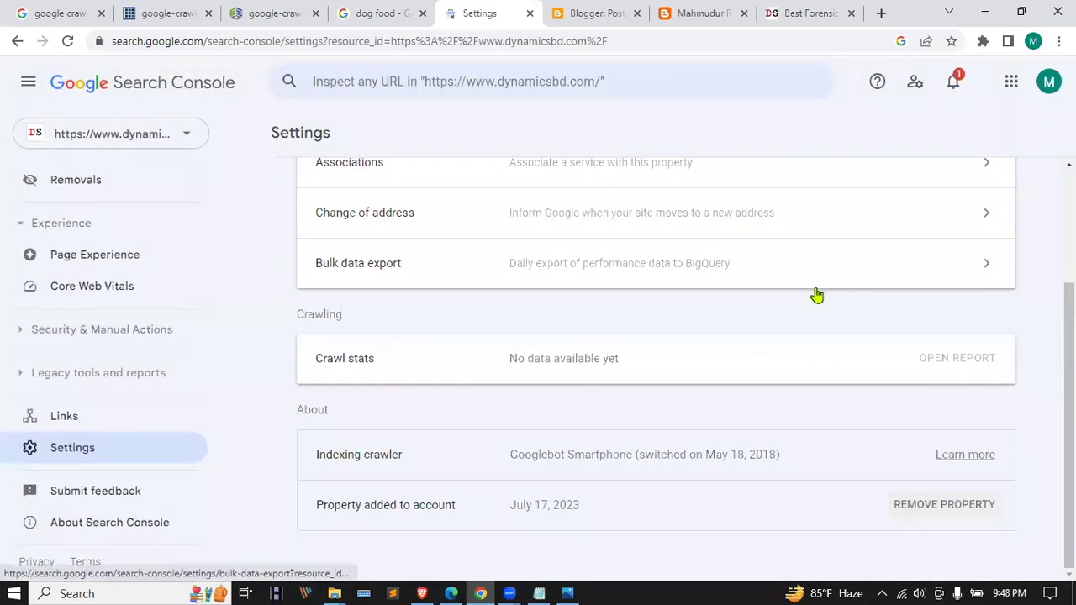
left_click(967, 505)
left_click(654, 397)
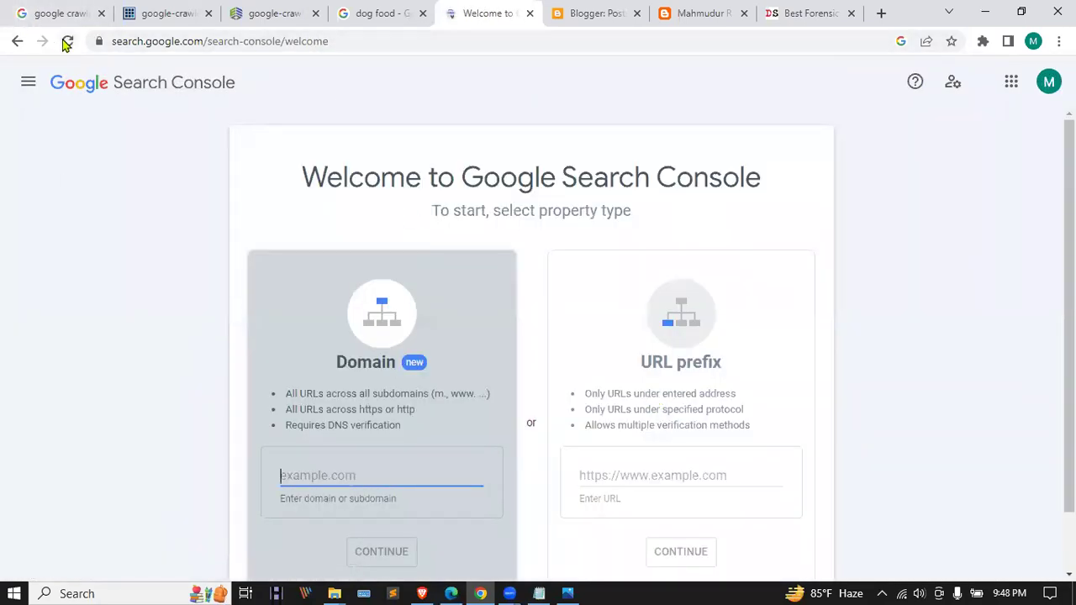
- Reload Search Console's welcome page, copy the live blog's web address, and return to the welcome page
left_click(67, 42)
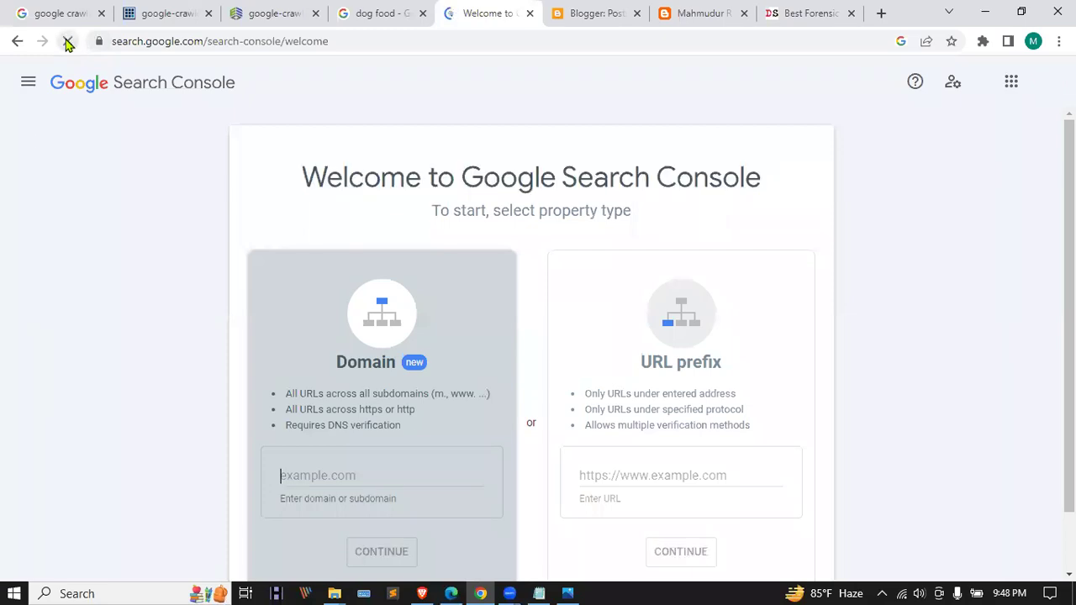
left_click(636, 10)
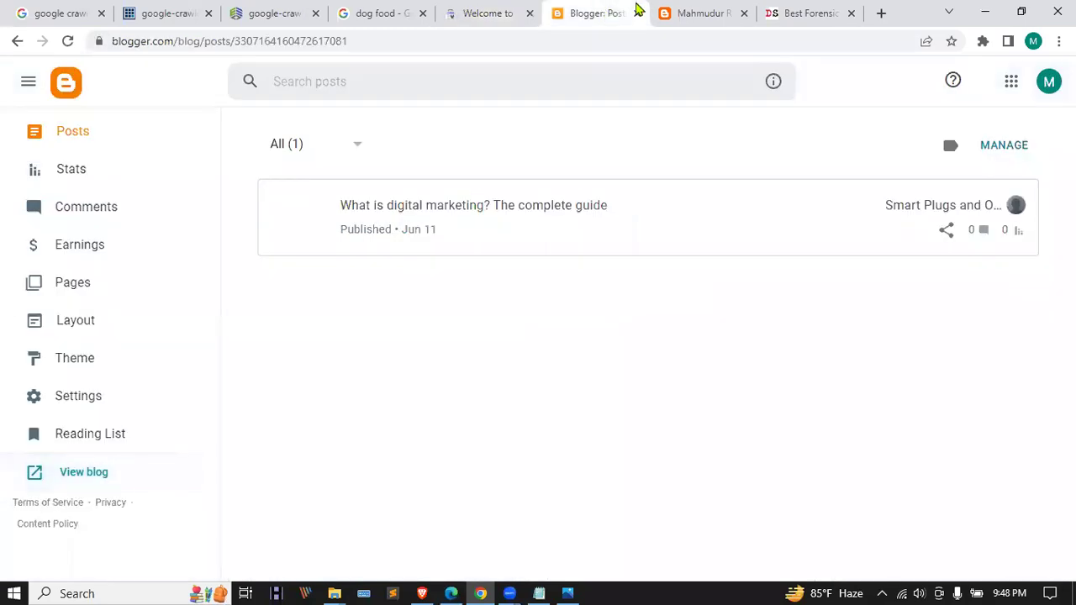
left_click(689, 10)
right_click(192, 46)
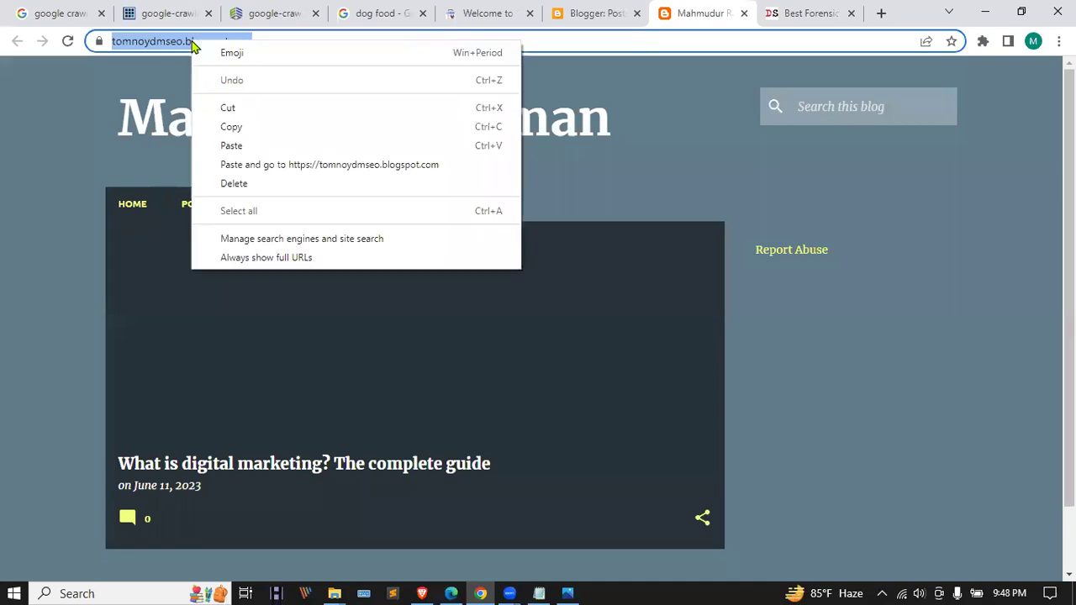
left_click(236, 126)
left_click(504, 10)
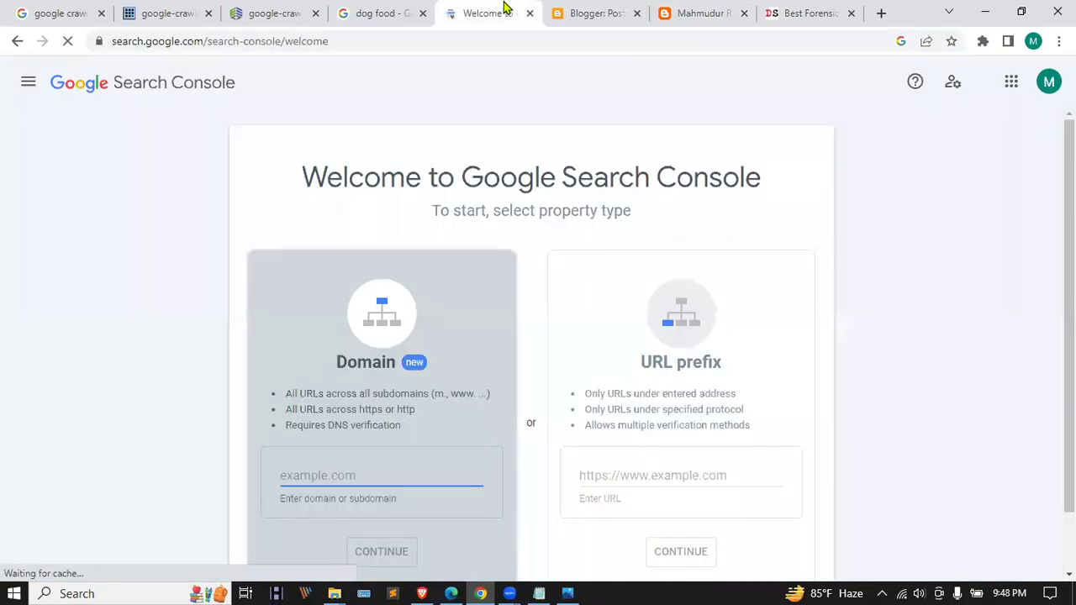
scroll(510, 300, "down", 1)
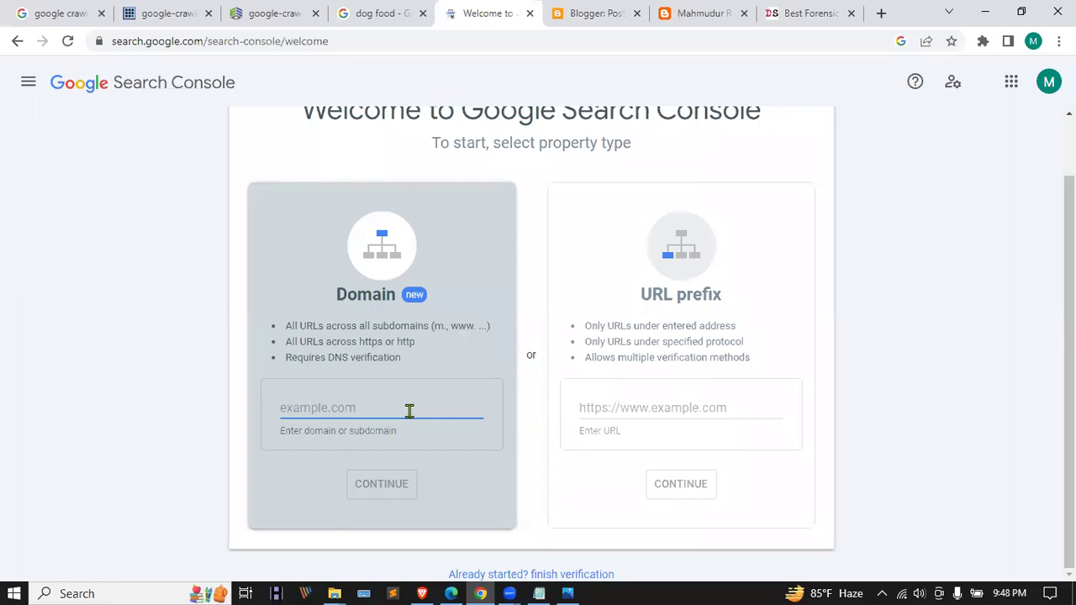
left_click(588, 406)
key("ctrl+v")
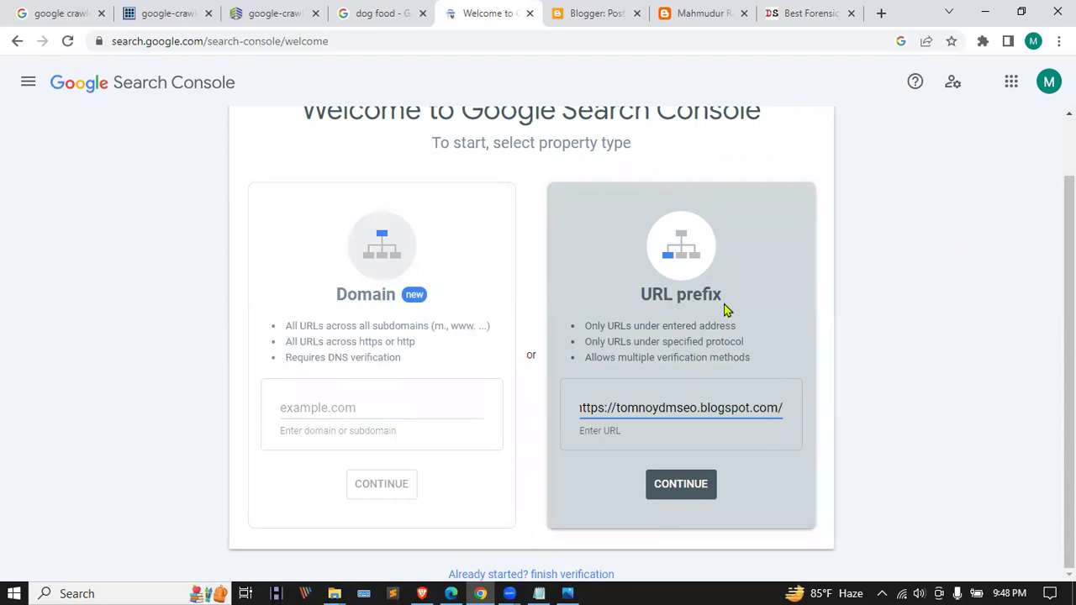
left_click(693, 437)
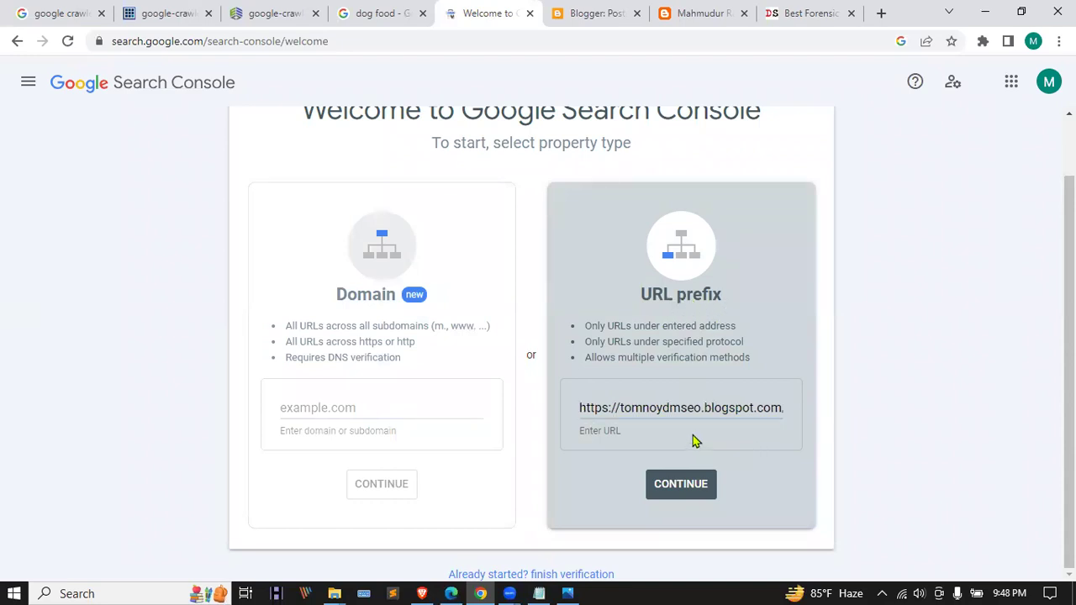
left_click(693, 486)
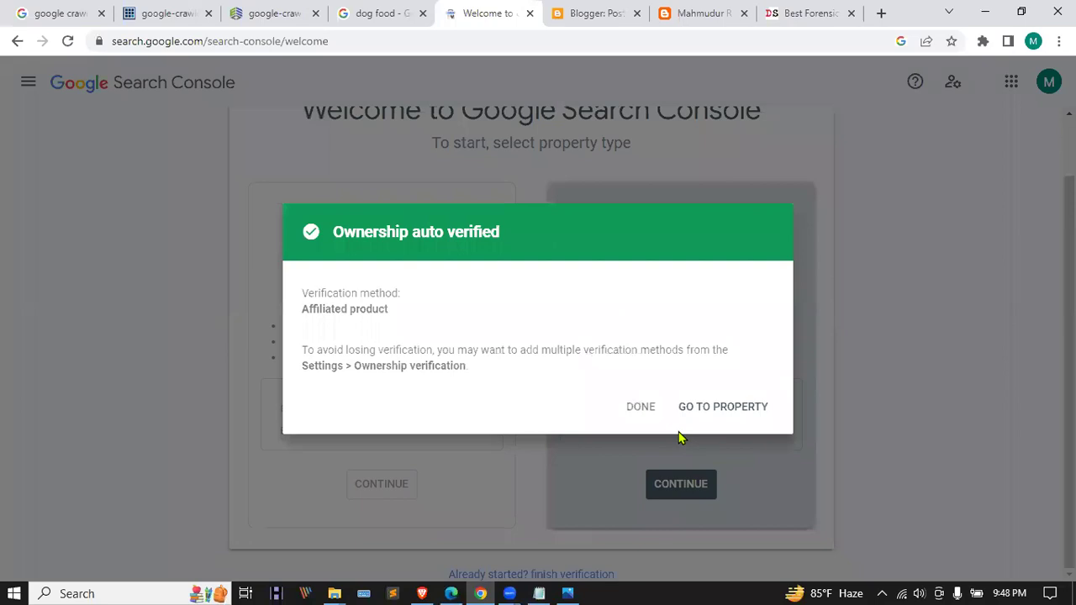
left_click(644, 407)
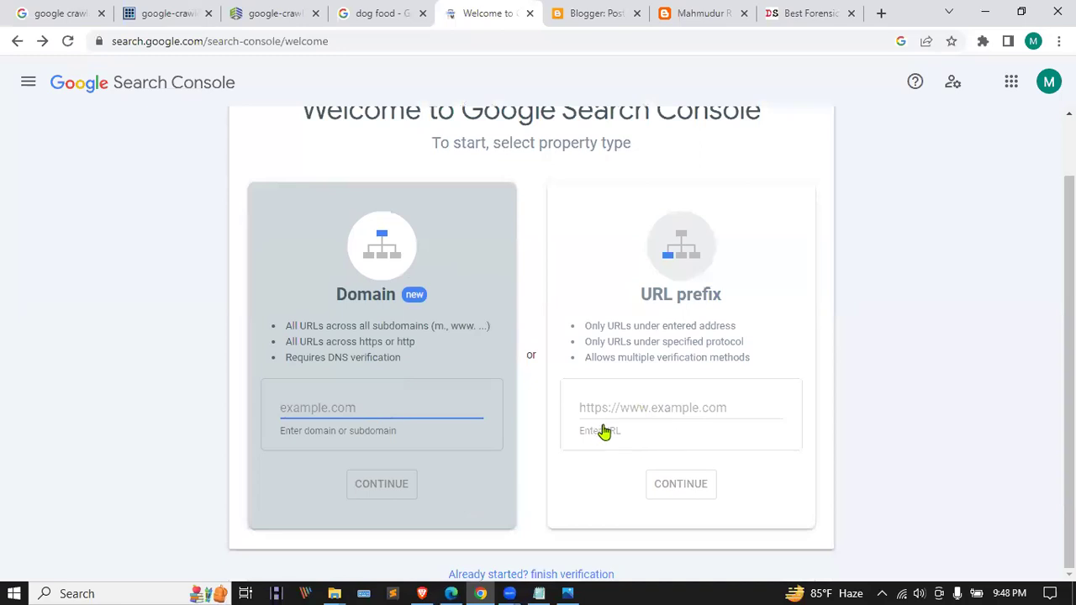
key("ctrl+v")
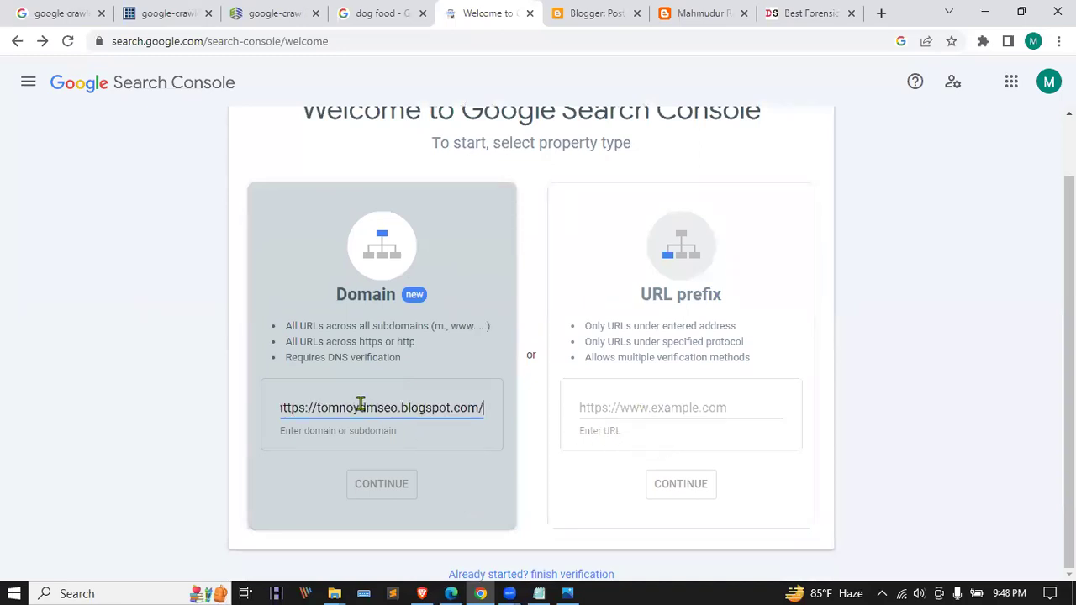
left_click_drag(315, 410, 204, 415)
type("www.")
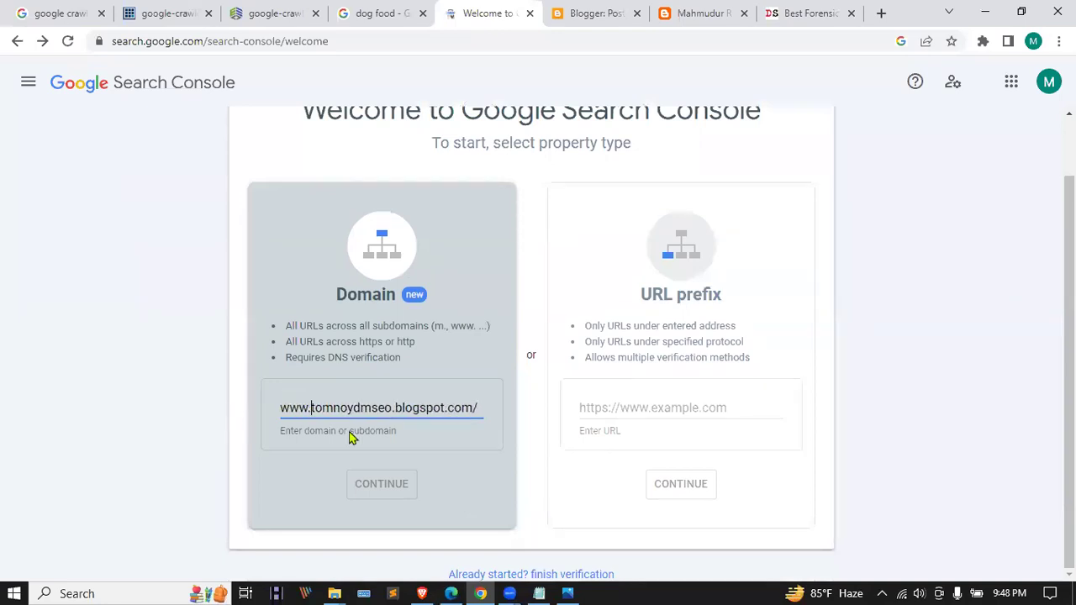
left_click(401, 483)
left_click(483, 402)
key("BackSpace")
left_click(382, 494)
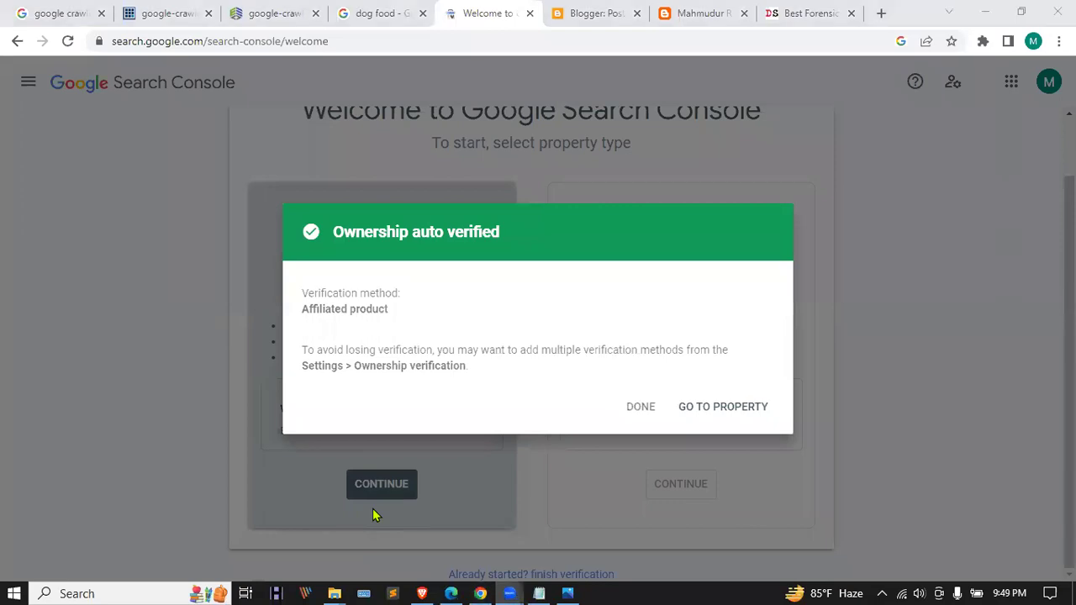
left_click(637, 412)
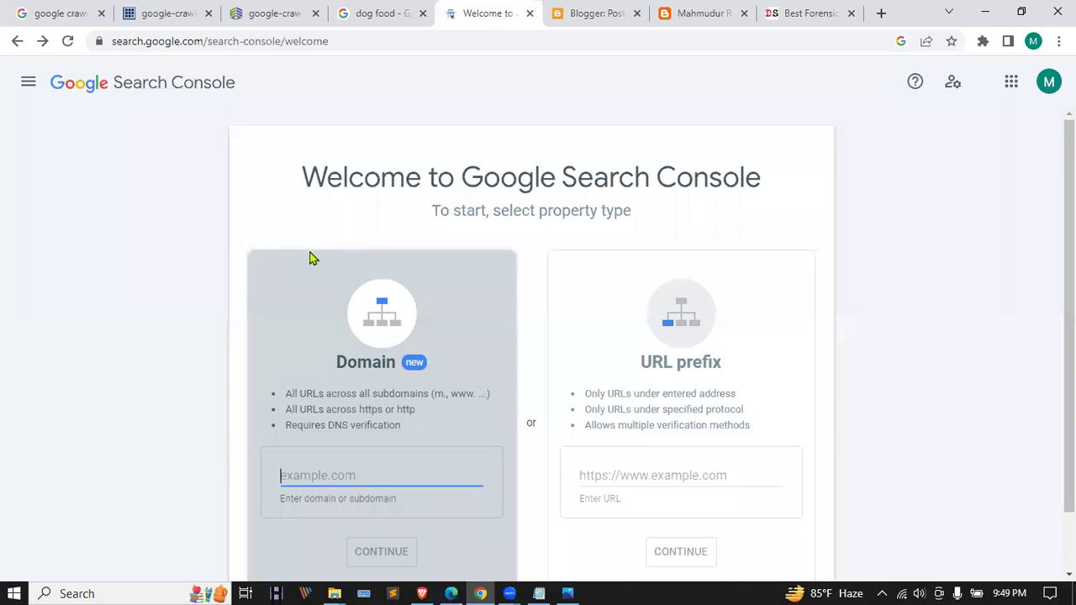
- Reload Search Console and display the list of properties in the account
left_click(67, 42)
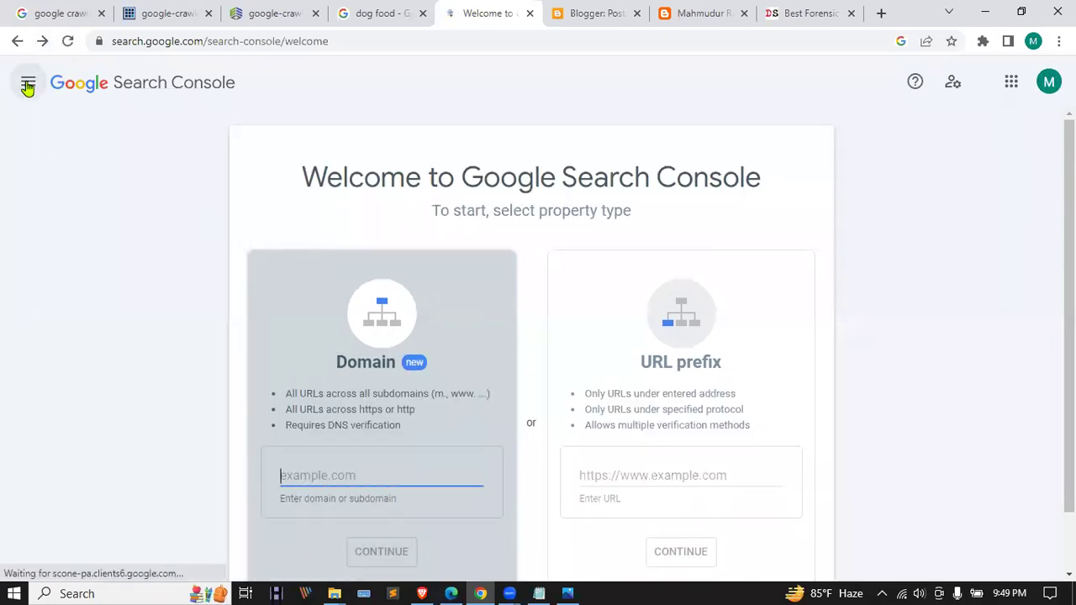
scroll(609, 326, "down", 1)
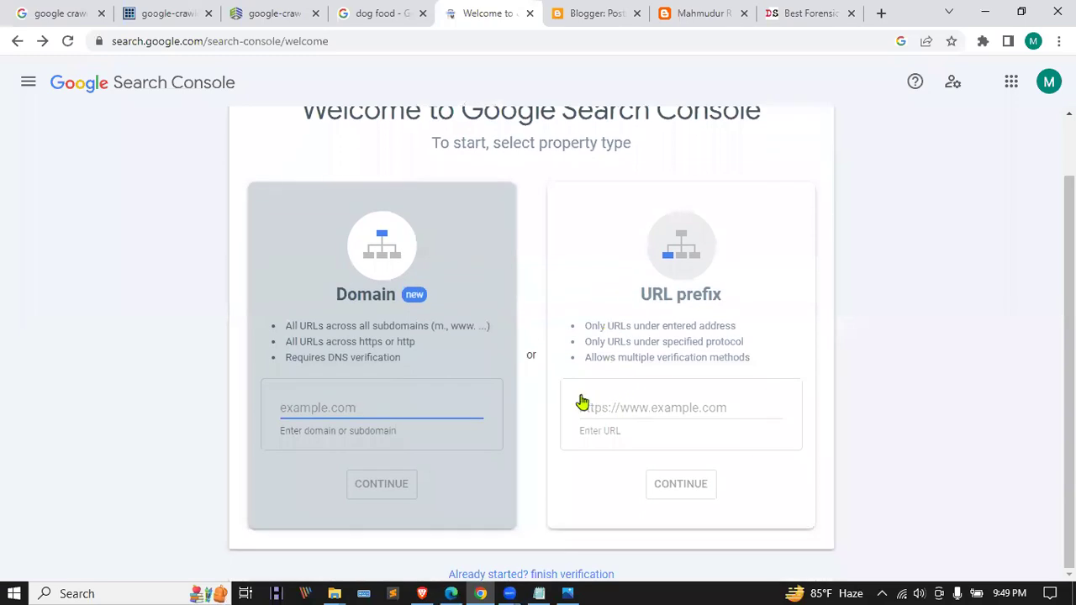
left_click(26, 80)
left_click(164, 136)
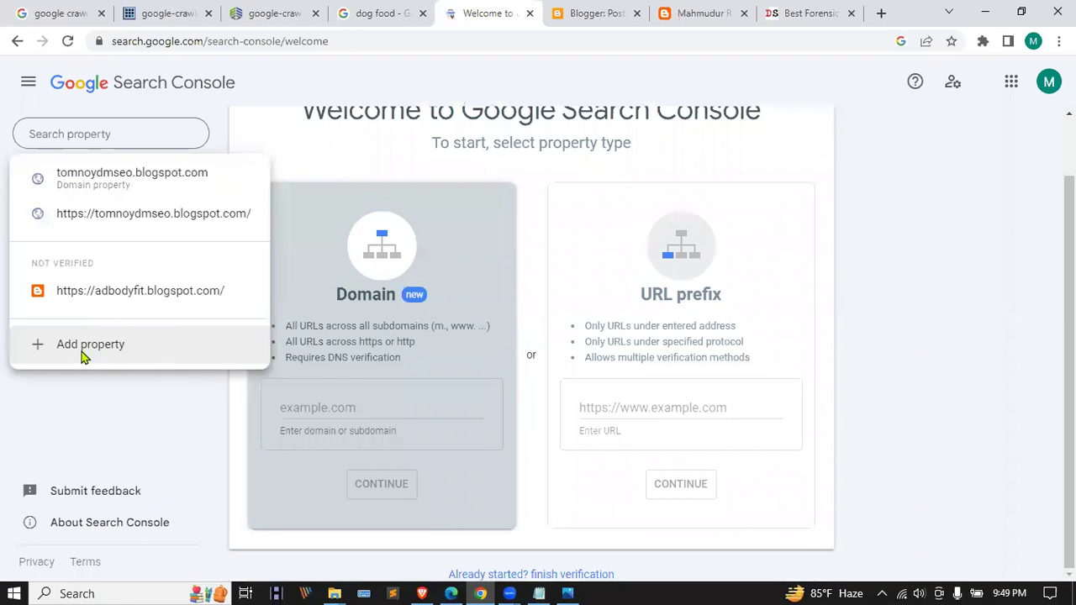
left_click(127, 295)
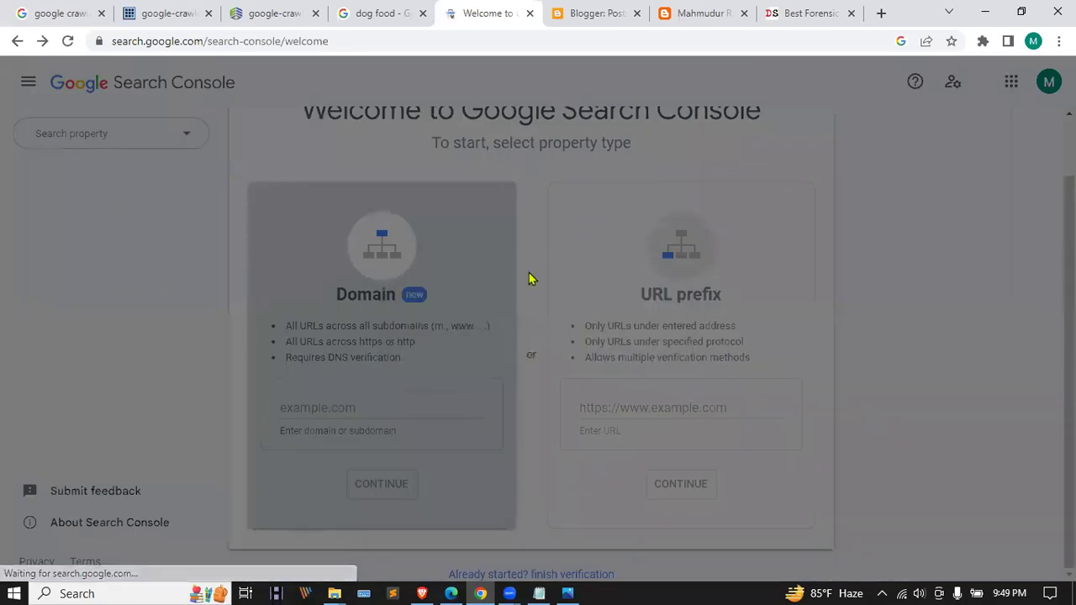
scroll(709, 402, "down", 2)
scroll(708, 402, "up", 2)
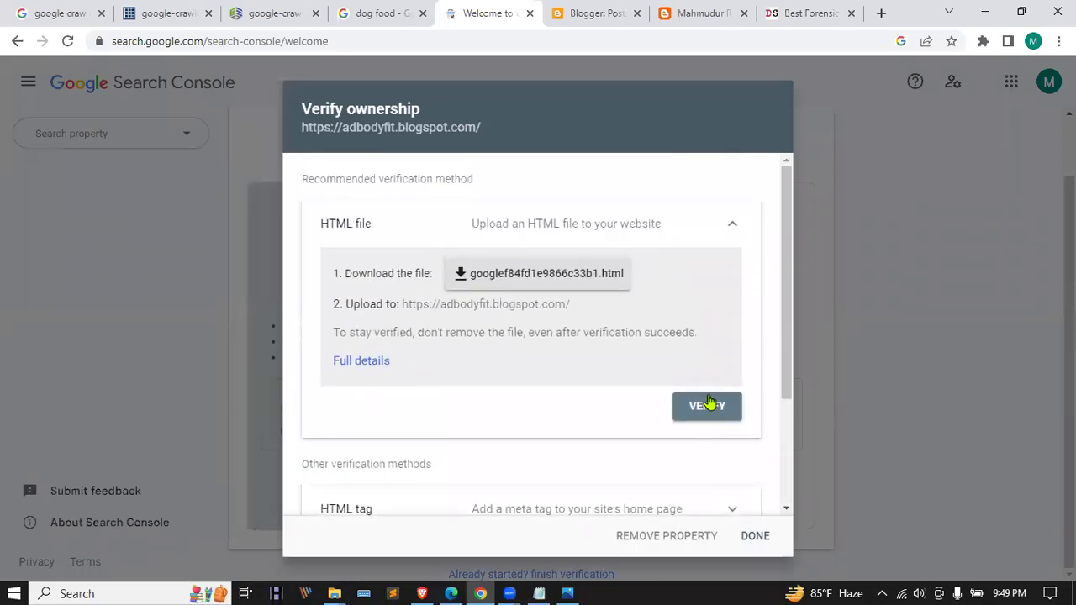
scroll(620, 210, "down", 2)
scroll(619, 210, "up", 1)
scroll(621, 211, "down", 1)
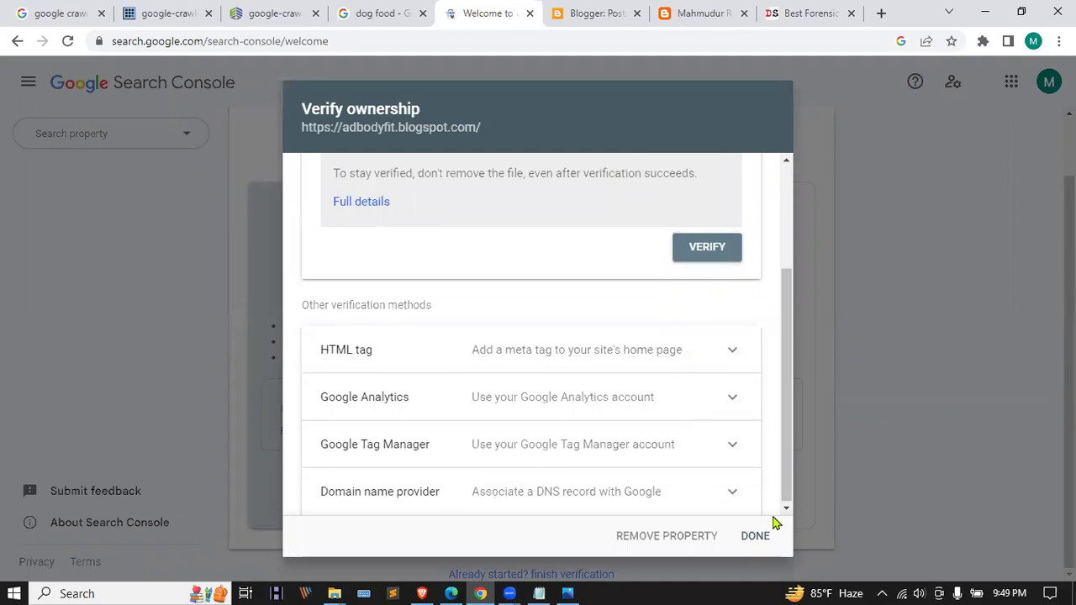
left_click(653, 538)
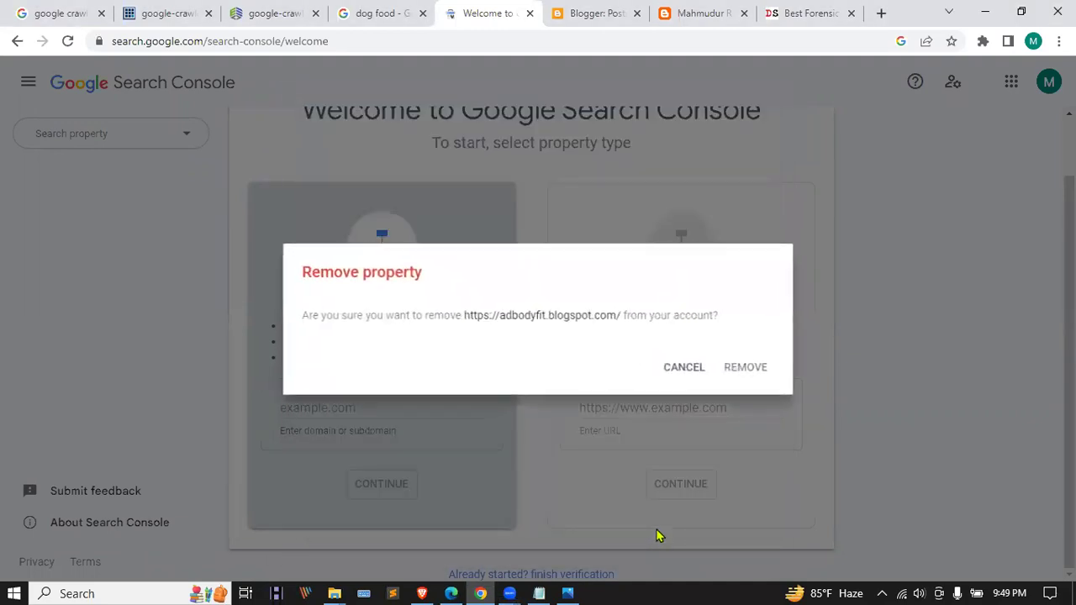
left_click(743, 366)
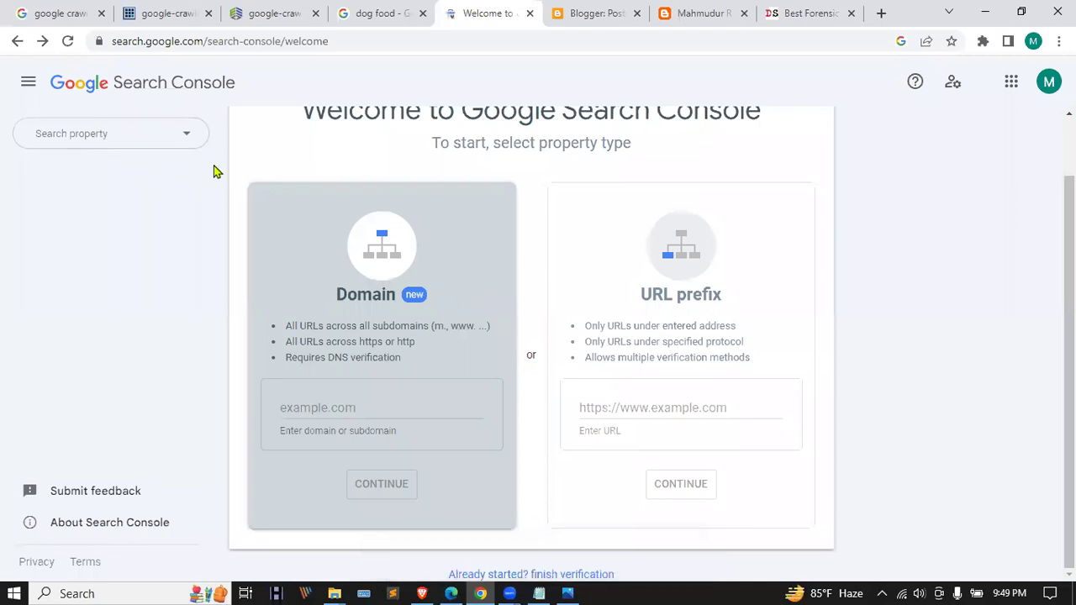
- Open the tomnoydmseo.blogspot.com Domain property and remove it from the account through its settings
left_click(174, 130)
left_click(137, 179)
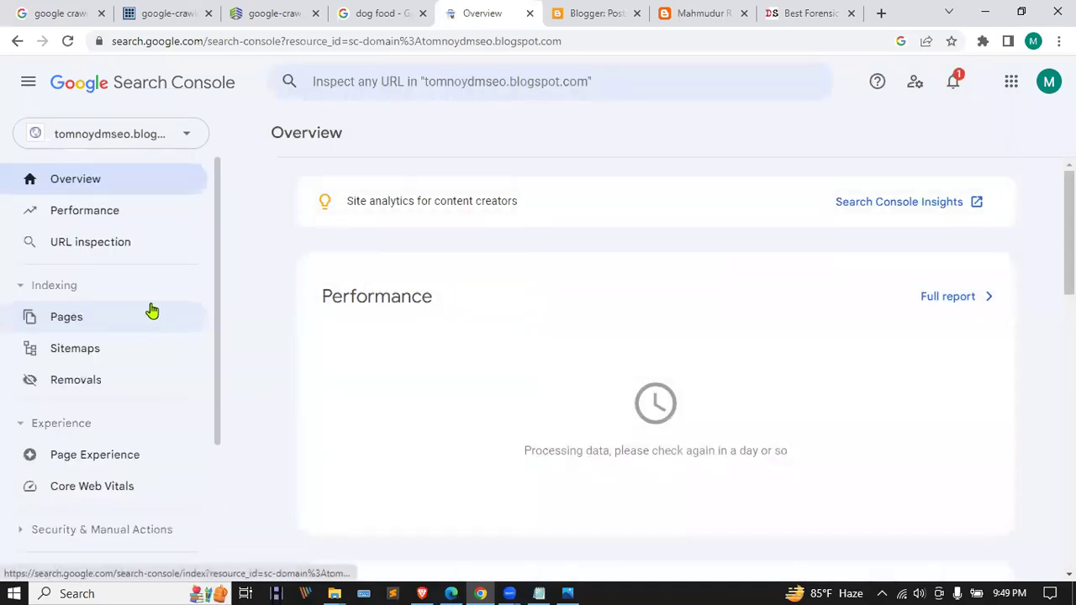
scroll(135, 315, "down", 3)
left_click(78, 443)
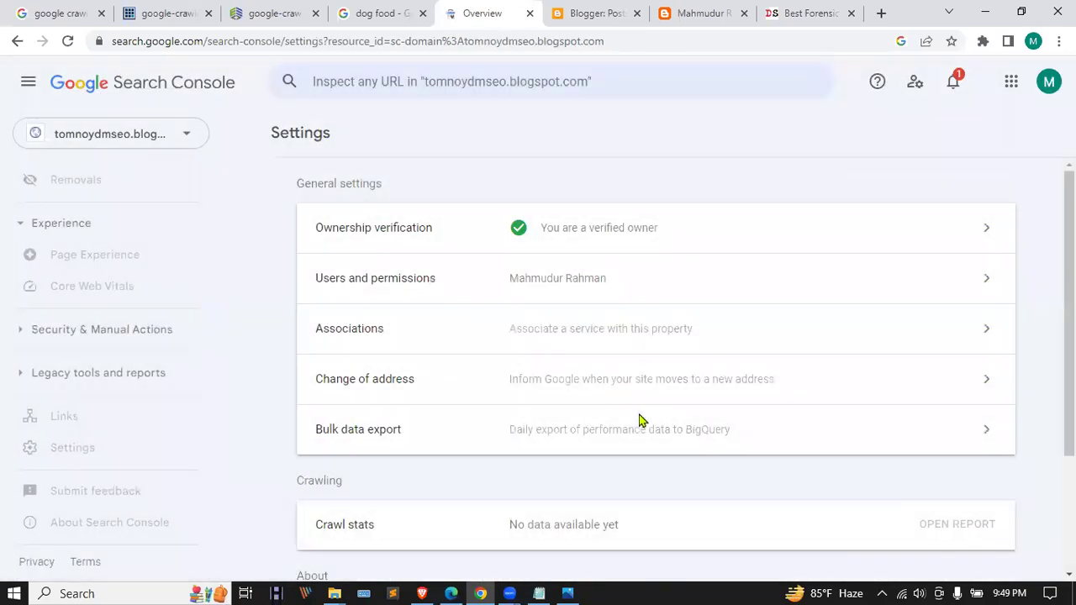
scroll(841, 471, "down", 3)
left_click(946, 504)
left_click(634, 396)
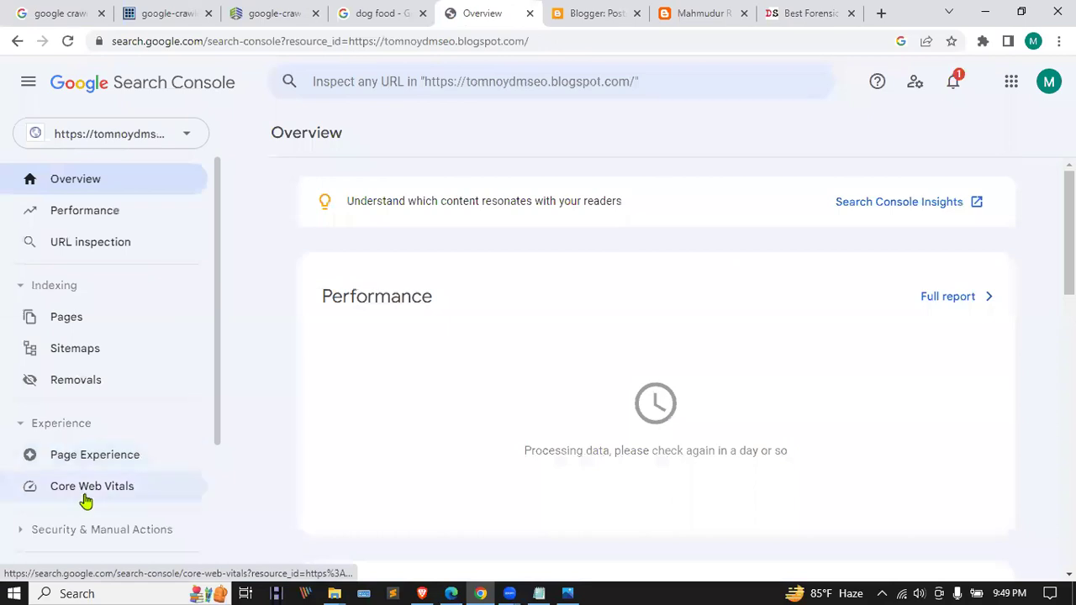
scroll(86, 500, "down", 3)
left_click(72, 451)
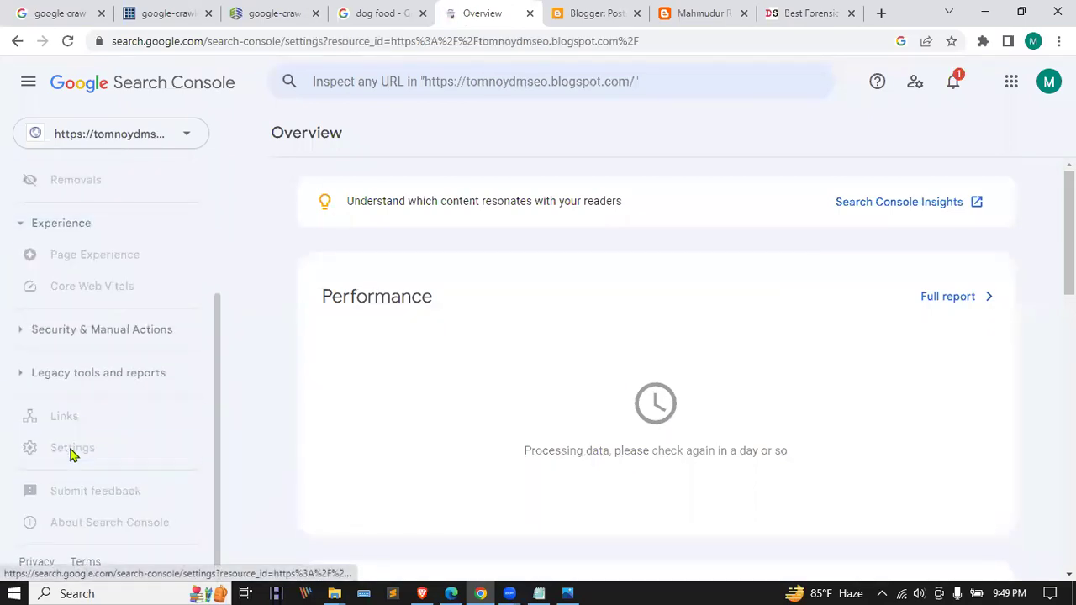
scroll(996, 551, "down", 2)
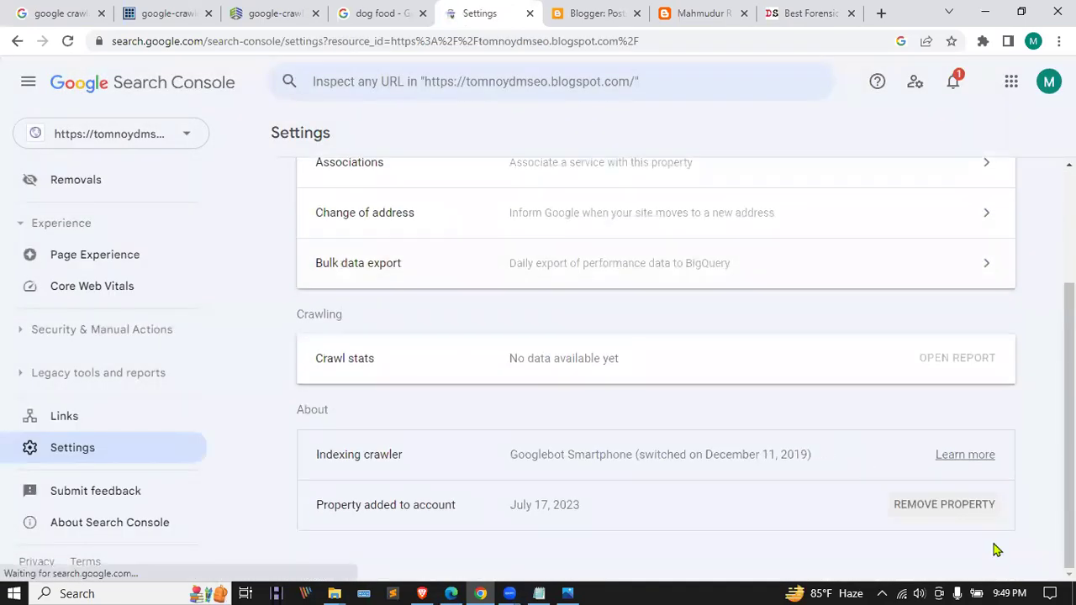
left_click(968, 506)
left_click(616, 392)
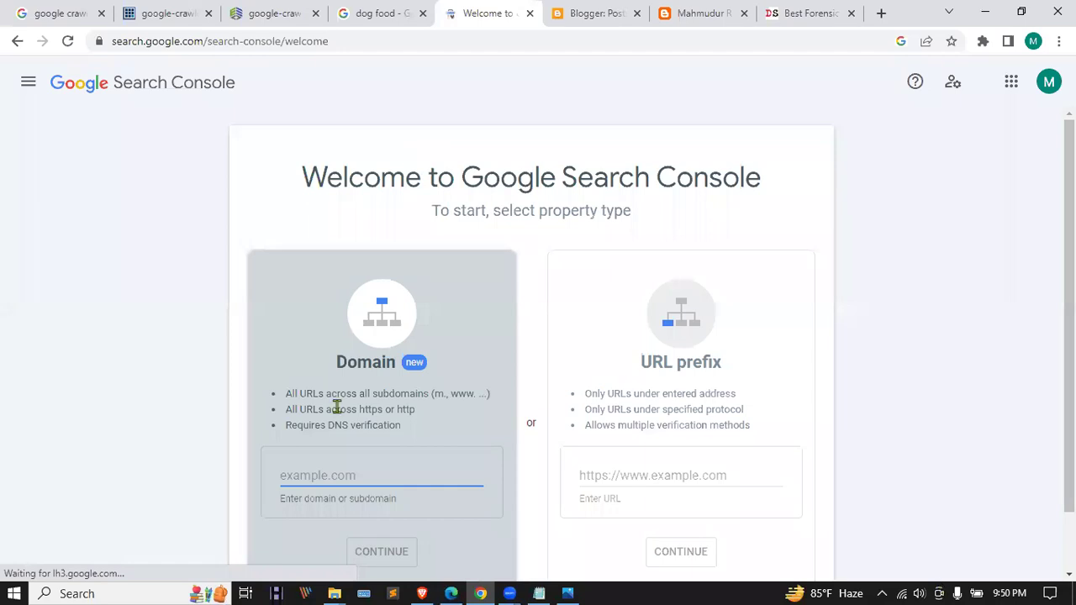
scroll(336, 407, "down", 1)
type("https://tamnoydmseo.blogspot.com/")
left_click_drag(320, 406, 170, 408)
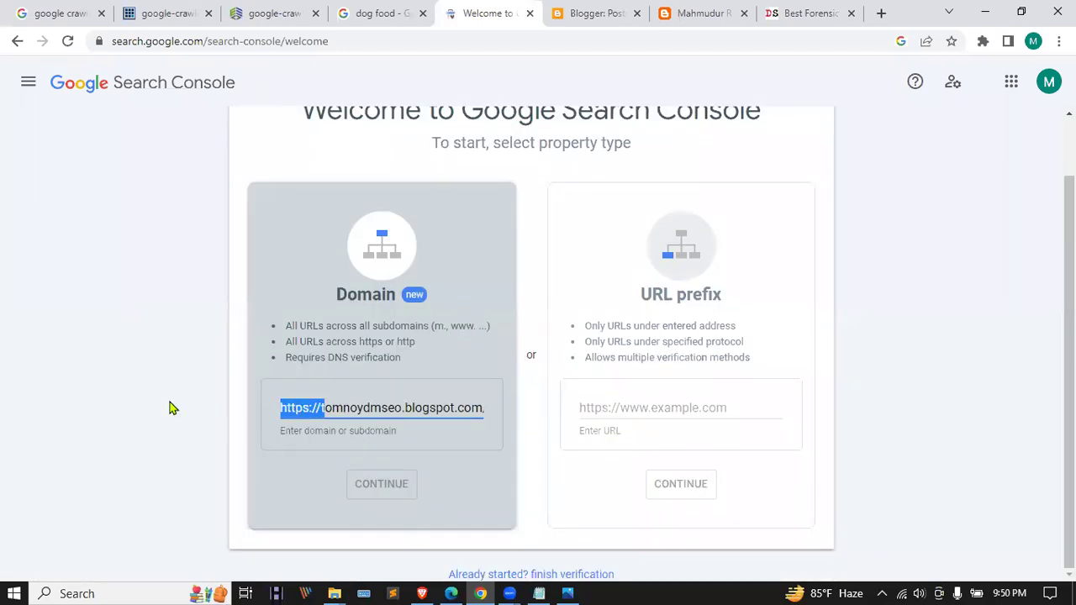
left_click(319, 407)
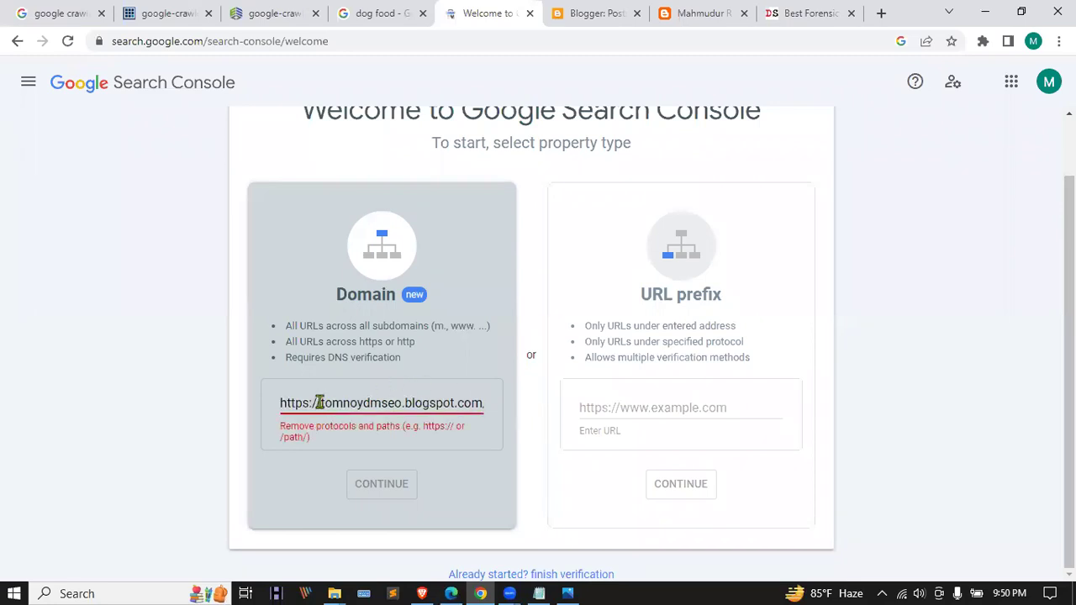
key("shift+Home")
type("www.")
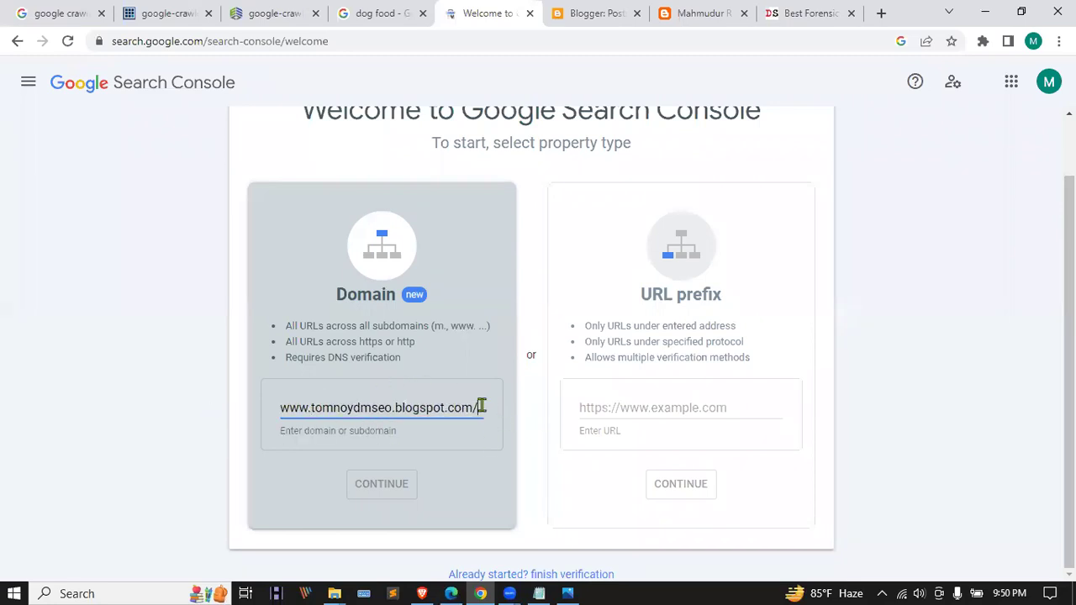
key("BackSpace")
left_click(359, 489)
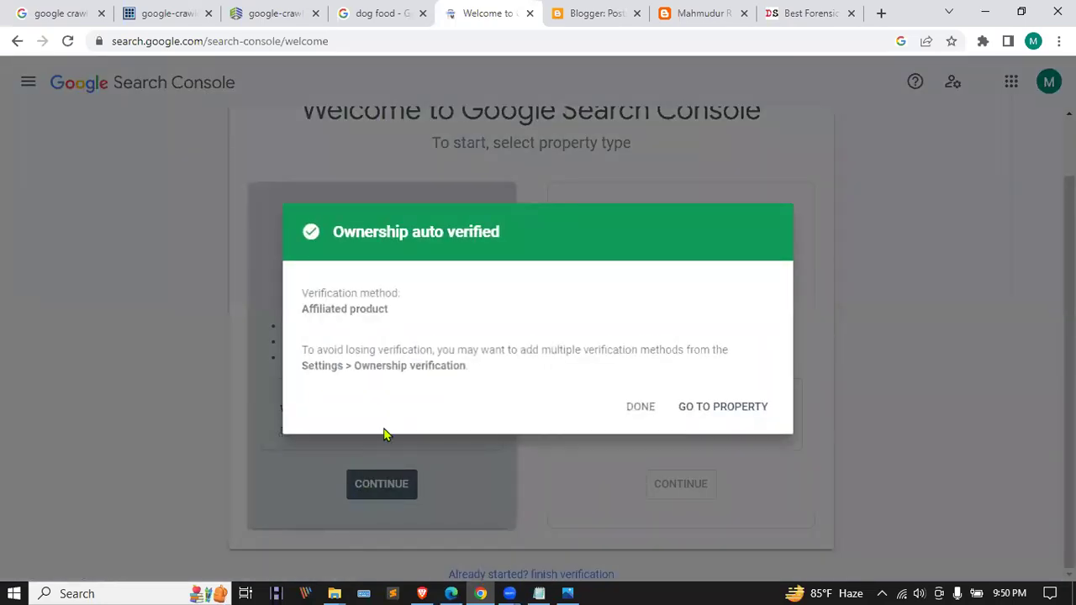
left_click(727, 411)
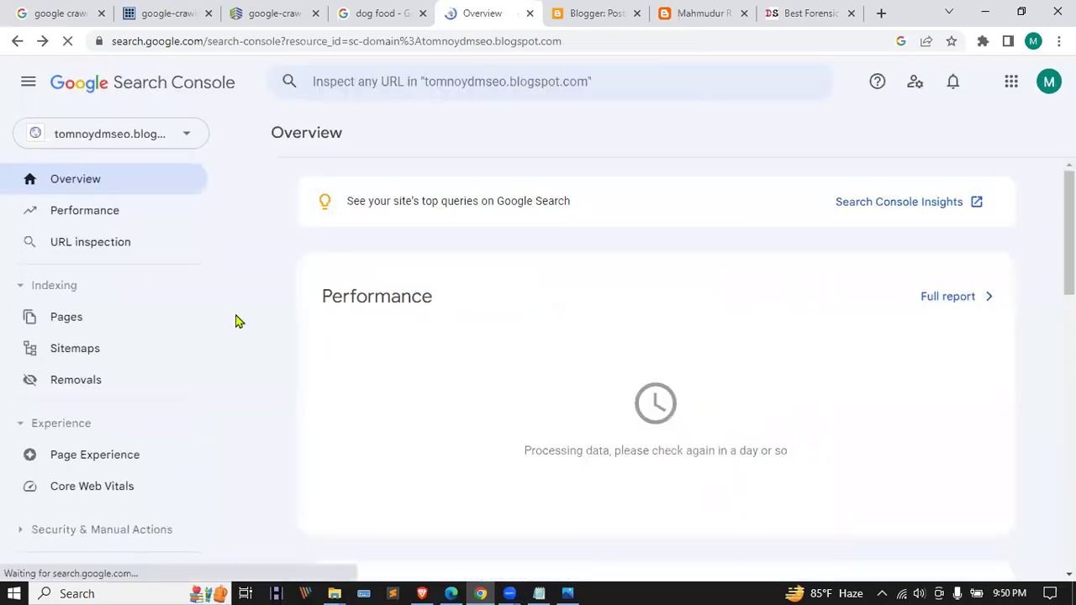
left_click(147, 134)
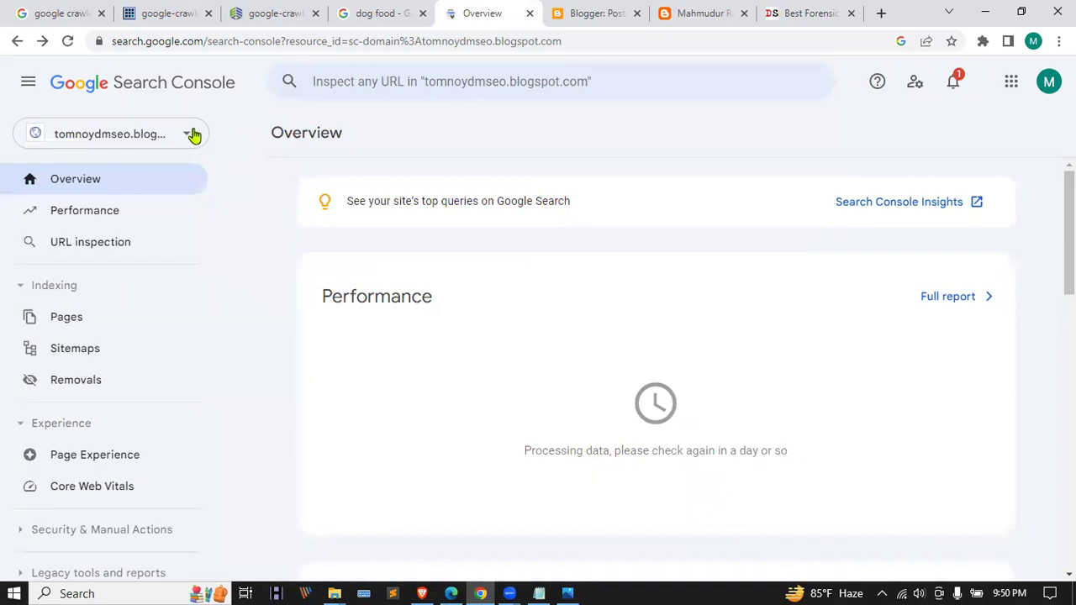
left_click(193, 135)
left_click(113, 236)
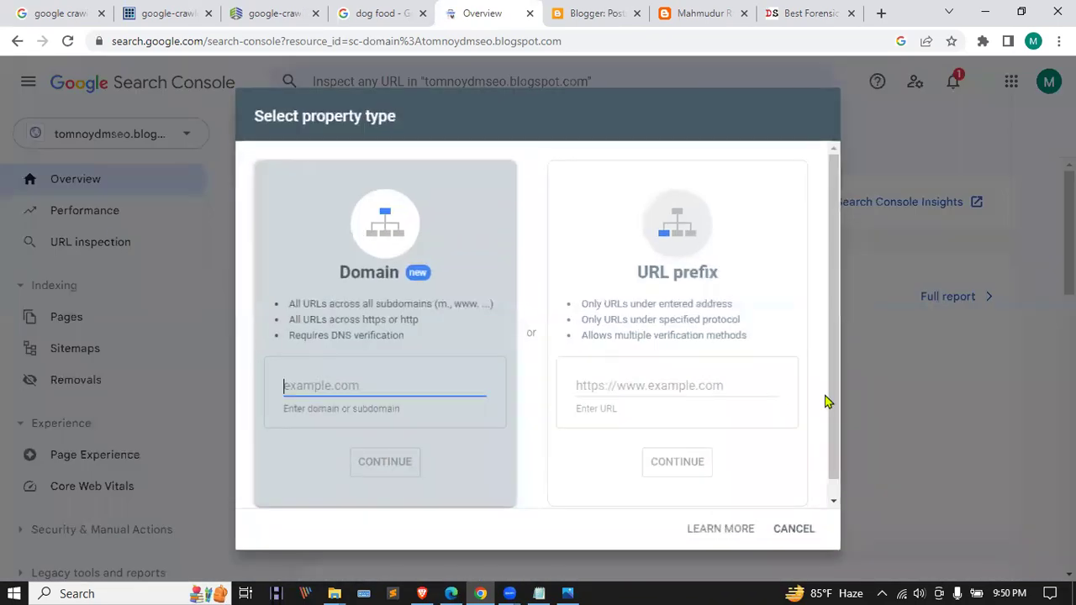
left_click(658, 390)
type("https://tomnoydmseo.blogspot.com/")
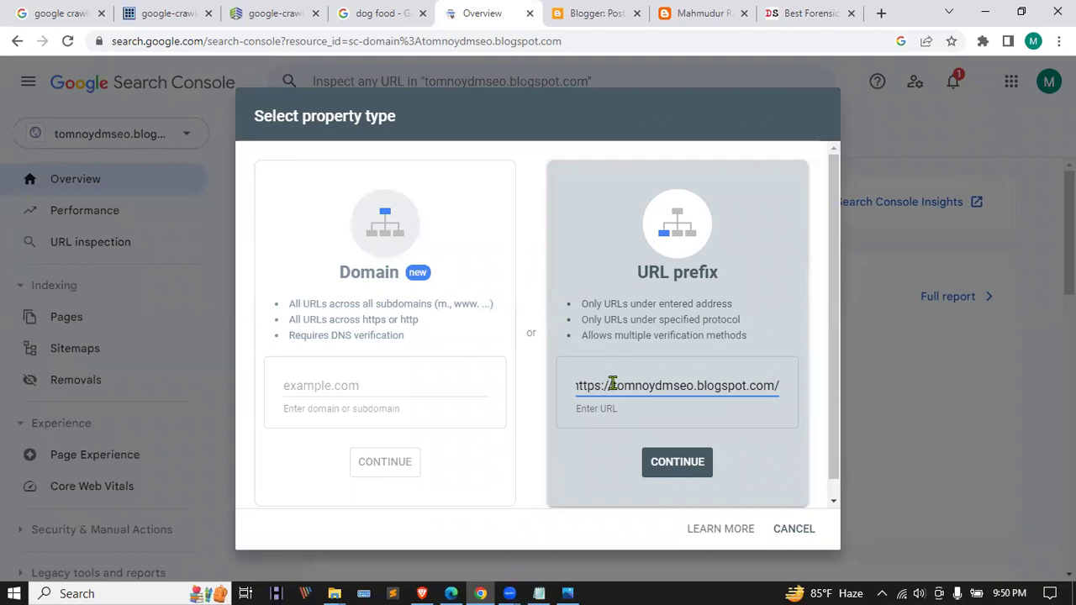
left_click_drag(612, 383, 542, 390)
left_click(664, 463)
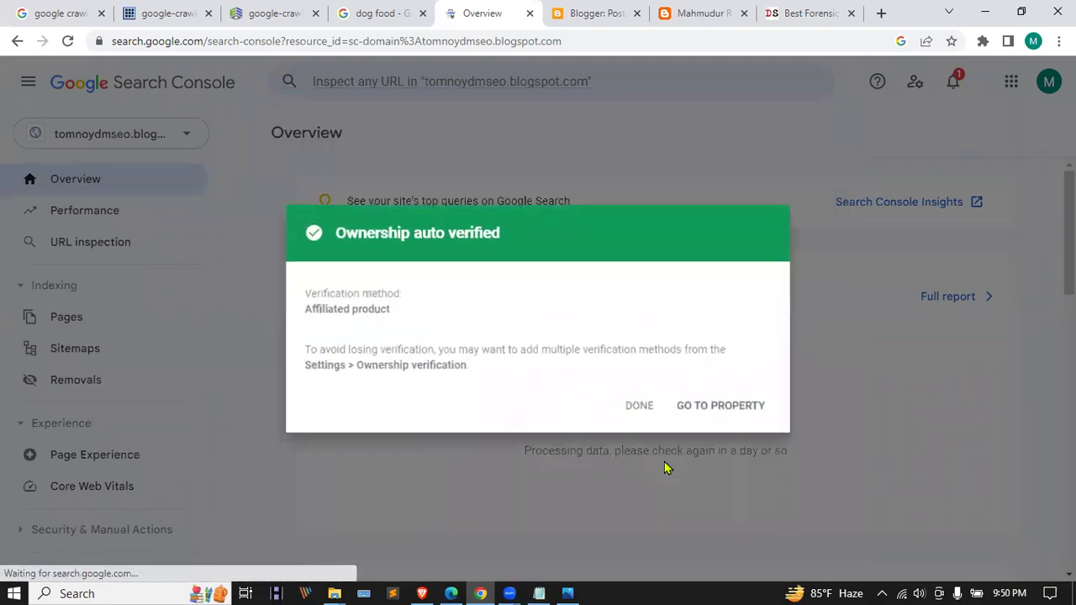
left_click(730, 404)
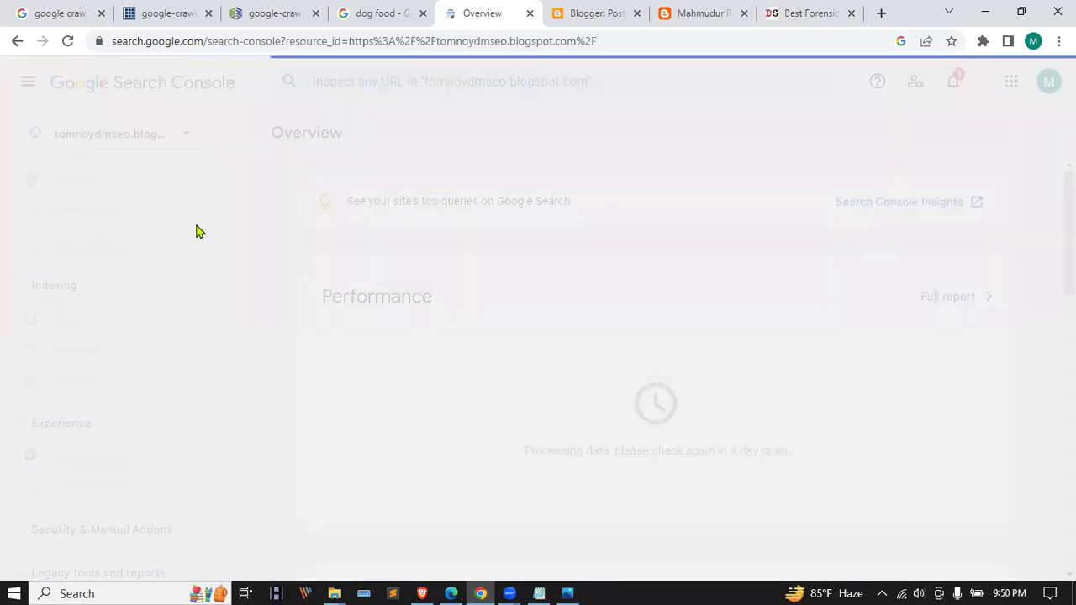
left_click(185, 134)
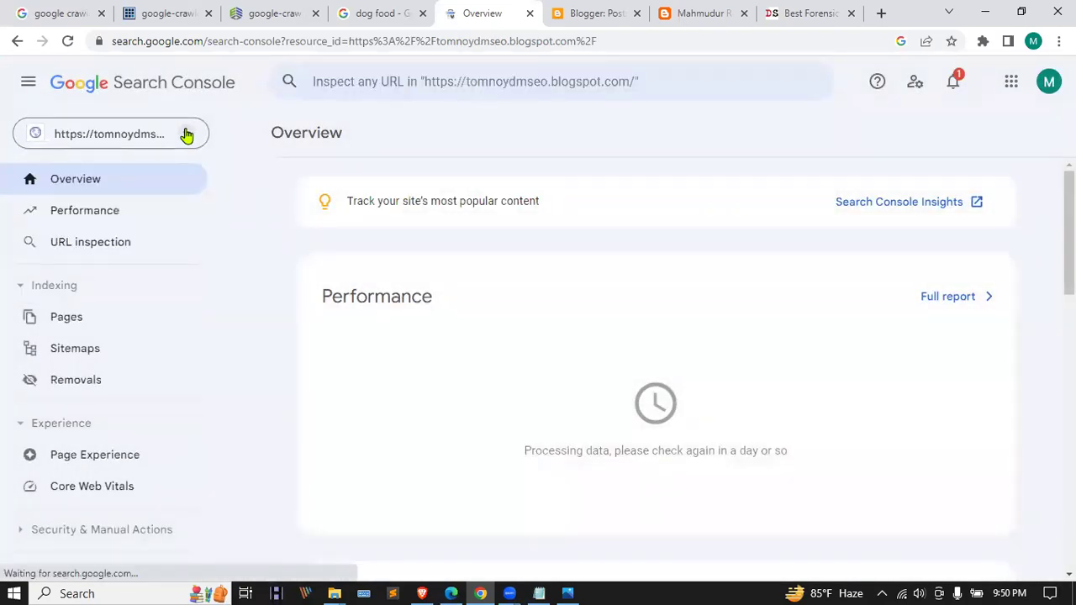
left_click(186, 134)
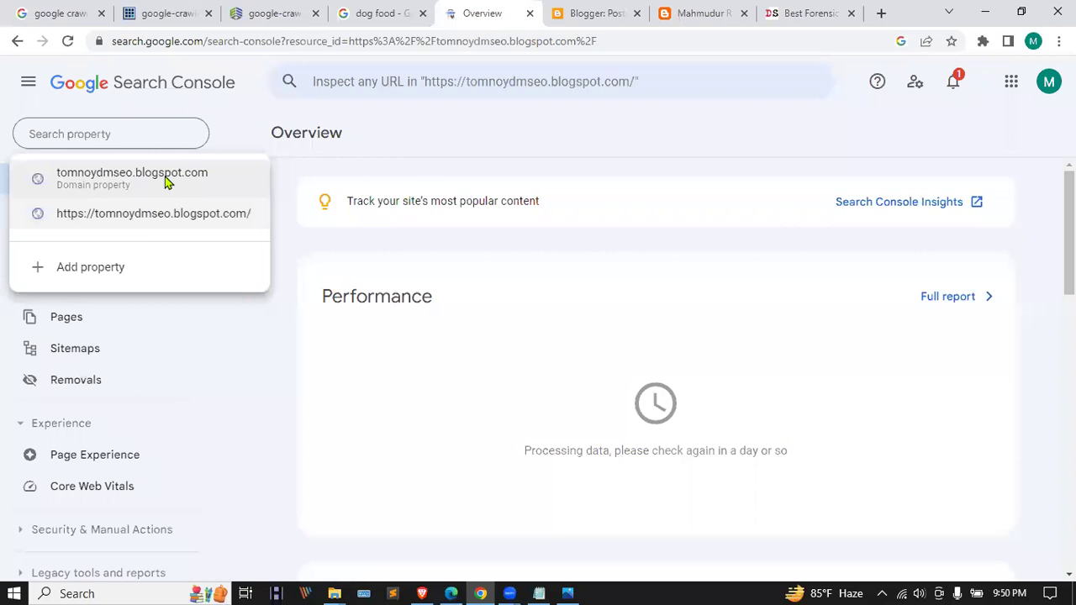
scroll(151, 437, "down", 3)
scroll(108, 483, "up", 1)
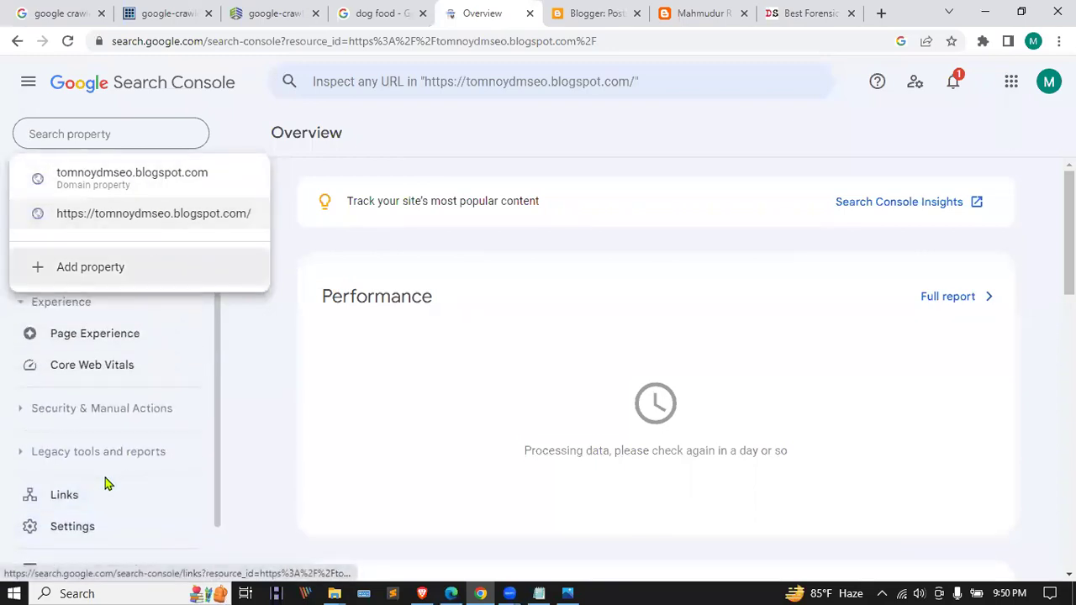
left_click(106, 523)
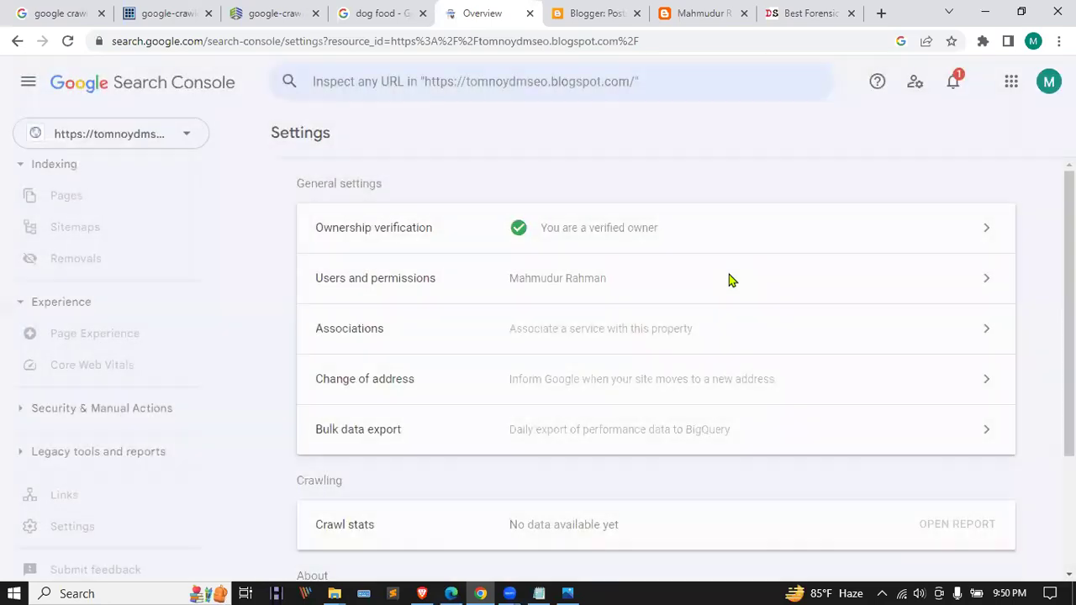
scroll(729, 280, "down", 3)
left_click(948, 508)
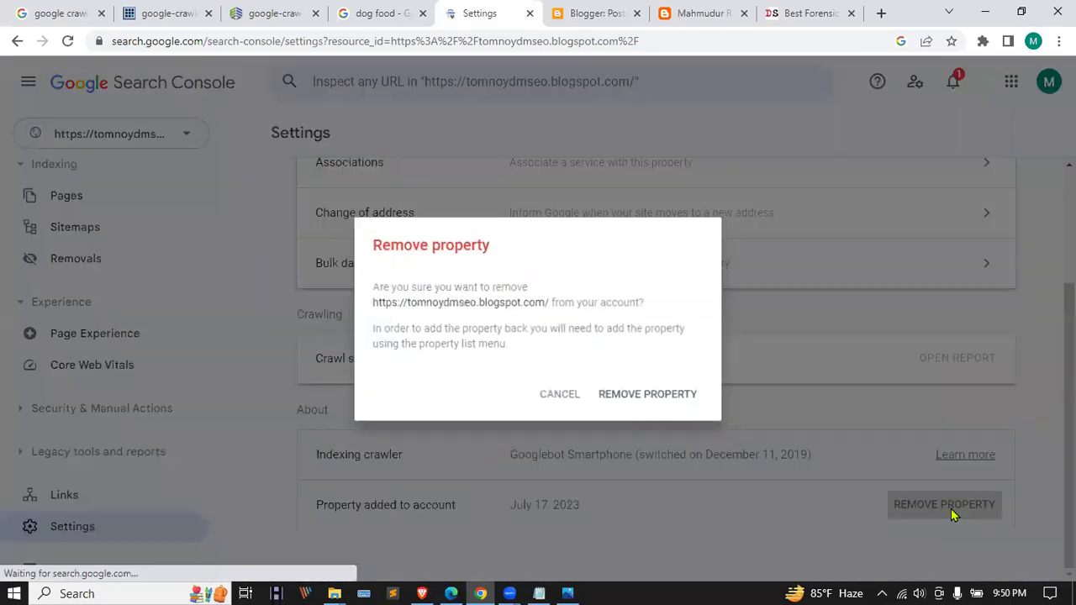
left_click(636, 396)
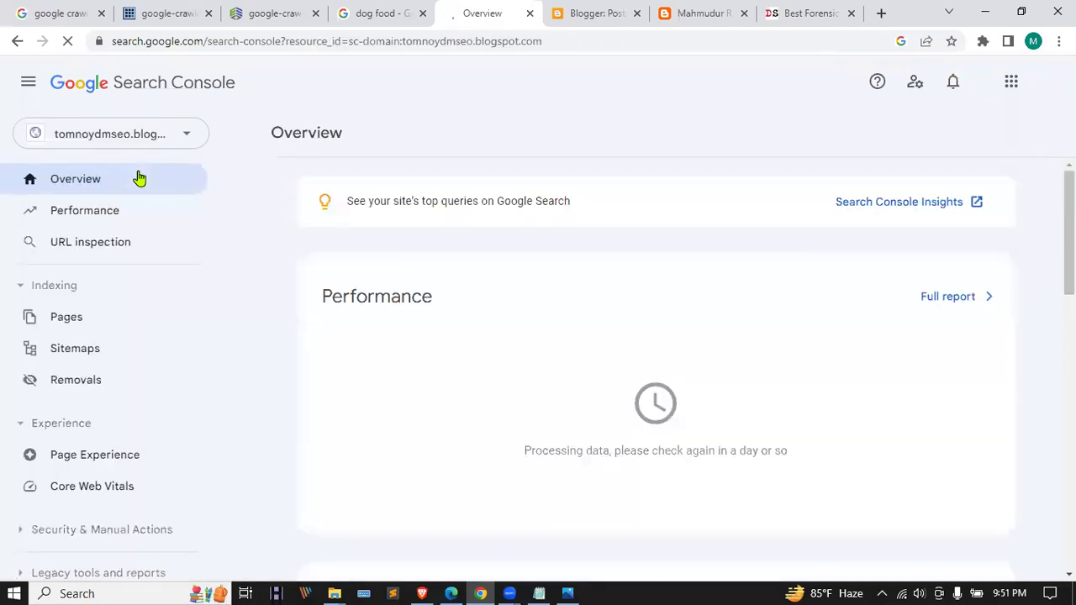
- Select the tomnoydmseo.blogspot.com Domain property in the property list and remove it from the account through its settings
scroll(128, 193, "down", 2)
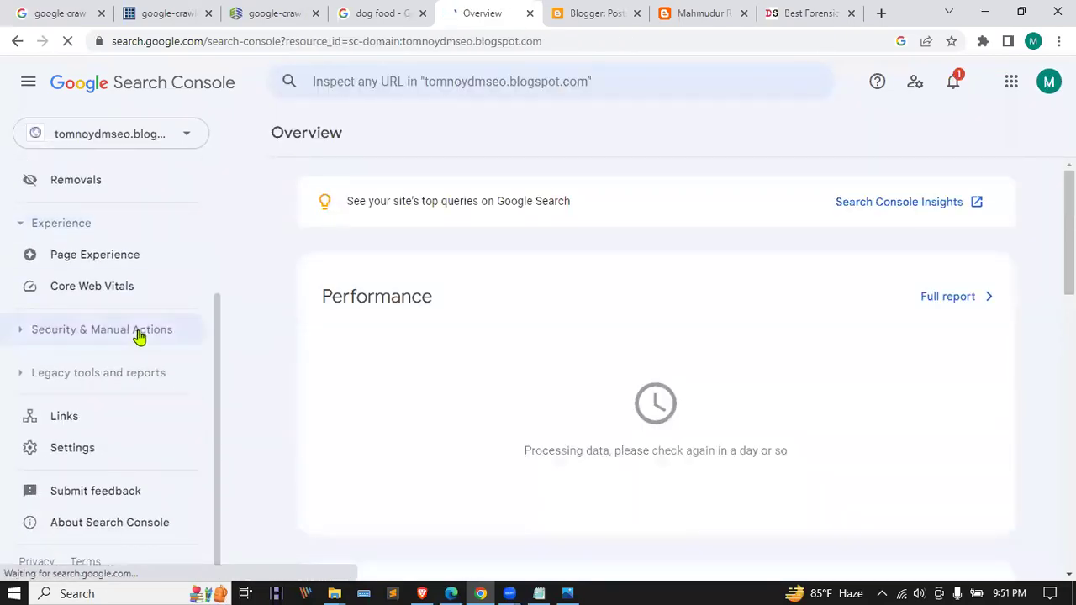
left_click(149, 142)
left_click(261, 266)
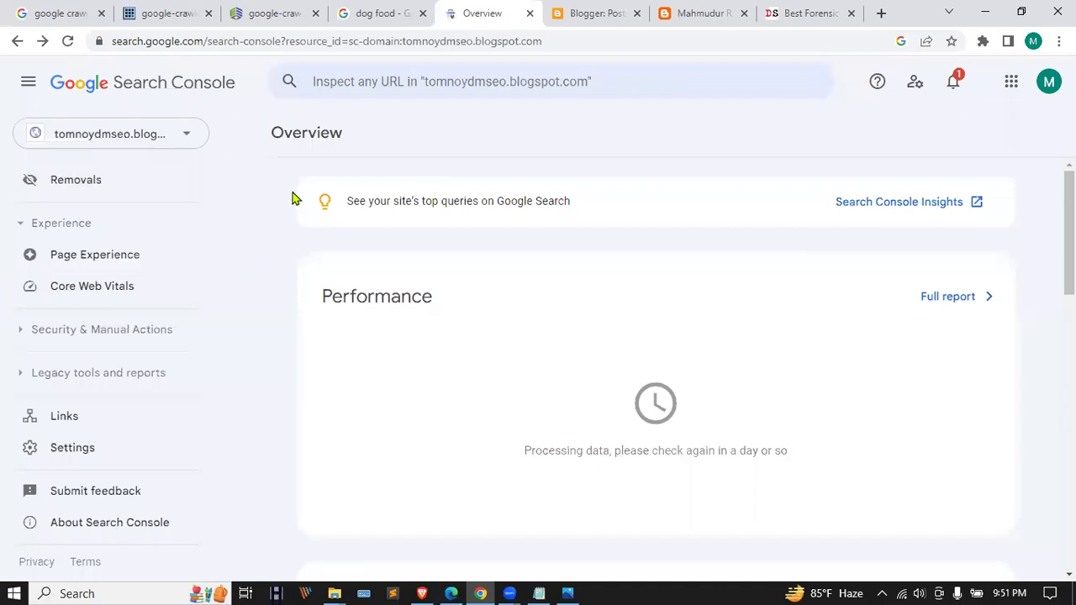
scroll(179, 293, "up", 2)
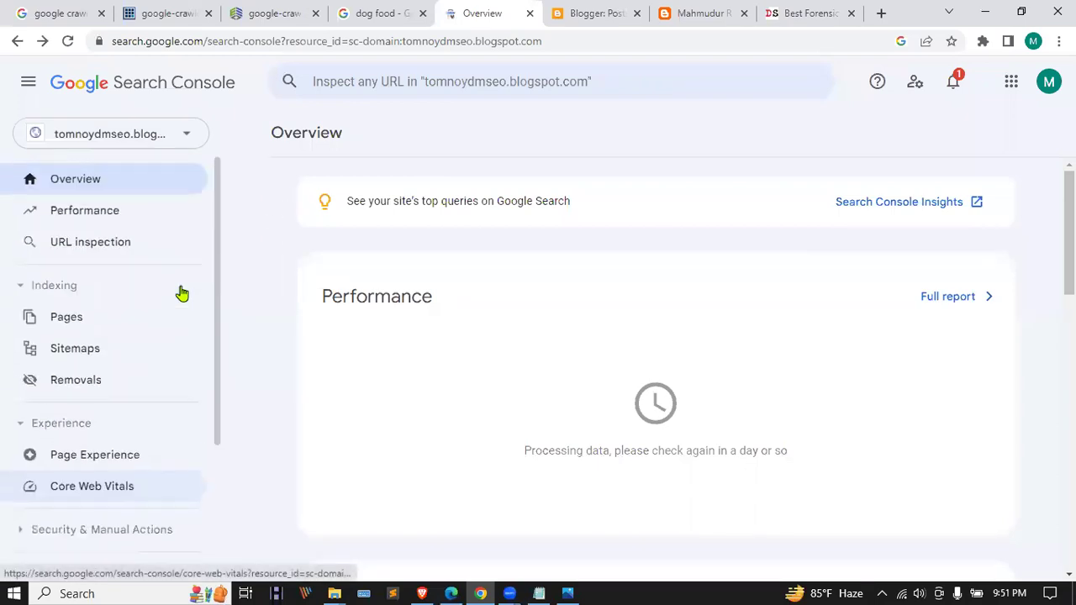
left_click(134, 133)
left_click(137, 183)
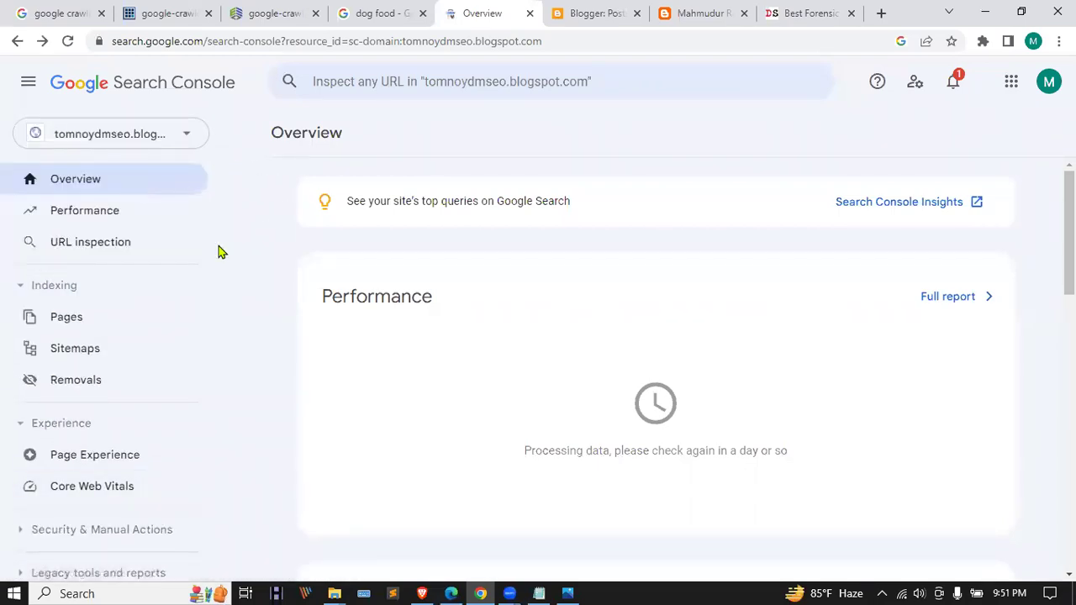
left_click(97, 185)
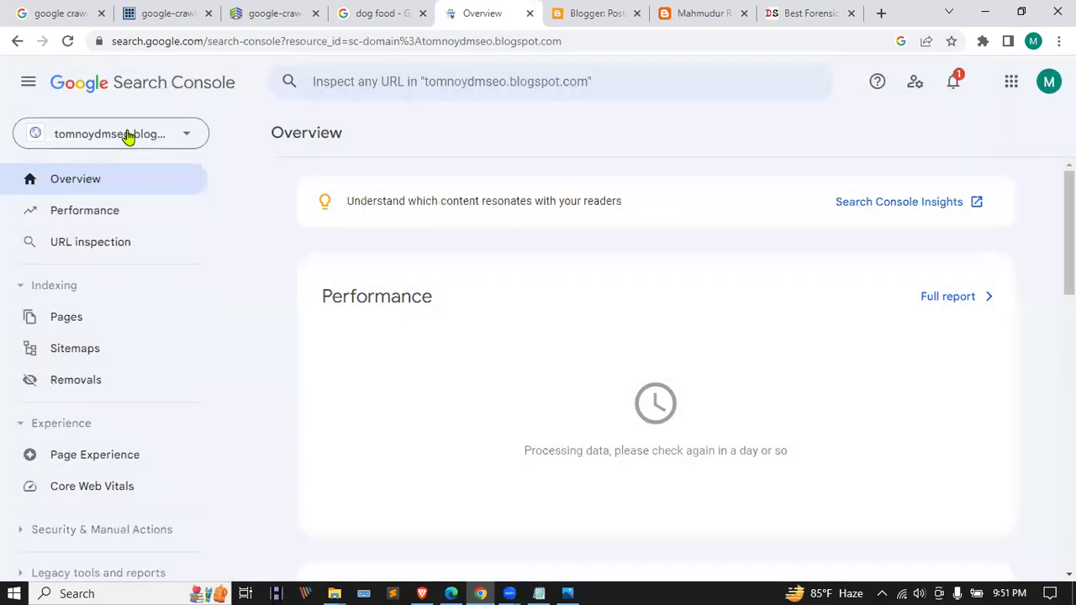
scroll(93, 458, "down", 3)
left_click(72, 448)
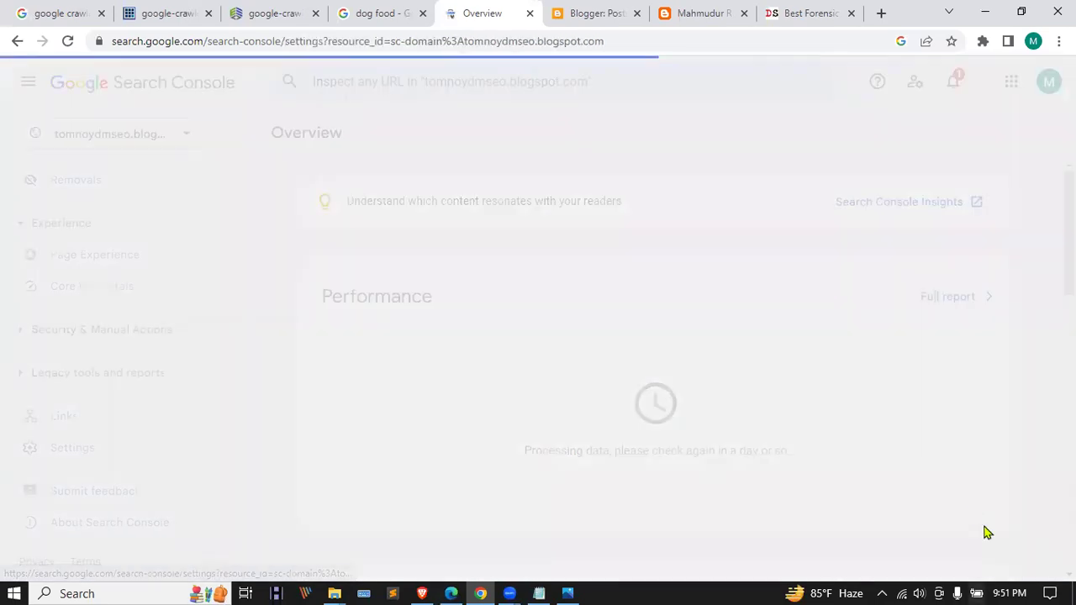
scroll(967, 522, "down", 2)
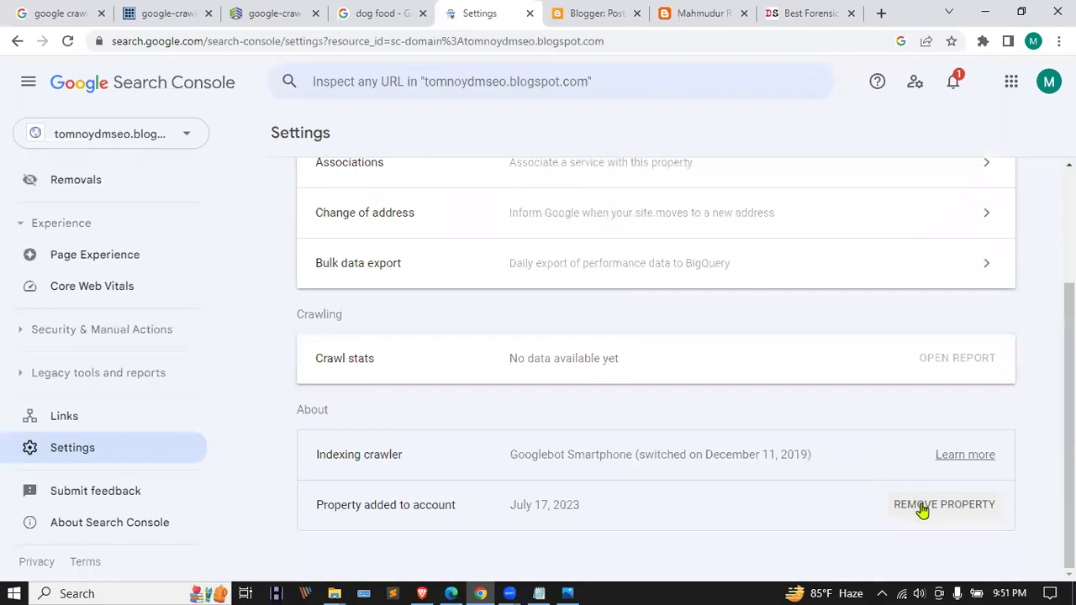
left_click(923, 507)
left_click(651, 396)
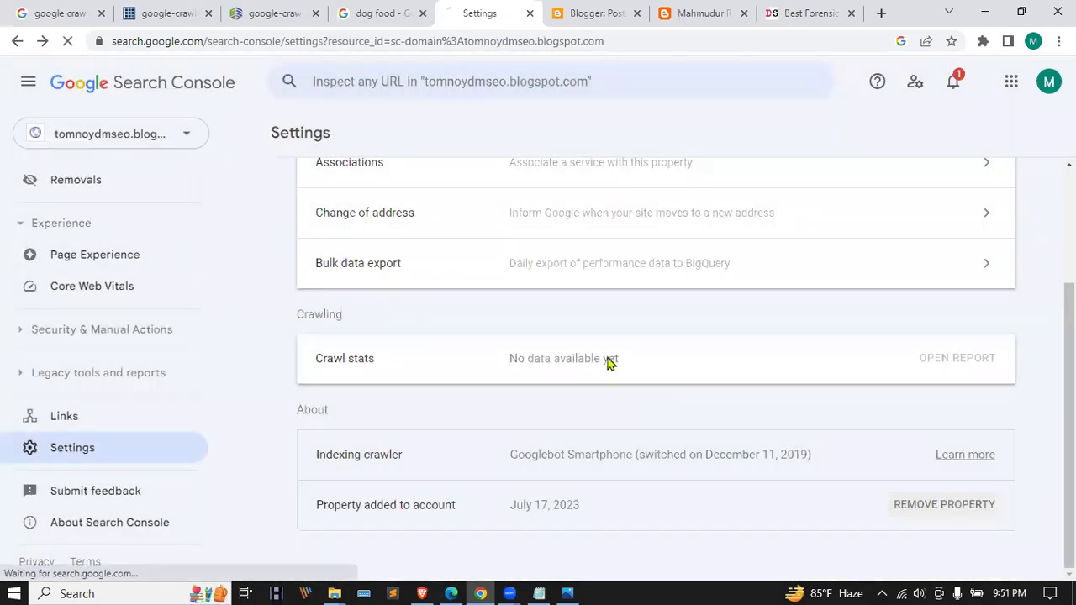
scroll(360, 424, "down", 1)
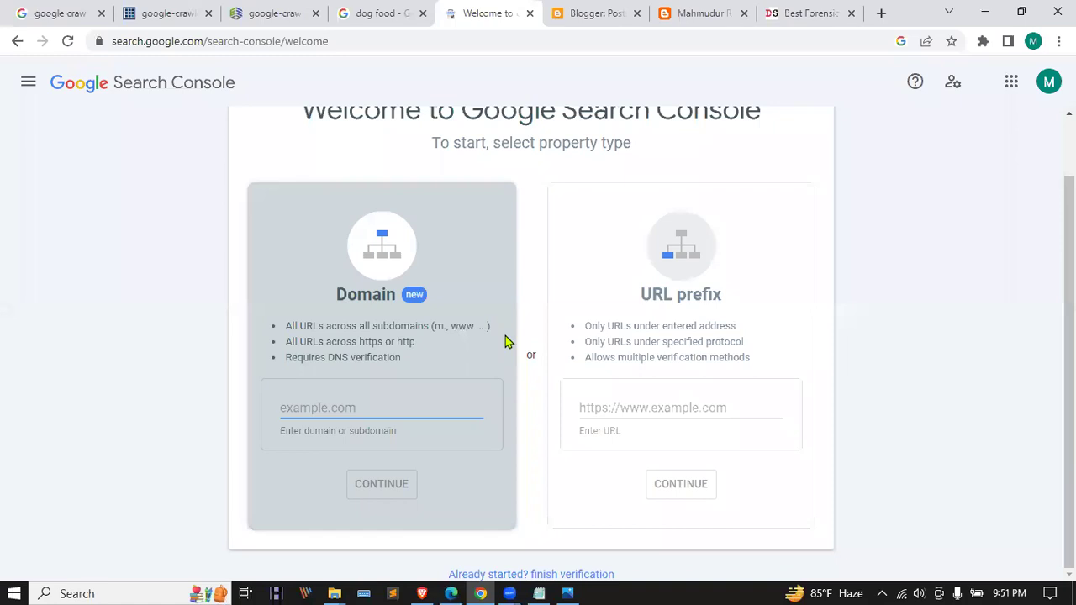
left_click(654, 12)
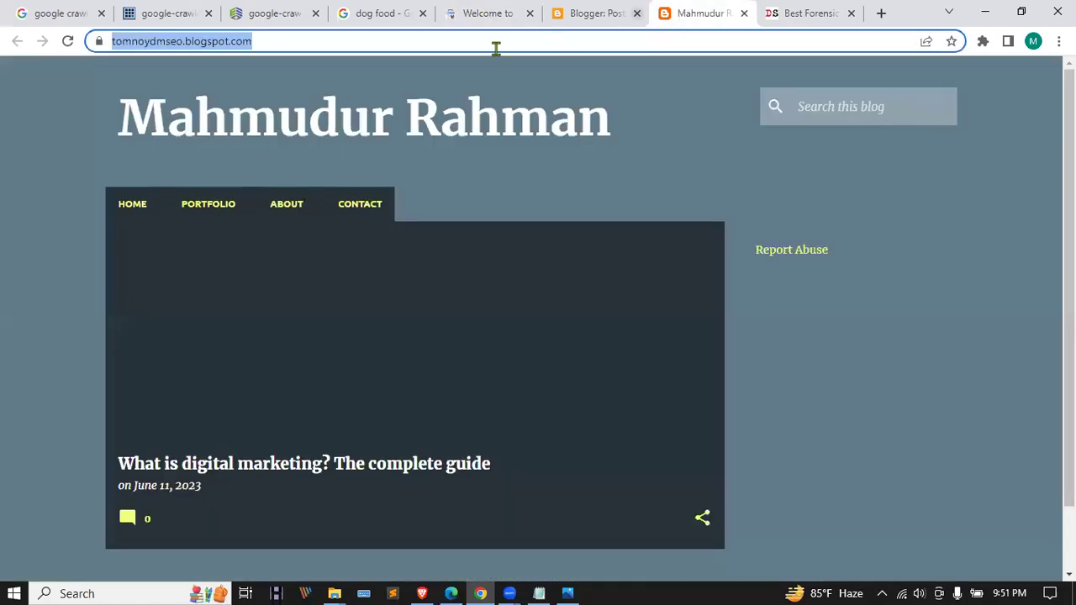
left_click(255, 41)
left_click_drag(252, 45, 152, 48)
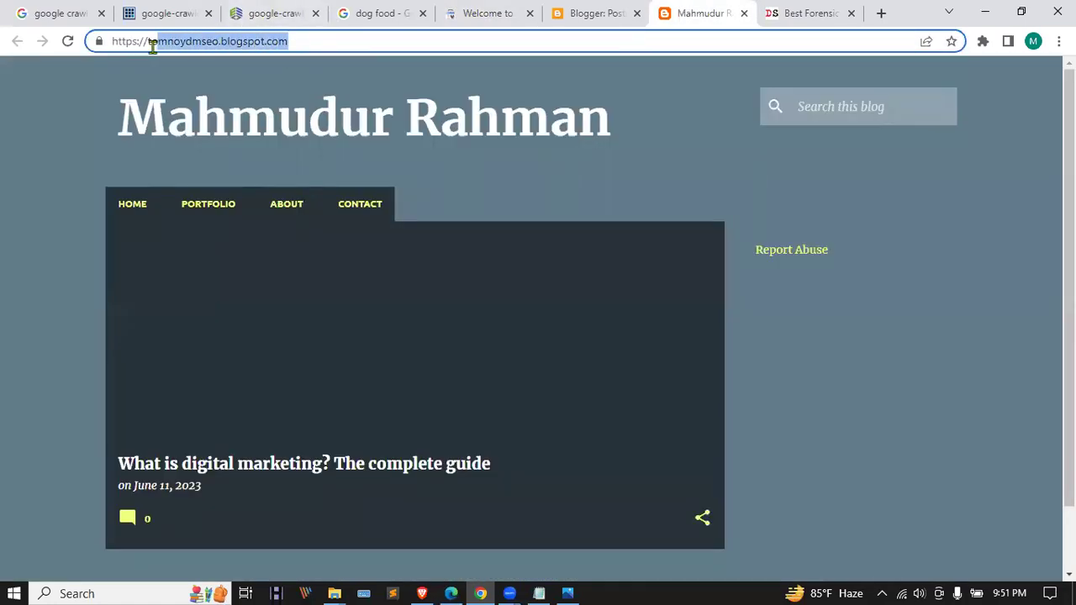
left_click(557, 10)
left_click(487, 10)
left_click(601, 406)
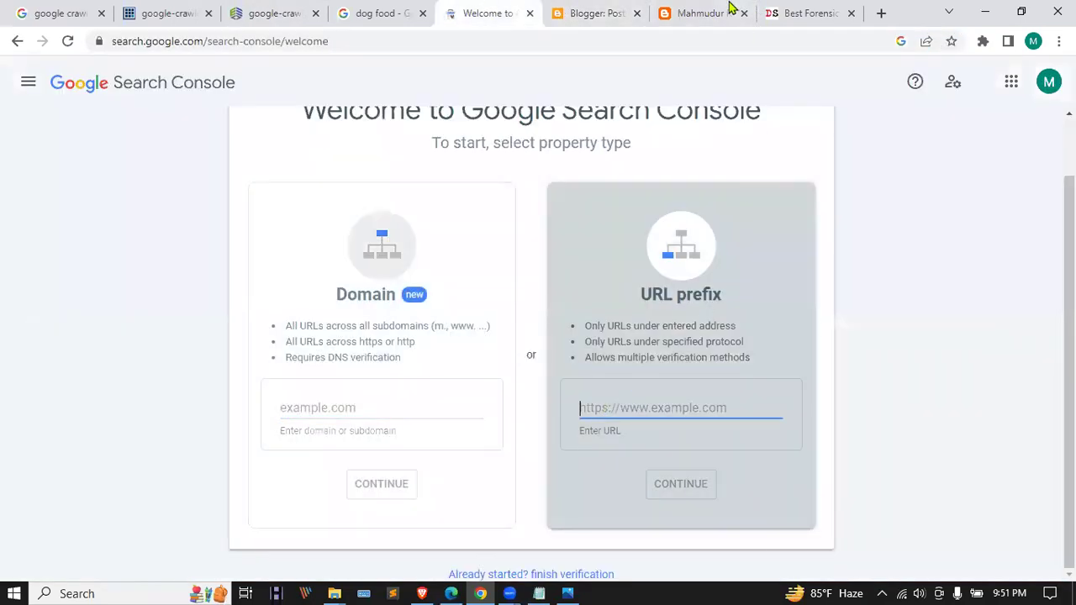
left_click(703, 10)
left_click(280, 40)
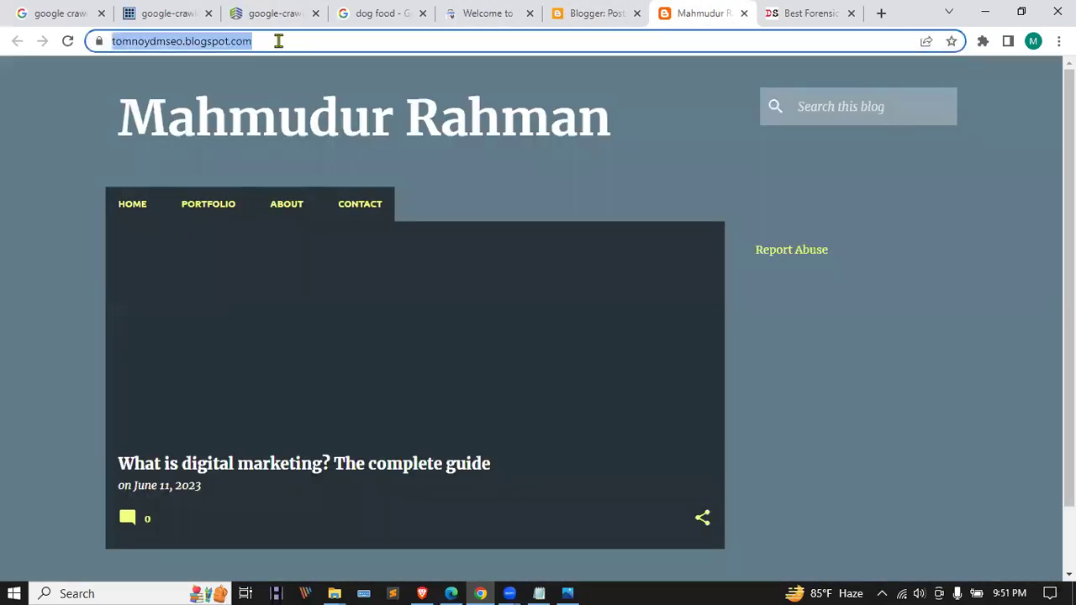
left_click(279, 40)
left_click_drag(113, 41, 282, 40)
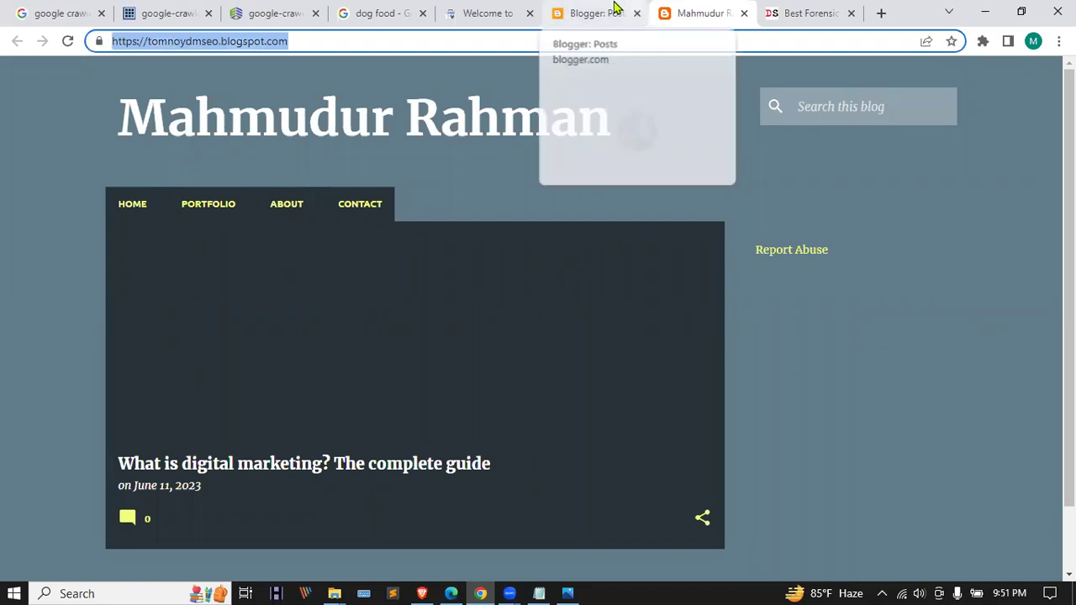
left_click(306, 42)
left_click_drag(305, 42, 150, 44)
key("ctrl+c")
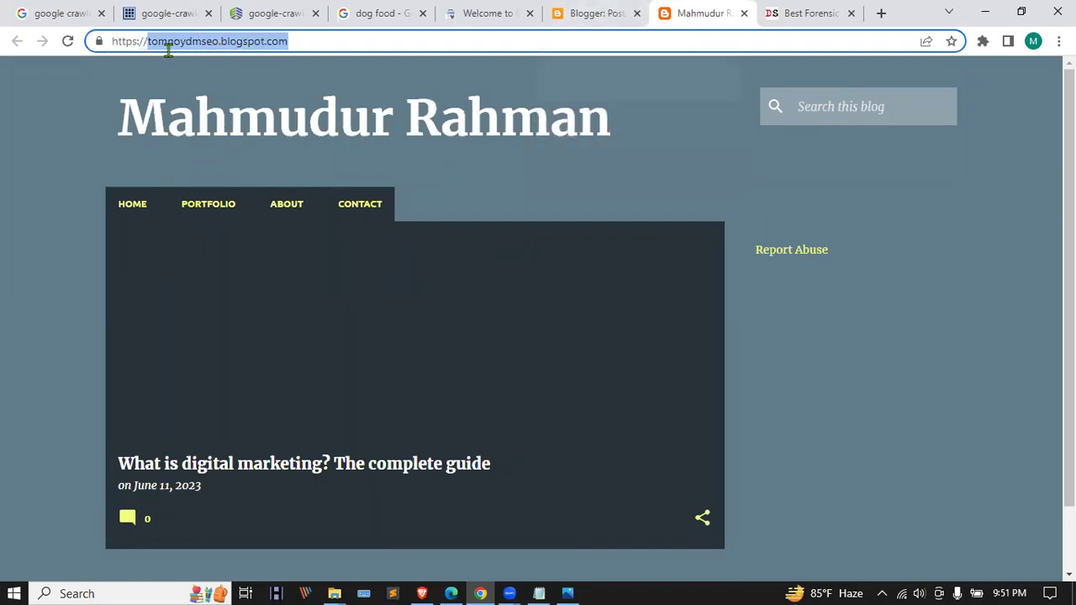
- Add tomnoydmseo.blogspot.com to Search Console as a Domain property and open the property
left_click(515, 10)
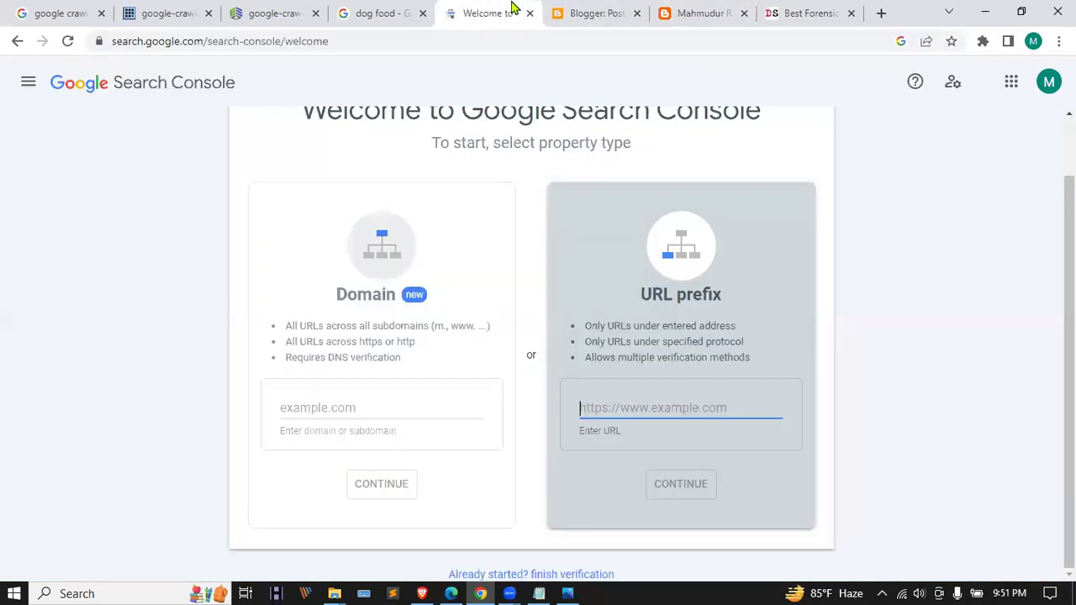
left_click(384, 400)
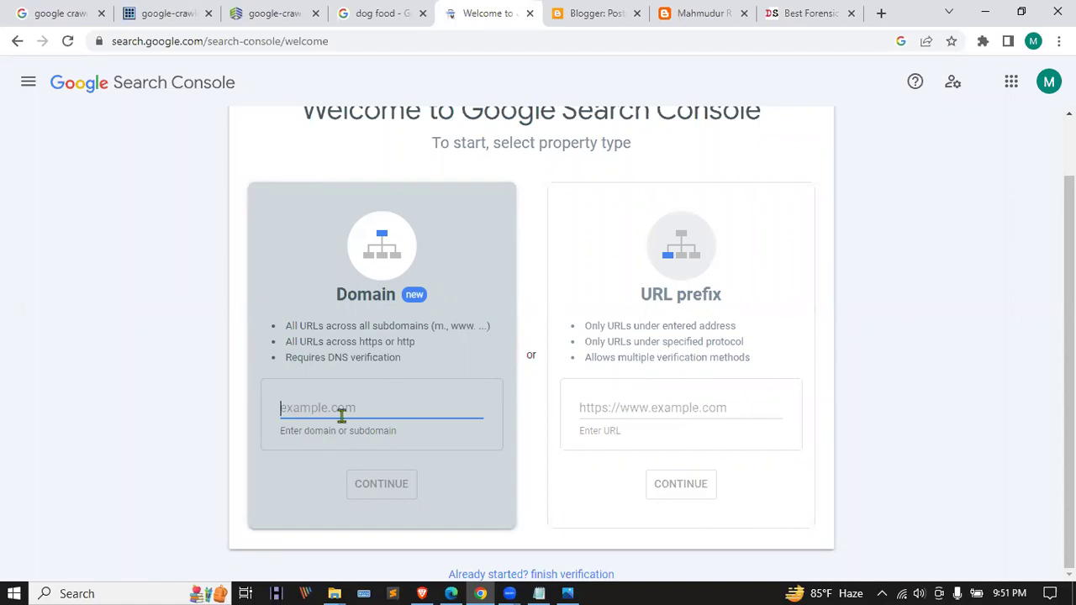
key("ctrl+v")
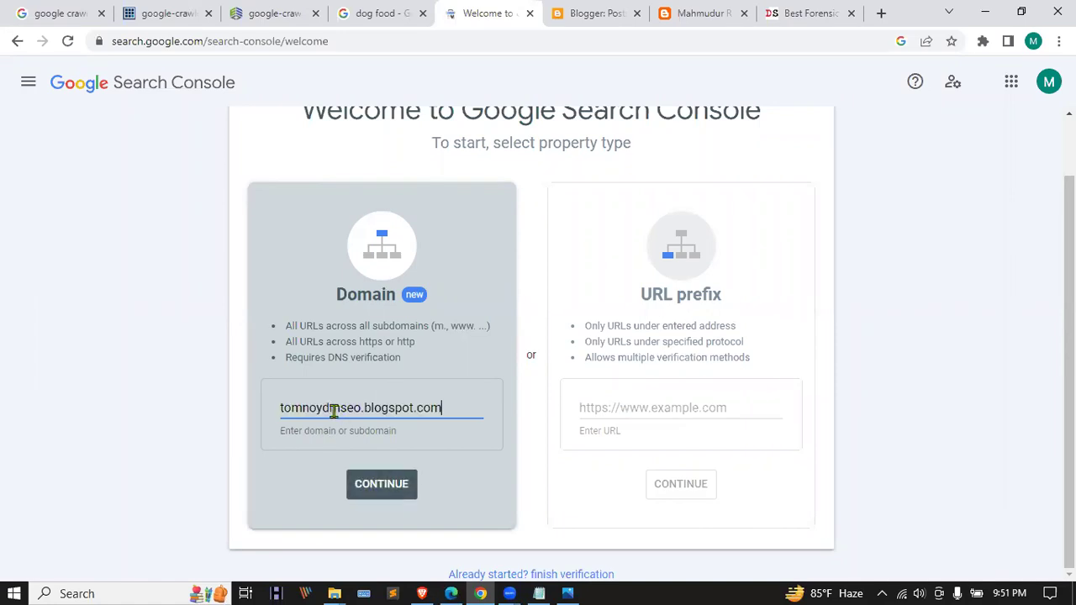
left_click(382, 491)
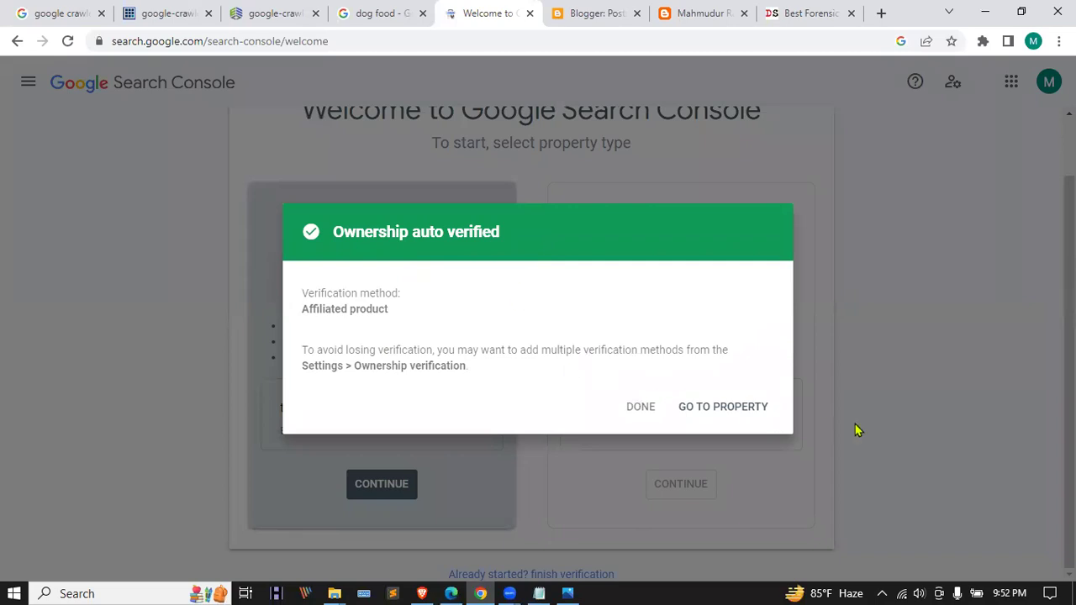
left_click(708, 406)
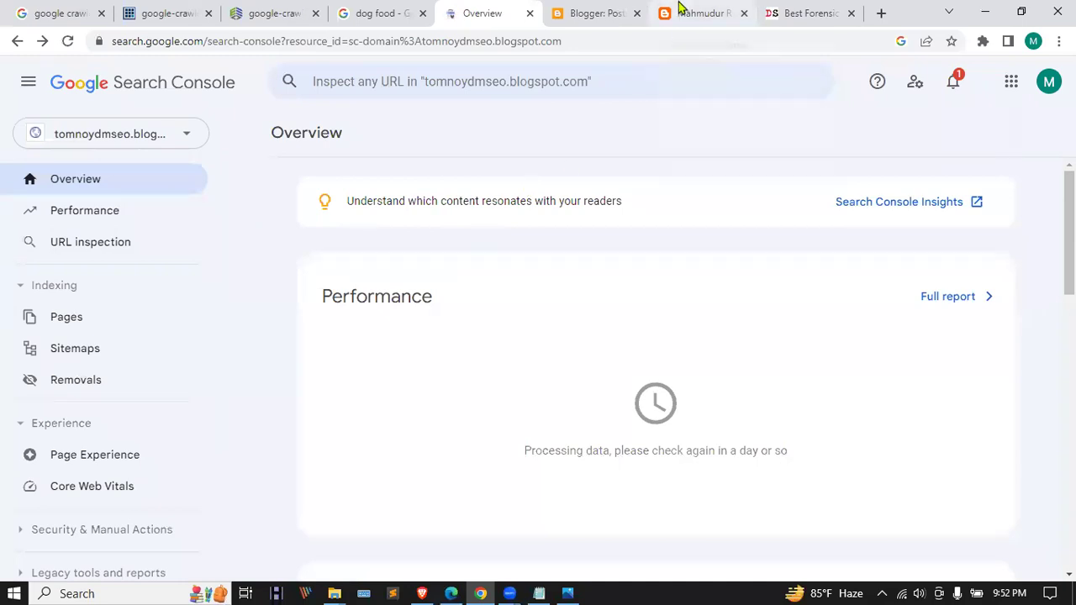
- Show the Blogger posts page briefly and open the Sitemaps page of the tomnoydmseo.blogspot.com property in Search Console
mouse_move(679, 7)
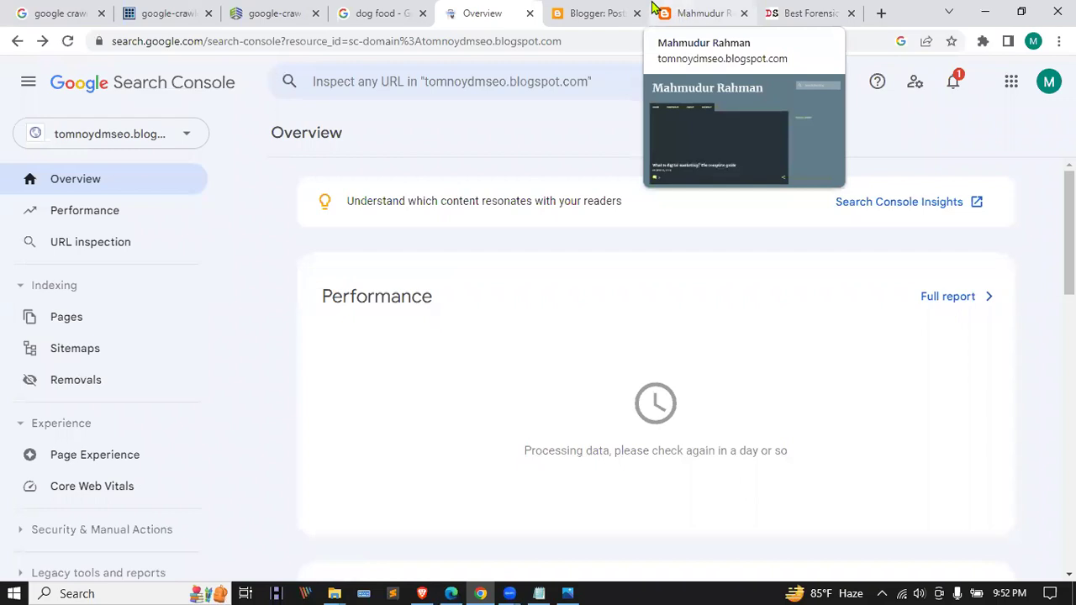
left_click(613, 10)
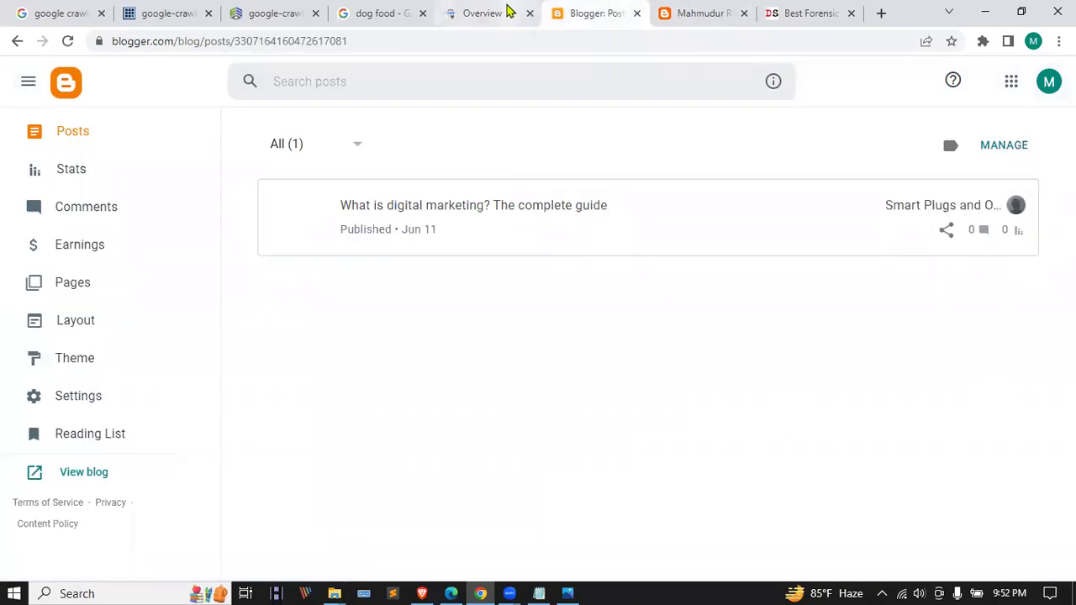
mouse_move(508, 11)
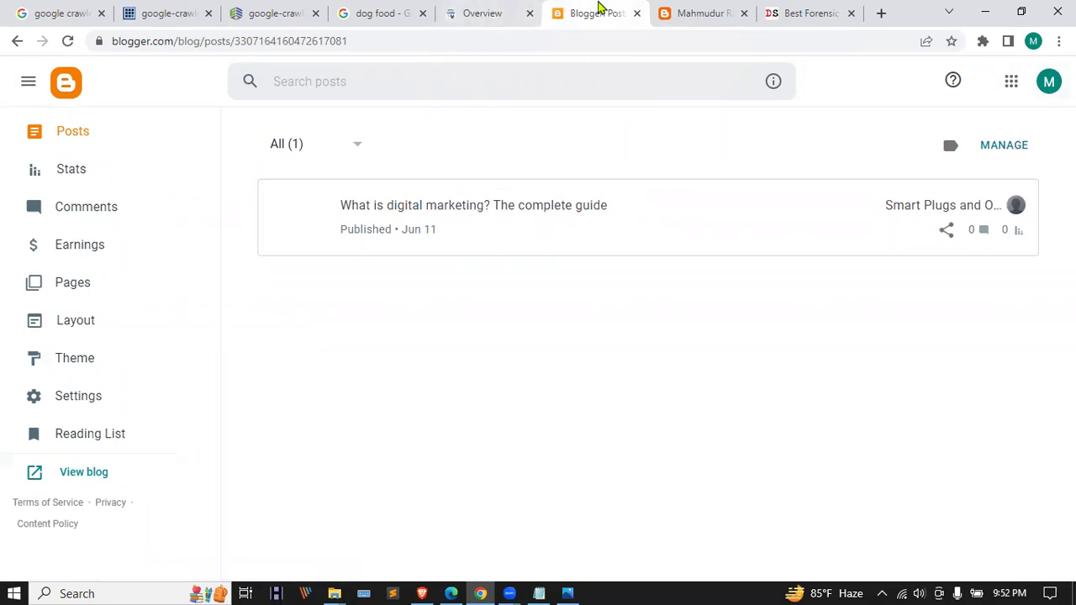
left_click(519, 10)
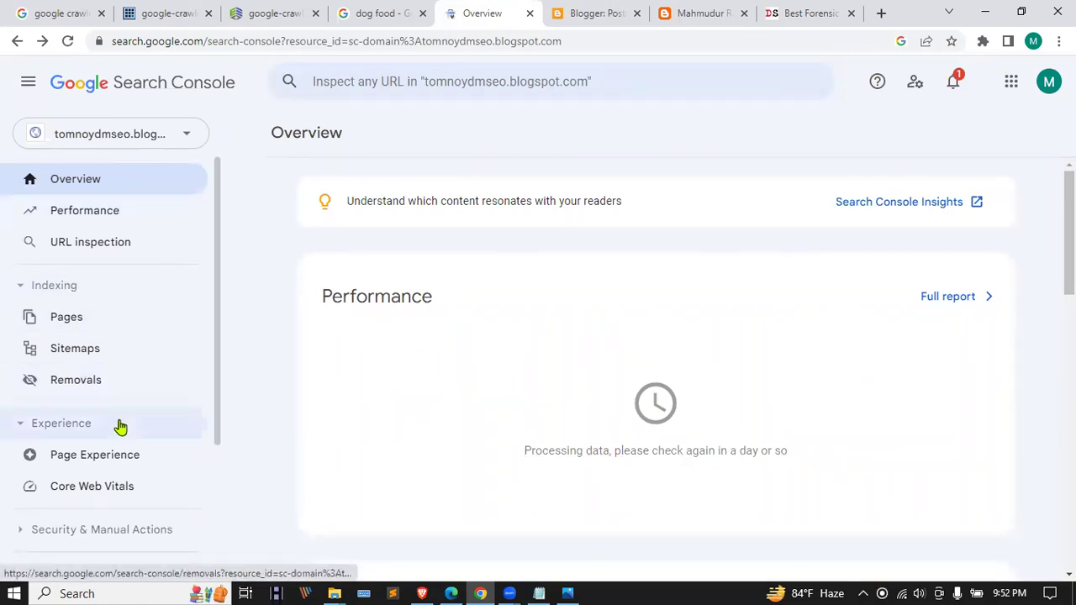
left_click(80, 357)
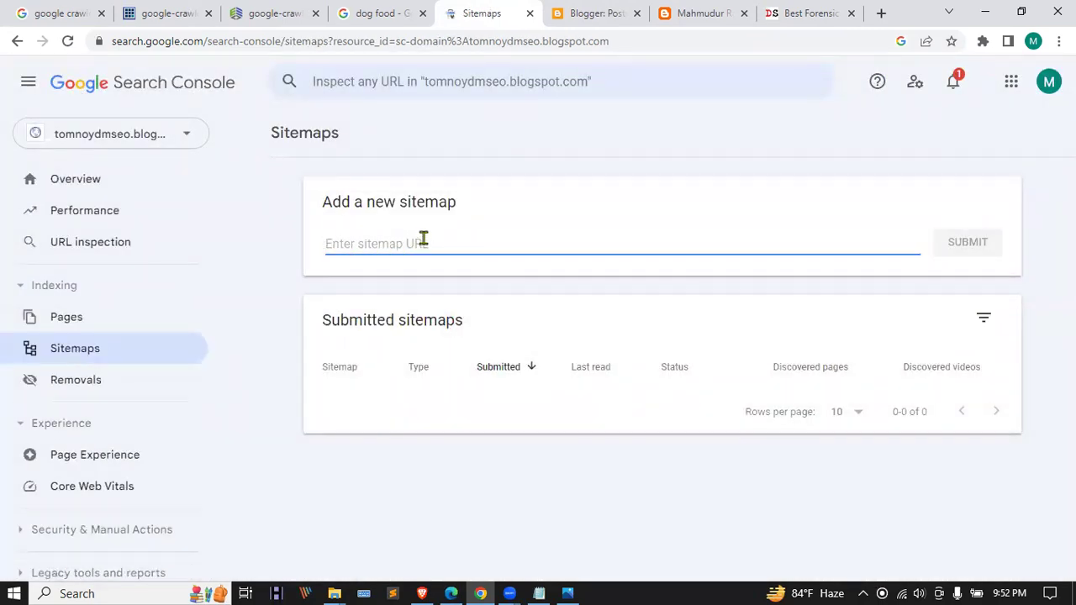
- Switch to Blogger and open the blog's settings
left_click(621, 10)
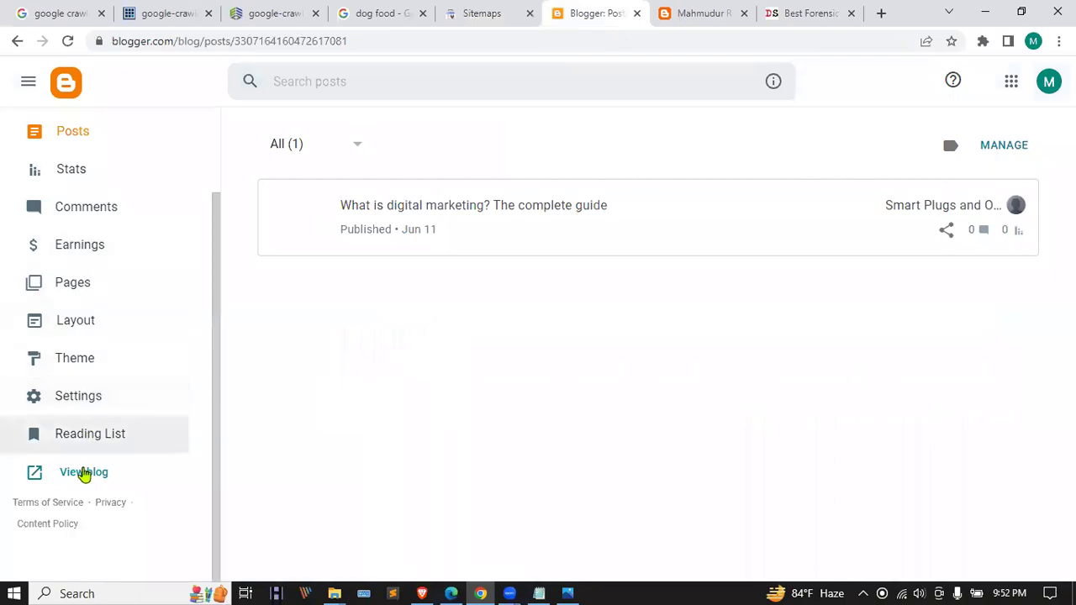
scroll(127, 326, "up", 2)
scroll(127, 327, "down", 2)
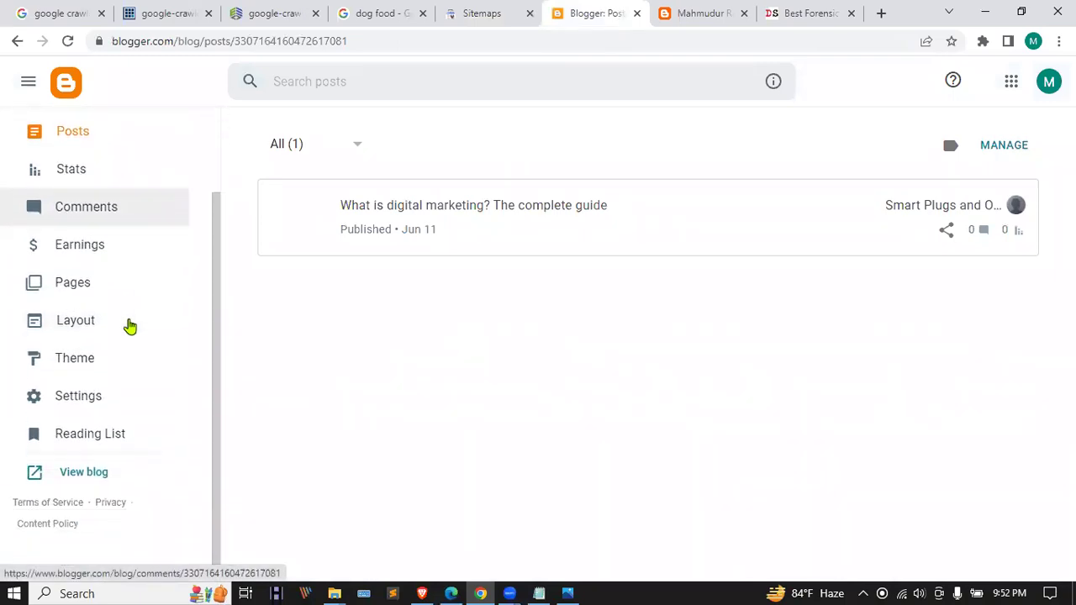
scroll(128, 326, "up", 2)
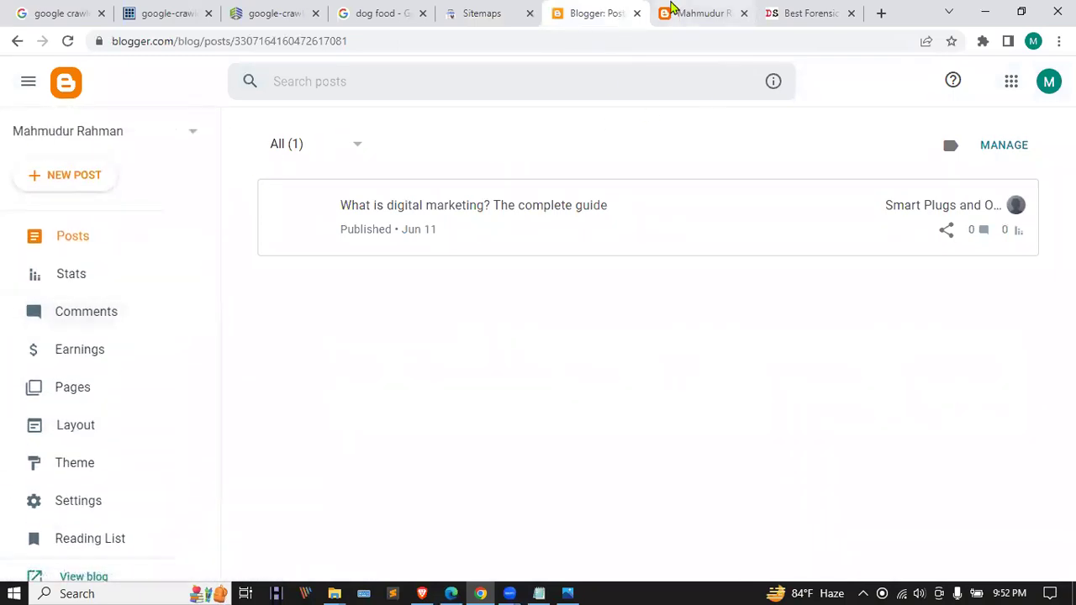
left_click(67, 503)
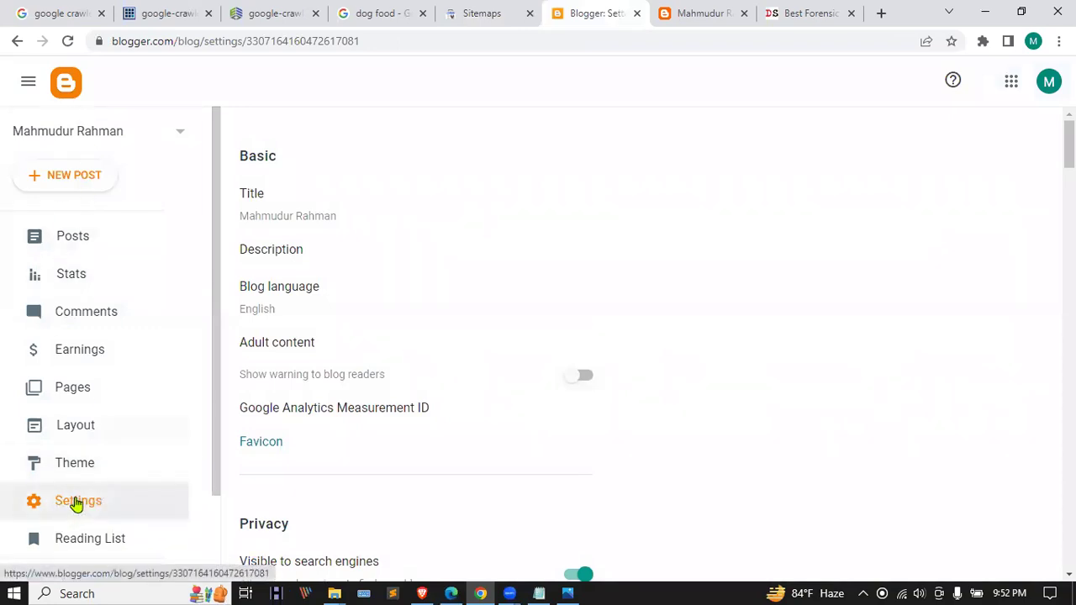
- Review the blog settings down to the meta tags section and enable the search description
scroll(443, 236, "down", 1)
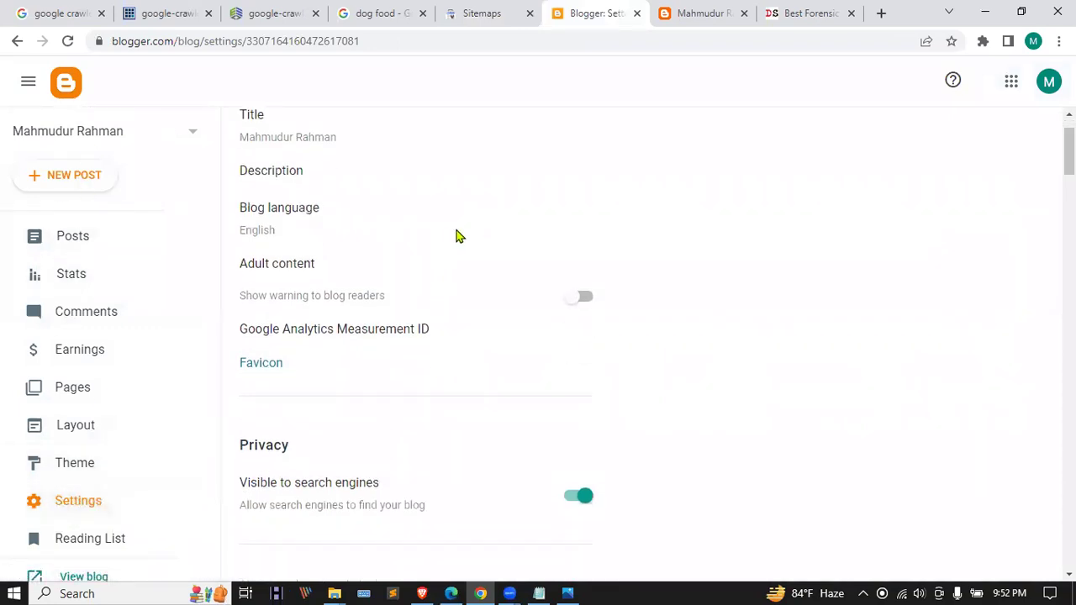
scroll(444, 261, "down", 5)
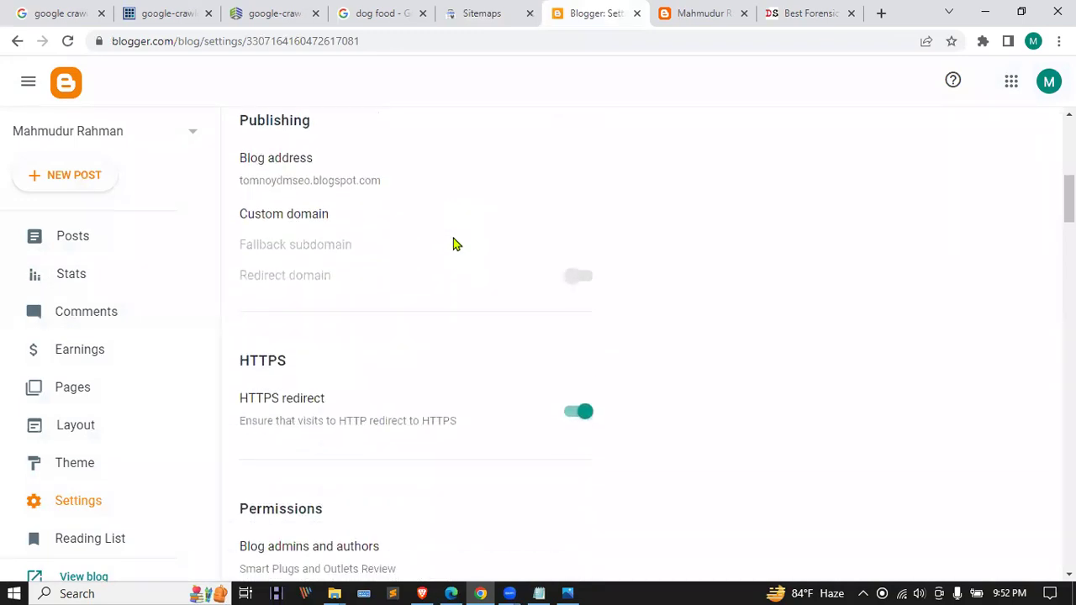
scroll(452, 244, "down", 3)
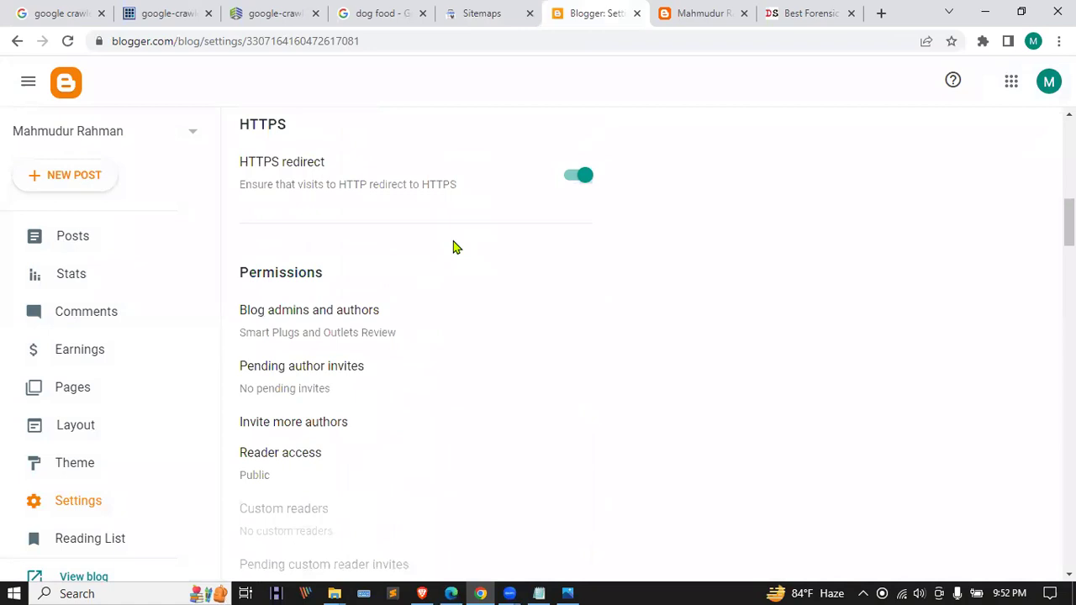
scroll(454, 247, "up", 10)
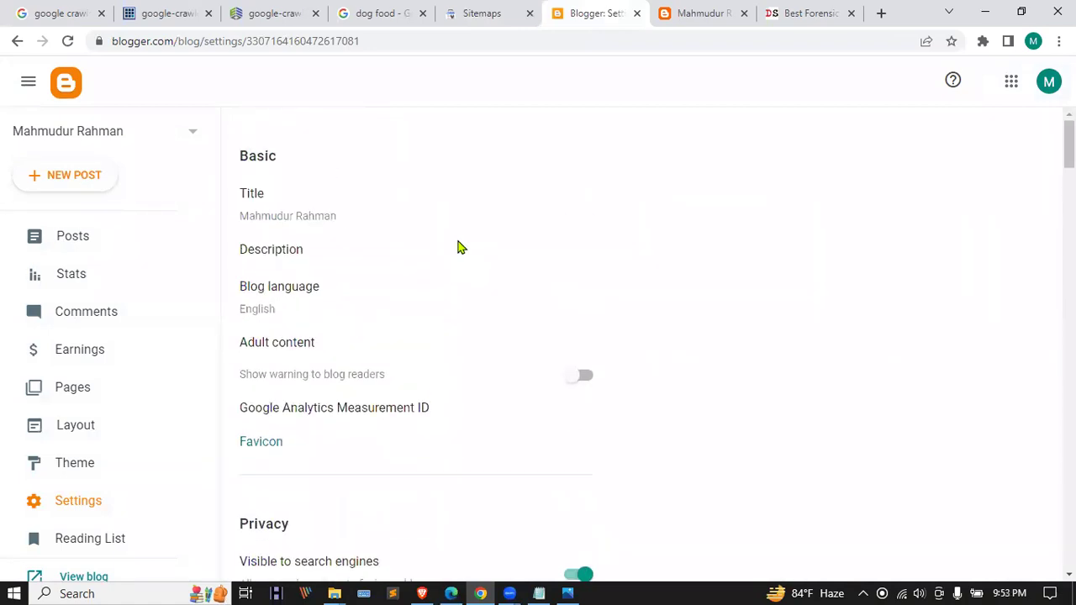
scroll(459, 247, "down", 3)
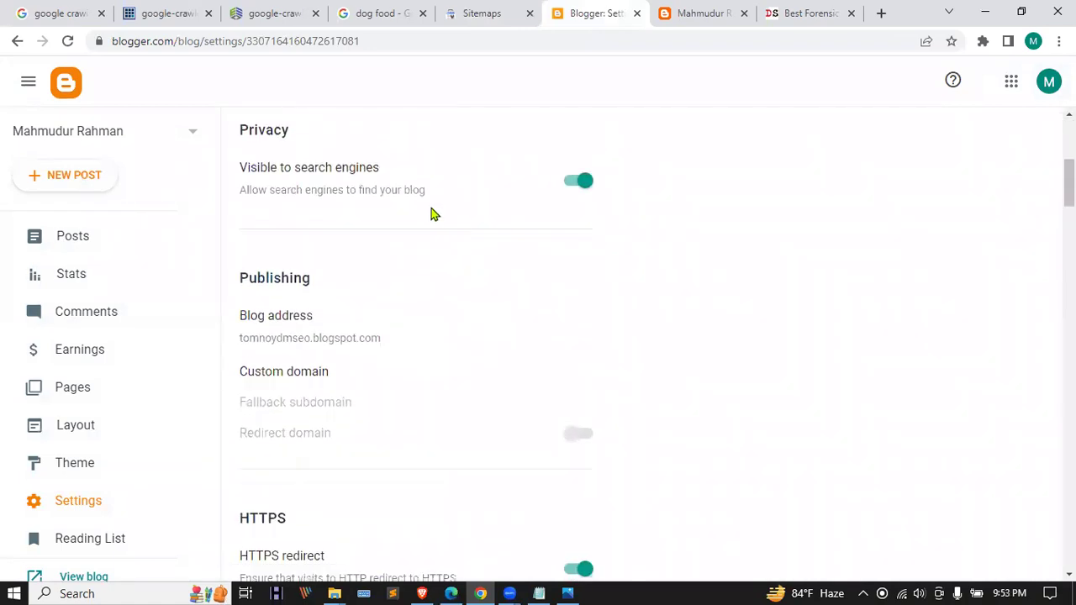
scroll(431, 214, "down", 7)
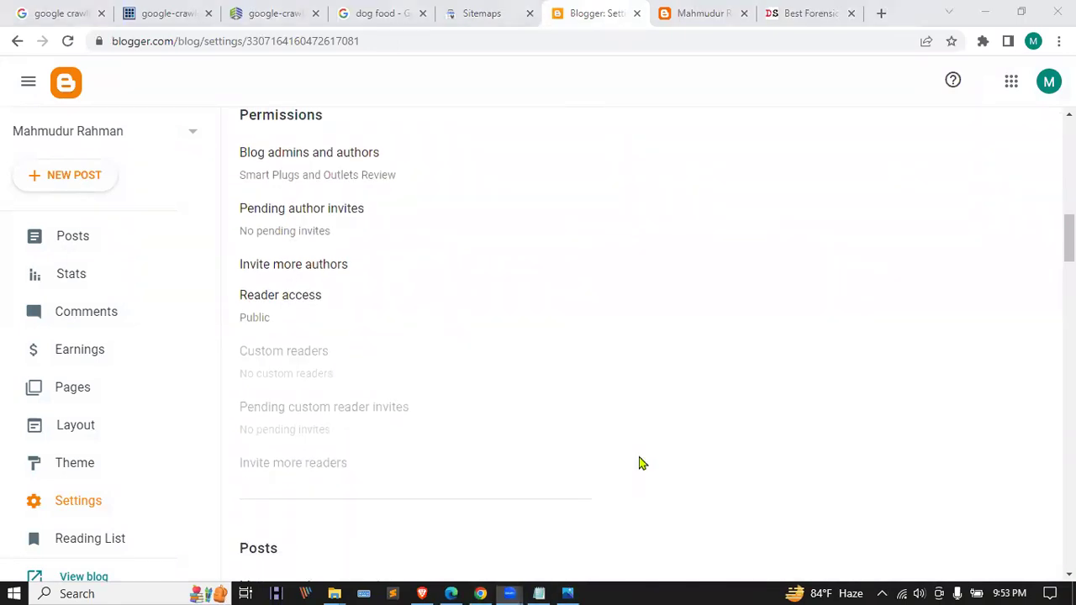
scroll(437, 293, "down", 7)
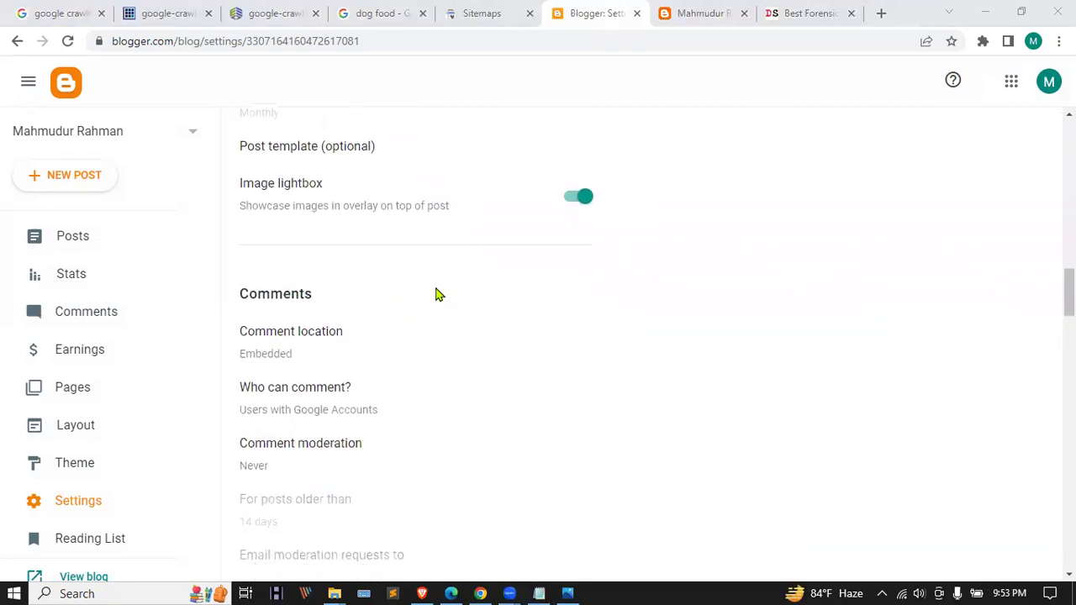
scroll(437, 294, "down", 5)
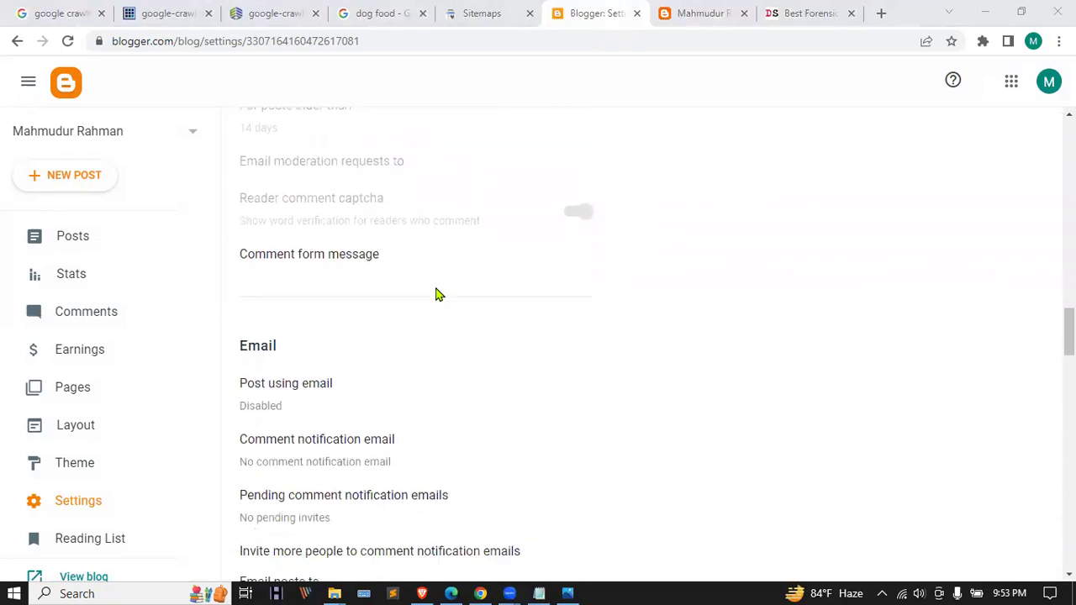
scroll(437, 293, "down", 8)
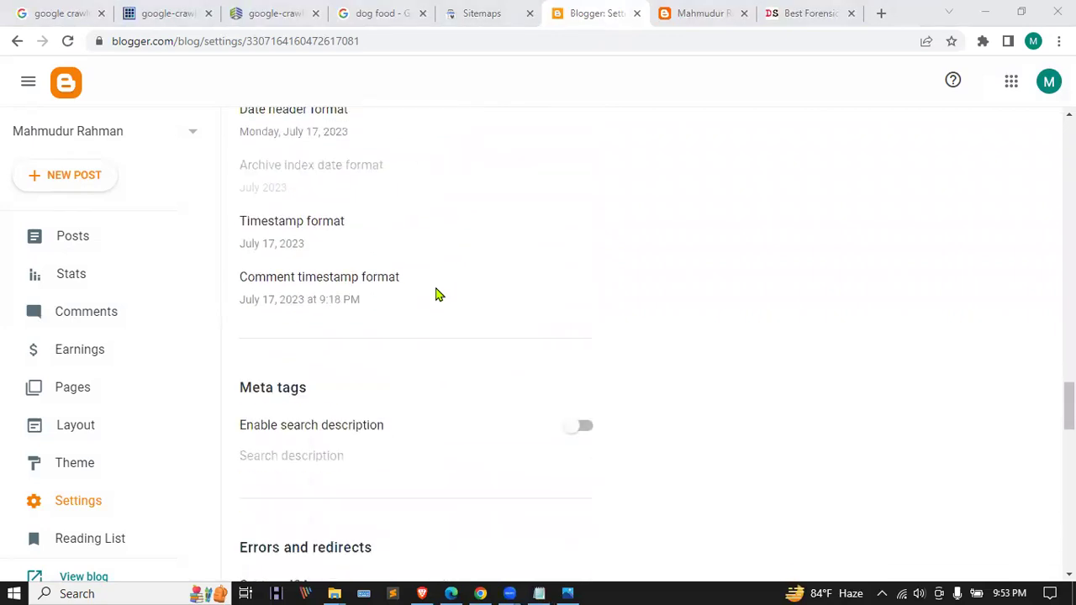
scroll(437, 293, "down", 1)
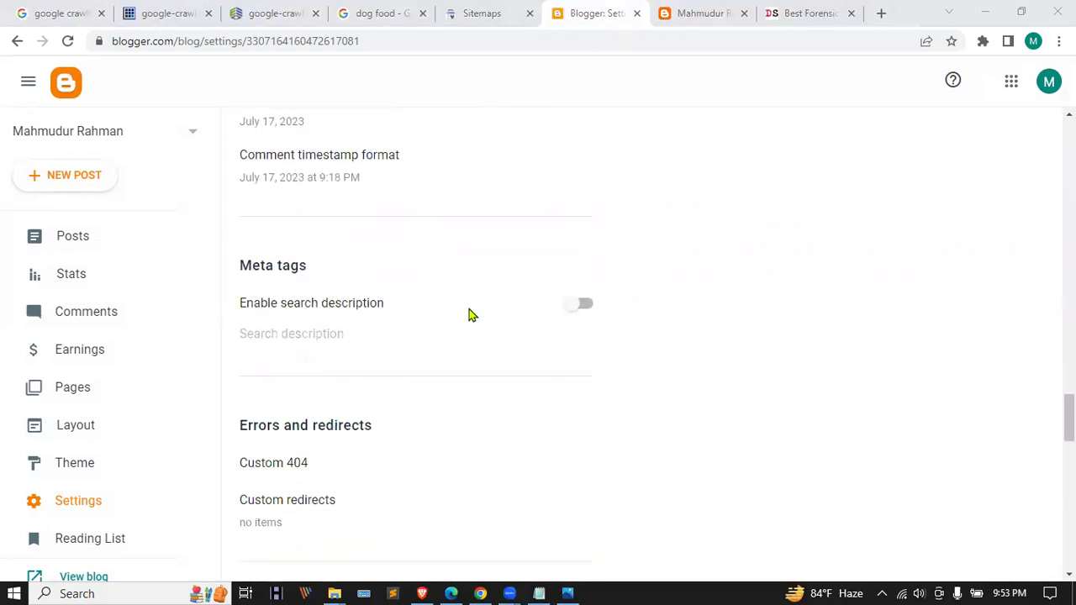
left_click(580, 306)
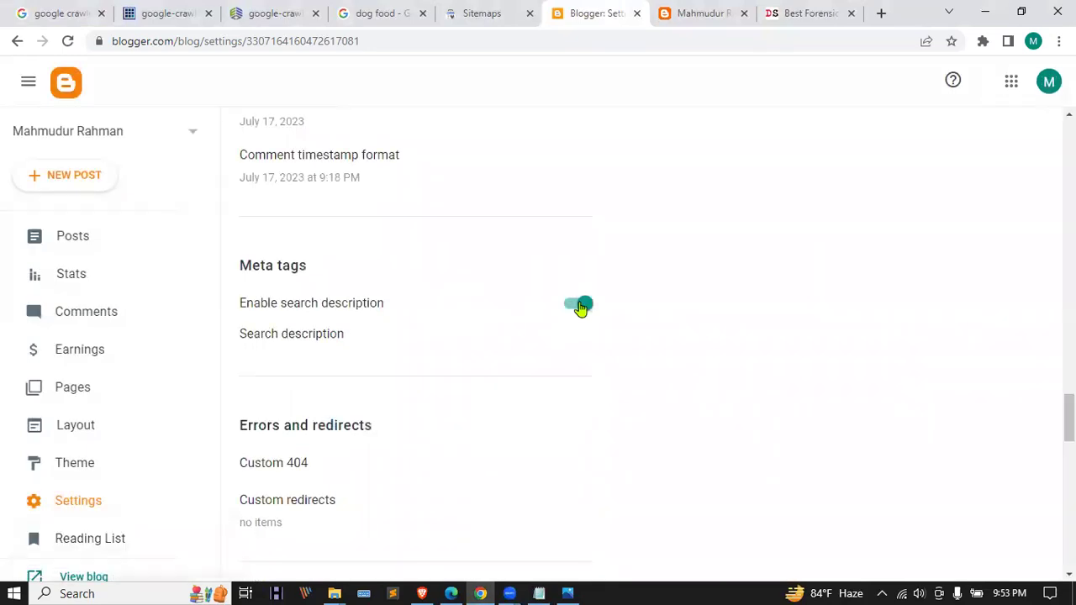
- Open the blog's search description for editing and cancel without entering any text
left_click(311, 335)
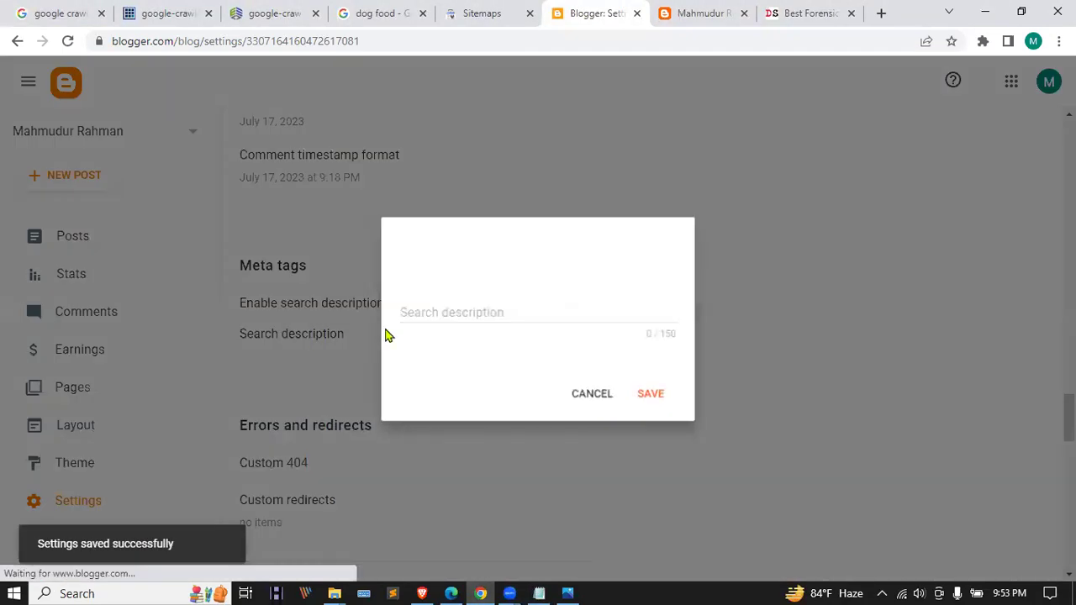
left_click(473, 311)
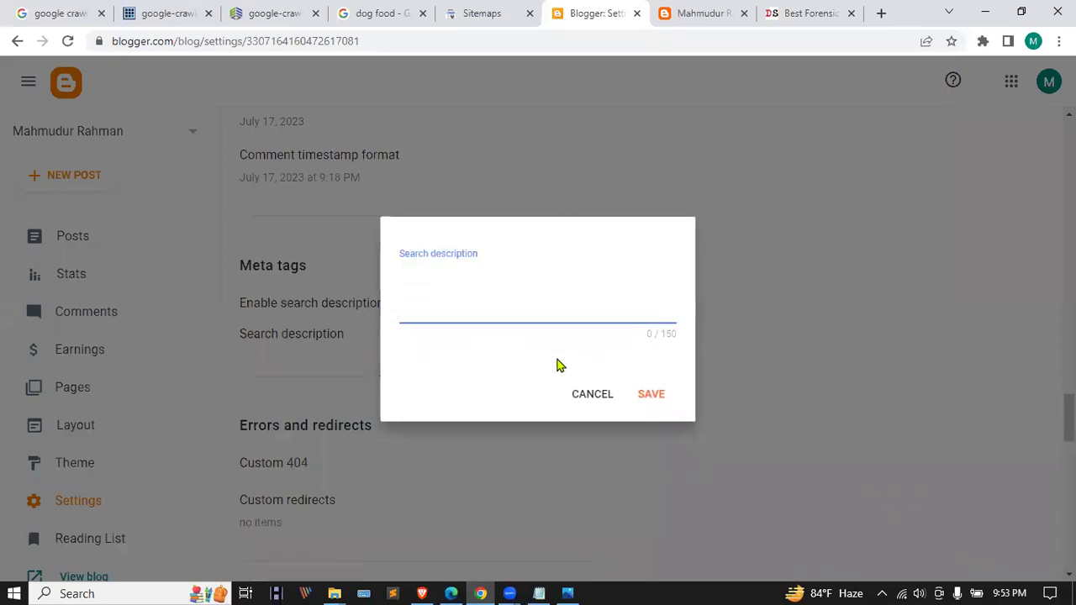
left_click(585, 395)
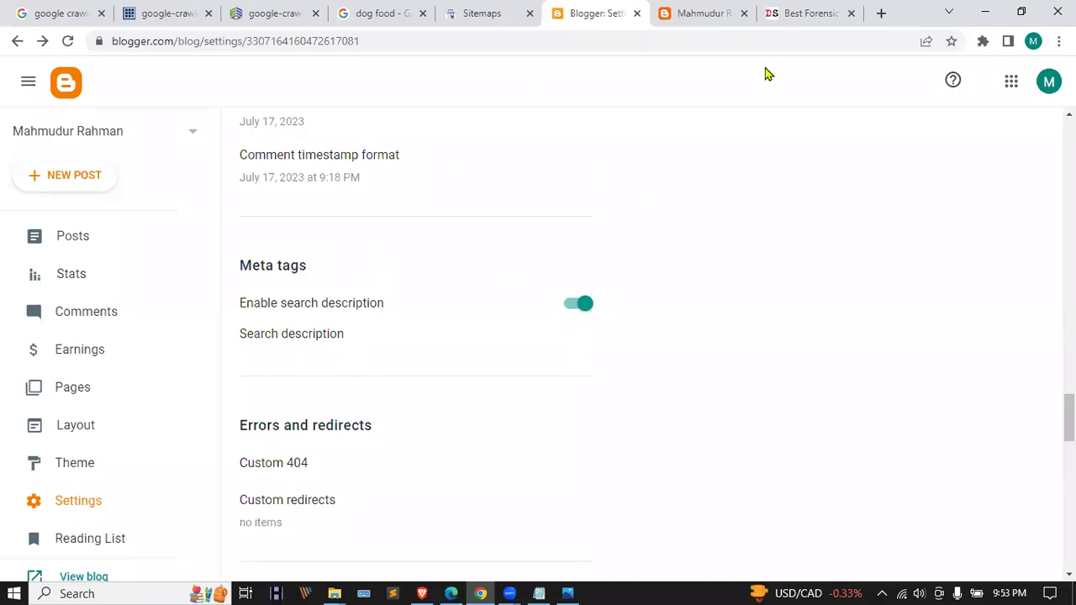
- Show the Dynamic Solutions website briefly, return to Blogger's meta tags section, and open and cancel the search description
left_click(801, 15)
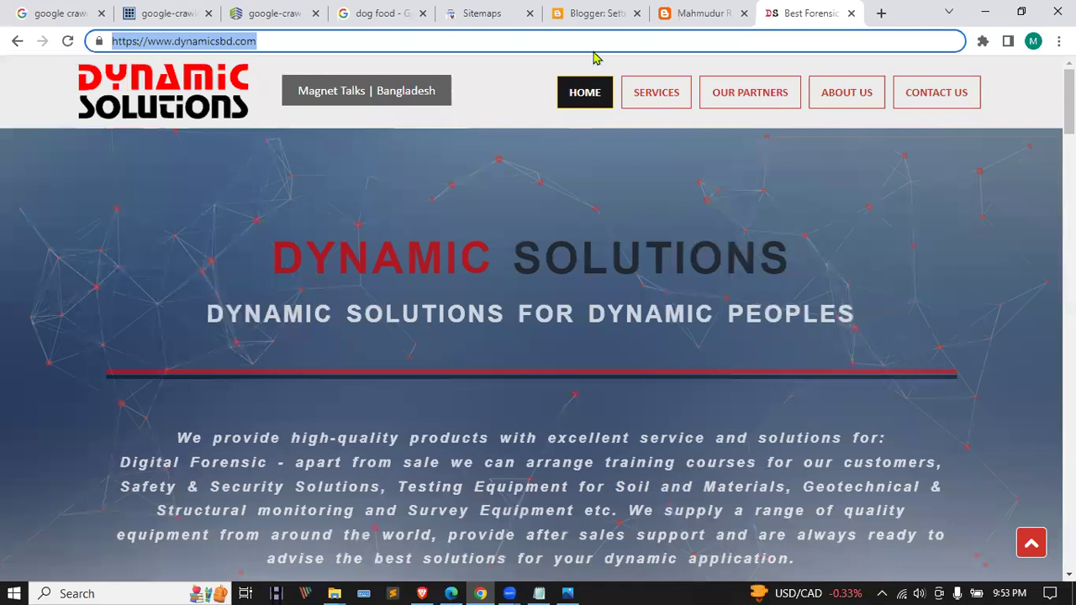
left_click(602, 10)
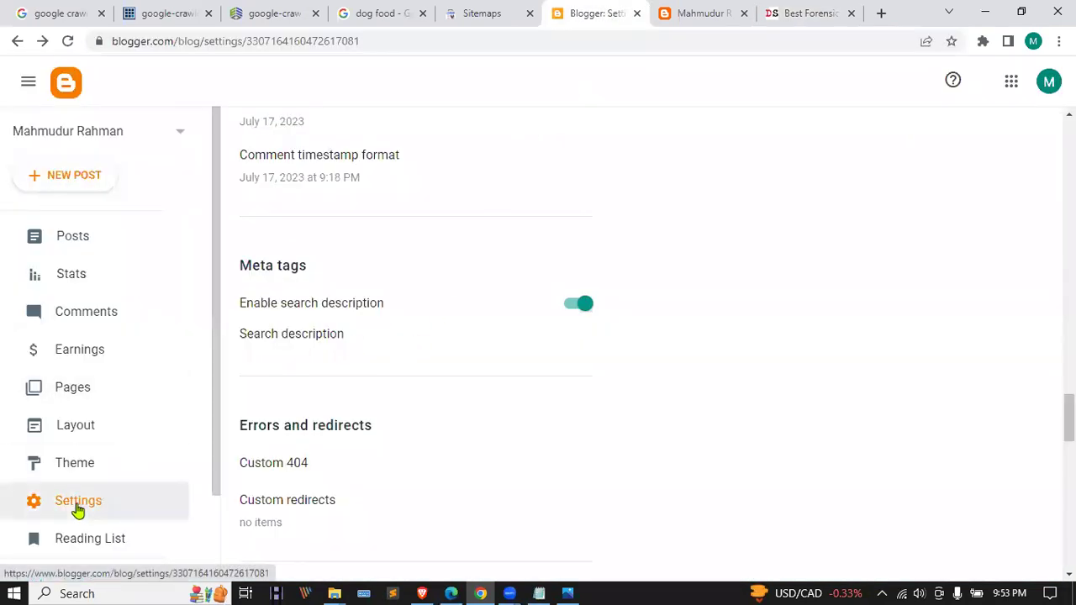
left_click_drag(238, 265, 310, 266)
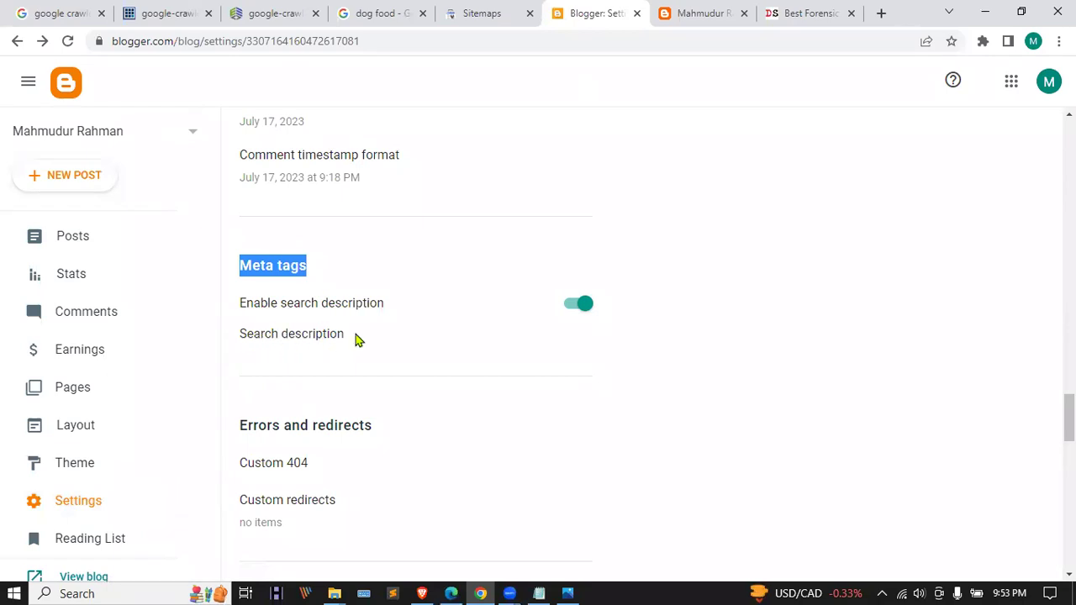
left_click(355, 339)
left_click(425, 304)
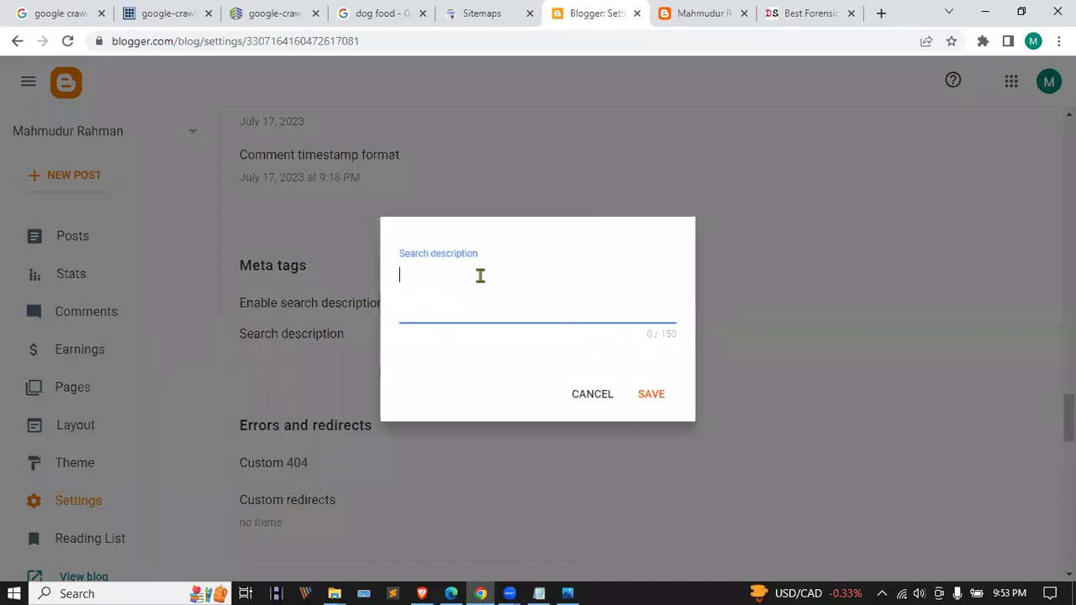
left_click(593, 394)
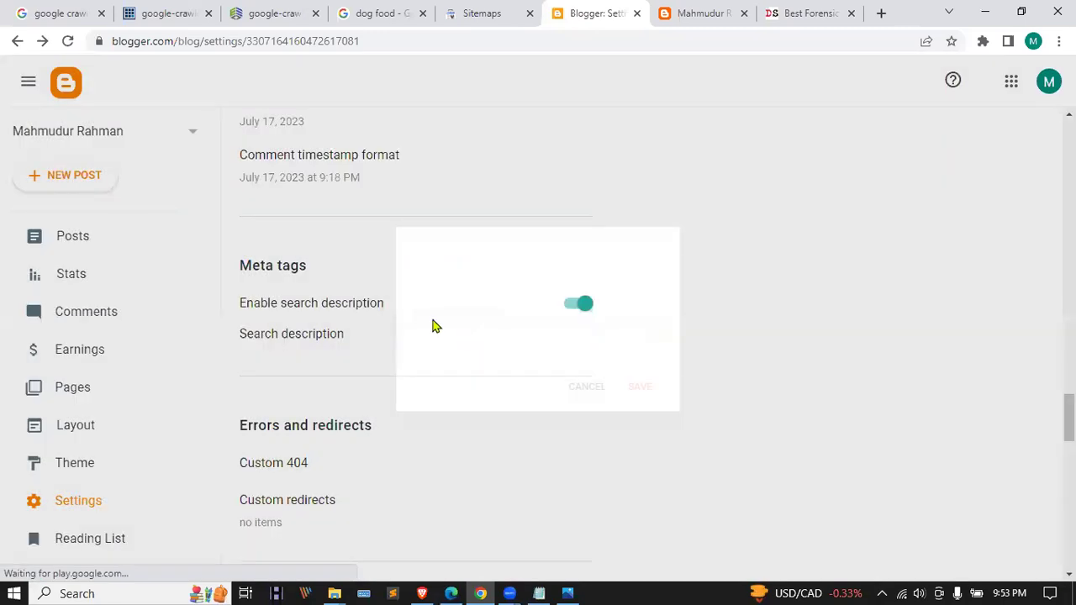
- Enable custom robots.txt in the blog's Crawlers and indexing settings
scroll(436, 326, "down", 2)
scroll(436, 327, "down", 2)
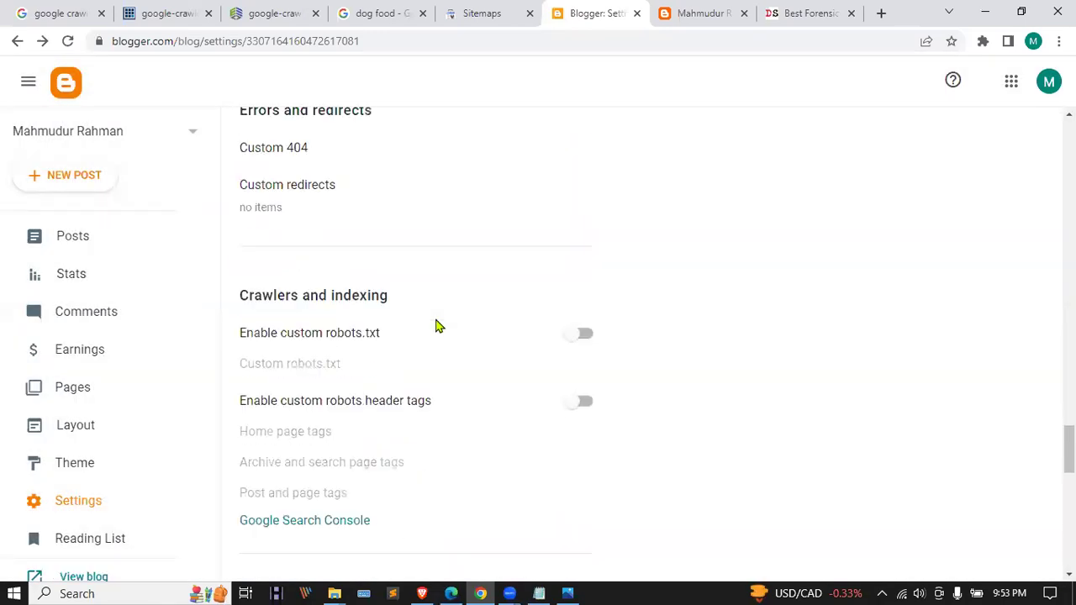
left_click_drag(241, 335, 372, 335)
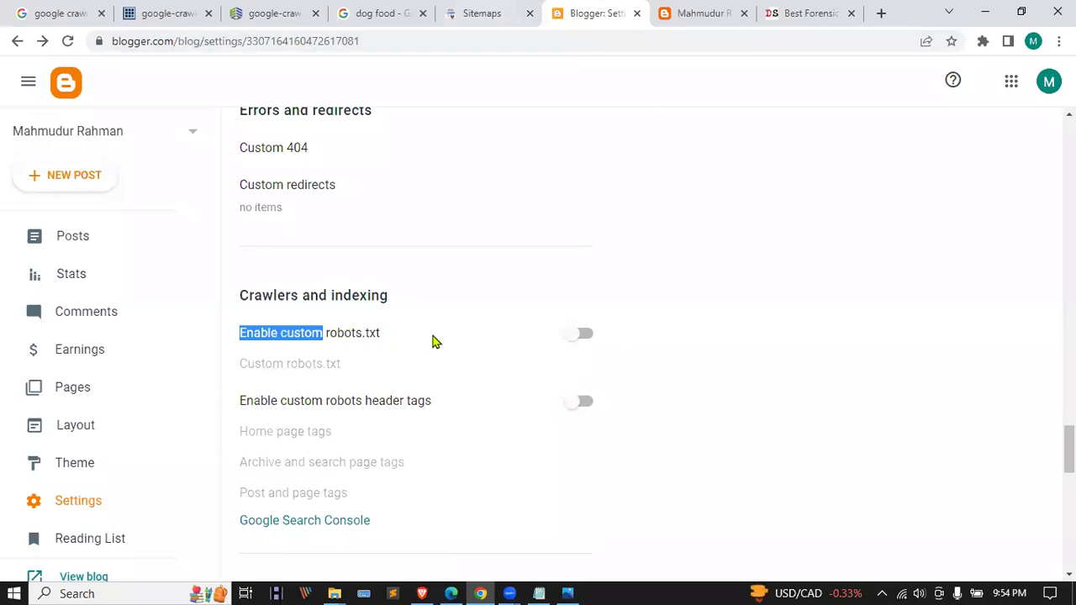
left_click(581, 335)
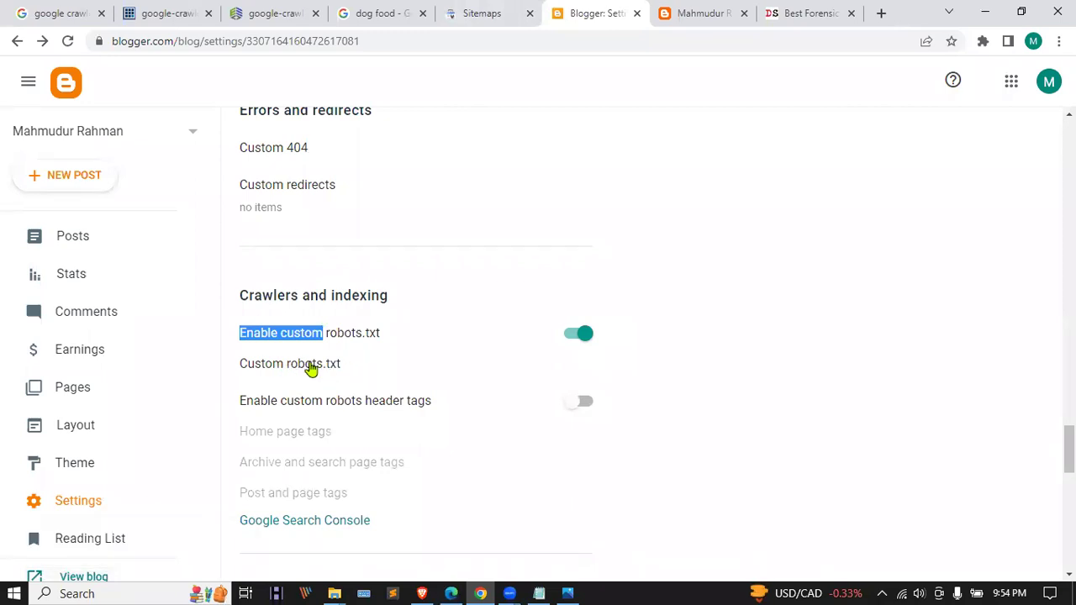
- Show the Dynamic Solutions website briefly and open the blog's custom robots.txt for editing in Blogger
left_click(797, 10)
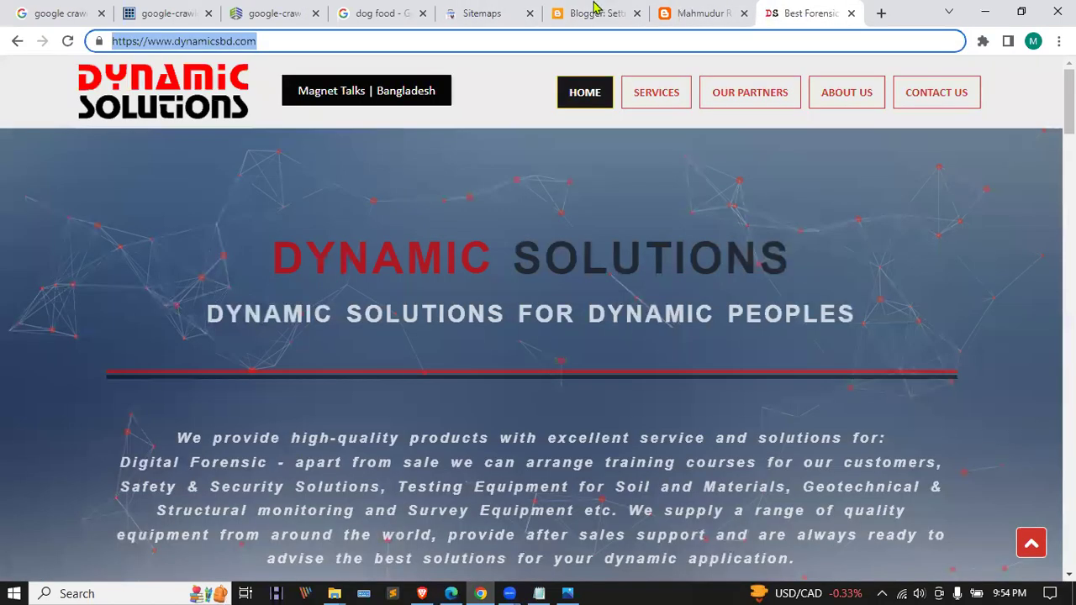
key("ctrl+6")
left_click(312, 367)
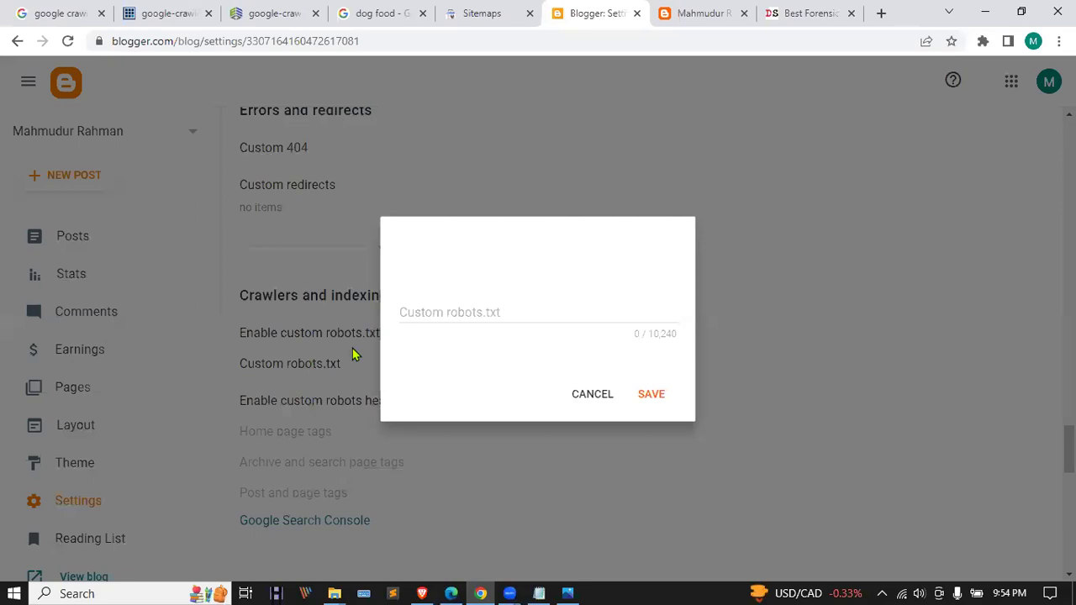
left_click(475, 310)
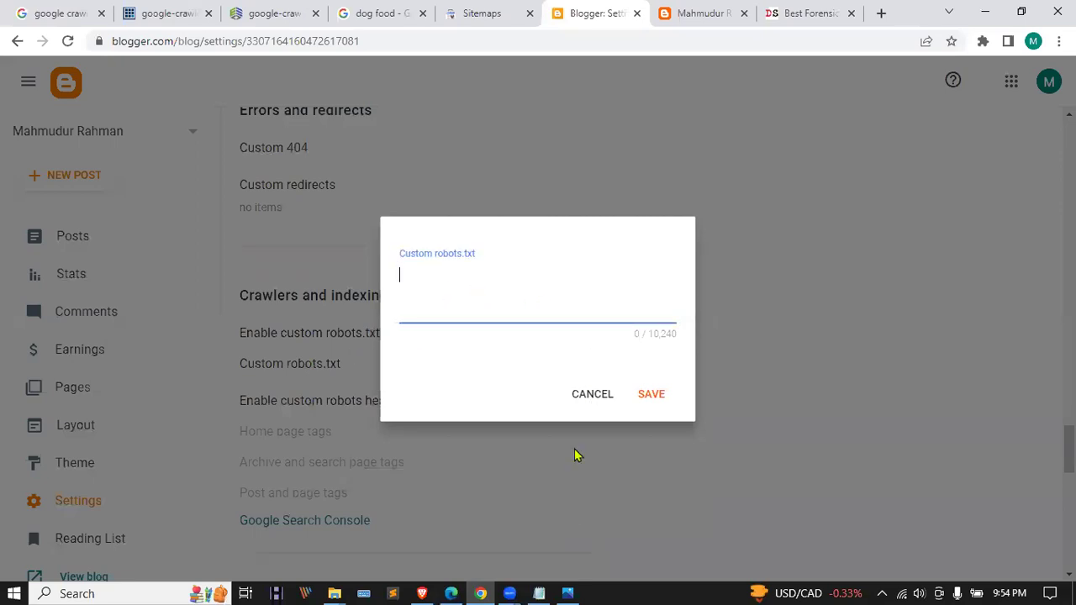
- View the sample robots.txt from the seo folder in Notepad, return to Blogger and close the custom robots.txt editor without entering text
left_click(550, 592)
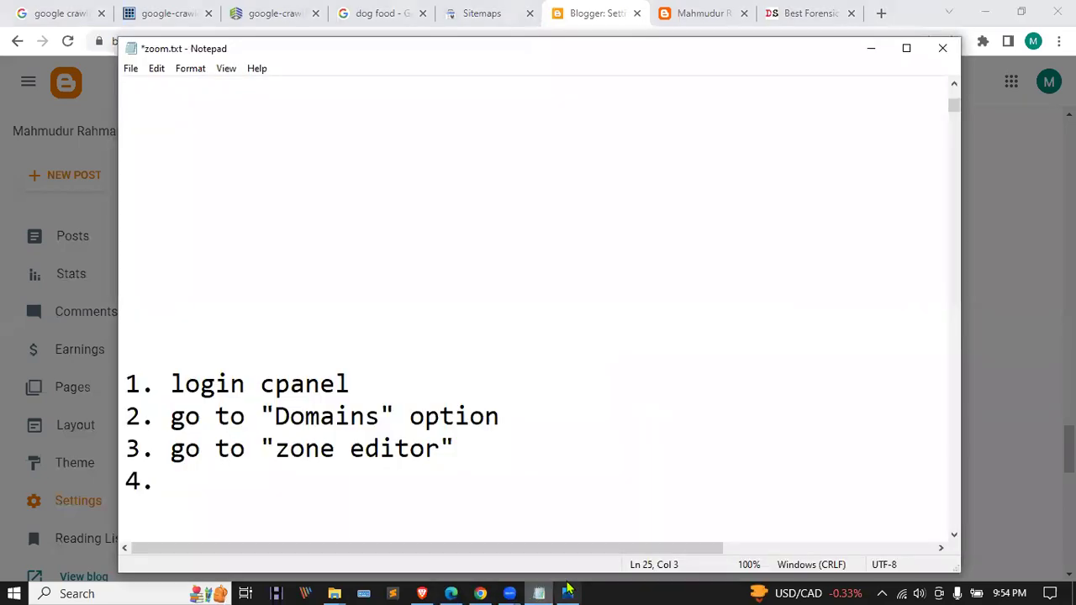
left_click(568, 594)
left_click(485, 588)
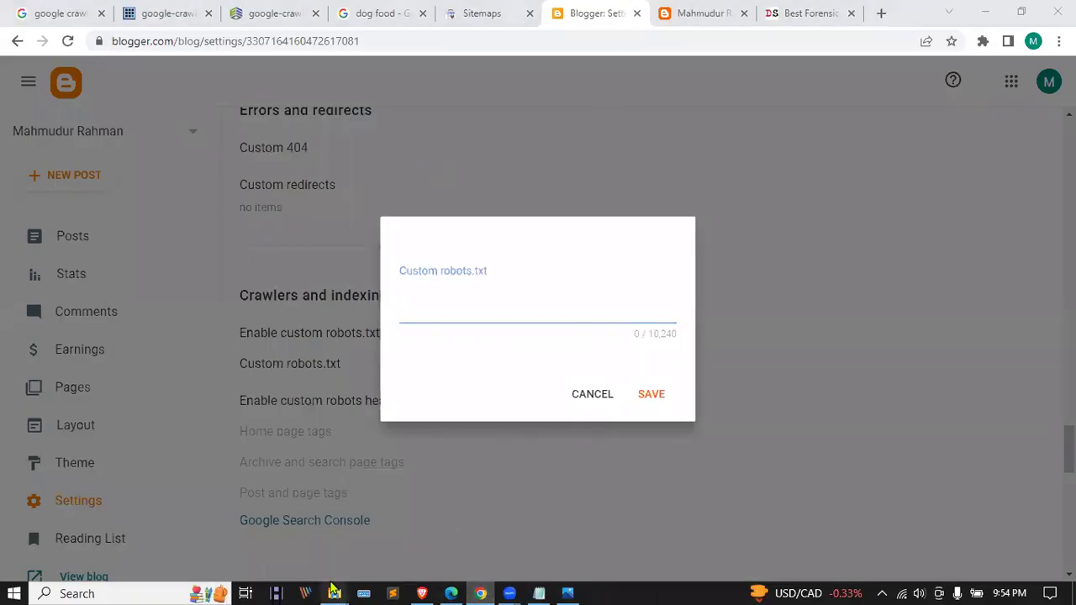
mouse_move(334, 593)
left_click(445, 507)
double_click(345, 244)
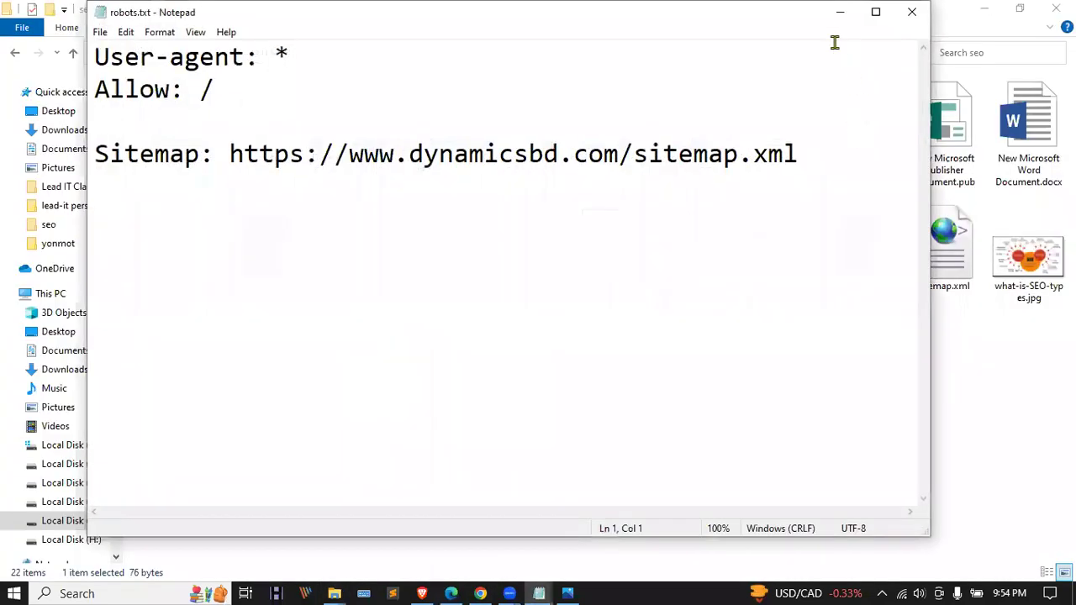
left_click(839, 13)
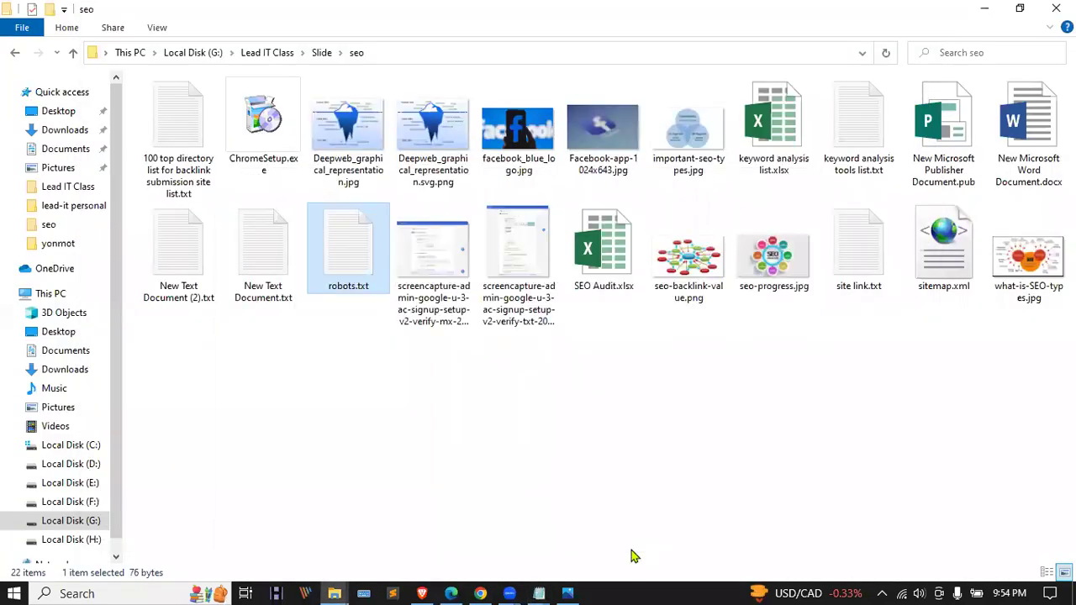
left_click(481, 593)
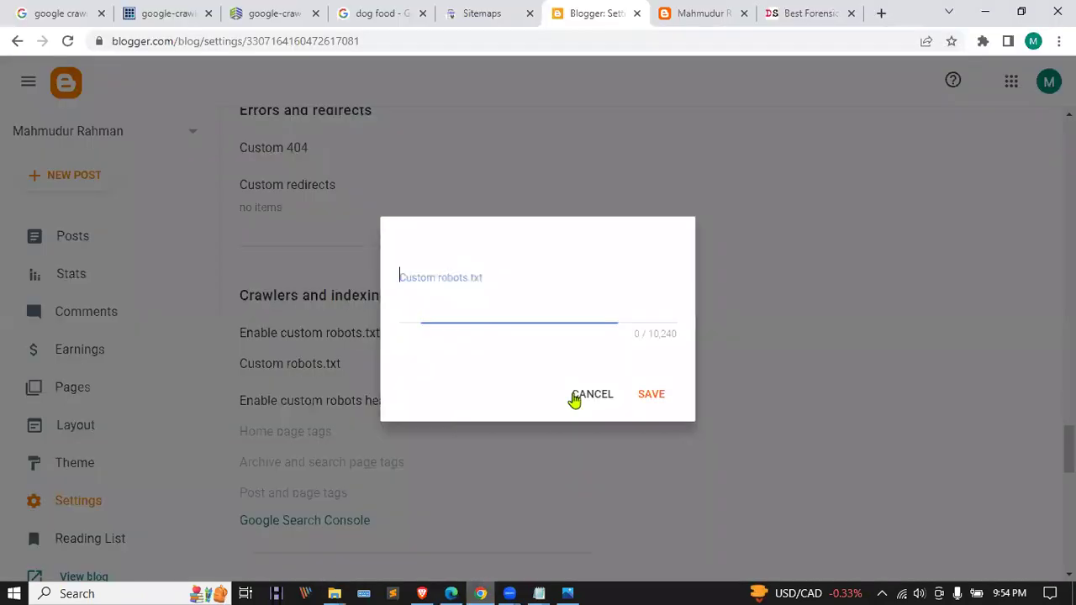
left_click(342, 371)
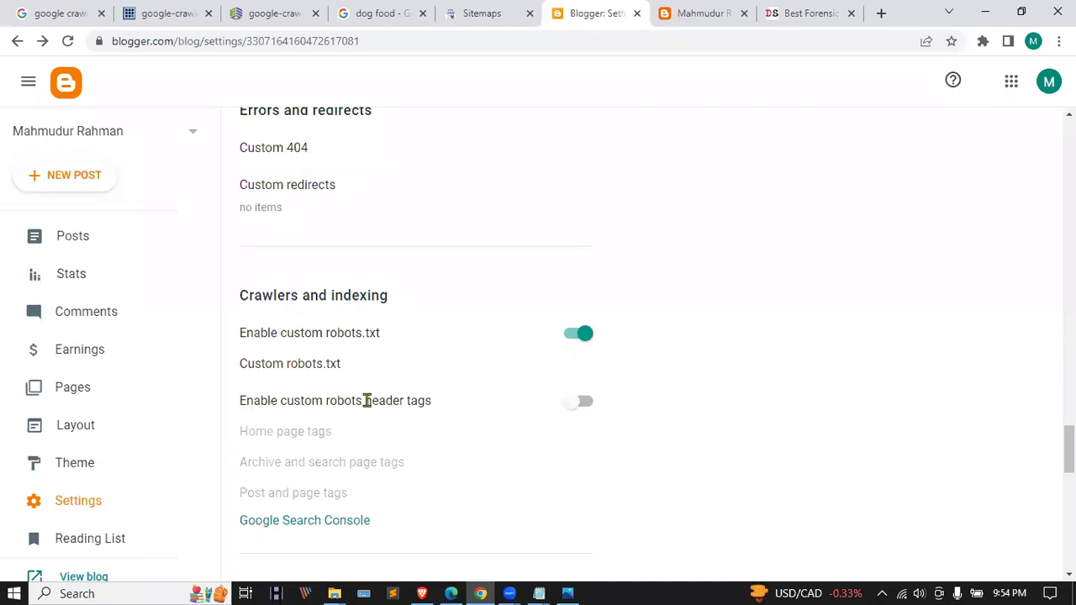
- Enable custom robots header tags and view the tag options in the Crawlers and indexing section
left_click(580, 402)
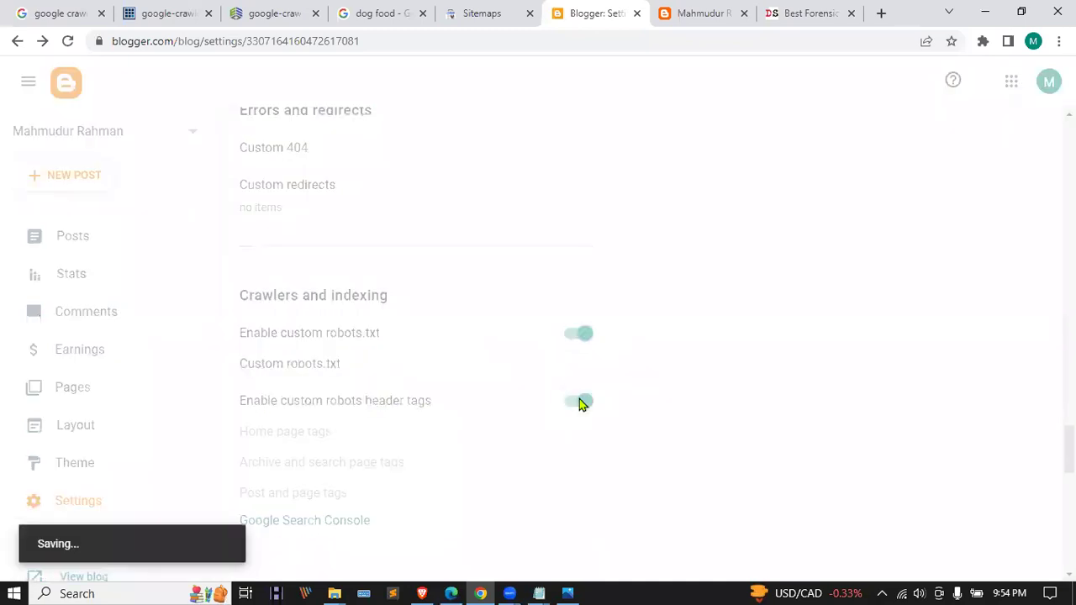
scroll(580, 404, "down", 1)
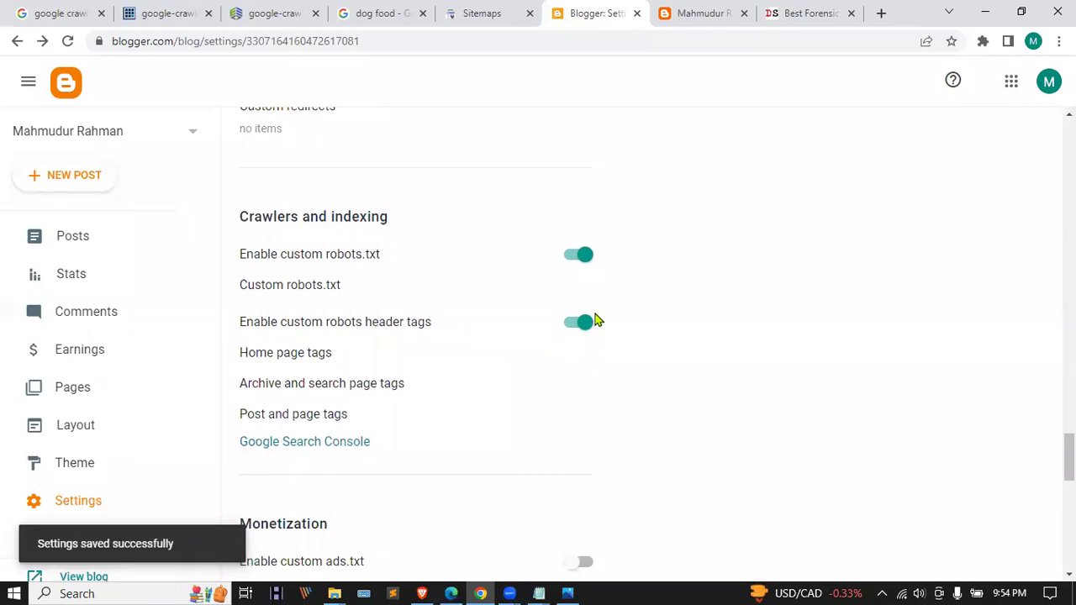
scroll(441, 345, "down", 1)
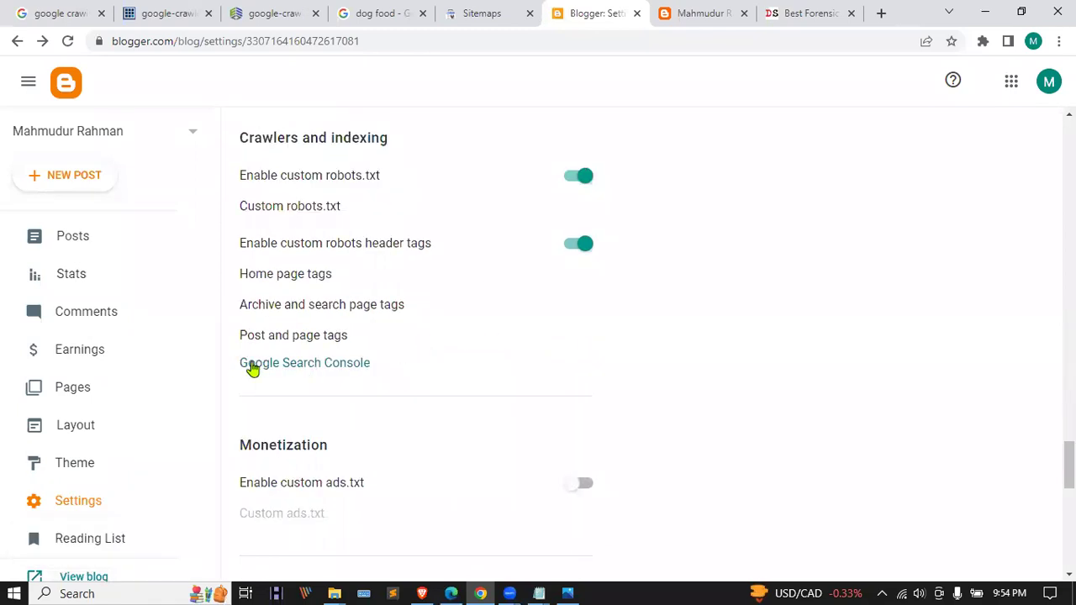
- Open Google Search Console from the blog's Crawlers and indexing settings and place its browser tab beside the Sitemaps tab
left_click(345, 370)
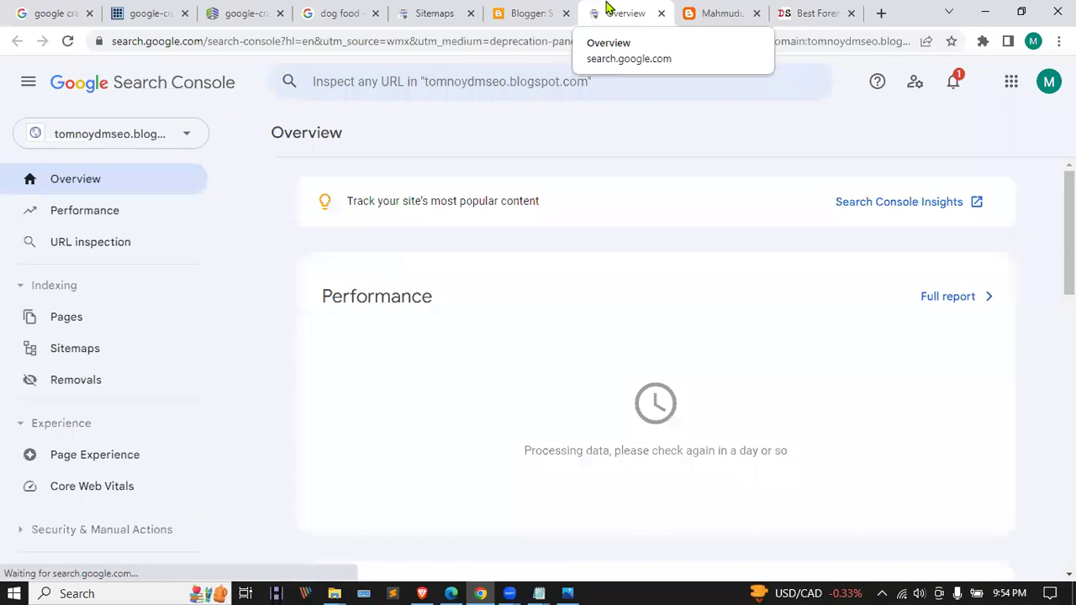
left_click_drag(610, 9, 530, 9)
left_click(467, 10)
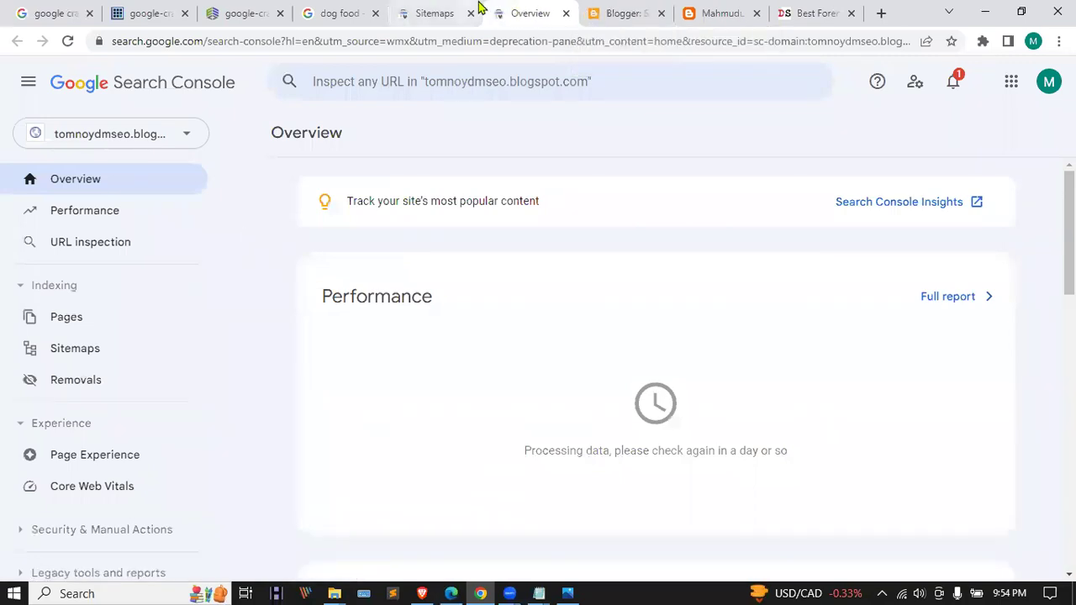
left_click(542, 10)
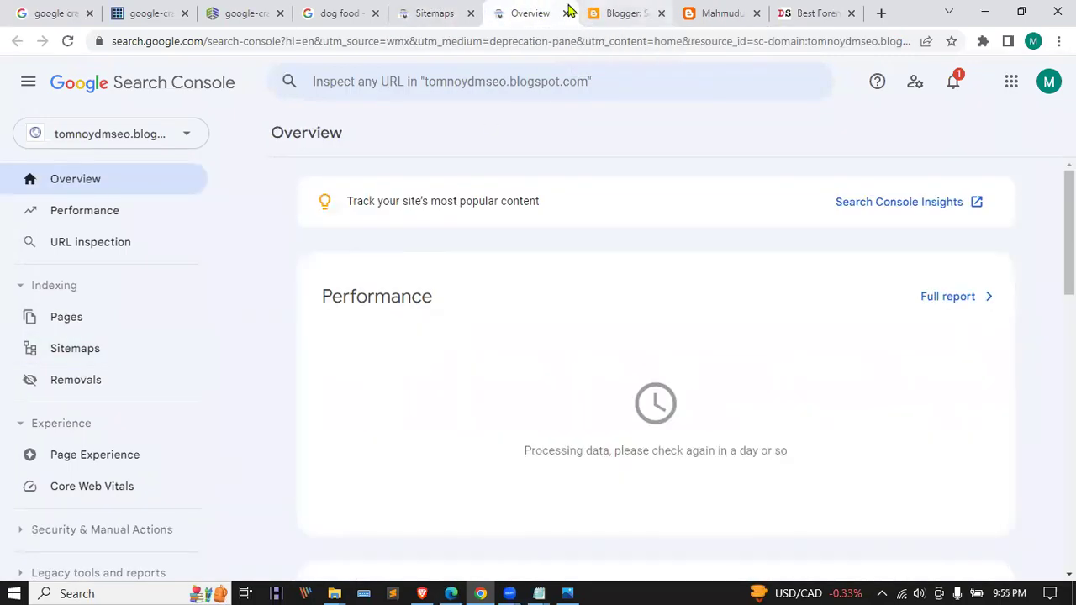
- Return to the Blogger settings and enable custom ads.txt in the Monetization section
left_click(623, 10)
scroll(325, 312, "down", 2)
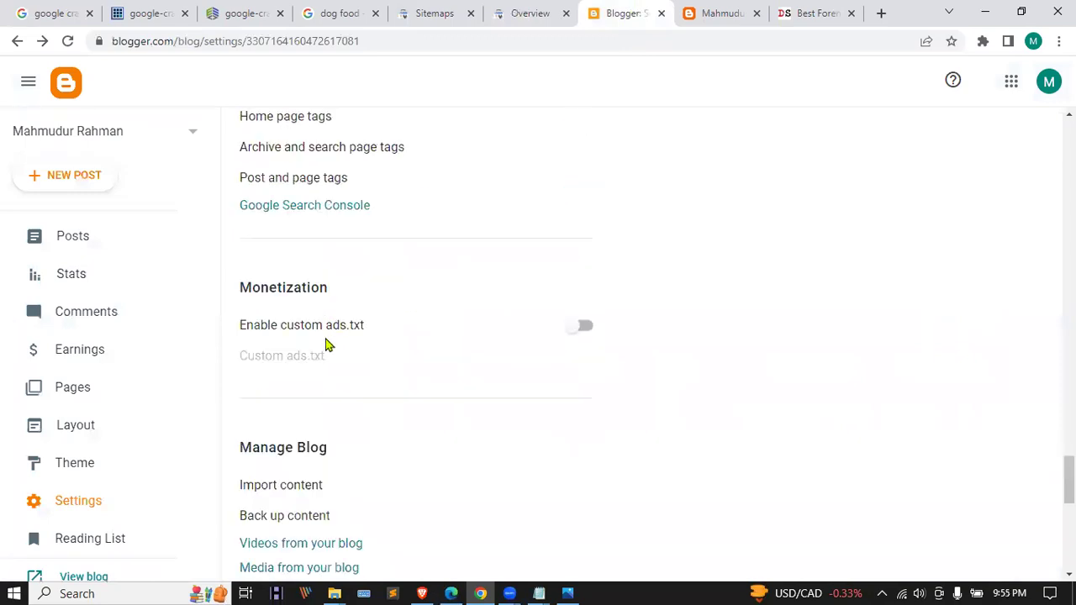
left_click(570, 325)
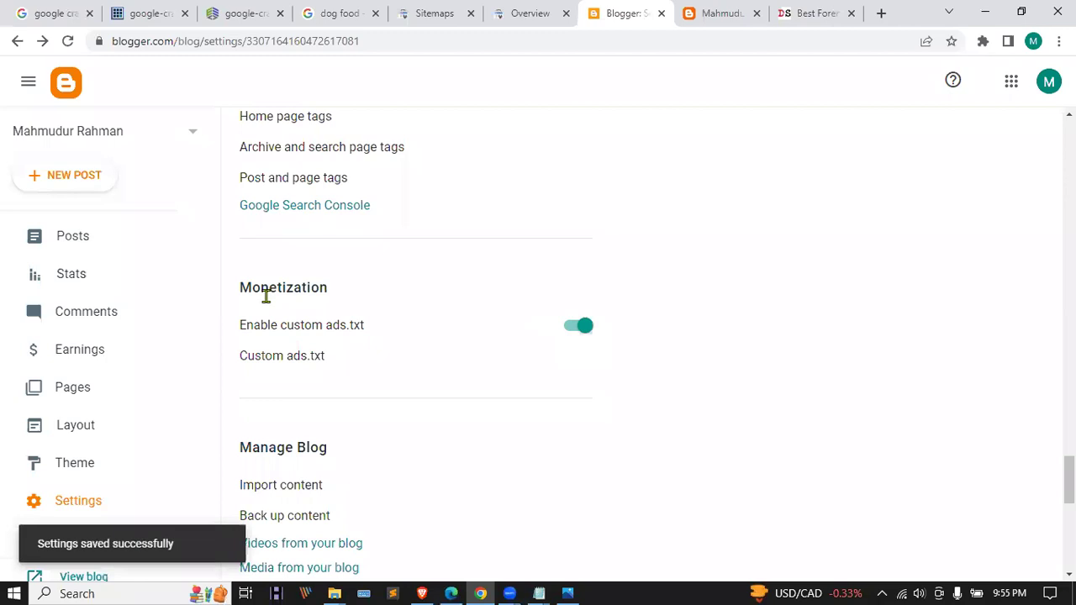
left_click_drag(236, 294, 335, 293)
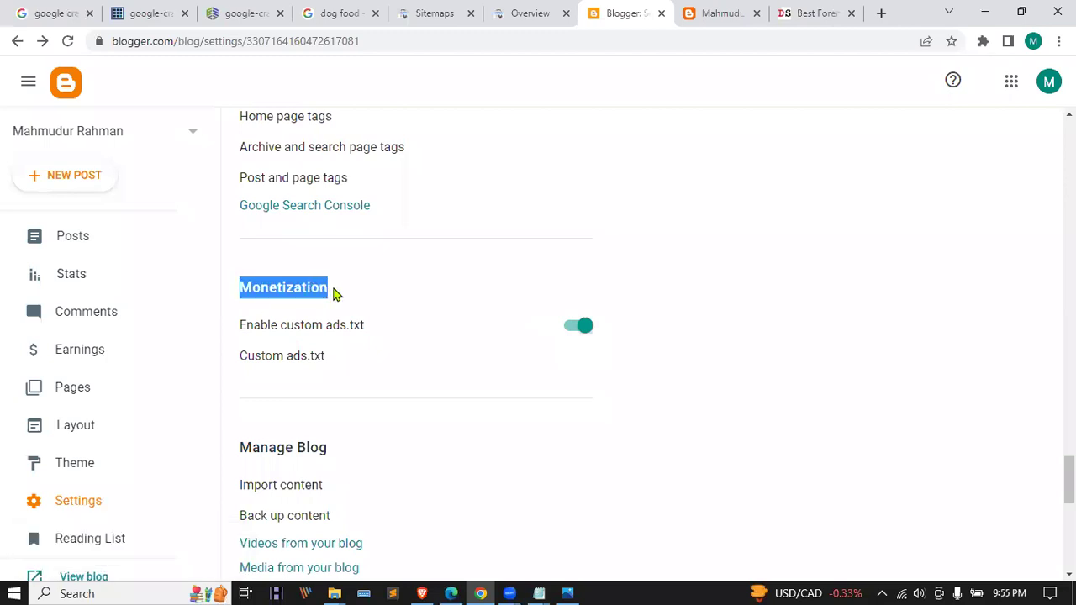
- Review the Manage Blog, Site feed and General settings, and go back over the settings up to the Formatting section
scroll(586, 332, "down", 2)
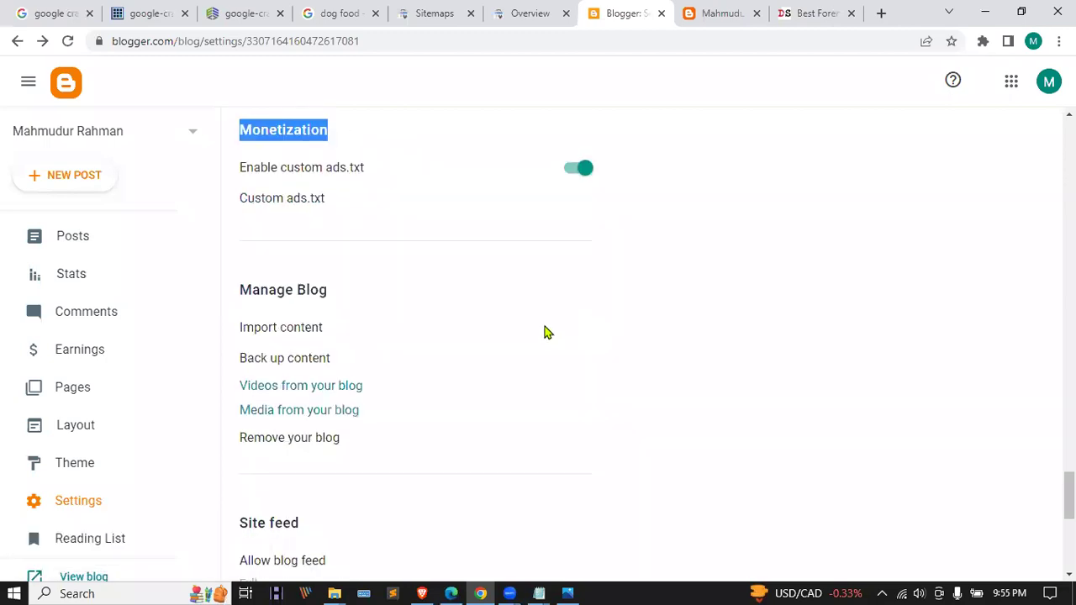
scroll(544, 330, "down", 1)
scroll(544, 329, "down", 1)
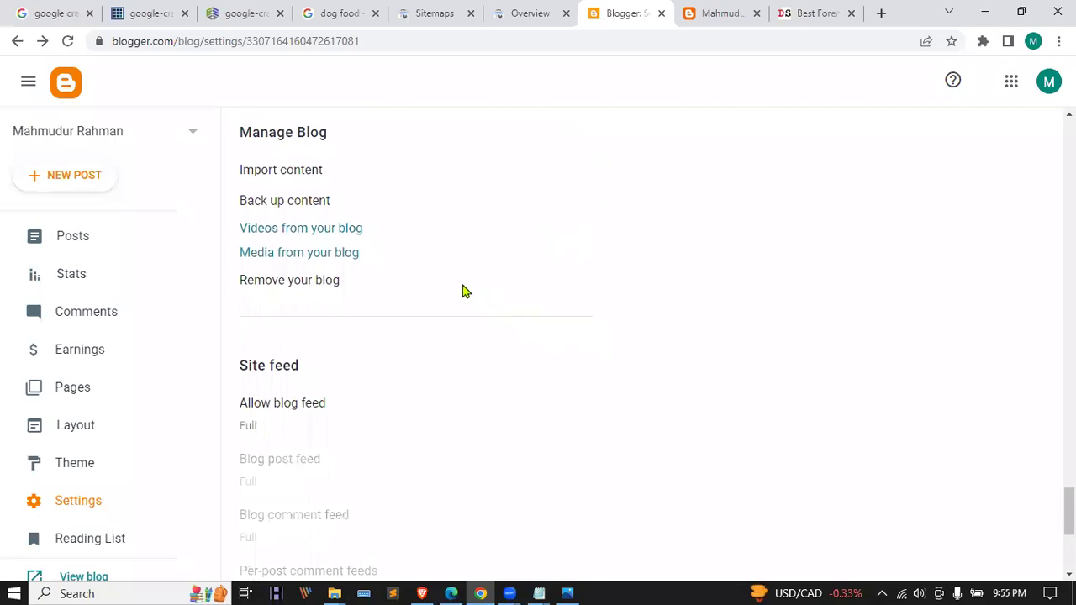
scroll(458, 289, "down", 1)
scroll(451, 296, "down", 2)
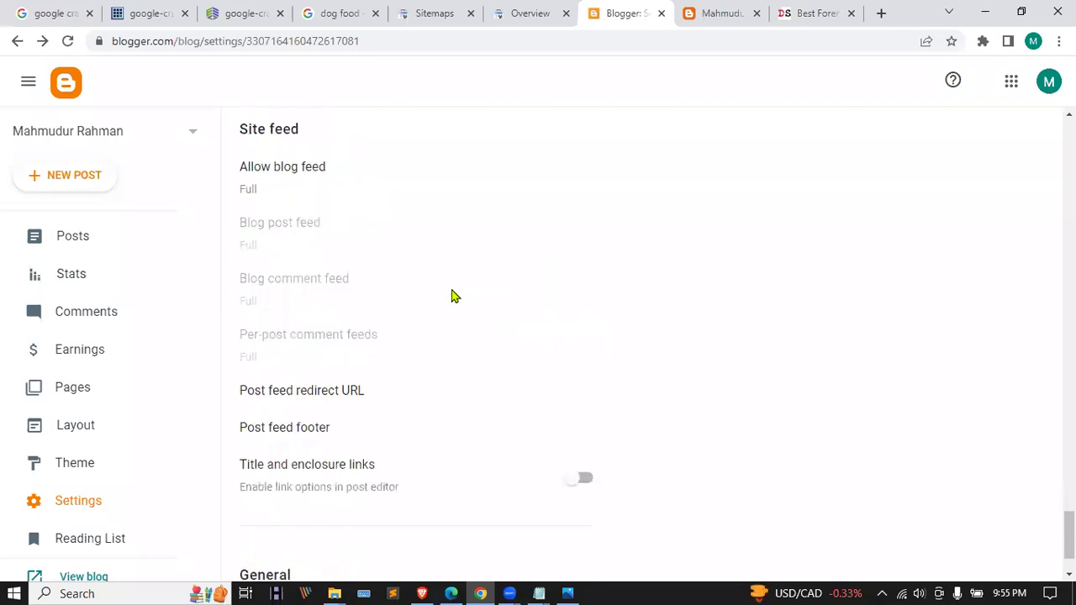
scroll(307, 182, "down", 1)
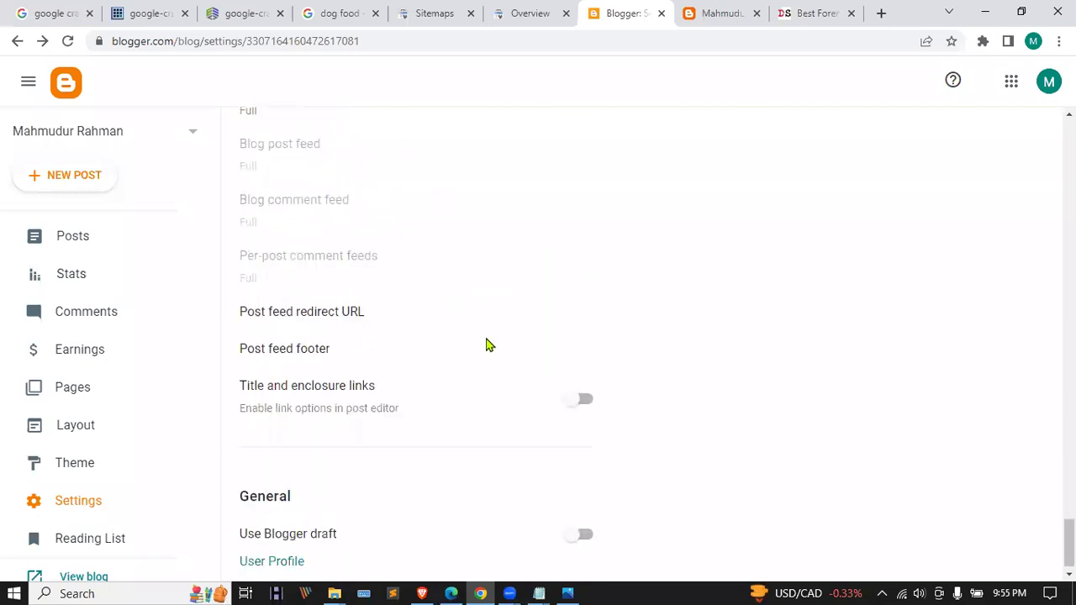
scroll(487, 345, "down", 1)
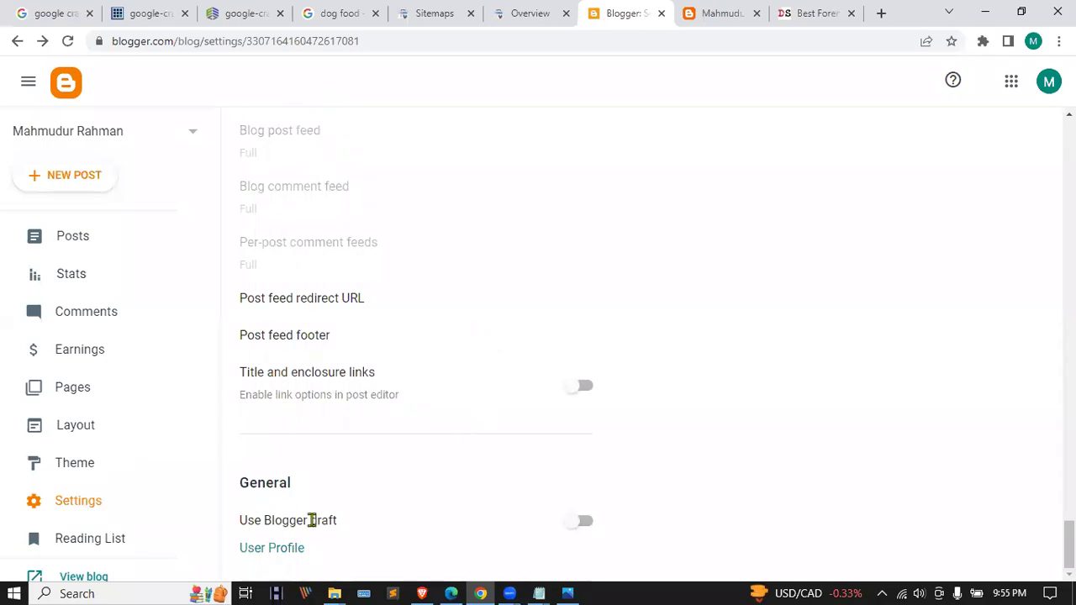
scroll(456, 485, "up", 2)
scroll(459, 483, "down", 2)
scroll(589, 508, "up", 6)
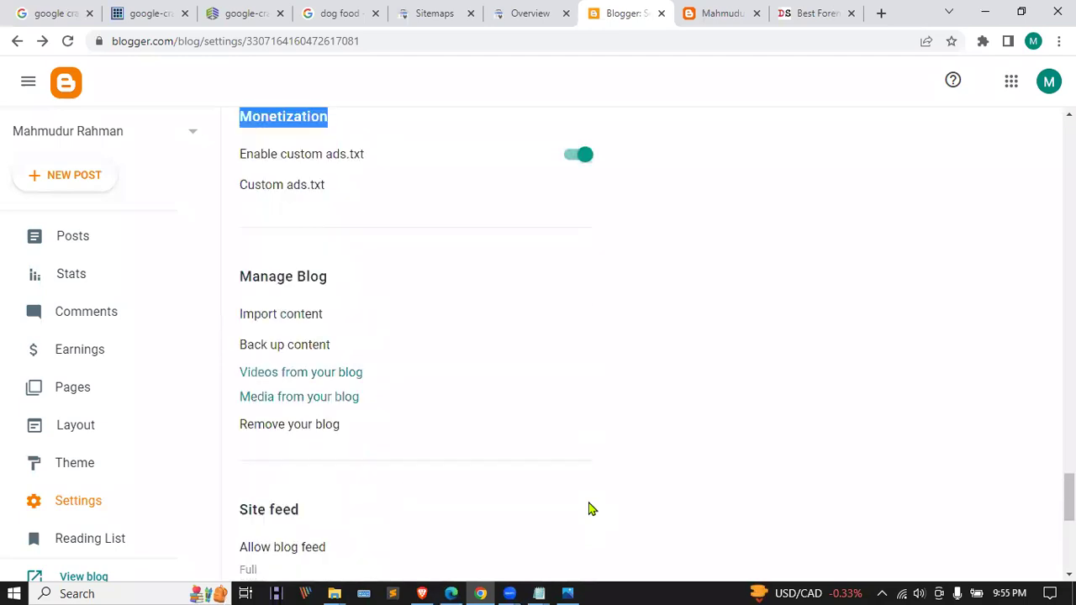
scroll(471, 454, "up", 4)
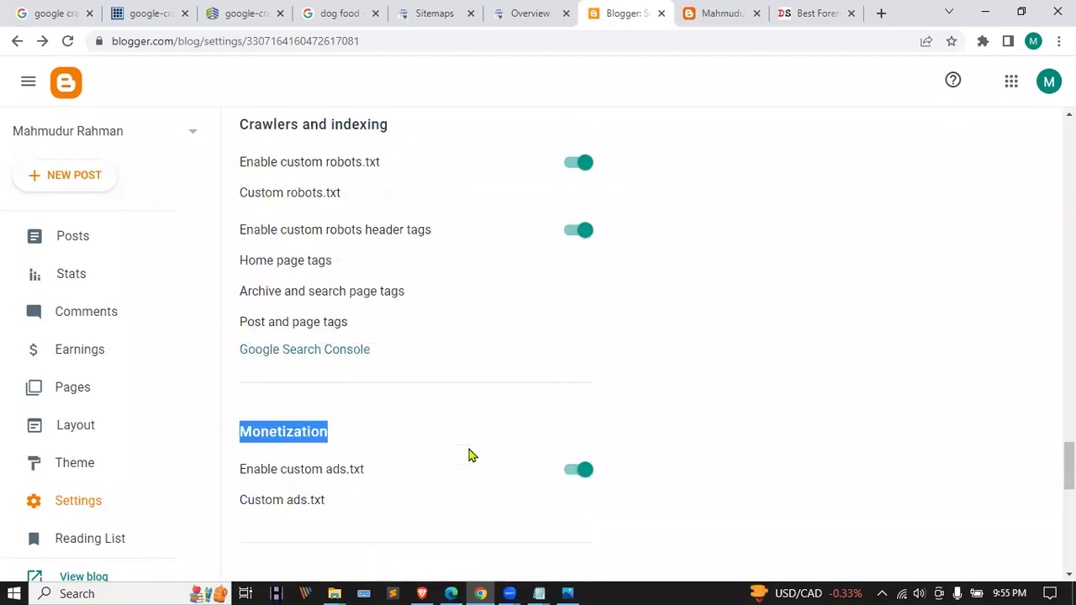
scroll(471, 455, "up", 2)
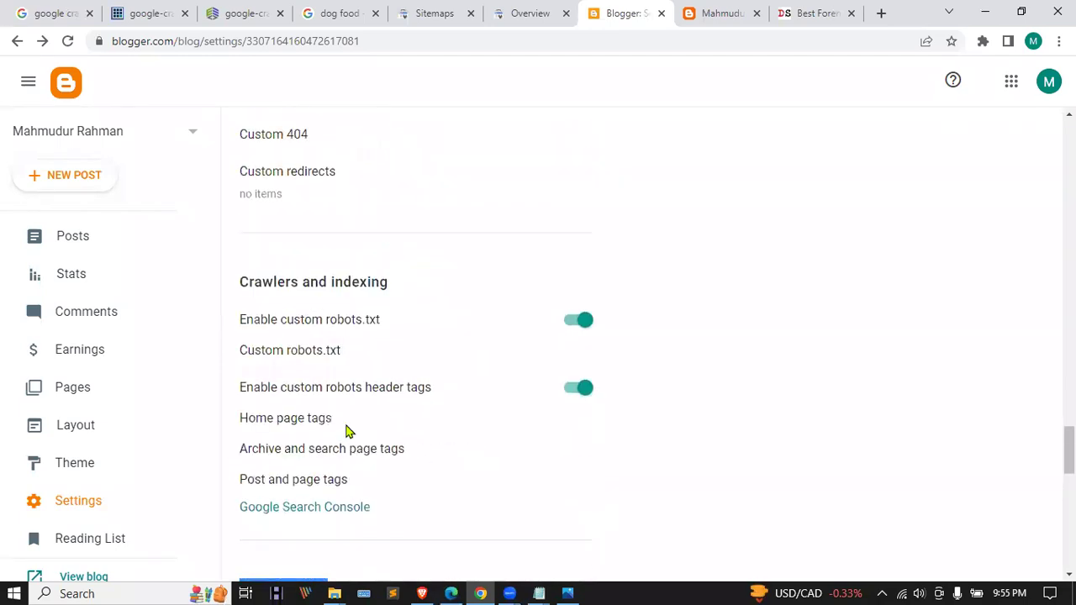
scroll(357, 384, "up", 7)
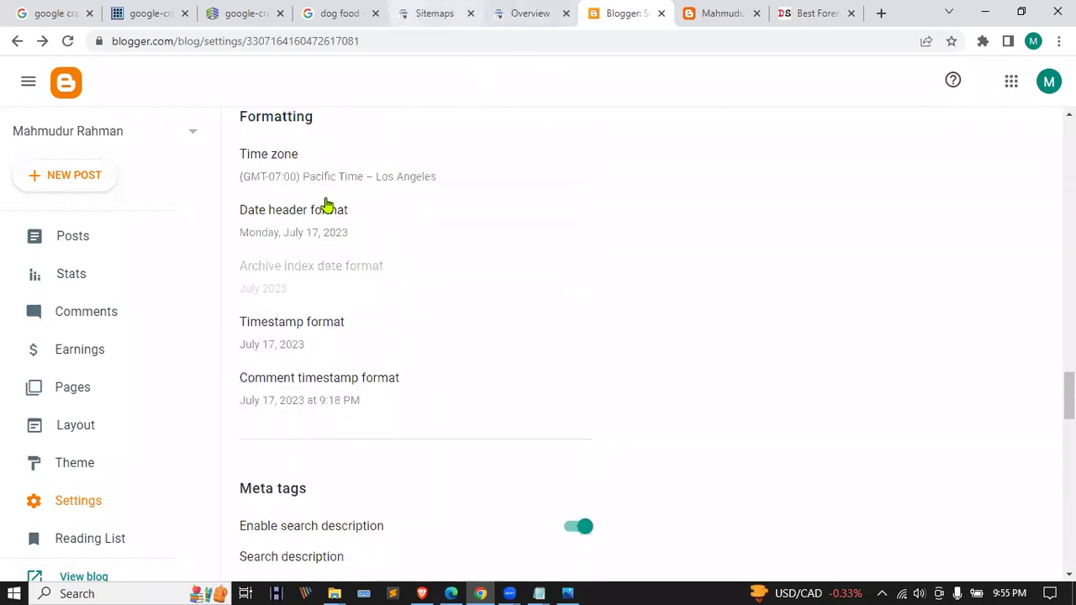
- Copy the full web address of the blog from its open page
left_click(424, 13)
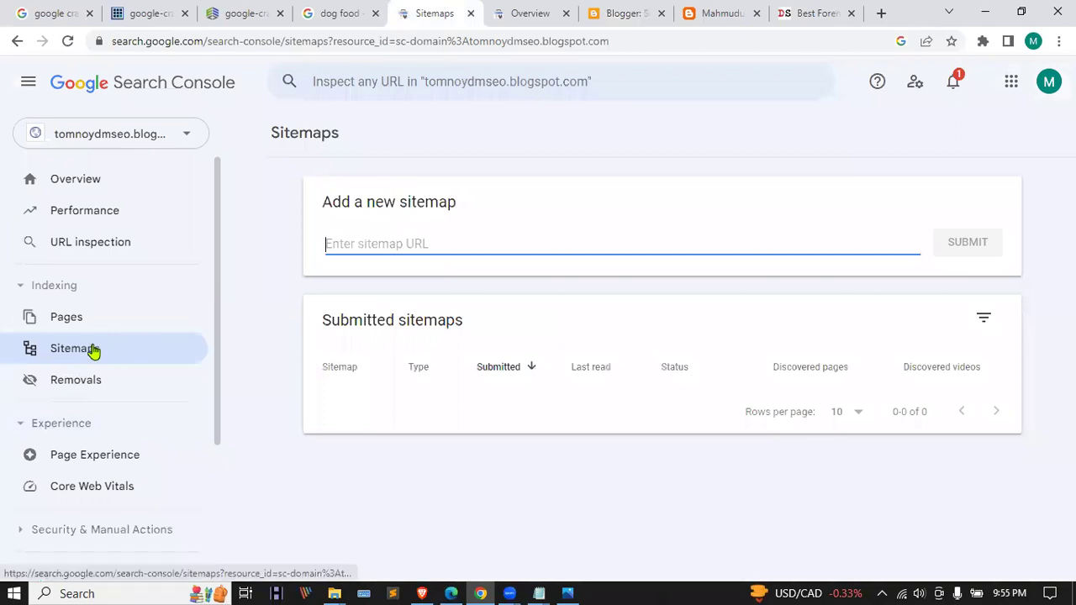
left_click(712, 9)
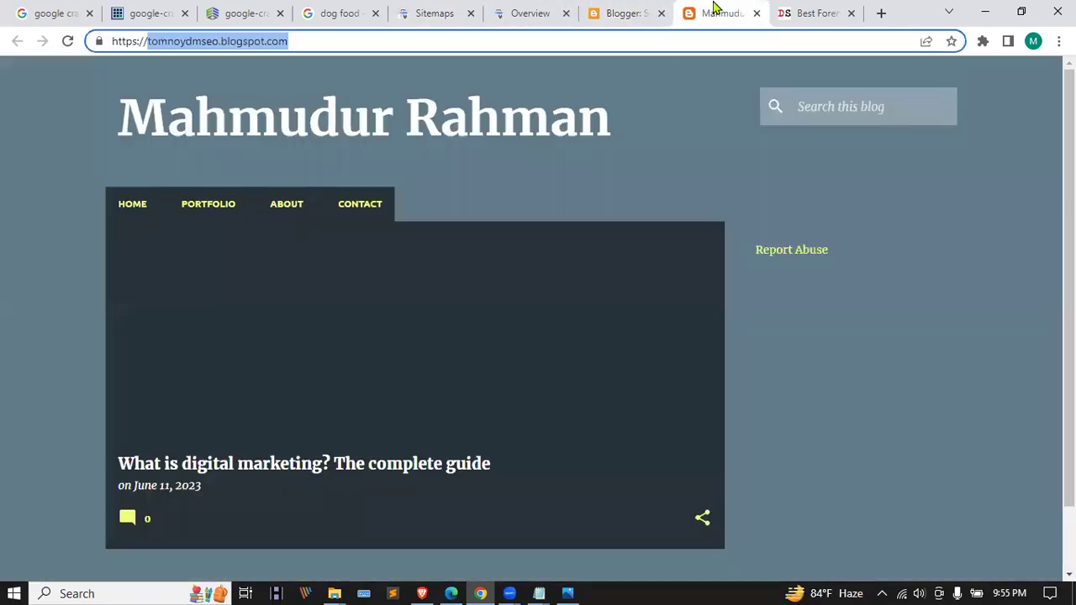
left_click(311, 40)
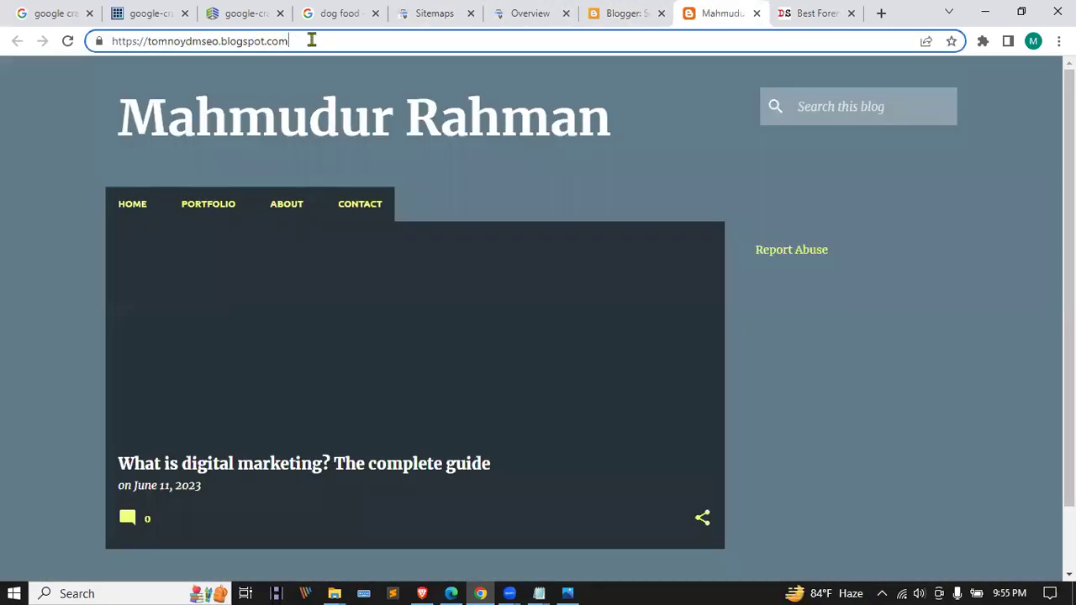
key("ctrl+a")
key("ctrl+c")
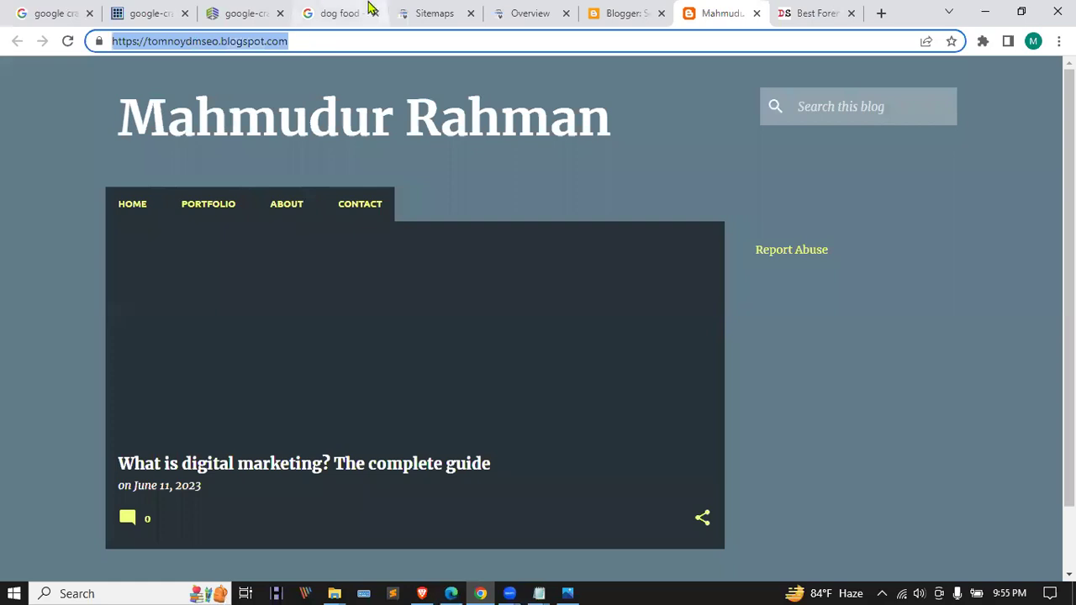
left_click(421, 16)
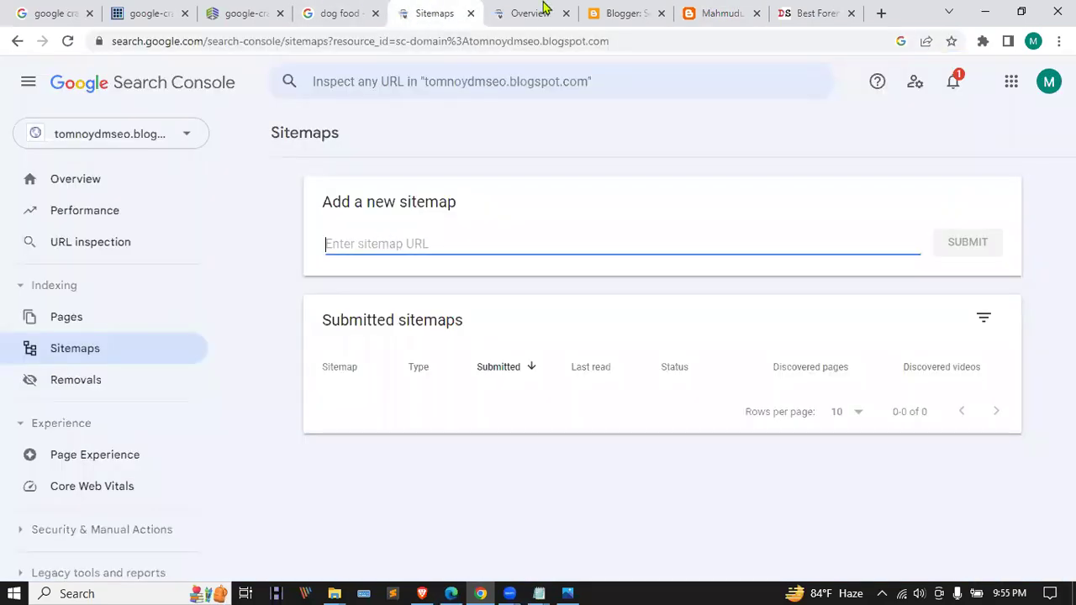
left_click(471, 14)
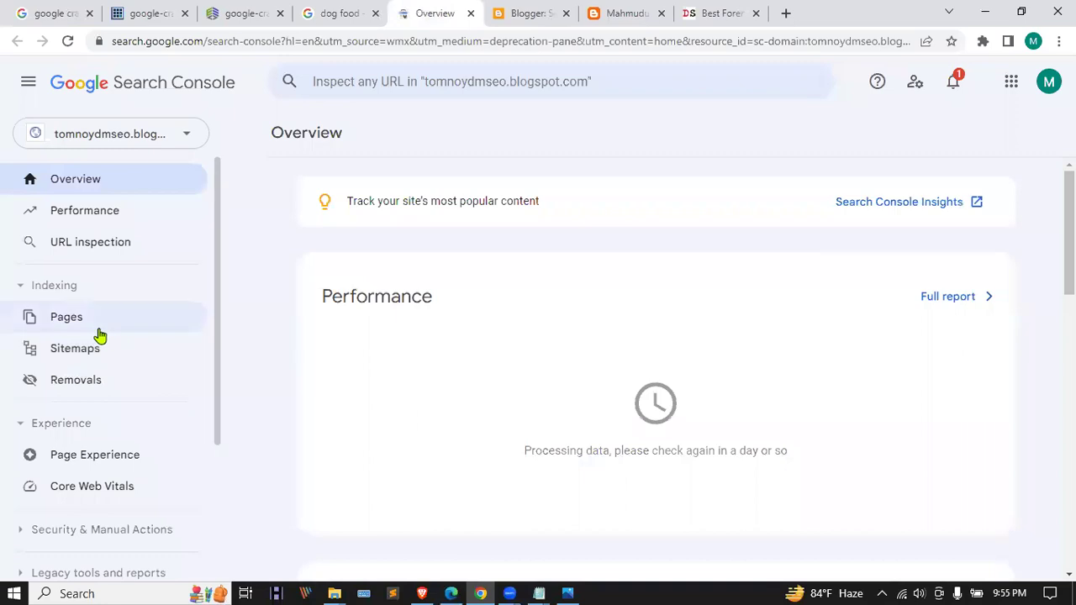
left_click(69, 350)
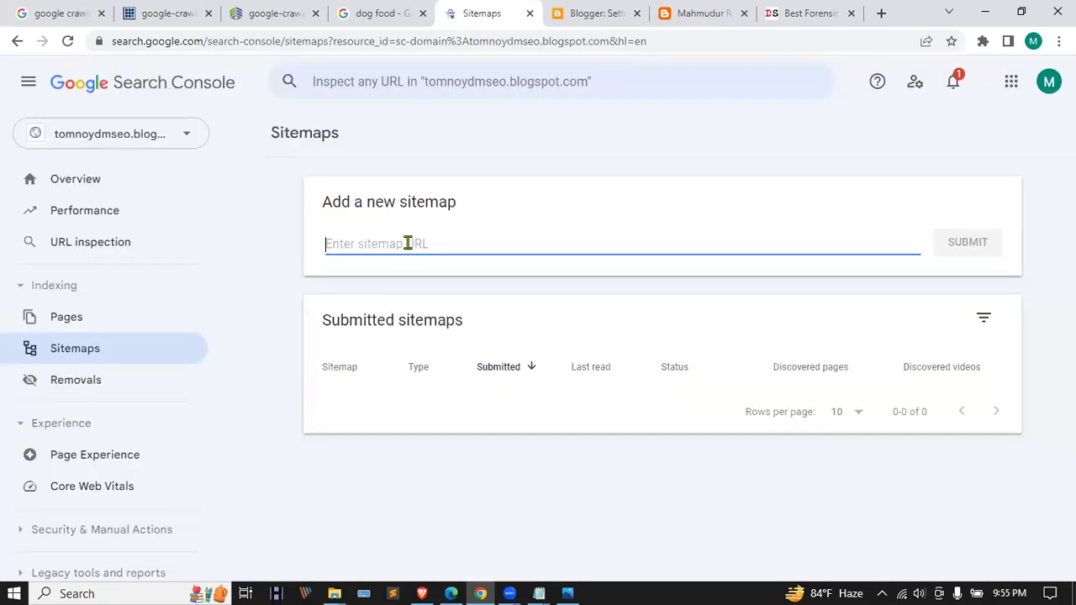
key("ctrl+v")
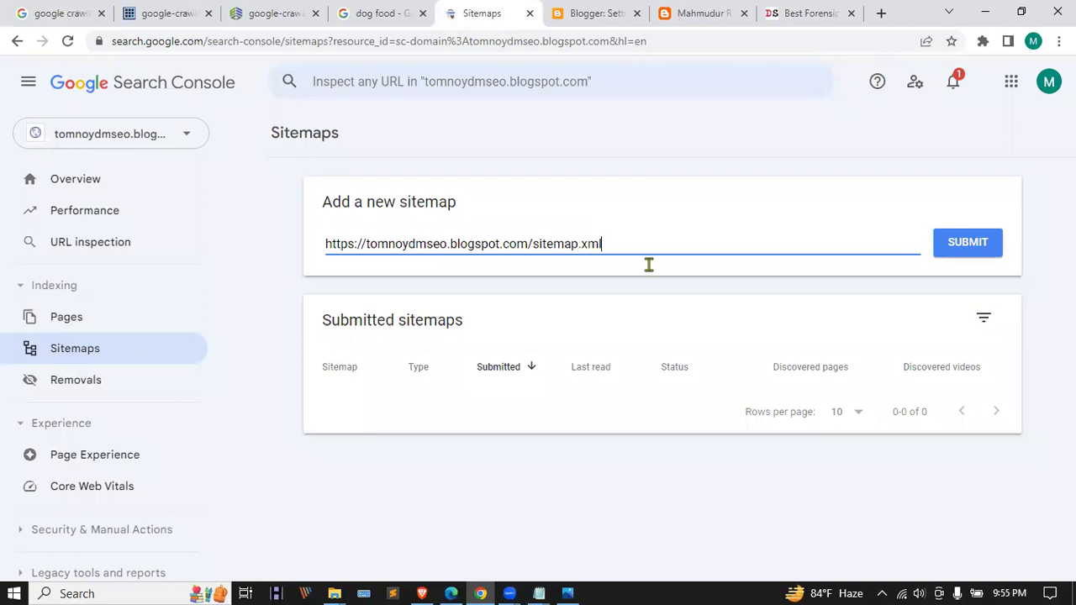
left_click(999, 243)
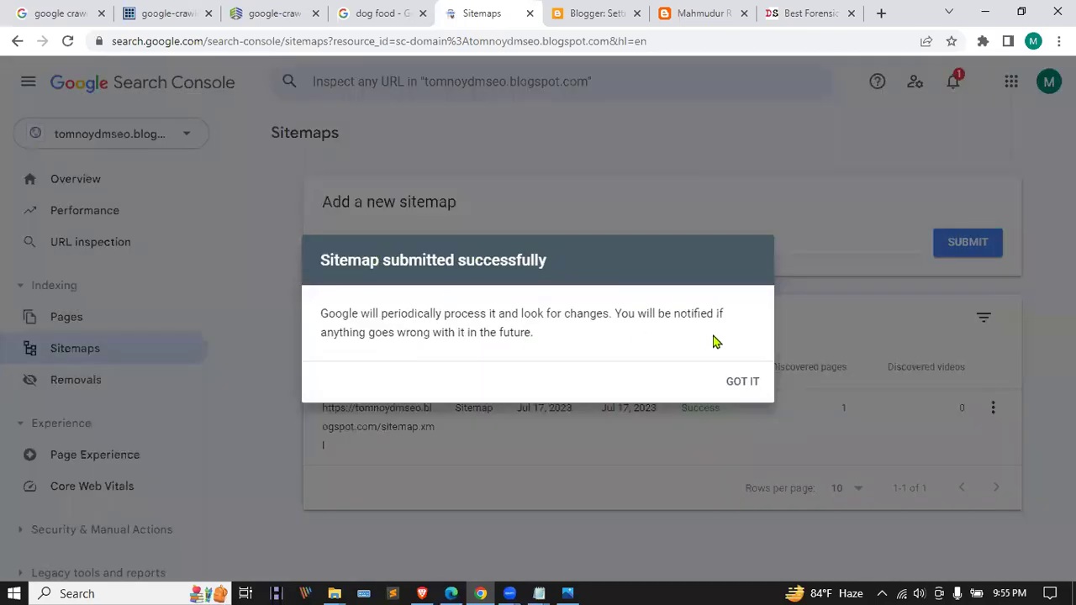
left_click(749, 381)
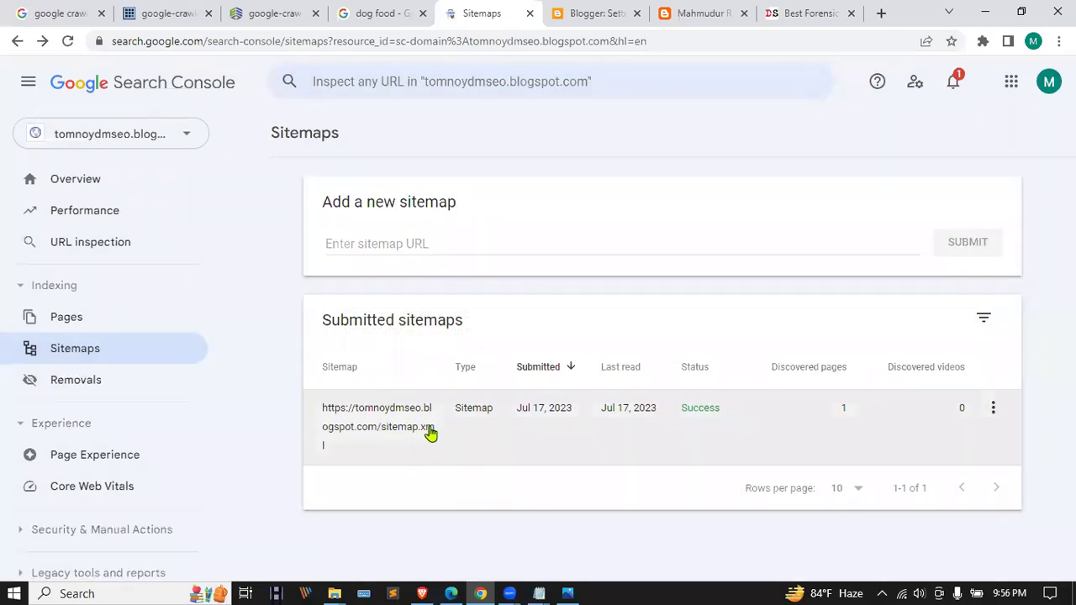
- Search Google for "robots txt checker" in a new browser tab
left_click(599, 11)
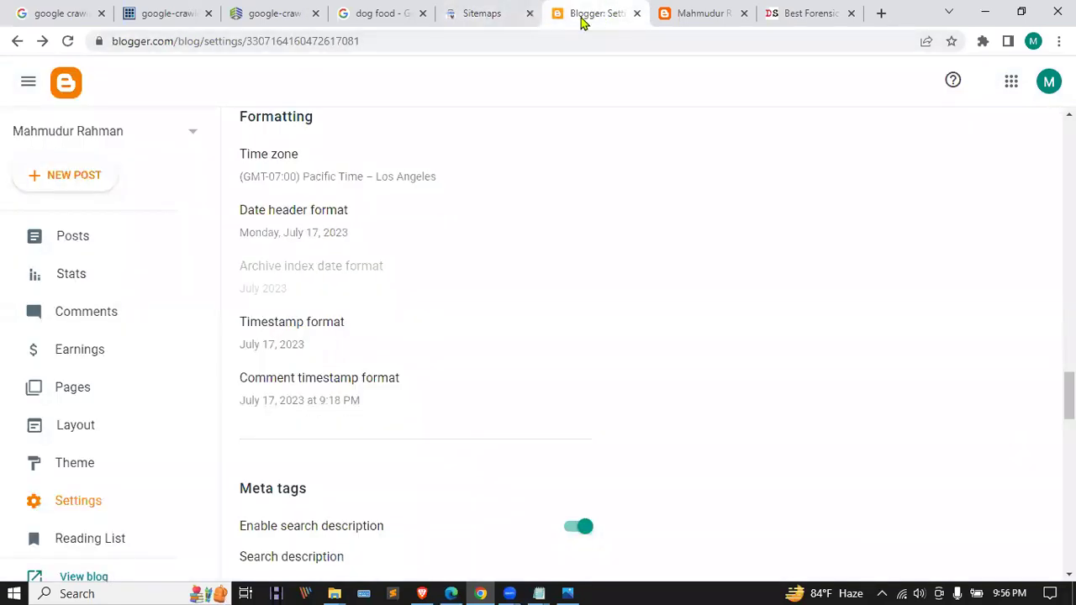
left_click(880, 14)
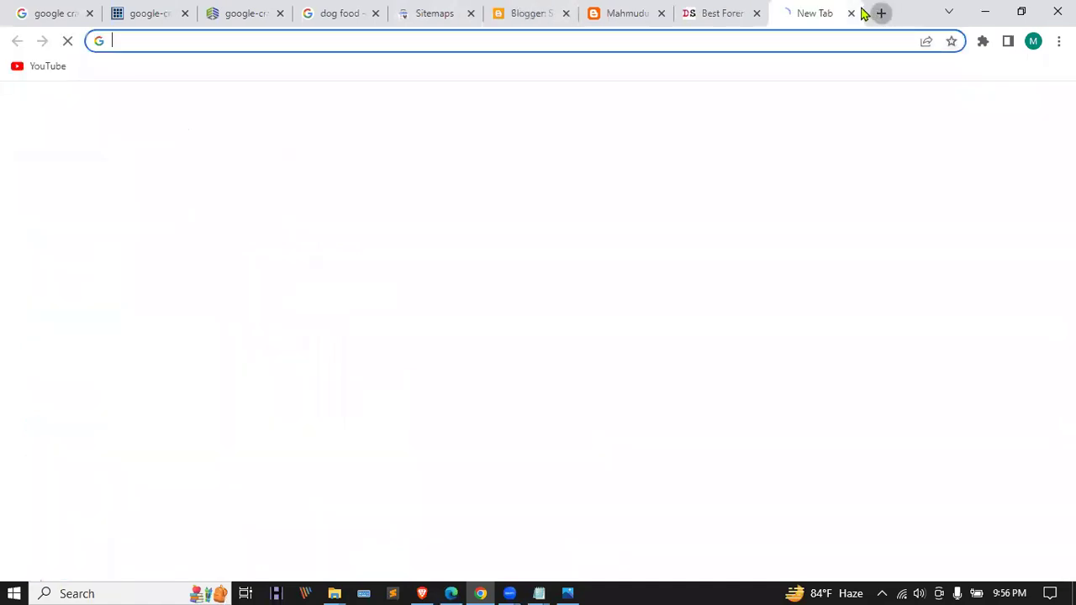
type("ro")
key("BackSpace")
key("BackSpace")
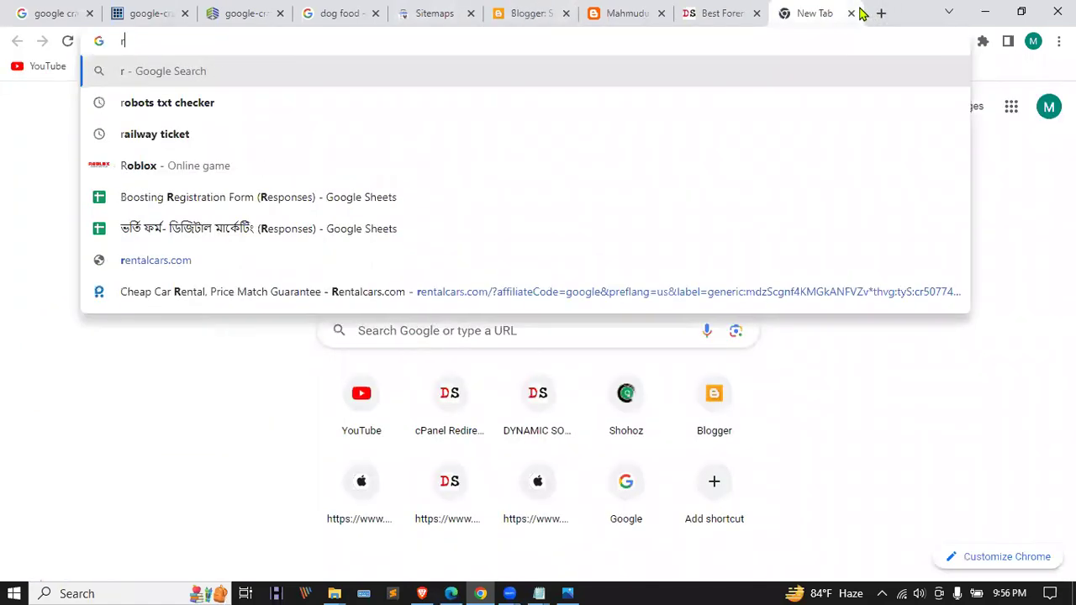
type("obos")
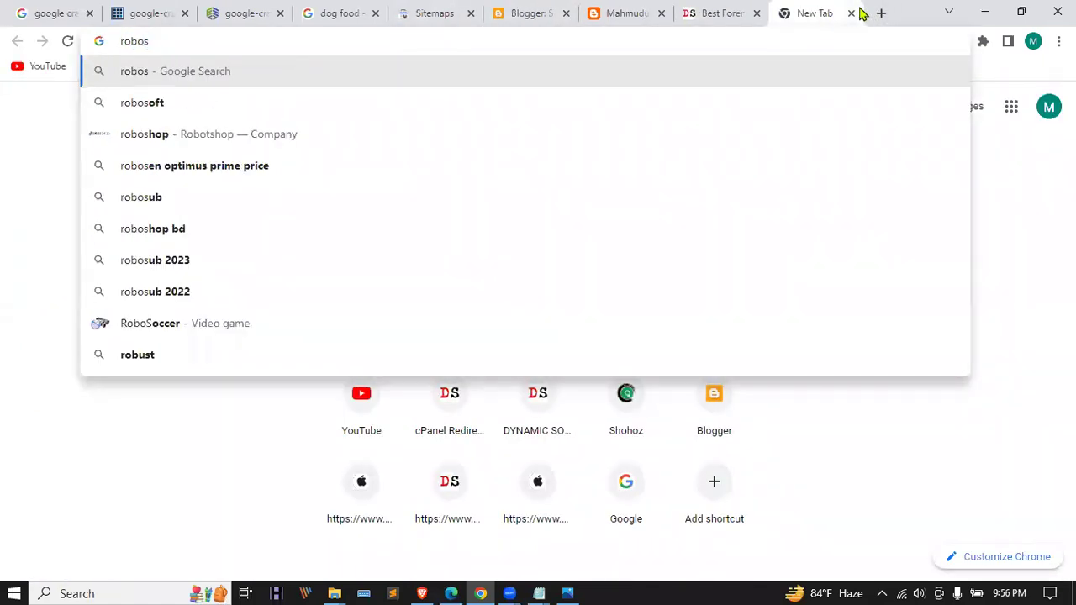
key("BackSpace")
key("BackSpace")
key("Down")
key("Return")
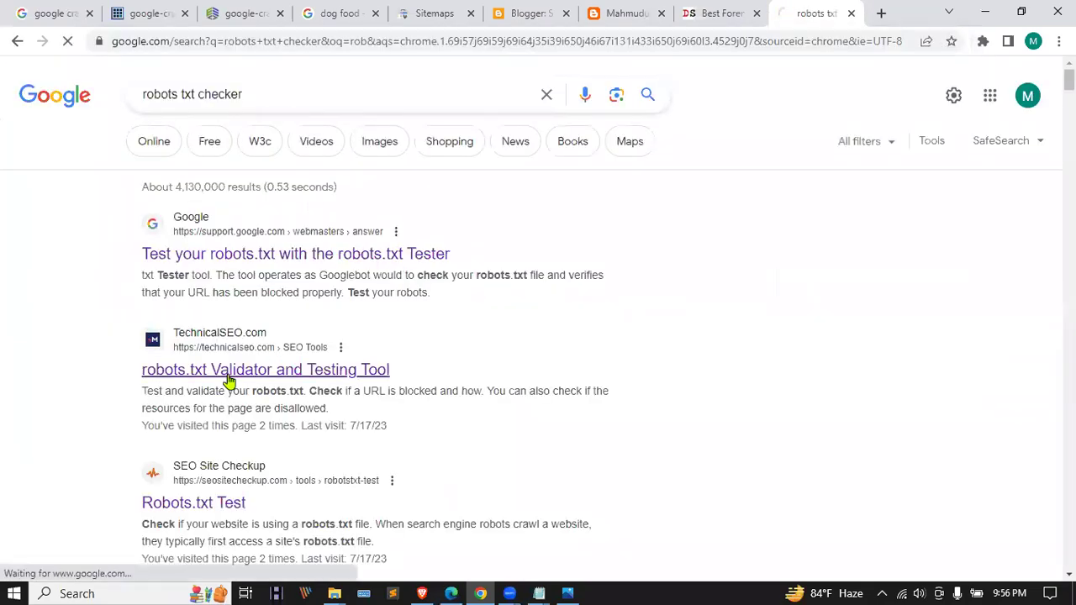
- Open TechnicalSEO's robots.txt Validator and Testing Tool from the results and view its user agent options
left_click(227, 375)
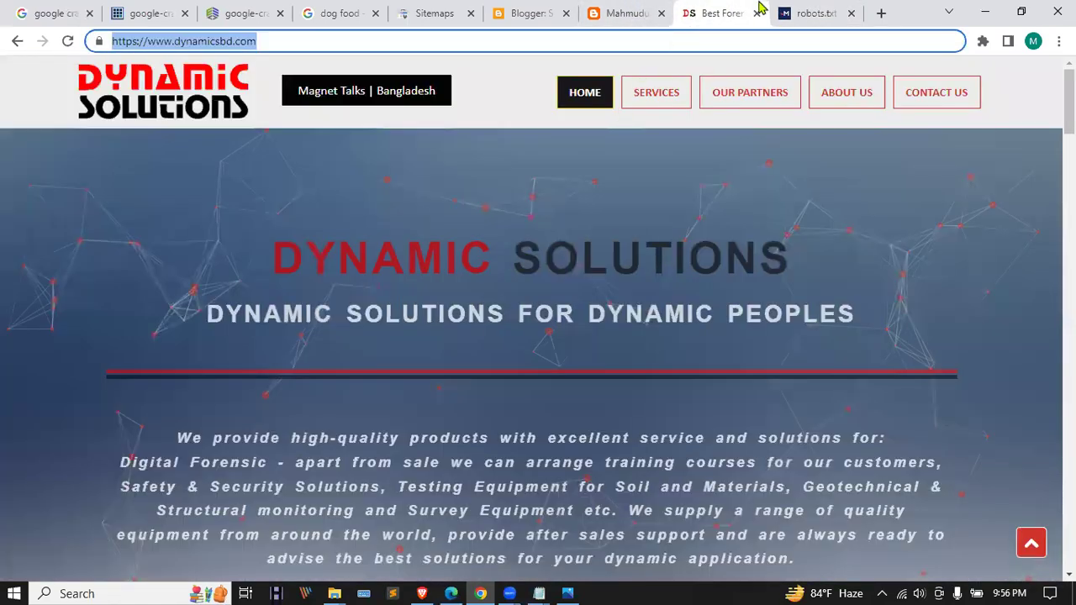
left_click(803, 11)
left_click(344, 250)
left_click(512, 252)
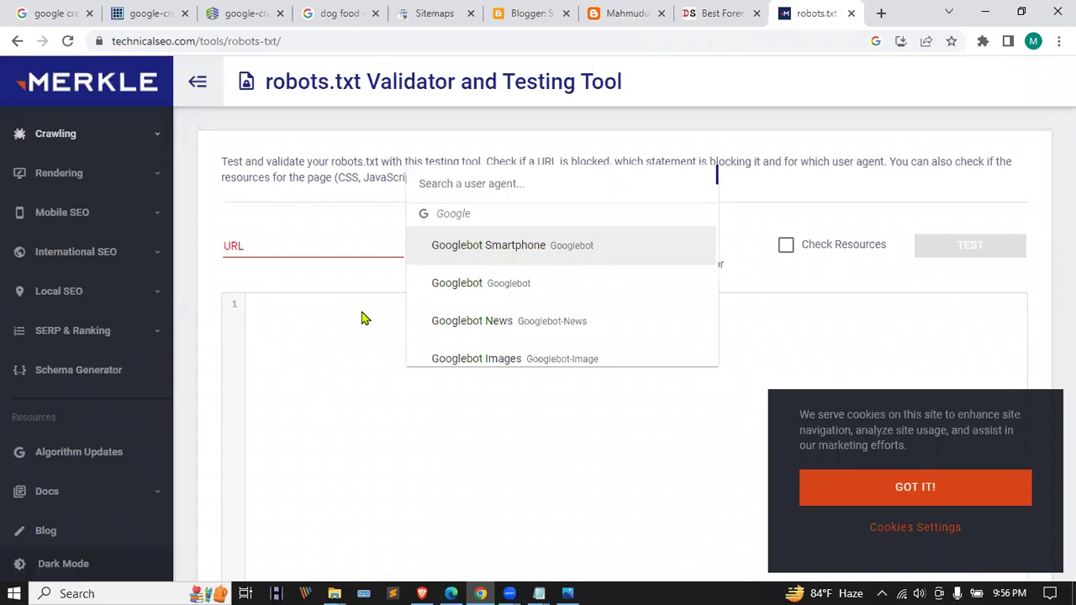
left_click(369, 269)
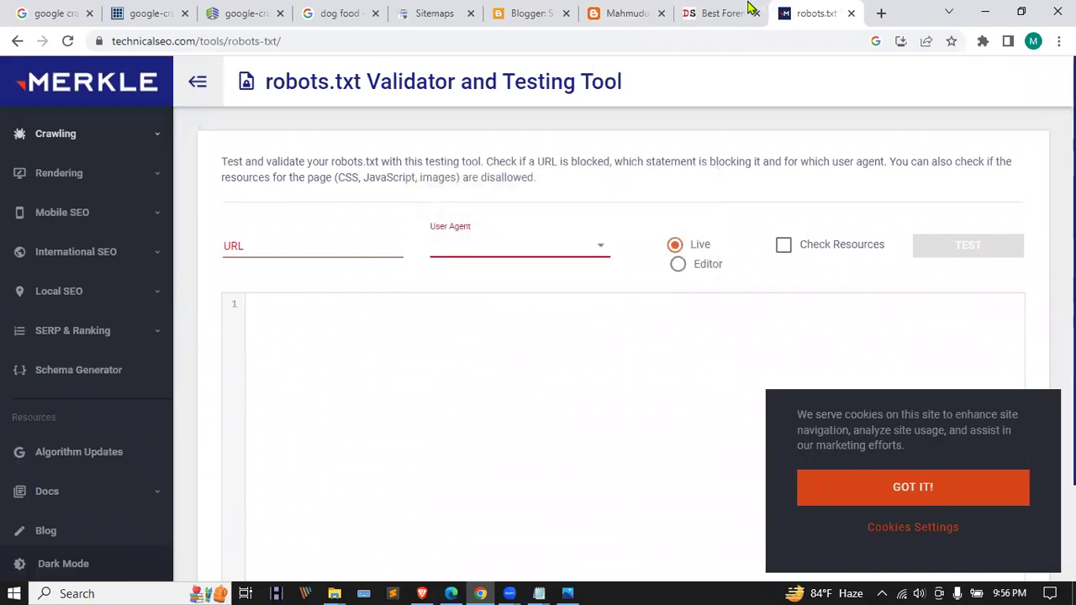
left_click(14, 43)
scroll(320, 312, "down", 2)
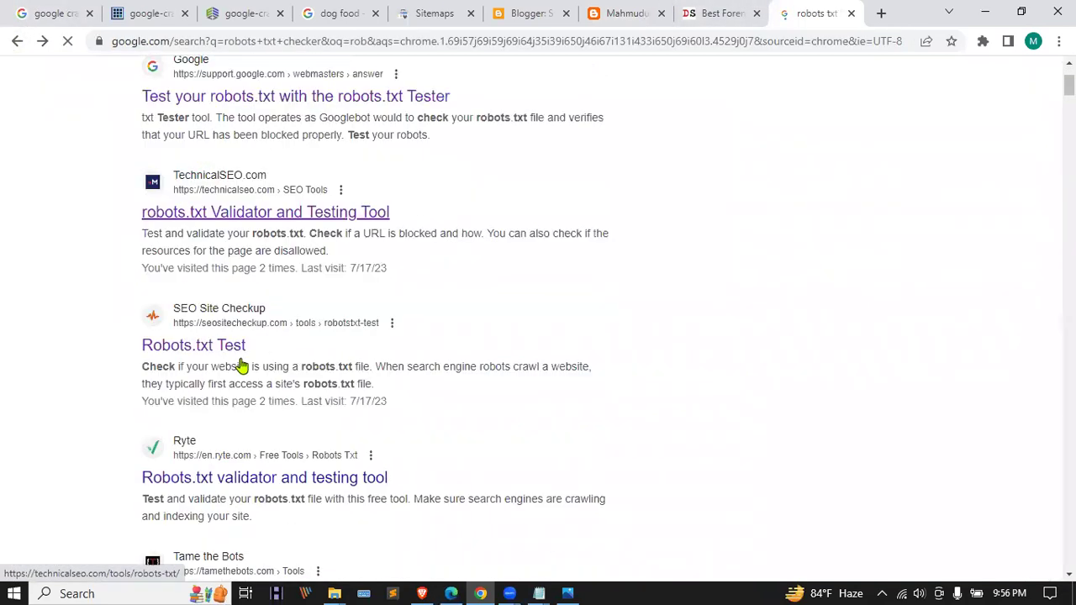
left_click(217, 354)
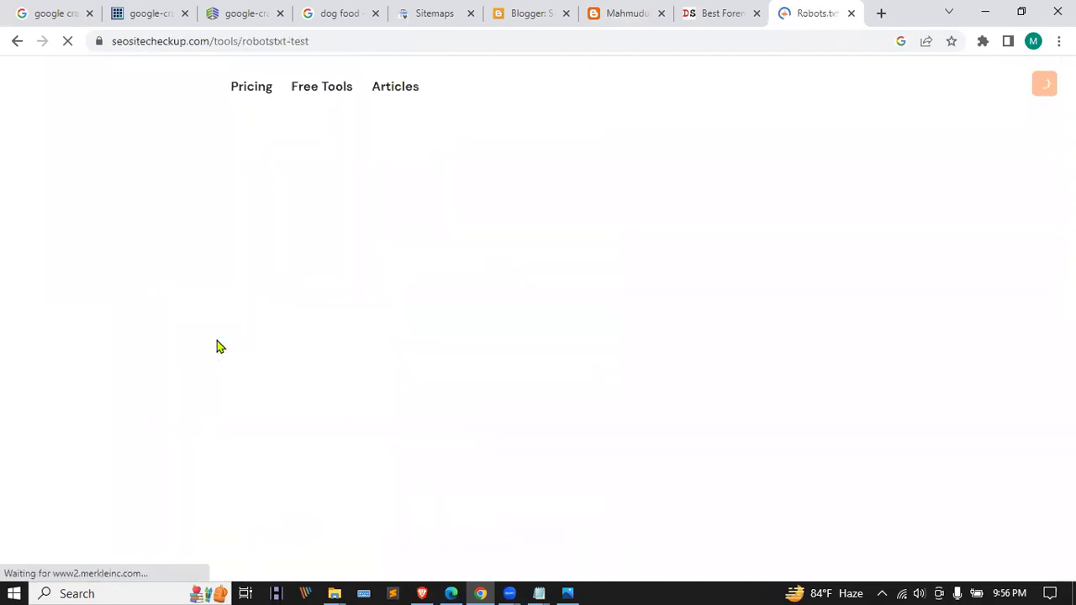
scroll(630, 233, "down", 4)
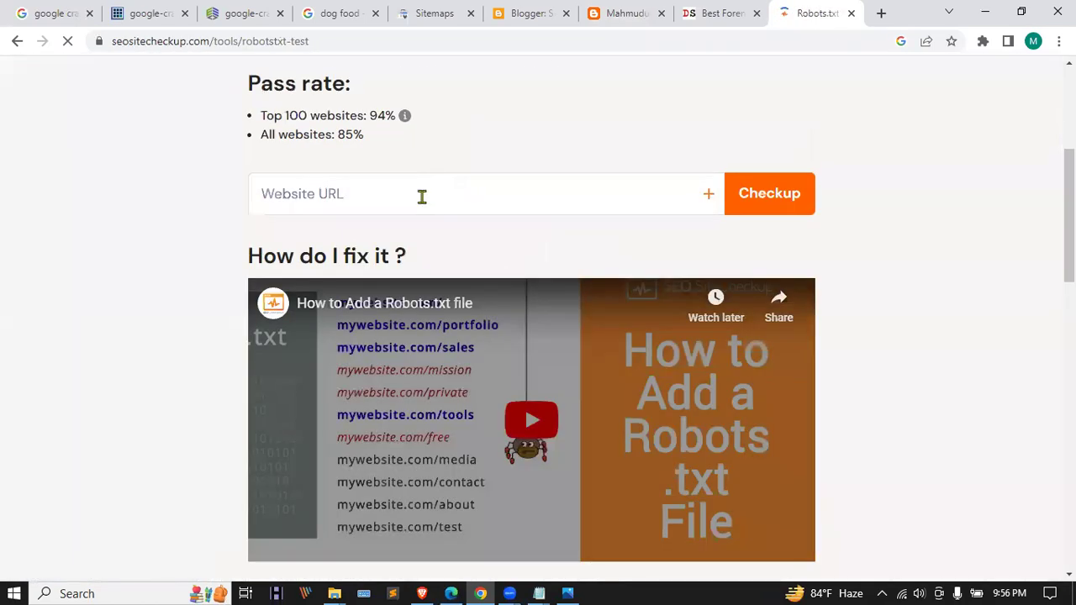
left_click(420, 197)
left_click(618, 12)
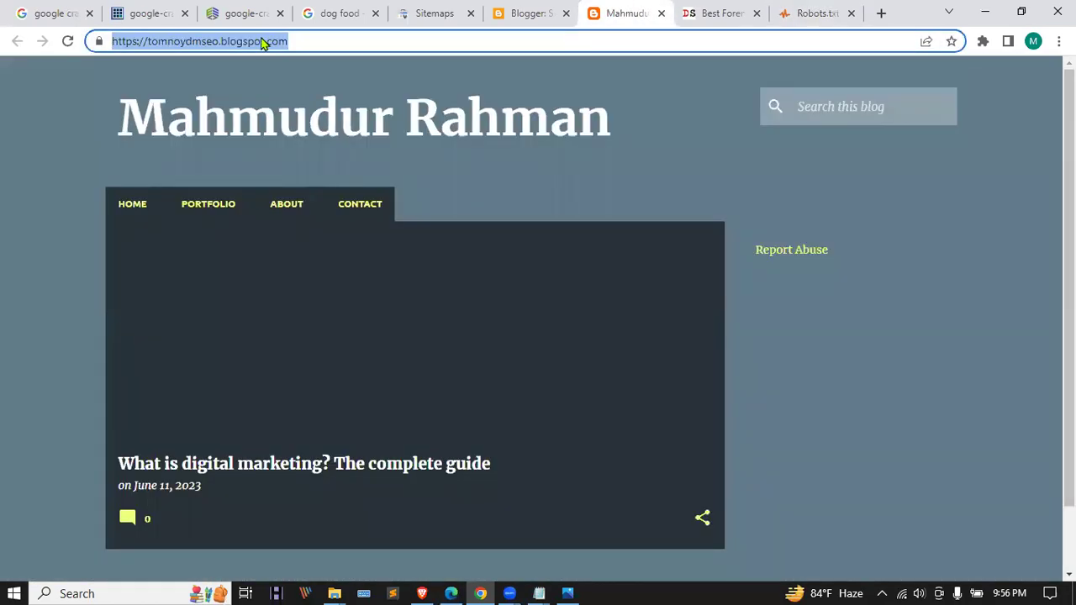
left_click(798, 12)
left_click(384, 192)
type("https://tomnoydmseo.blogspot.com/")
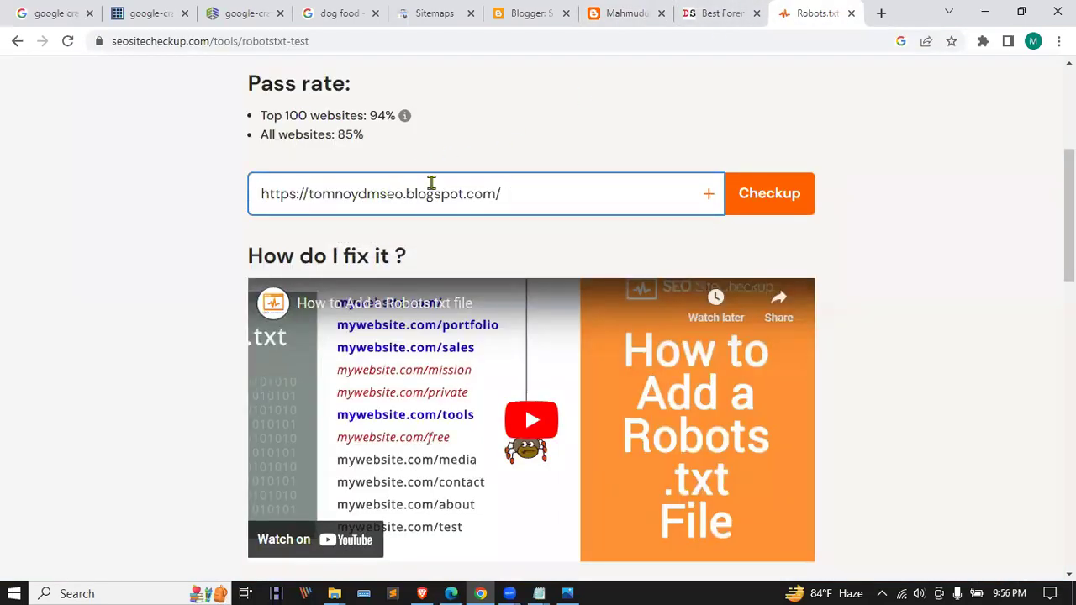
left_click(790, 195)
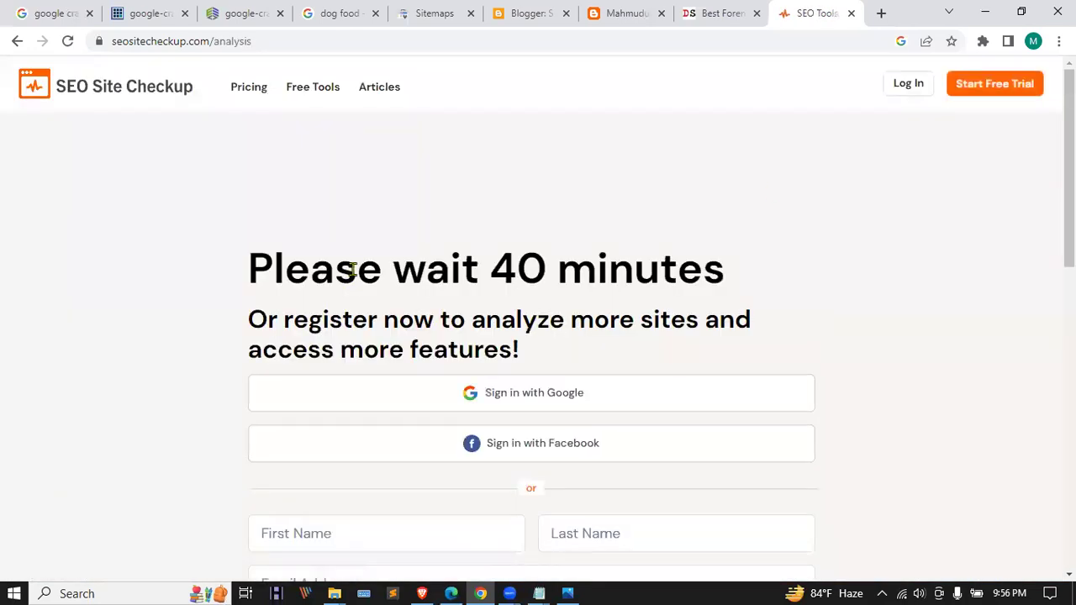
scroll(353, 269, "down", 4)
scroll(353, 269, "up", 4)
left_click(852, 13)
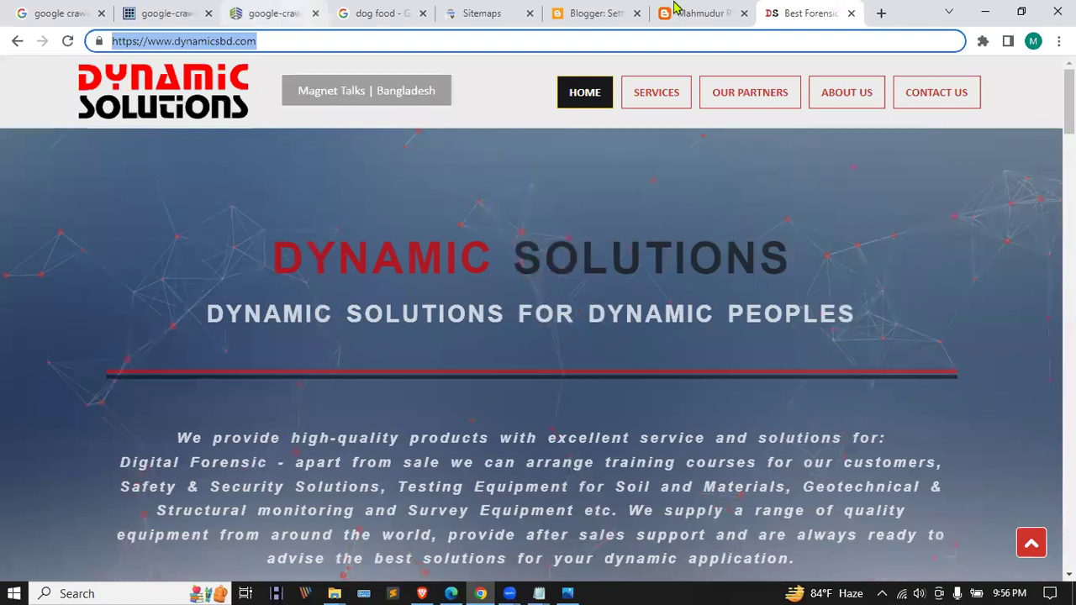
key("ctrl+shift+t")
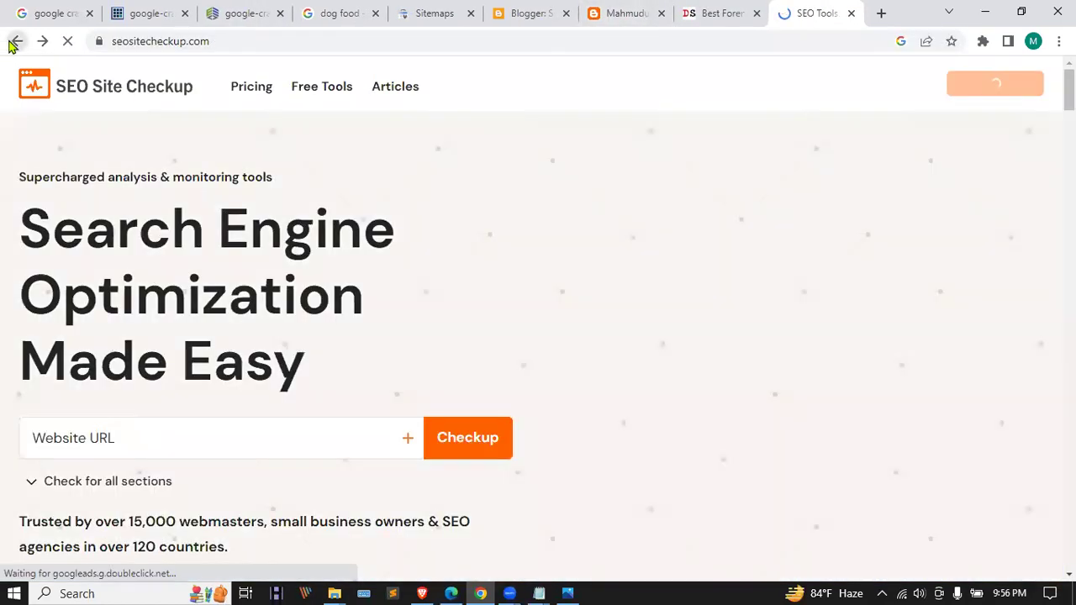
left_click(14, 42)
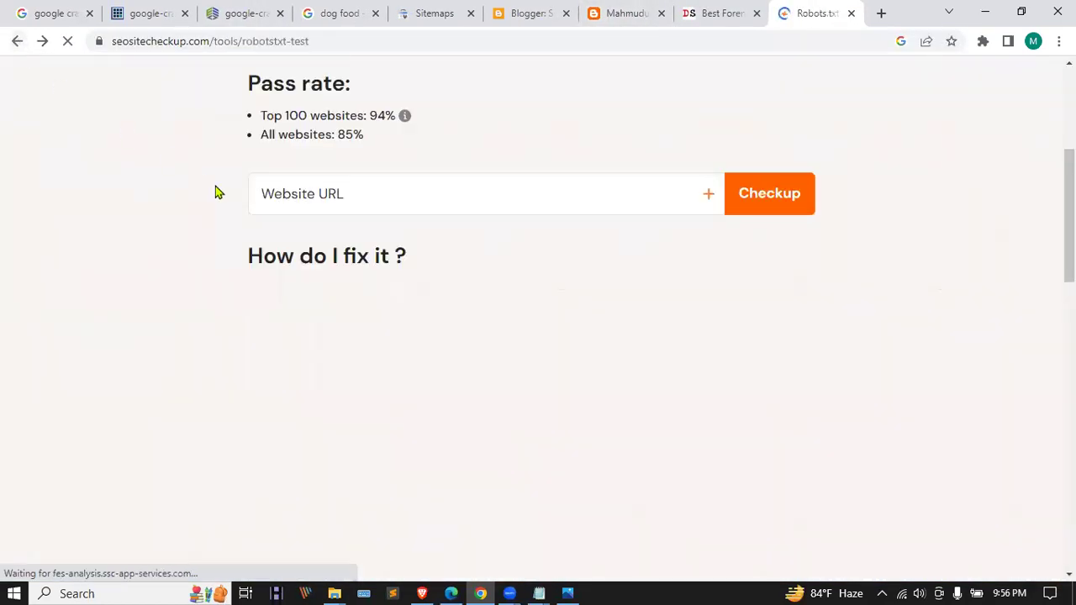
left_click(18, 40)
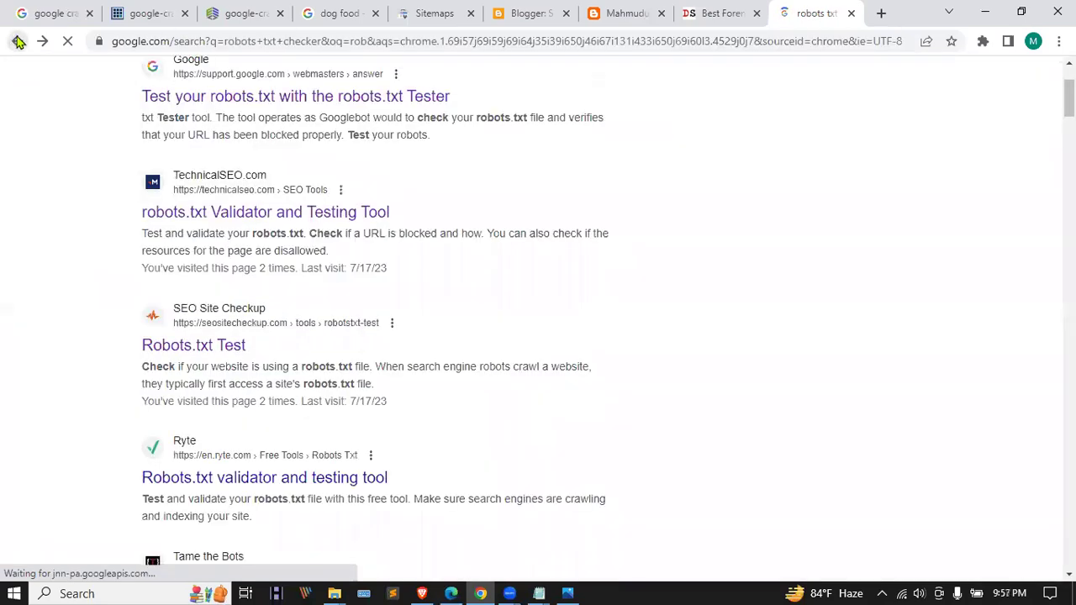
left_click(216, 483)
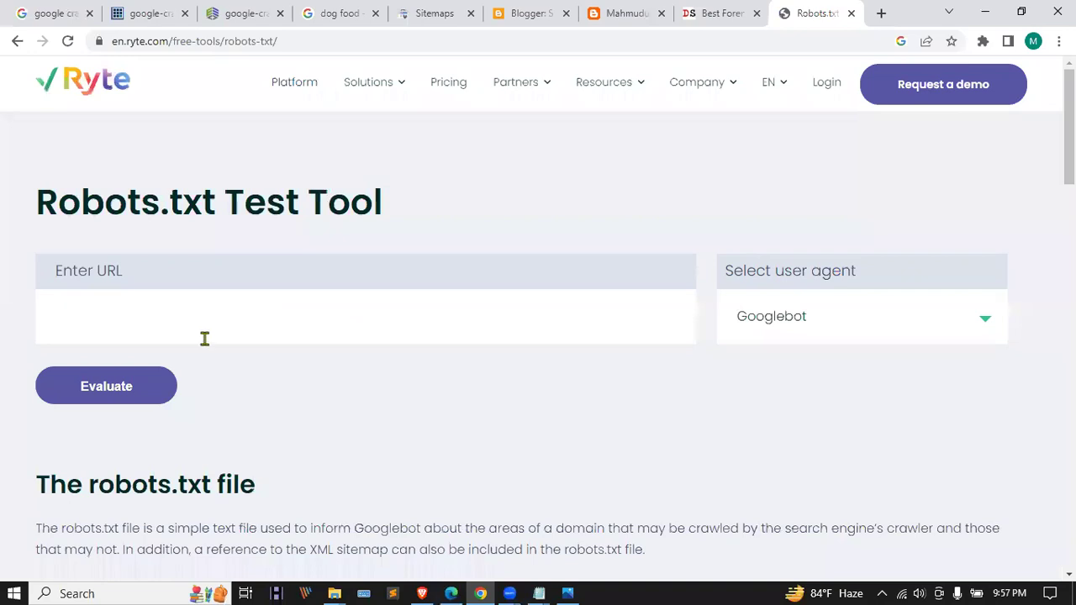
type("https://tomnoydmseo.blogspot.com/")
left_click(140, 386)
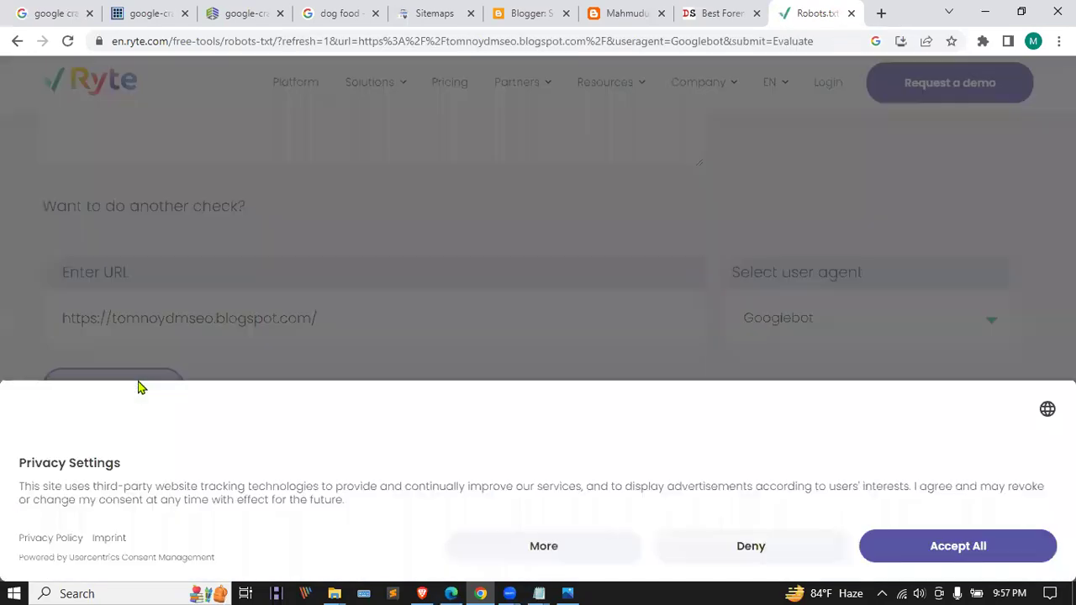
left_click(956, 546)
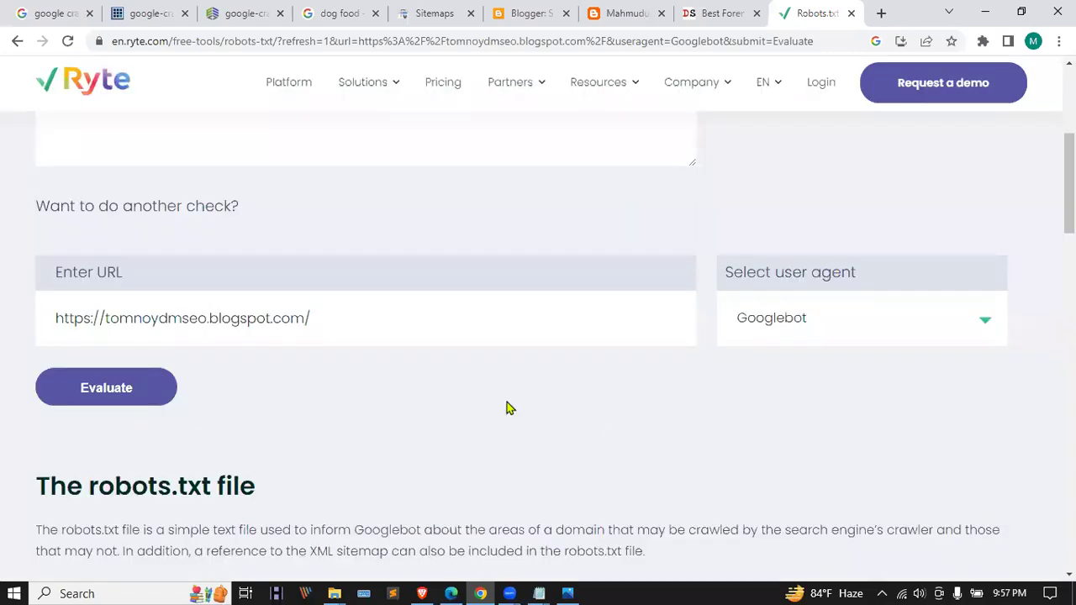
- Examine the crawl result, the robots.txt used and the user agent selection in Ryte's Robots.txt Test Tool
scroll(233, 388, "down", 2)
scroll(233, 388, "down", 2)
scroll(254, 377, "up", 5)
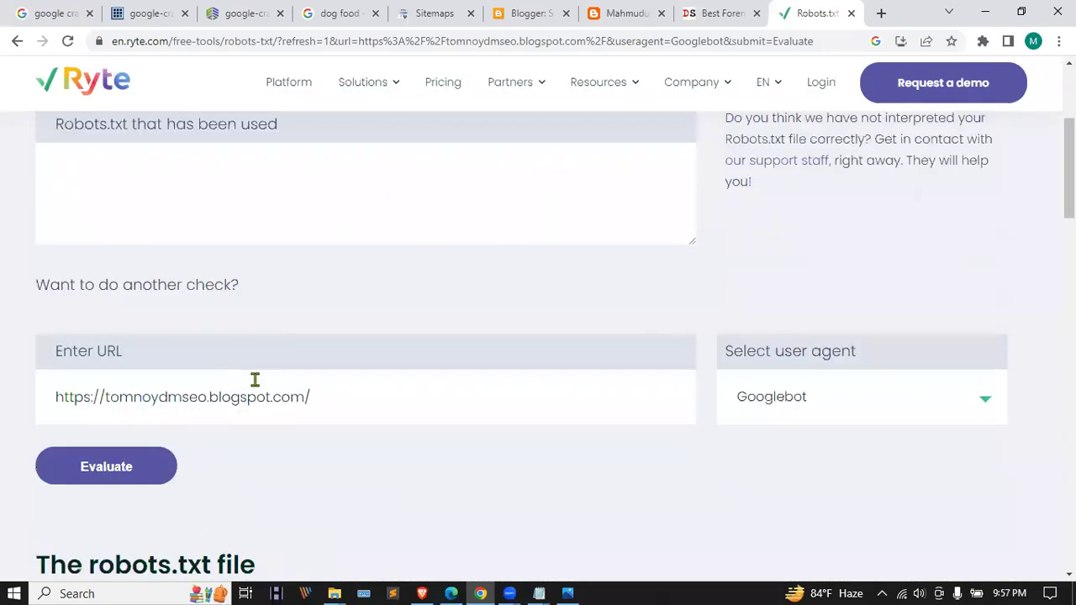
scroll(640, 420, "up", 3)
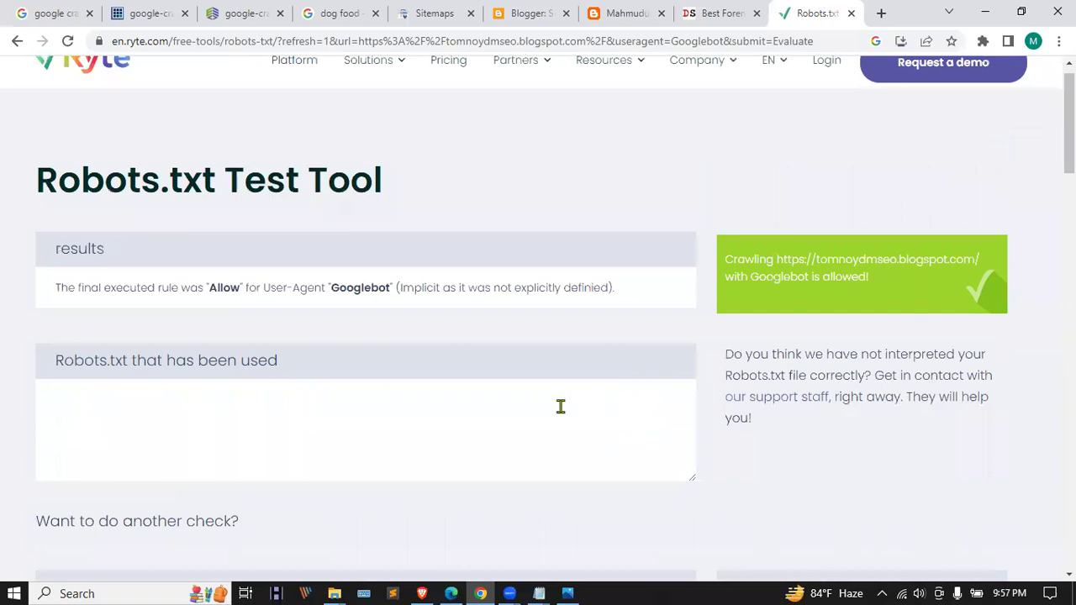
scroll(139, 384, "down", 3)
scroll(140, 384, "up", 1)
scroll(140, 384, "down", 3)
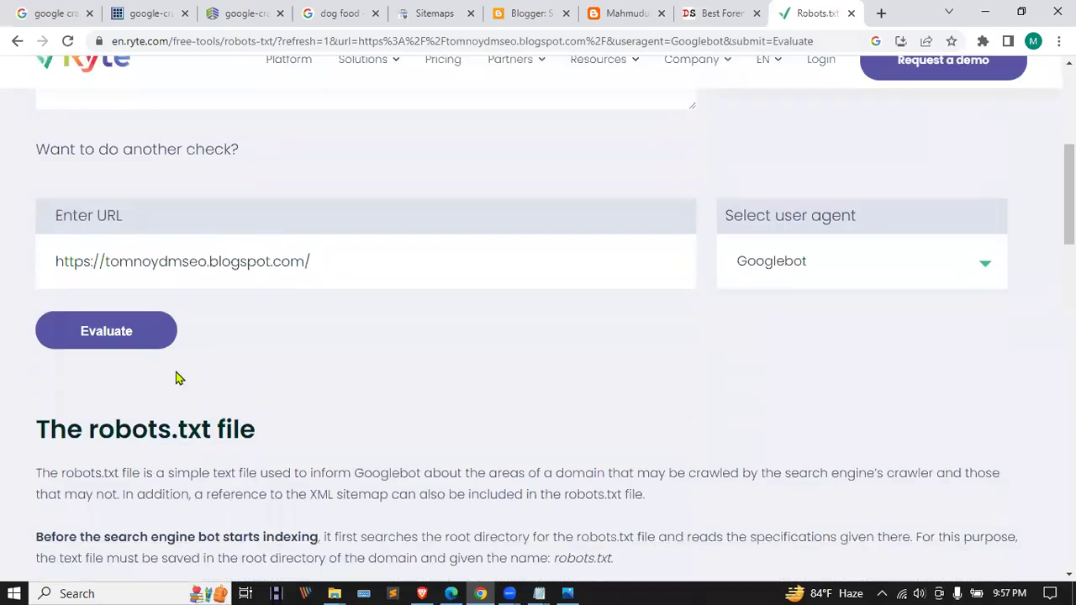
left_click(907, 263)
left_click(908, 263)
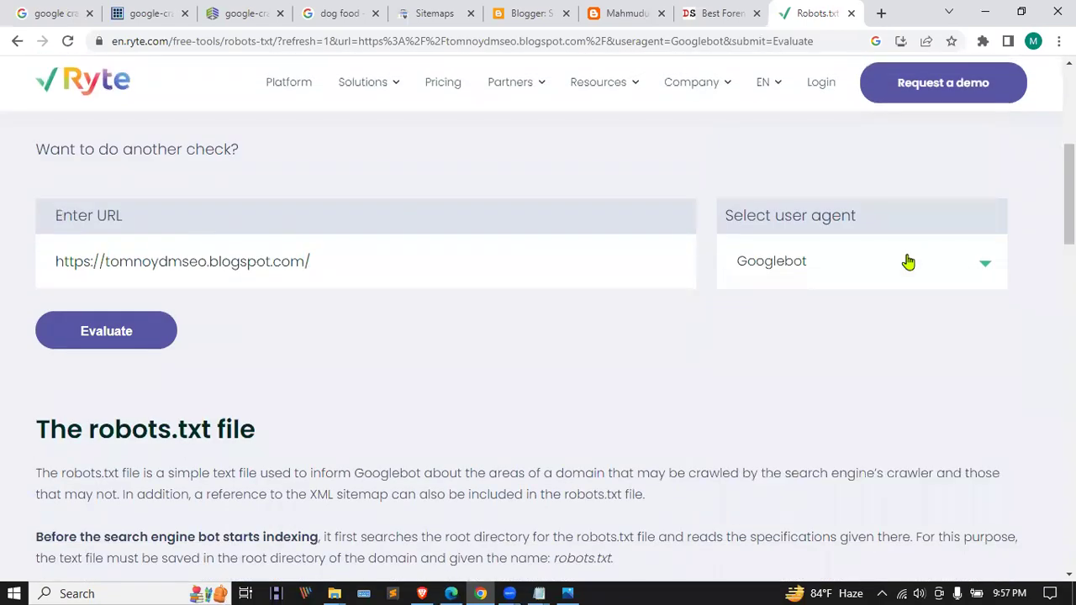
- Return from Ryte to the robots txt checker search results and open TechnicalSEO's robots.txt Validator and Testing Tool
left_click(106, 329)
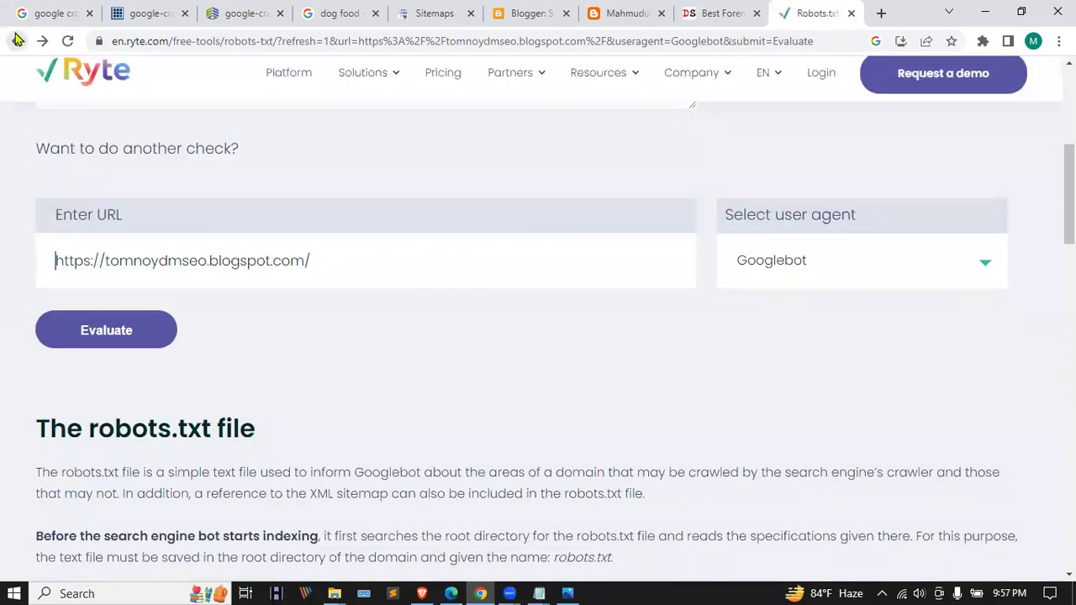
left_click(17, 39)
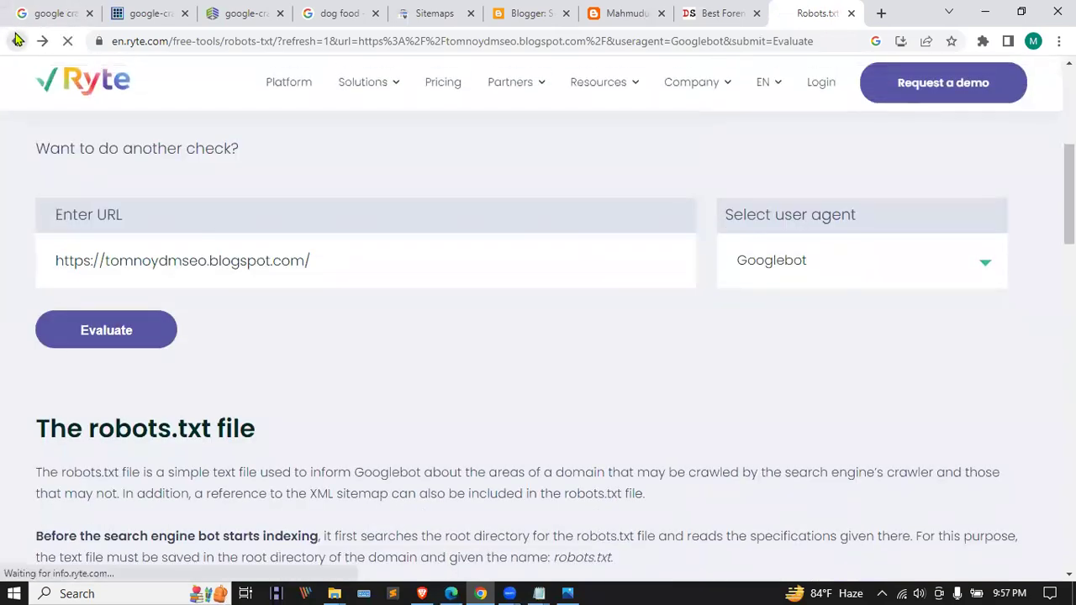
left_click(17, 40)
left_click(16, 39)
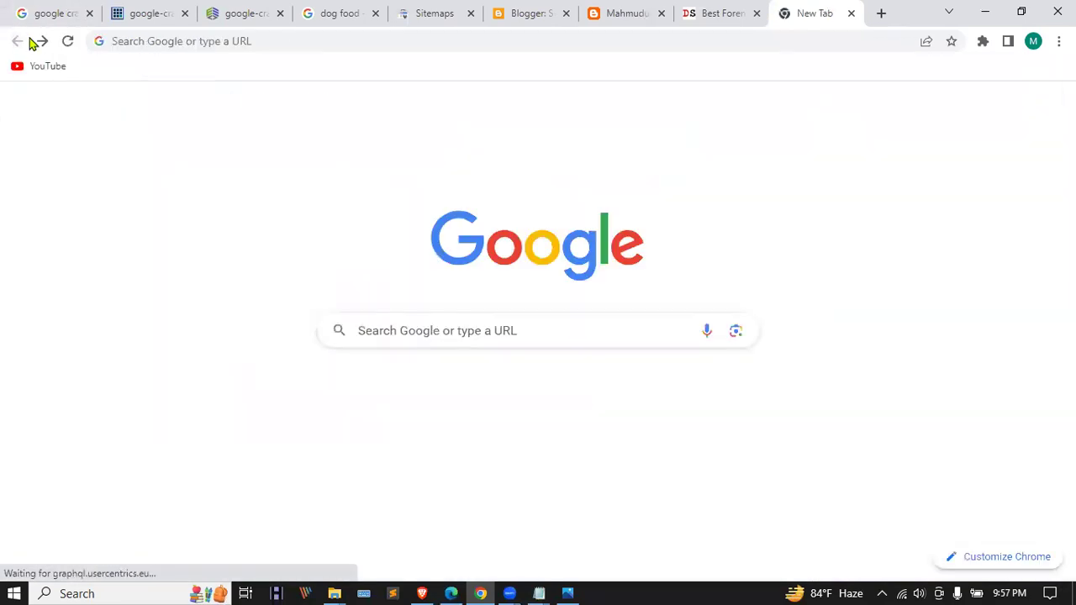
left_click(42, 40)
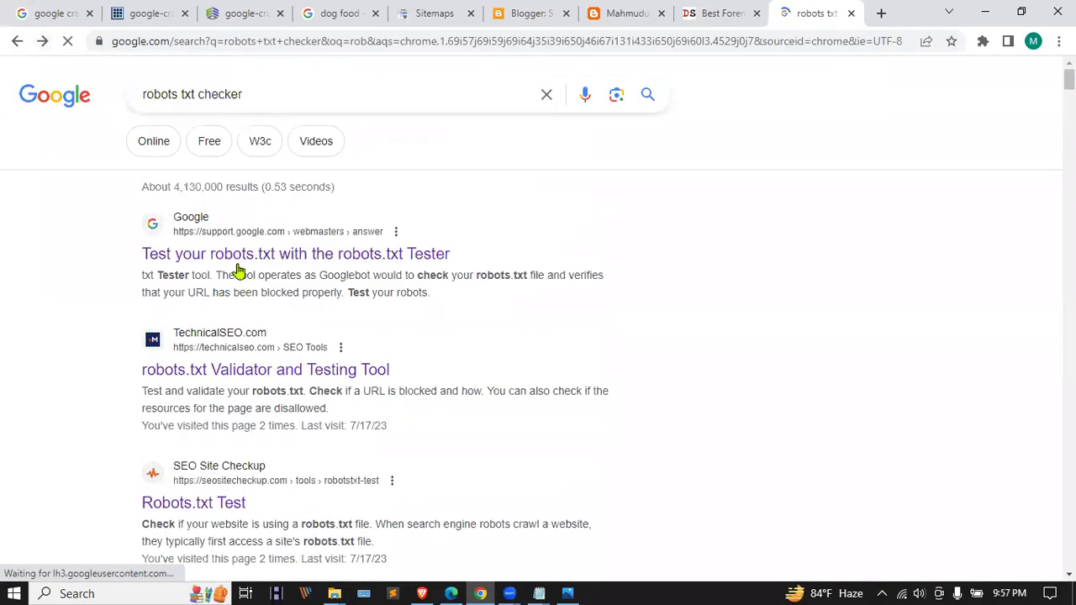
left_click(200, 375)
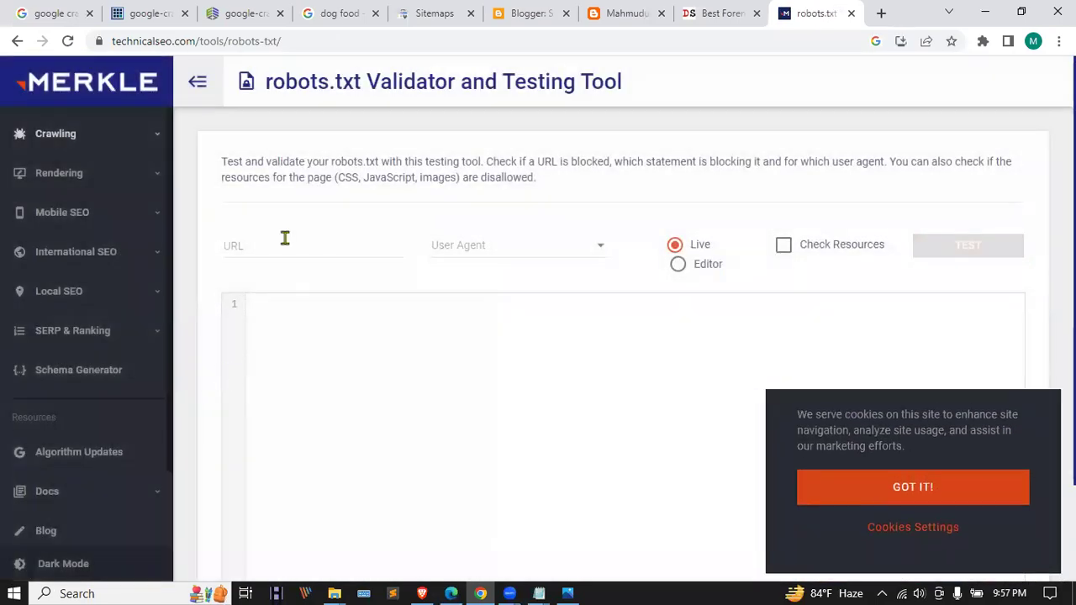
left_click(284, 238)
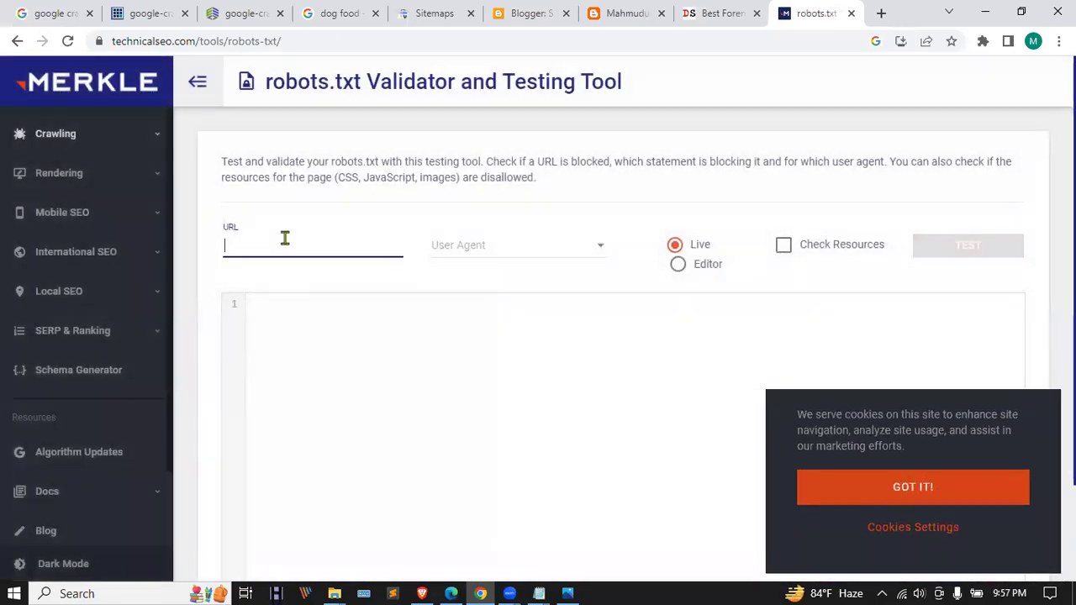
type("https://tomnoydmseo.blogspot.com/")
left_click(547, 252)
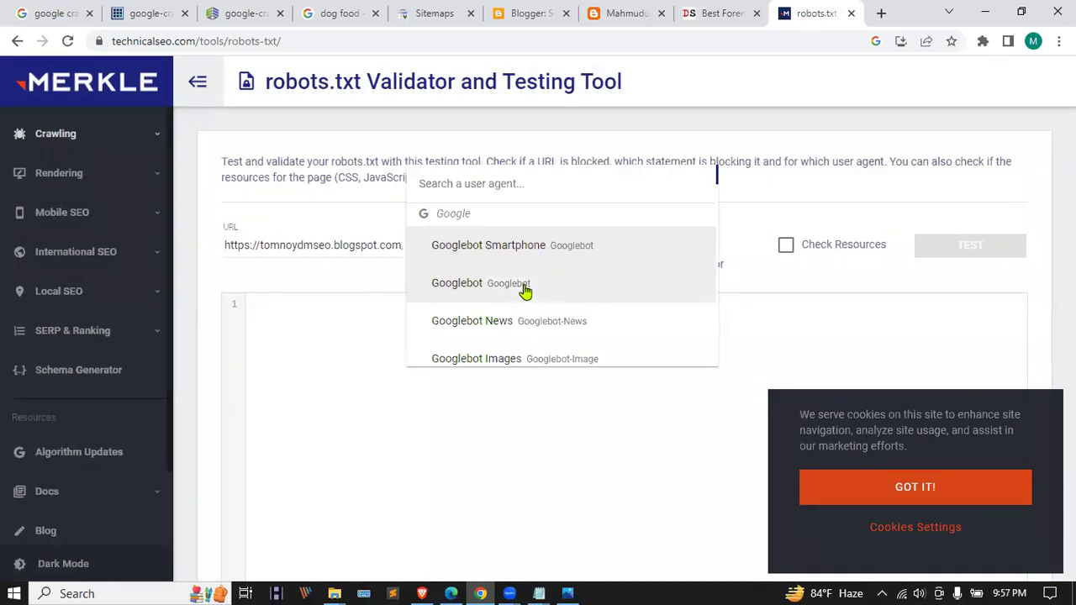
left_click(525, 290)
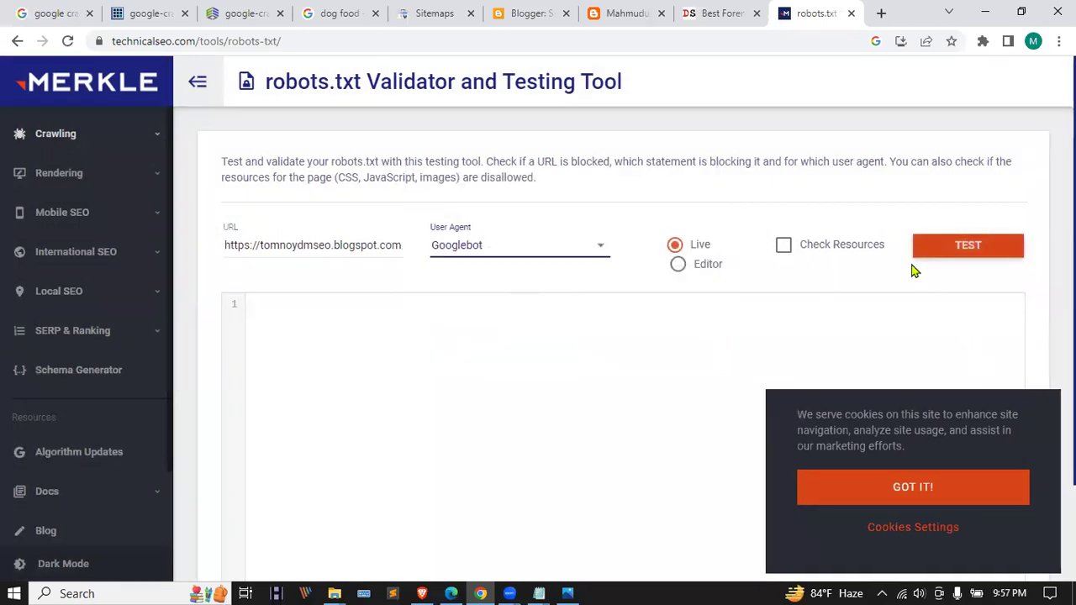
left_click(946, 256)
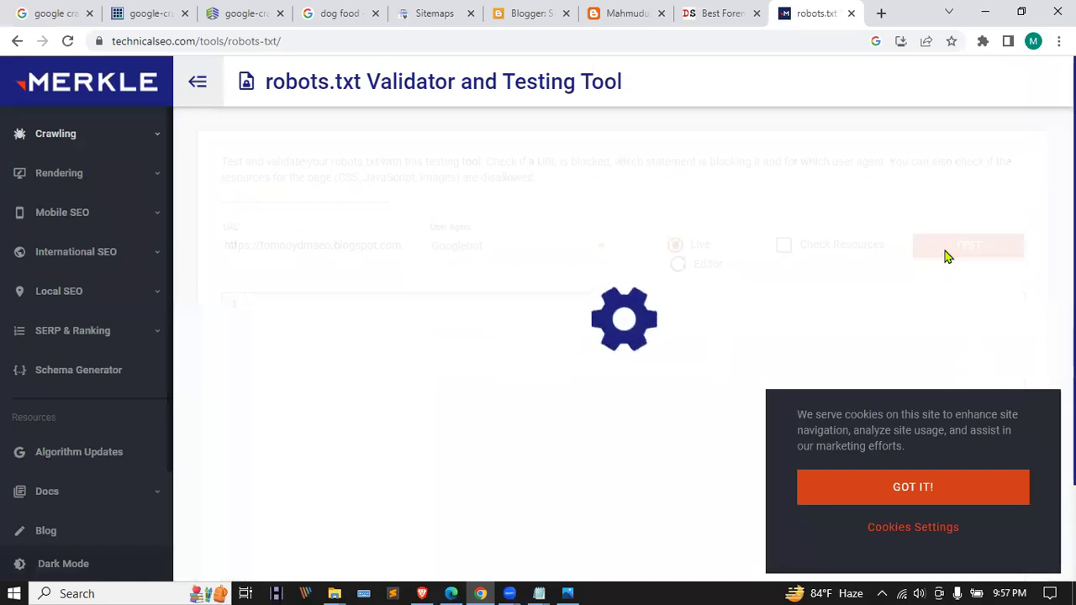
left_click(953, 488)
scroll(891, 416, "down", 2)
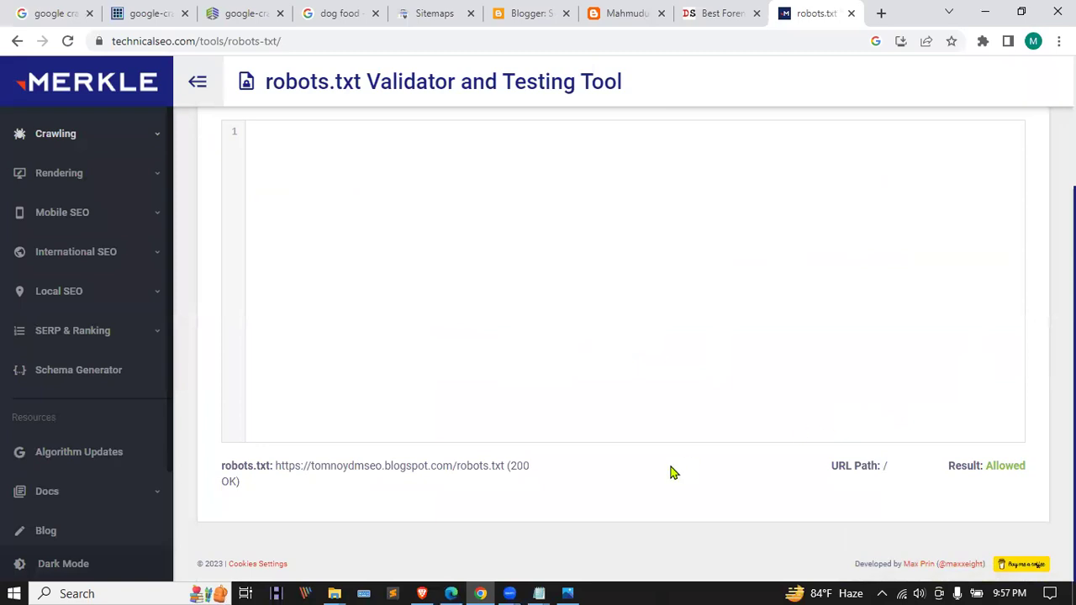
left_click_drag(949, 465, 1032, 471)
left_click(1019, 469)
left_click_drag(241, 482, 200, 484)
left_click(648, 444)
left_click(627, 14)
left_click(344, 46)
left_click(342, 45)
type("/")
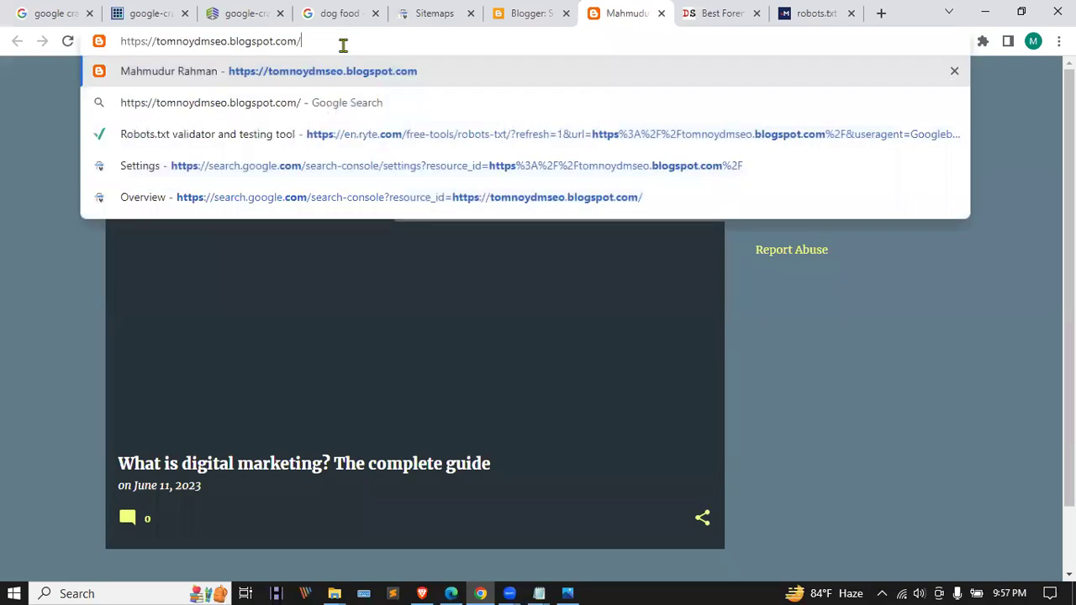
type("robots")
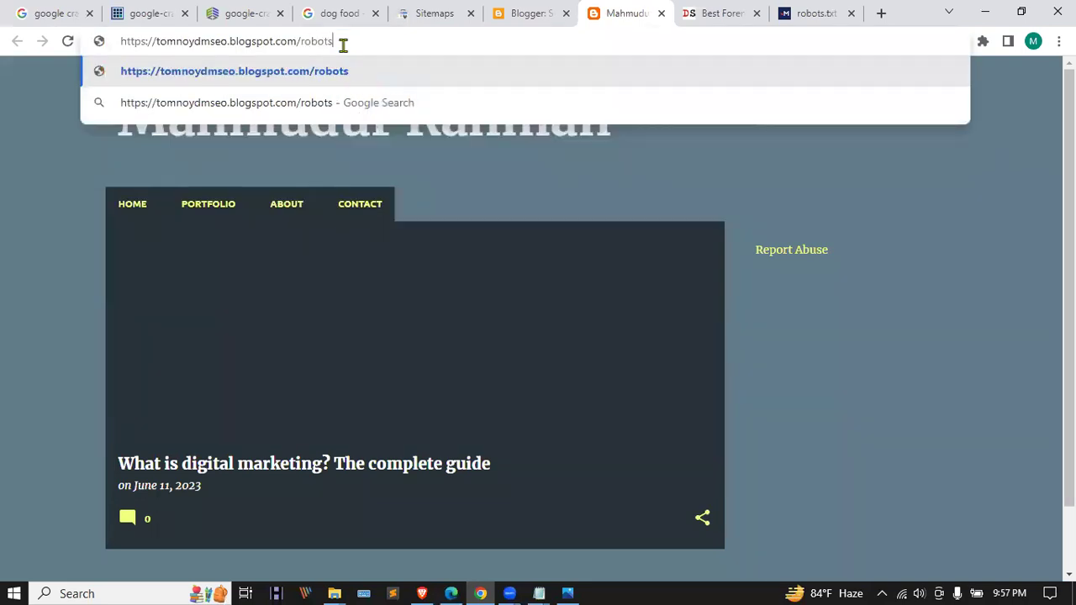
type(".")
type("txt")
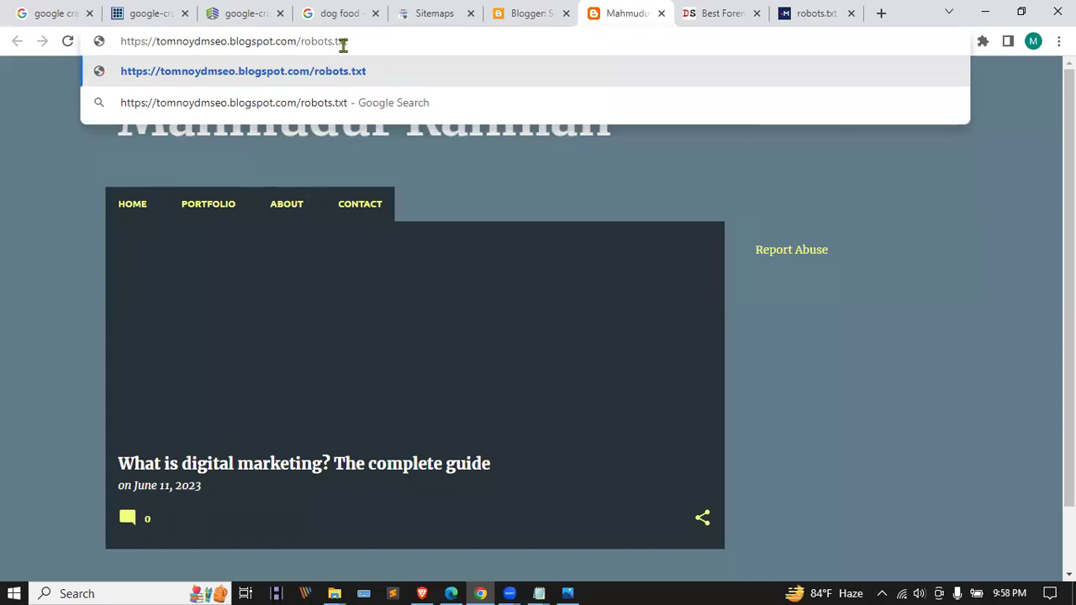
key("Return")
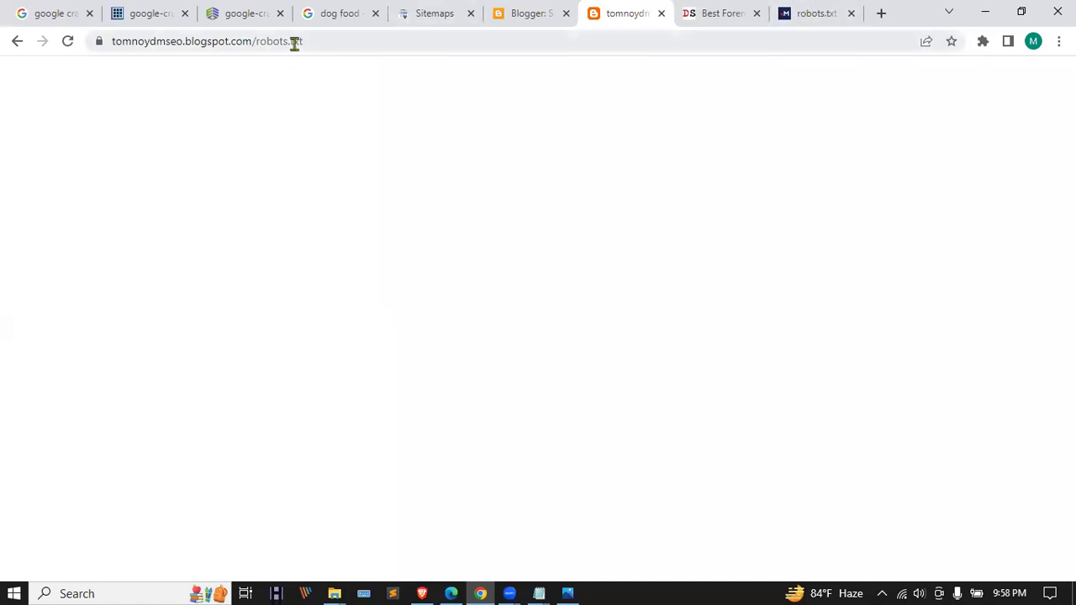
- Return to the robots.txt validator and retest the blog URL with the Googlebot Images user agent
left_click(801, 8)
scroll(401, 507, "up", 1)
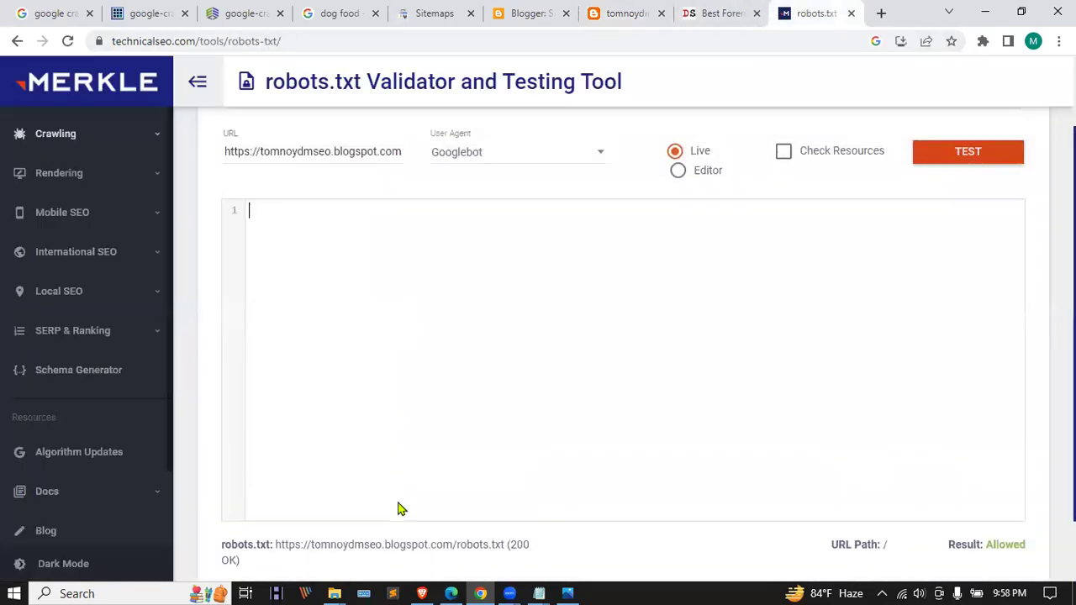
left_click(558, 156)
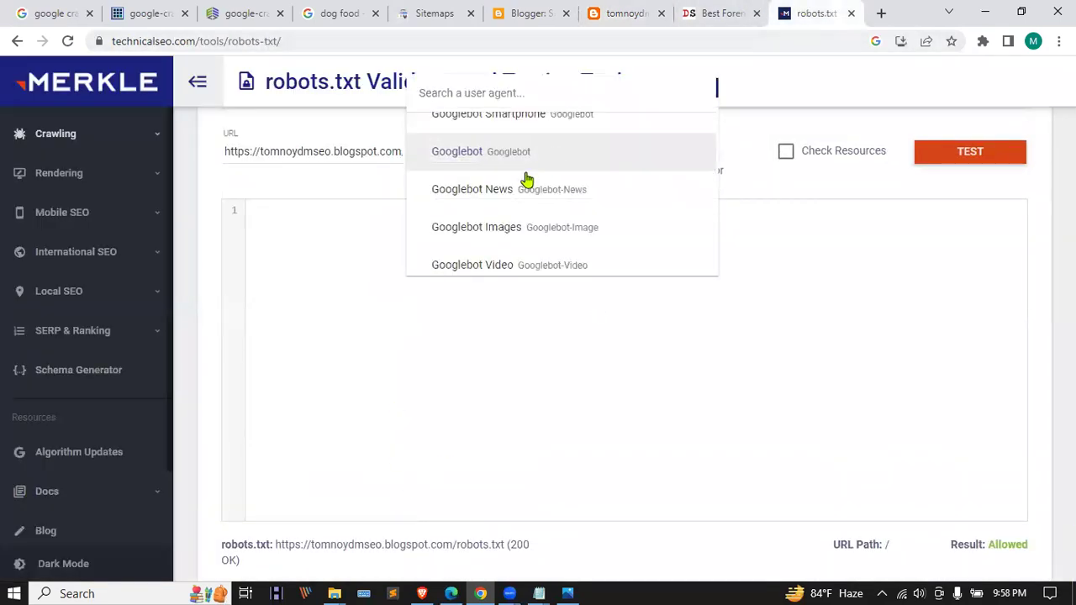
left_click(531, 230)
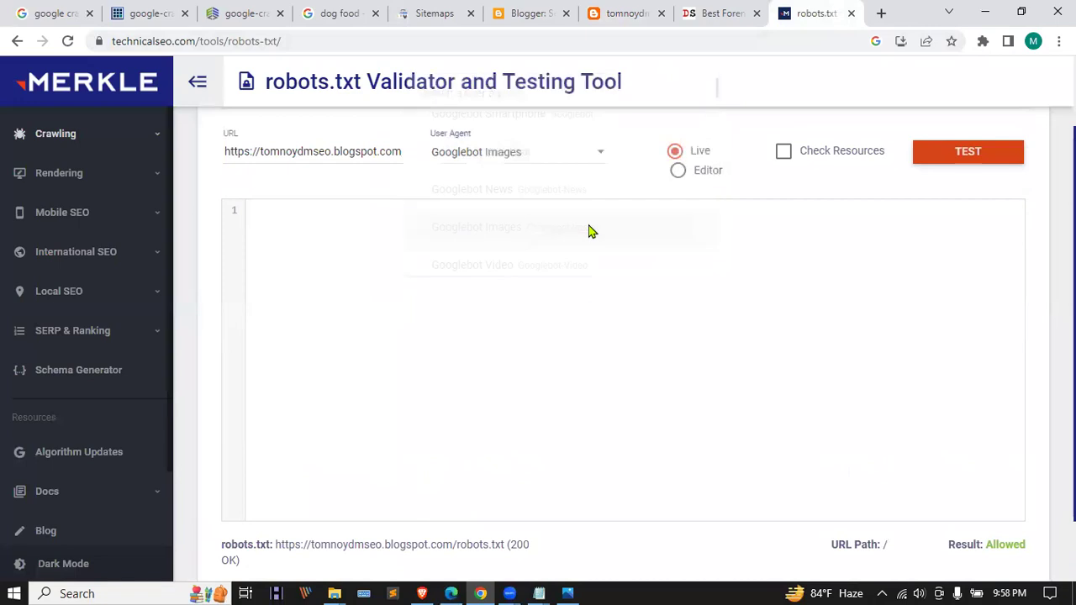
left_click(952, 160)
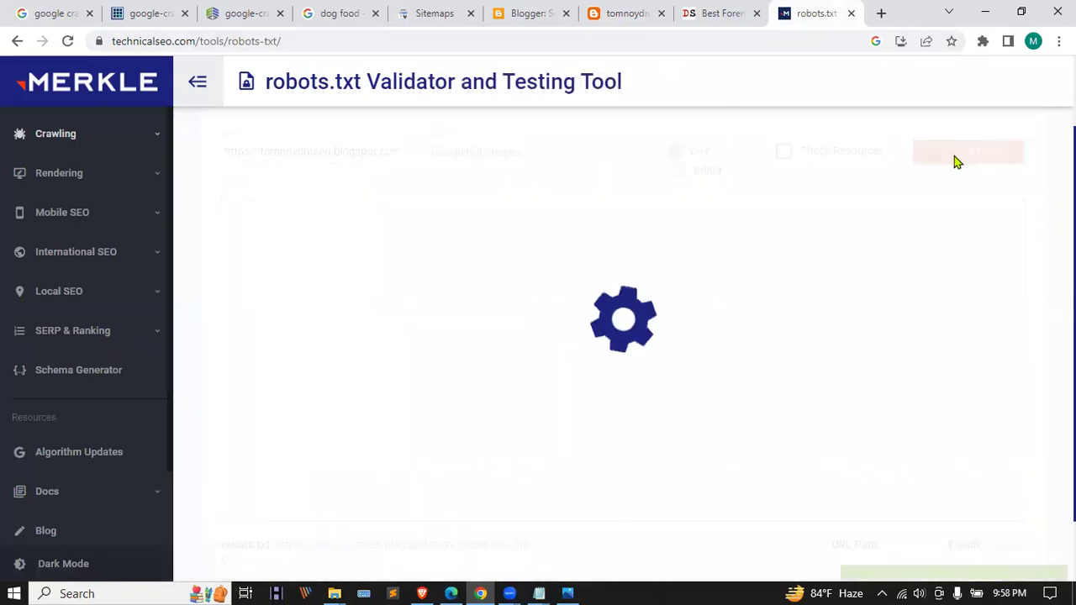
scroll(886, 377, "down", 1)
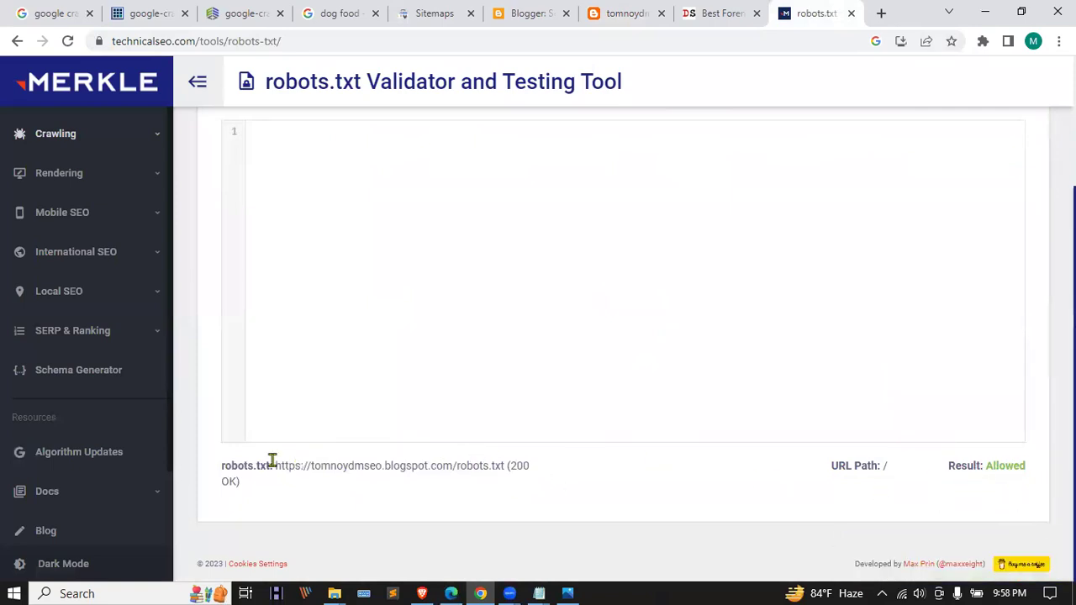
- Open the robots.txt address from the validator's result in a new tab, place it beside the existing robots.txt tab, and compare both
left_click_drag(275, 466, 505, 468)
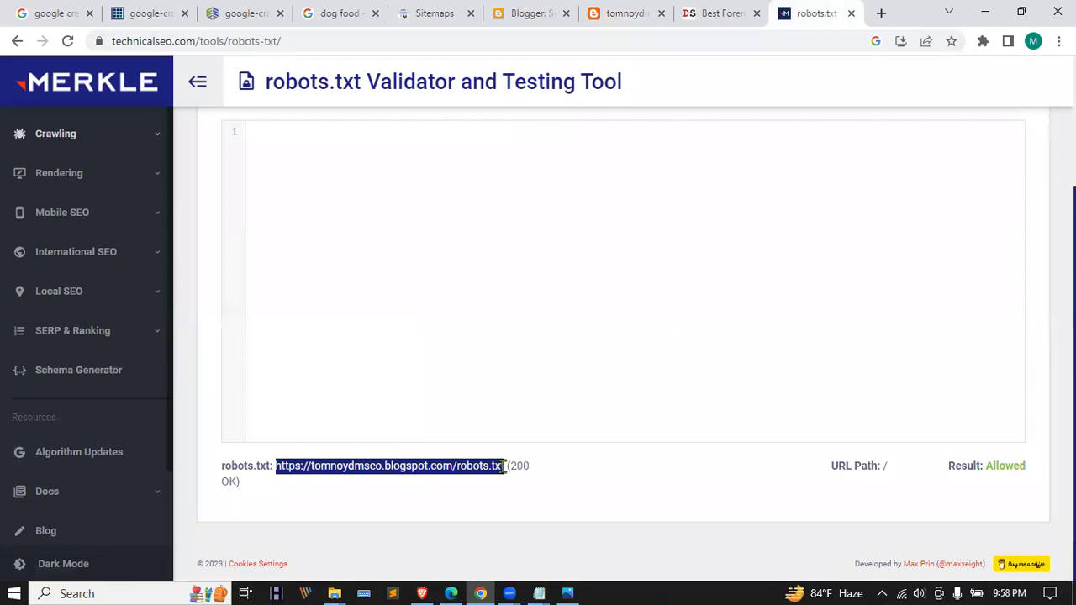
key("ctrl+c")
key("ctrl+Page_Up")
left_click(881, 14)
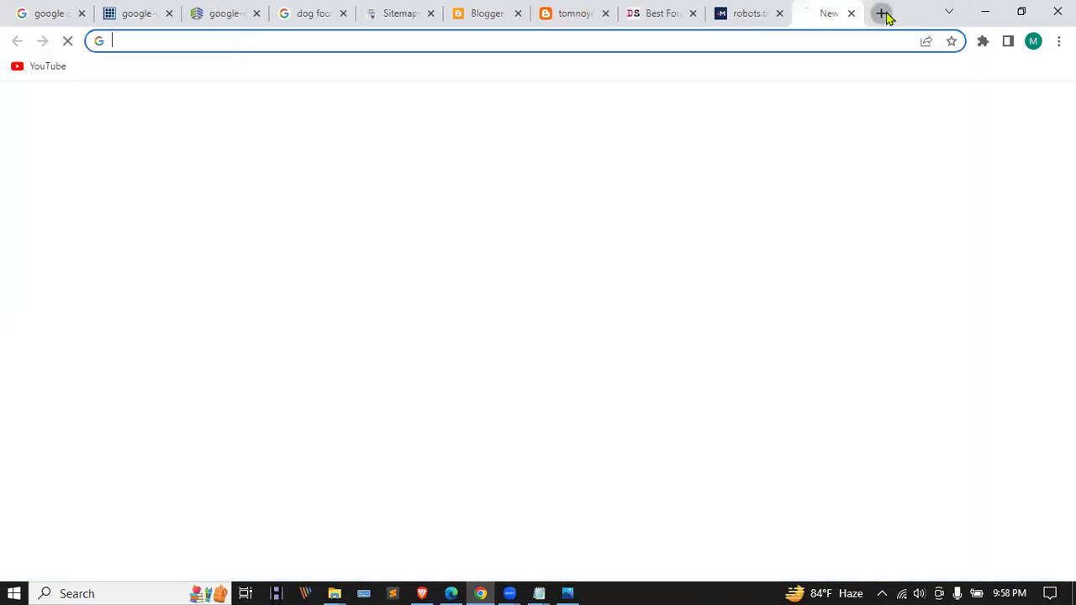
key("ctrl+v")
key("Return")
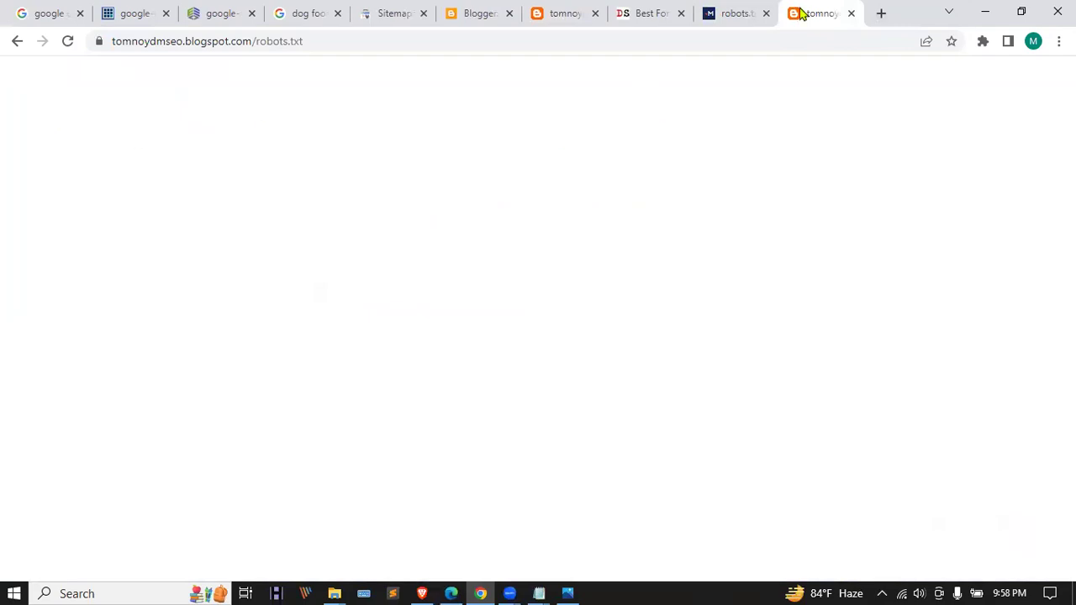
left_click_drag(812, 6, 551, 7)
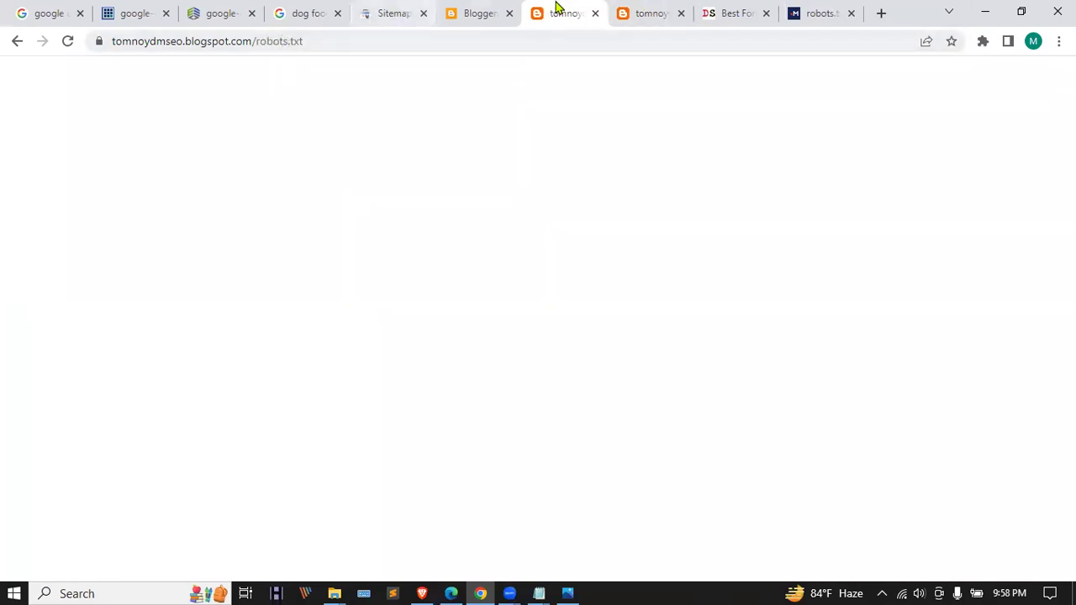
left_click_drag(552, 8, 639, 7)
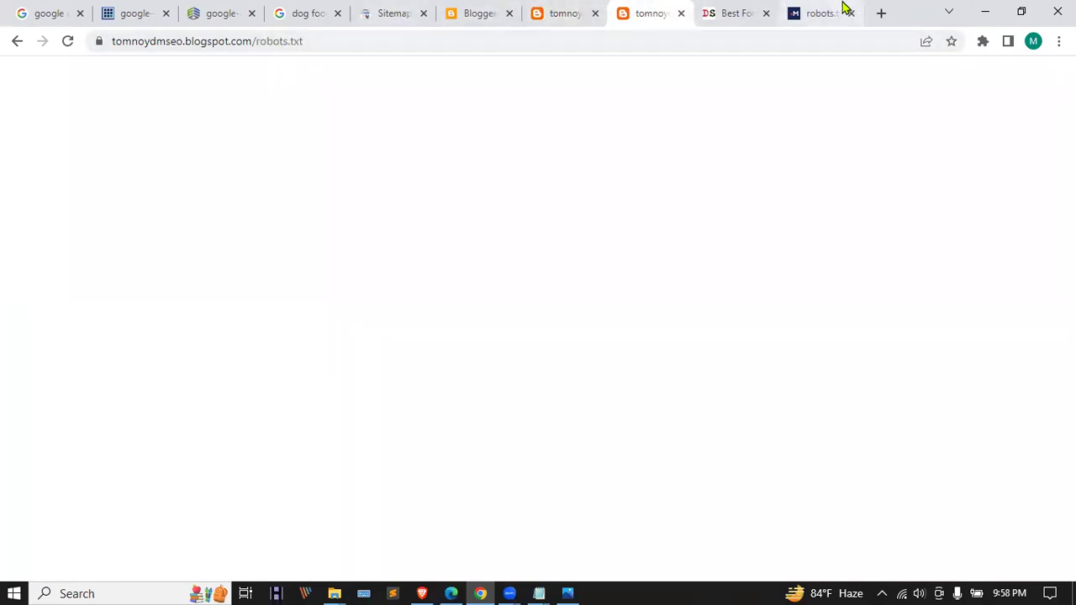
left_click(840, 8)
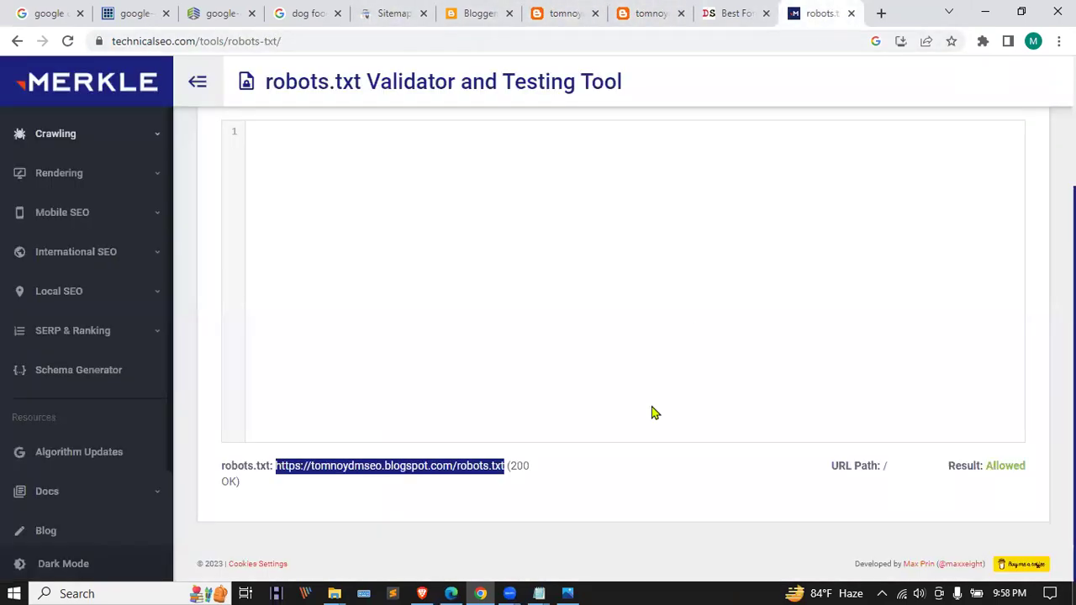
- Examine the blog's Blogger settings, from the basic and HTTPS options to the site feed, and switch to Search Console's Sitemaps page
left_click(730, 10)
left_click(501, 14)
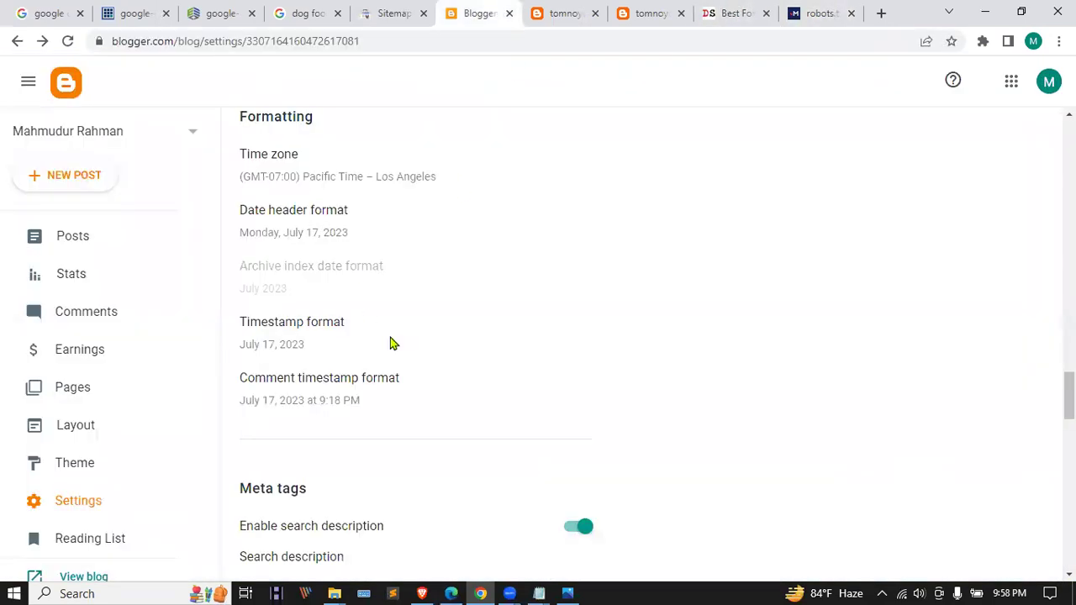
scroll(404, 382, "up", 10)
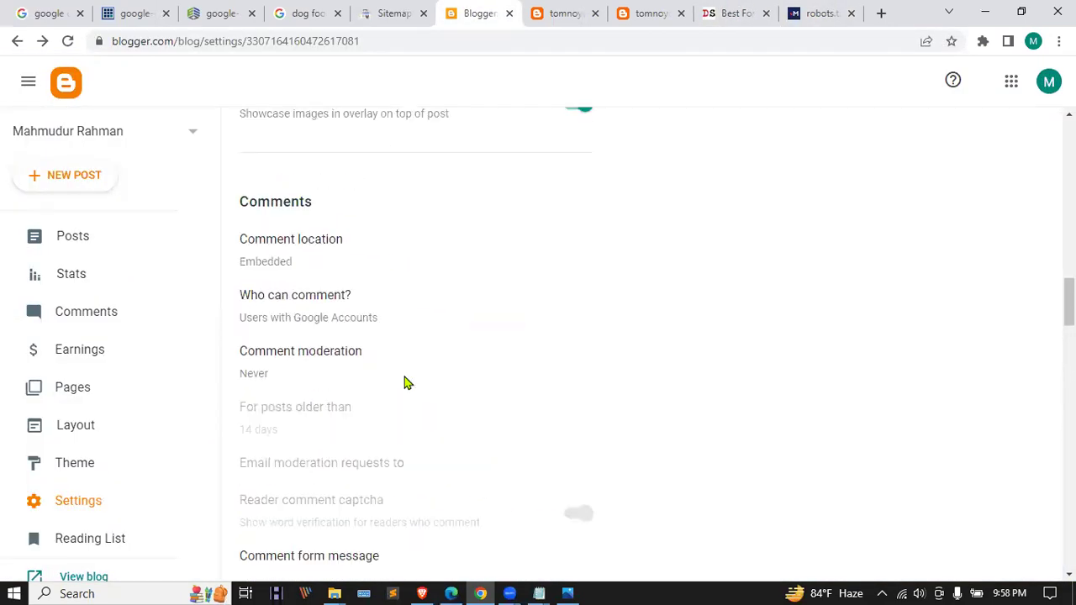
scroll(286, 248, "up", 15)
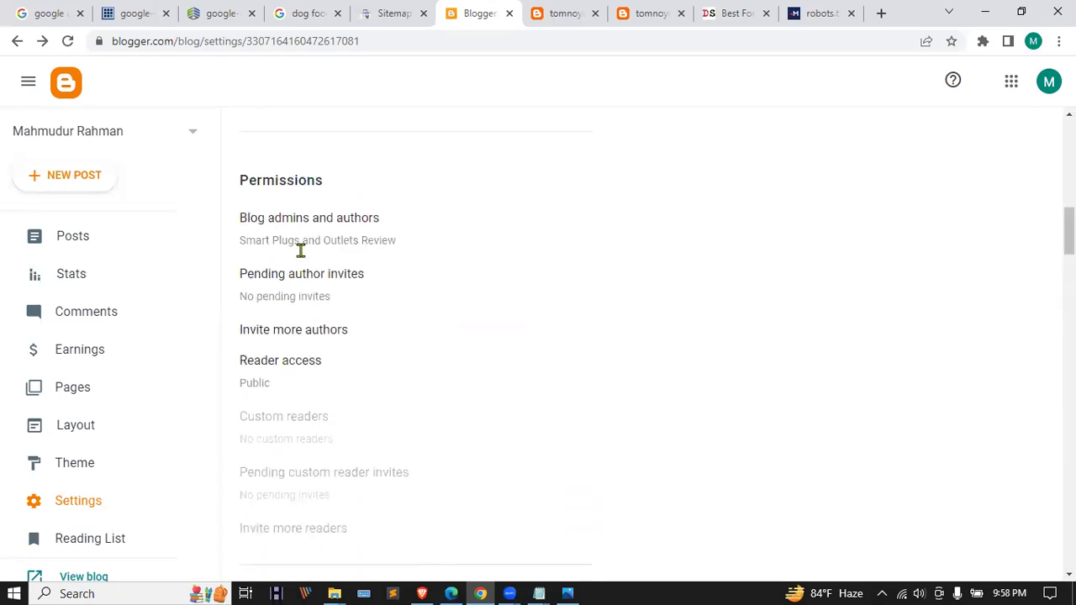
scroll(303, 256, "up", 1)
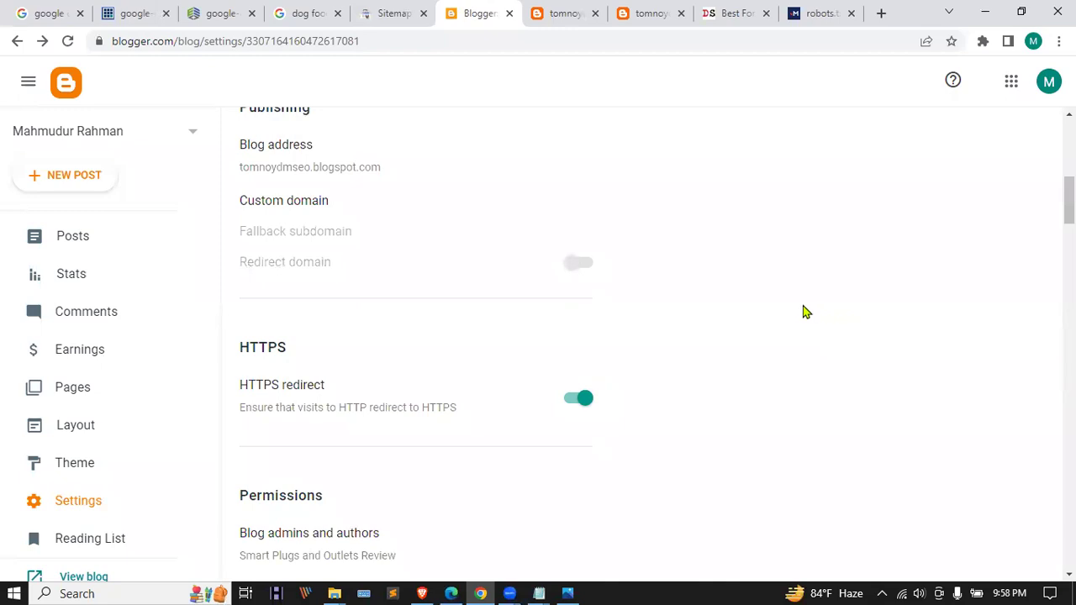
scroll(803, 311, "down", 20)
scroll(803, 311, "down", 11)
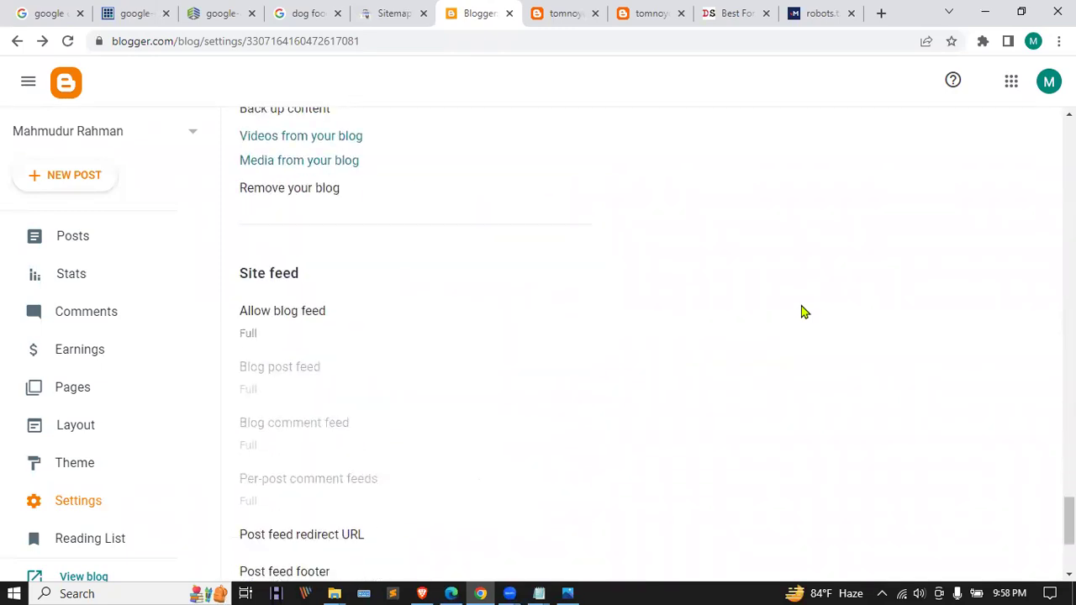
scroll(779, 306, "down", 3)
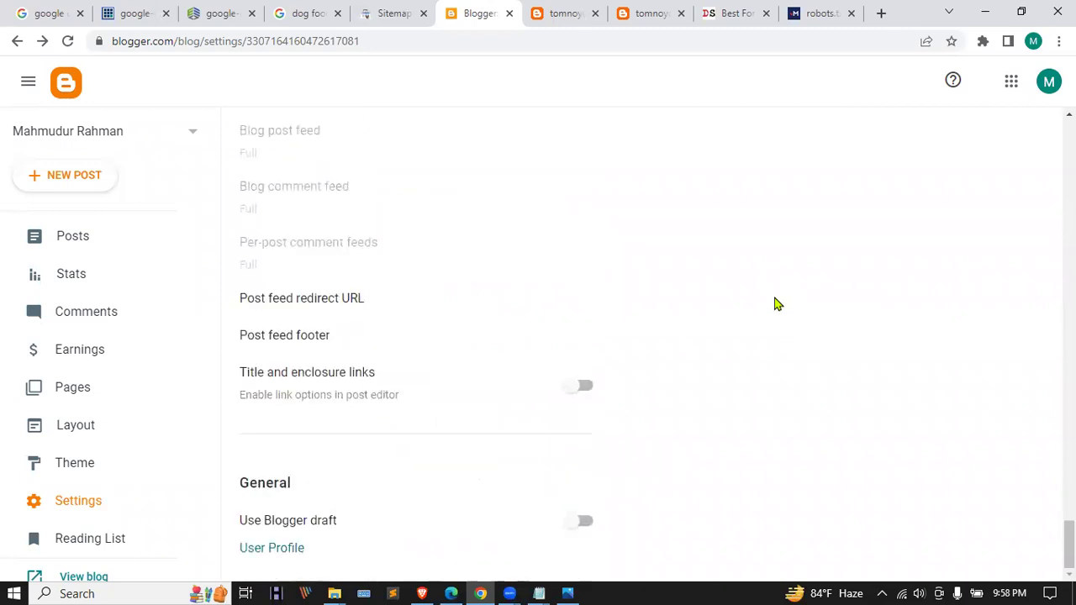
scroll(575, 316, "up", 2)
scroll(575, 316, "up", 20)
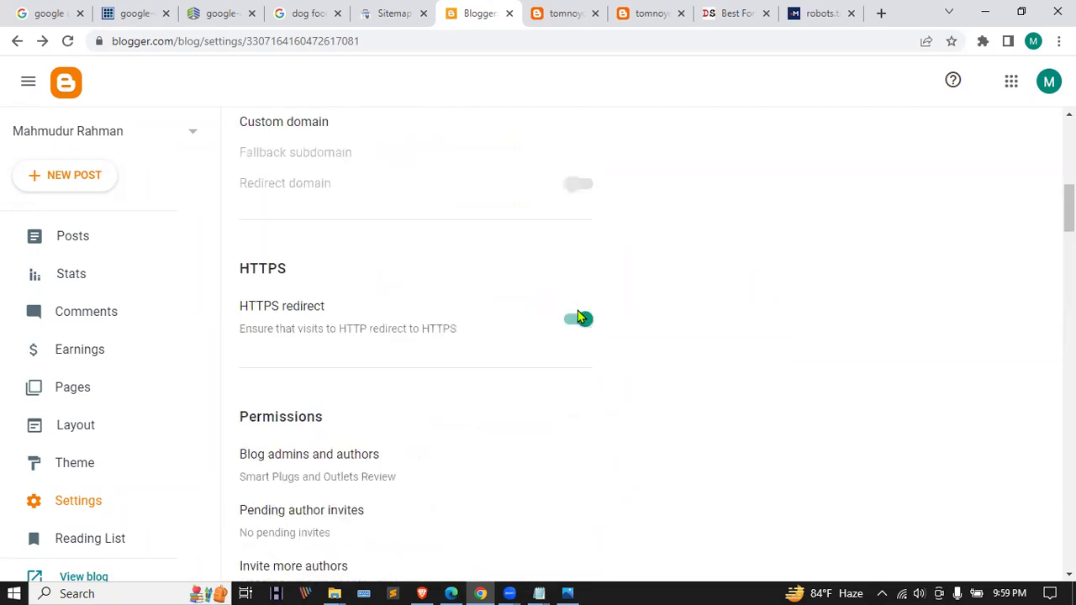
scroll(577, 315, "up", 8)
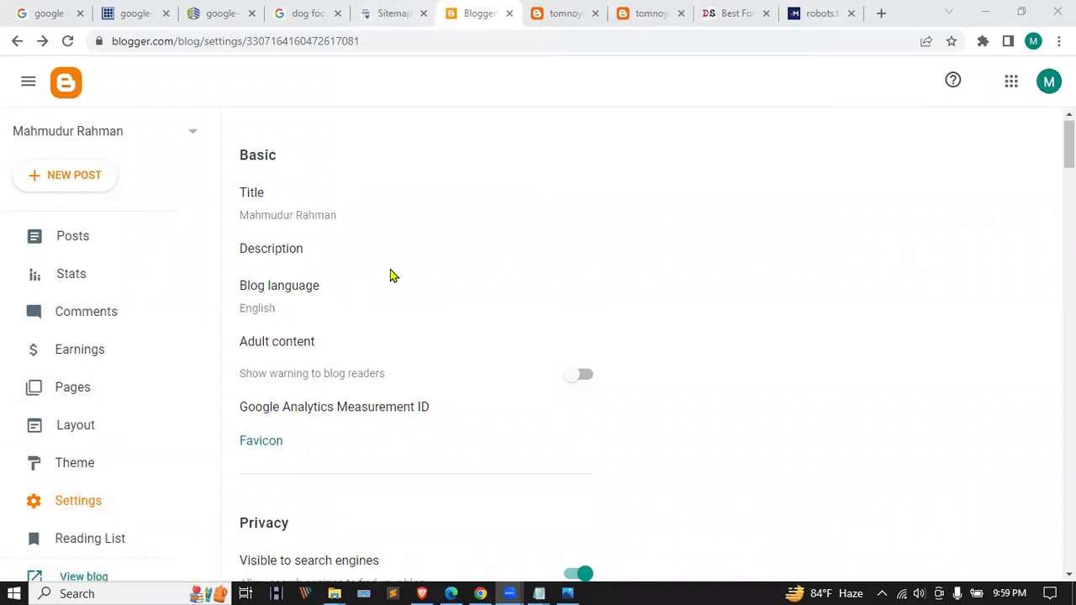
scroll(389, 282, "down", 15)
scroll(391, 290, "down", 5)
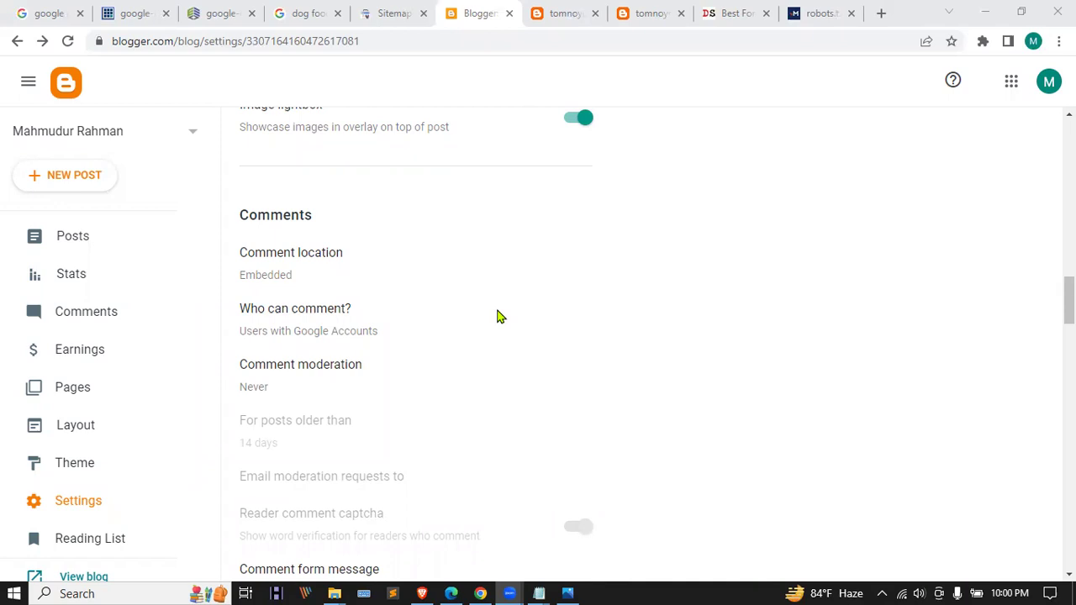
left_click(395, 12)
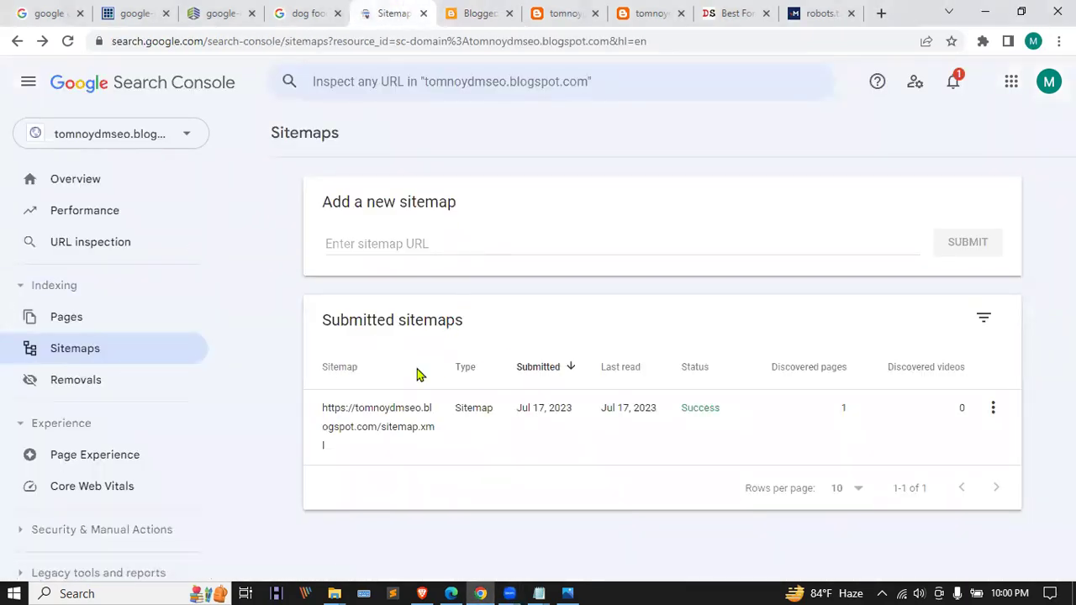
- Switch to the Edge window and look through the older posts in the LDM35 Facebook group's discussion feed
left_click(423, 240)
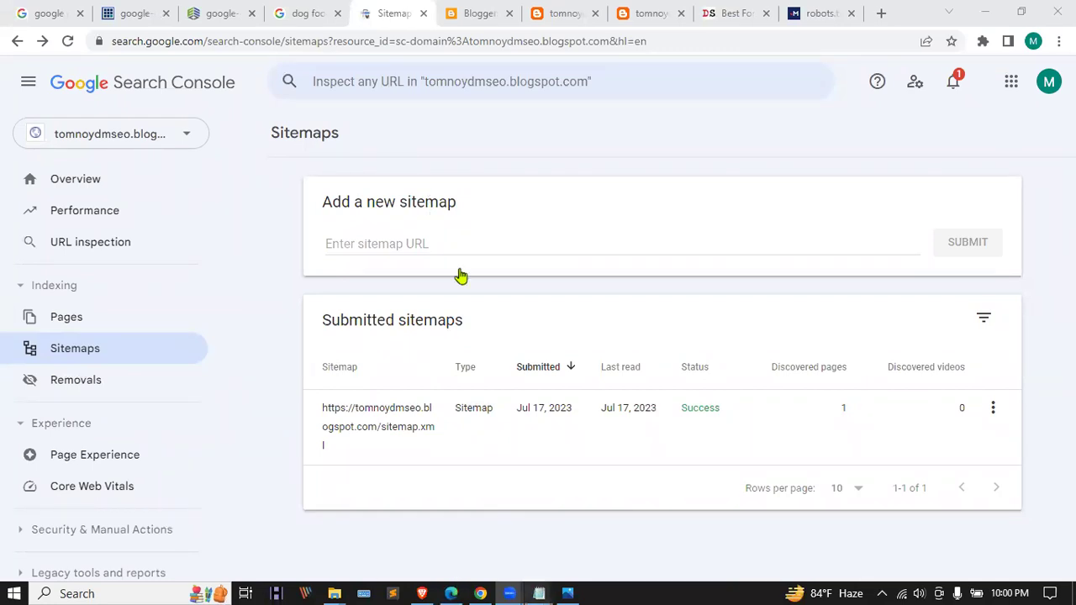
key("alt+Tab")
scroll(473, 281, "down", 10)
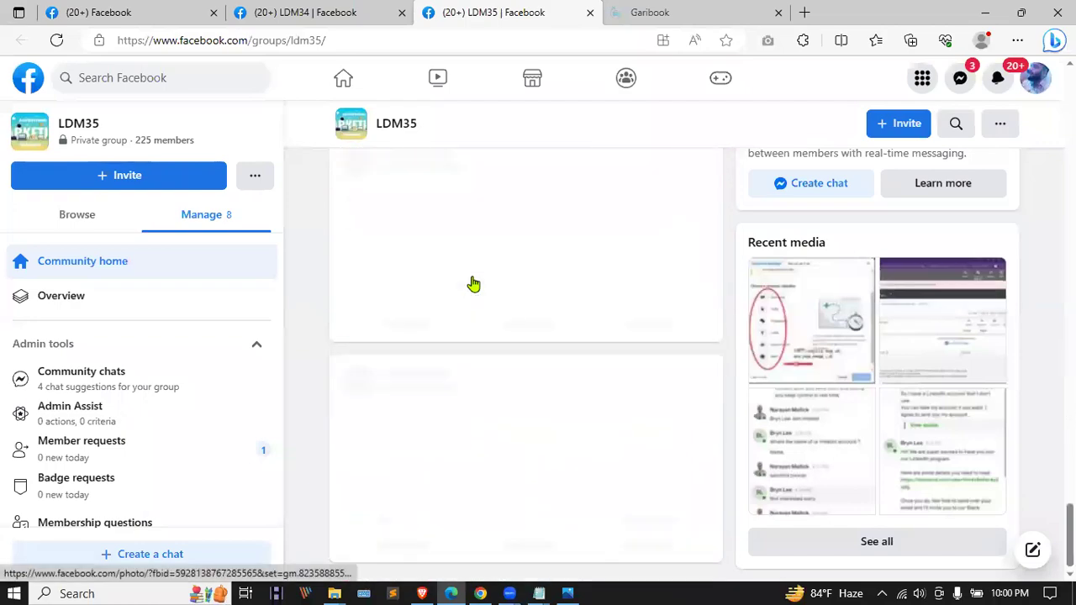
scroll(473, 284, "down", 15)
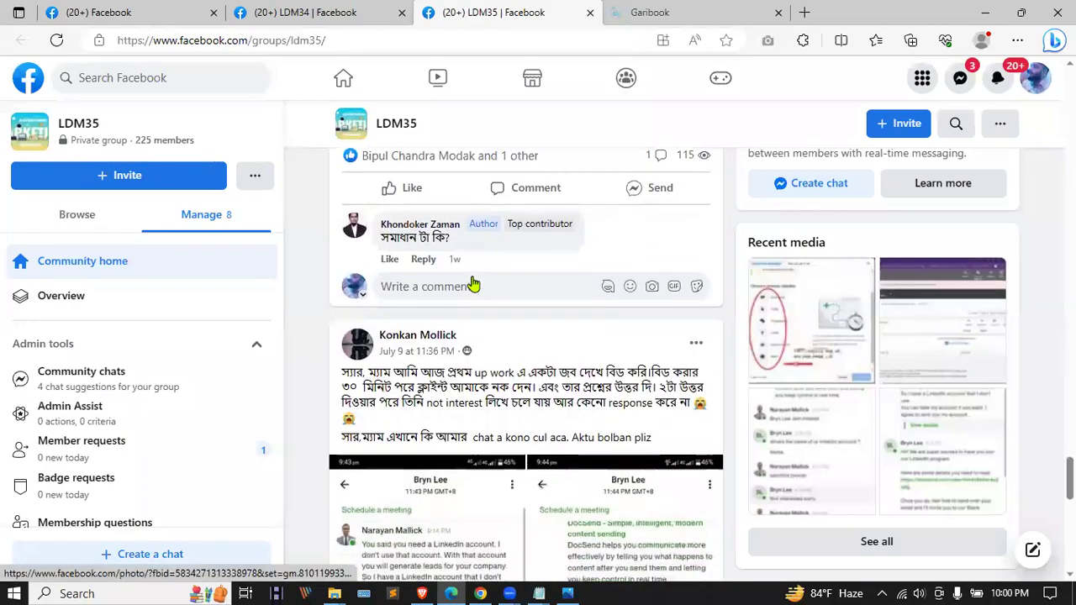
scroll(473, 284, "down", 15)
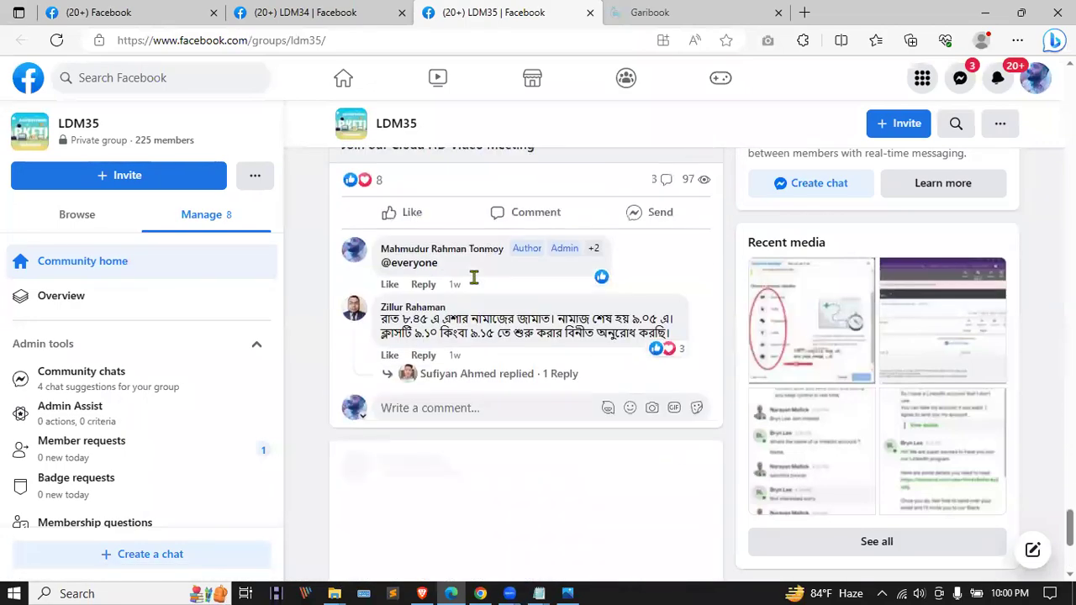
scroll(473, 283, "down", 15)
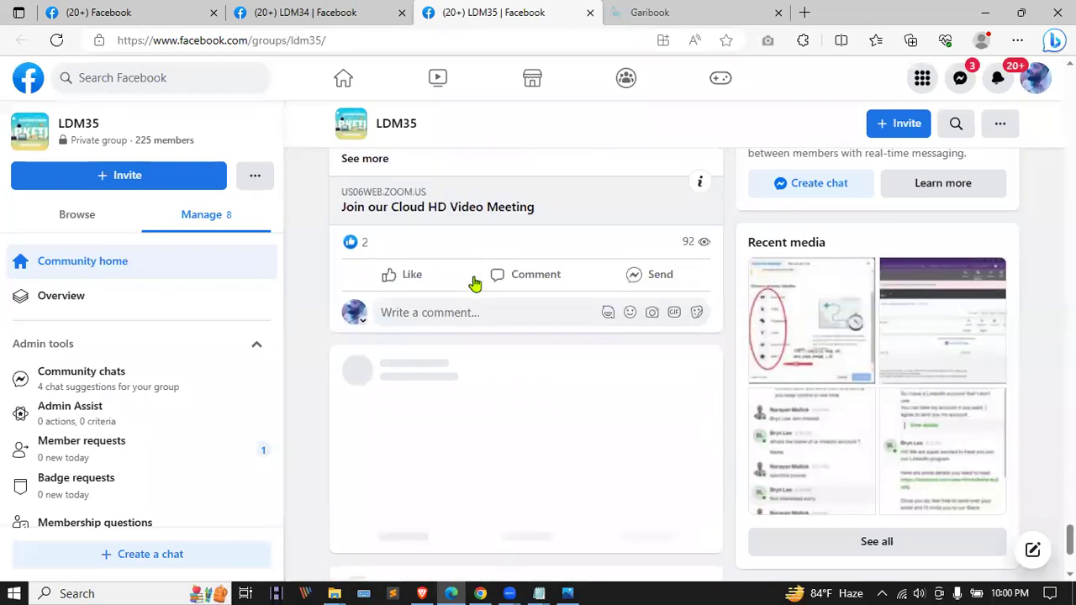
scroll(473, 284, "down", 15)
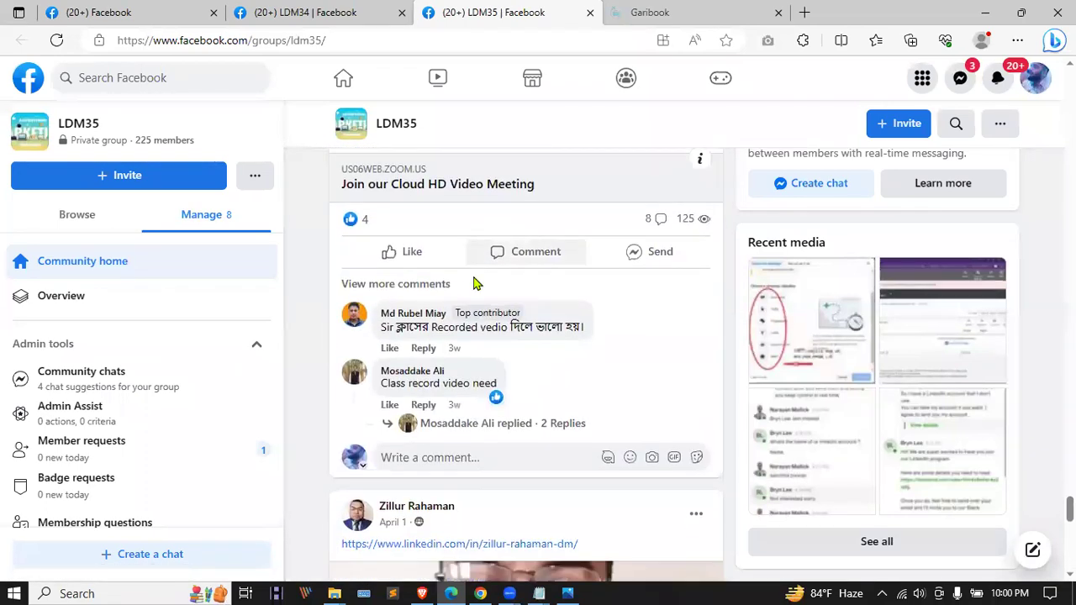
scroll(473, 284, "down", 15)
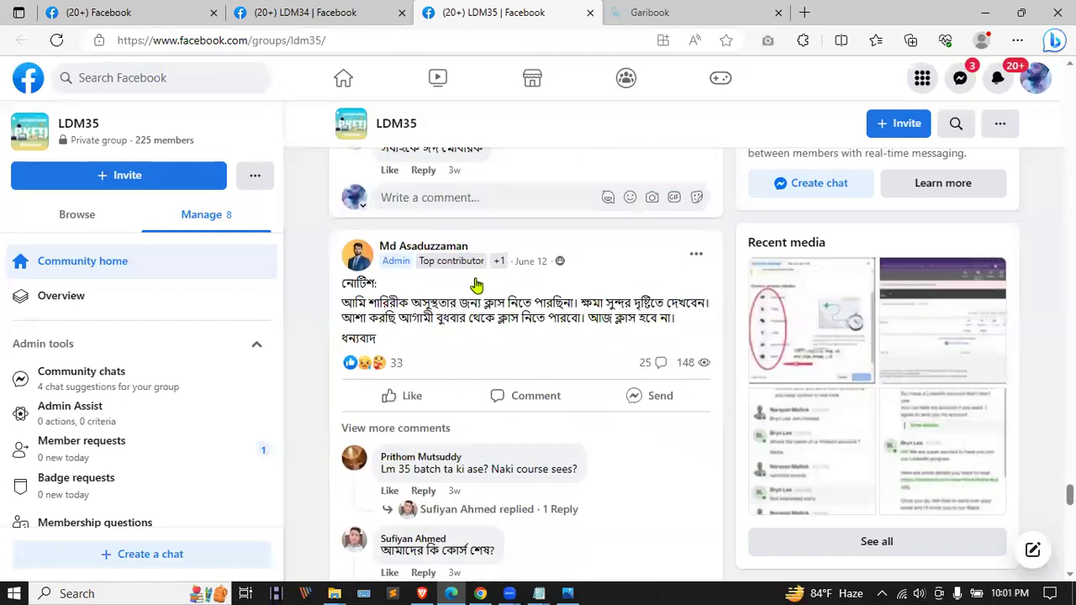
scroll(475, 285, "down", 15)
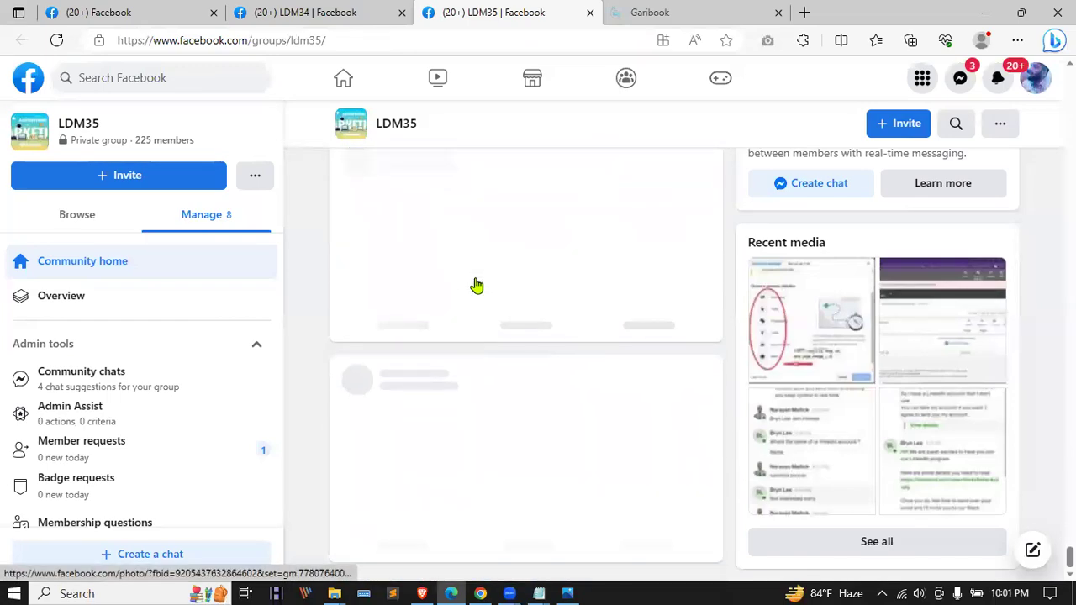
scroll(475, 286, "up", 8)
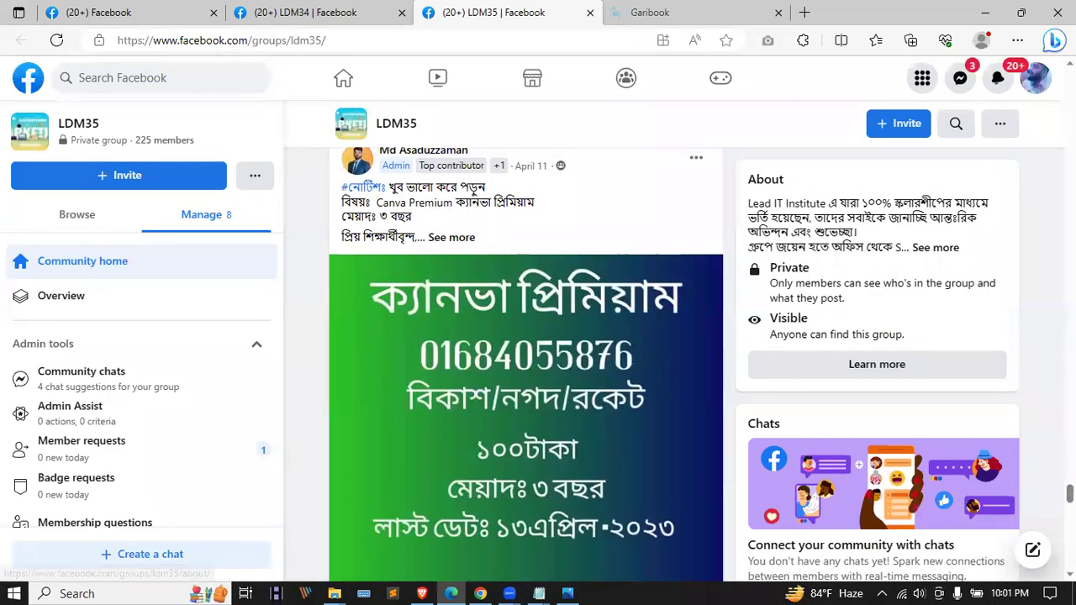
scroll(630, 344, "down", 5)
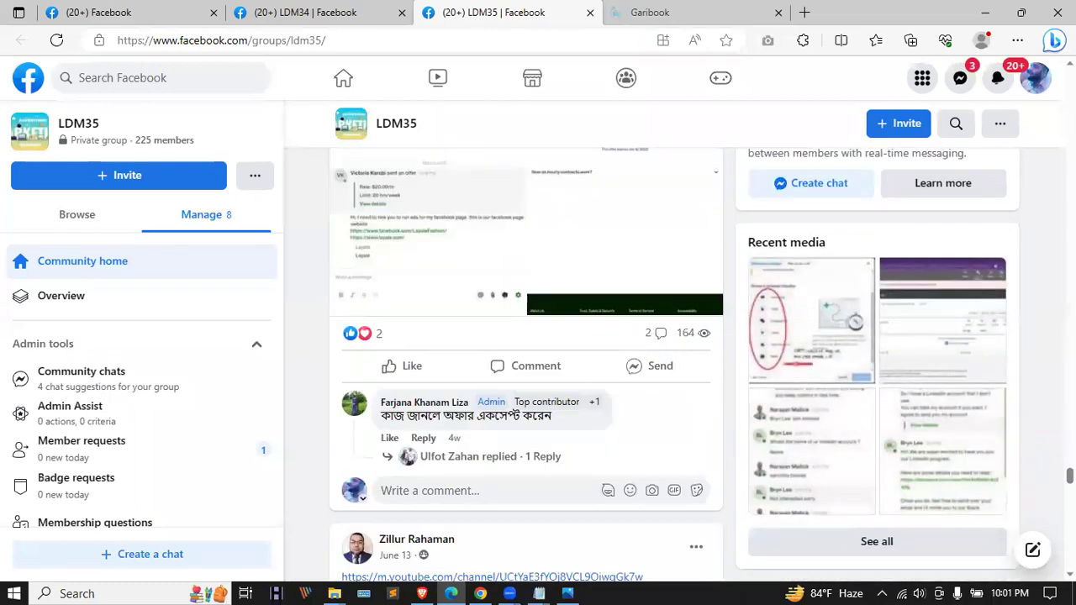
scroll(526, 336, "up", 15)
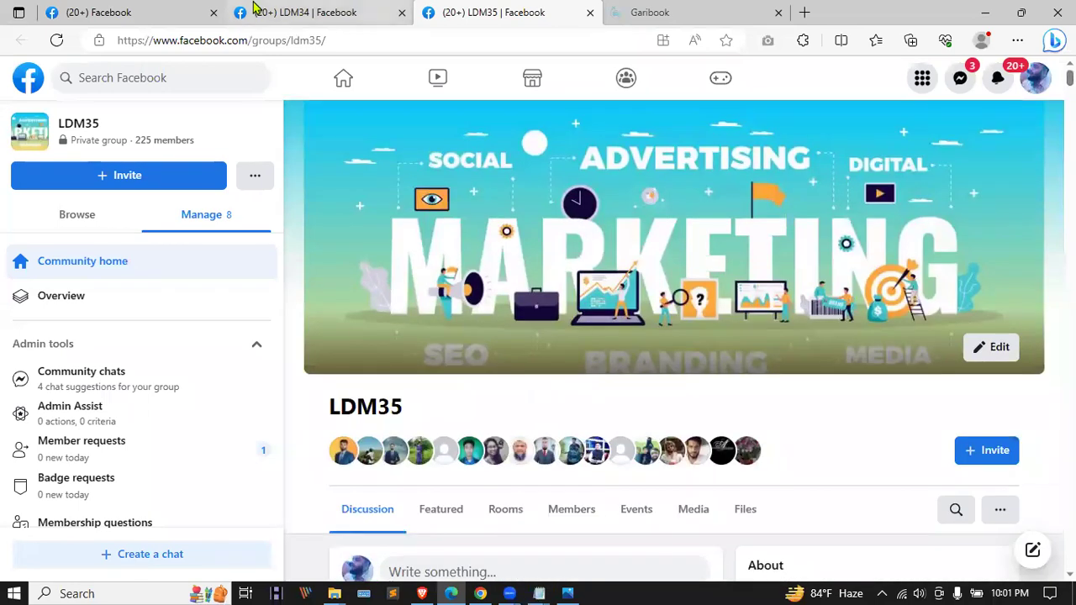
- Close the Garibook website and switch back to Search Console's Sitemaps page in Chrome
left_click(254, 12)
left_click(511, 10)
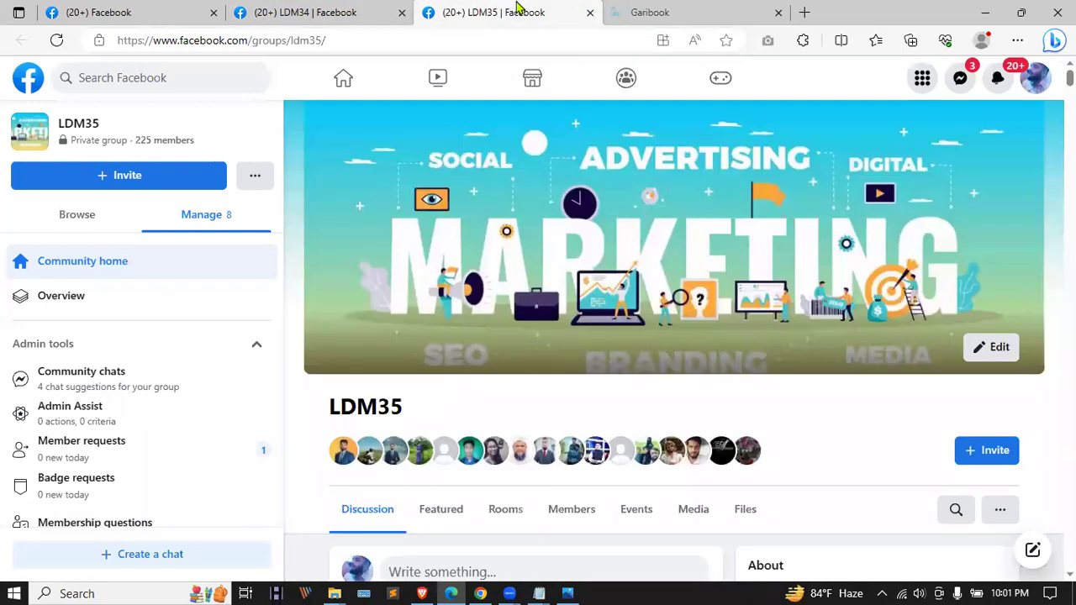
left_click(670, 9)
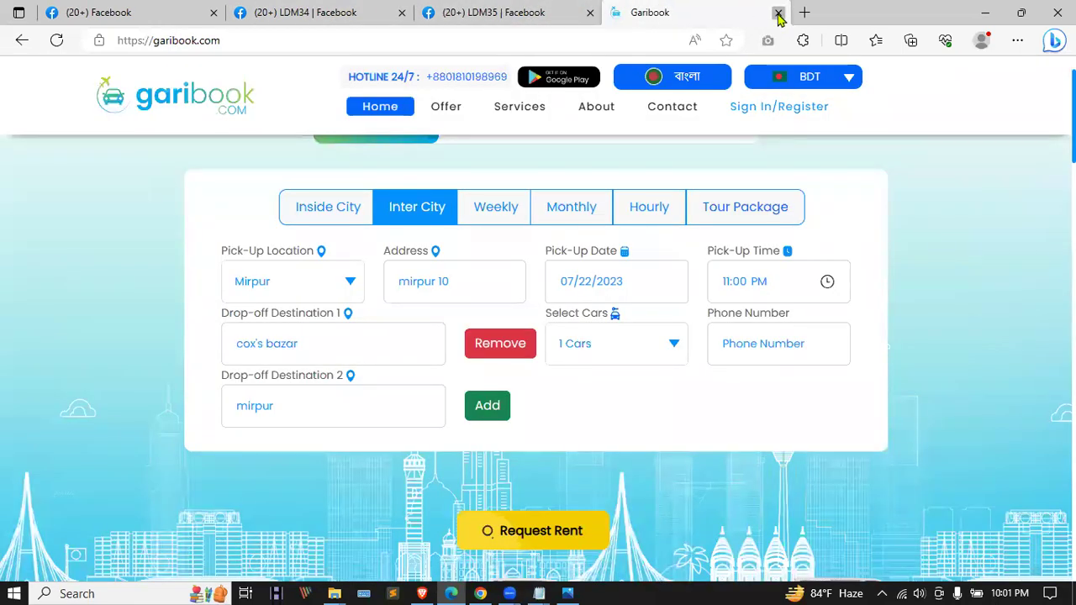
key("ctrl+w")
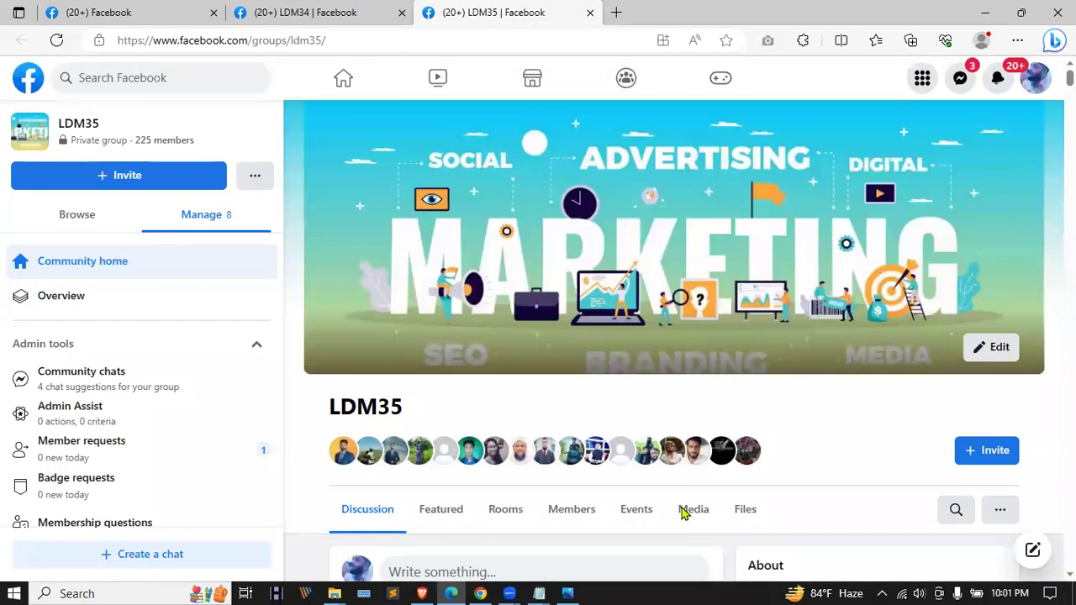
left_click(480, 593)
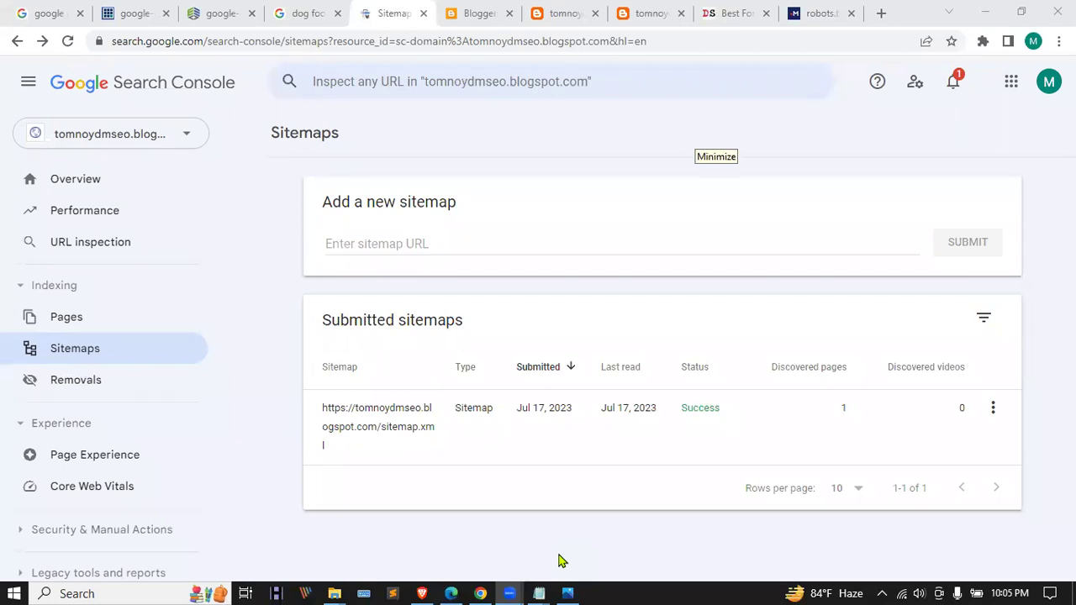
- Go to the open Dynamic Solutions website and check which browser extensions have access to it
left_click(728, 13)
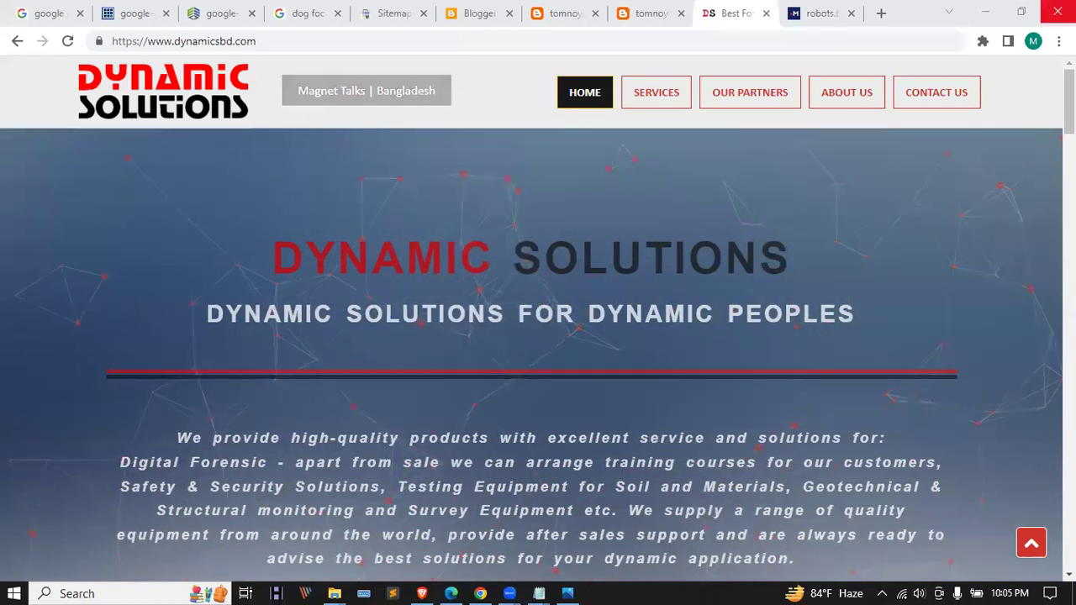
left_click(983, 41)
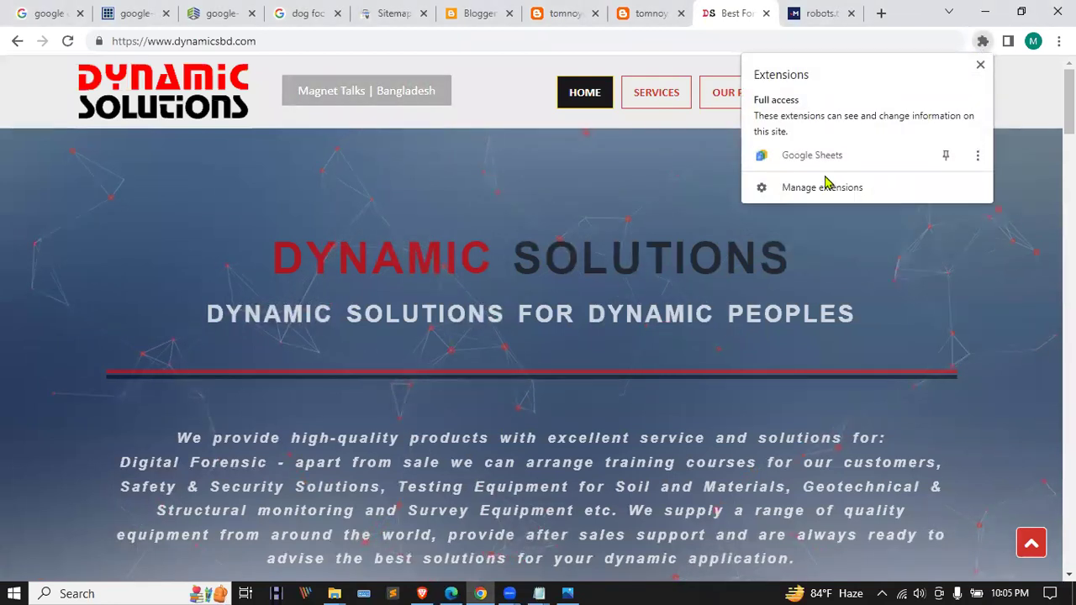
left_click(586, 199)
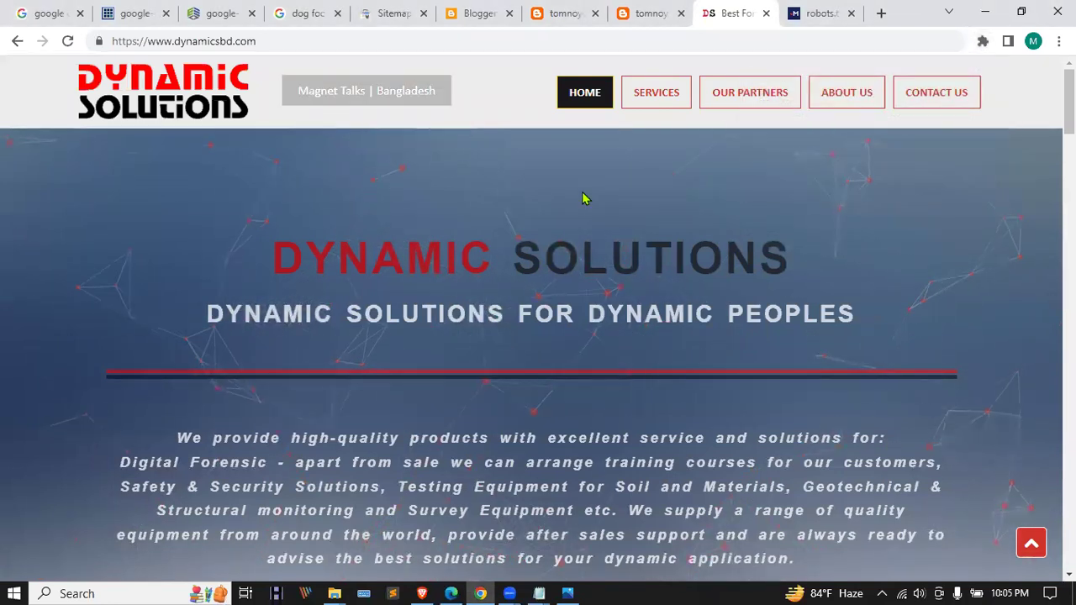